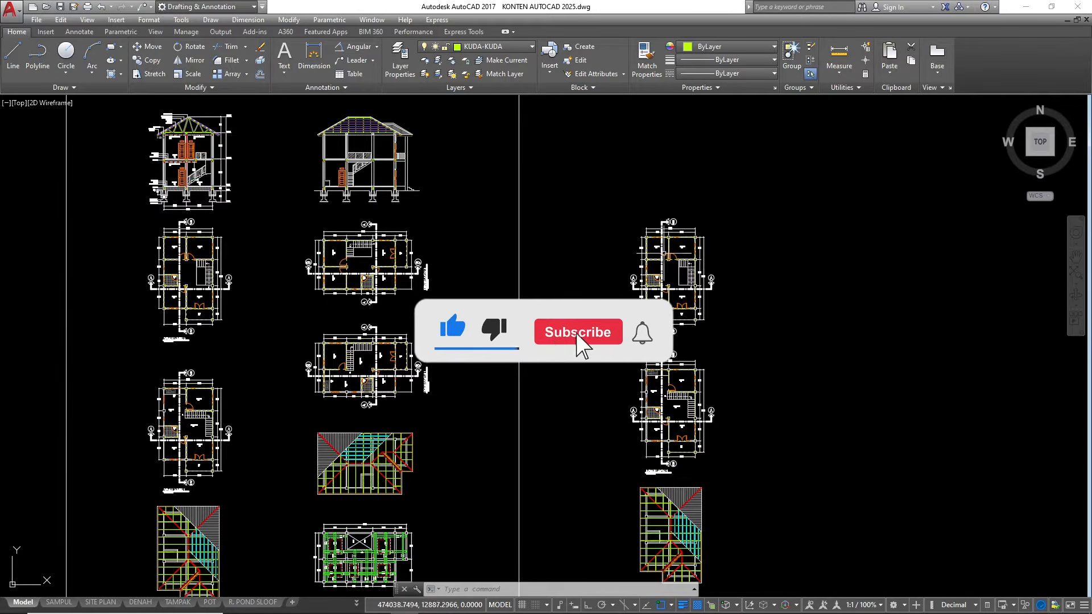
# Examine the two floor plans and the roof plan laid out beside the framed drawing set
pyautogui.scroll(-2, 579, 231)
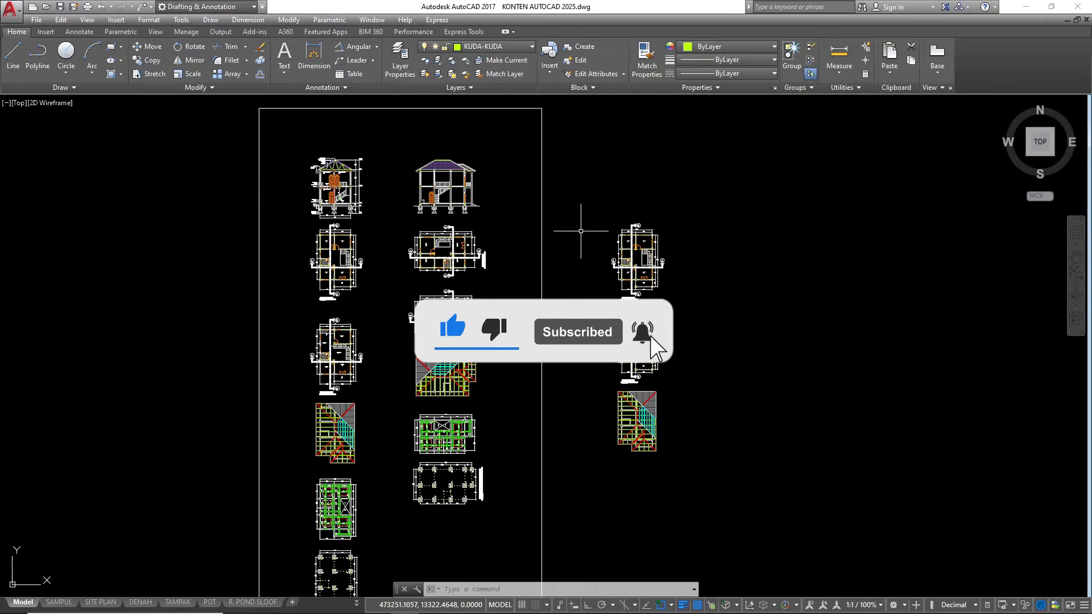
pyautogui.scroll(2, 512, 273)
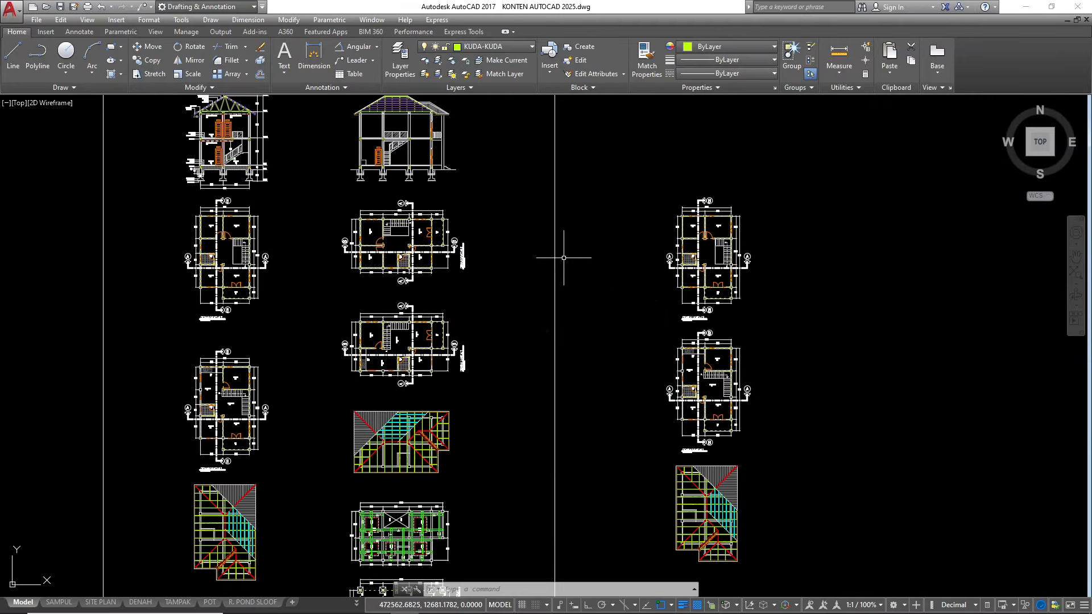
pyautogui.scroll(-2, 552, 223)
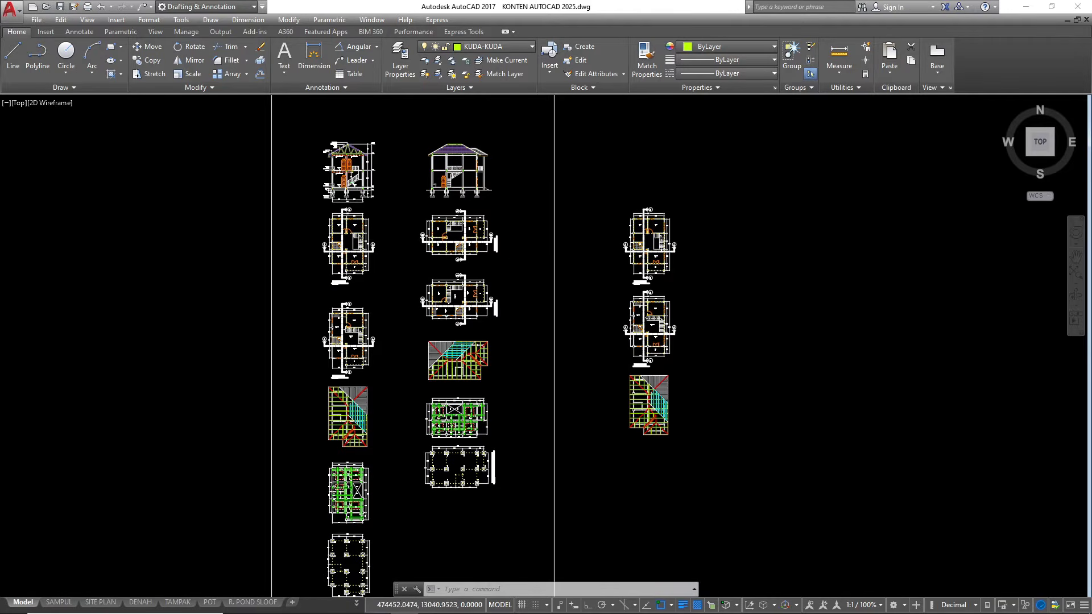
pyautogui.scroll(3, 649, 230)
pyautogui.scroll(-3, 707, 243)
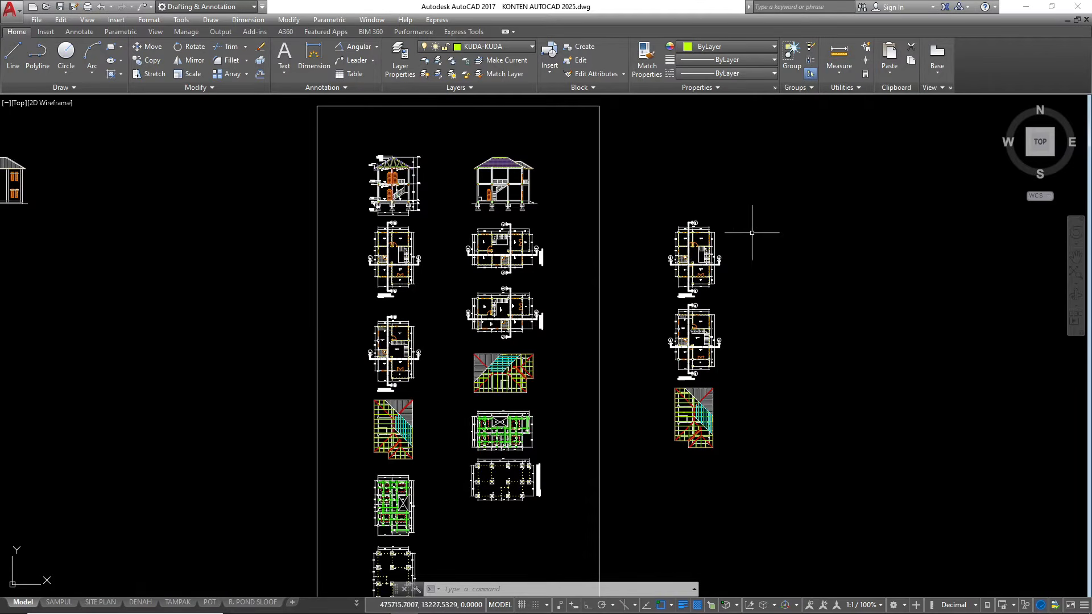
pyautogui.scroll(5, 715, 264)
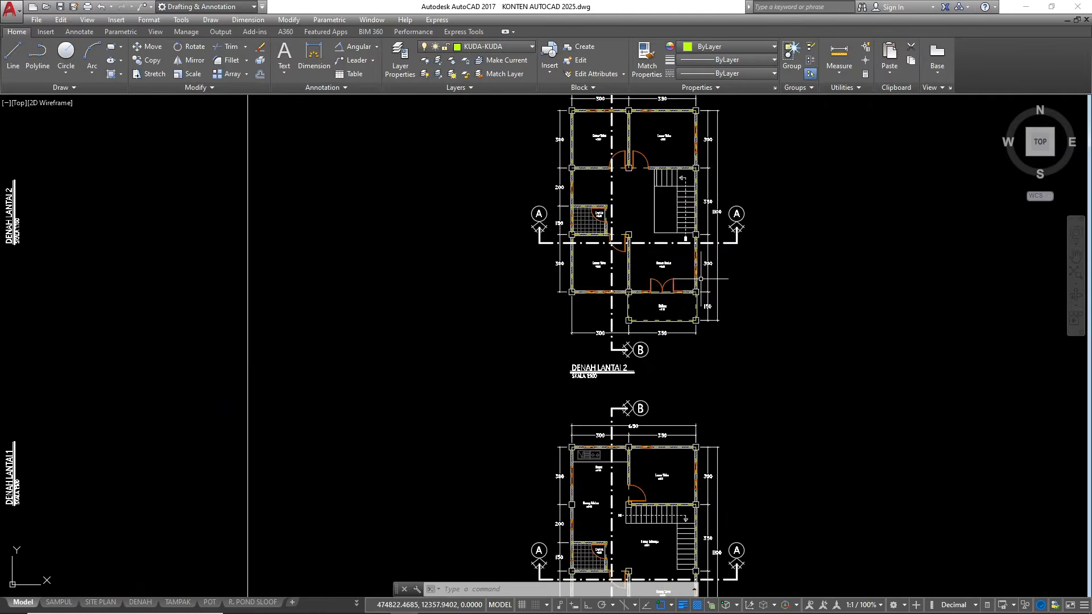
pyautogui.scroll(-5, 656, 246)
pyautogui.scroll(4, 659, 341)
pyautogui.scroll(-6, 664, 351)
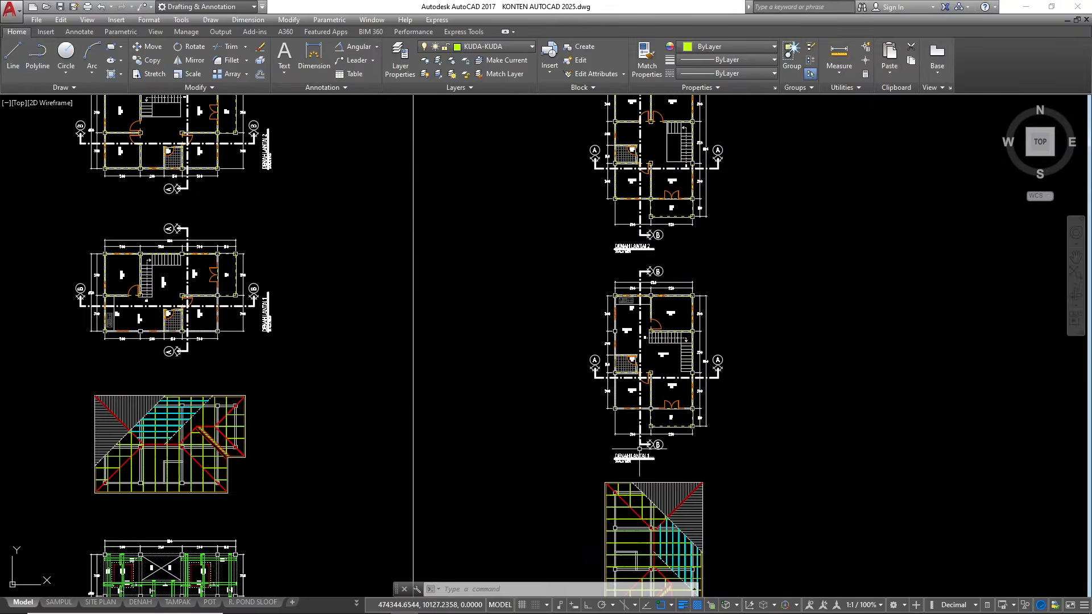
pyautogui.scroll(5, 664, 351)
pyautogui.scroll(-7, 665, 255)
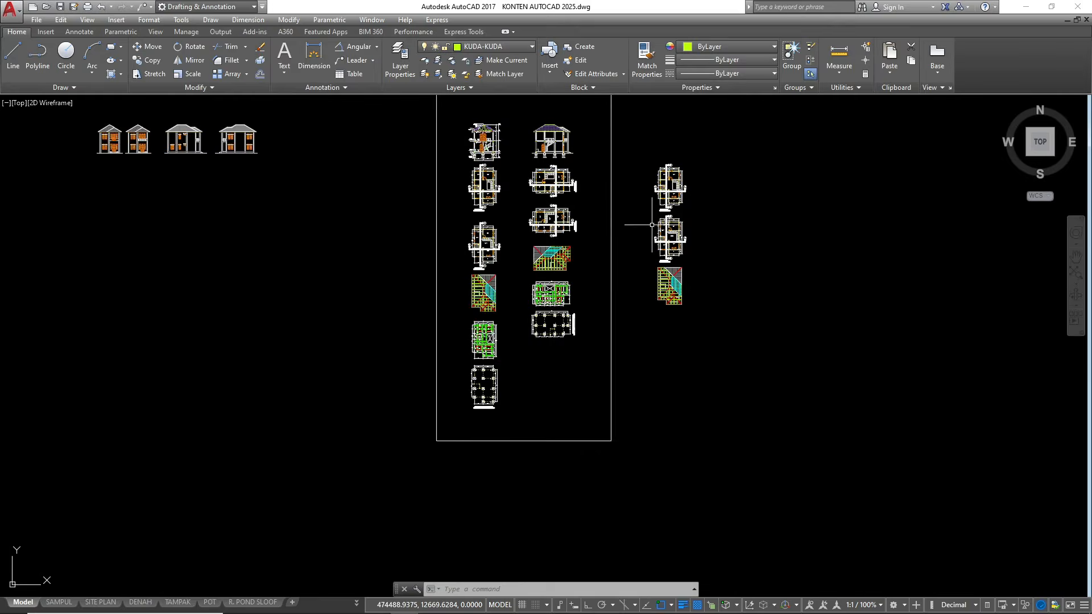
pyautogui.scroll(6, 677, 267)
pyautogui.scroll(-4, 654, 352)
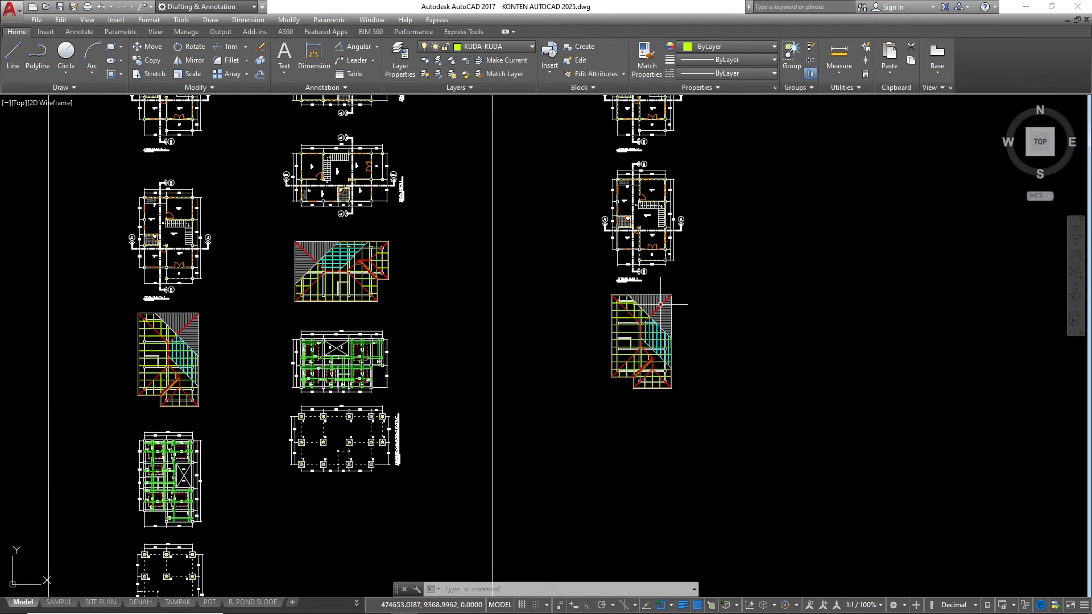
pyautogui.scroll(4, 636, 305)
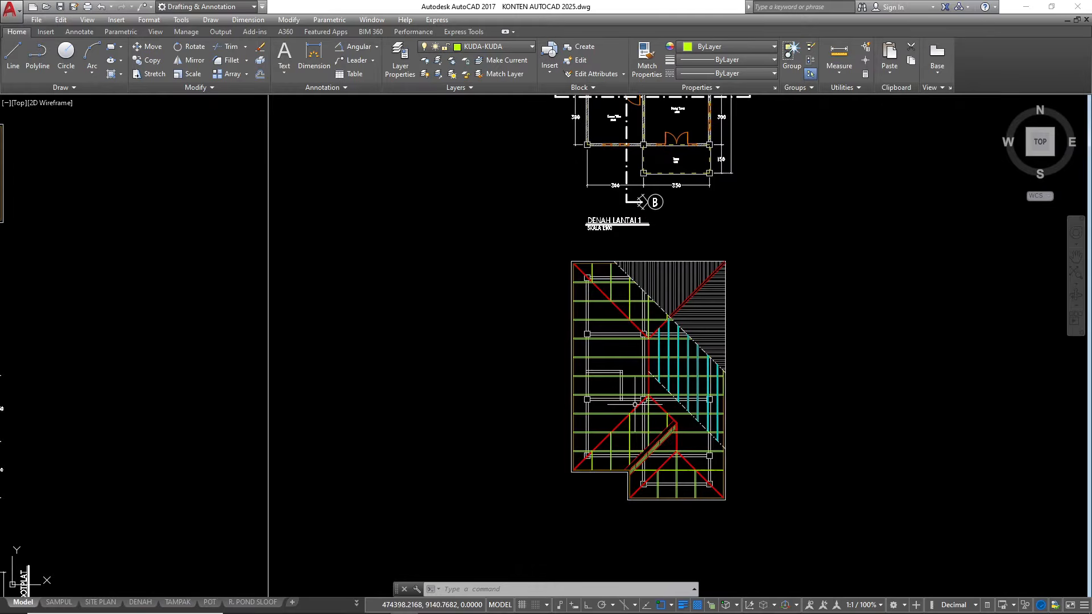
pyautogui.scroll(-2, 628, 399)
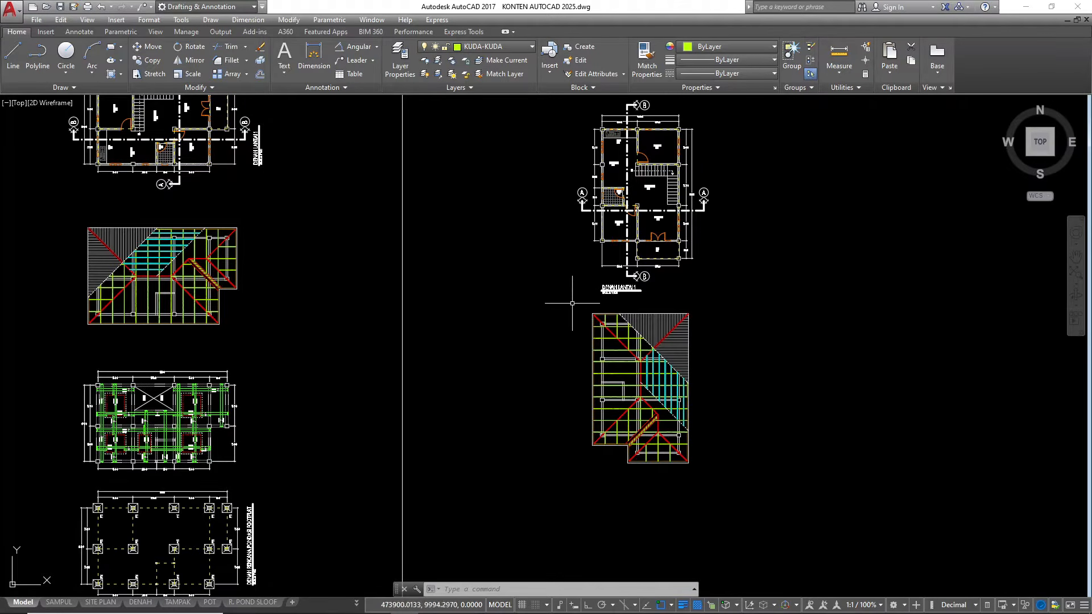
pyautogui.scroll(-3, 601, 355)
pyautogui.scroll(5, 595, 282)
pyautogui.scroll(-3, 595, 282)
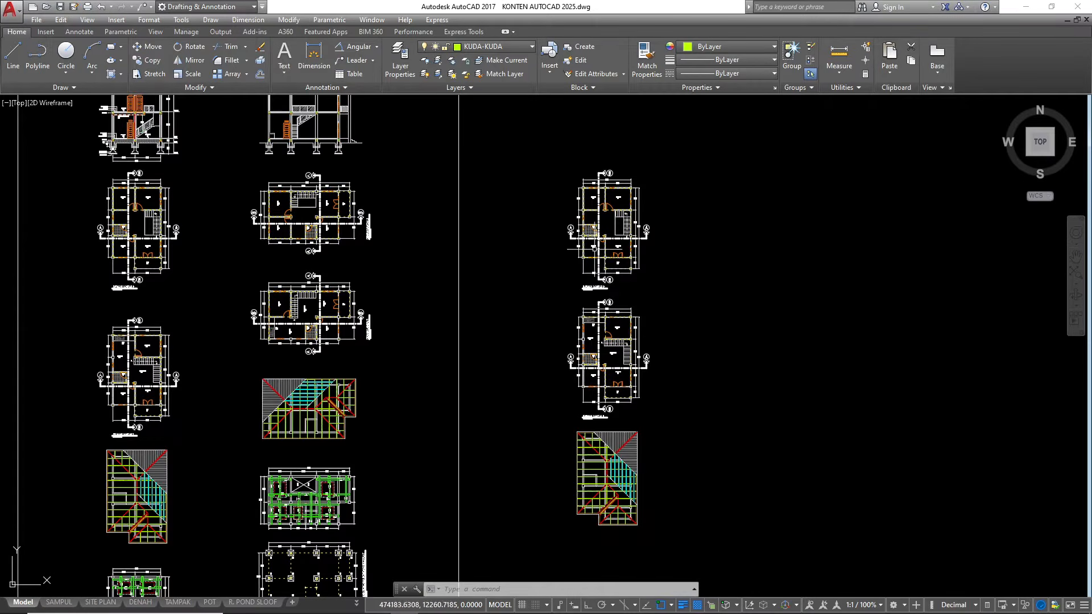
pyautogui.scroll(3, 591, 252)
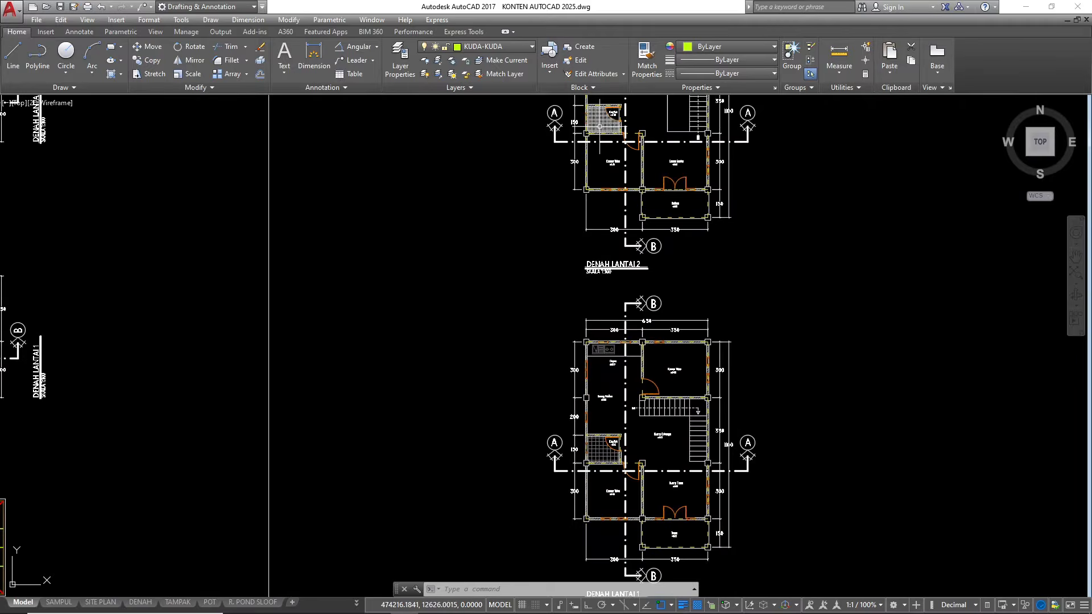
pyautogui.scroll(2, 609, 384)
pyautogui.scroll(-6, 607, 261)
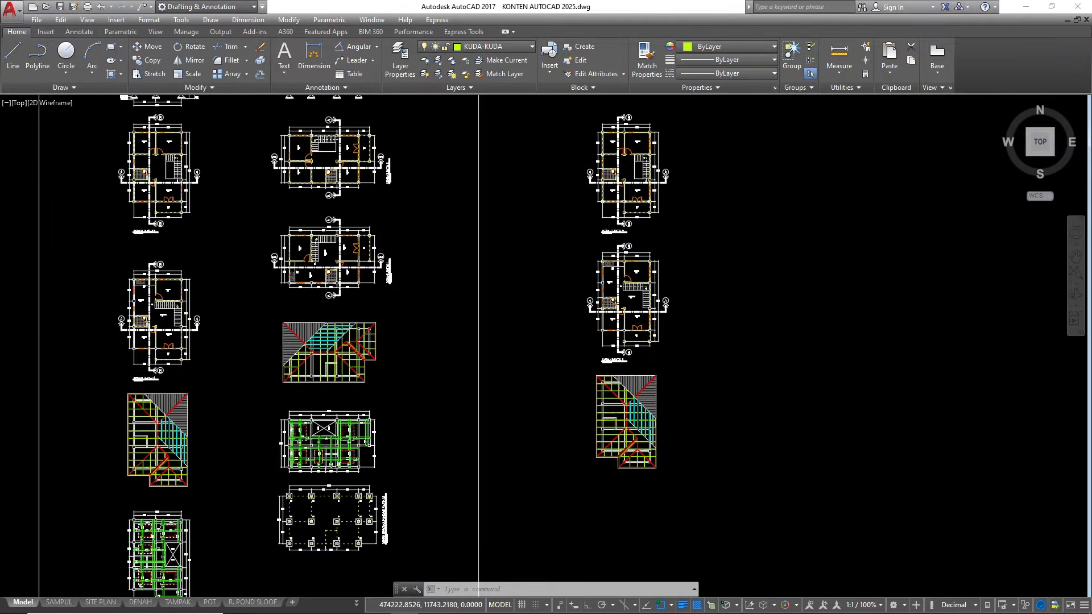
pyautogui.scroll(-2, 606, 218)
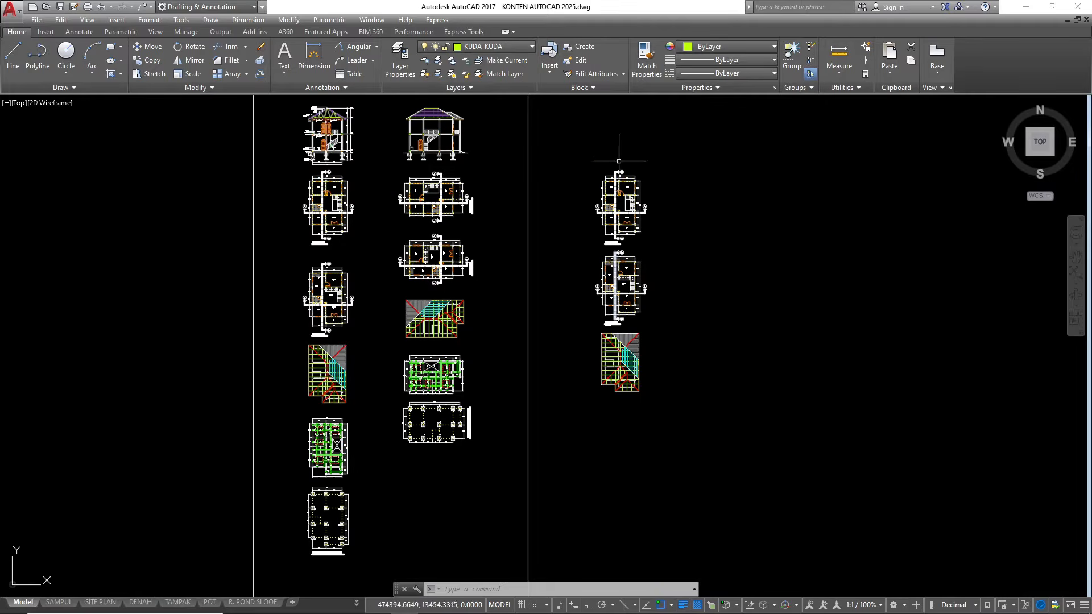
# Make the Dinding layer current
pyautogui.click(494, 47)
pyautogui.scroll(10, 495, 79)
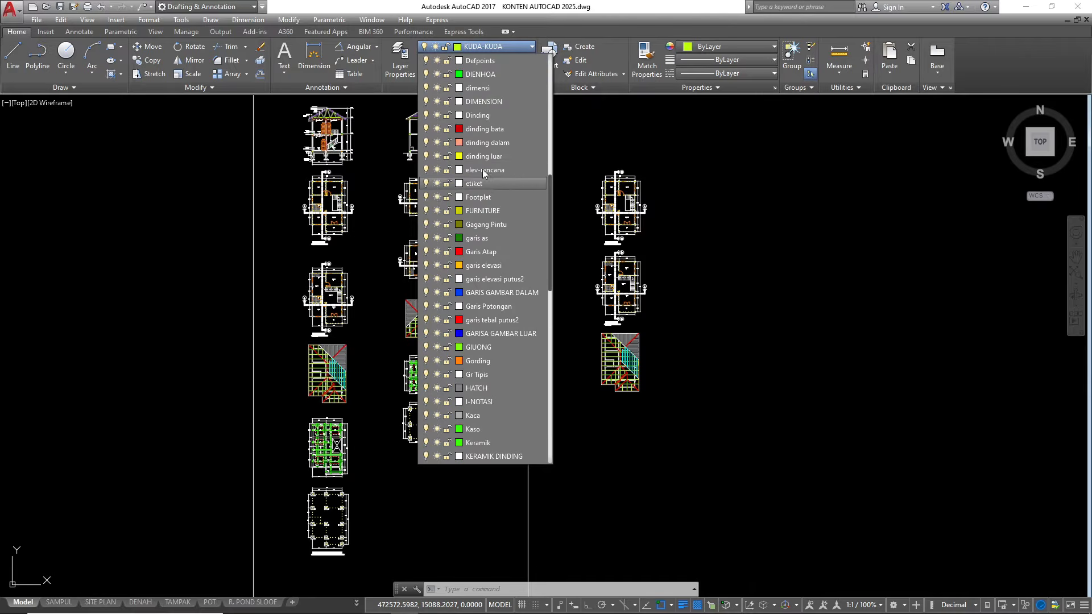
pyautogui.click(482, 116)
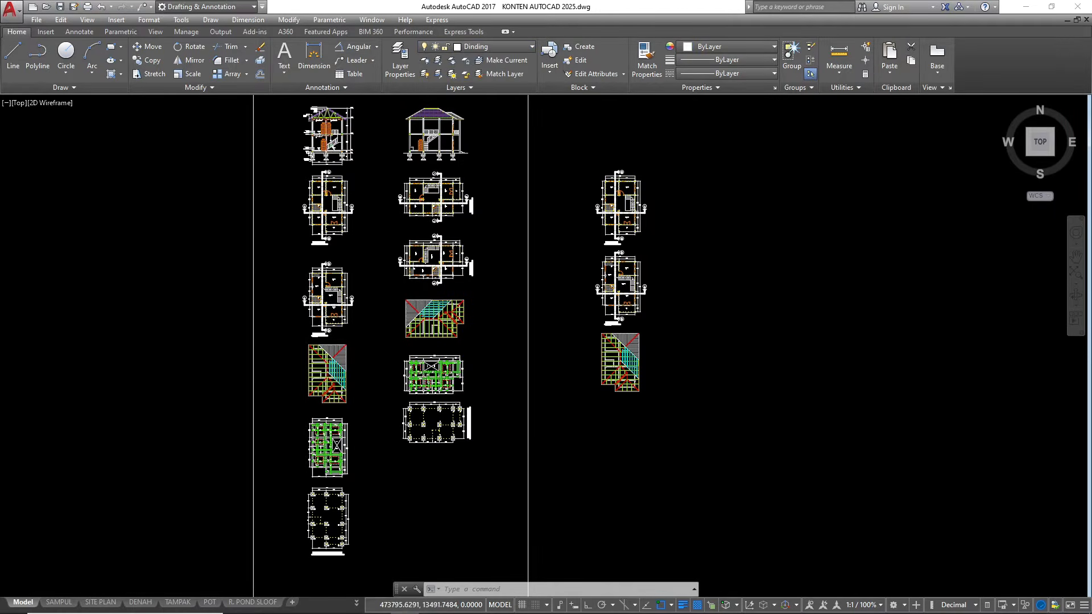
# Examine the rooms that section line A–A crosses on the DENAH LANTAI 1 plan, around Km/Wc and Kamar Tidur
pyautogui.scroll(5, 586, 159)
pyautogui.scroll(2, 493, 254)
pyautogui.scroll(-6, 494, 255)
pyautogui.scroll(3, 456, 362)
pyautogui.scroll(2, 456, 363)
pyautogui.scroll(-2, 484, 363)
pyautogui.scroll(5, 517, 369)
pyautogui.scroll(-5, 518, 369)
pyautogui.scroll(6, 500, 318)
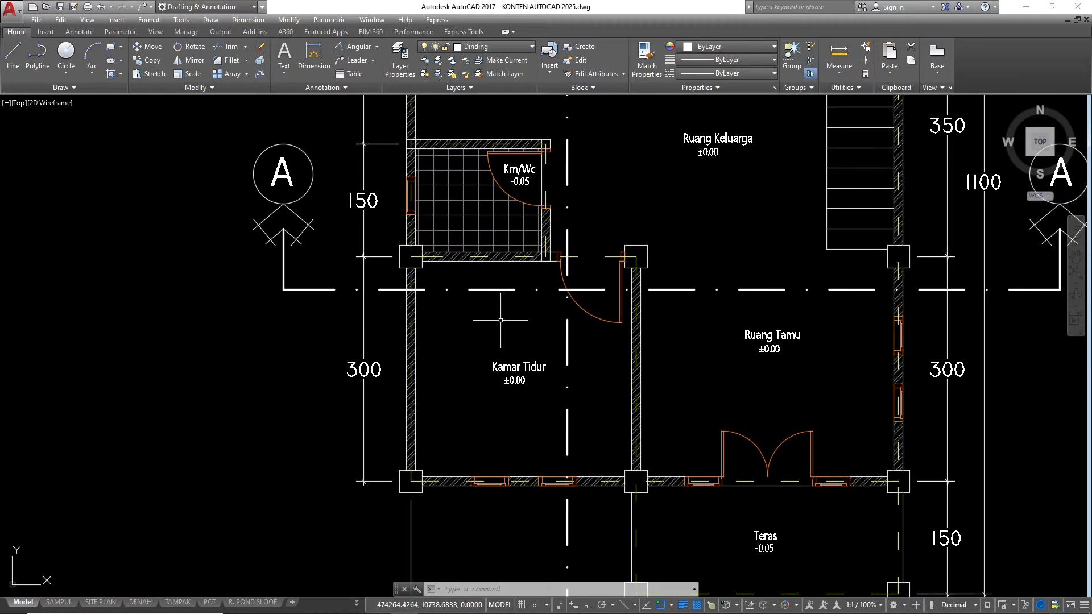
pyautogui.scroll(2, 449, 289)
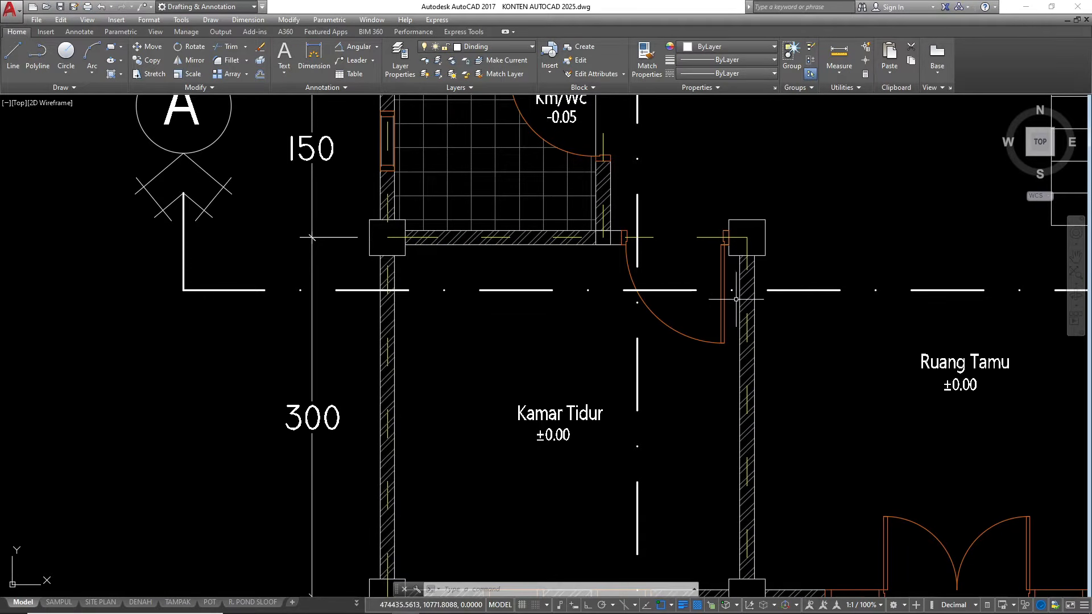
# Inspect the columns, walls and door along section line A–A between Kamar Tidur and the outer Ruang Tamu wall
pyautogui.scroll(2, 743, 290)
pyautogui.click(671, 253)
pyautogui.press('Escape')
pyautogui.scroll(-8, 468, 315)
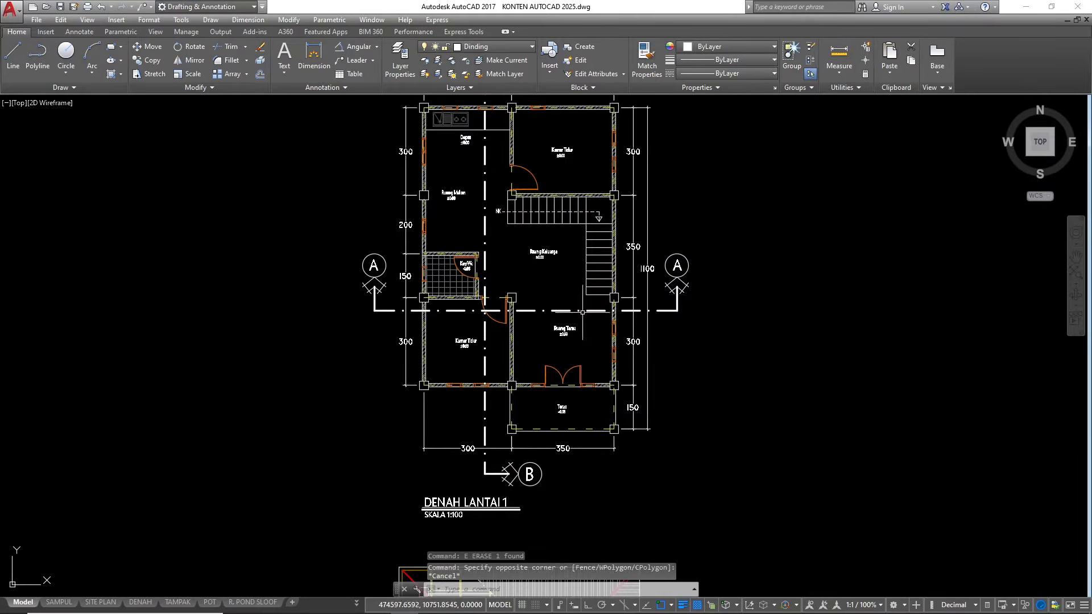
pyautogui.scroll(4, 556, 319)
pyautogui.click(579, 313)
pyautogui.scroll(4, 596, 327)
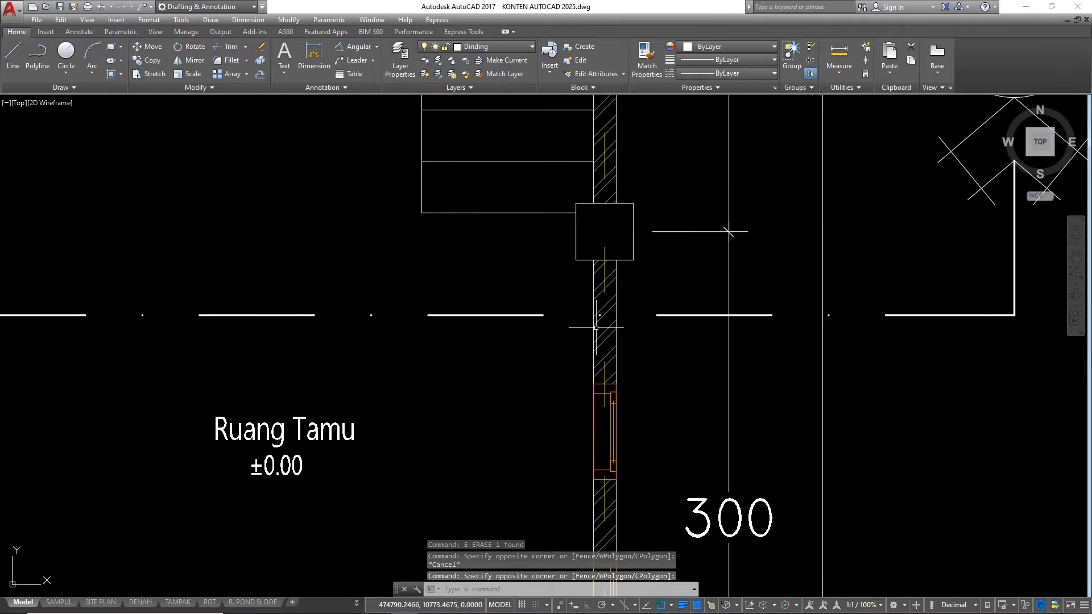
pyautogui.press('Escape')
pyautogui.scroll(-3, 596, 324)
pyautogui.scroll(3, 596, 285)
pyautogui.click(596, 276)
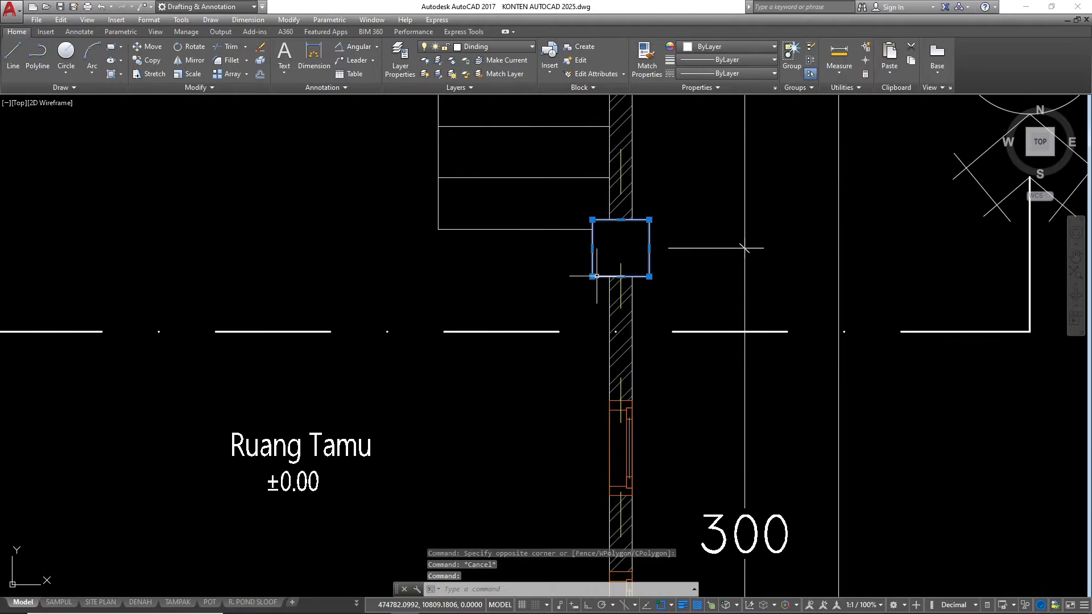
pyautogui.press('Escape')
pyautogui.scroll(-4, 777, 278)
pyautogui.scroll(4, 480, 264)
pyautogui.click(438, 263)
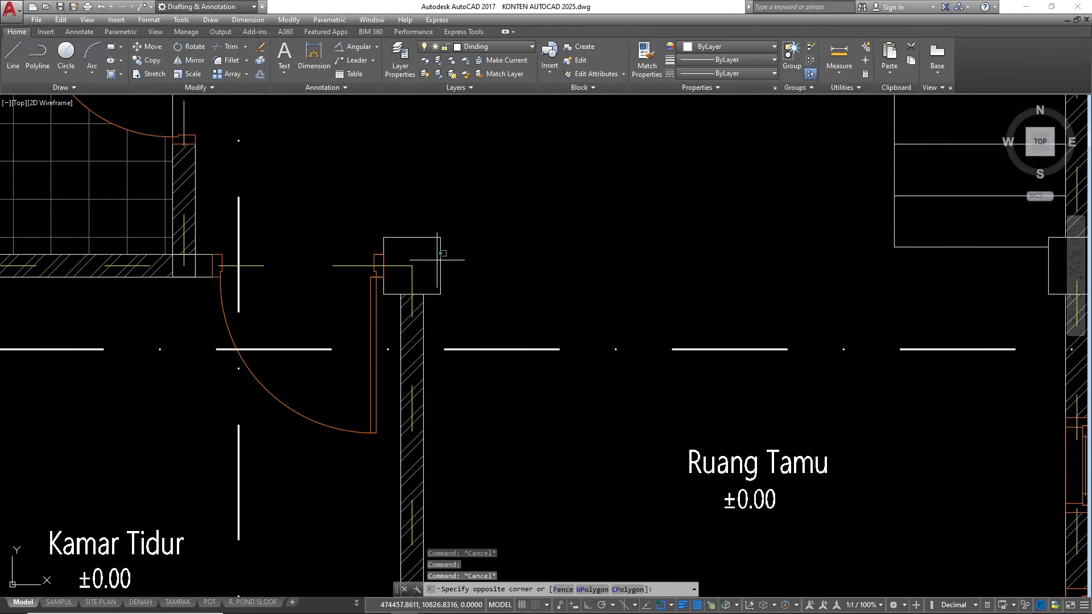
pyautogui.press('Escape')
pyautogui.scroll(-6, 586, 284)
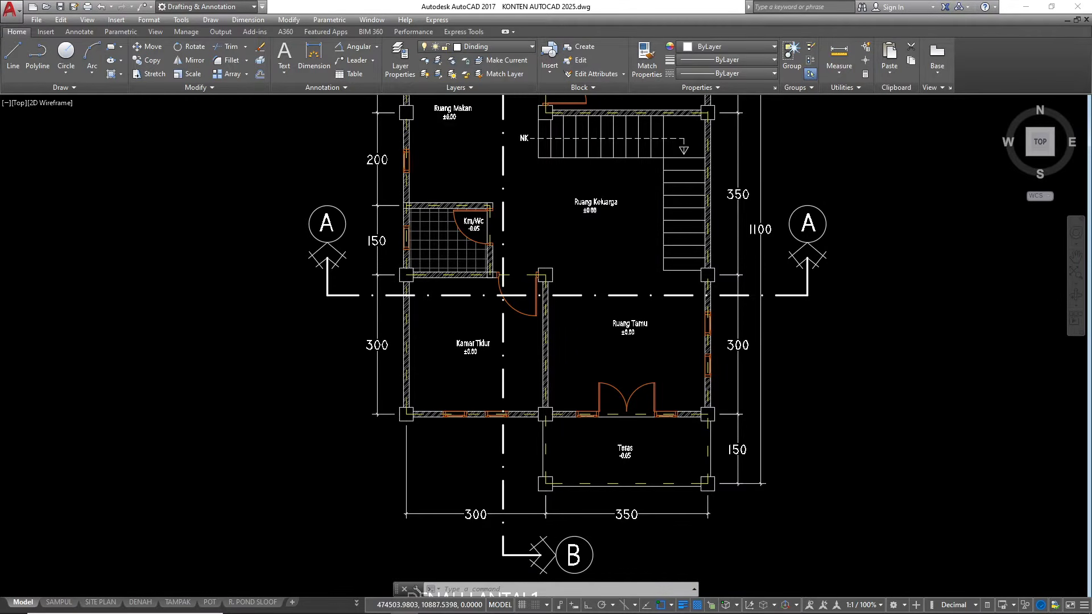
# Check the column beside the Kamar Tidur door against section line A–A, including the wall below it
pyautogui.scroll(-2, 574, 245)
pyautogui.scroll(-4, 585, 294)
pyautogui.scroll(6, 582, 211)
pyautogui.scroll(-2, 575, 193)
pyautogui.scroll(2, 560, 381)
pyautogui.scroll(4, 554, 370)
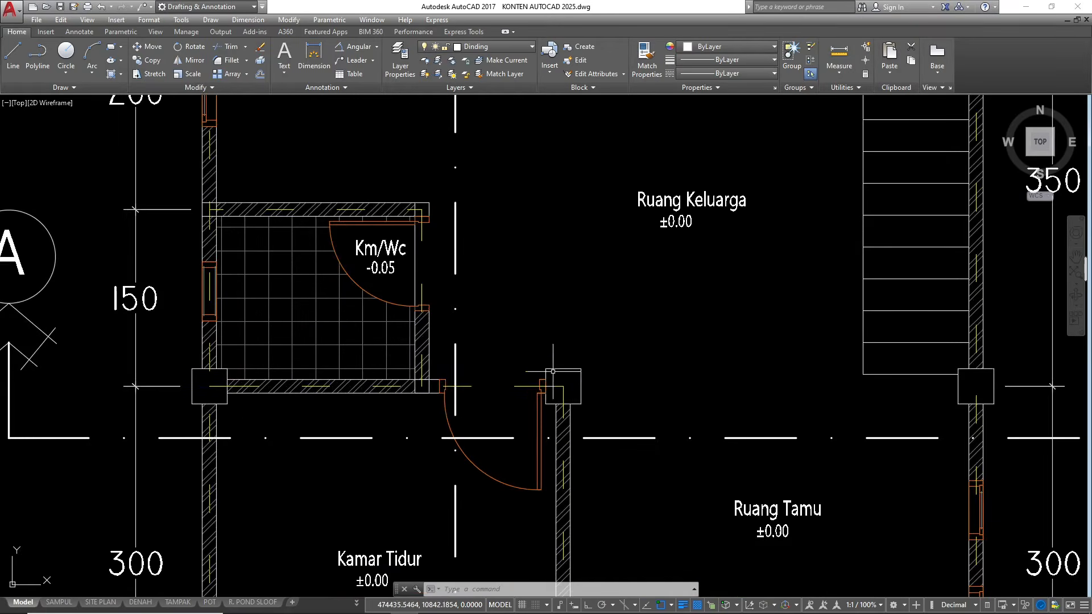
pyautogui.click(579, 385)
pyautogui.press('Escape')
pyautogui.press('Escape')
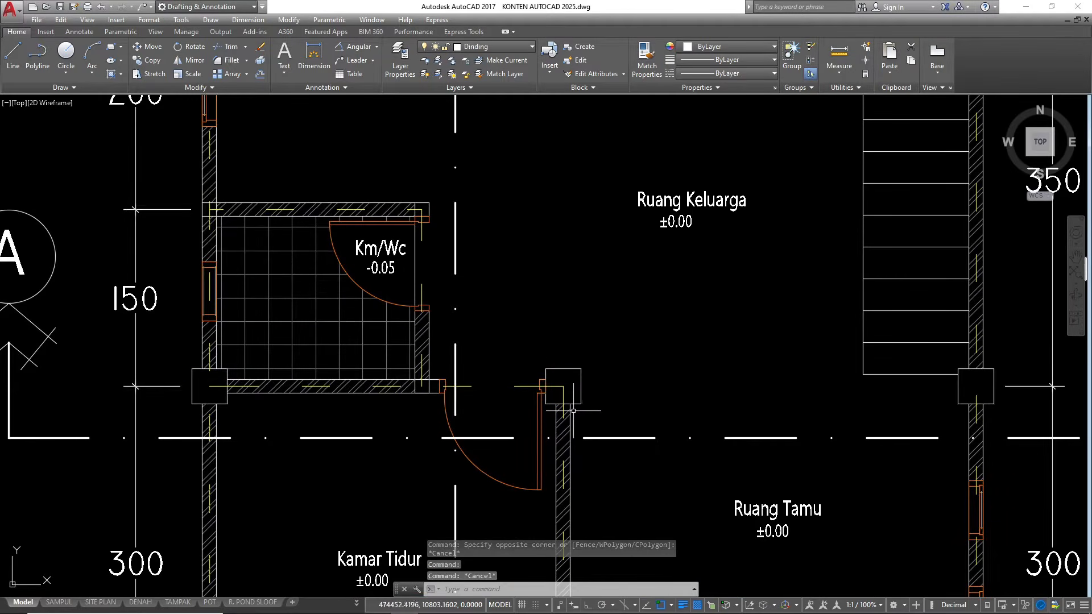
pyautogui.scroll(6, 576, 409)
pyautogui.click(587, 407)
pyautogui.press('Escape')
pyautogui.scroll(-12, 580, 357)
pyautogui.scroll(-3, 580, 357)
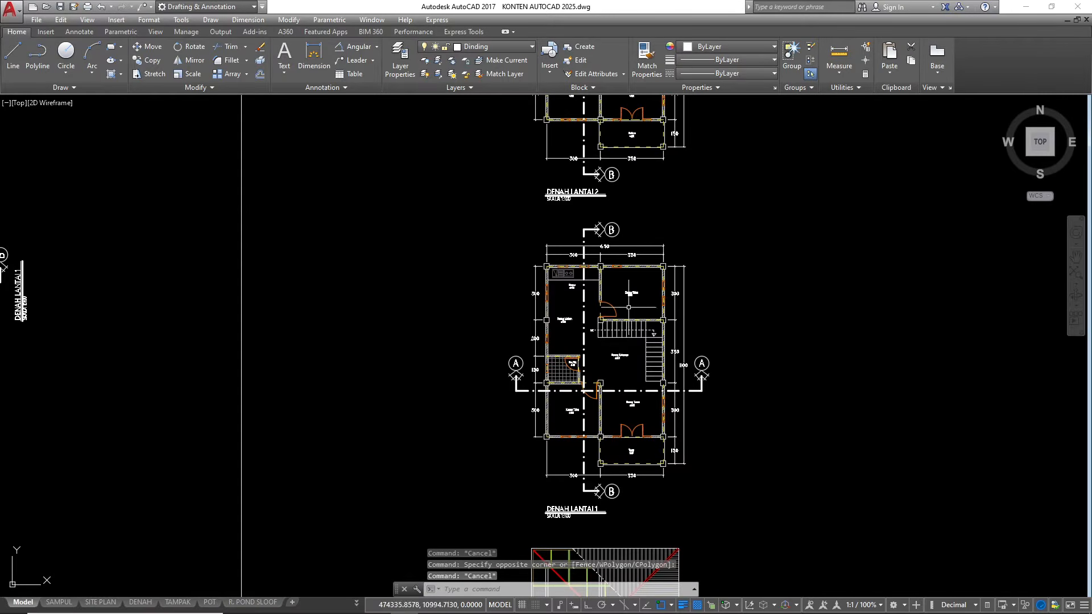
pyautogui.scroll(-3, 554, 364)
pyautogui.write('x')
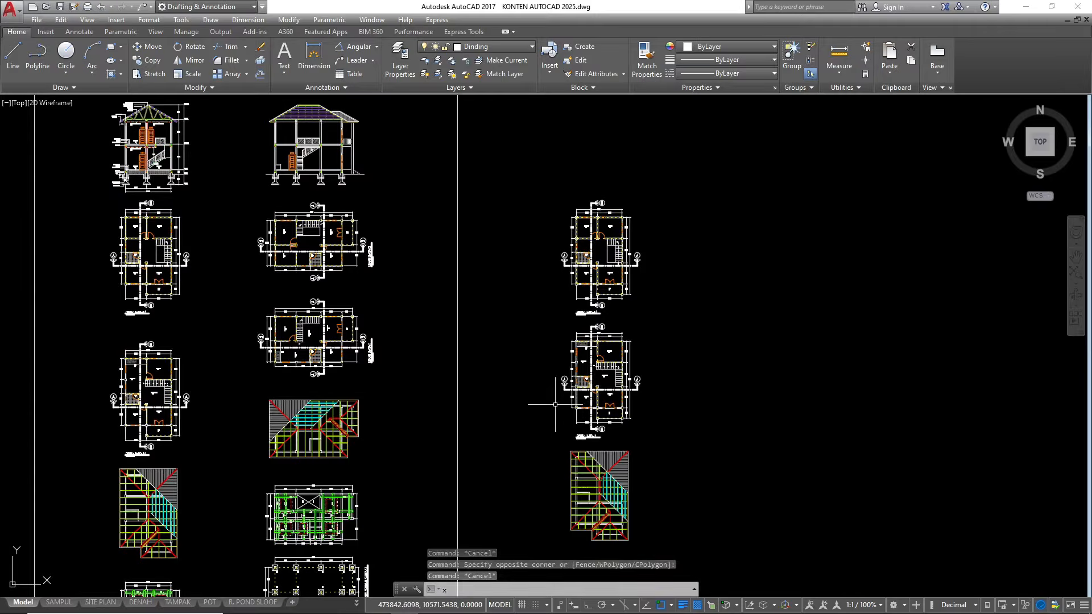
pyautogui.write('l')
pyautogui.press('Return')
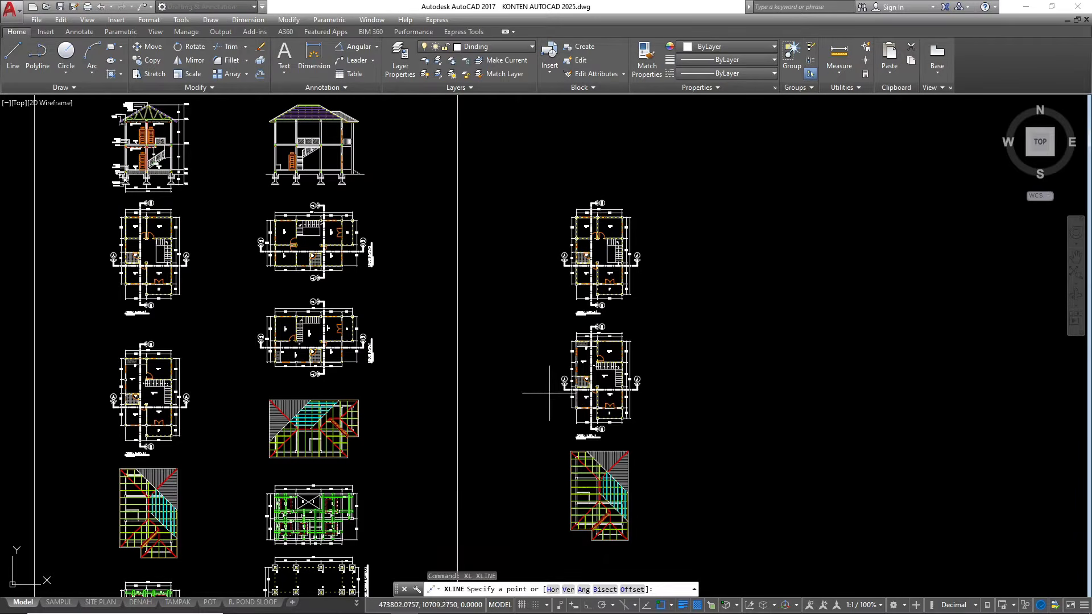
pyautogui.write('c')
pyautogui.press('Return')
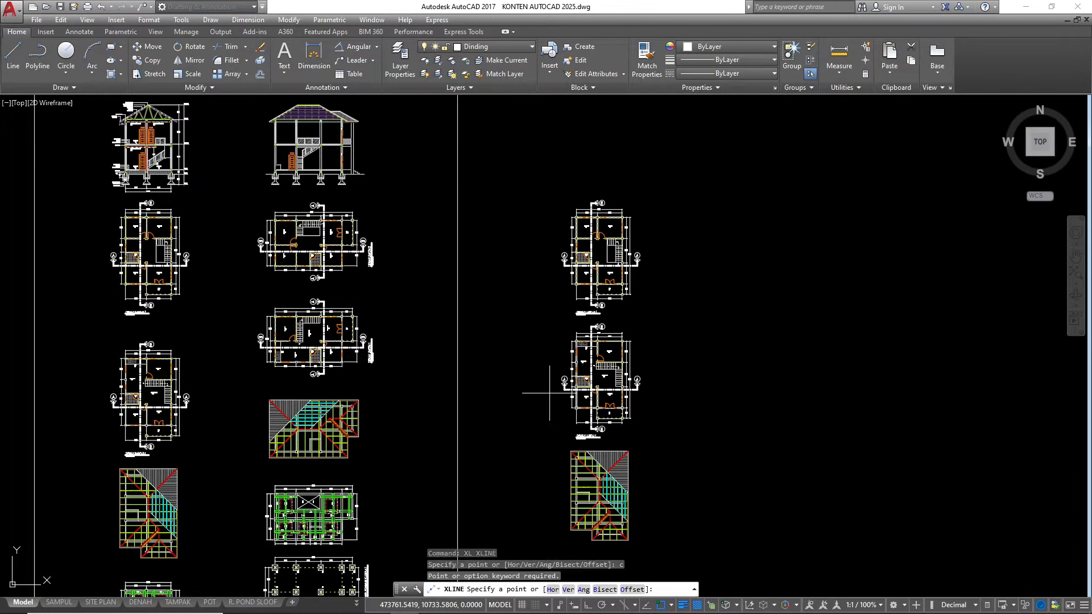
pyautogui.press('Escape')
# Draw vertical construction lines through both edges of the leftmost column near section line A–A and both faces of the wall below it
pyautogui.write('xl')
pyautogui.press('Return')
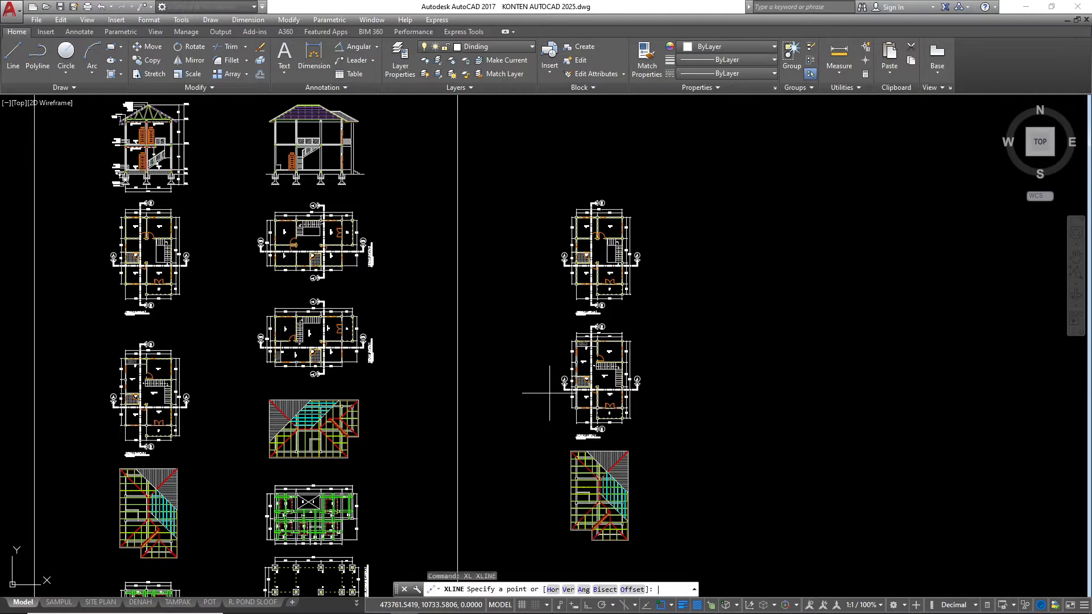
pyautogui.write('v')
pyautogui.press('Return')
pyautogui.scroll(8, 569, 273)
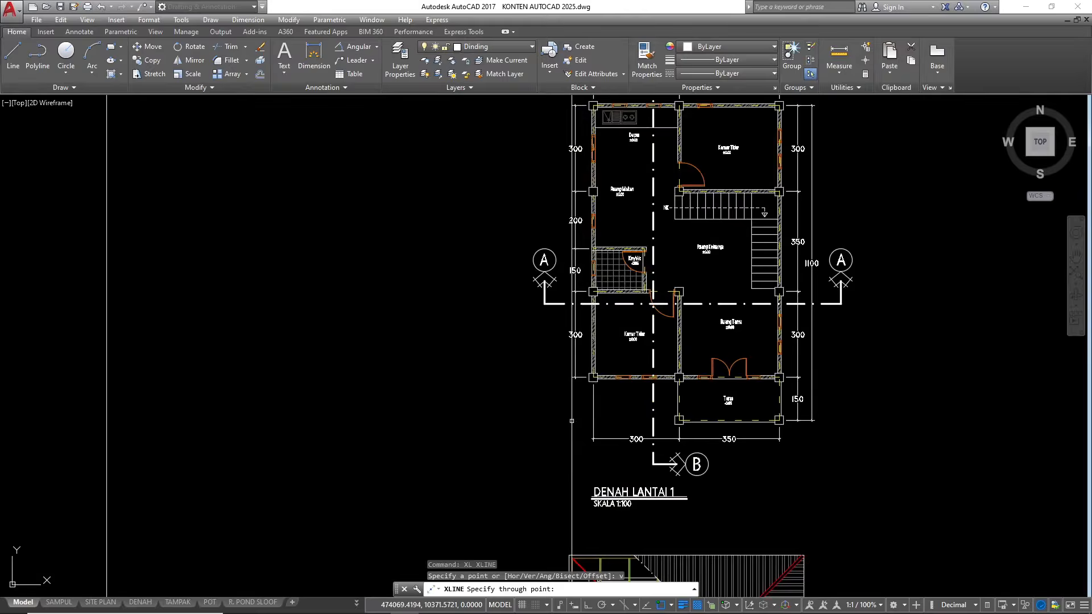
pyautogui.scroll(-3, 490, 394)
pyautogui.scroll(10, 364, 223)
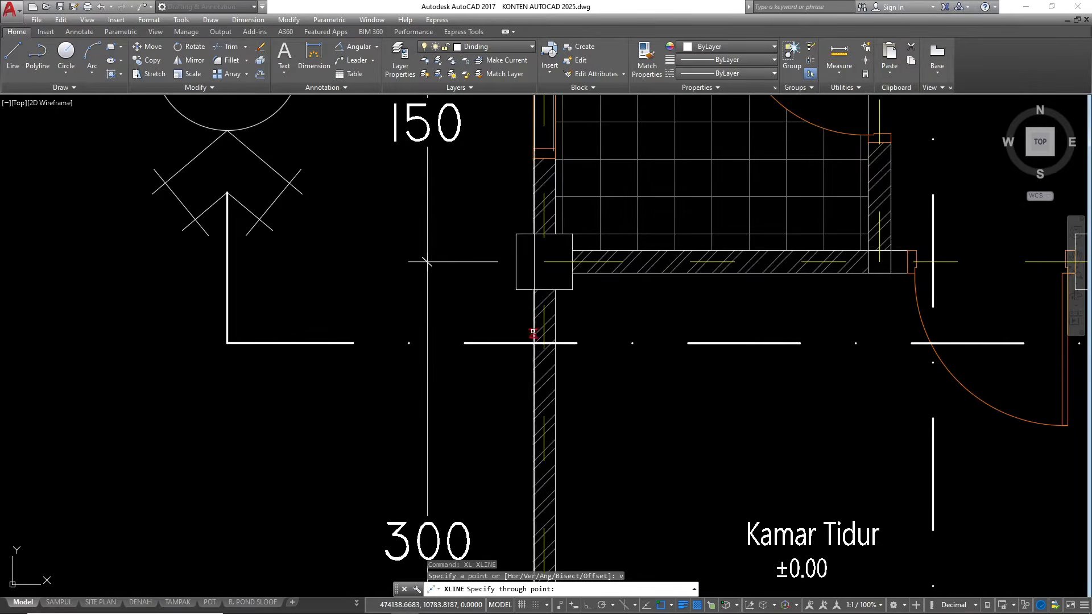
pyautogui.click(506, 239)
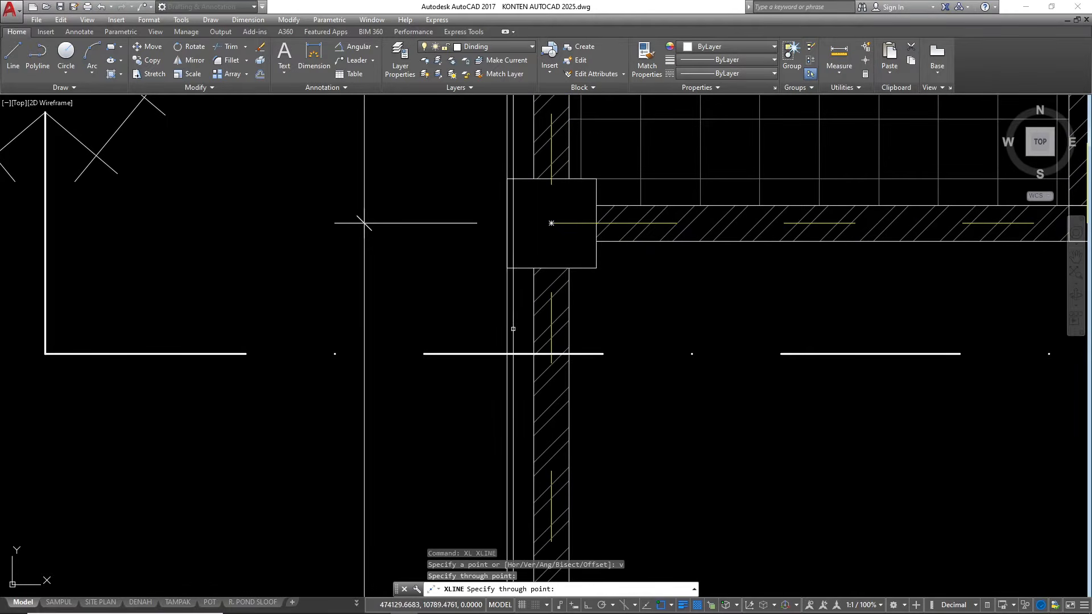
pyautogui.click(533, 293)
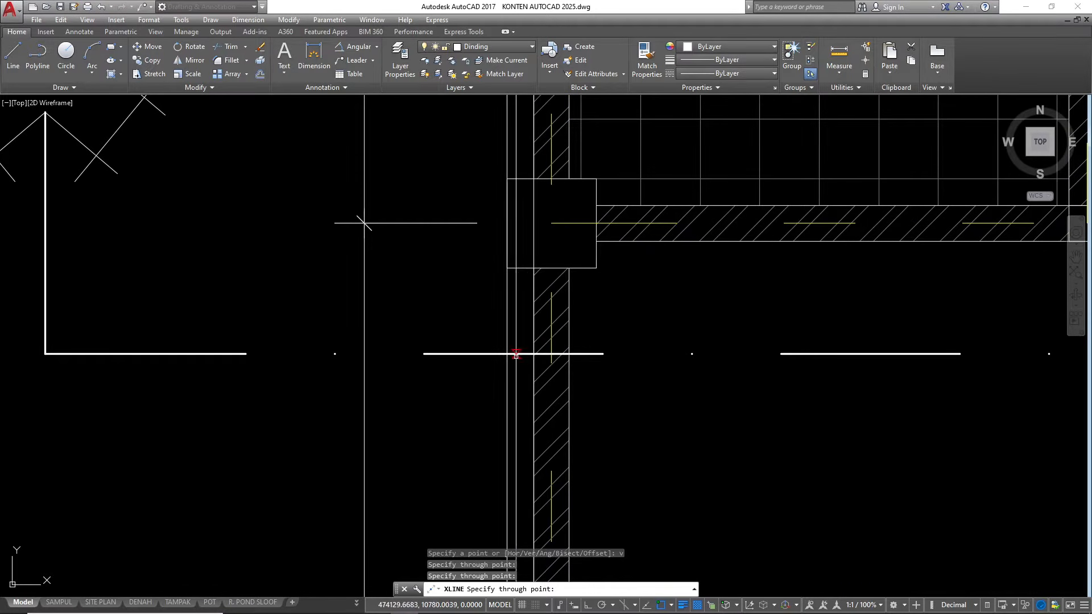
pyautogui.click(568, 288)
pyautogui.click(595, 258)
# Draw vertical construction lines through both edges of the column beside the Kamar Tidur door and both faces of the wall below it
pyautogui.scroll(-3, 248, 317)
pyautogui.scroll(1, 533, 283)
pyautogui.scroll(4, 533, 286)
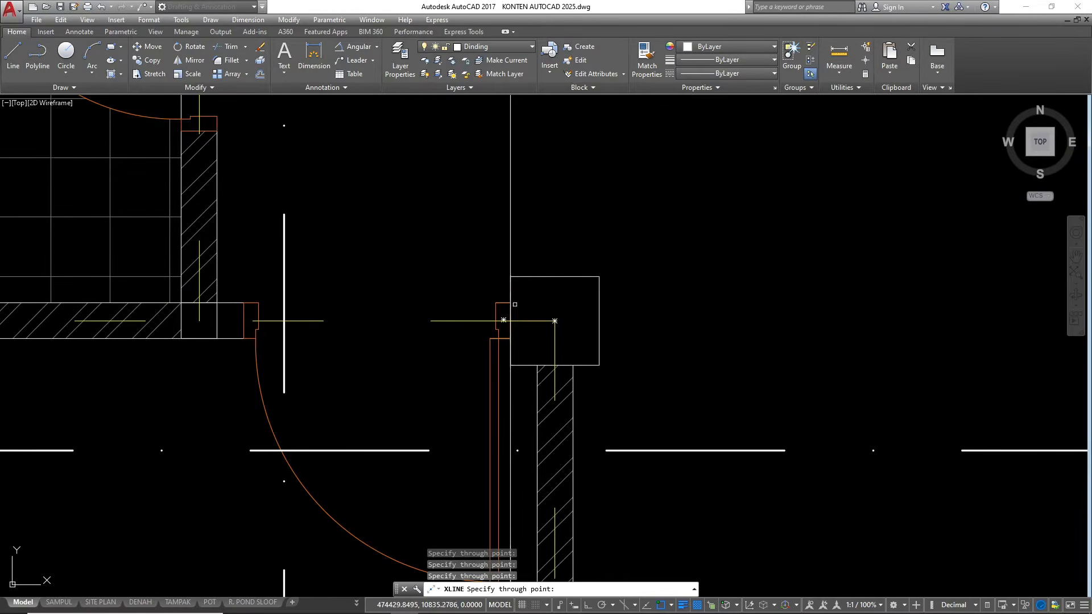
pyautogui.click(537, 381)
pyautogui.click(572, 392)
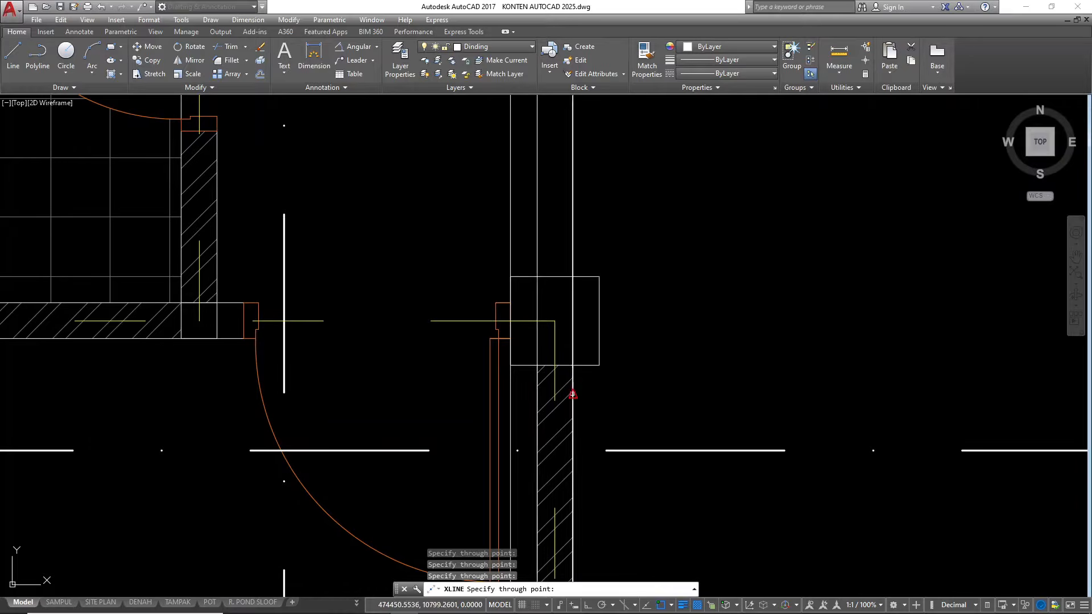
pyautogui.click(599, 359)
pyautogui.scroll(-4, 350, 335)
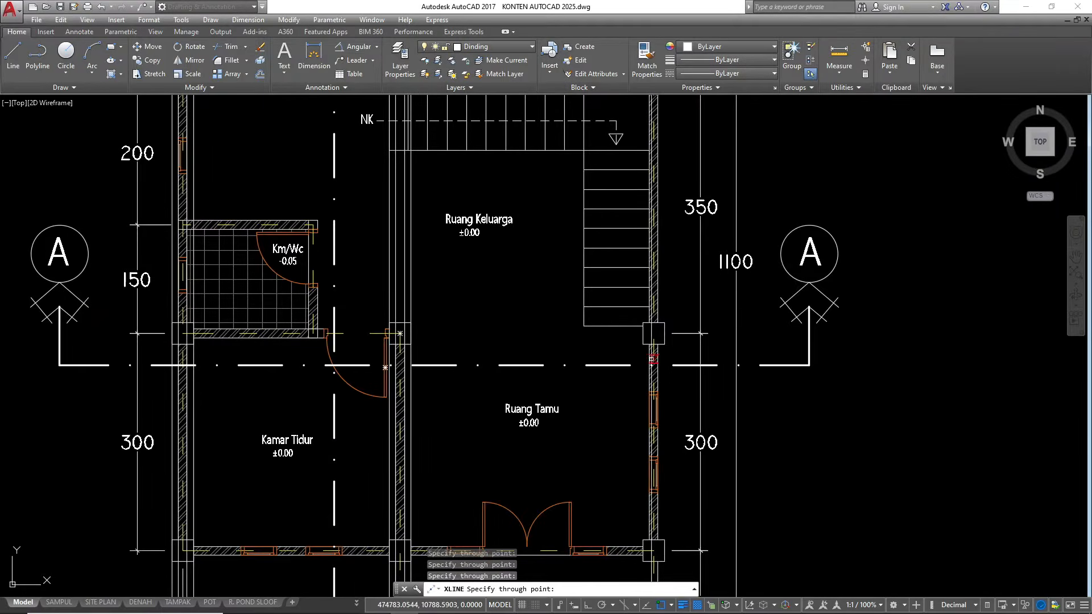
# Draw vertical construction lines through both edges of the outer Ruang Tamu column near line A–A and both faces of its wall
pyautogui.scroll(4, 651, 355)
pyautogui.click(610, 304)
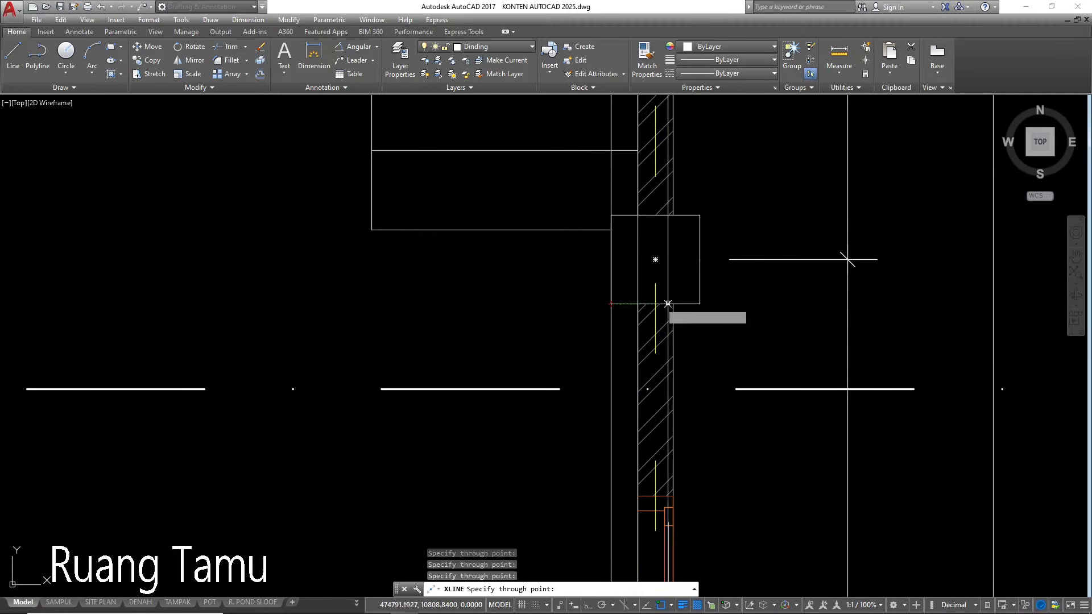
pyautogui.click(673, 303)
pyautogui.click(699, 303)
pyautogui.scroll(-10, 661, 394)
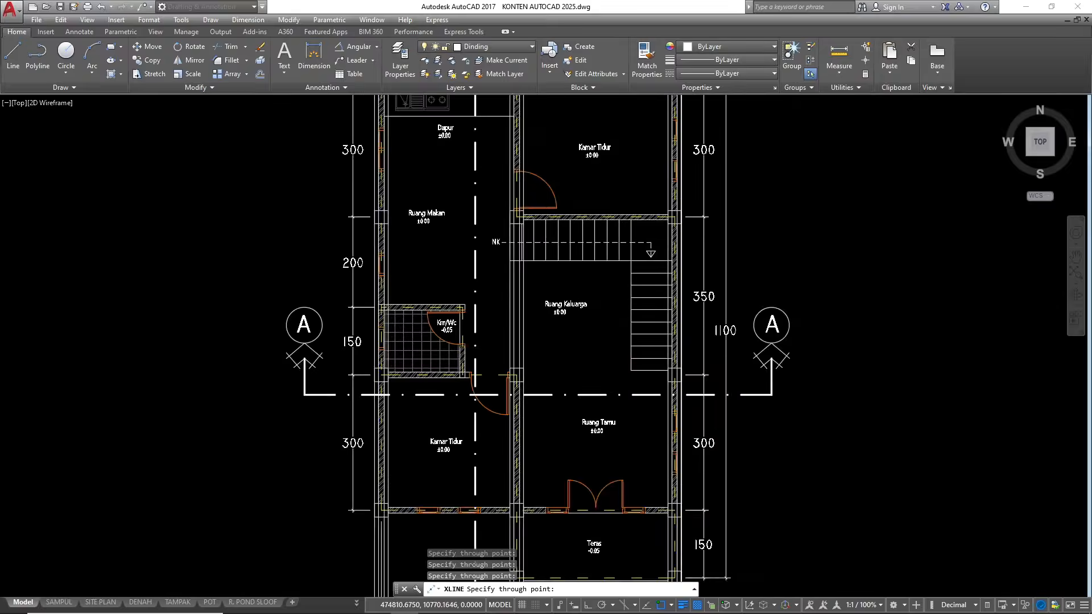
pyautogui.scroll(-3, 617, 438)
pyautogui.scroll(10, 591, 324)
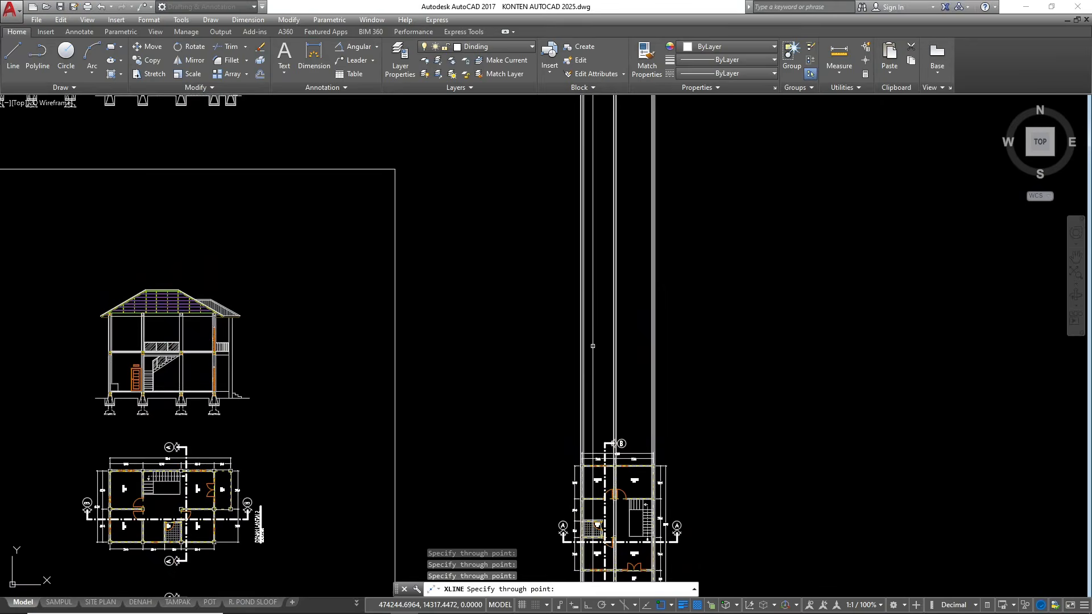
pyautogui.press('Escape')
pyautogui.press('Escape')
# Draw a horizontal line with Ortho on above the plan, crossing all three groups of vertical construction lines and extending slightly beyond them
pyautogui.scroll(2, 585, 285)
pyautogui.scroll(-2, 565, 246)
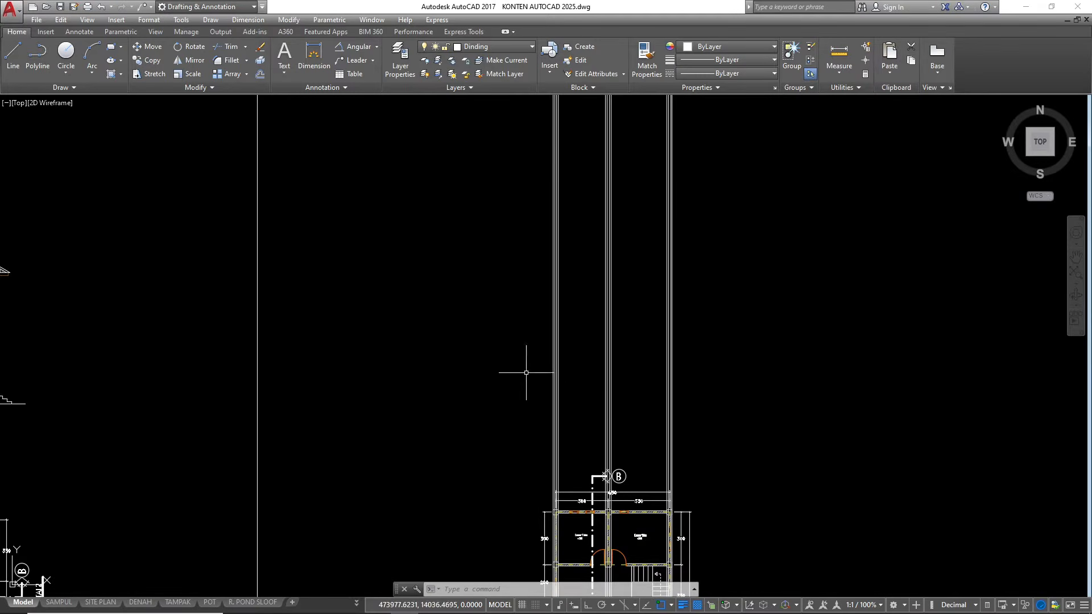
pyautogui.write('l')
pyautogui.press('Return')
pyautogui.scroll(4, 546, 341)
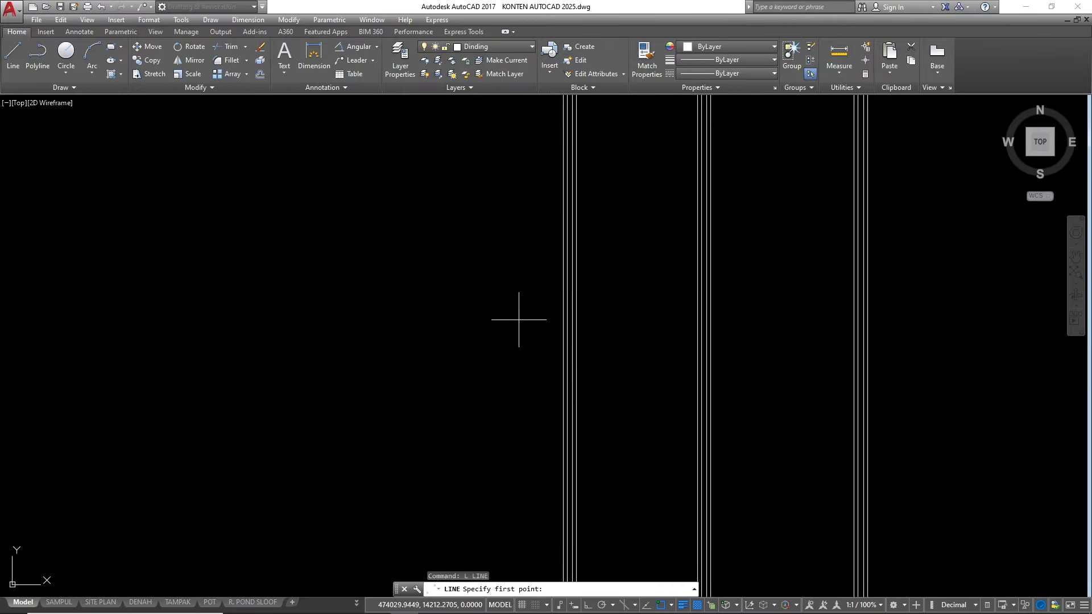
pyautogui.click(518, 319)
pyautogui.scroll(-4, 390, 341)
pyautogui.press('F8')
pyautogui.scroll(2, 534, 338)
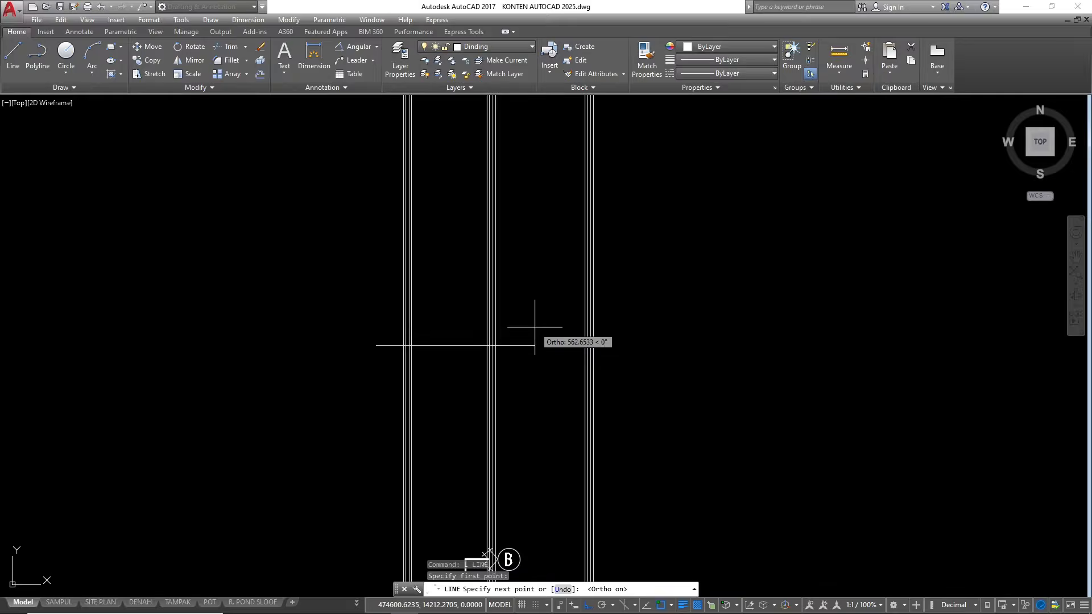
pyautogui.click(623, 344)
pyautogui.press('Escape')
pyautogui.scroll(2, 456, 353)
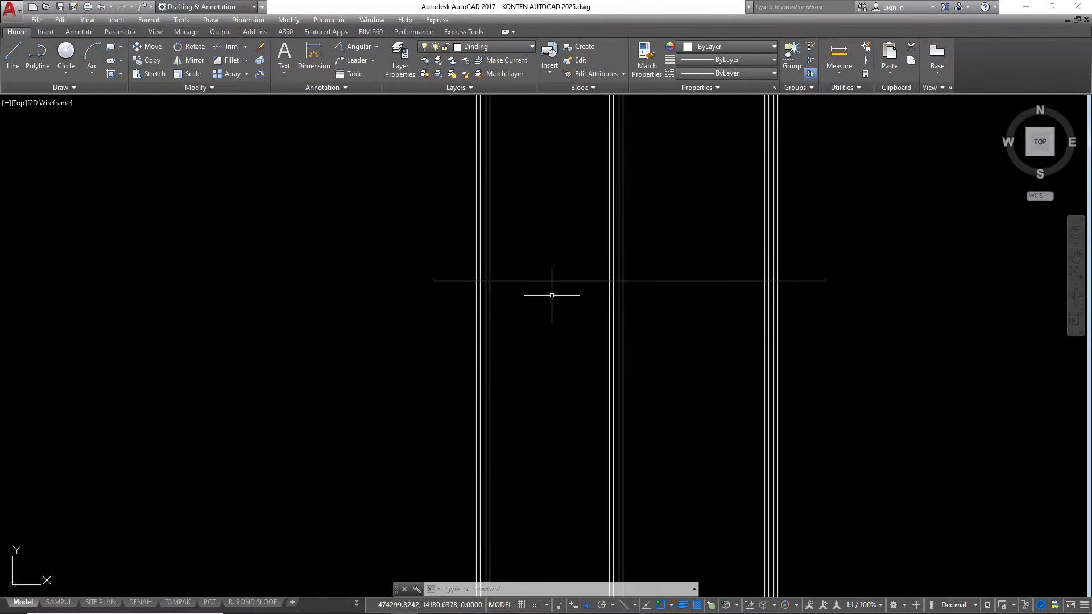
# Copy the leftmost reinforced sloof section from the finished house section so its top edge sits on the horizontal line, centred on the leftmost wall lines
pyautogui.scroll(-5, 720, 293)
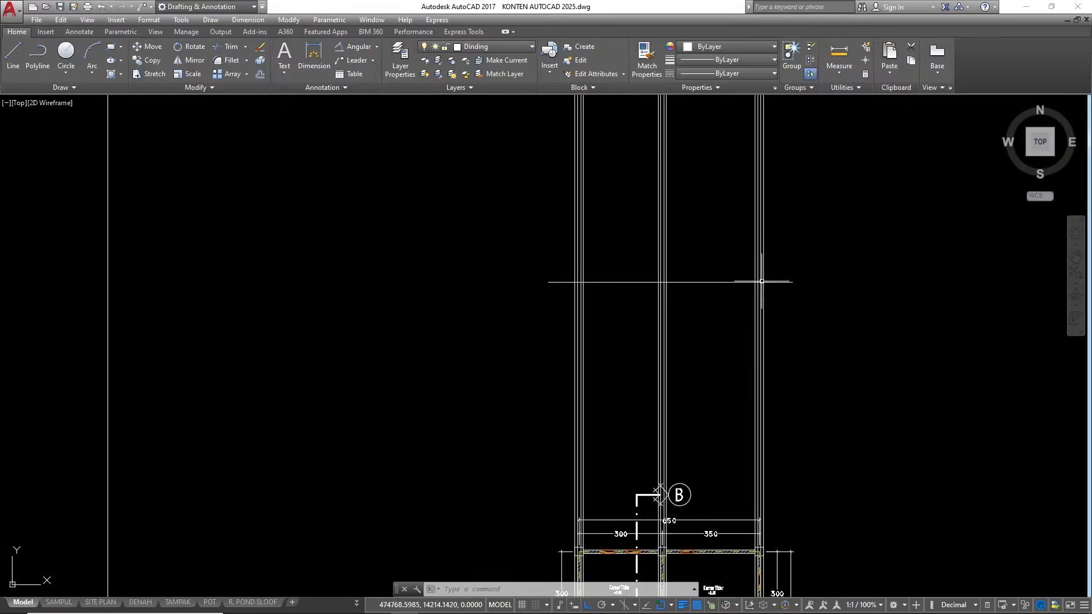
pyautogui.scroll(10, 385, 311)
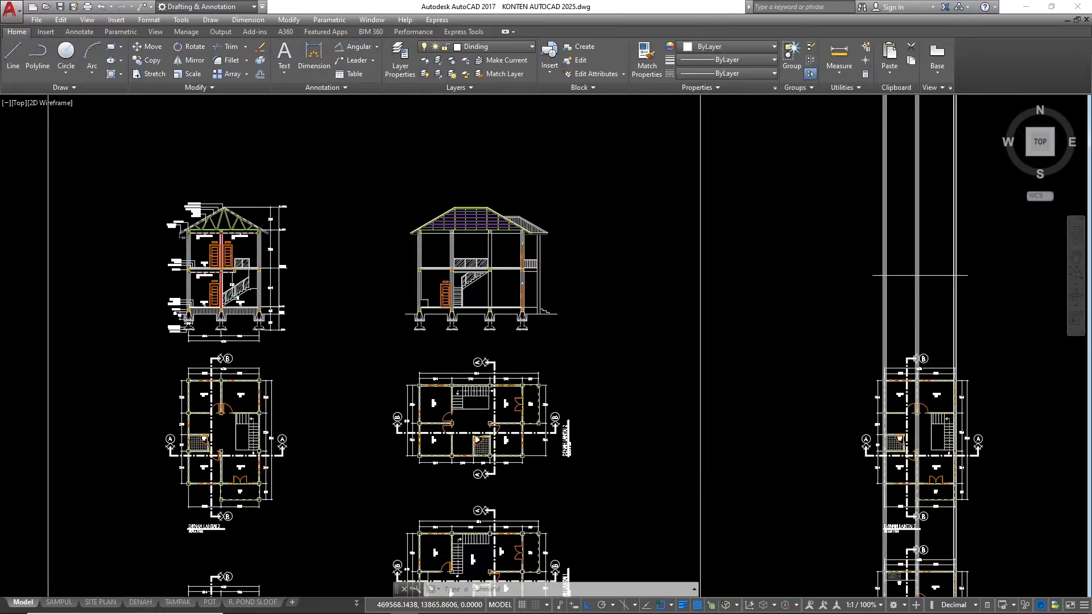
pyautogui.moveTo(440, 258)
pyautogui.mouseDown()
pyautogui.moveTo(511, 365)
pyautogui.moveTo(509, 415)
pyautogui.mouseUp()
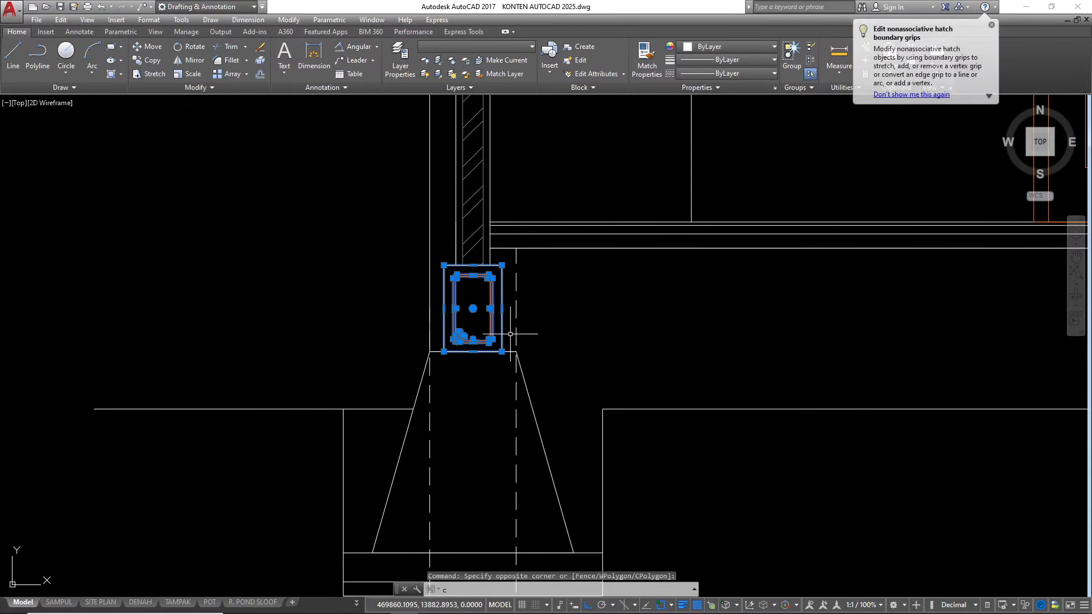
pyautogui.write('co')
pyautogui.press('Return')
pyautogui.scroll(2, 447, 271)
pyautogui.scroll(2, 446, 271)
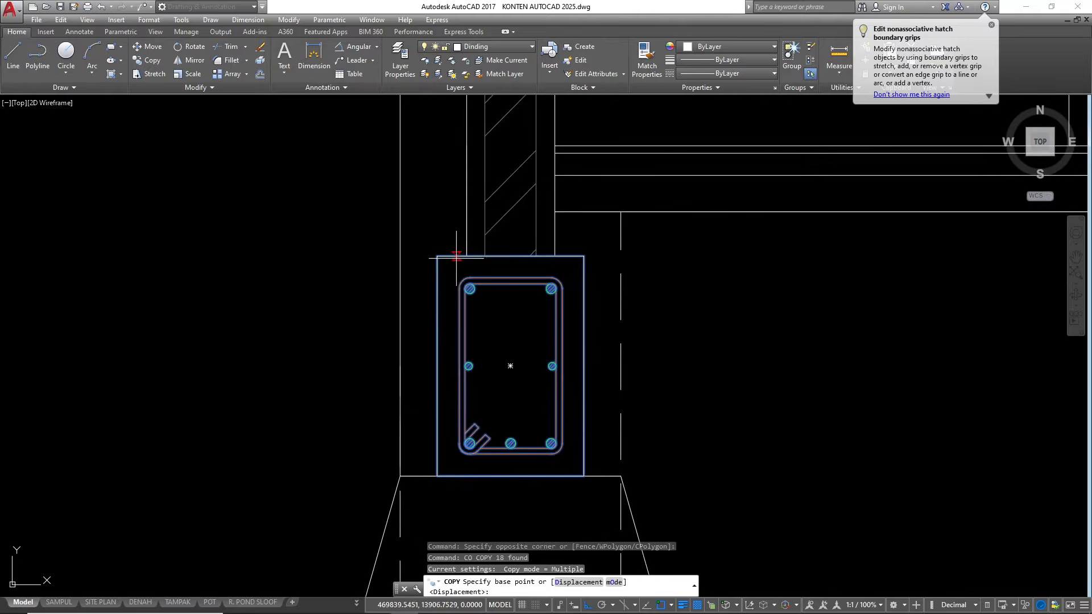
pyautogui.click(466, 256)
pyautogui.scroll(-6, 469, 250)
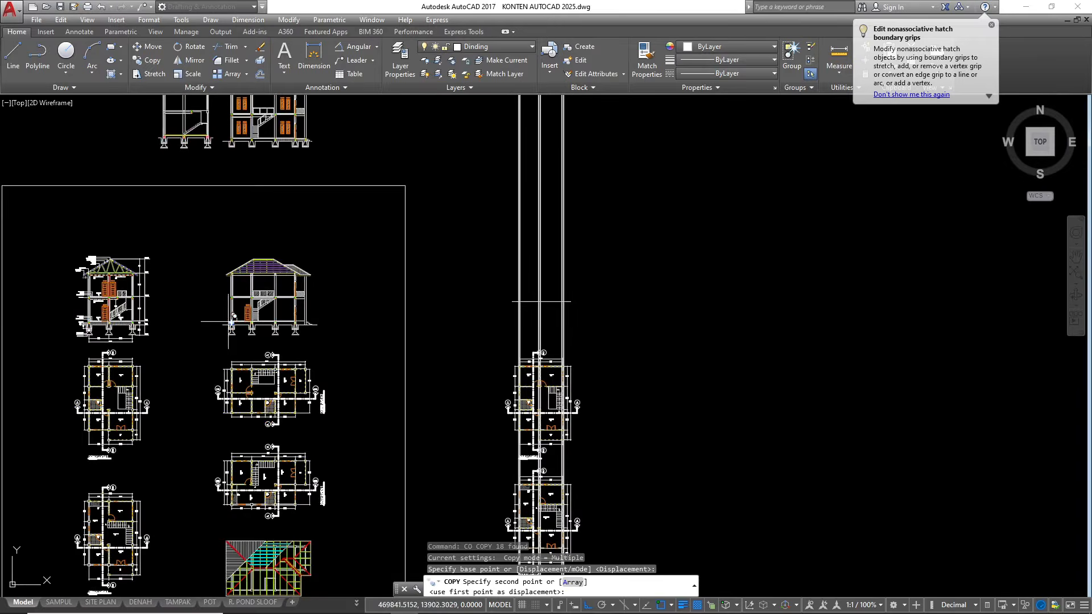
pyautogui.scroll(5, 558, 301)
pyautogui.scroll(3, 489, 276)
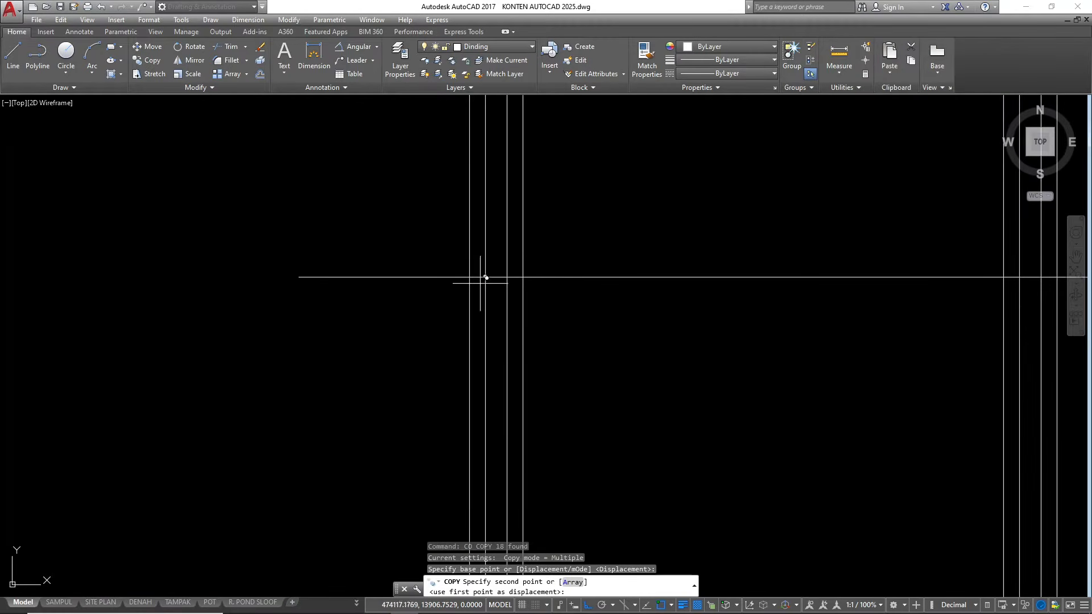
pyautogui.press('Escape')
pyautogui.press('Escape')
pyautogui.press('Escape')
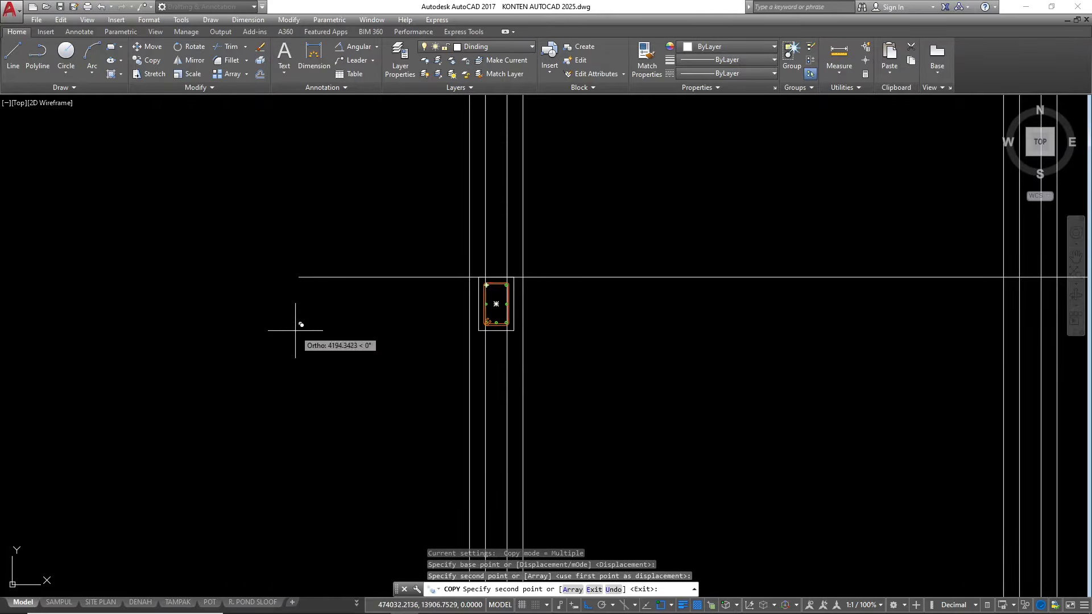
pyautogui.press('Escape')
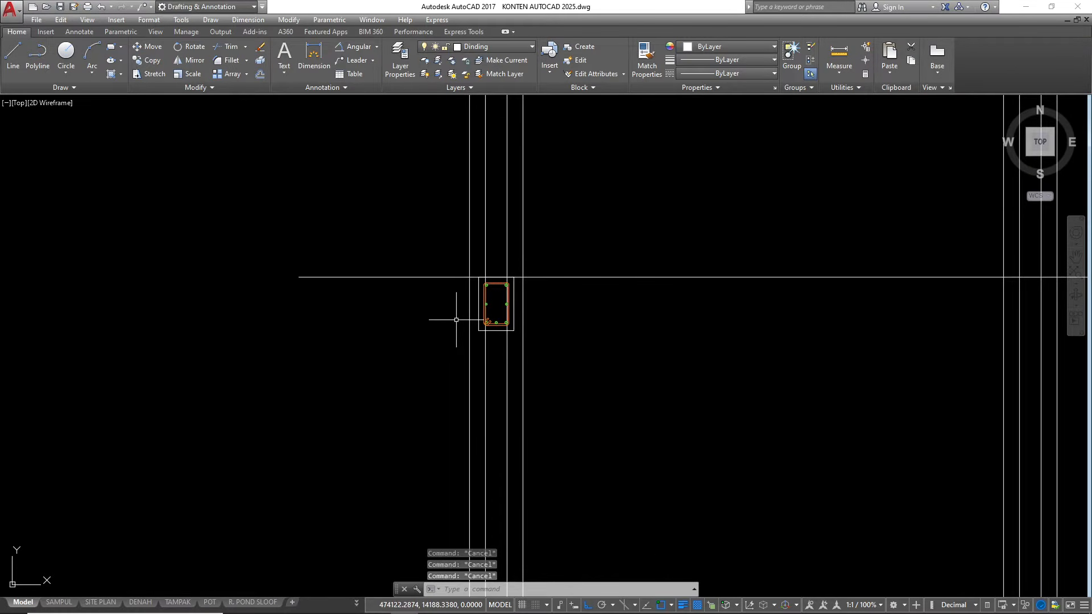
# Trim the two leftmost wall lines where they pass through the copied sloof section
pyautogui.scroll(2, 455, 280)
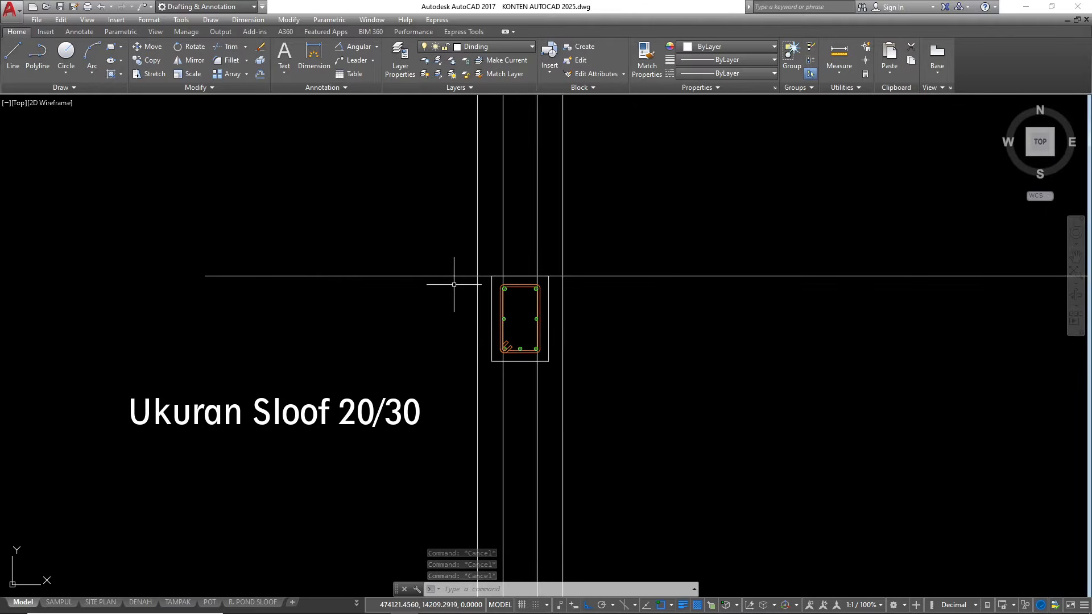
pyautogui.scroll(-2, 503, 276)
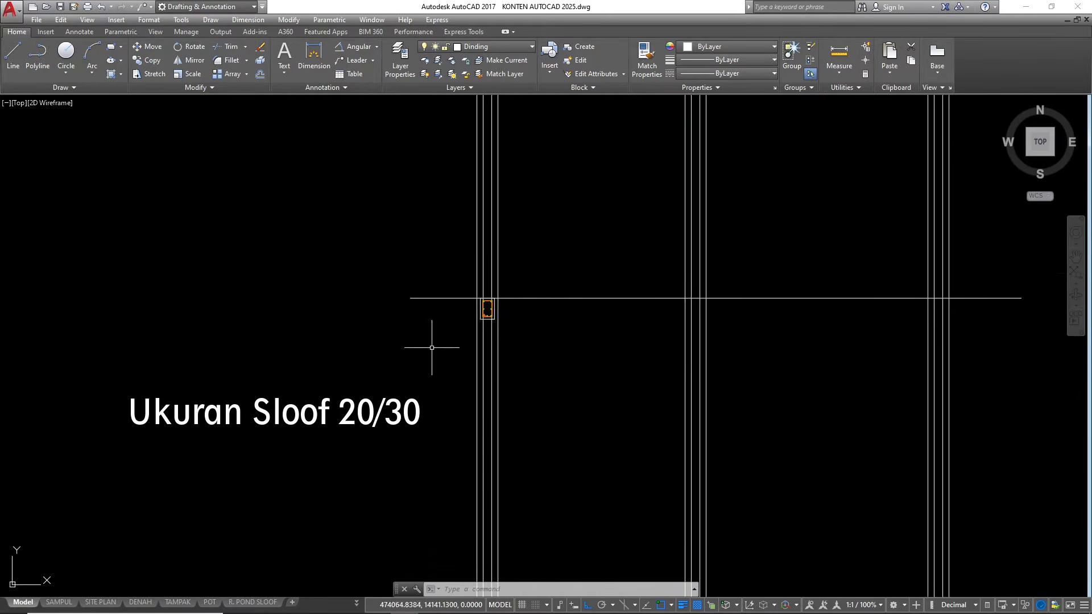
pyautogui.scroll(-2, 491, 303)
pyautogui.scroll(5, 491, 303)
pyautogui.write('tr')
pyautogui.press('Return')
# Erase the leftover pieces of the two wall lines below the copied sloof section
pyautogui.press('Return')
pyautogui.scroll(4, 501, 265)
pyautogui.click(561, 252)
pyautogui.click(366, 244)
pyautogui.scroll(-2, 424, 200)
pyautogui.press('Escape')
pyautogui.write('e')
# Trim off the wall lines below the horizontal line at the middle and rightmost columns, keeping the column edge lines
pyautogui.press('Return')
pyautogui.click(529, 488)
pyautogui.click(390, 458)
pyautogui.press('Escape')
pyautogui.press('Escape')
pyautogui.scroll(-3, 336, 362)
pyautogui.write('tr')
pyautogui.press('Return')
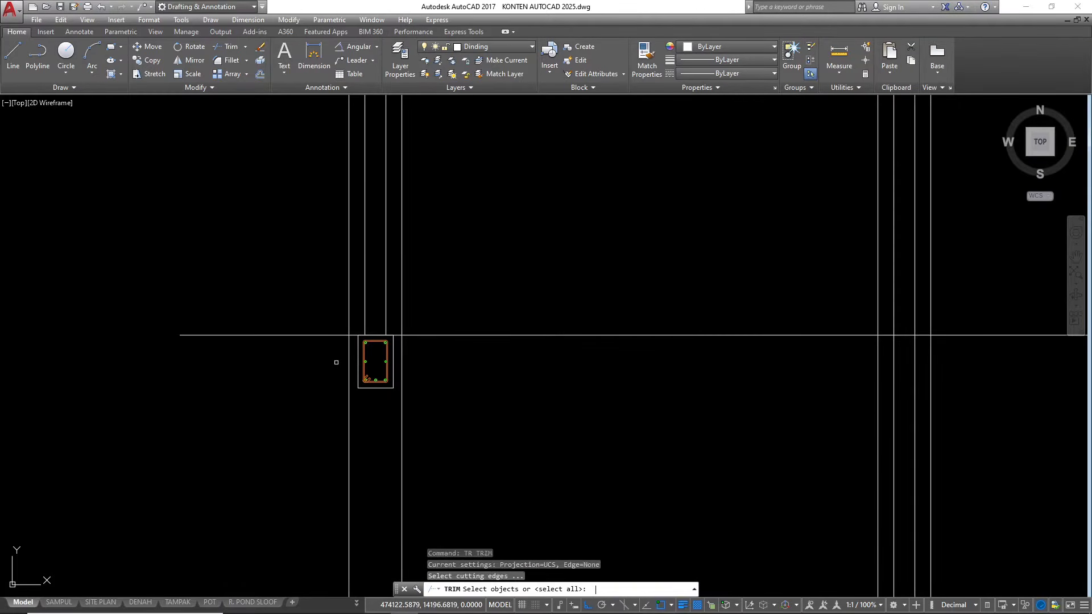
pyautogui.press('Return')
pyautogui.scroll(-2, 336, 362)
pyautogui.scroll(2, 656, 356)
pyautogui.scroll(1, 724, 346)
pyautogui.click(731, 355)
pyautogui.click(684, 343)
pyautogui.scroll(-4, 553, 341)
pyautogui.scroll(2, 1006, 358)
pyautogui.click(1015, 363)
pyautogui.click(975, 338)
pyautogui.scroll(-3, 943, 321)
pyautogui.press('Escape')
pyautogui.press('Escape')
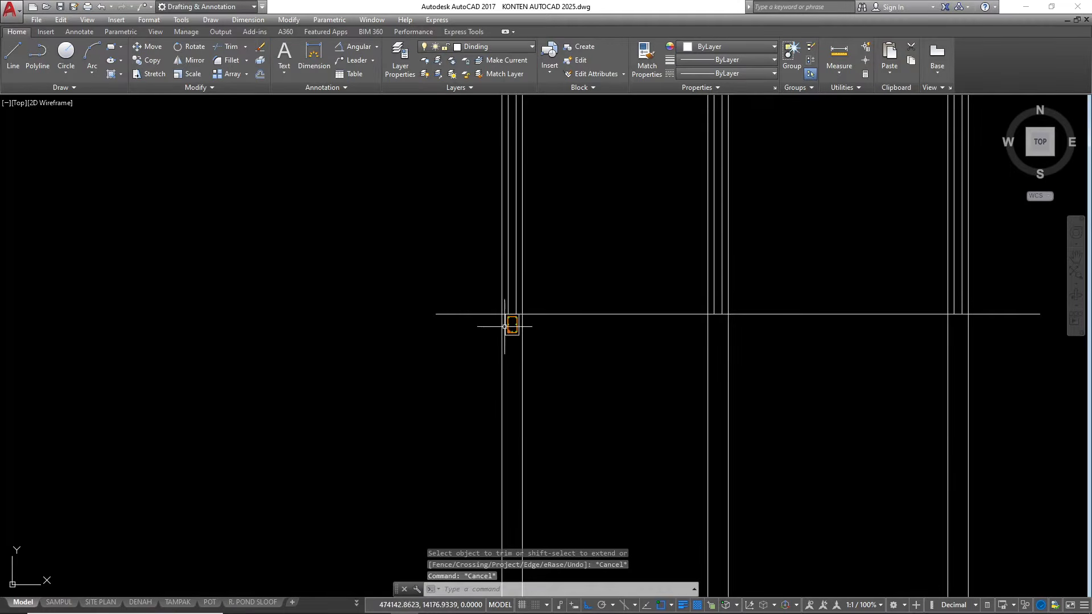
# Examine the copied sloof section and the area beneath it between the column lines, along with the trimmed wall lines
pyautogui.scroll(2, 490, 313)
pyautogui.scroll(-2, 546, 281)
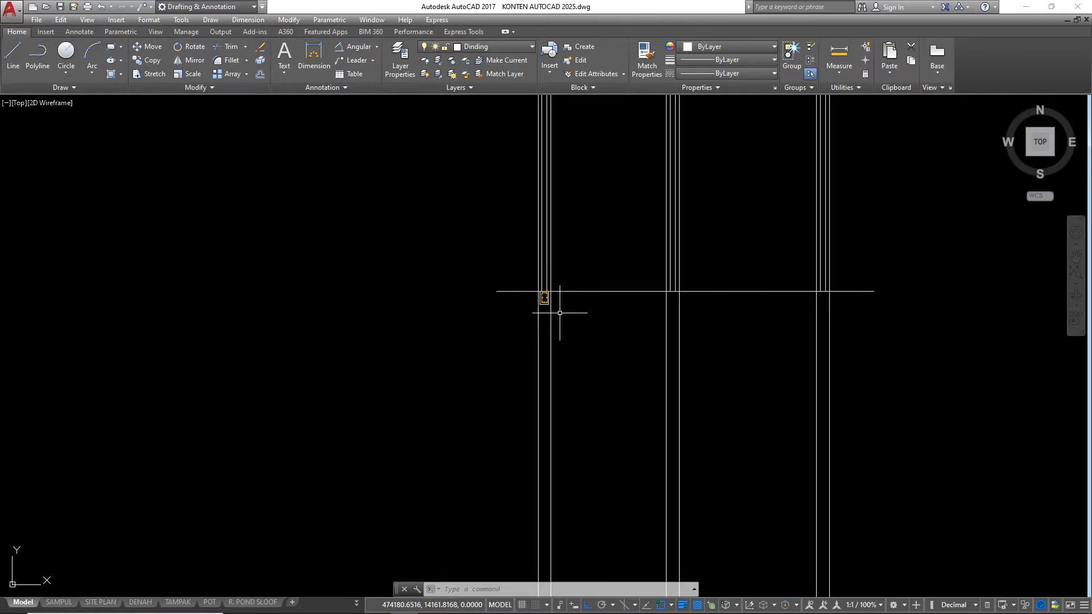
pyautogui.scroll(4, 539, 328)
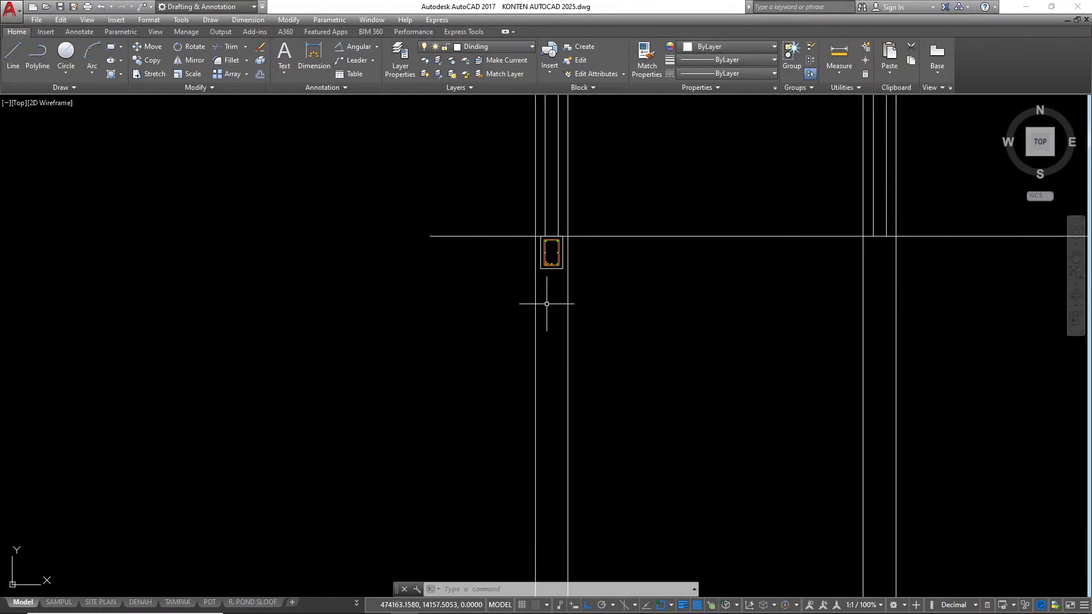
pyautogui.scroll(-3, 300, 330)
pyautogui.scroll(3, 487, 329)
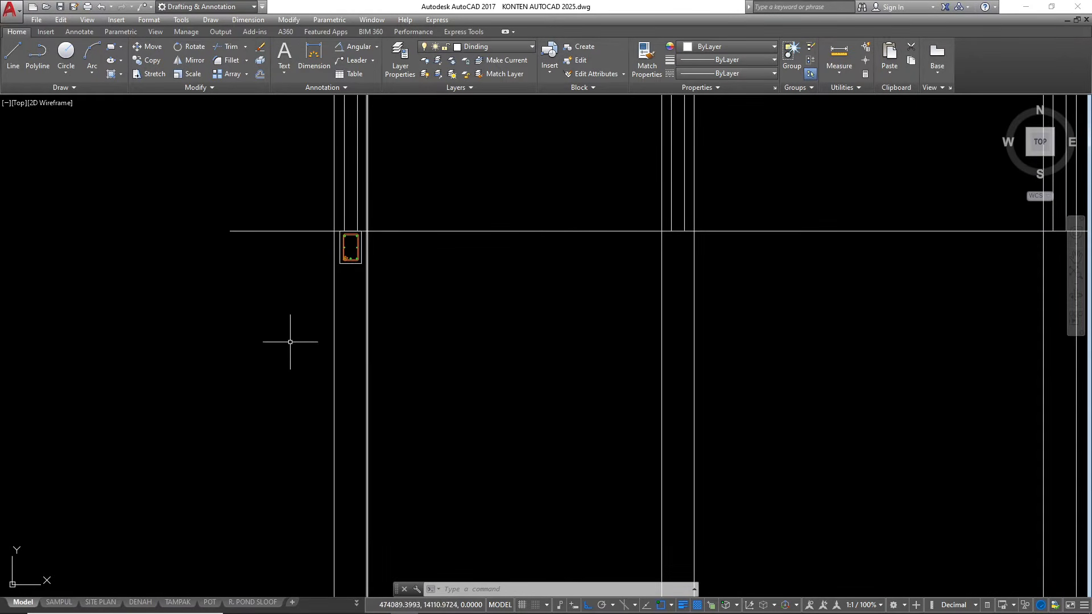
pyautogui.scroll(-5, 501, 335)
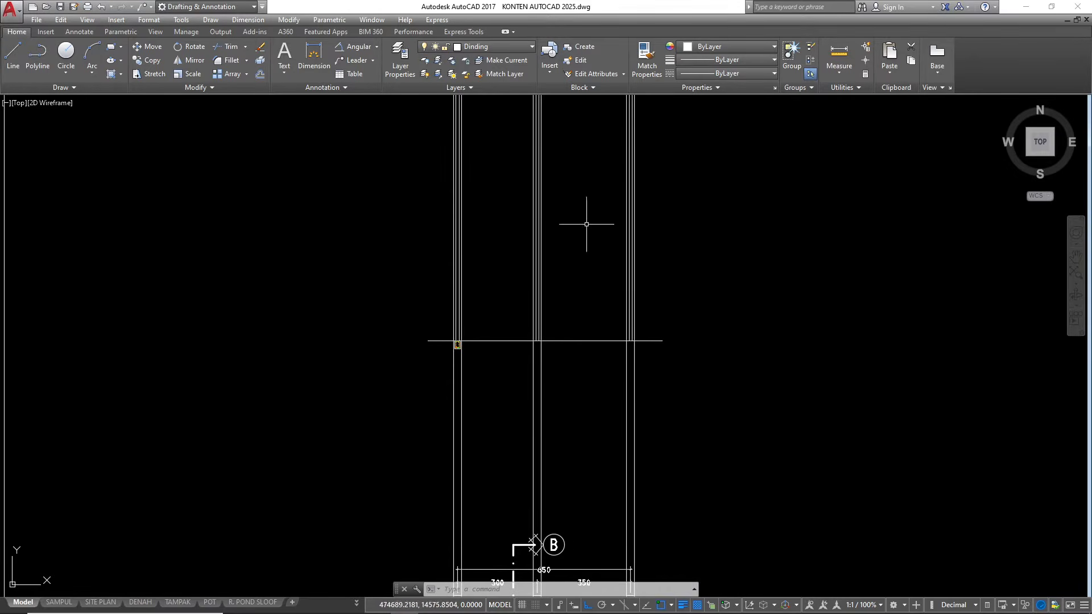
pyautogui.scroll(2, 510, 377)
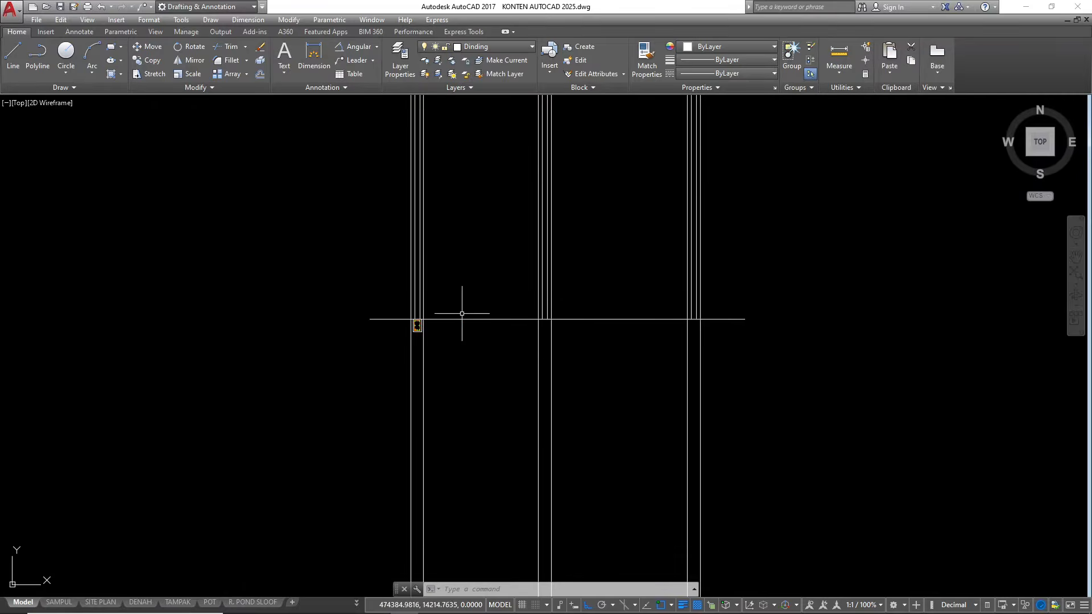
pyautogui.scroll(2, 441, 335)
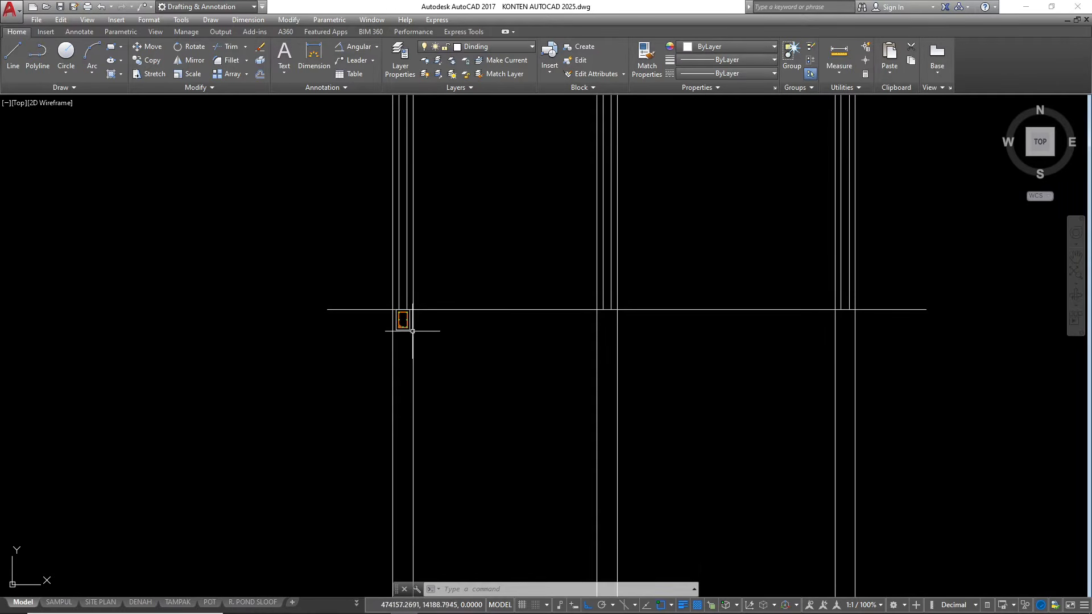
pyautogui.scroll(2, 369, 331)
pyautogui.scroll(2, 423, 347)
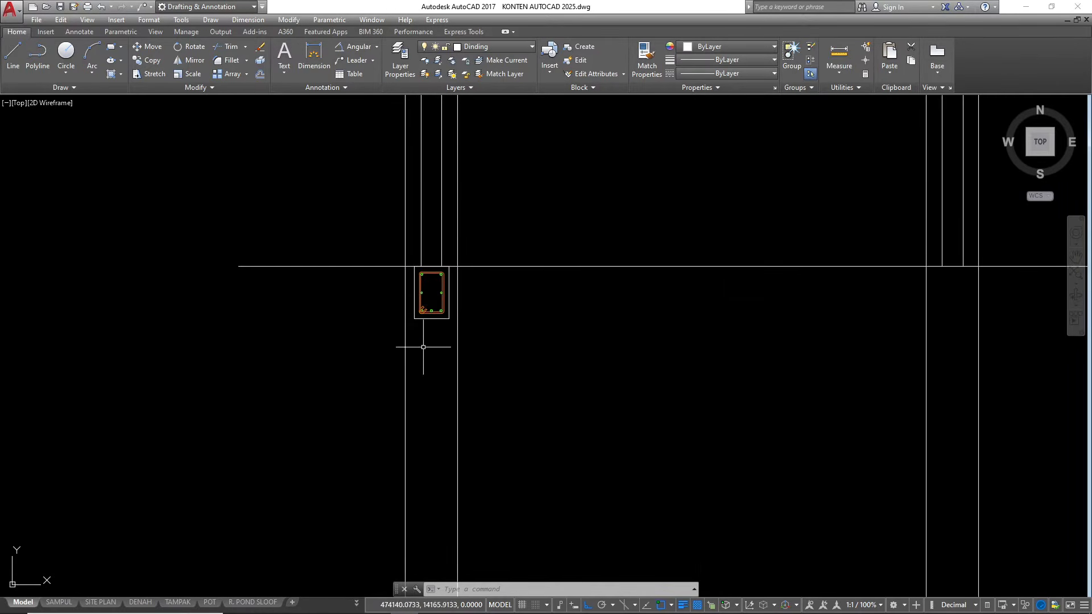
pyautogui.scroll(-4, 438, 373)
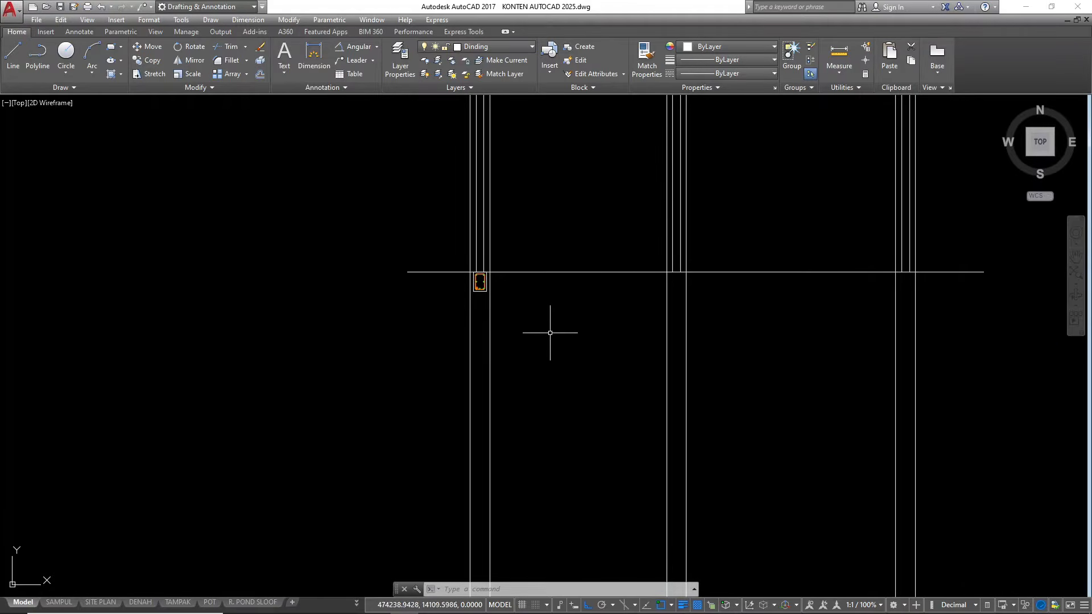
# Draw a rectangle 70 long and 70 wide below the horizontal line, between the leftmost and middle column lines
pyautogui.write('rec')
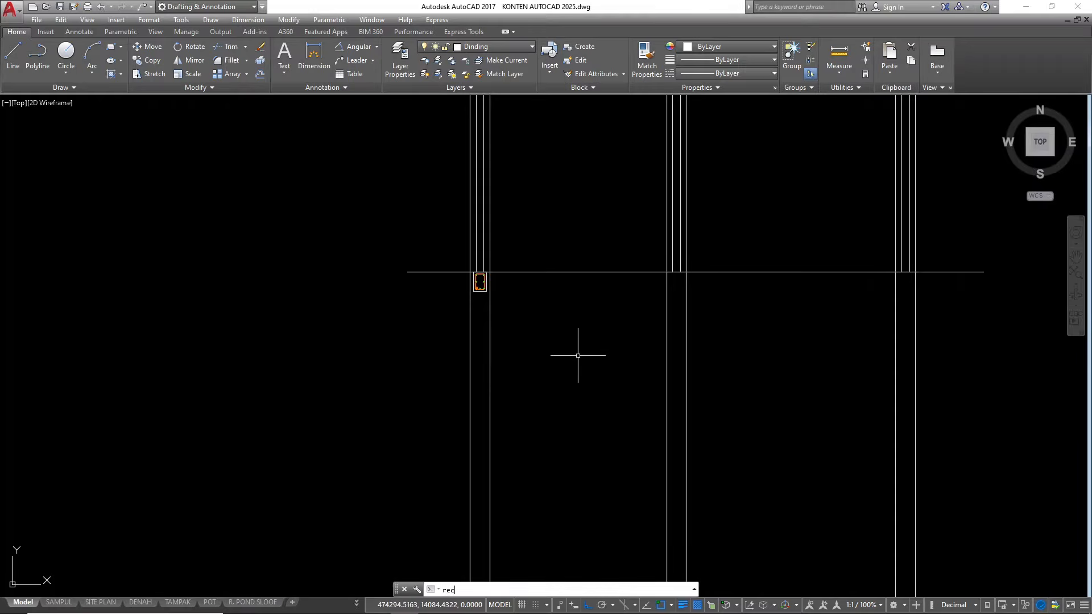
pyautogui.press('Return')
pyautogui.scroll(4, 578, 355)
pyautogui.click(454, 231)
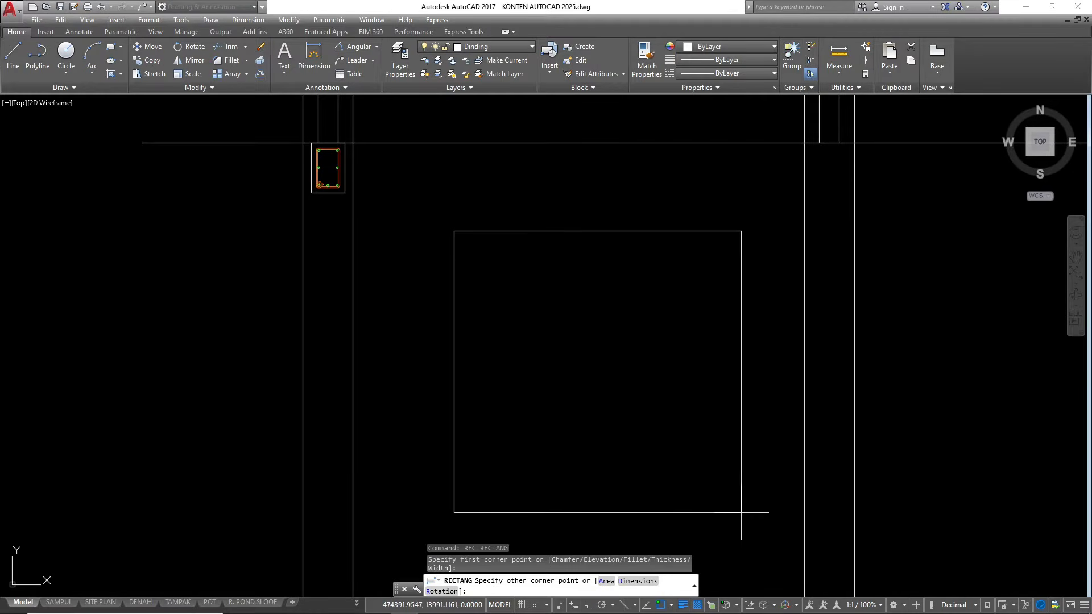
pyautogui.write('d')
pyautogui.press('Return')
pyautogui.write('70')
pyautogui.press('Return')
pyautogui.write('70')
pyautogui.press('Return')
pyautogui.click(705, 463)
pyautogui.scroll(4, 398, 253)
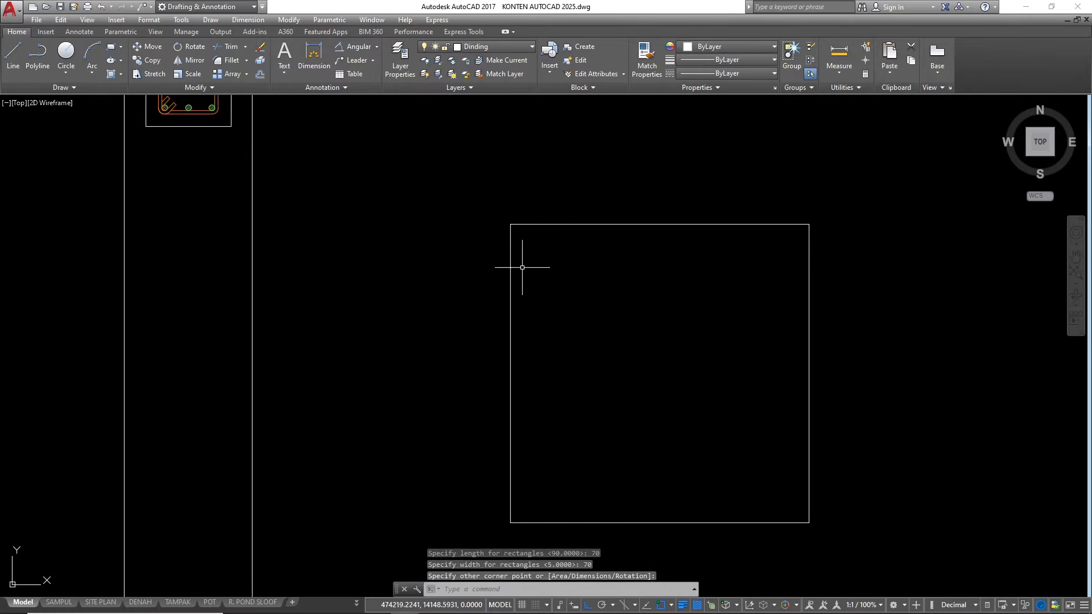
pyautogui.scroll(-2, 898, 256)
pyautogui.press('Escape')
pyautogui.press('Escape')
# Stretch the upper-right corner of the 70 by 70 square inward by 20
pyautogui.scroll(2, 799, 259)
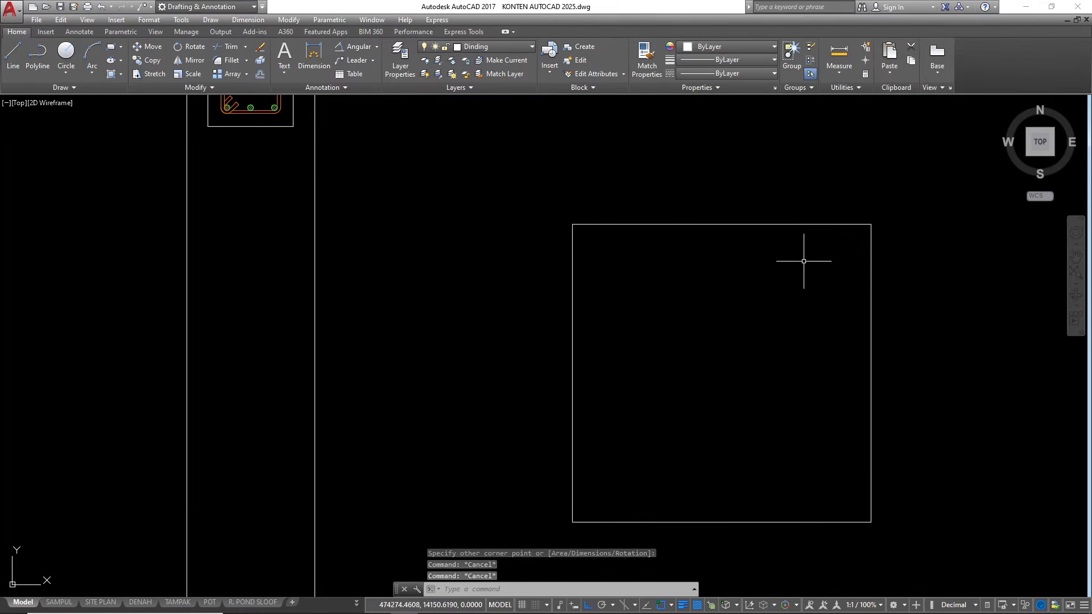
pyautogui.write('s')
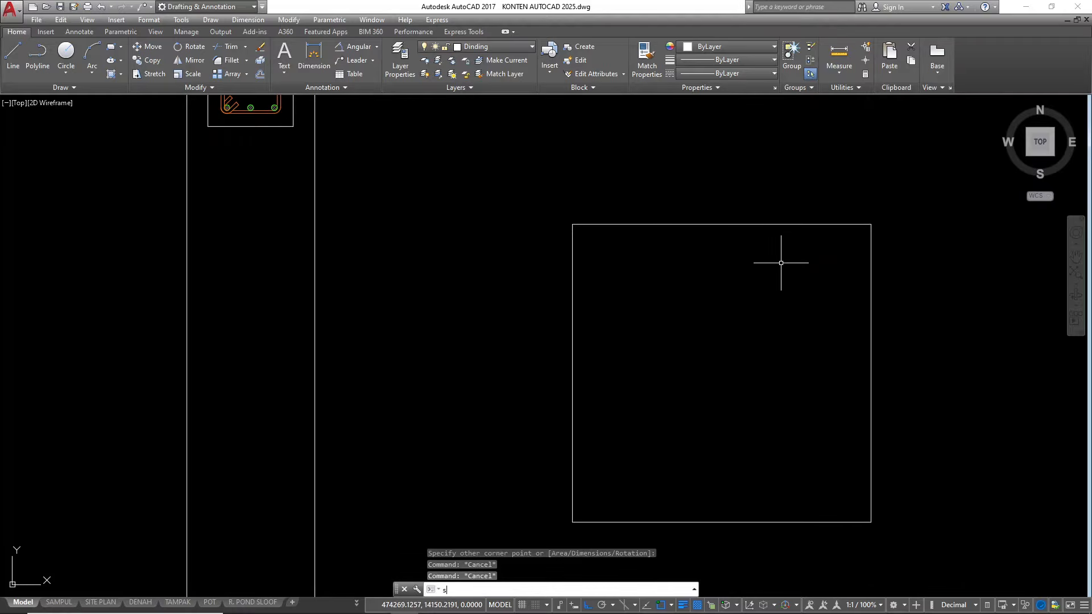
pyautogui.press('Return')
pyautogui.click(910, 239)
pyautogui.click(847, 213)
pyautogui.press('Return')
pyautogui.click(910, 183)
pyautogui.write('2')
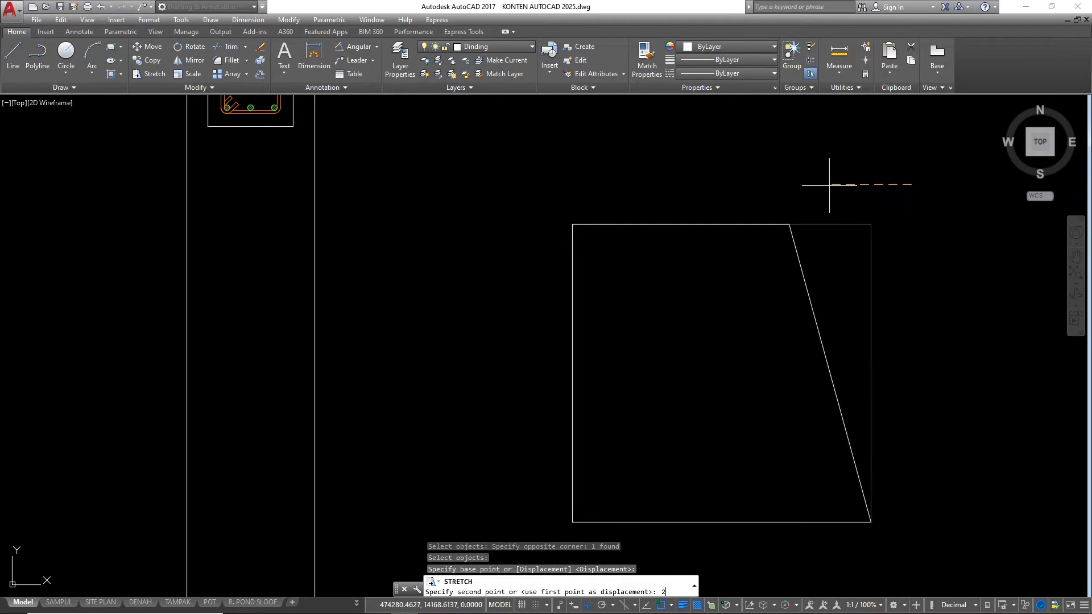
pyautogui.press('Return')
# Stretch the square's upper-left corner inward by 20 to complete the foundation's trapezoid profile
pyautogui.press('Return')
pyautogui.click(619, 212)
pyautogui.click(519, 254)
pyautogui.press('Return')
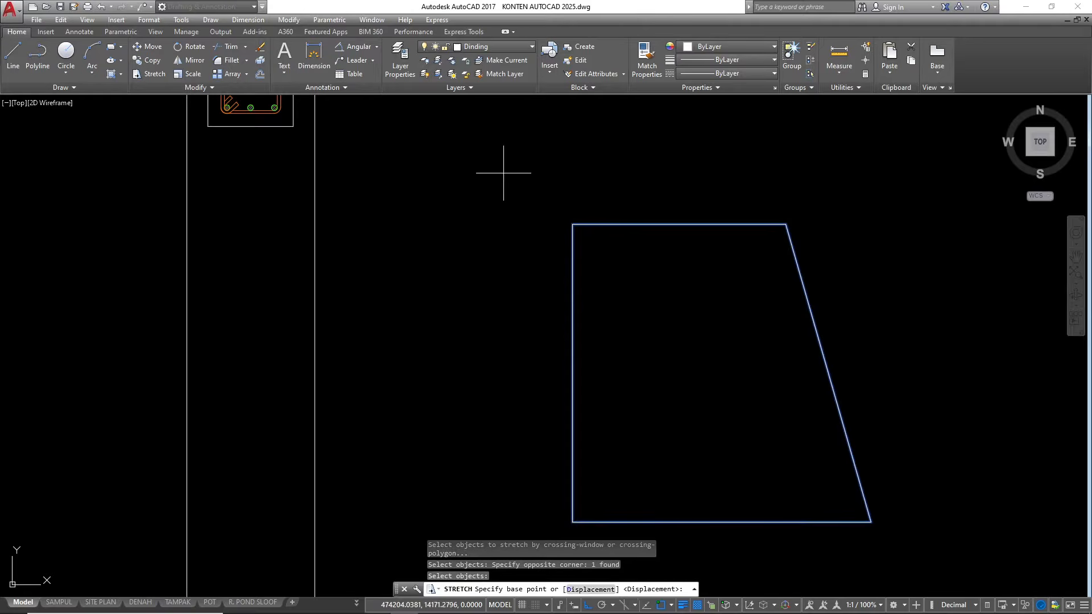
pyautogui.click(503, 171)
pyautogui.write('20')
pyautogui.press('Return')
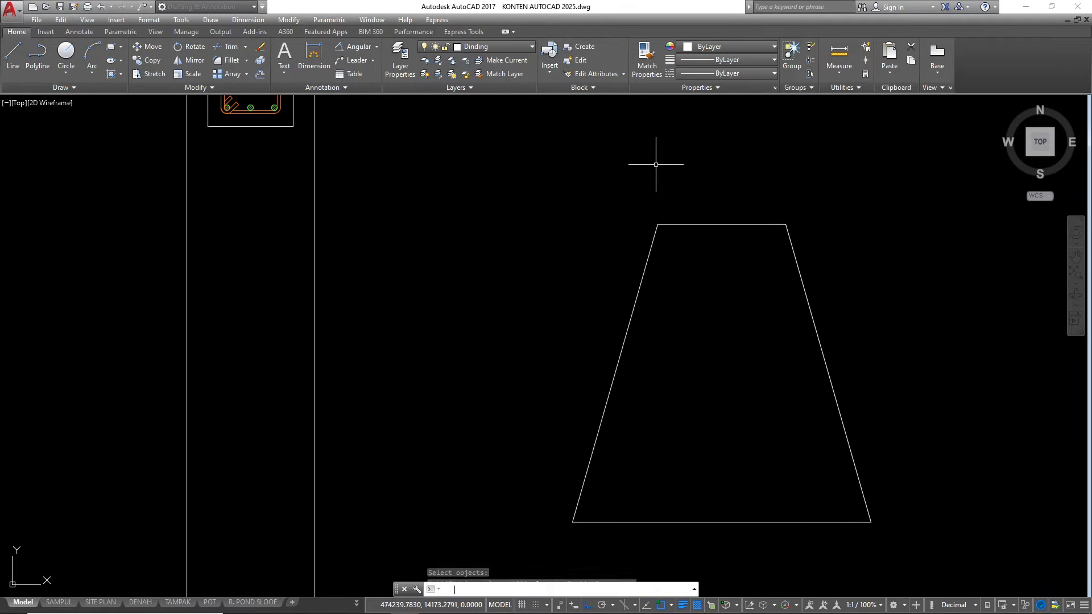
pyautogui.scroll(-3, 662, 211)
pyautogui.press('Escape')
pyautogui.press('Escape')
pyautogui.press('Escape')
# Draw a rectangle 90 long and 10 wide below the trapezoid
pyautogui.scroll(2, 669, 386)
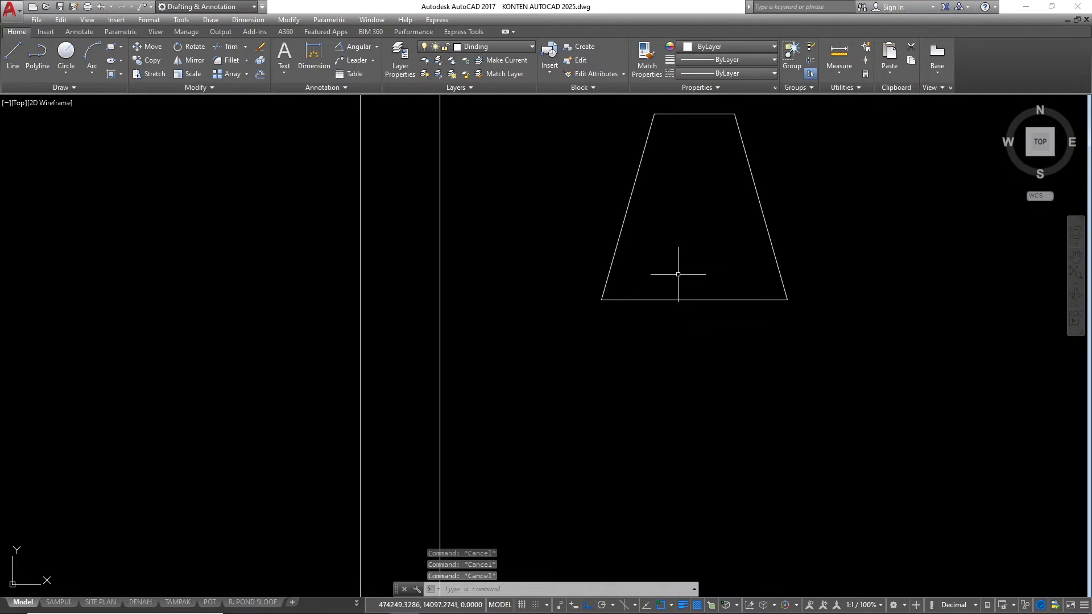
pyautogui.write('REC')
pyautogui.press('Return')
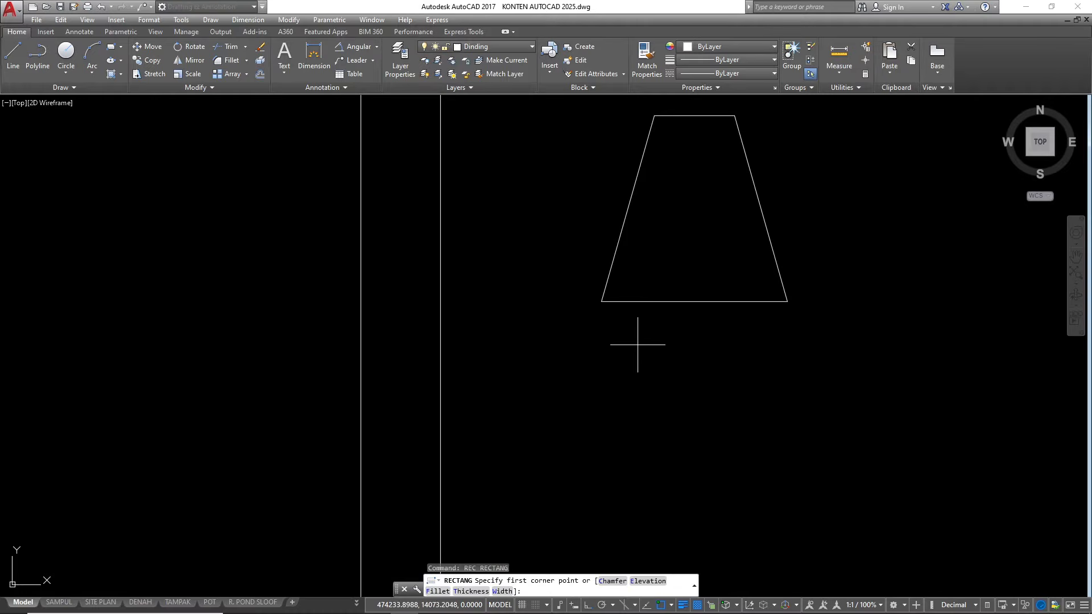
pyautogui.click(597, 340)
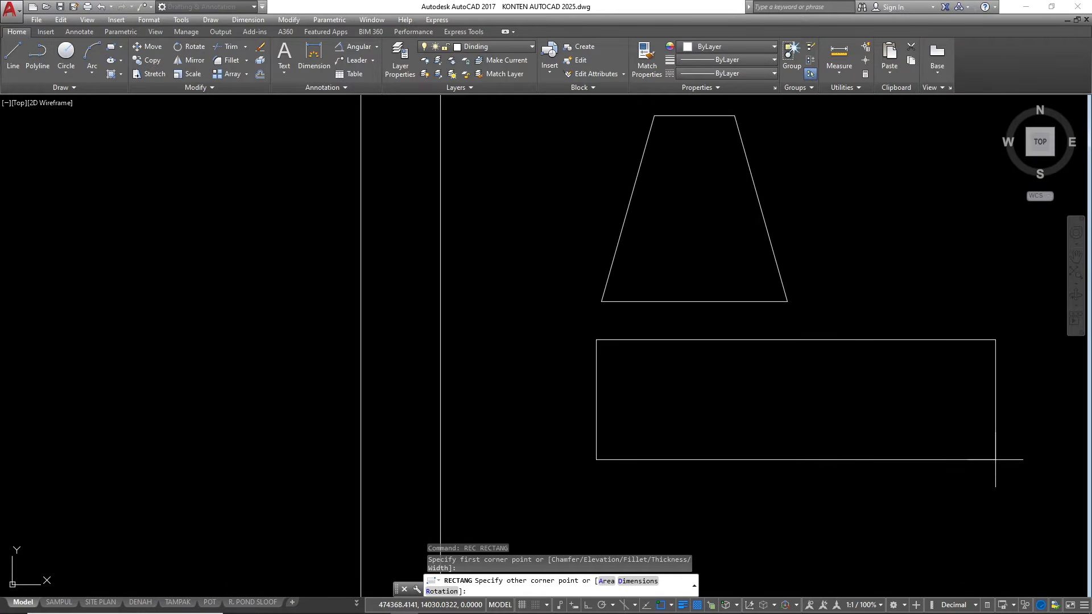
pyautogui.write('d')
pyautogui.press('Return')
pyautogui.press('Return')
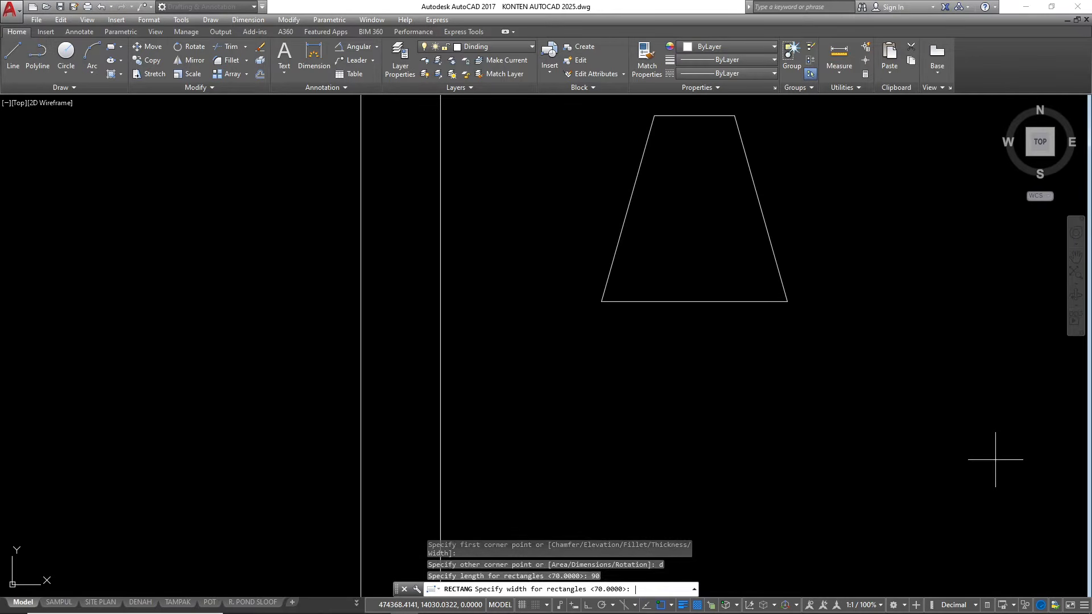
pyautogui.write('10')
pyautogui.press('Return')
pyautogui.click(920, 427)
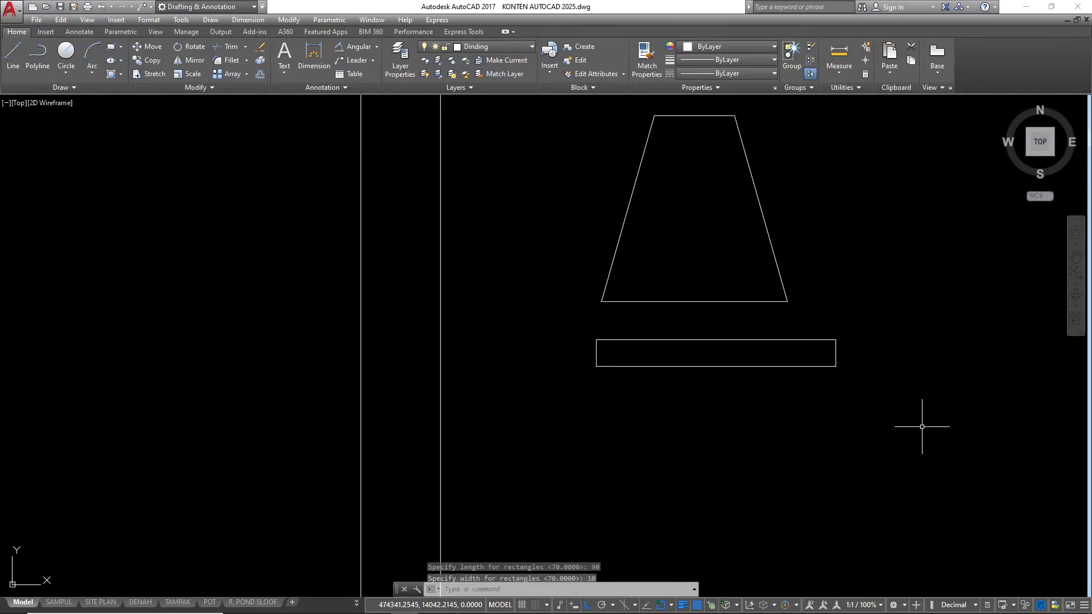
pyautogui.press('Escape')
# Move the 90 by 10 rectangle so the midpoint of its upper edge meets the midpoint of the trapezoid's base
pyautogui.click(780, 391)
pyautogui.click(726, 335)
pyautogui.scroll(4, 726, 334)
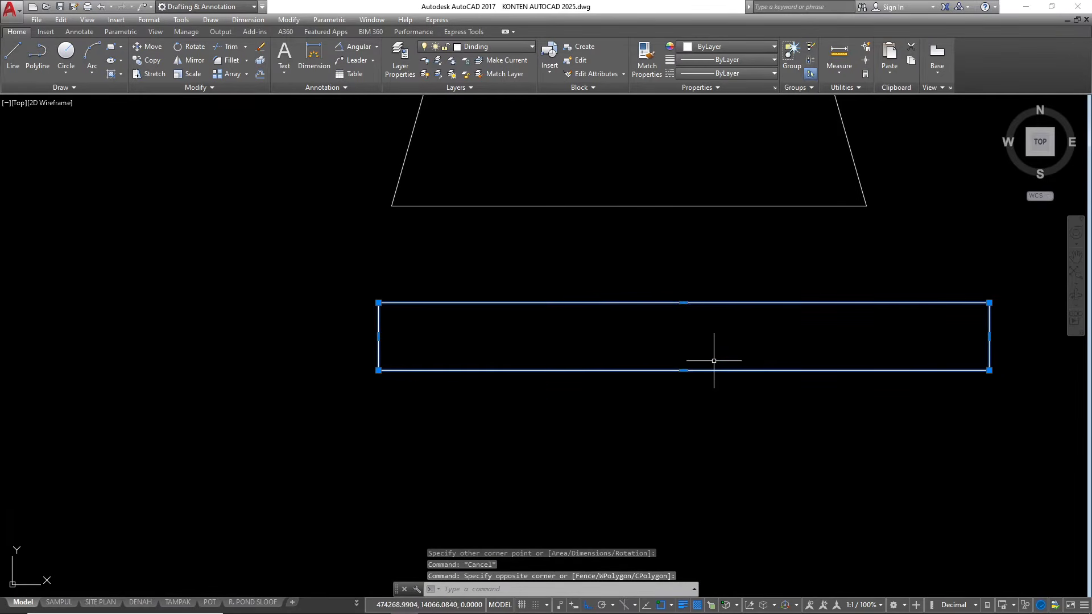
pyautogui.write('m')
pyautogui.press('Return')
pyautogui.scroll(-4, 720, 310)
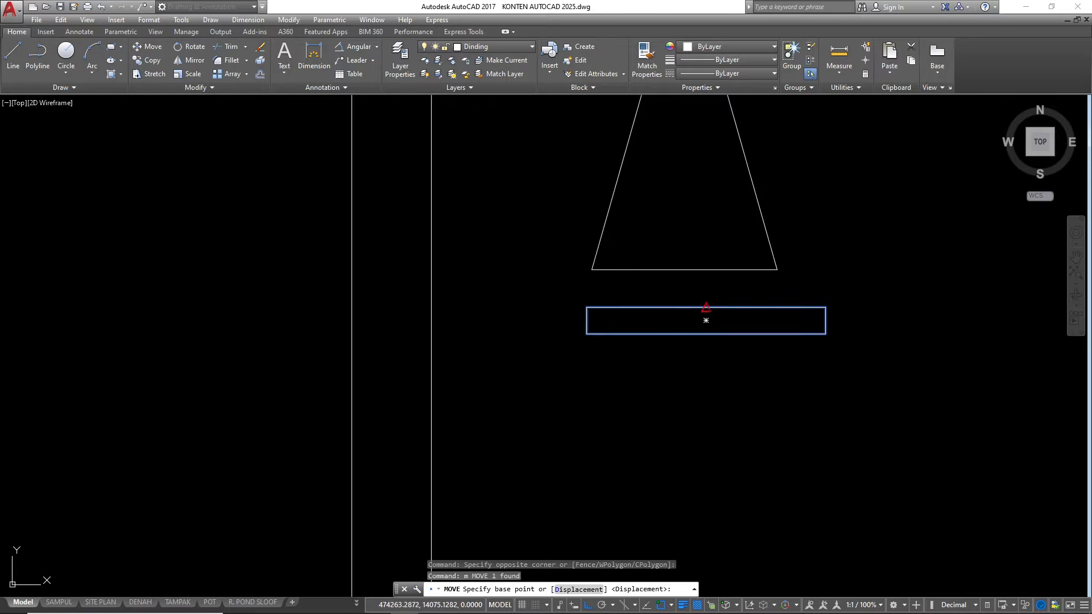
pyautogui.click(706, 320)
pyautogui.click(687, 266)
# Copy the 90 by 10 rectangle directly beneath itself so the two share an edge
pyautogui.scroll(-2, 716, 298)
pyautogui.moveTo(719, 282); pyautogui.dragTo(783, 270, button='middle')
pyautogui.scroll(-4, 734, 299)
pyautogui.scroll(6, 707, 296)
pyautogui.click(639, 375)
pyautogui.click(621, 341)
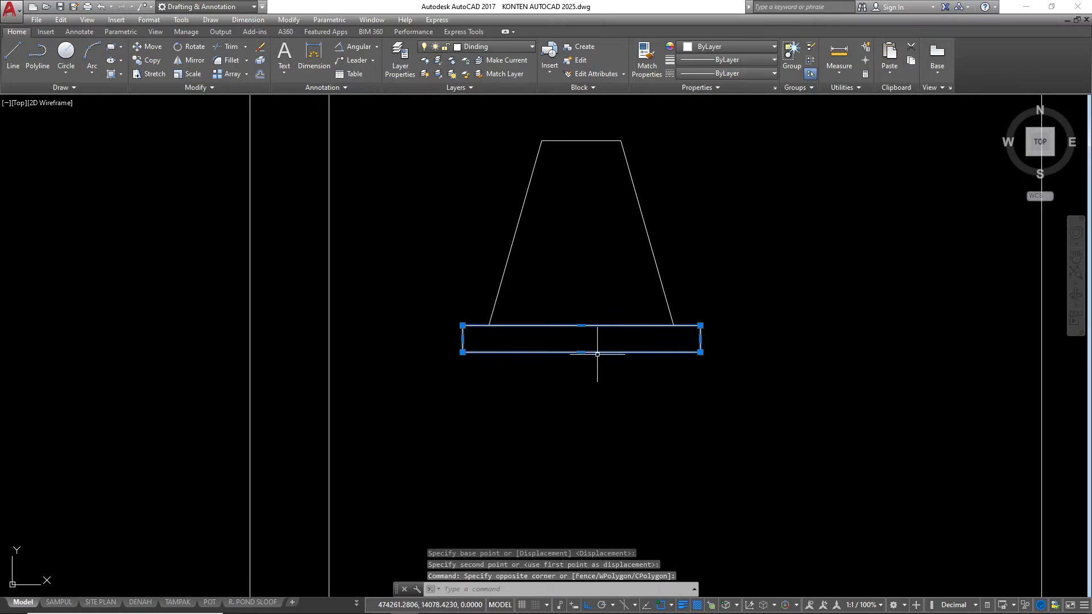
pyautogui.write('o')
pyautogui.press('Return')
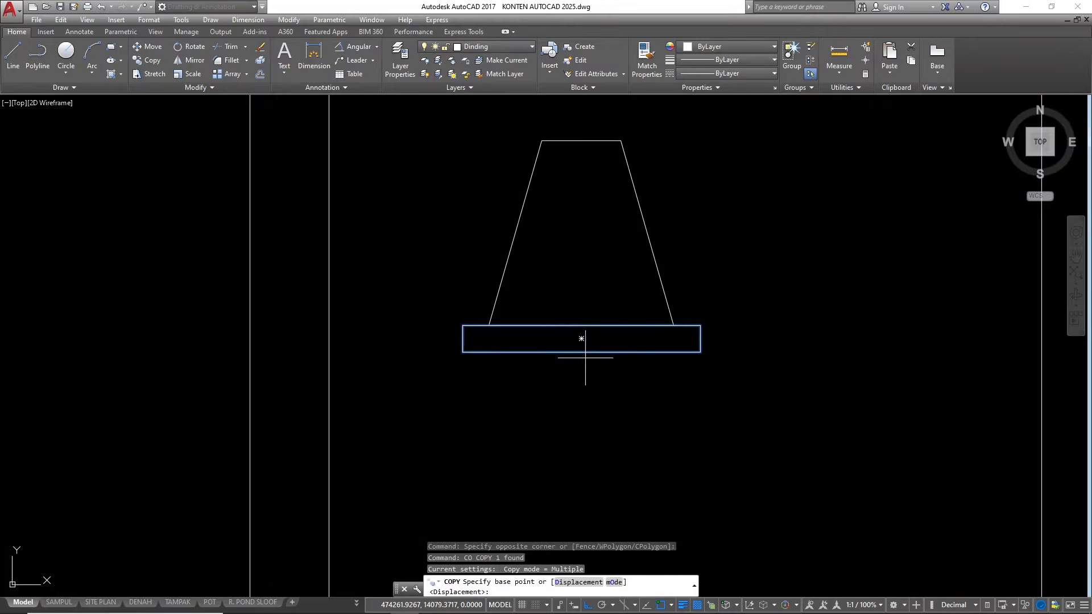
pyautogui.click(463, 326)
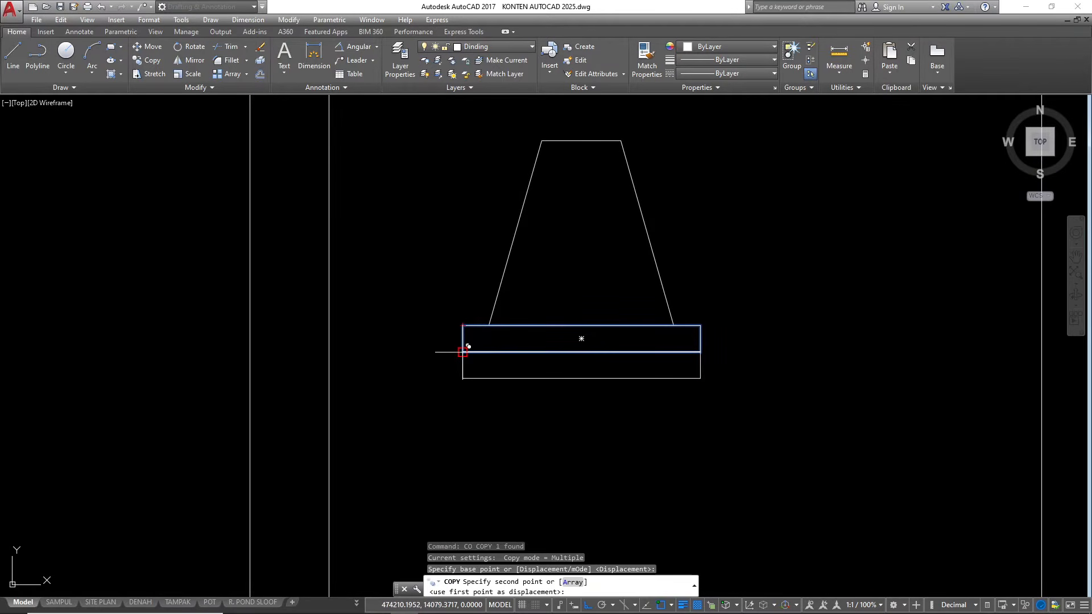
pyautogui.click(463, 352)
pyautogui.scroll(2, 578, 392)
pyautogui.press('Escape')
pyautogui.press('Escape')
# Stretch the lower edge of the copied rectangle upward by 5 to make it a thinner layer
pyautogui.click(632, 416)
pyautogui.click(584, 349)
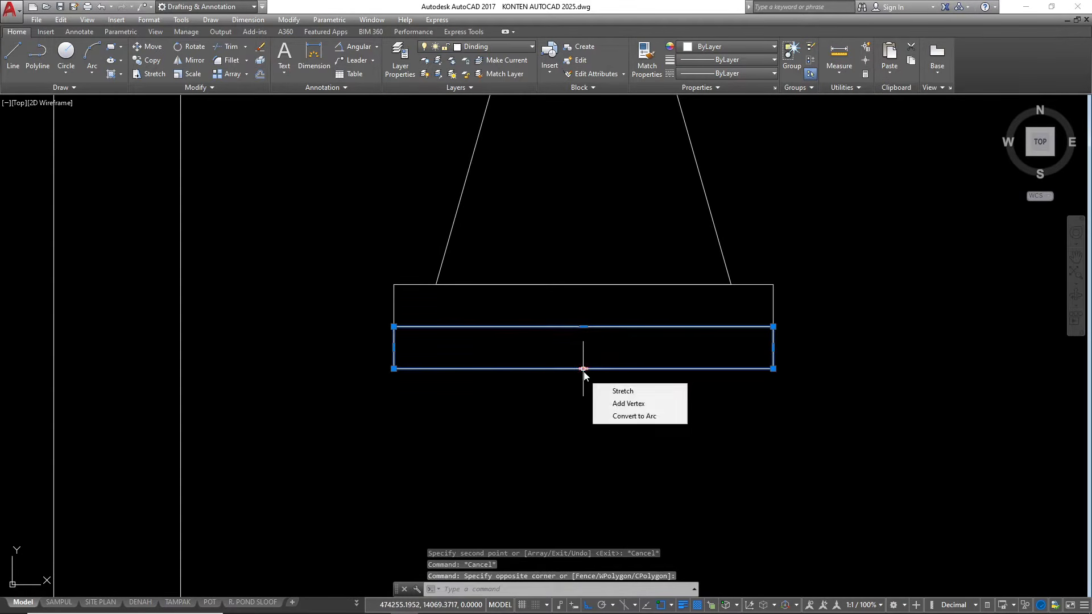
pyautogui.click(583, 368)
pyautogui.write('5')
pyautogui.press('Return')
pyautogui.scroll(-4, 637, 420)
pyautogui.press('Escape')
pyautogui.press('Escape')
pyautogui.press('Escape')
# Move the trapezoid and both base layers so the trapezoid's top midpoint meets the bottom midpoint of the leftmost sloof section
pyautogui.click(785, 447)
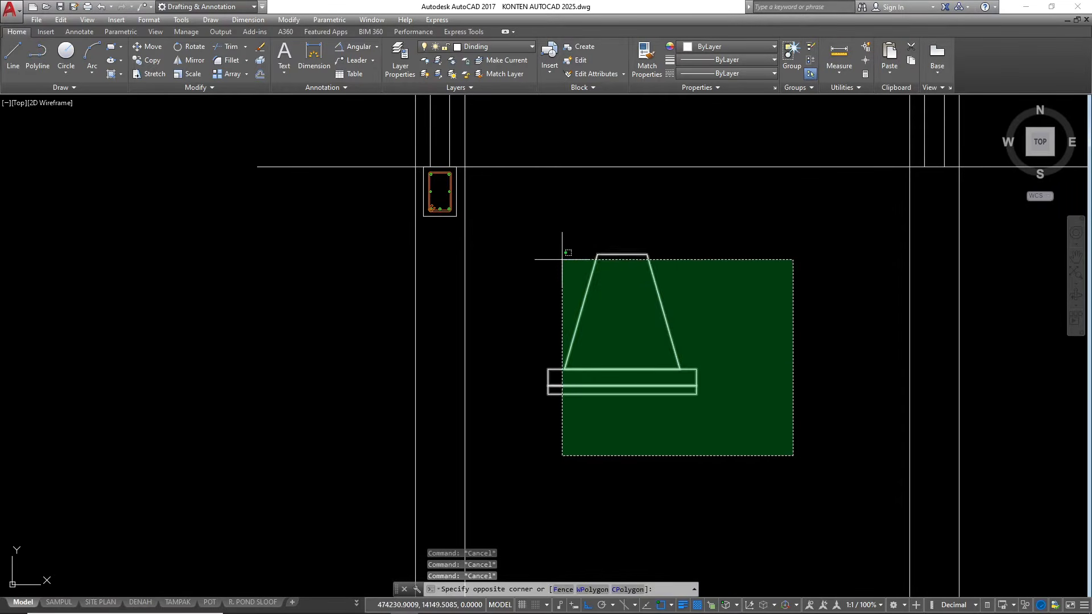
pyautogui.click(516, 249)
pyautogui.write('m')
pyautogui.press('Return')
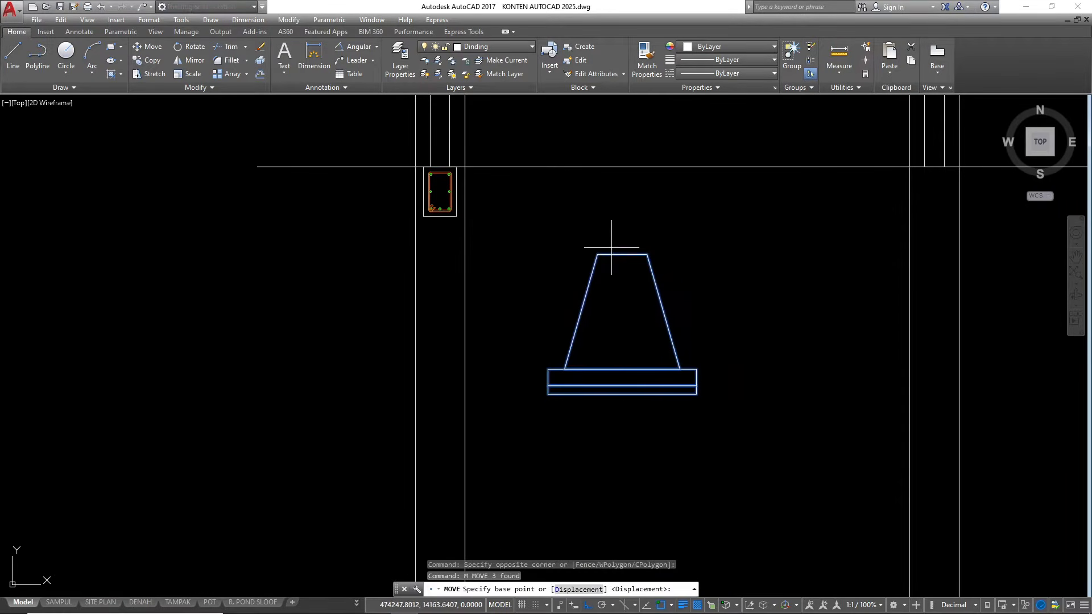
pyautogui.click(621, 254)
pyautogui.scroll(4, 438, 195)
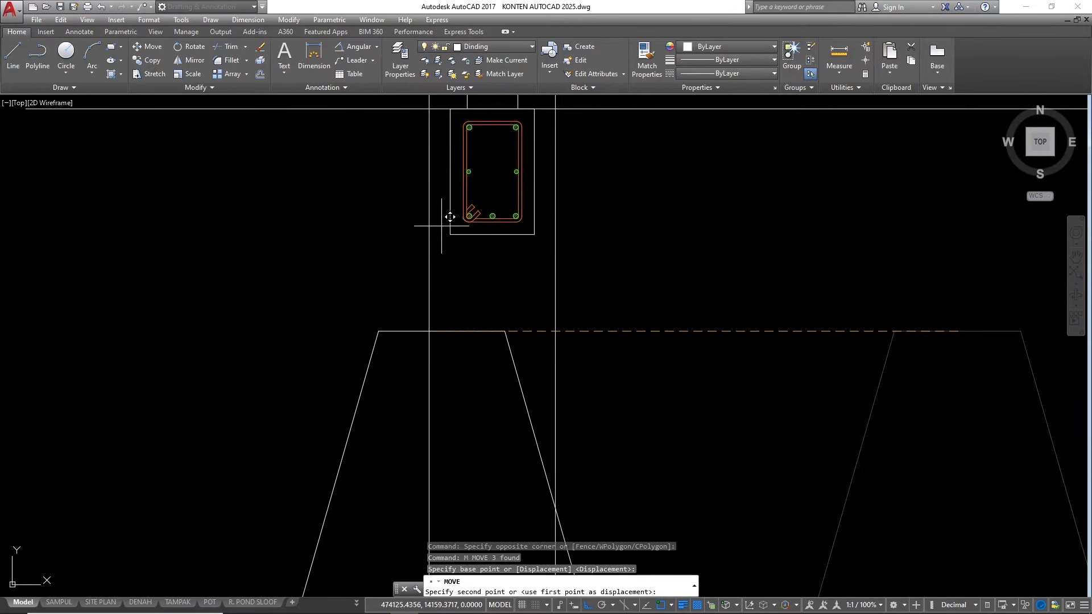
pyautogui.click(492, 233)
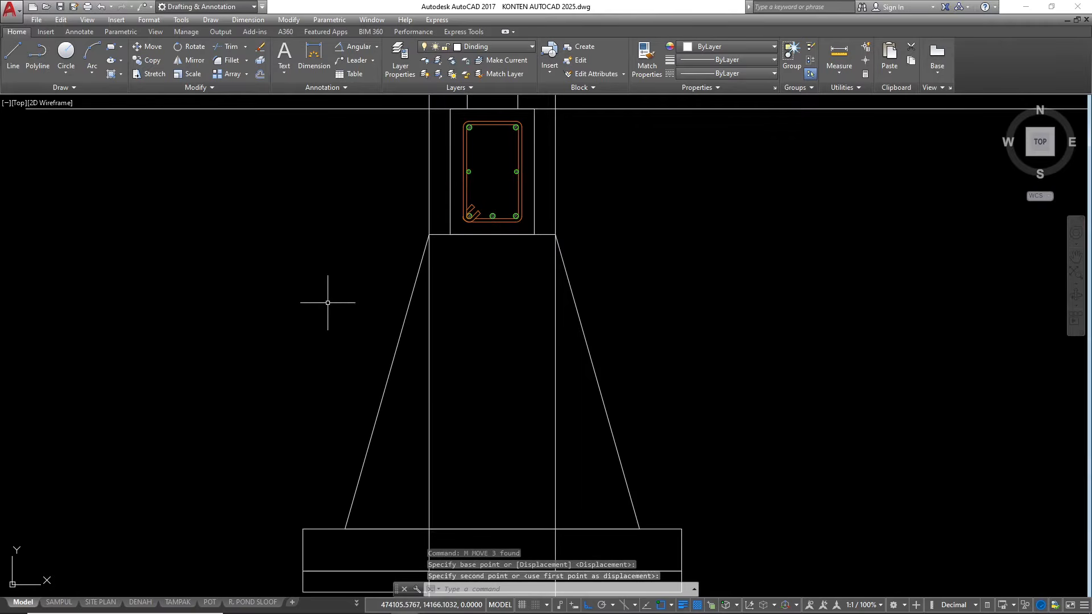
pyautogui.scroll(-4, 613, 176)
pyautogui.press('Escape')
pyautogui.press('Escape')
# Copy the long horizontal line down to the bottom edge of the sloof section
pyautogui.scroll(-5, 756, 288)
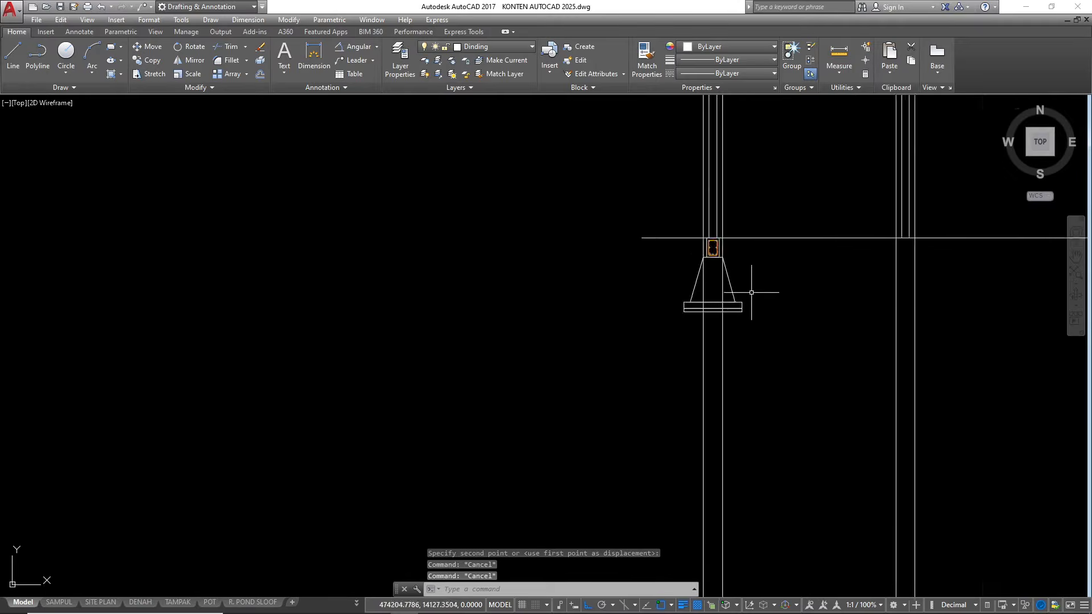
pyautogui.scroll(5, 749, 291)
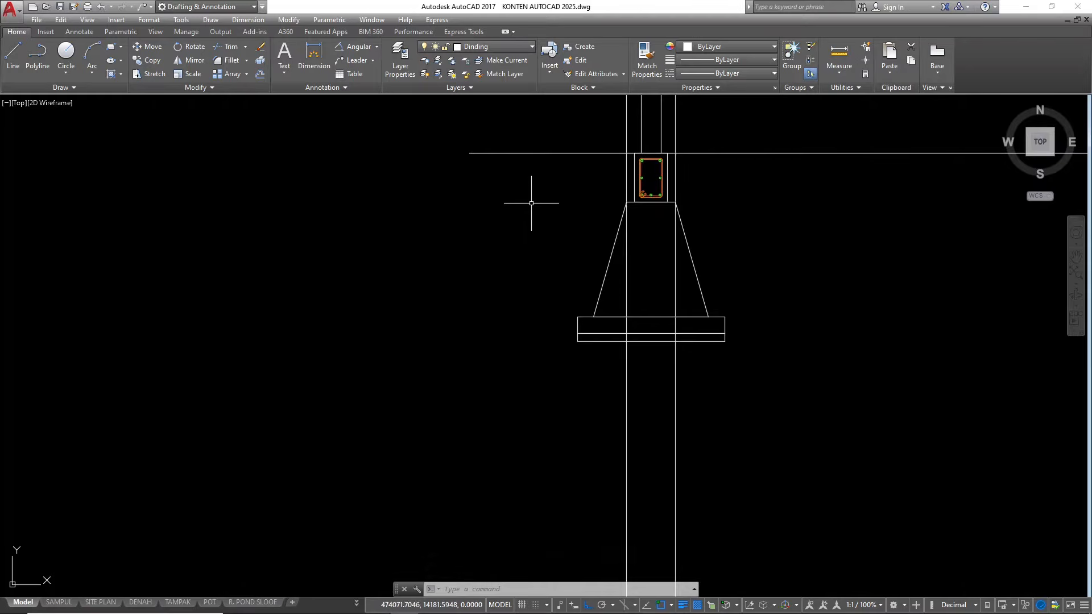
pyautogui.scroll(-2, 452, 239)
pyautogui.scroll(2, 534, 210)
pyautogui.click(504, 195)
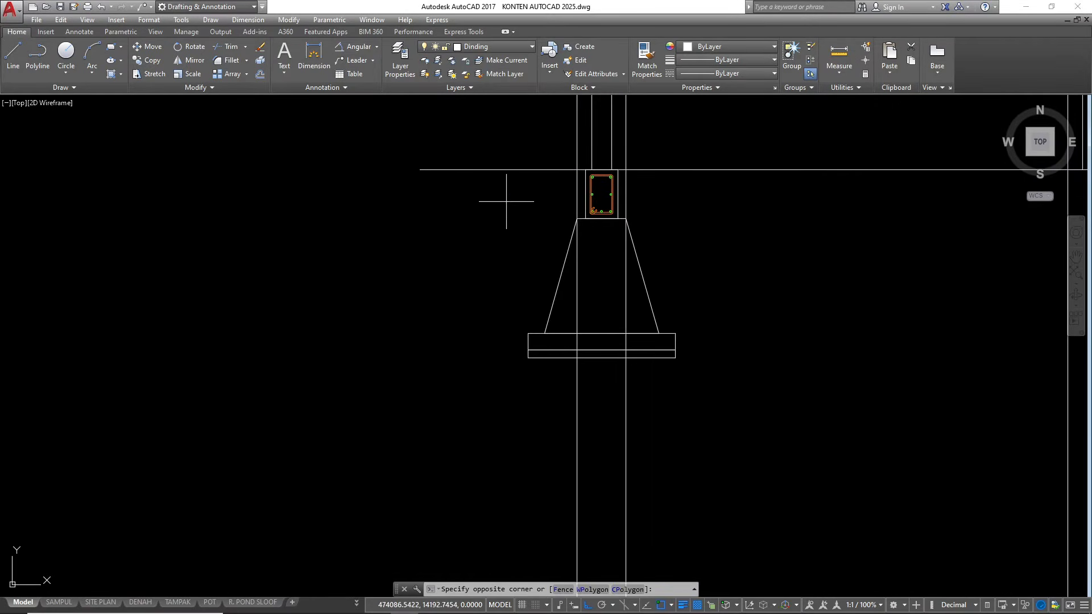
pyautogui.click(486, 136)
pyautogui.write('c')
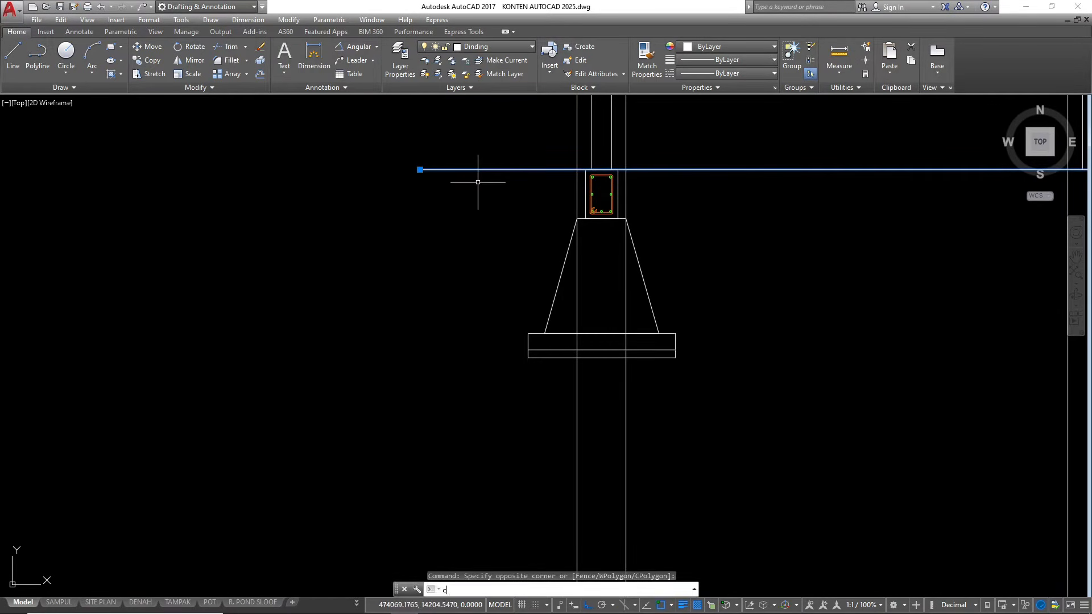
pyautogui.press('Return')
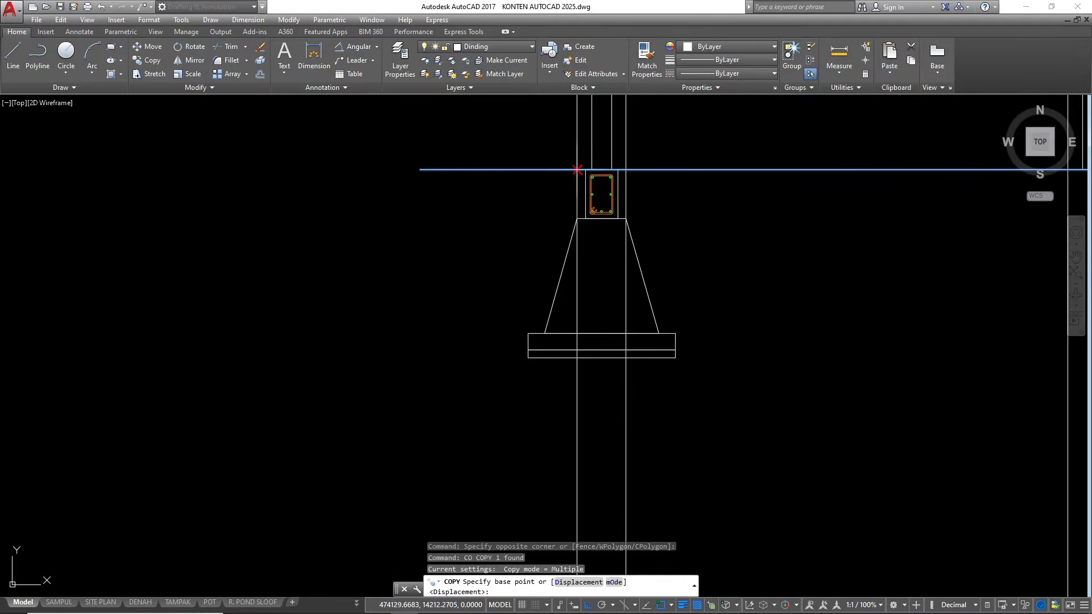
pyautogui.click(578, 169)
pyautogui.scroll(2, 590, 227)
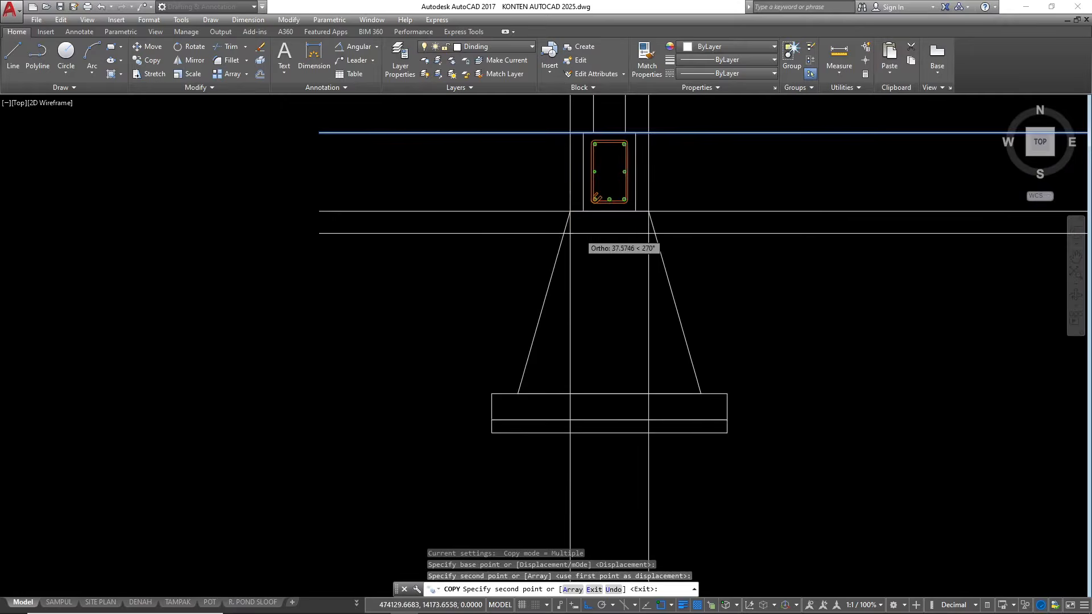
pyautogui.scroll(2, 561, 239)
pyautogui.press('Escape')
pyautogui.press('Escape')
pyautogui.press('Escape')
pyautogui.press('Escape')
# Move the copied horizontal line down by 20 so it crosses the foundation trapezoid
pyautogui.scroll(-4, 570, 312)
pyautogui.scroll(2, 494, 302)
pyautogui.click(513, 296)
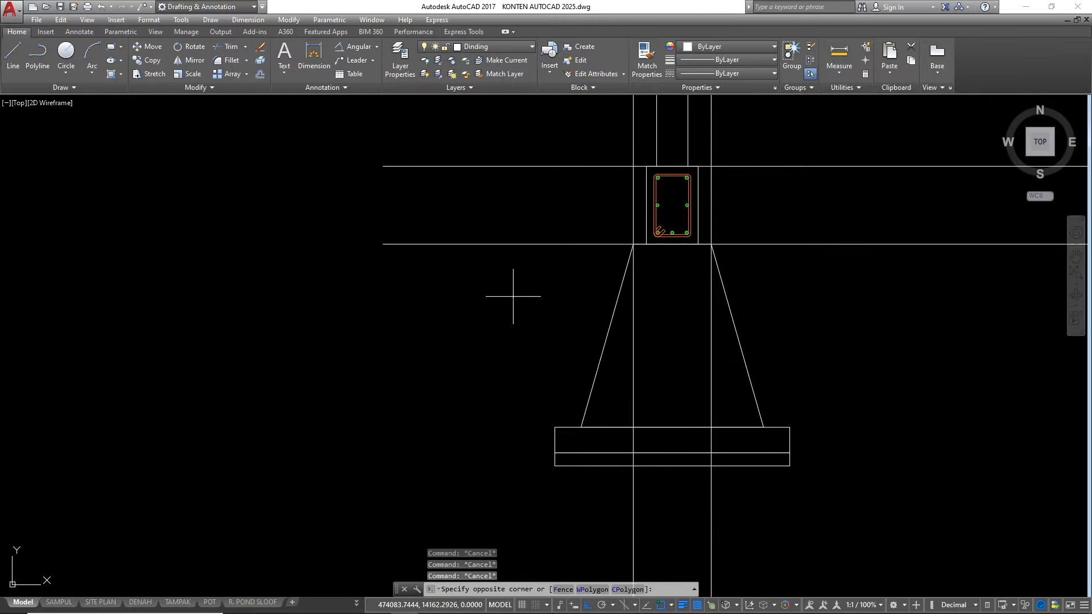
pyautogui.click(500, 231)
pyautogui.scroll(-2, 405, 327)
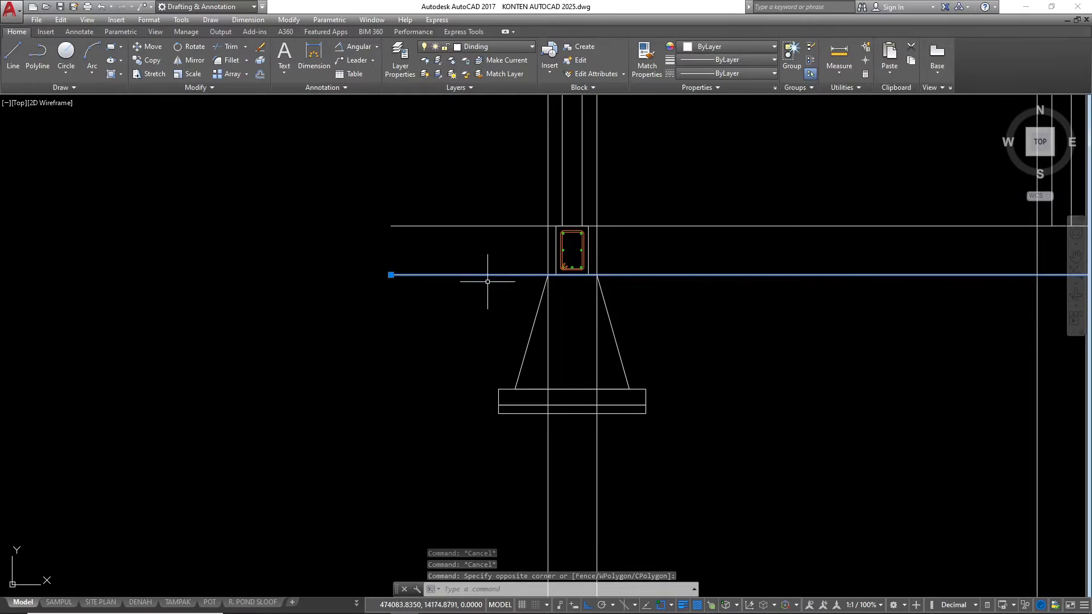
pyautogui.write('m')
pyautogui.press('Return')
pyautogui.click(469, 295)
pyautogui.write('20')
pyautogui.press('Escape')
pyautogui.scroll(-2, 463, 251)
pyautogui.scroll(2, 596, 287)
pyautogui.press('Escape')
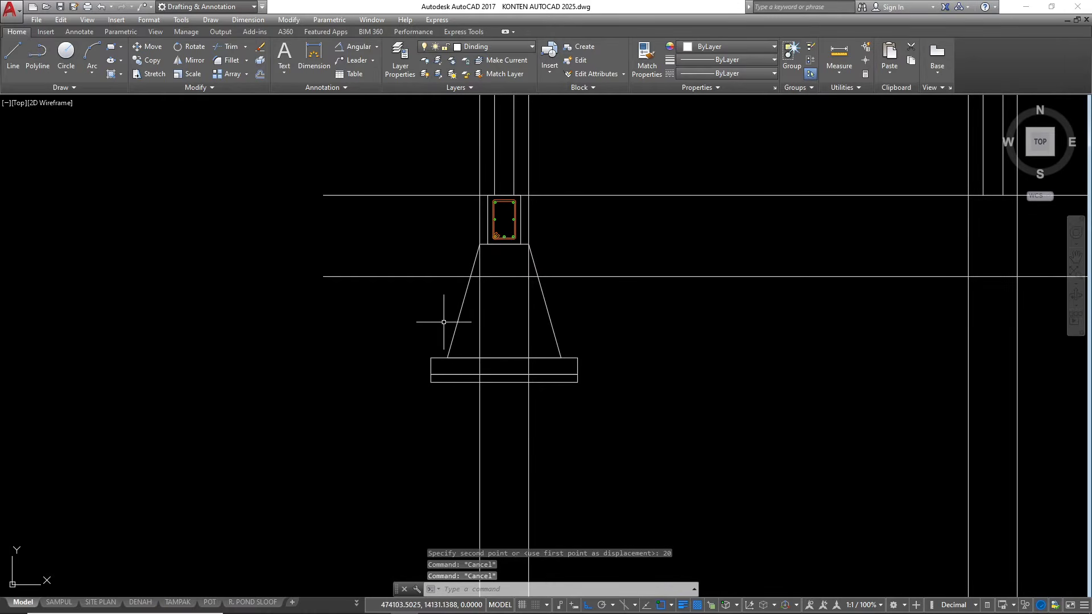
# Draw vertical lines from both upper corners of the foundation's base layer up to the lower horizontal line
pyautogui.press('l')
pyautogui.press('Return')
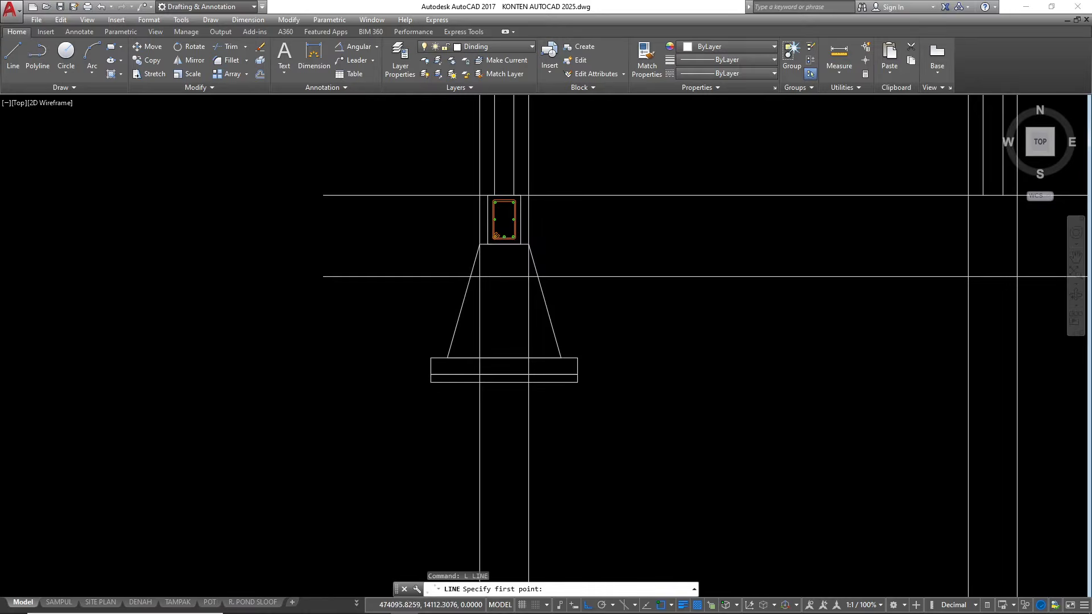
pyautogui.scroll(2, 420, 364)
pyautogui.click(433, 358)
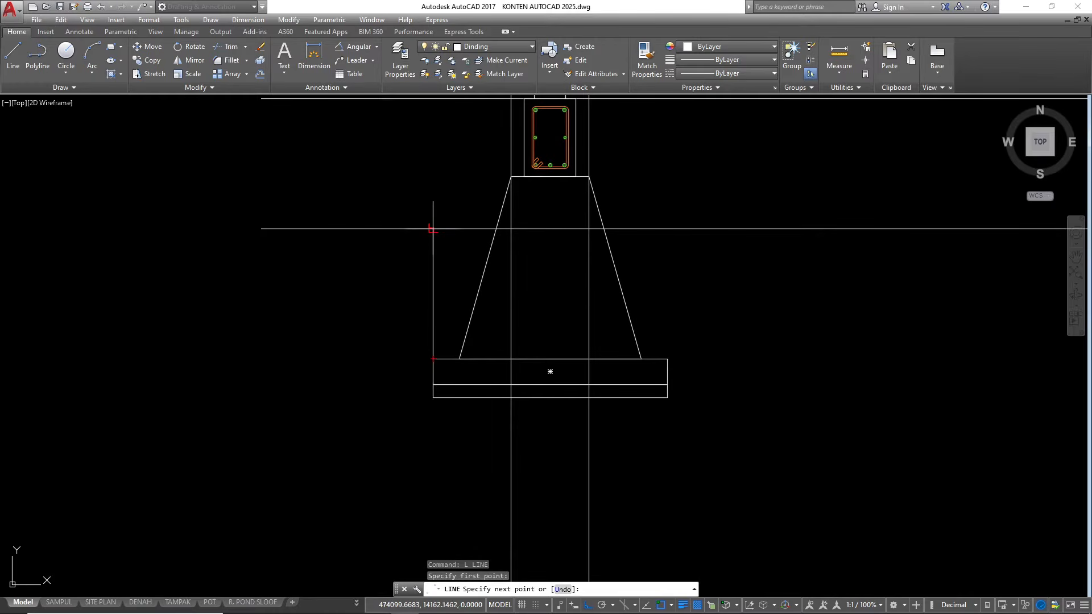
pyautogui.click(434, 229)
pyautogui.press('Return')
pyautogui.press('Return')
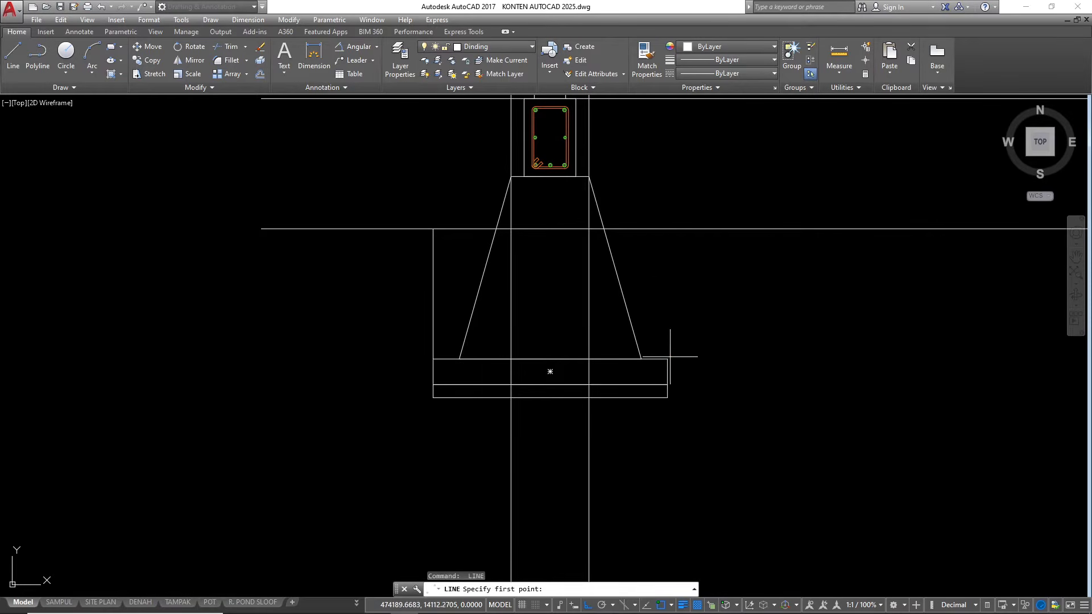
pyautogui.click(666, 359)
pyautogui.click(667, 230)
pyautogui.press('Escape')
pyautogui.press('Escape')
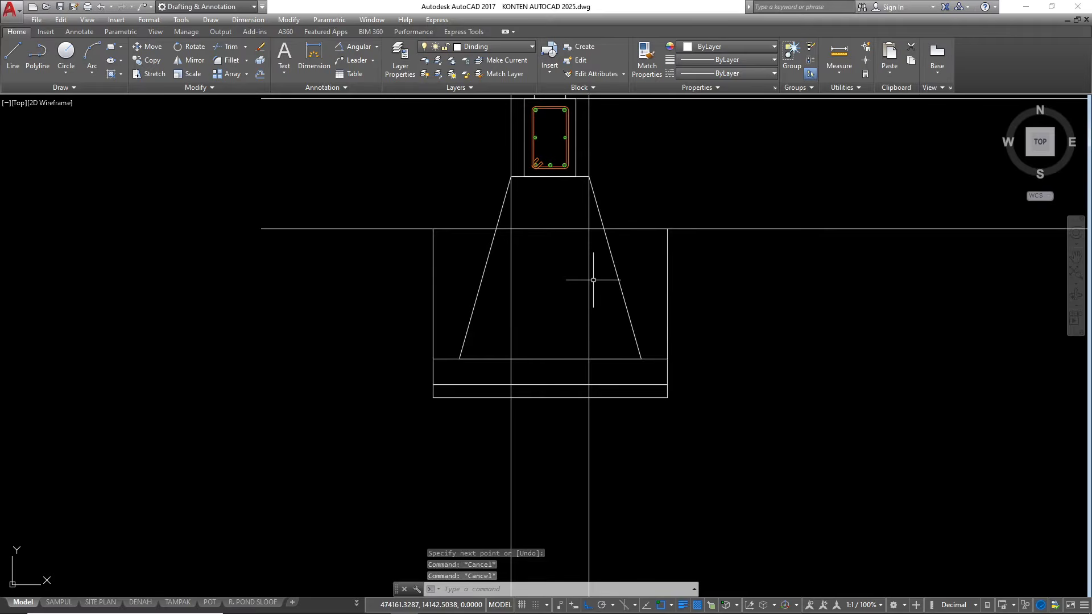
# Trim the lower horizontal line between the right vertical line and the trapezoid's right sloping side
pyautogui.write('t')
pyautogui.press('Return')
pyautogui.press('Return')
pyautogui.click(649, 250)
pyautogui.click(637, 223)
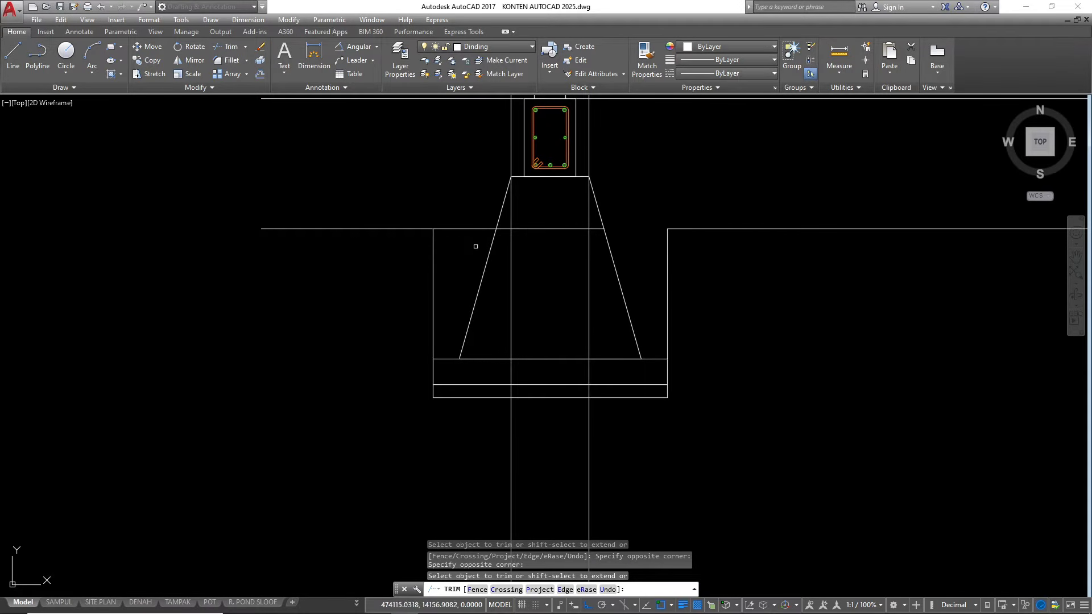
pyautogui.press('Escape')
# Erase the piece of the lower horizontal line left inside the trapezoid
pyautogui.click(526, 236)
pyautogui.click(519, 227)
pyautogui.write('e')
pyautogui.press('Return')
pyautogui.scroll(-3, 448, 310)
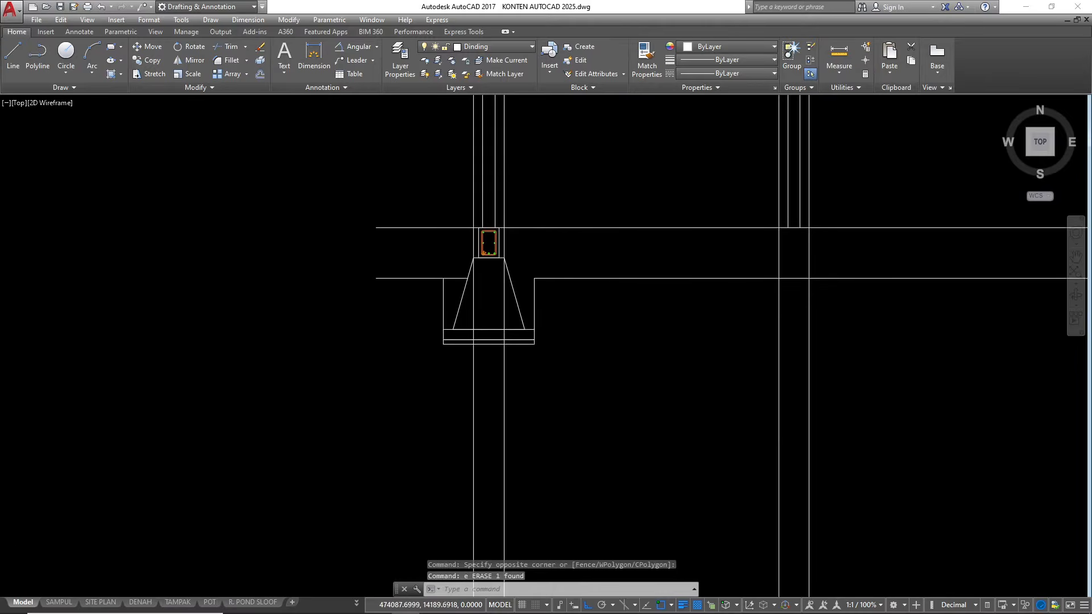
# Place a horizontal construction line along the lower horizontal line beside the stone foundation
pyautogui.scroll(2, 446, 207)
pyautogui.scroll(-4, 445, 206)
pyautogui.scroll(4, 455, 170)
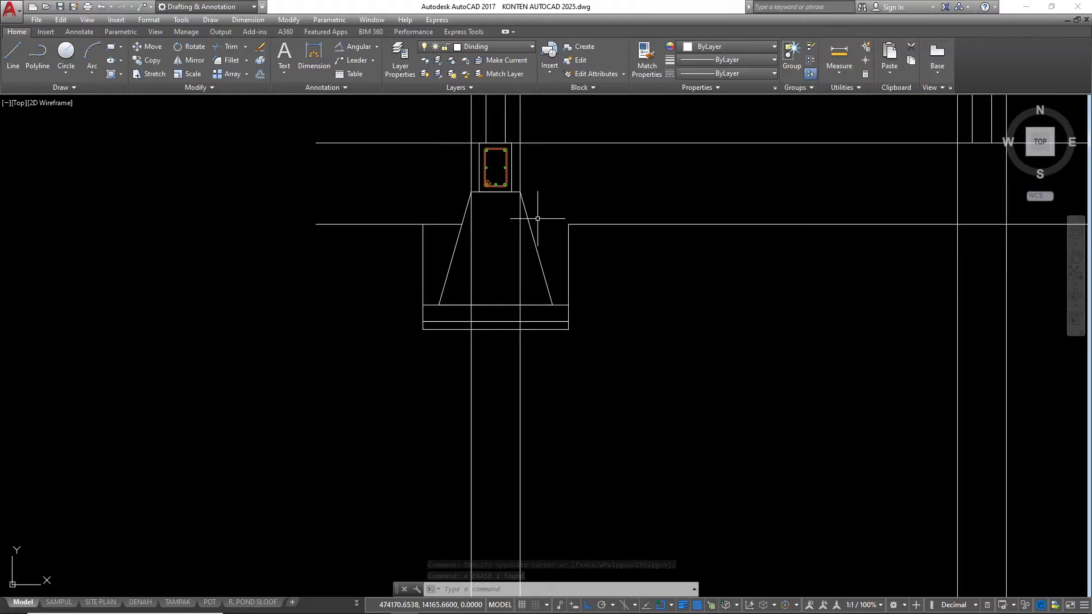
pyautogui.scroll(-2, 538, 218)
pyautogui.scroll(2, 447, 240)
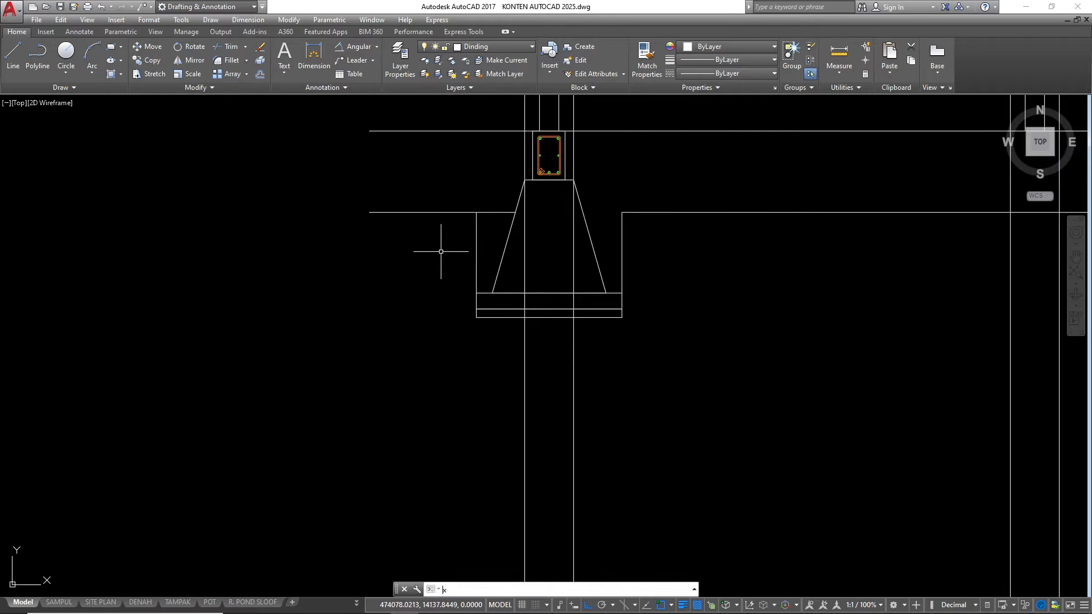
pyautogui.write('l')
pyautogui.press('Return')
pyautogui.write('h')
pyautogui.press('Return')
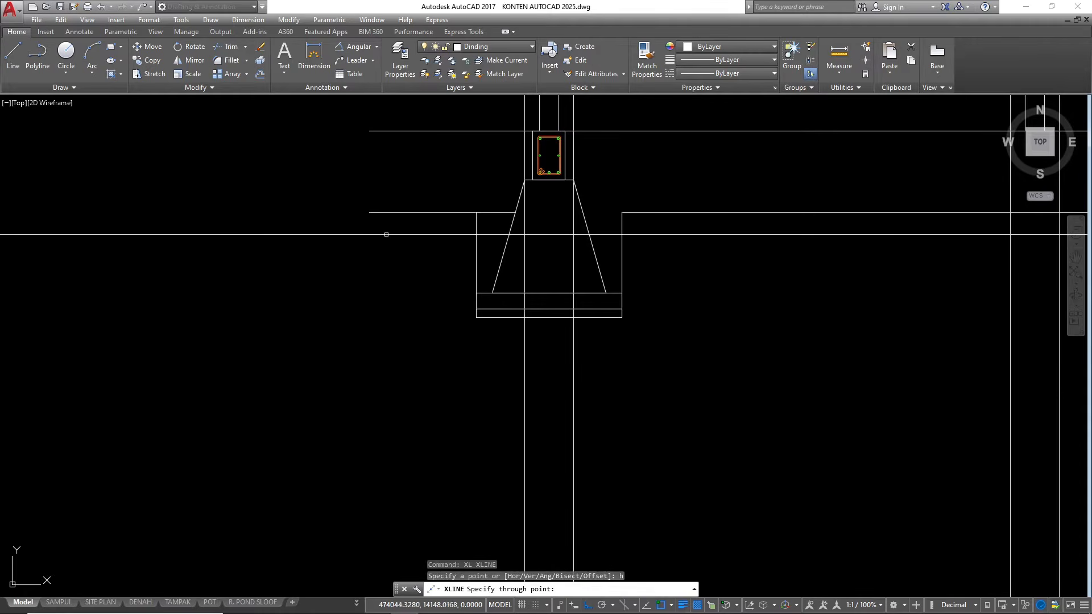
pyautogui.press('Escape')
# Offset the horizontal construction line 150 downward, below the stone foundation
pyautogui.click(279, 275)
pyautogui.click(256, 208)
pyautogui.write('o')
pyautogui.press('Return')
pyautogui.write('1')
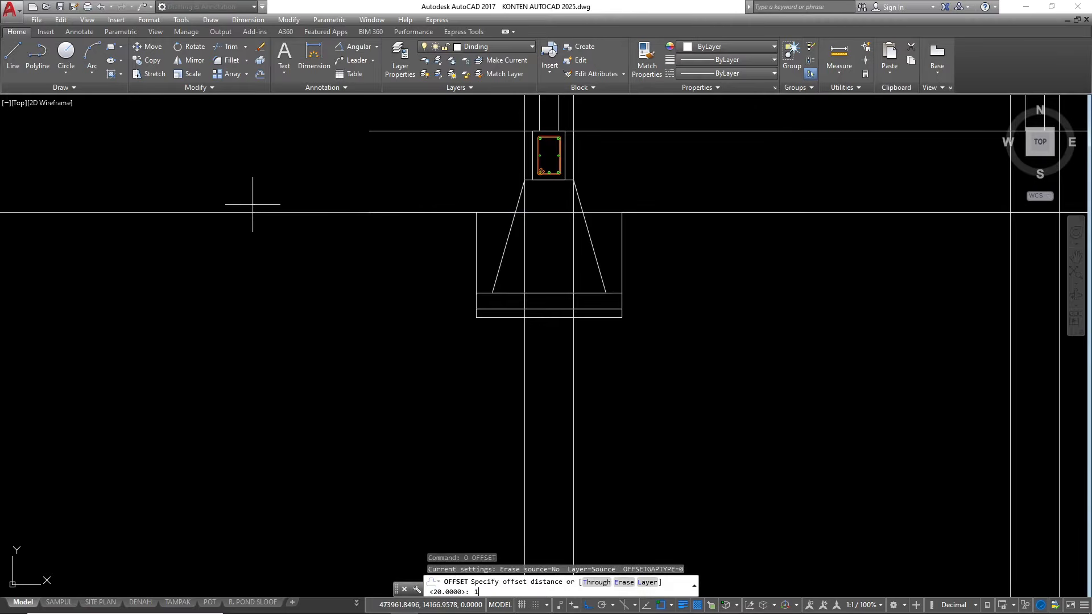
pyautogui.write('50')
pyautogui.press('Return')
pyautogui.click(284, 341)
pyautogui.scroll(-3, 398, 284)
pyautogui.press('Escape')
pyautogui.press('Escape')
pyautogui.press('Escape')
pyautogui.scroll(2, 400, 285)
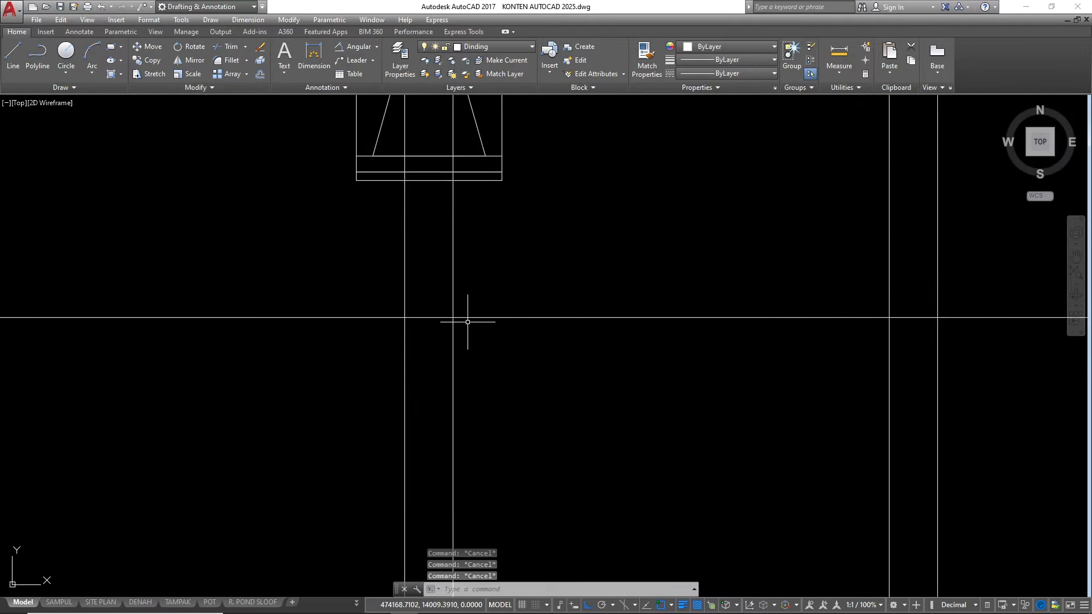
pyautogui.scroll(-2, 446, 258)
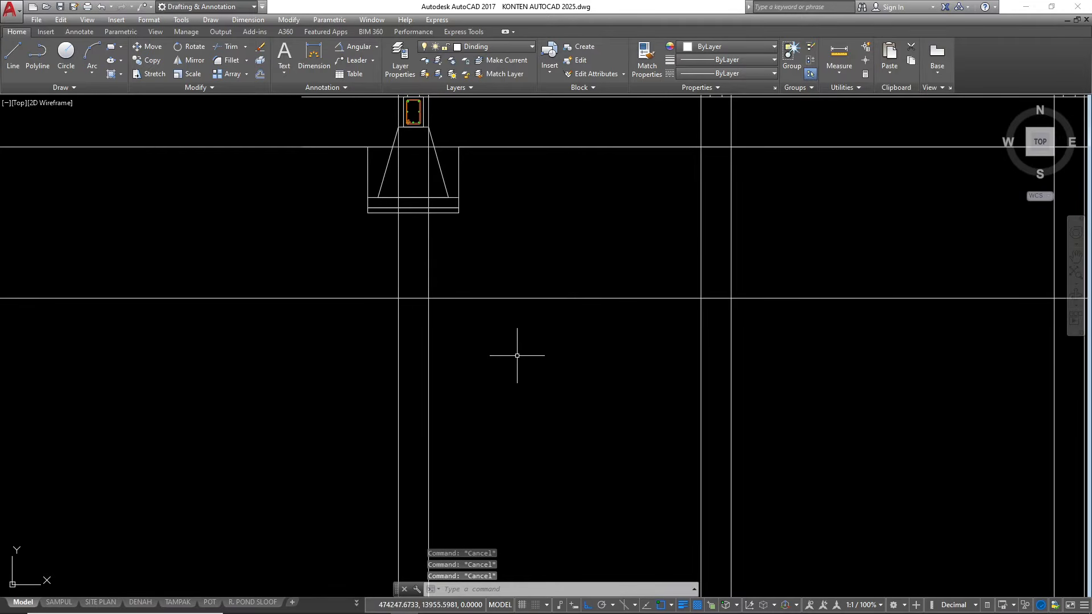
# Draw a horizontal line 80 long in the free area below the offset construction line
pyautogui.write('l')
pyautogui.press('Return')
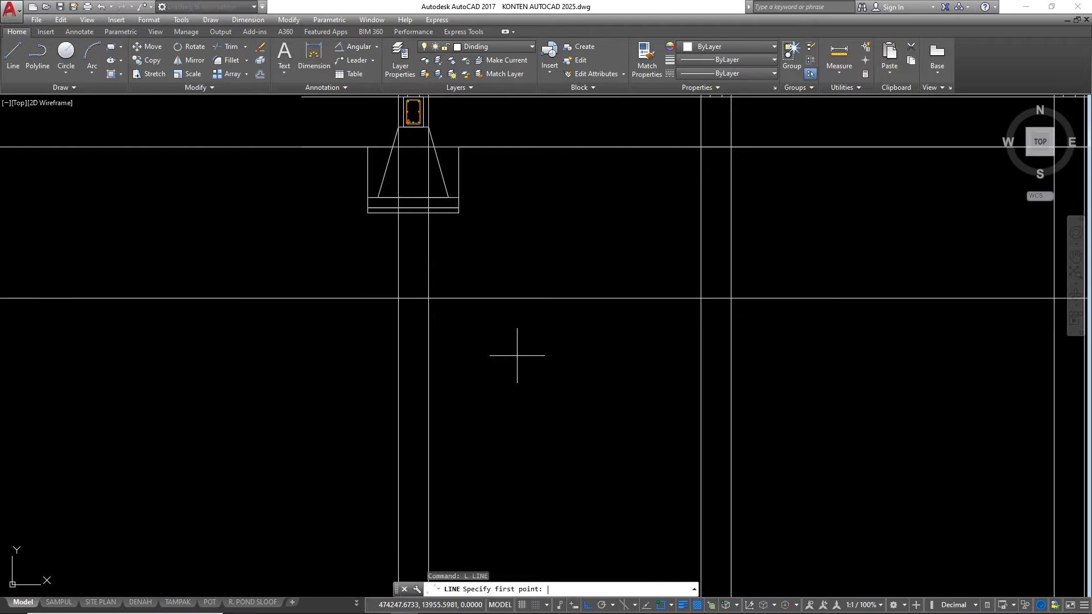
pyautogui.click(478, 357)
pyautogui.write('80')
pyautogui.press('Return')
# Draw a short line along the offset construction line between its intersections with the two vertical column lines
pyautogui.press('Return')
pyautogui.scroll(4, 482, 375)
pyautogui.press('Escape')
pyautogui.press('Escape')
pyautogui.press('Escape')
pyautogui.scroll(-2, 575, 374)
pyautogui.press('Return')
pyautogui.scroll(4, 394, 213)
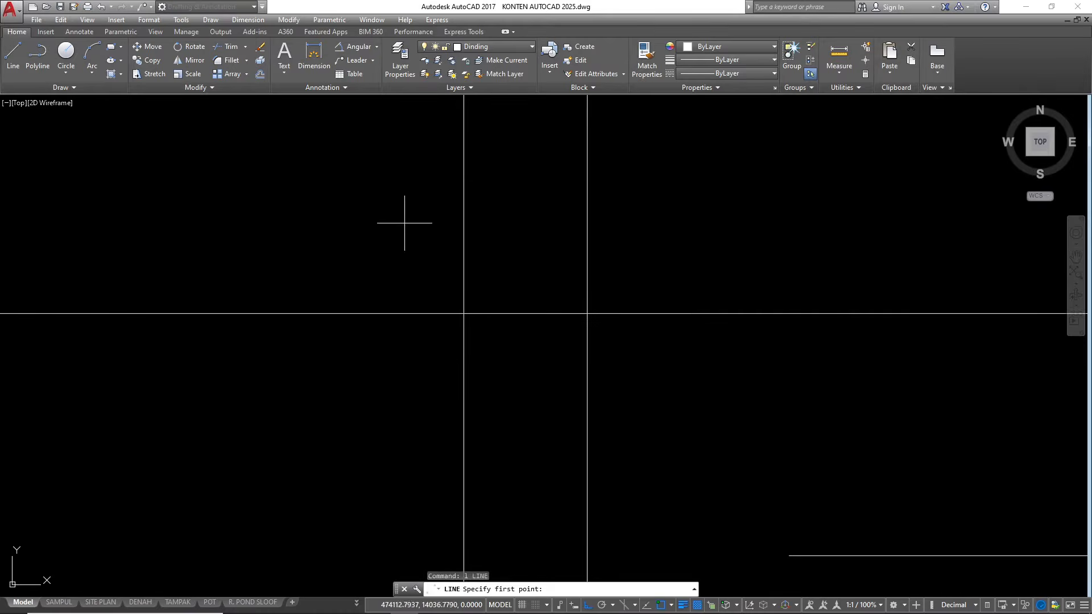
pyautogui.click(463, 313)
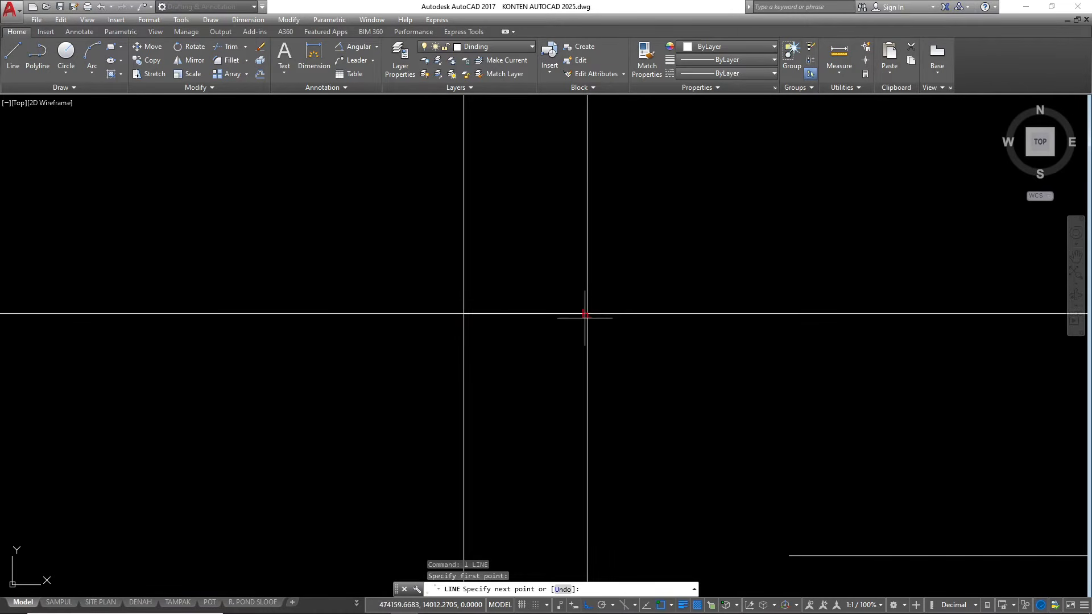
pyautogui.press('Escape')
pyautogui.press('Escape')
pyautogui.scroll(-4, 380, 249)
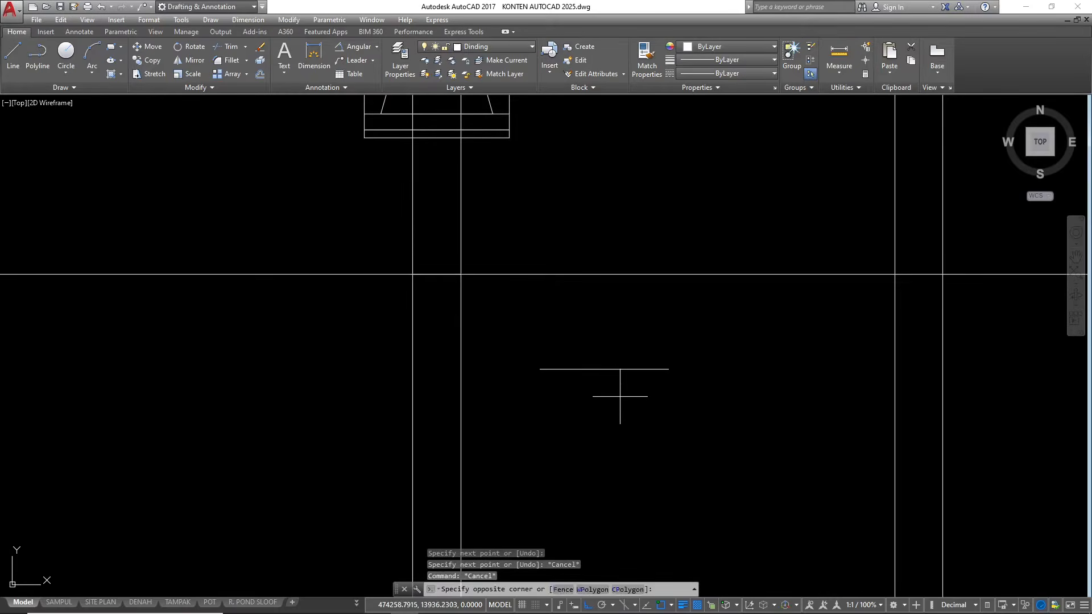
# Move the 80-long line by its midpoint onto the midpoint of the short line between the column lines
pyautogui.click(670, 397)
pyautogui.click(583, 331)
pyautogui.write('m')
pyautogui.press('Return')
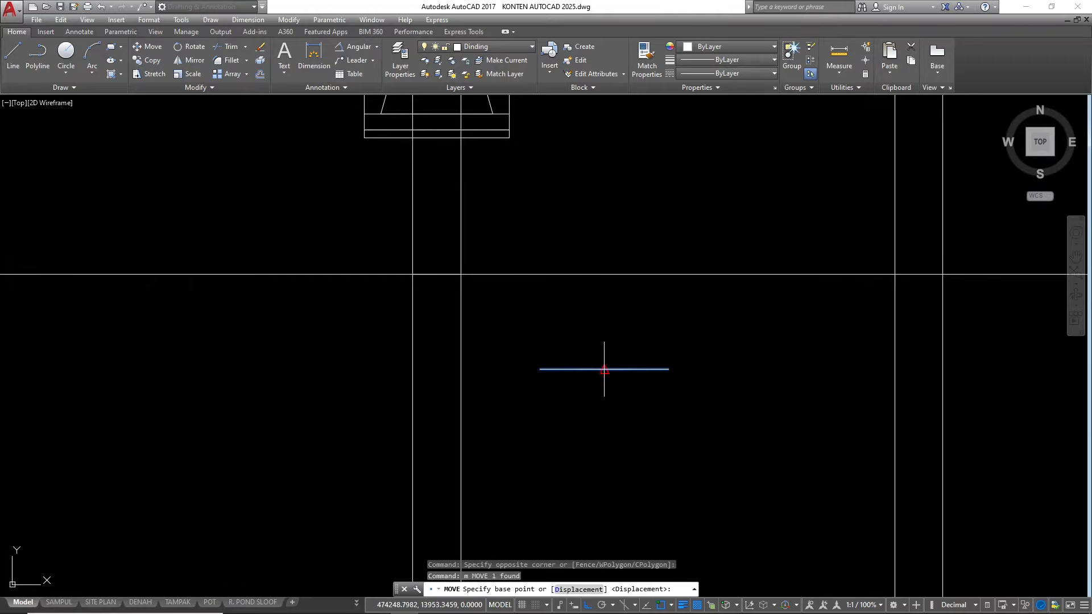
pyautogui.click(604, 369)
pyautogui.scroll(4, 443, 285)
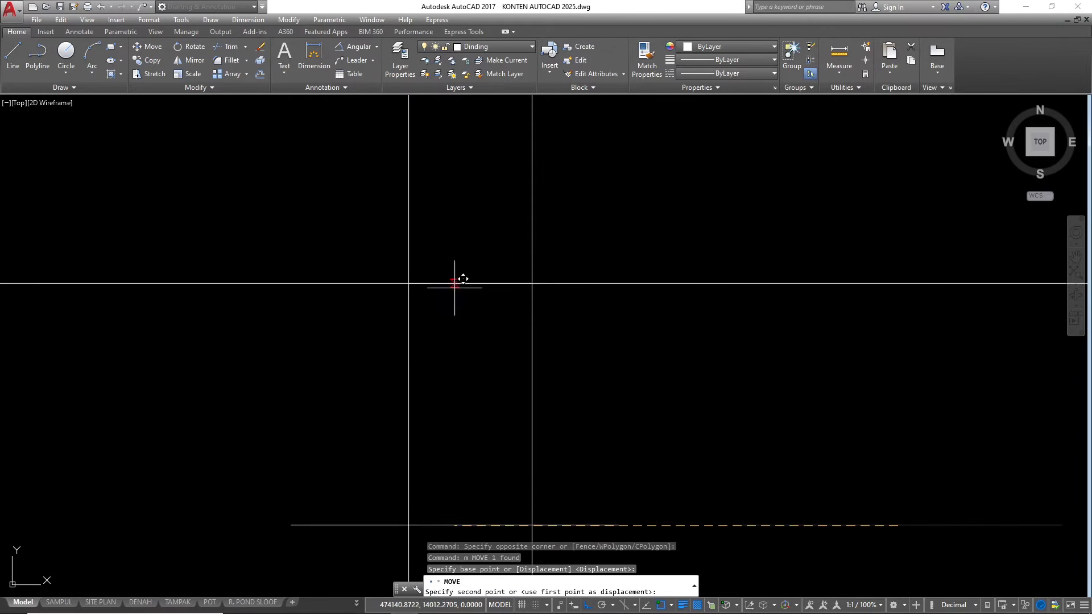
pyautogui.press('Escape')
pyautogui.press('Escape')
# Erase the lower horizontal construction line that runs through the 80-long line
pyautogui.scroll(-3, 592, 334)
pyautogui.click(592, 334)
pyautogui.click(484, 262)
pyautogui.write('e')
pyautogui.press('Return')
pyautogui.scroll(-2, 466, 299)
pyautogui.scroll(2, 593, 293)
pyautogui.scroll(1, 593, 294)
pyautogui.scroll(1, 624, 319)
pyautogui.scroll(-1, 687, 347)
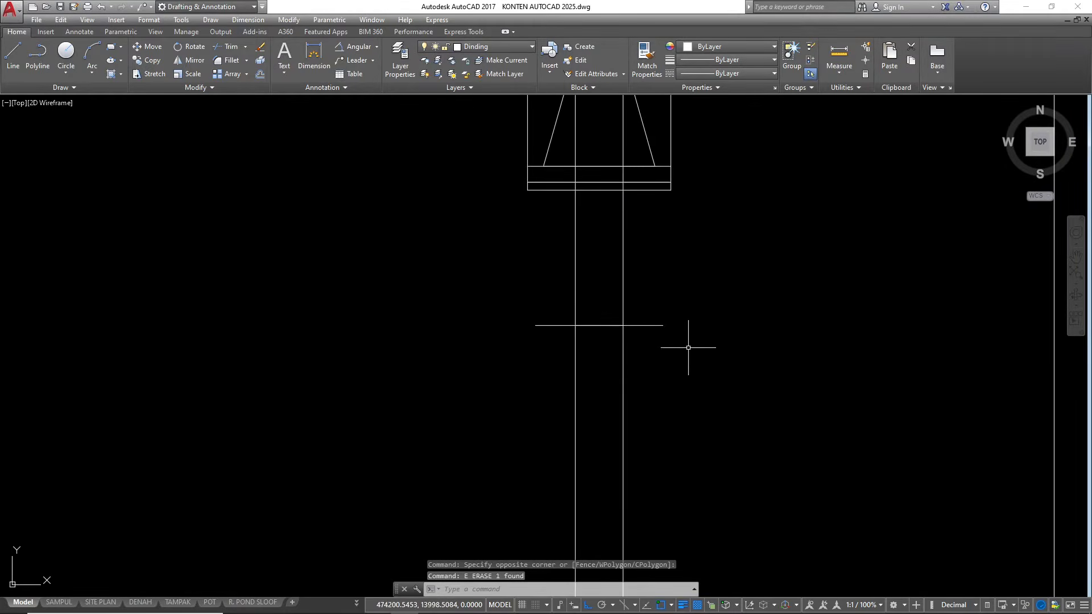
pyautogui.scroll(2, 614, 307)
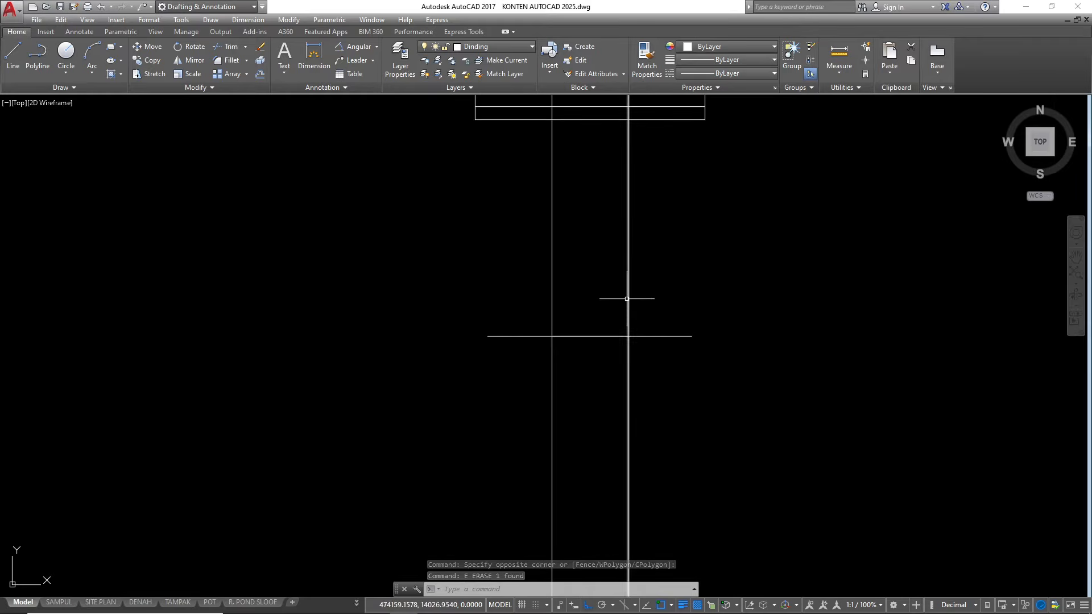
# Offset the 80-long line 20 upward
pyautogui.click(692, 371)
pyautogui.click(671, 251)
pyautogui.write('o')
pyautogui.press('Return')
pyautogui.write('2')
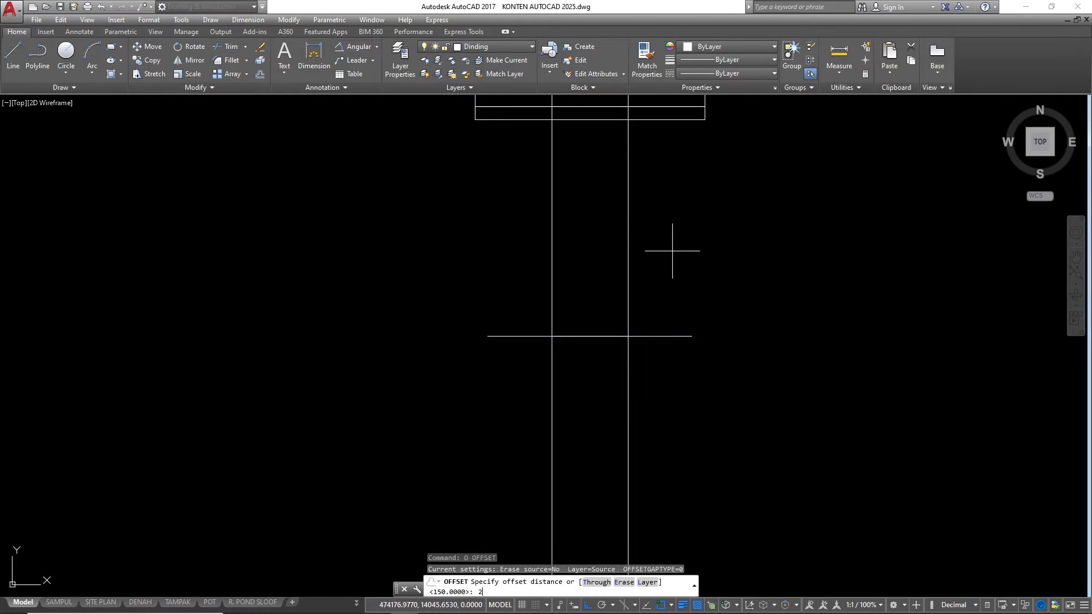
pyautogui.write('0')
pyautogui.press('Return')
pyautogui.click(672, 251)
pyautogui.press('Escape')
pyautogui.press('Escape')
# Erase the offset copy above the 80-long line
pyautogui.click(687, 305)
pyautogui.click(674, 235)
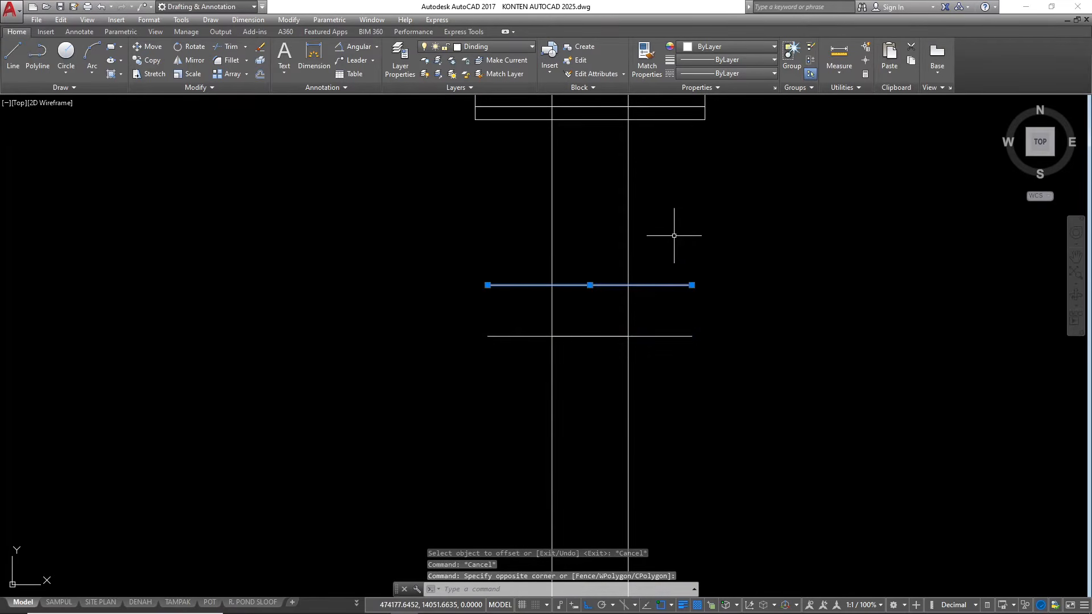
pyautogui.scroll(-2, 597, 309)
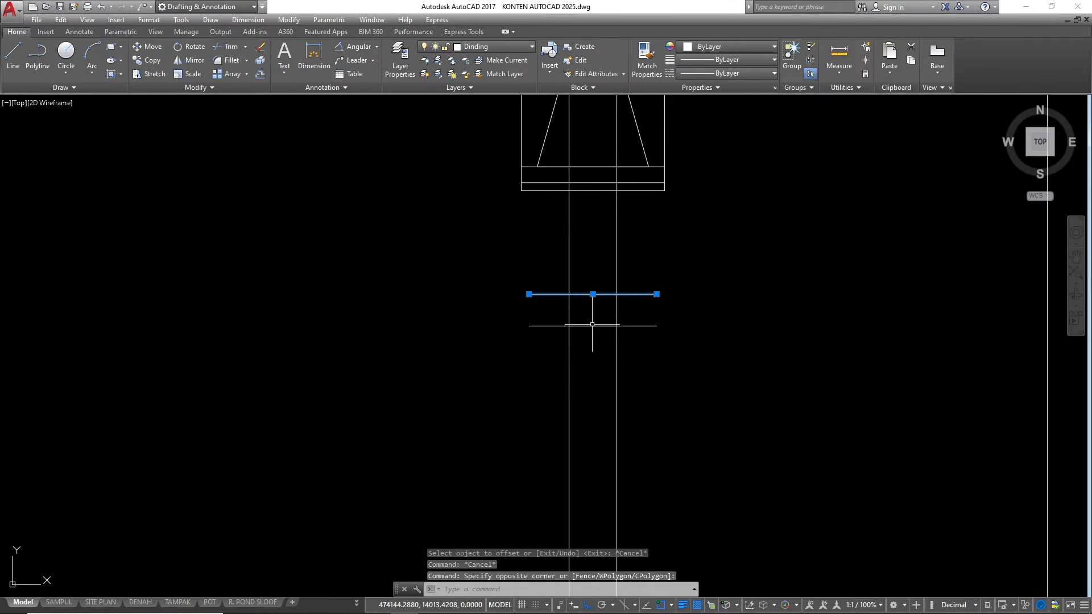
pyautogui.click(598, 270)
pyautogui.click(598, 270)
pyautogui.press('Delete')
pyautogui.press('Escape')
pyautogui.press('Escape')
# Offset the 80-long line 5 upward to form the lowest base layer
pyautogui.scroll(2, 644, 336)
pyautogui.click(660, 351)
pyautogui.click(645, 245)
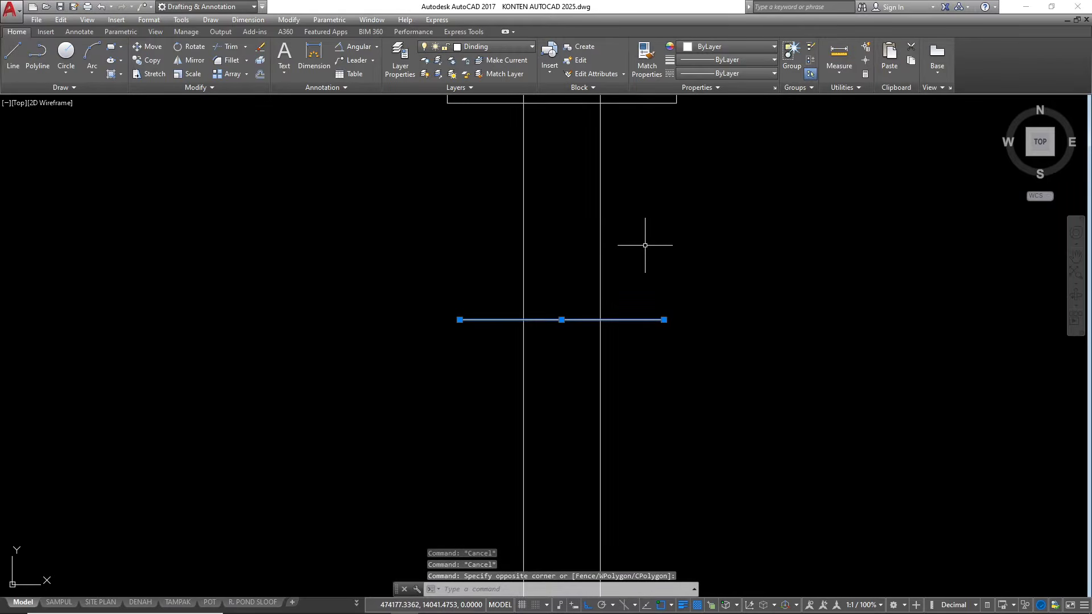
pyautogui.write('o')
pyautogui.press('Return')
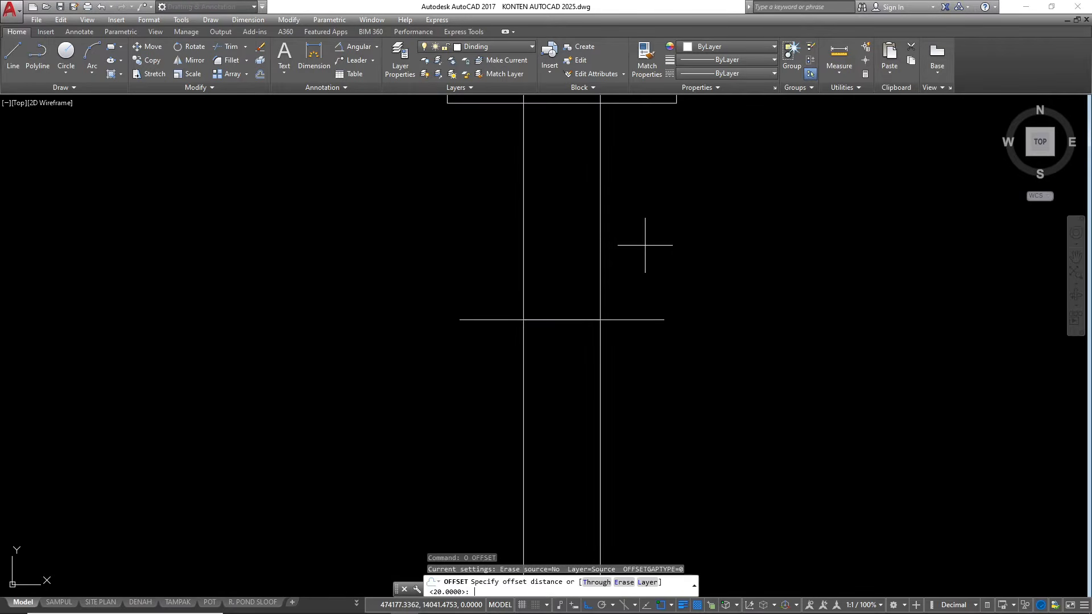
pyautogui.write('5')
pyautogui.press('Return')
pyautogui.click(629, 208)
pyautogui.press('Escape')
pyautogui.press('Escape')
# Offset the upper of the two base lines another 5 upward for the second base layer
pyautogui.scroll(3, 634, 303)
pyautogui.click(644, 315)
pyautogui.click(627, 264)
pyautogui.write('o')
pyautogui.press('Return')
pyautogui.write('5')
pyautogui.press('Return')
pyautogui.click(617, 183)
pyautogui.scroll(-3, 747, 313)
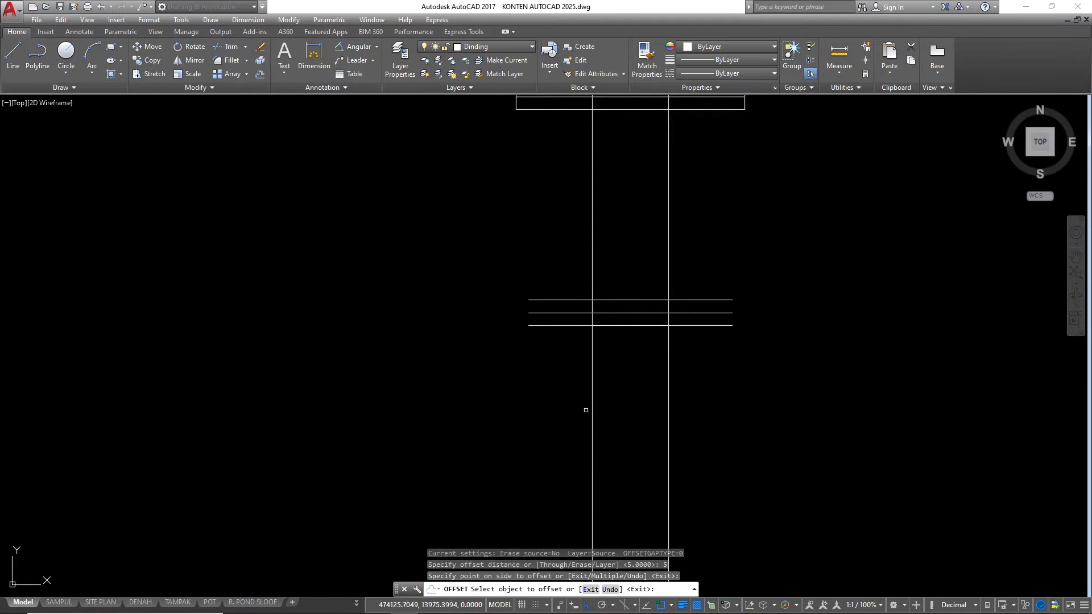
pyautogui.scroll(2, 606, 261)
pyautogui.press('Escape')
# Offset the topmost base line 30 upward to mark the top of the footing
pyautogui.click(659, 329)
pyautogui.click(647, 287)
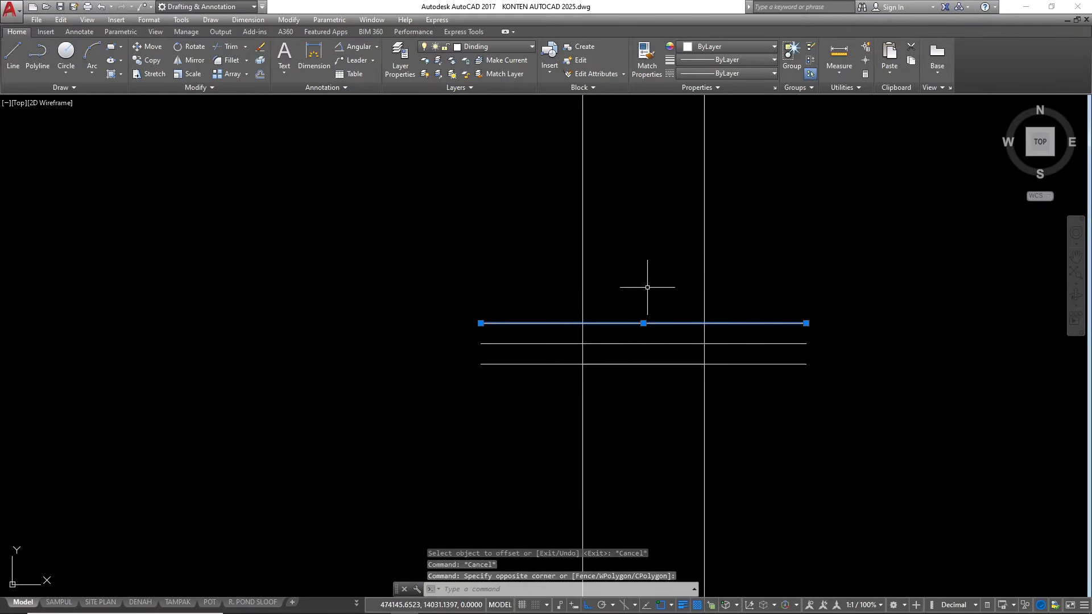
pyautogui.write('o')
pyautogui.press('Return')
pyautogui.write('30')
pyautogui.press('Return')
pyautogui.click(644, 244)
pyautogui.press('Escape')
pyautogui.press('Escape')
# Offset the footing's top line 10 downward to mark where its sloping shoulders begin
pyautogui.click(645, 246)
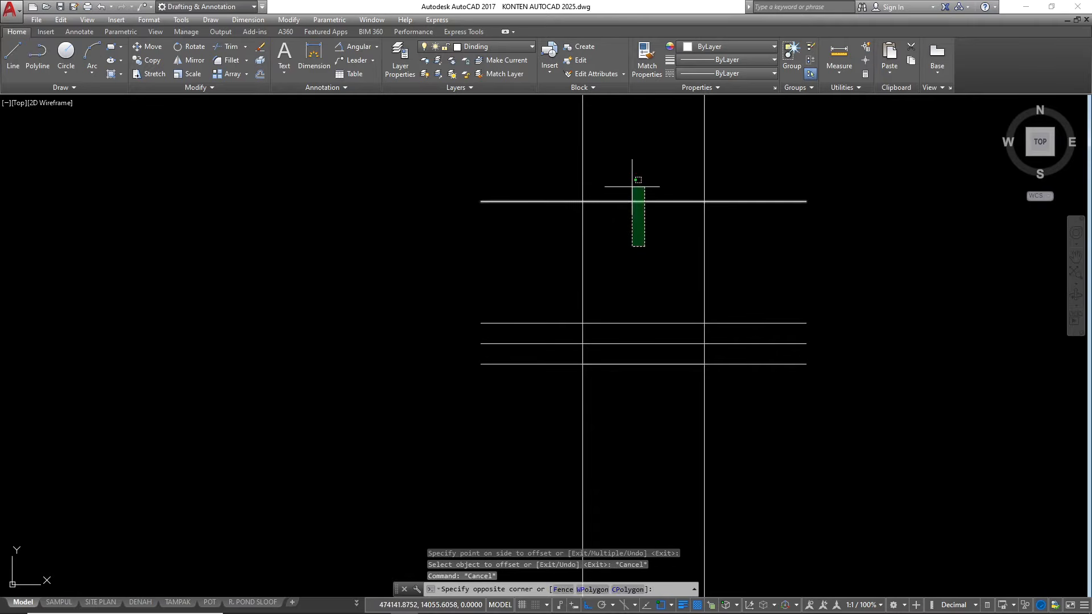
pyautogui.click(638, 181)
pyautogui.write('o')
pyautogui.press('Return')
pyautogui.write('1')
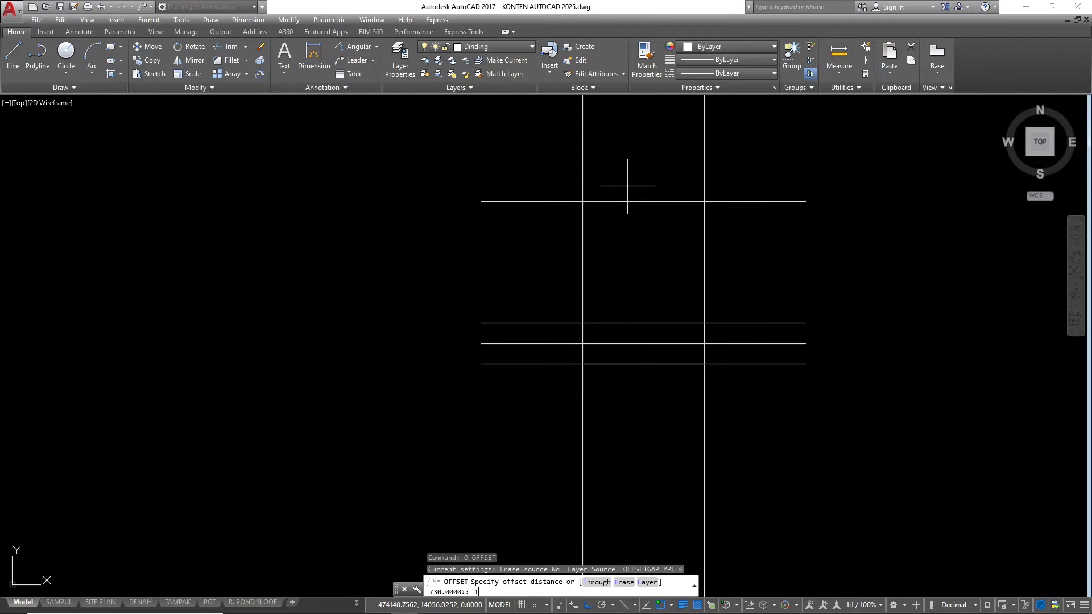
pyautogui.write('0')
pyautogui.press('Return')
pyautogui.click(625, 297)
pyautogui.scroll(-2, 671, 278)
pyautogui.press('Escape')
pyautogui.press('Escape')
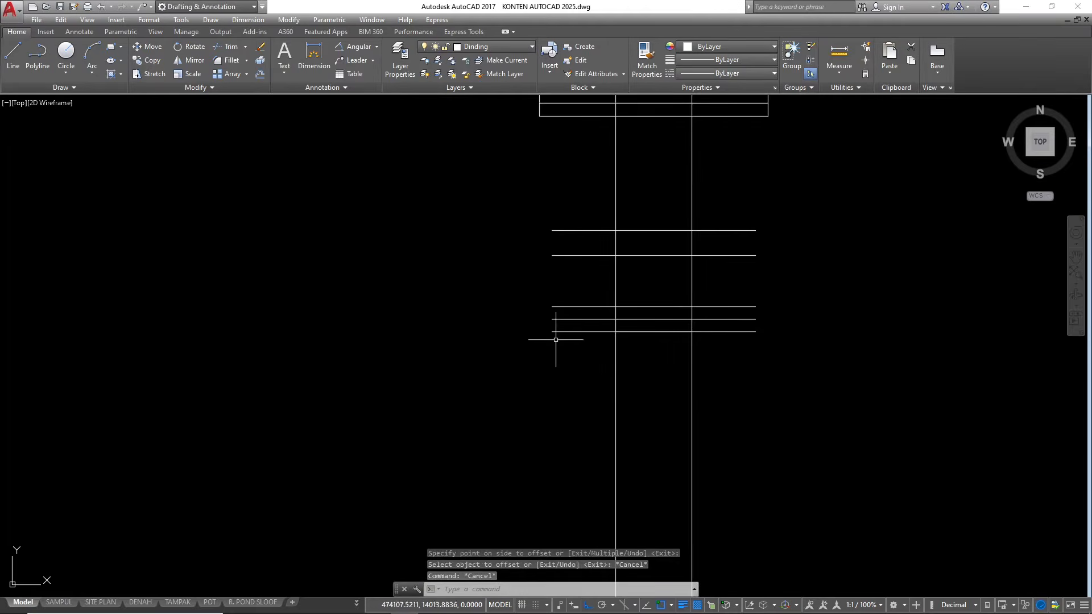
# Trace the footing outline with a polyline, with vertical sides and shoulders sloping up to the two column lines
pyautogui.scroll(2, 559, 328)
pyautogui.press('Escape')
pyautogui.press('Escape')
pyautogui.scroll(-2, 574, 291)
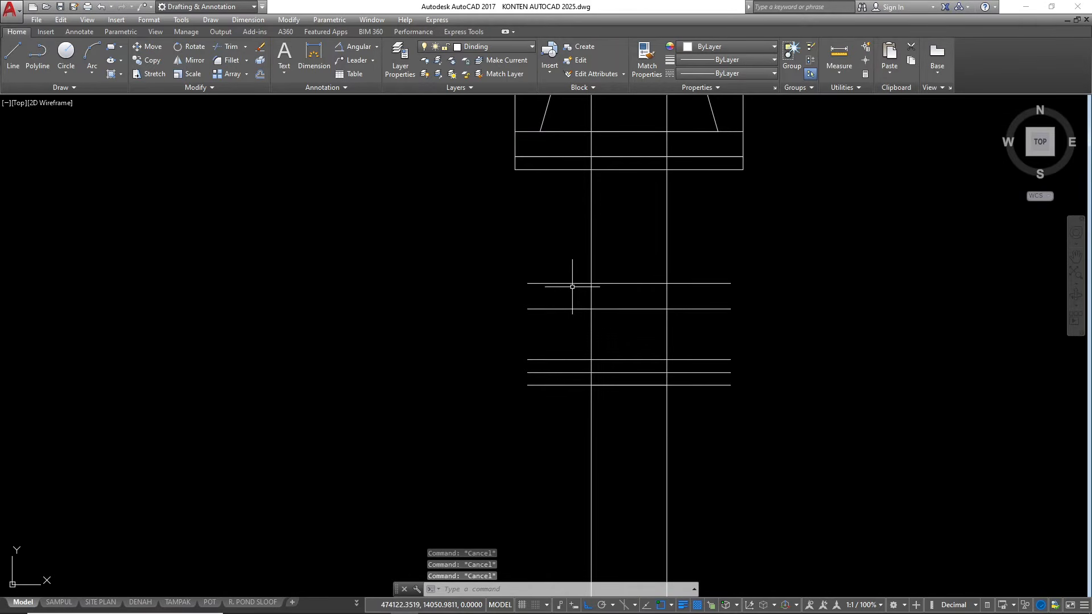
pyautogui.write('p')
pyautogui.press('Return')
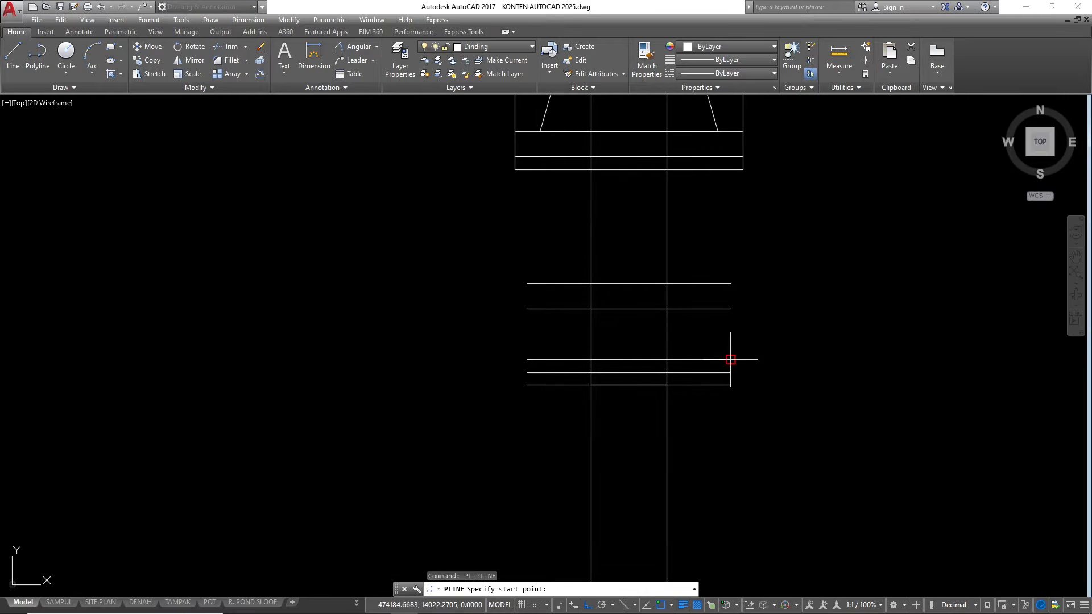
pyautogui.click(730, 359)
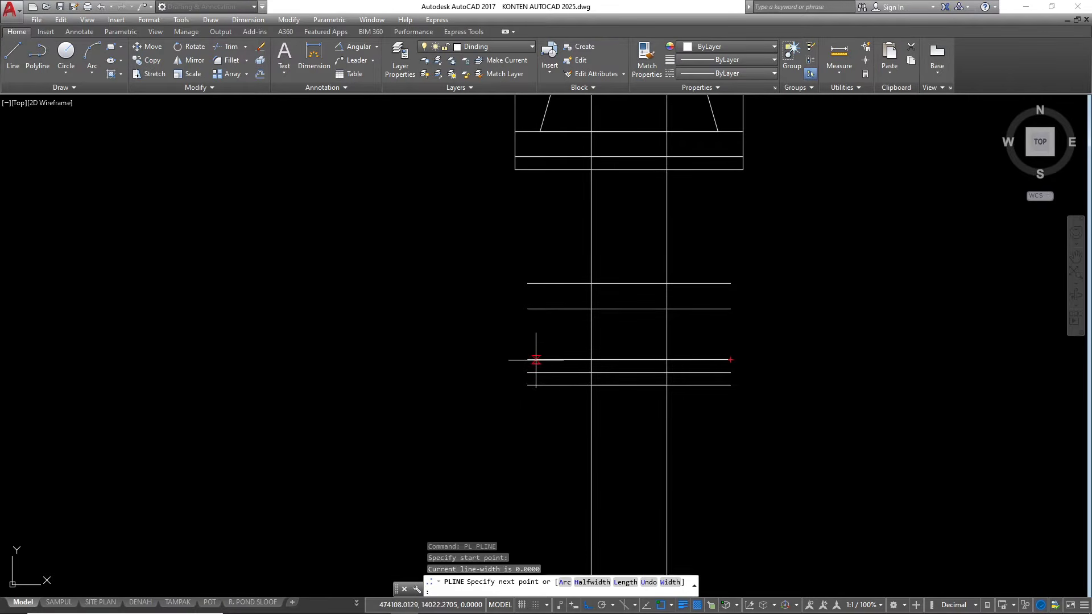
pyautogui.click(528, 359)
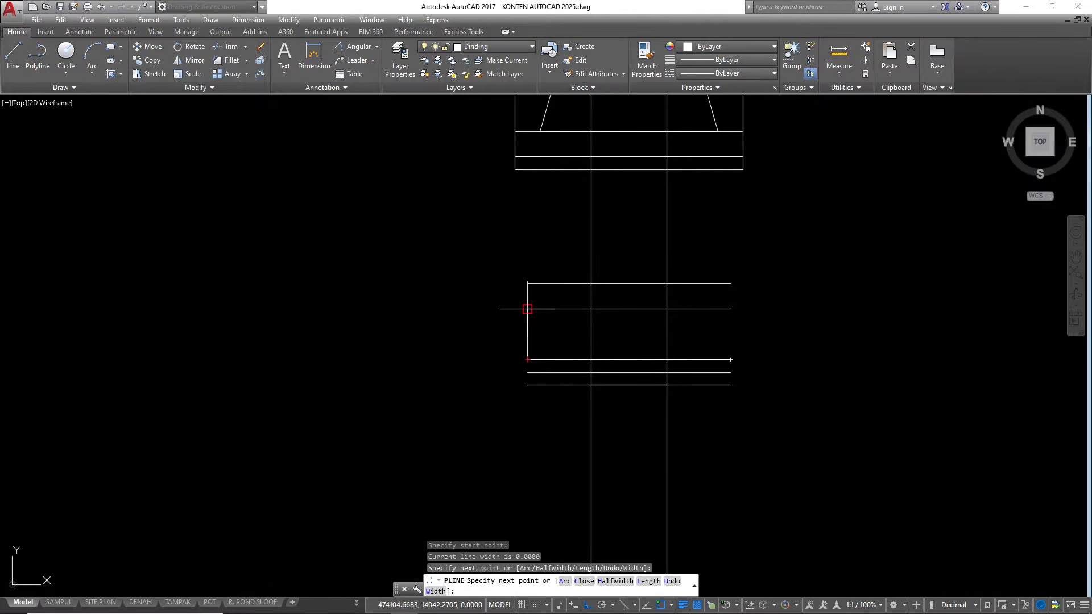
pyautogui.click(527, 309)
pyautogui.click(591, 283)
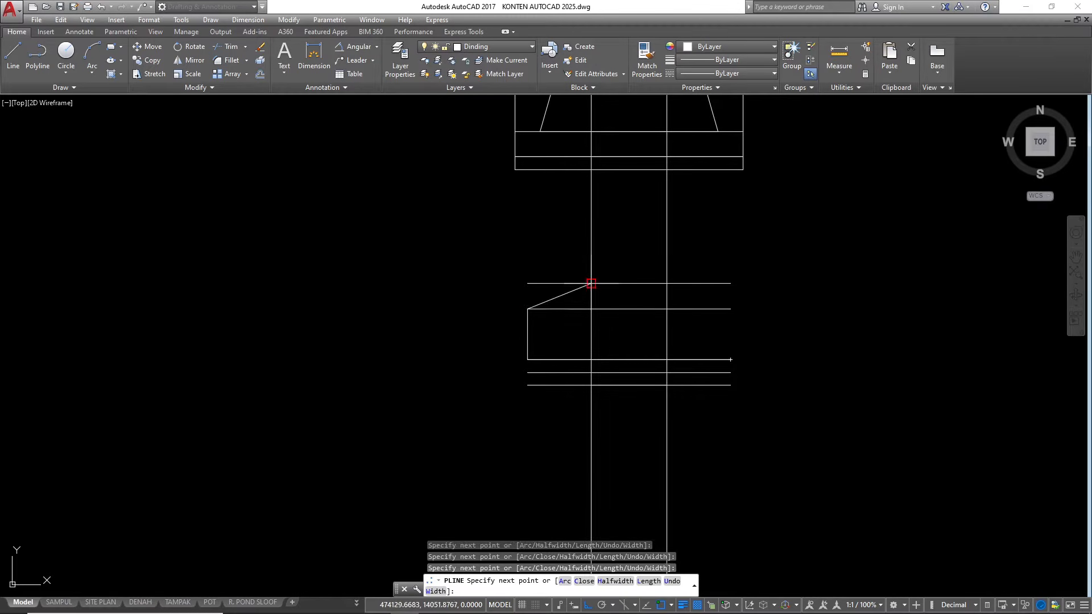
pyautogui.click(666, 284)
pyautogui.click(731, 309)
pyautogui.press('Escape')
pyautogui.press('Escape')
pyautogui.press('Escape')
pyautogui.press('Escape')
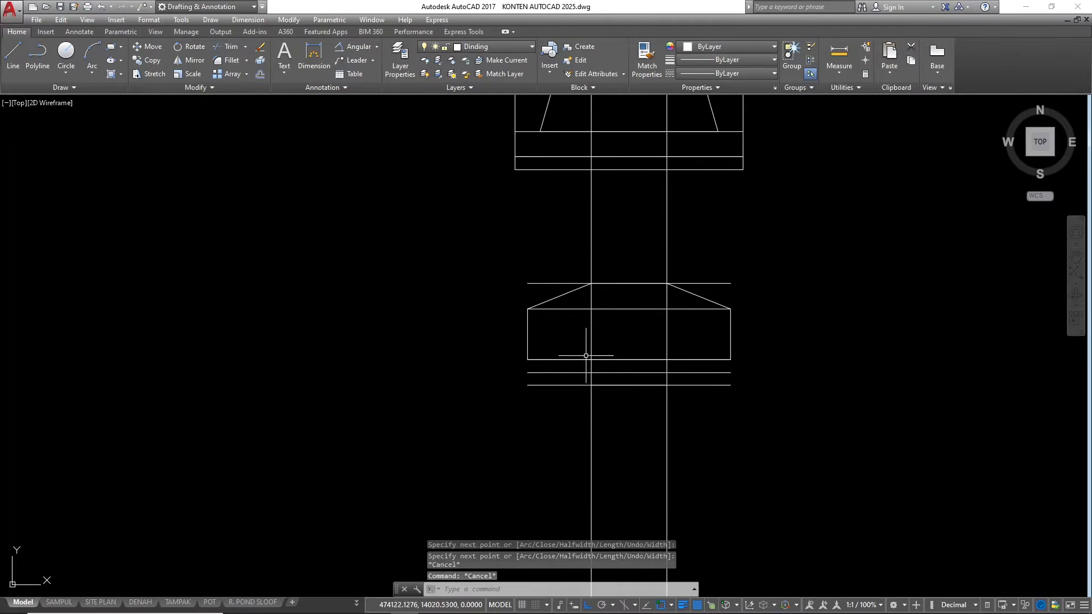
pyautogui.scroll(2, 660, 332)
pyautogui.click(466, 373)
pyautogui.press('Escape')
pyautogui.click(402, 350)
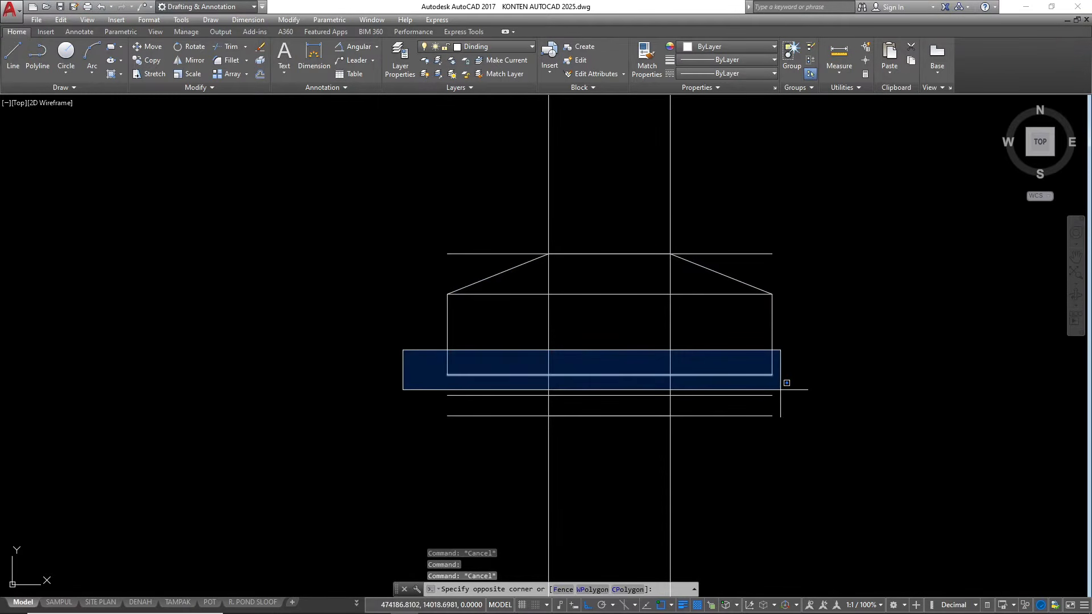
pyautogui.click(785, 388)
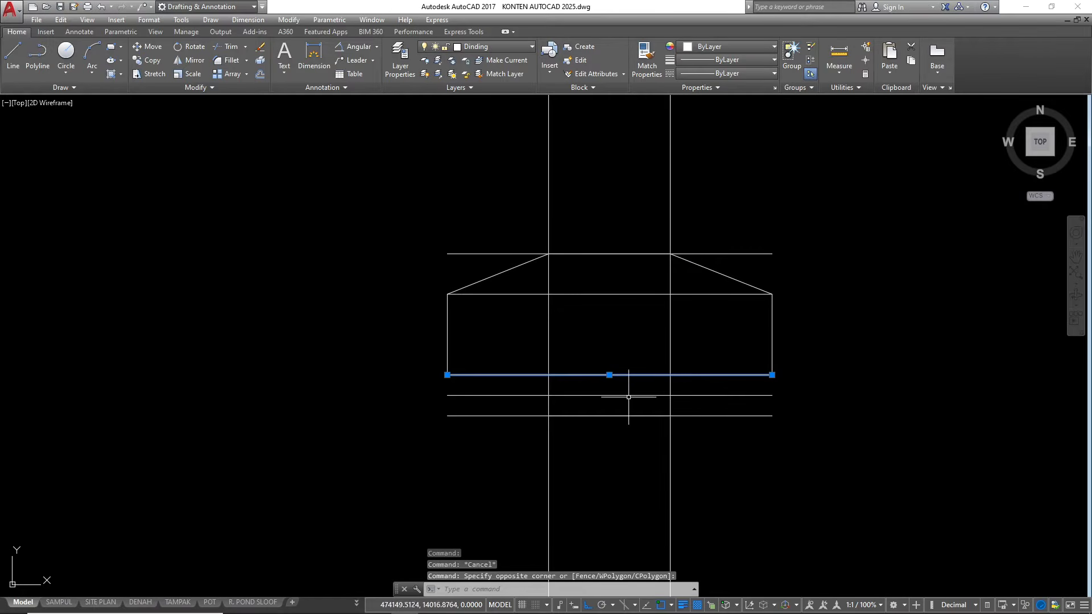
pyautogui.press('Escape')
pyautogui.press('Escape')
pyautogui.scroll(-4, 602, 415)
pyautogui.scroll(2, 604, 325)
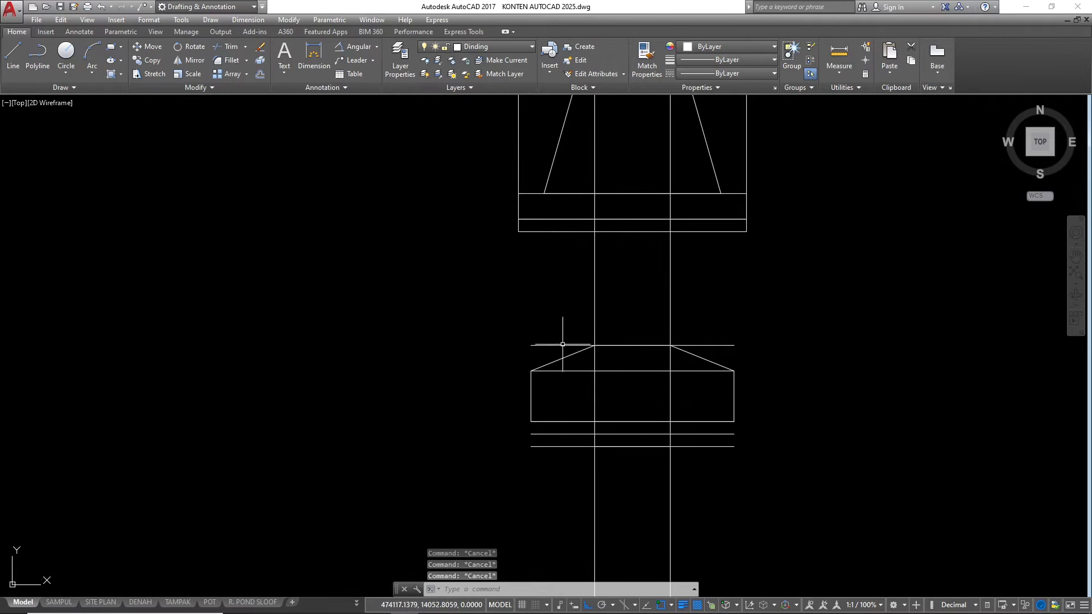
# Erase the helper line along the footing's top and the one across its shoulders
pyautogui.click(551, 339)
pyautogui.write('e')
pyautogui.press('Return')
pyautogui.scroll(2, 639, 386)
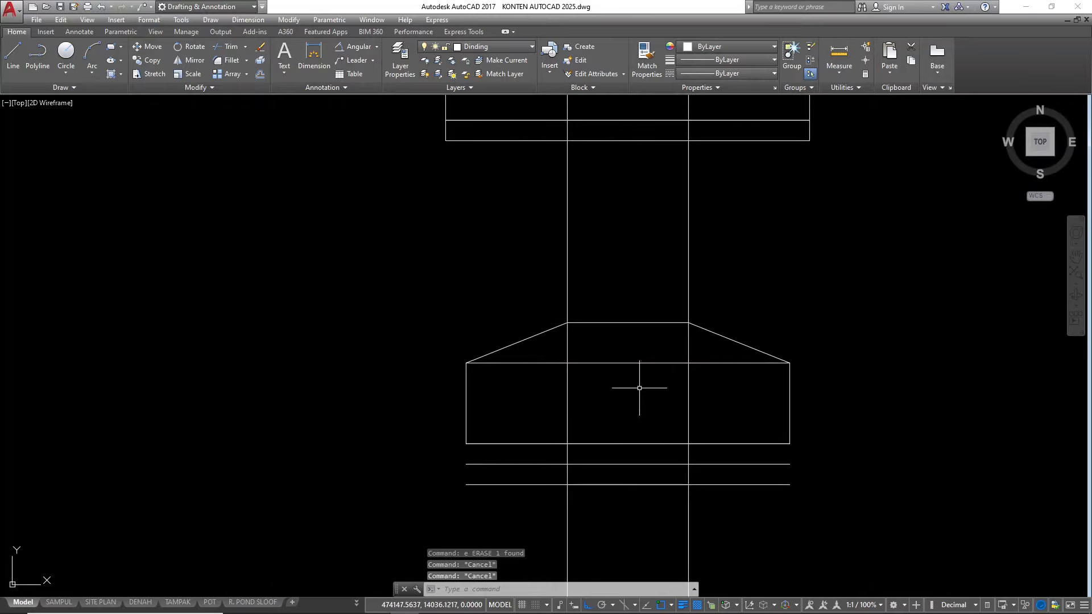
pyautogui.click(621, 349)
pyautogui.write('E')
pyautogui.press('Return')
# Trim away the footing's top edge between the column lines and the column line portions inside the footing
pyautogui.write('tr')
pyautogui.press('Return')
pyautogui.press('Return')
pyautogui.click(628, 360)
pyautogui.click(613, 302)
pyautogui.click(734, 375)
pyautogui.click(519, 367)
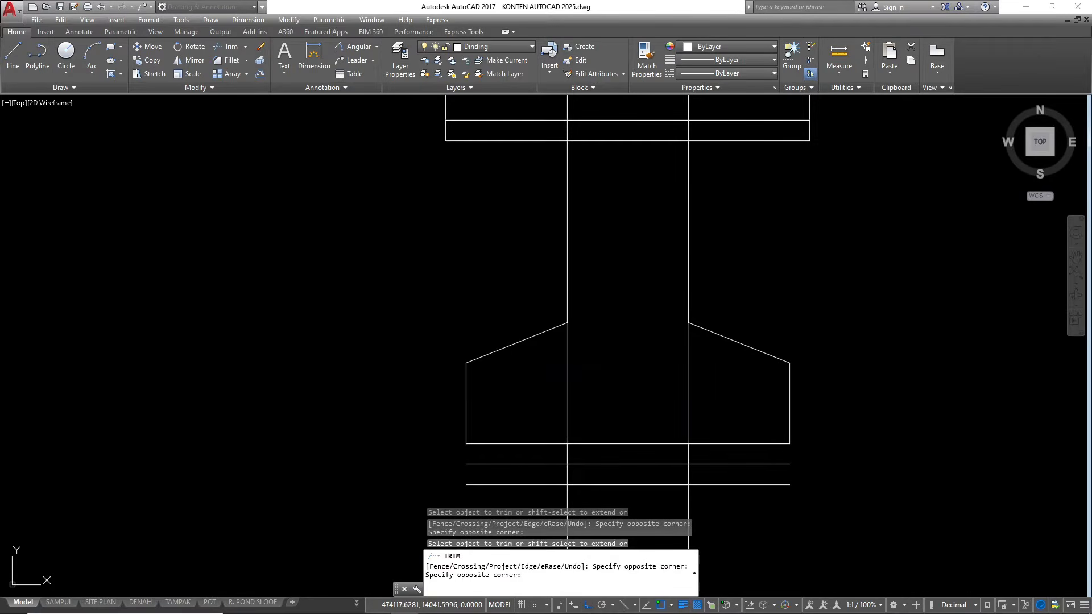
# Erase the leftover pieces of the two column lines below the footing
pyautogui.scroll(-2, 617, 261)
pyautogui.press('Escape')
pyautogui.press('Escape')
pyautogui.click(748, 446)
pyautogui.click(444, 436)
pyautogui.write('e')
pyautogui.press('Return')
pyautogui.press('Escape')
pyautogui.press('Escape')
# Place a vertical construction line through the footing's left edge
pyautogui.write('x1')
pyautogui.press('Return')
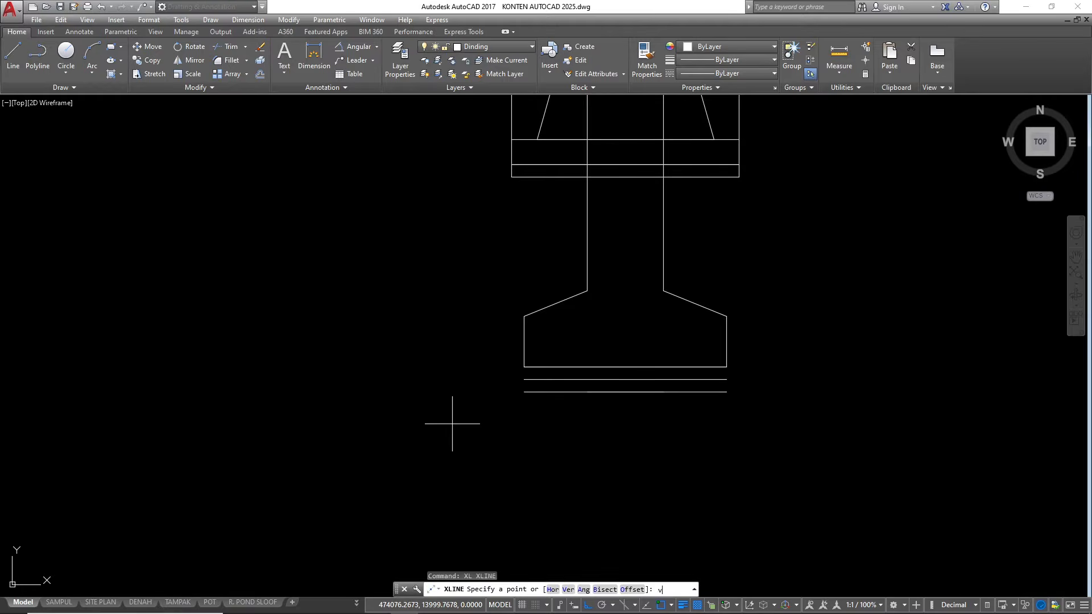
pyautogui.write('v')
pyautogui.press('Return')
pyautogui.scroll(2, 494, 332)
pyautogui.click(541, 307)
pyautogui.scroll(-4, 415, 406)
pyautogui.press('Escape')
pyautogui.press('Escape')
# Offset the vertical construction line 10 outward to the left of the footing
pyautogui.scroll(2, 448, 361)
pyautogui.click(484, 323)
pyautogui.click(440, 299)
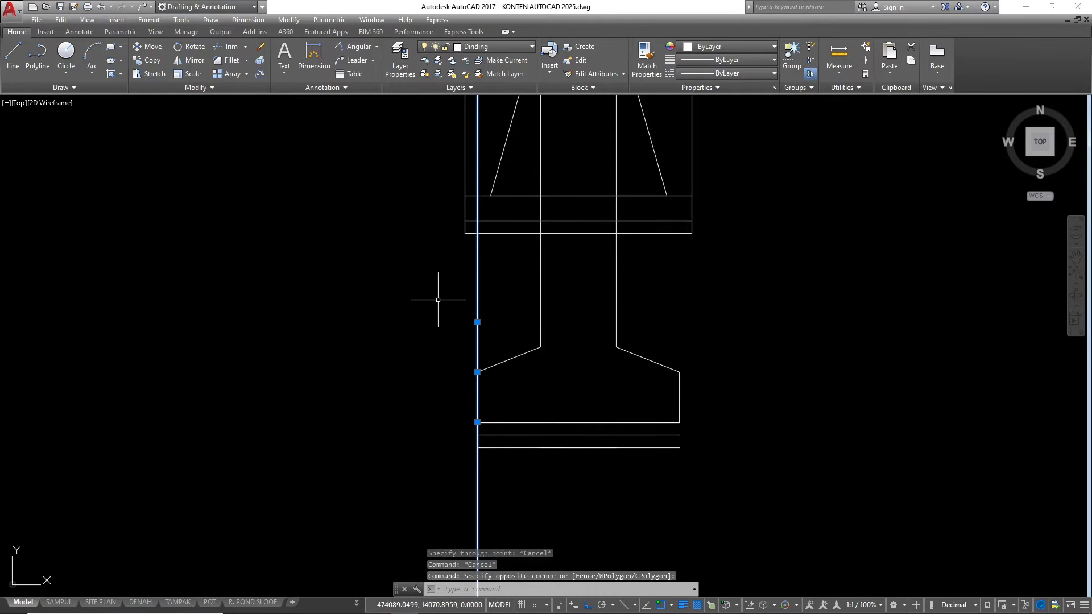
pyautogui.write('o')
pyautogui.press('Return')
pyautogui.write('10')
pyautogui.press('Return')
pyautogui.click(427, 310)
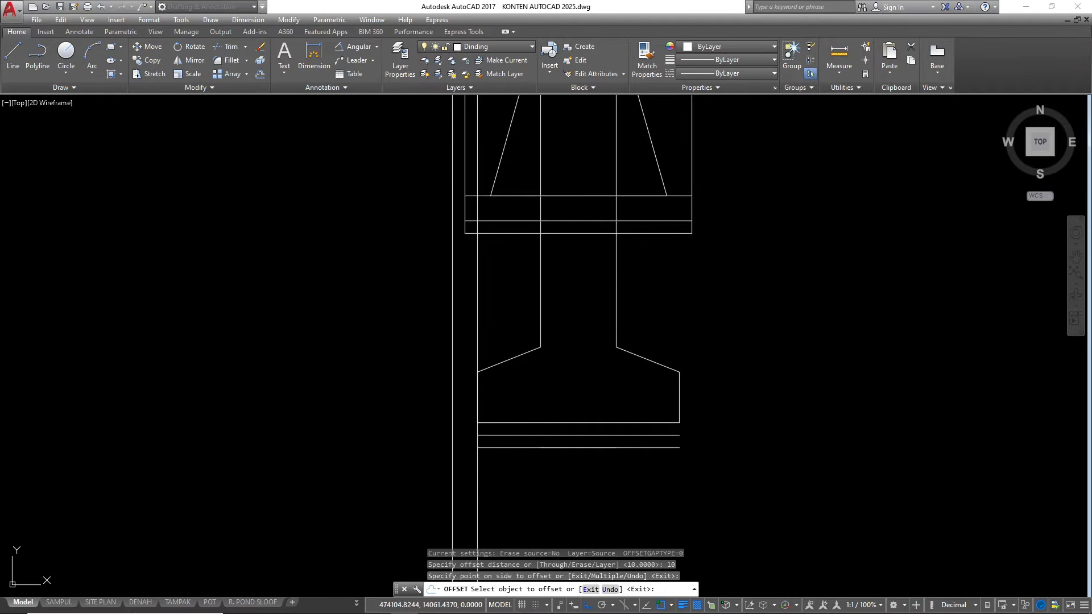
pyautogui.press('Escape')
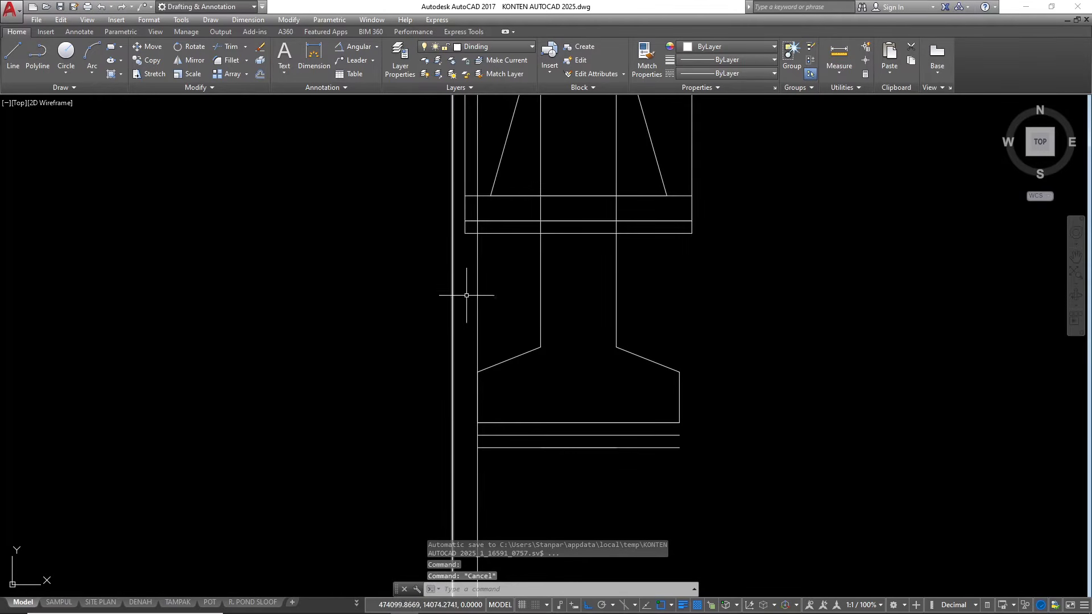
# Extend the footing's bottom line and the base layer lines left to the offset construction line
pyautogui.scroll(2, 468, 319)
pyautogui.click(470, 319)
pyautogui.click(394, 259)
pyautogui.scroll(-2, 562, 229)
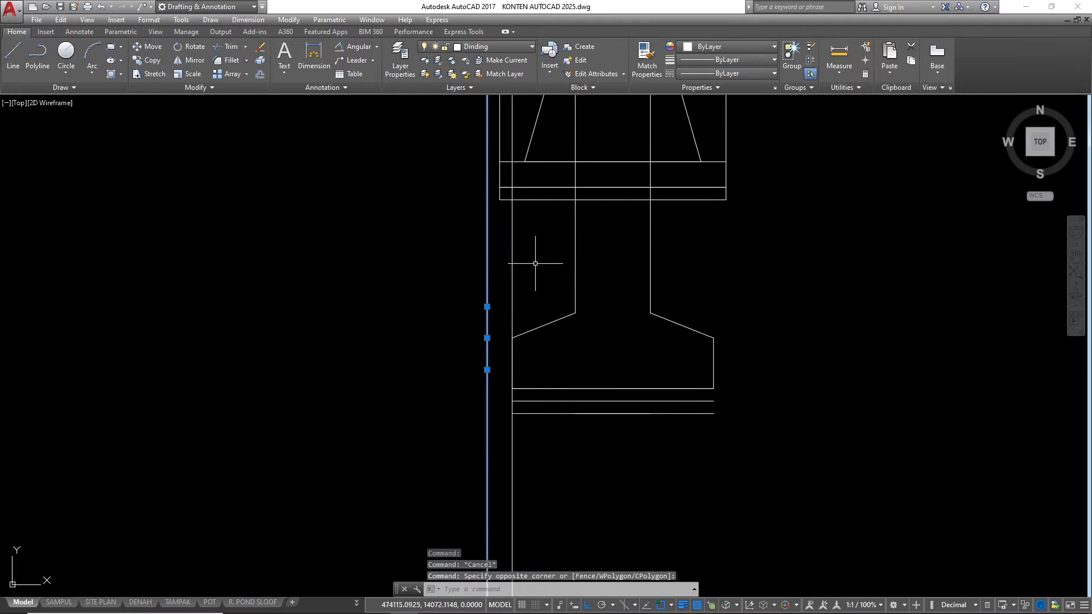
pyautogui.write('ex')
pyautogui.press('space')
pyautogui.scroll(2, 557, 424)
pyautogui.click(559, 427)
pyautogui.click(550, 312)
pyautogui.scroll(-2, 512, 323)
pyautogui.press('Escape')
pyautogui.press('Escape')
pyautogui.press('Escape')
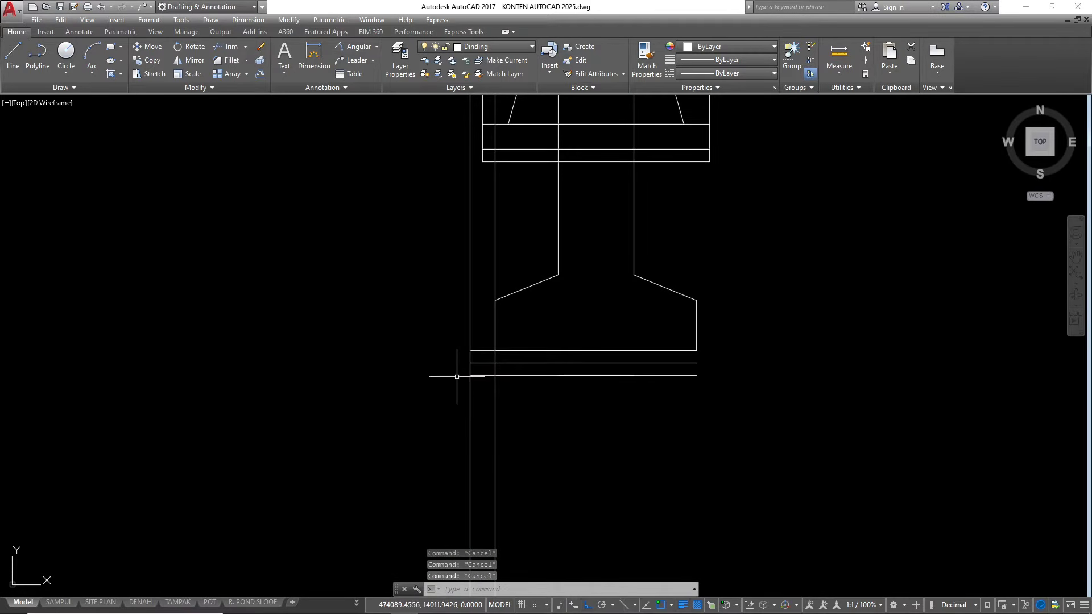
# Mirror the offset construction line about the footing's vertical centre axis, keeping the original
pyautogui.click(460, 307)
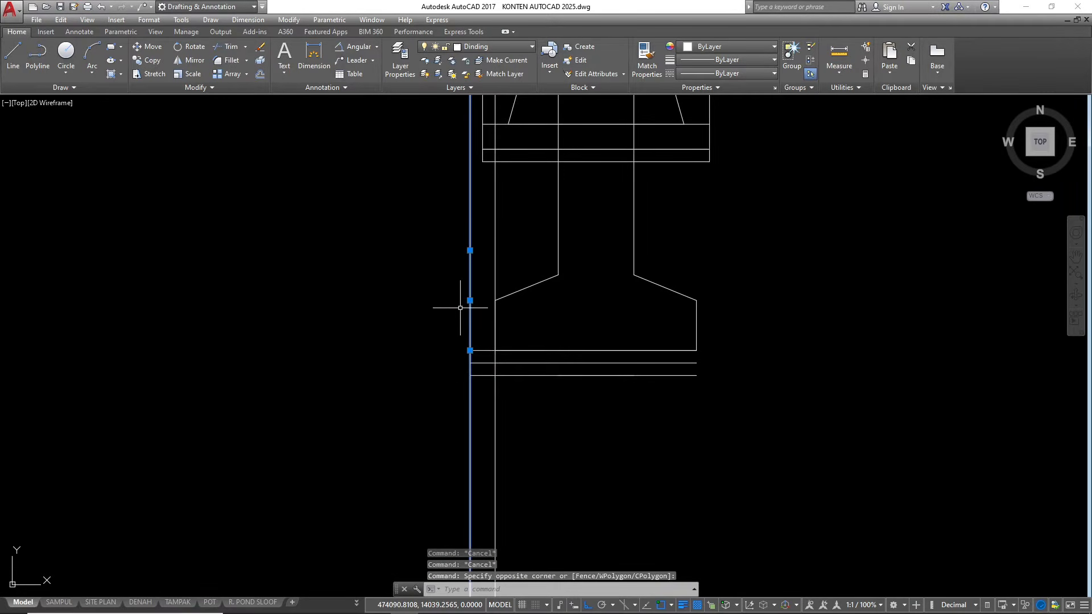
pyautogui.write('mi')
pyautogui.press('space')
pyautogui.click(595, 351)
pyautogui.click(596, 256)
pyautogui.press('Return')
# Extend the footing's bottom line and the base layer lines right to the mirrored construction line
pyautogui.click(735, 250)
pyautogui.click(714, 228)
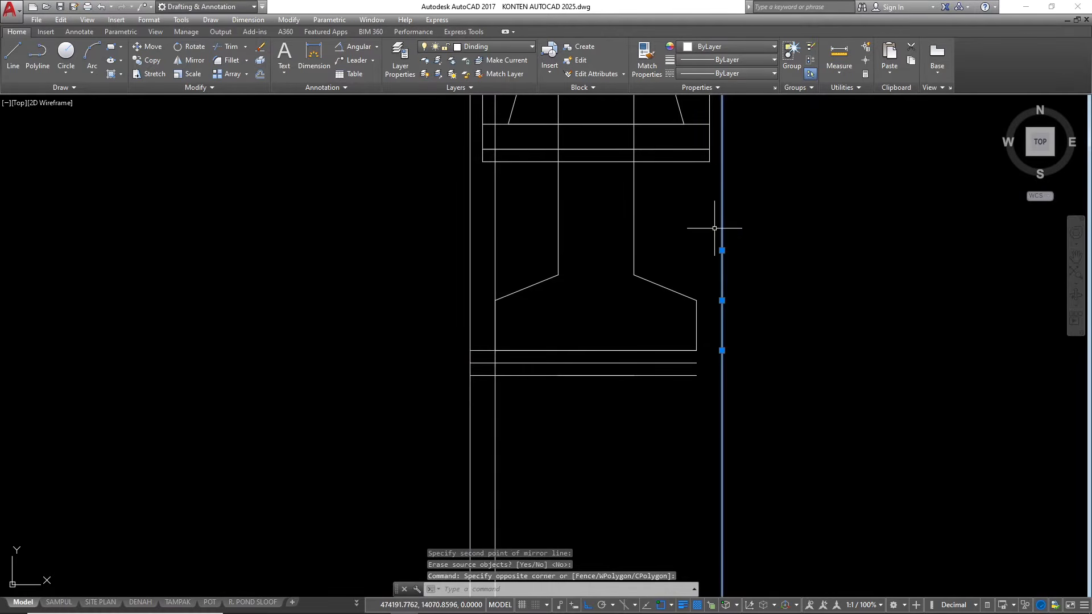
pyautogui.write('ex')
pyautogui.press('space')
pyautogui.click(663, 419)
pyautogui.click(632, 339)
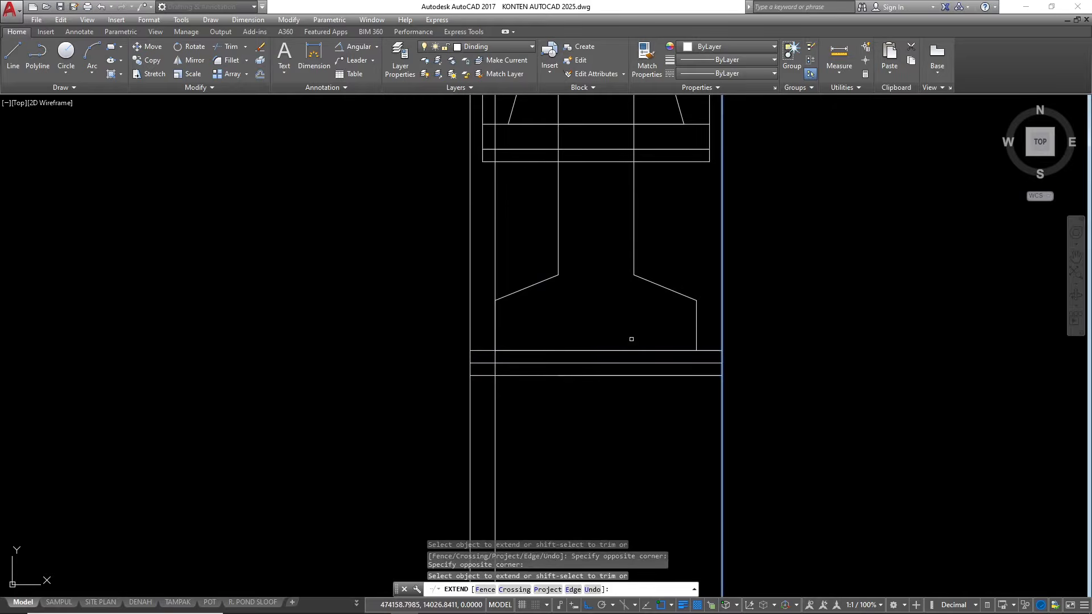
pyautogui.press('Escape')
pyautogui.write('tr')
pyautogui.press('space')
pyautogui.write('tr')
pyautogui.press('space')
pyautogui.click(486, 324)
pyautogui.click(441, 303)
pyautogui.press('Escape')
# Trim both outer construction lines above and below the base layers so they close the layers' ends
pyautogui.write('tr')
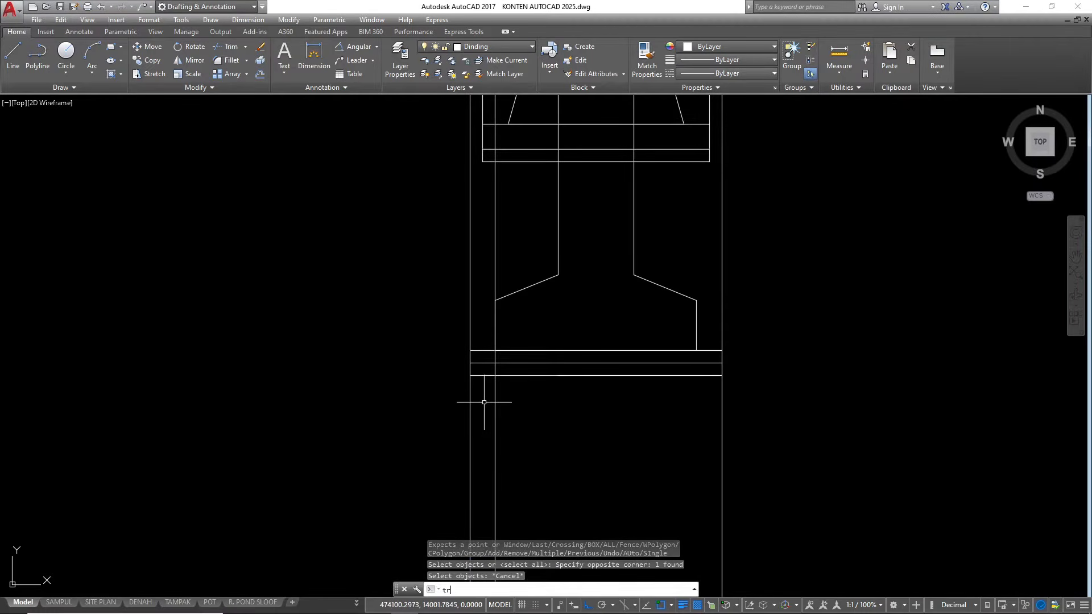
pyautogui.press('space')
# Erase the construction line running through the footing's left edge
pyautogui.press('space')
pyautogui.click(478, 326)
pyautogui.click(460, 311)
pyautogui.click(478, 430)
pyautogui.click(456, 415)
pyautogui.click(741, 419)
pyautogui.click(654, 412)
pyautogui.click(729, 305)
pyautogui.click(714, 275)
pyautogui.press('Escape')
pyautogui.press('Escape')
pyautogui.click(560, 467)
pyautogui.click(422, 425)
pyautogui.write('e')
pyautogui.press('space')
pyautogui.scroll(-4, 601, 379)
# Erase the excess ground line segment extending beyond the section's left end
pyautogui.scroll(4, 577, 393)
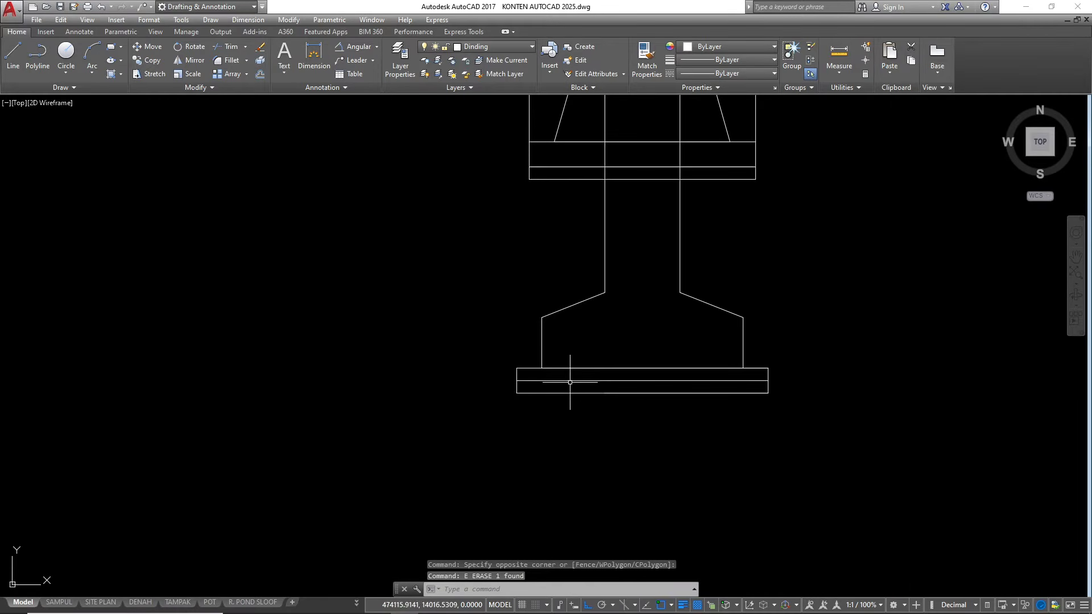
pyautogui.scroll(-2, 518, 447)
pyautogui.scroll(-2, 542, 392)
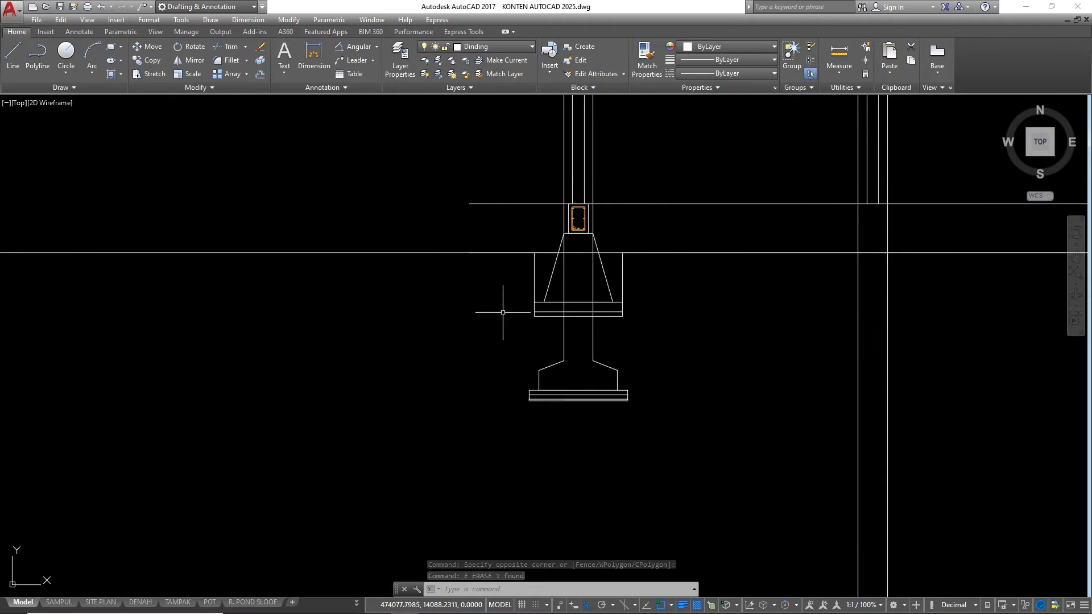
pyautogui.click(265, 291)
pyautogui.click(238, 242)
pyautogui.write('e')
pyautogui.press('space')
pyautogui.press('Escape')
pyautogui.press('Escape')
pyautogui.scroll(2, 529, 272)
pyautogui.scroll(-2, 581, 381)
pyautogui.scroll(4, 612, 419)
pyautogui.scroll(-4, 522, 404)
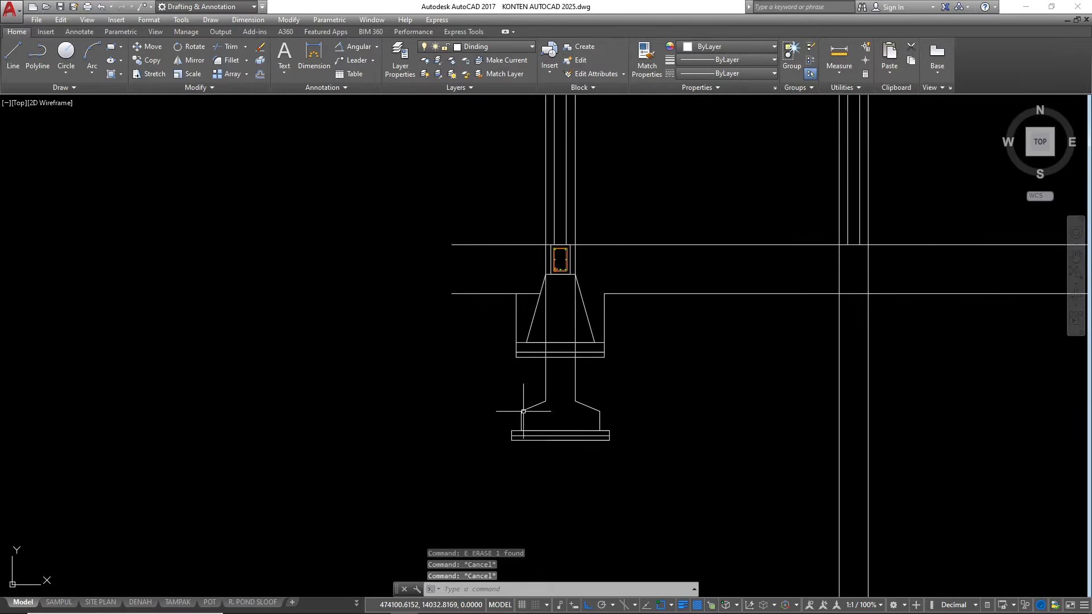
pyautogui.scroll(2, 555, 355)
pyautogui.click(610, 385)
pyautogui.click(500, 379)
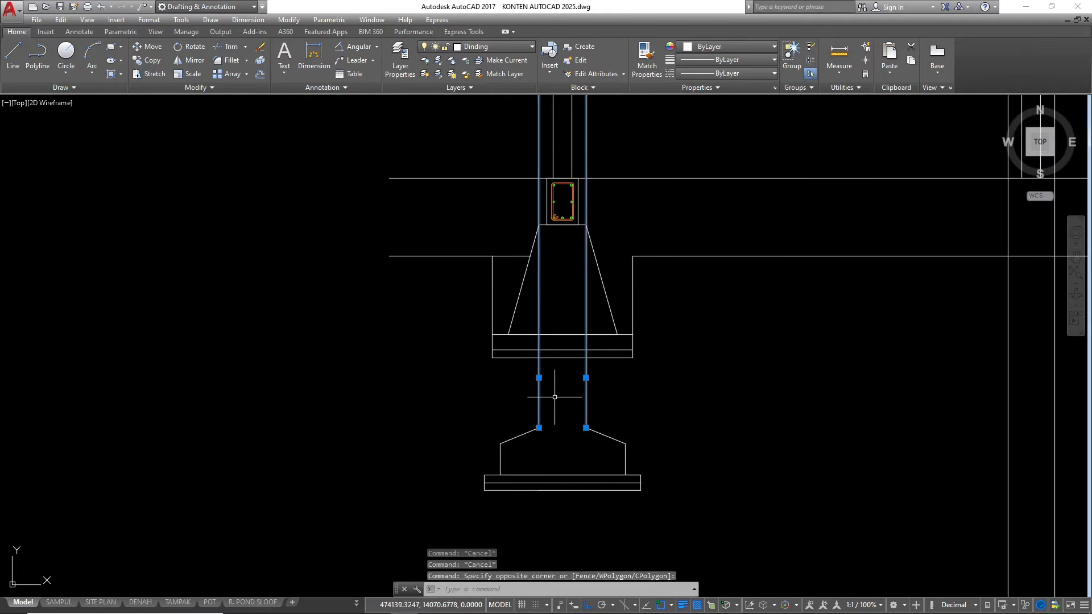
pyautogui.scroll(-2, 566, 423)
pyautogui.click(658, 478)
pyautogui.click(496, 409)
pyautogui.press('Escape')
pyautogui.press('Escape')
pyautogui.scroll(-2, 393, 391)
pyautogui.scroll(2, 523, 326)
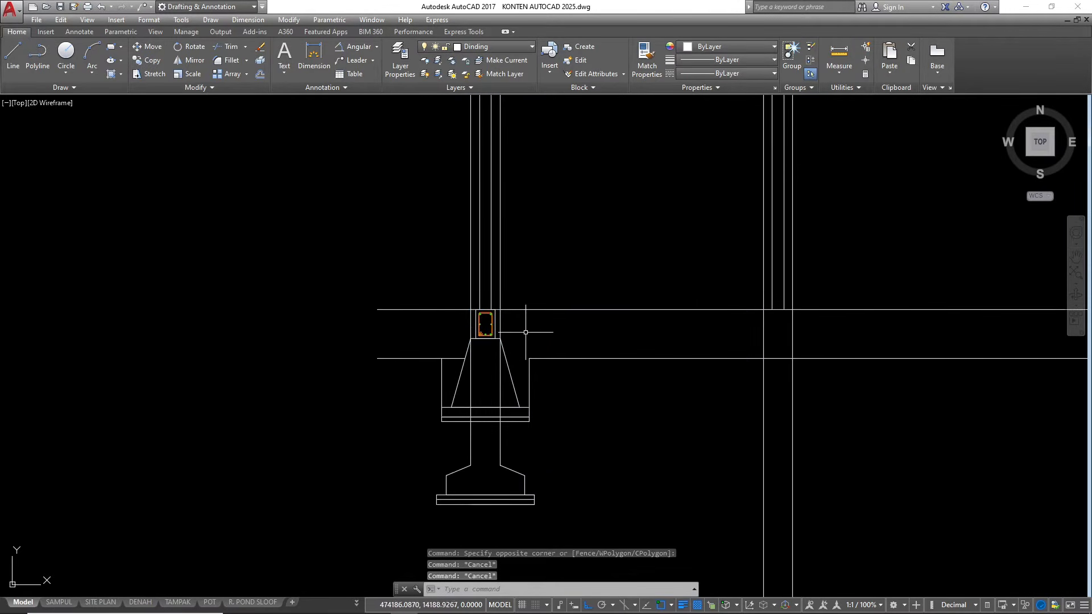
pyautogui.scroll(-2, 423, 325)
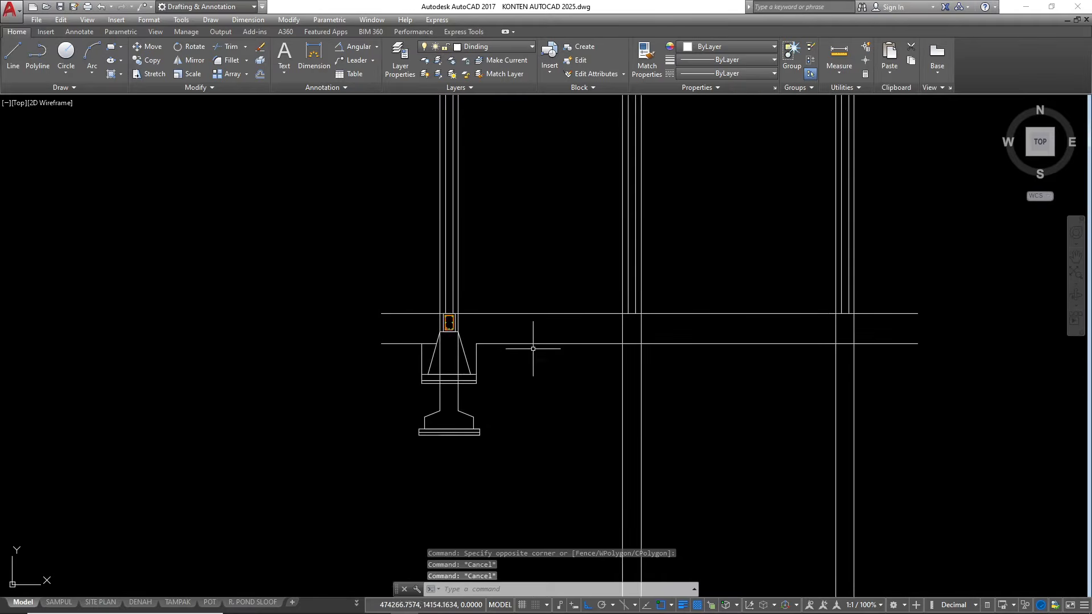
pyautogui.scroll(3, 434, 331)
pyautogui.scroll(-2, 451, 287)
pyautogui.click(402, 256)
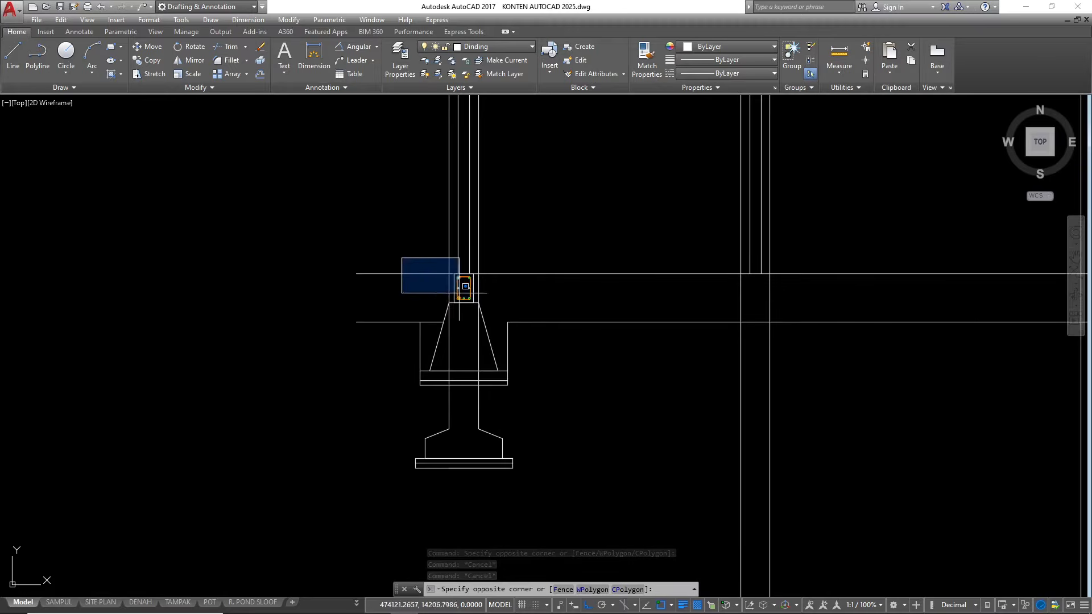
pyautogui.click(531, 501)
pyautogui.write('chprop')
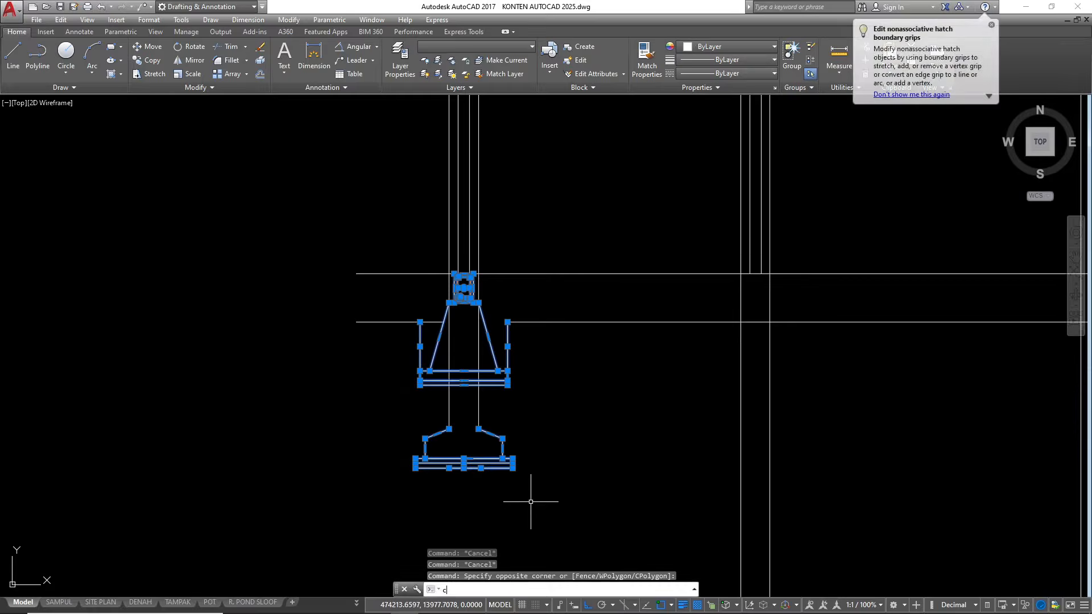
pyautogui.press('Return')
pyautogui.scroll(8, 469, 271)
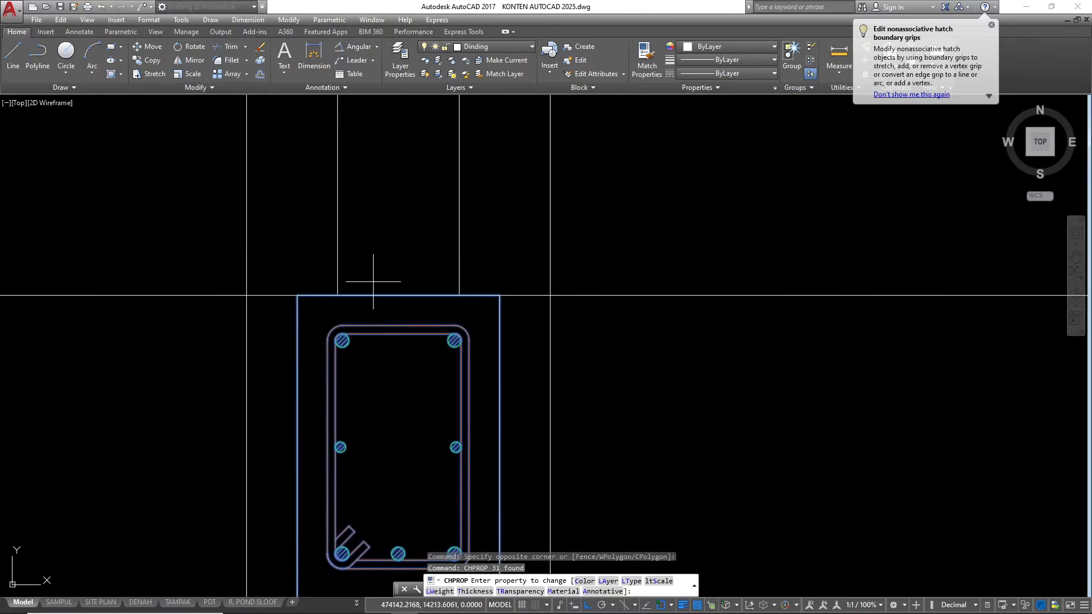
pyautogui.scroll(-6, 338, 295)
pyautogui.press('Escape')
pyautogui.press('Escape')
pyautogui.press('Escape')
# Copy the sloof beam, stone foundation, excavation lines and column footing from the first column to the other two columns
pyautogui.click(312, 266)
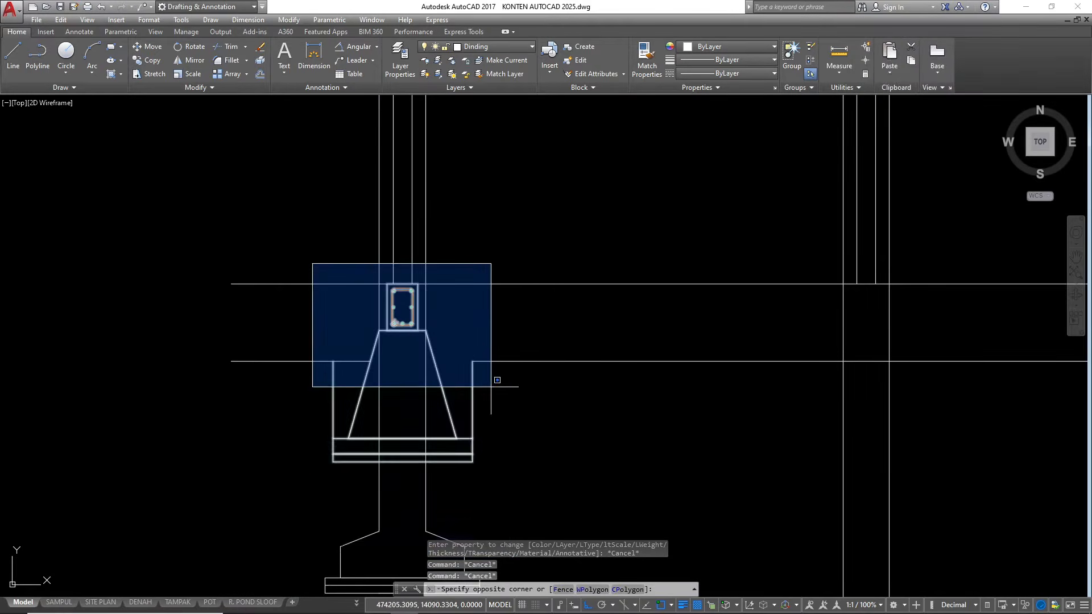
pyautogui.scroll(-4, 508, 391)
pyautogui.click(523, 492)
pyautogui.write('co')
pyautogui.press('Return')
pyautogui.scroll(4, 430, 351)
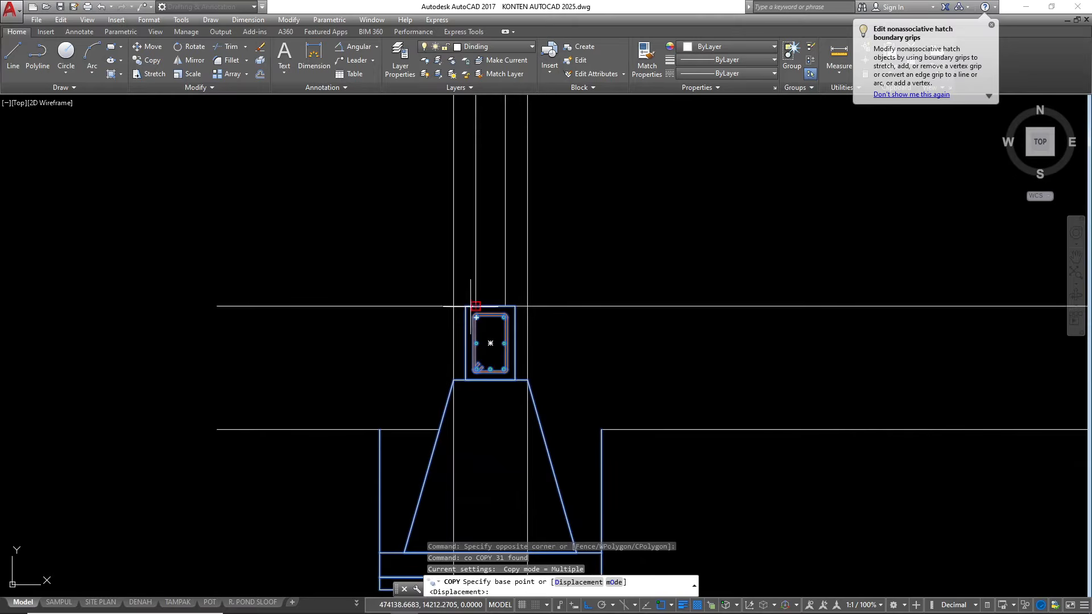
pyautogui.click(476, 306)
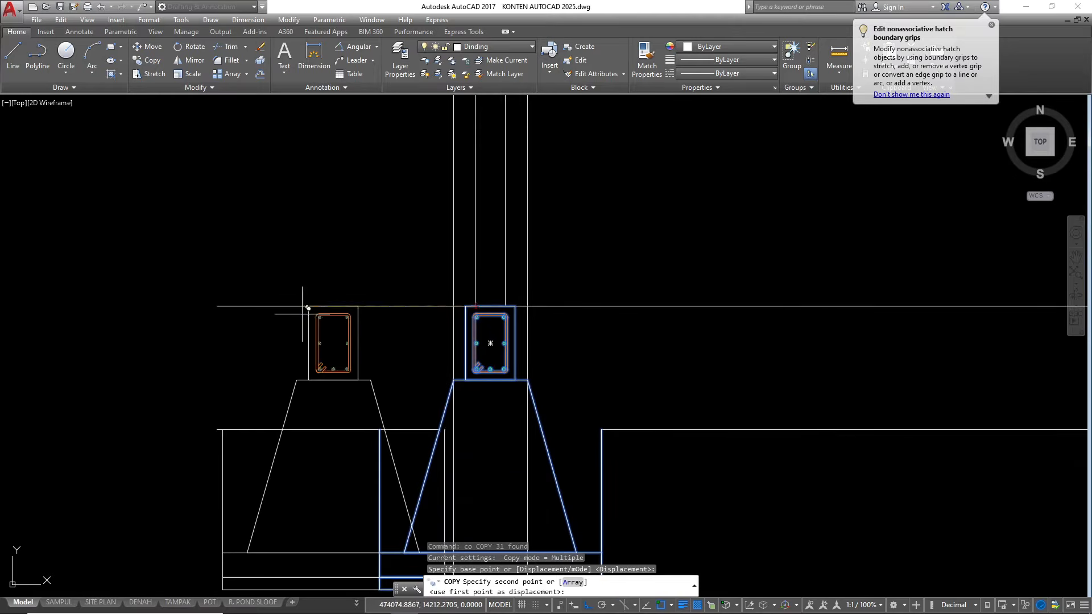
pyautogui.scroll(-4, 311, 339)
pyautogui.scroll(4, 390, 314)
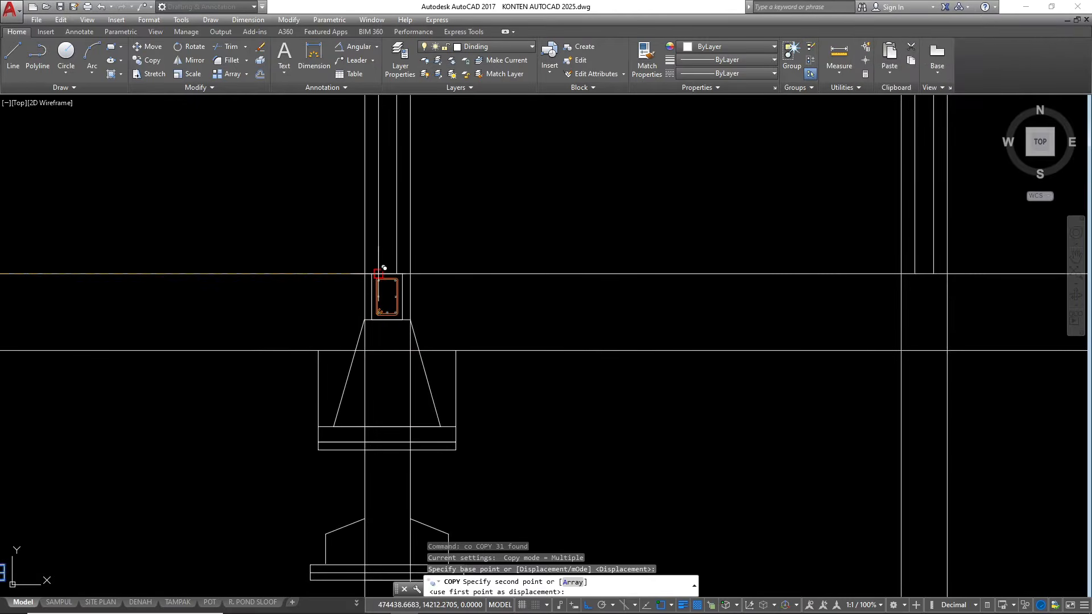
pyautogui.click(380, 272)
pyautogui.scroll(-3, 386, 296)
pyautogui.scroll(5, 711, 272)
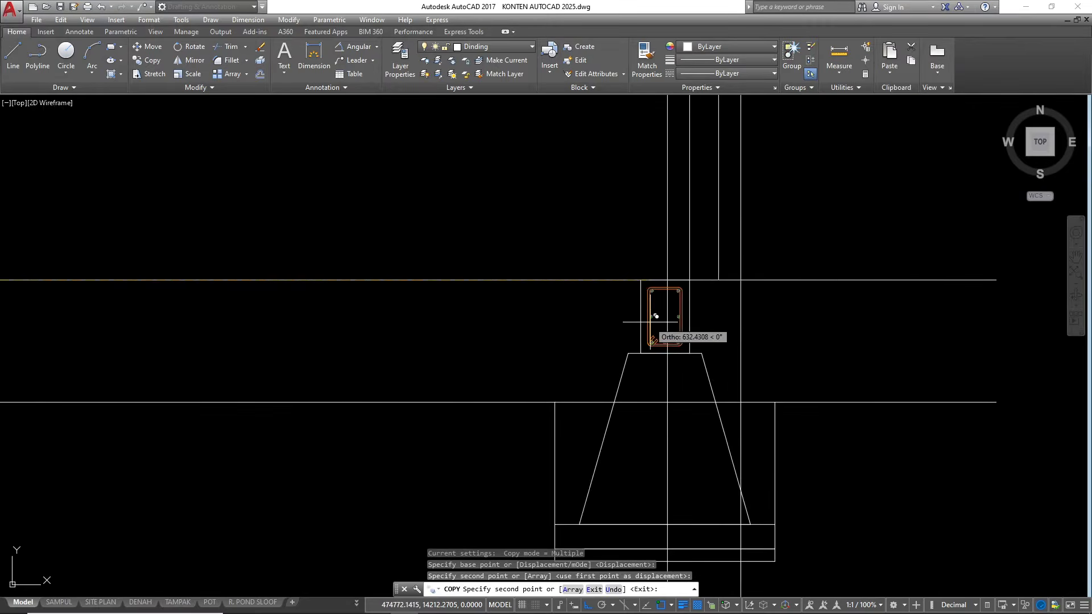
pyautogui.click(710, 268)
pyautogui.scroll(-4, 654, 256)
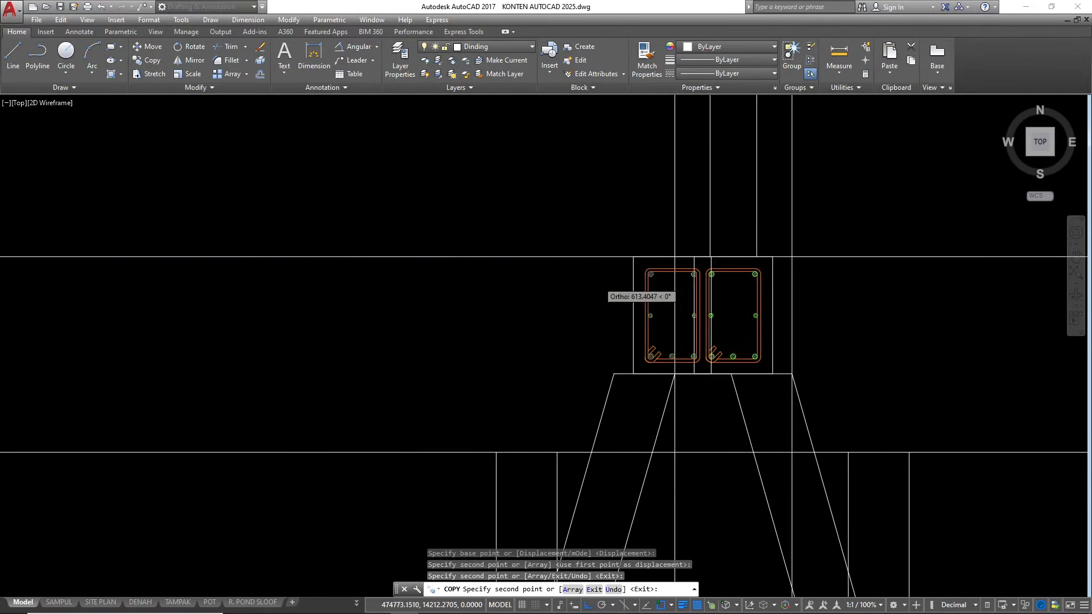
pyautogui.press('Escape')
# Trim the ground line where it crosses the excavations of the two copied foundations, keeping the outer stretch at the last one
pyautogui.scroll(-2, 463, 341)
pyautogui.write('tr')
pyautogui.press('Return')
pyautogui.press('Return')
pyautogui.scroll(4, 480, 344)
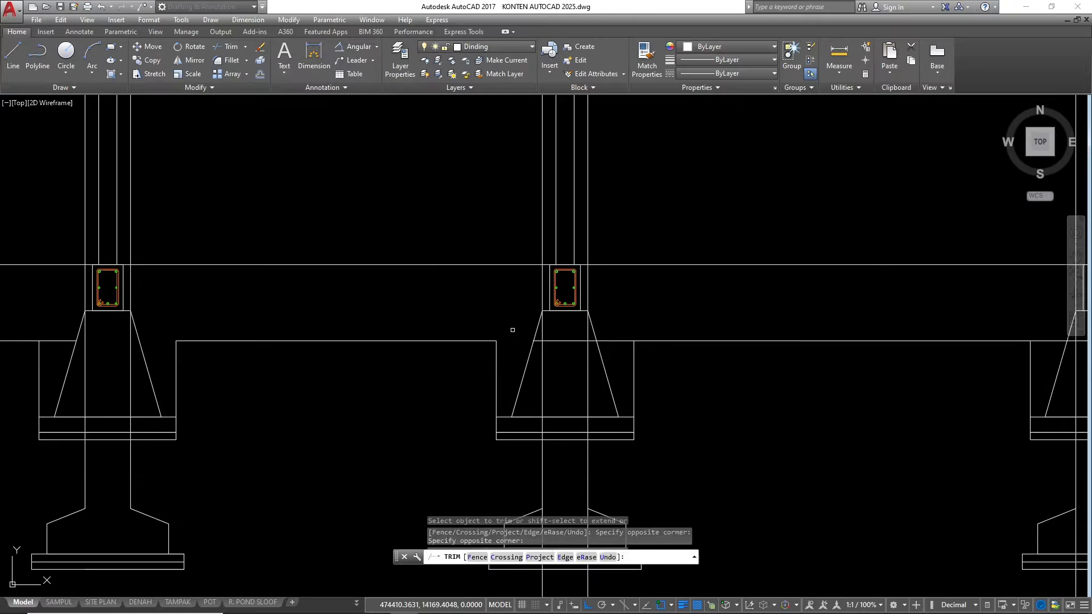
pyautogui.scroll(2, 592, 353)
pyautogui.scroll(-4, 625, 338)
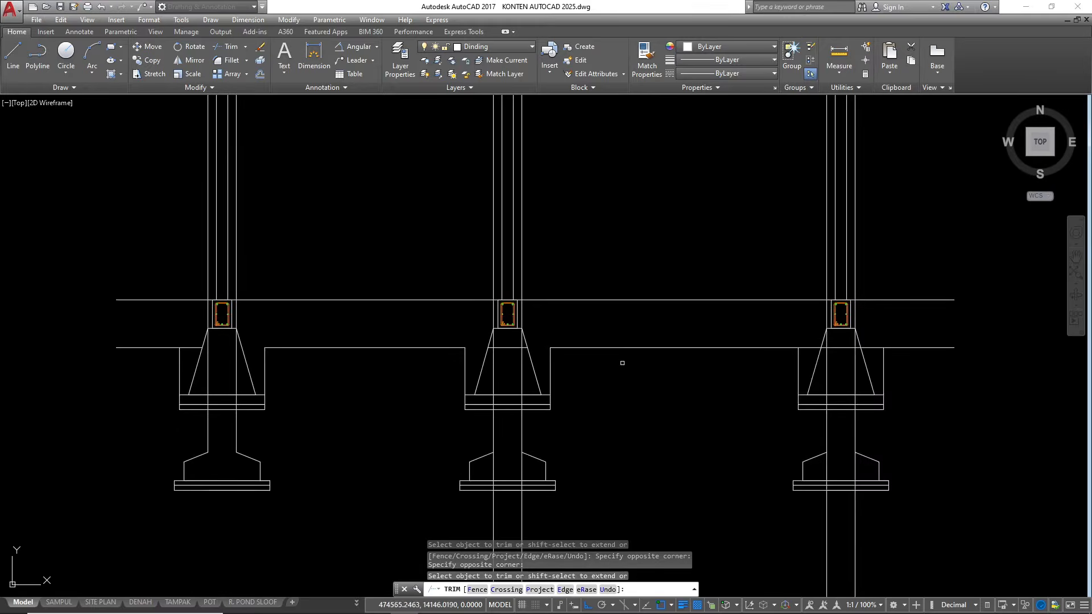
pyautogui.scroll(4, 840, 354)
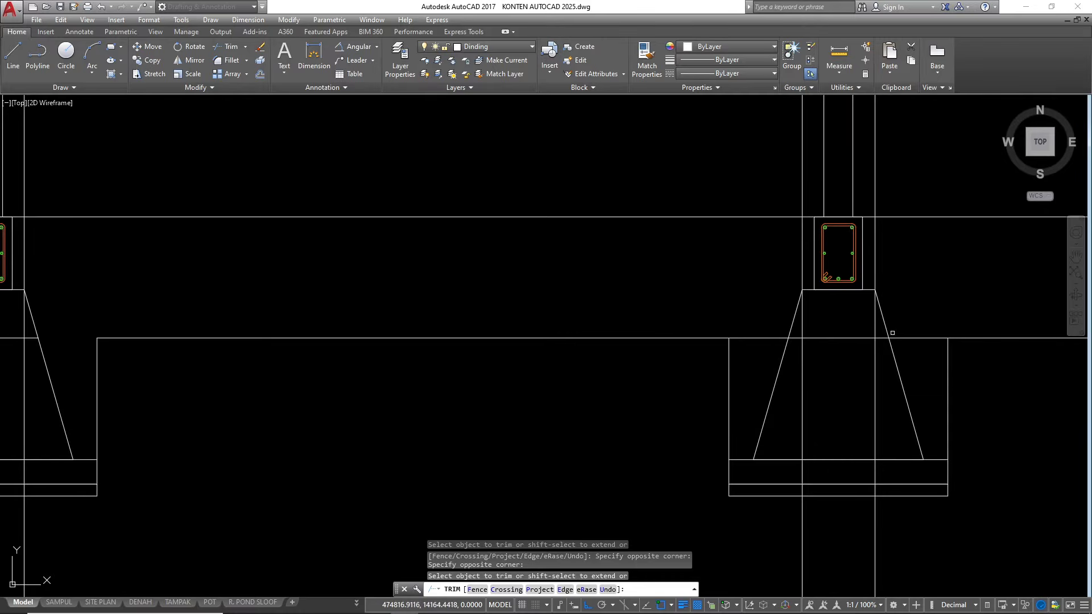
pyautogui.click(882, 338)
pyautogui.click(770, 351)
pyautogui.click(757, 325)
pyautogui.press('Escape')
# Erase the leftover ground line pieces inside the two copied stone foundations
pyautogui.click(842, 359)
pyautogui.click(828, 321)
pyautogui.write('e')
pyautogui.press('Return')
pyautogui.scroll(-4, 663, 309)
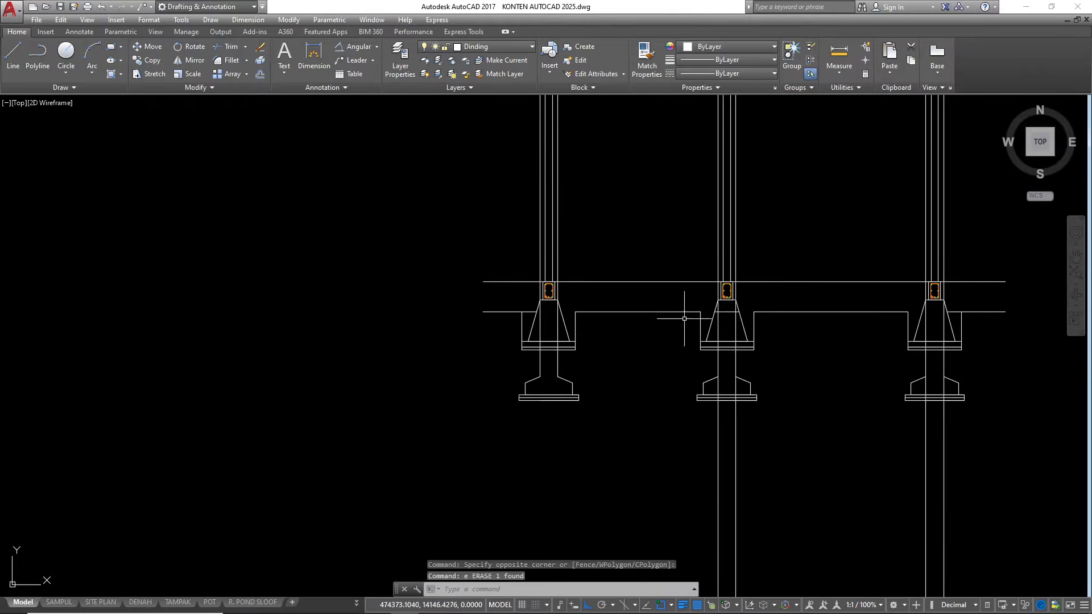
pyautogui.scroll(4, 759, 320)
pyautogui.press('Escape')
pyautogui.press('Escape')
pyautogui.scroll(-6, 378, 360)
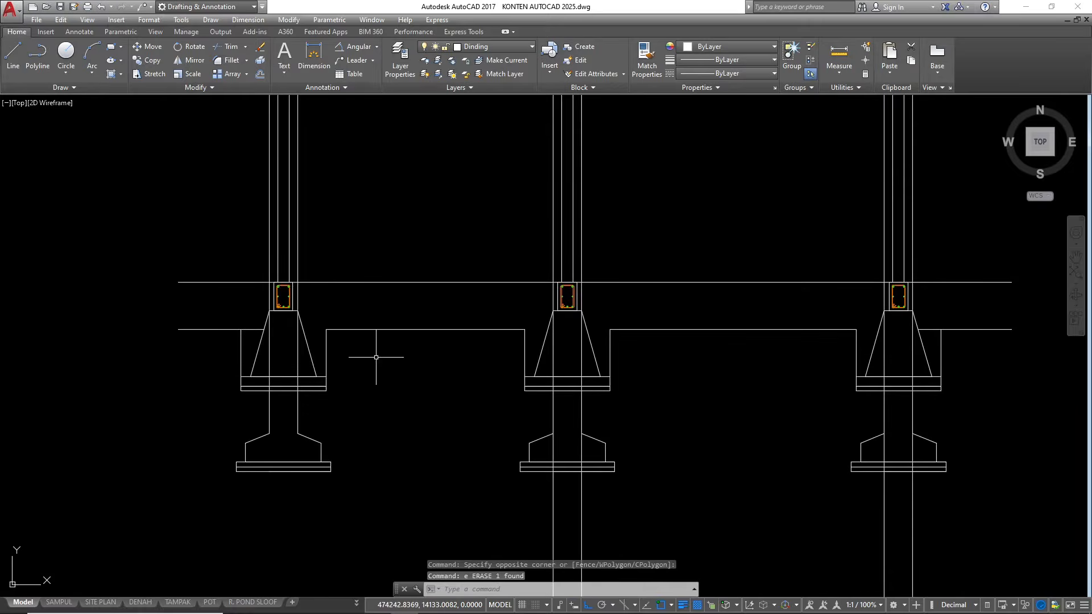
# Trim away the column lines inside the bodies of the two copied footings
pyautogui.write('tr')
pyautogui.press('Return')
pyautogui.press('Return')
pyautogui.scroll(3, 498, 432)
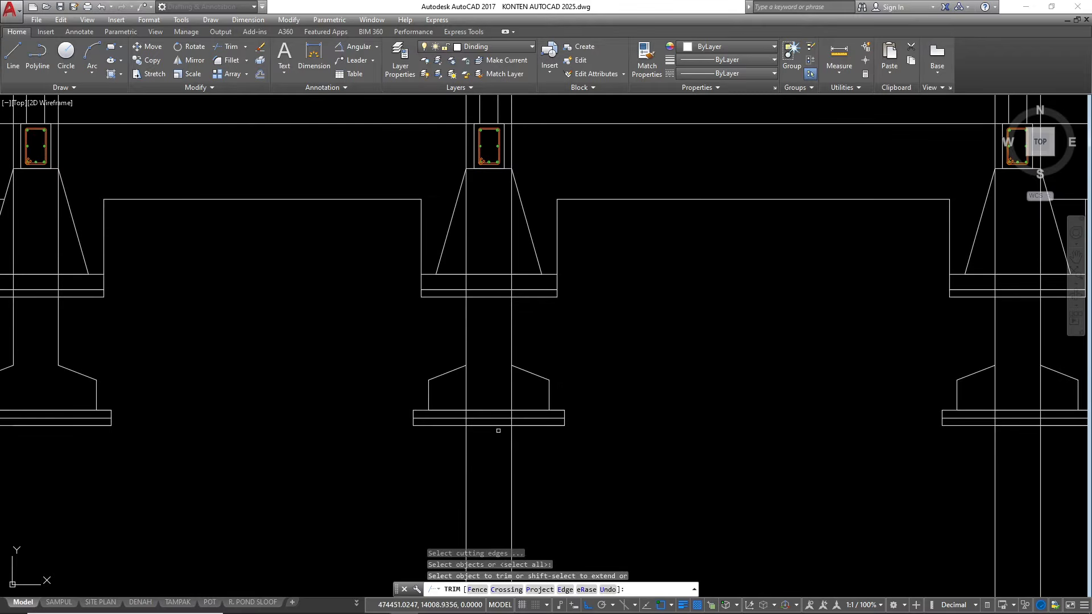
pyautogui.click(523, 383)
pyautogui.scroll(-2, 786, 379)
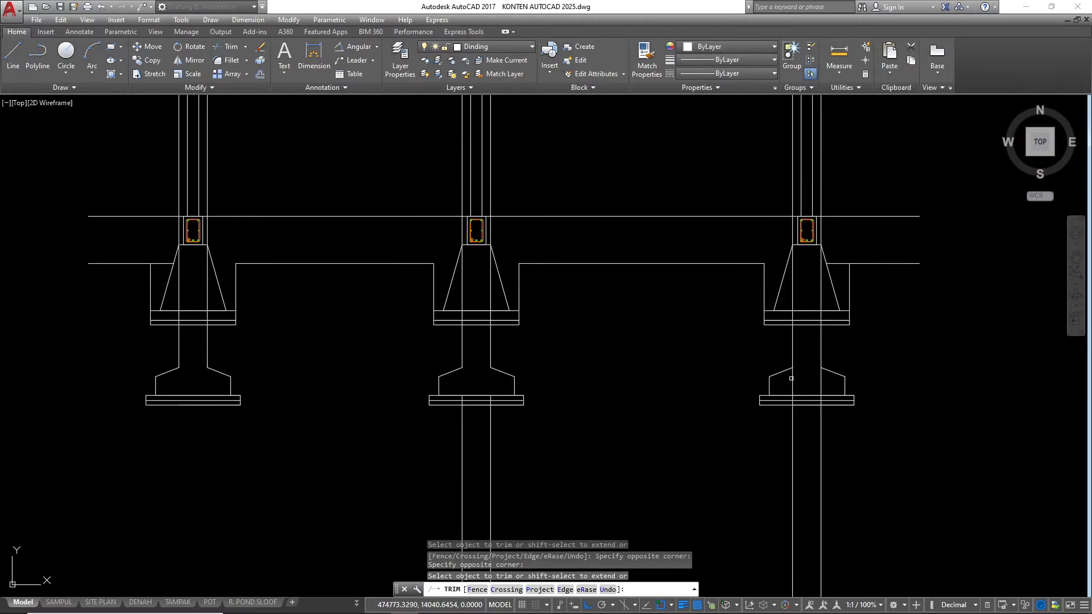
pyautogui.scroll(4, 824, 383)
pyautogui.press('Escape')
pyautogui.press('Escape')
pyautogui.scroll(-4, 753, 312)
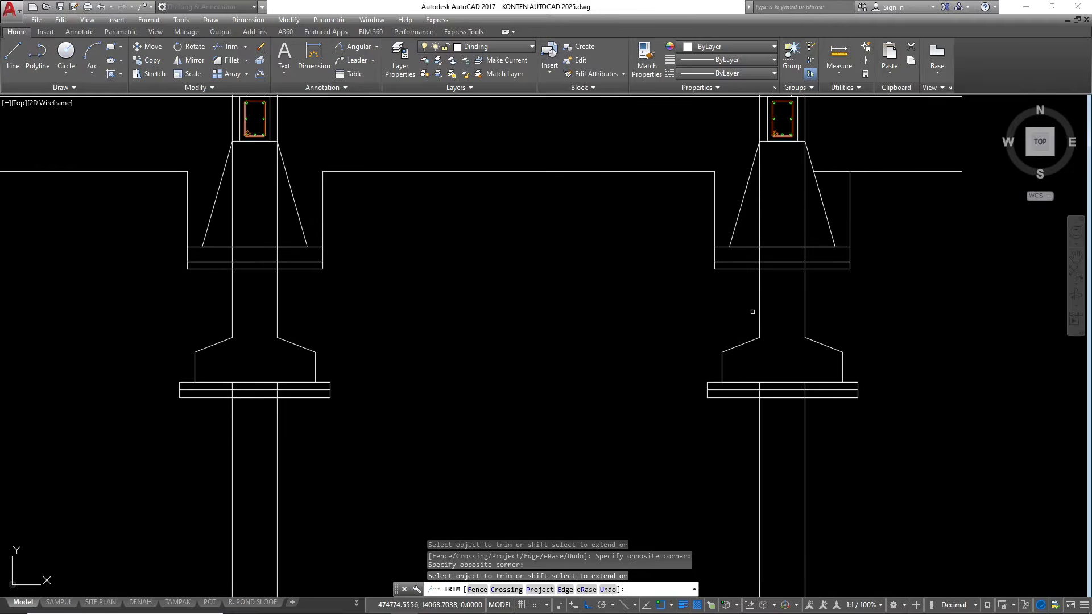
# Erase the leftover column lines below the base layers of the two copied footings
pyautogui.click(840, 399)
pyautogui.click(498, 408)
pyautogui.write('e')
pyautogui.press('Return')
pyautogui.scroll(-4, 498, 407)
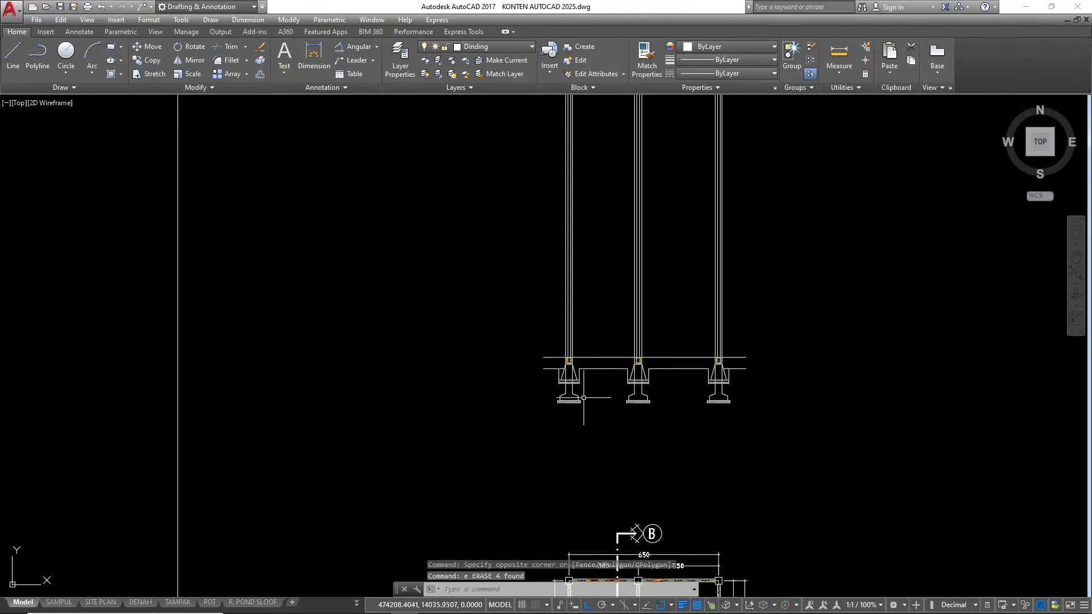
# Offset the line along the tops of the sloof beams 15 upward
pyautogui.scroll(4, 507, 309)
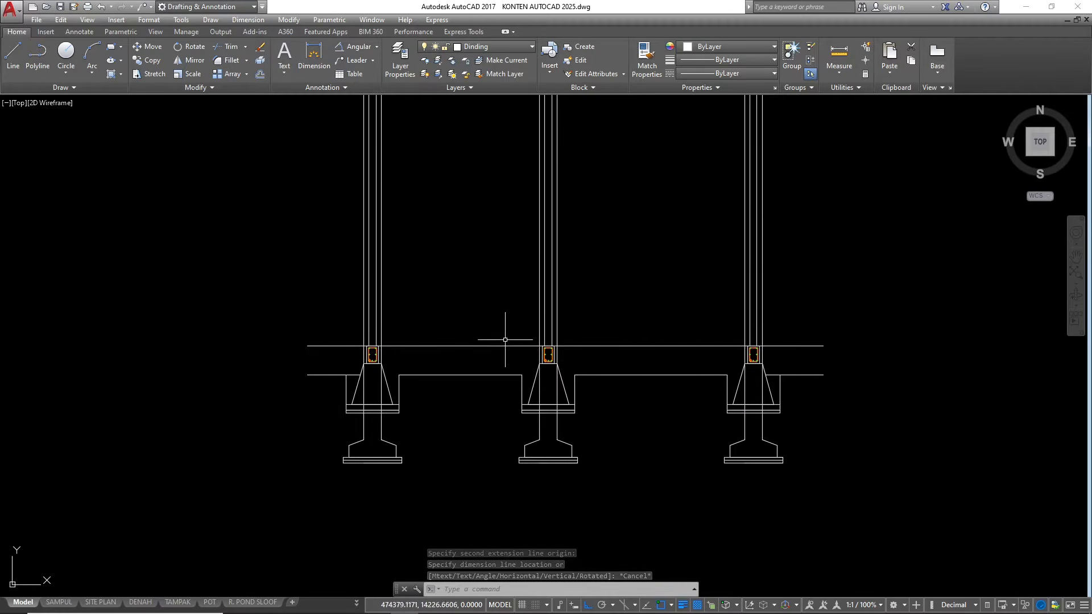
pyautogui.scroll(2, 497, 288)
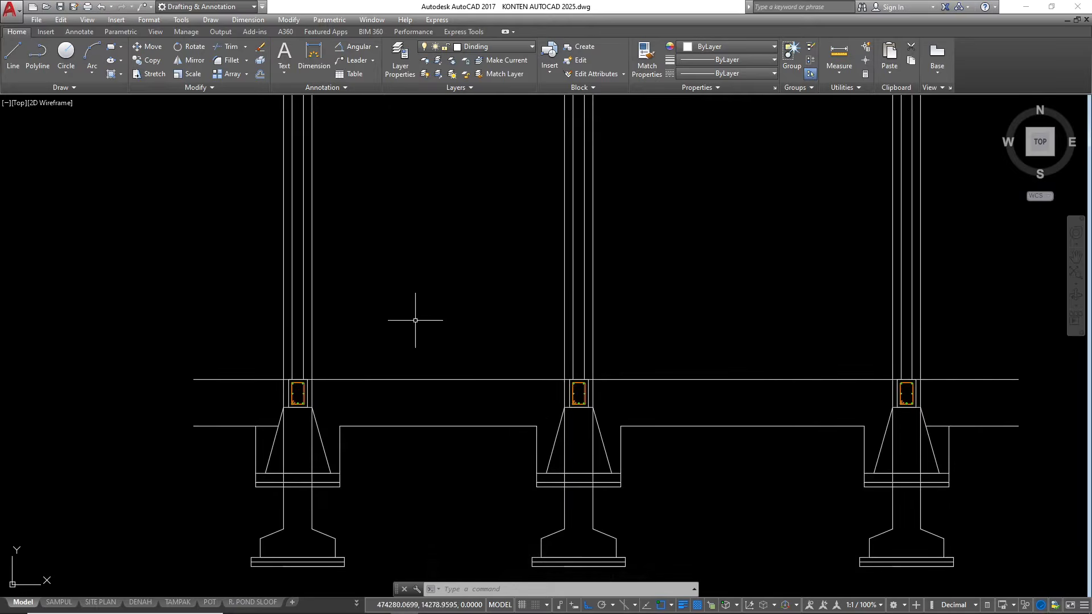
pyautogui.scroll(-2, 416, 319)
pyautogui.scroll(4, 463, 353)
pyautogui.click(468, 333)
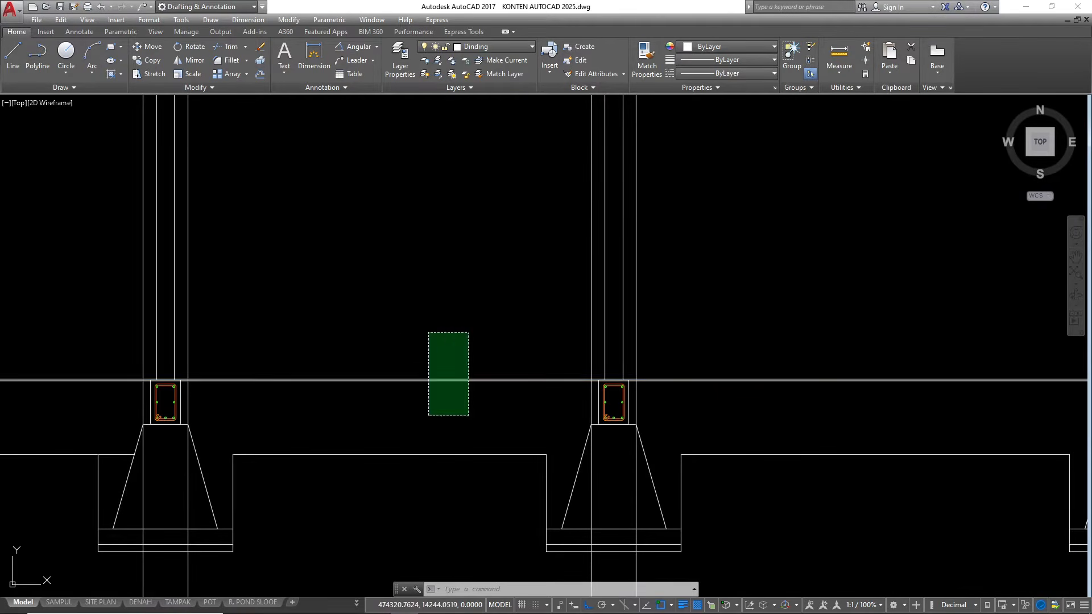
pyautogui.click(428, 416)
pyautogui.scroll(-2, 410, 416)
pyautogui.write('o')
pyautogui.press('Return')
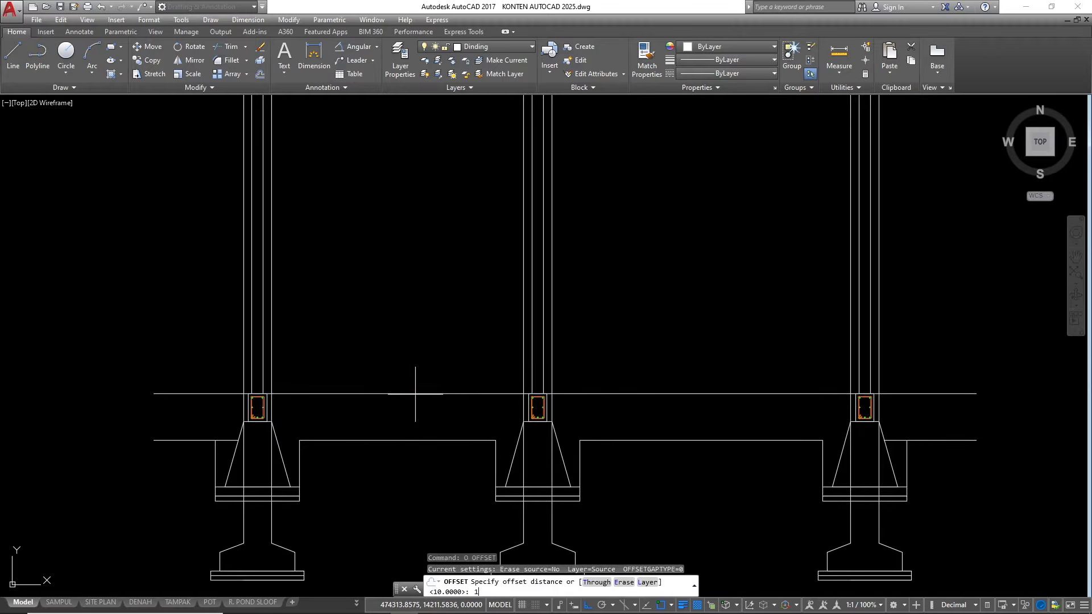
pyautogui.press('Return')
pyautogui.click(415, 394)
pyautogui.click(416, 312)
pyautogui.scroll(4, 408, 399)
pyautogui.press('Escape')
pyautogui.press('Escape')
pyautogui.press('Escape')
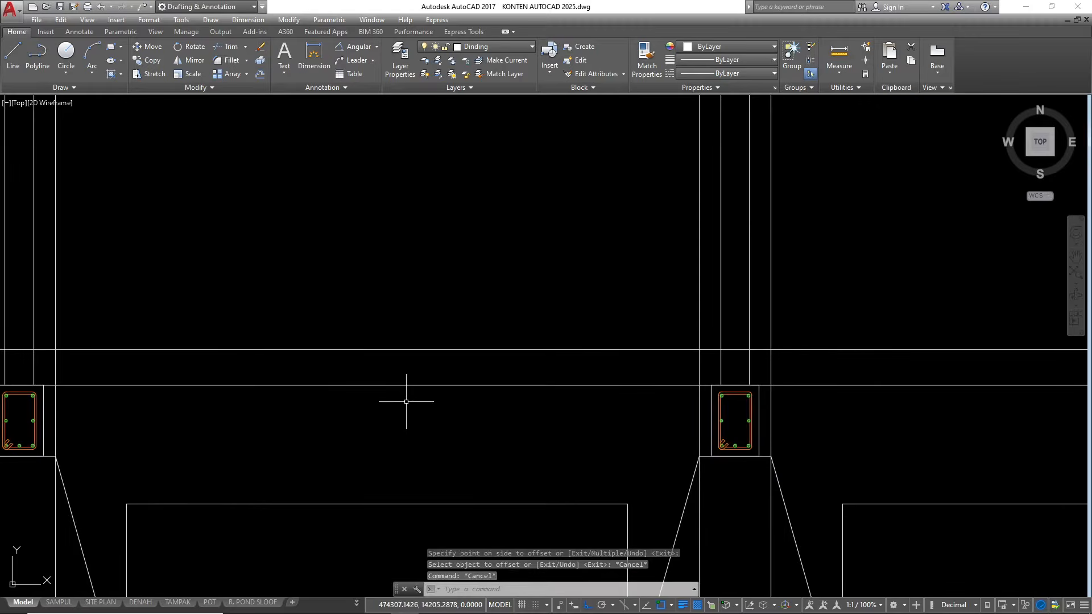
# Erase the original line running along the tops of the sloof beams
pyautogui.click(407, 397)
pyautogui.click(402, 372)
pyautogui.scroll(-4, 557, 410)
pyautogui.write('e')
pyautogui.press('Return')
pyautogui.press('Escape')
# Offset the raised floor line 1 downward to form the top floor finish layer
pyautogui.scroll(4, 488, 387)
pyautogui.click(508, 404)
pyautogui.click(489, 341)
pyautogui.write('o')
pyautogui.press('Return')
pyautogui.write('1')
pyautogui.press('Return')
pyautogui.click(468, 373)
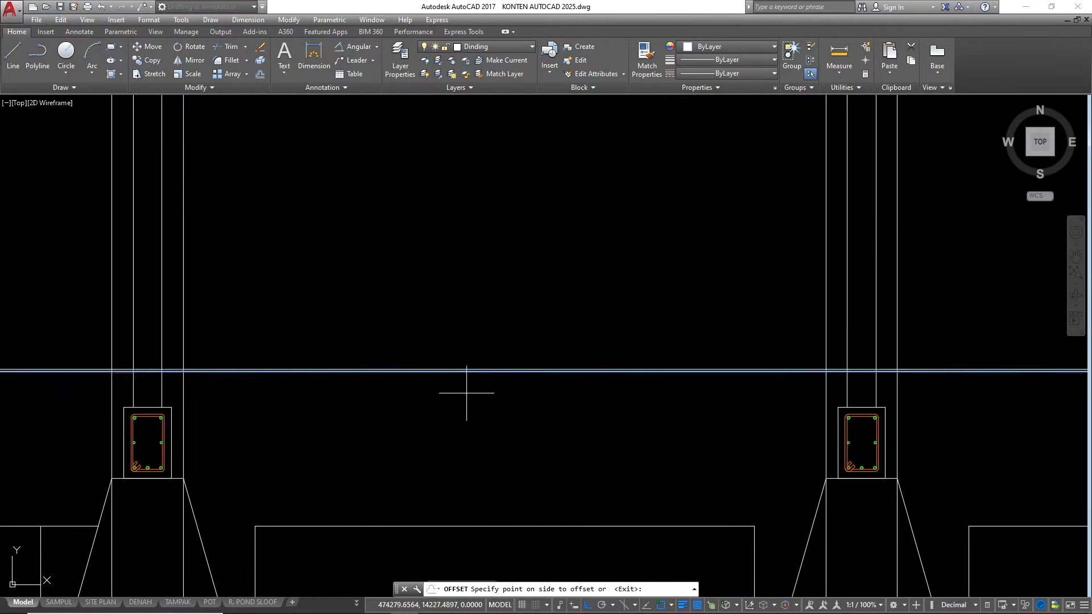
pyautogui.click(458, 413)
pyautogui.press('Escape')
# Offset the lower finish line 3 downward to form the next floor layer
pyautogui.scroll(2, 455, 366)
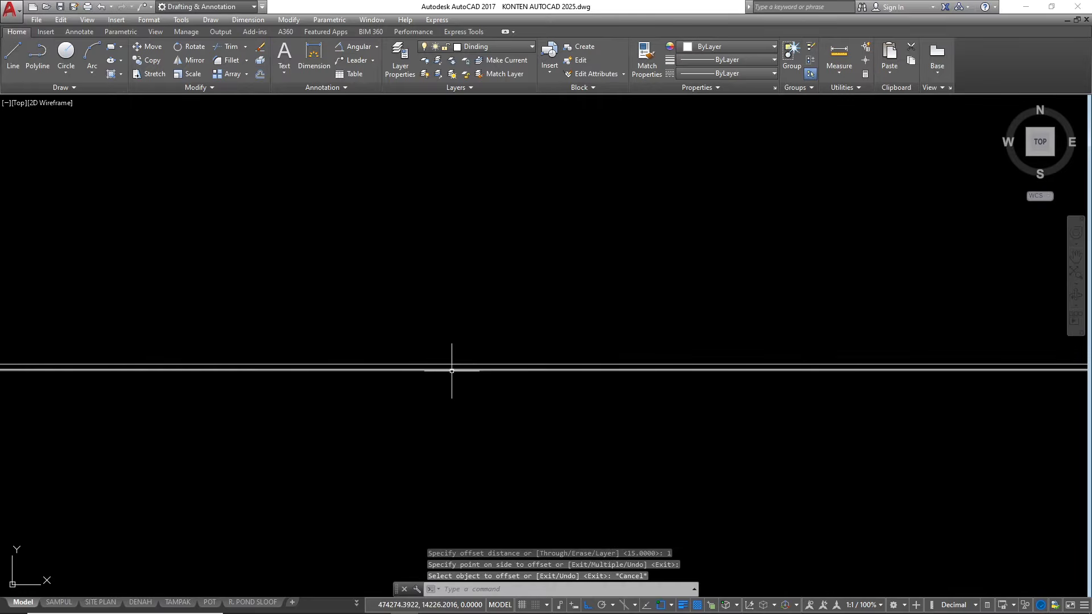
pyautogui.click(451, 369)
pyautogui.write('o')
pyautogui.press('Return')
pyautogui.write('3')
pyautogui.press('Return')
pyautogui.click(400, 509)
pyautogui.press('Escape')
pyautogui.press('Escape')
pyautogui.scroll(1, 380, 402)
pyautogui.press('Escape')
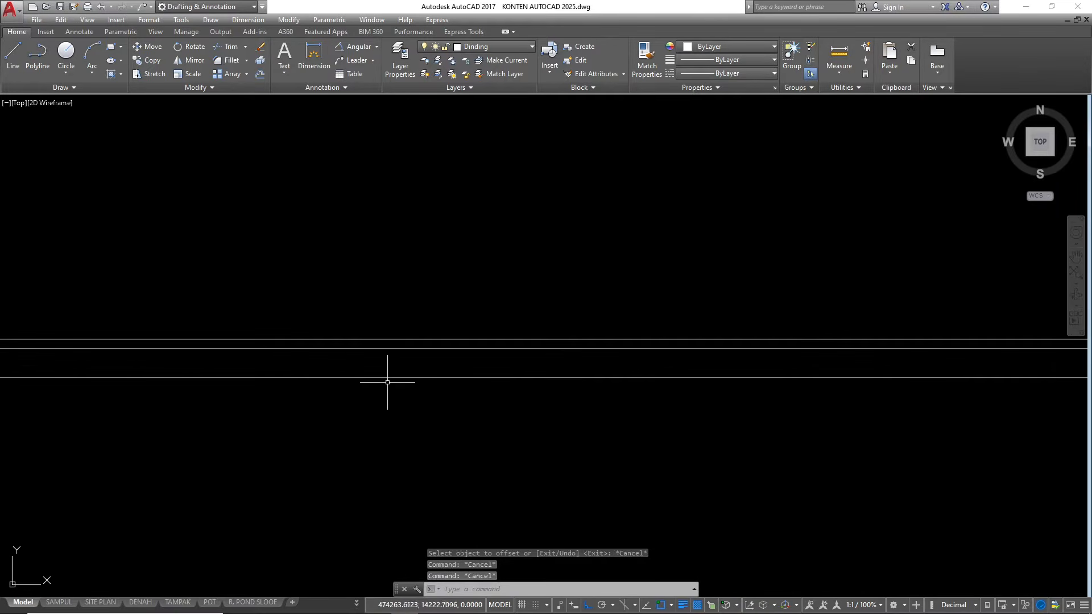
# Offset the lowest floor line 5 downward to form the bottom floor layer
pyautogui.click(354, 432)
pyautogui.write('o')
pyautogui.press('Return')
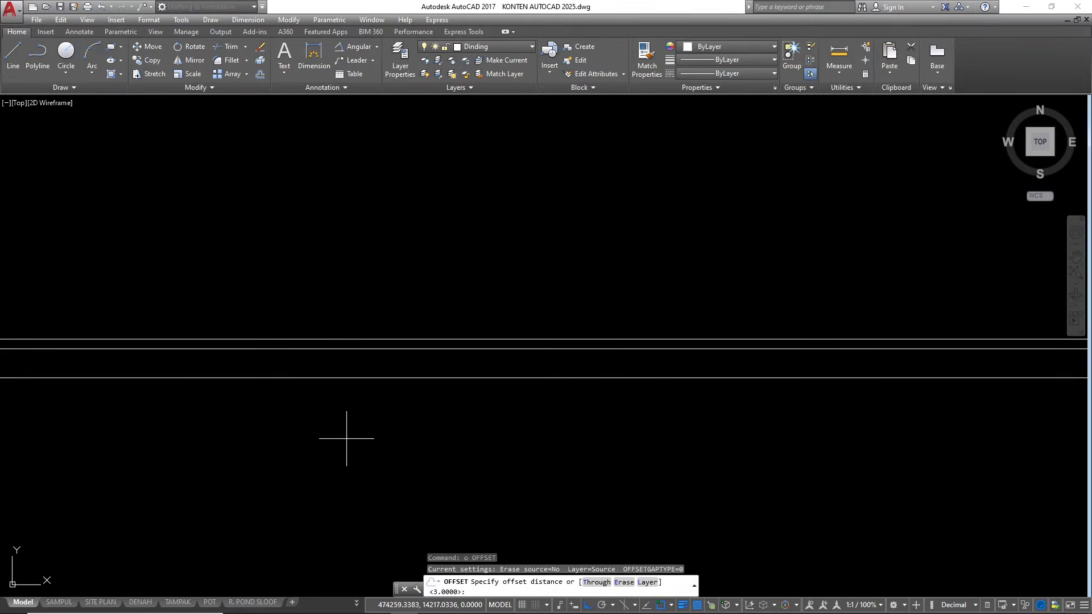
pyautogui.write('5')
pyautogui.press('Return')
pyautogui.press('Escape')
pyautogui.press('Escape')
pyautogui.press('Escape')
pyautogui.scroll(-3, 341, 478)
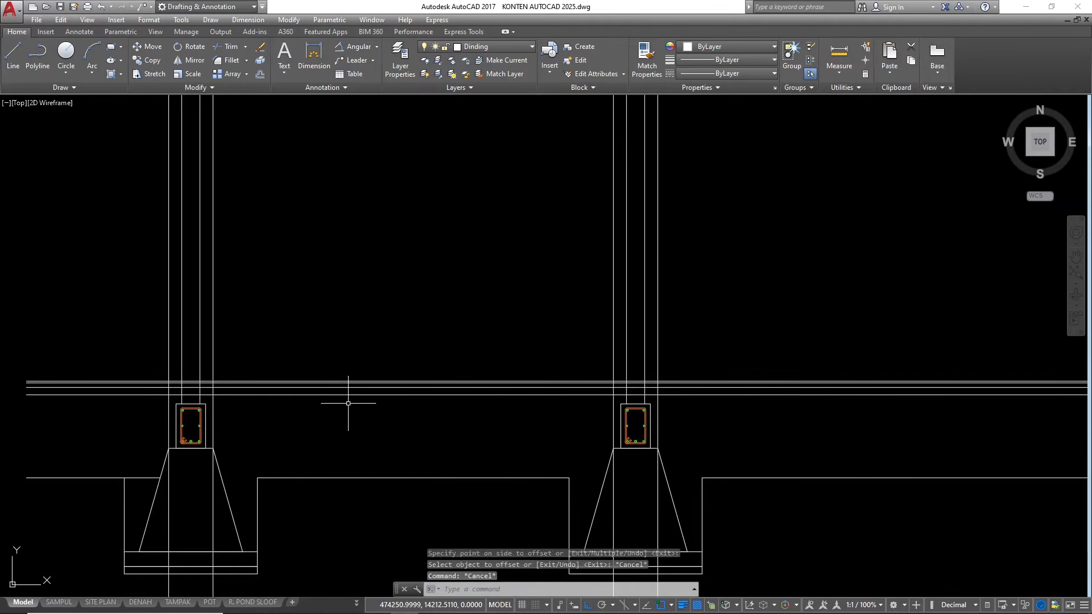
pyautogui.scroll(-5, 474, 386)
pyautogui.scroll(7, 364, 392)
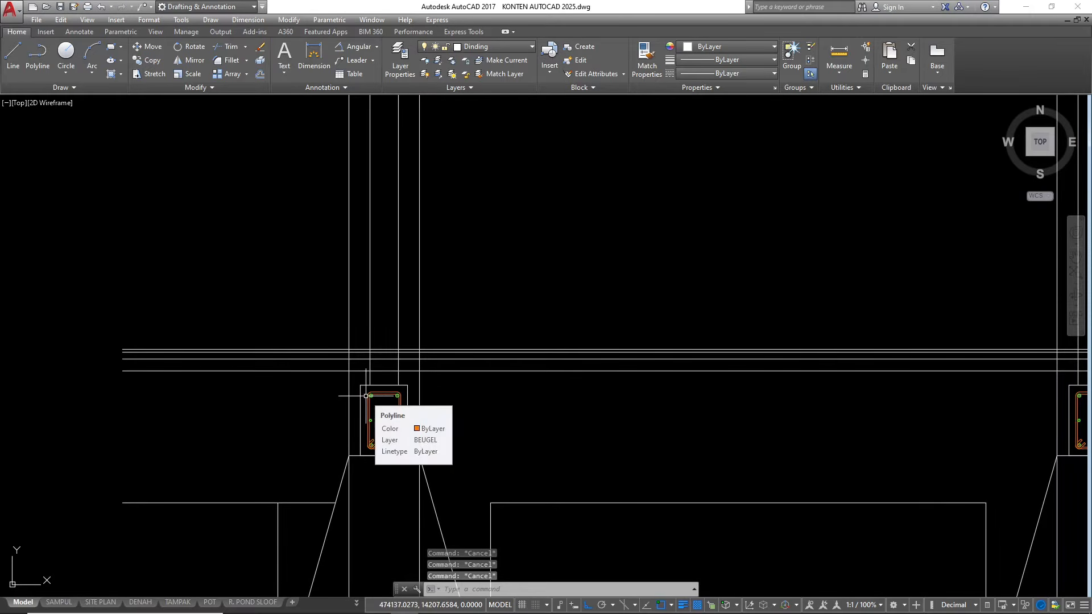
pyautogui.write('tr')
pyautogui.press('Return')
pyautogui.press('Return')
pyautogui.scroll(-1, 392, 377)
pyautogui.press('Escape')
# Trim the first column's room-side face line between the top and bottom floor lines, using those two lines as cutting edges
pyautogui.write('tr')
pyautogui.press('Return')
pyautogui.scroll(3, 428, 361)
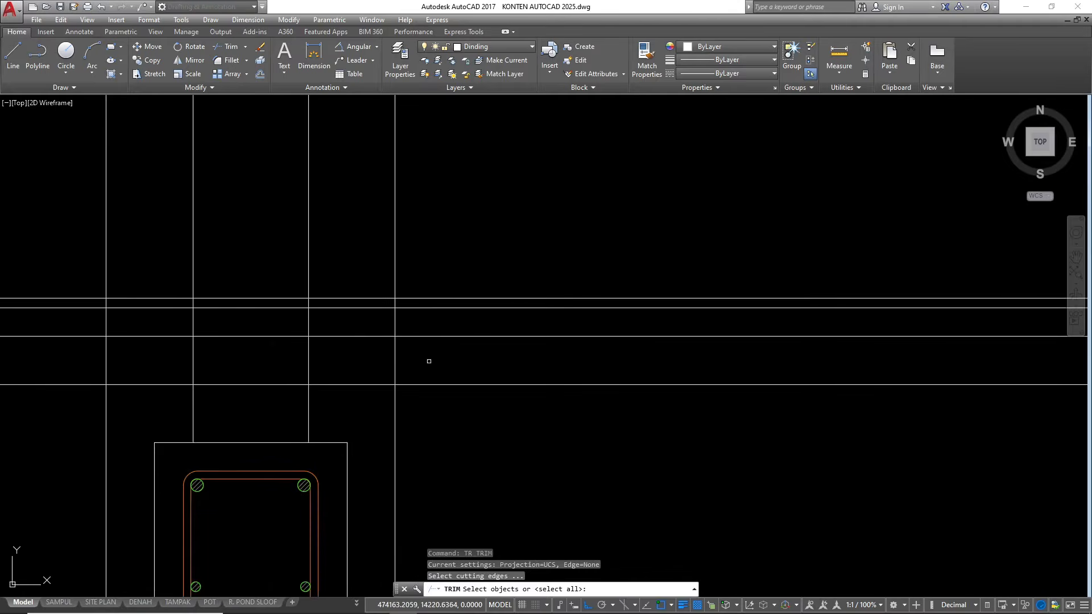
pyautogui.click(425, 297)
pyautogui.click(437, 383)
pyautogui.press('Return')
pyautogui.click(422, 359)
pyautogui.click(377, 354)
# Trim both face lines of the middle column and the room-side face line of the last column within the floor layers
pyautogui.scroll(-3, 377, 353)
pyautogui.scroll(2, 707, 348)
pyautogui.click(701, 352)
pyautogui.click(640, 361)
pyautogui.click(605, 360)
pyautogui.click(573, 364)
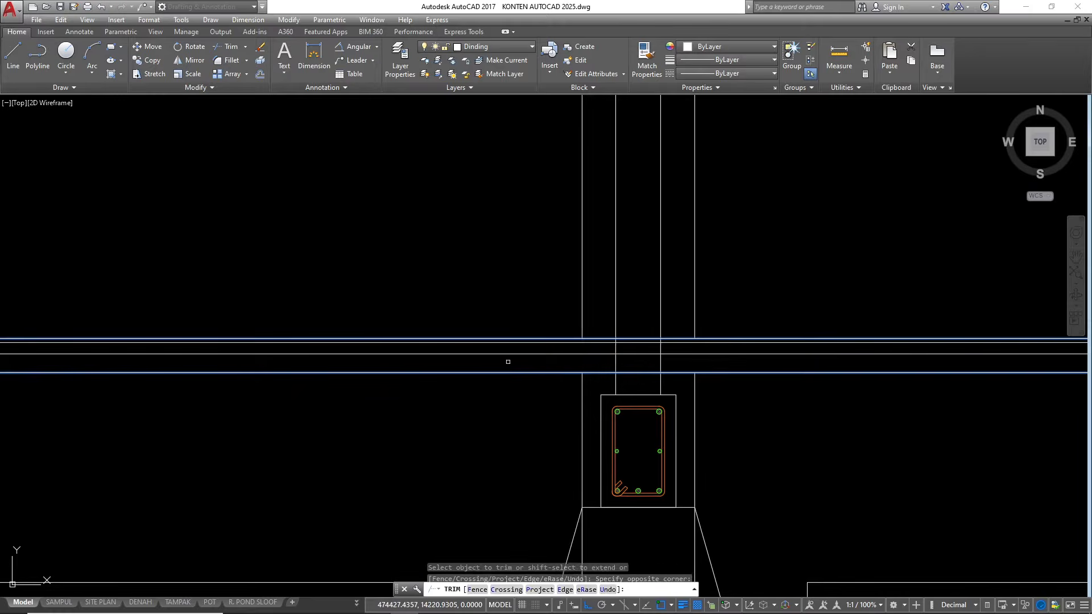
pyautogui.scroll(-2, 475, 371)
pyautogui.scroll(-2, 720, 368)
pyautogui.scroll(5, 781, 316)
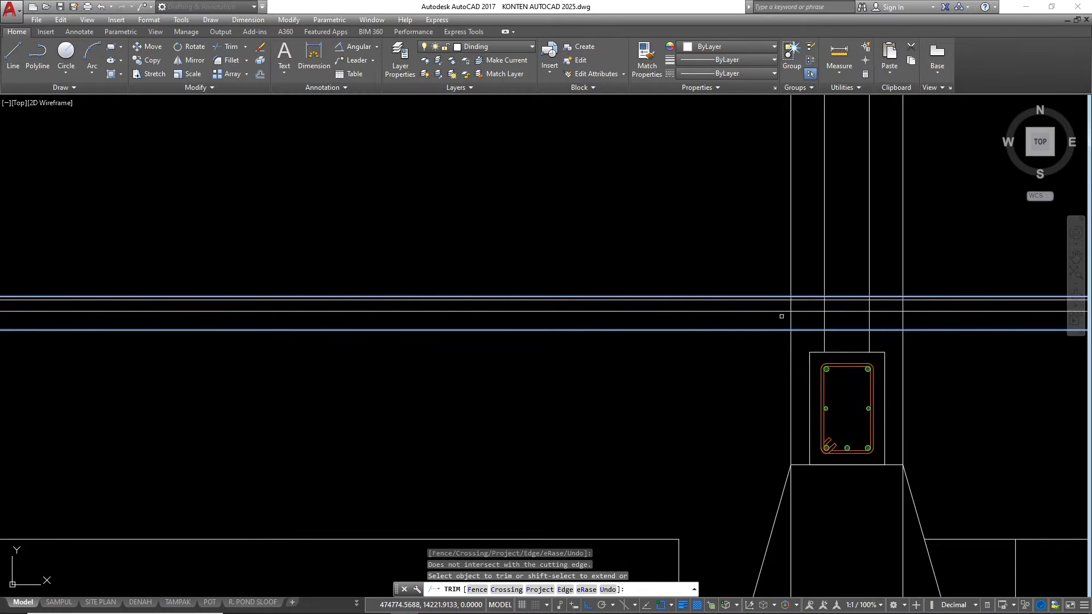
pyautogui.press('space')
# Trim away the floor layer lines between the two inner wall lines at all three columns
pyautogui.scroll(-4, 634, 340)
pyautogui.scroll(6, 727, 336)
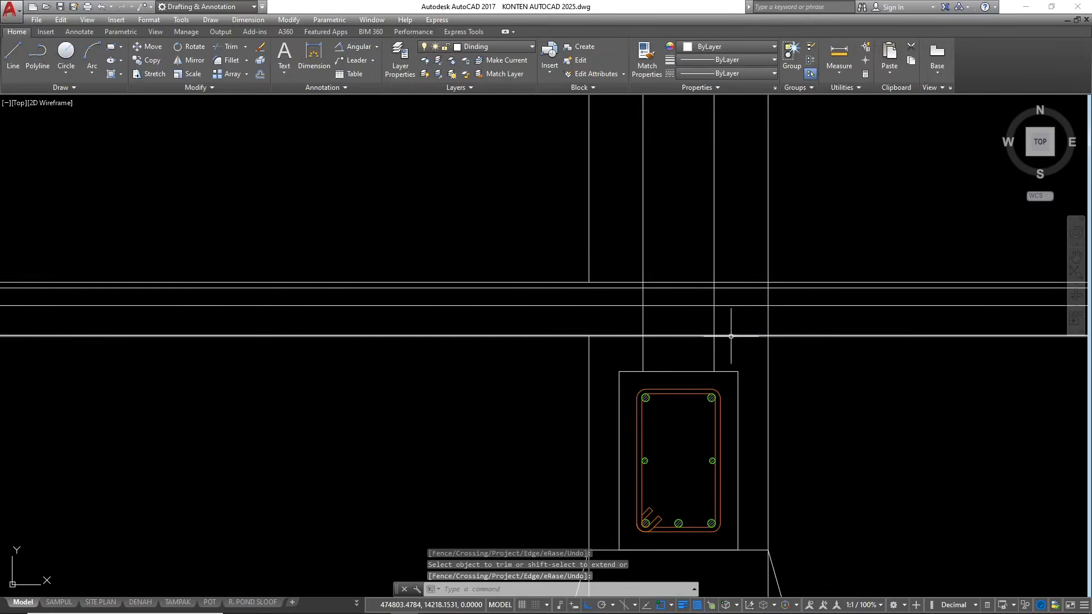
pyautogui.press('space')
pyautogui.press('space')
pyautogui.click(685, 350)
pyautogui.click(664, 230)
pyautogui.scroll(-4, 648, 336)
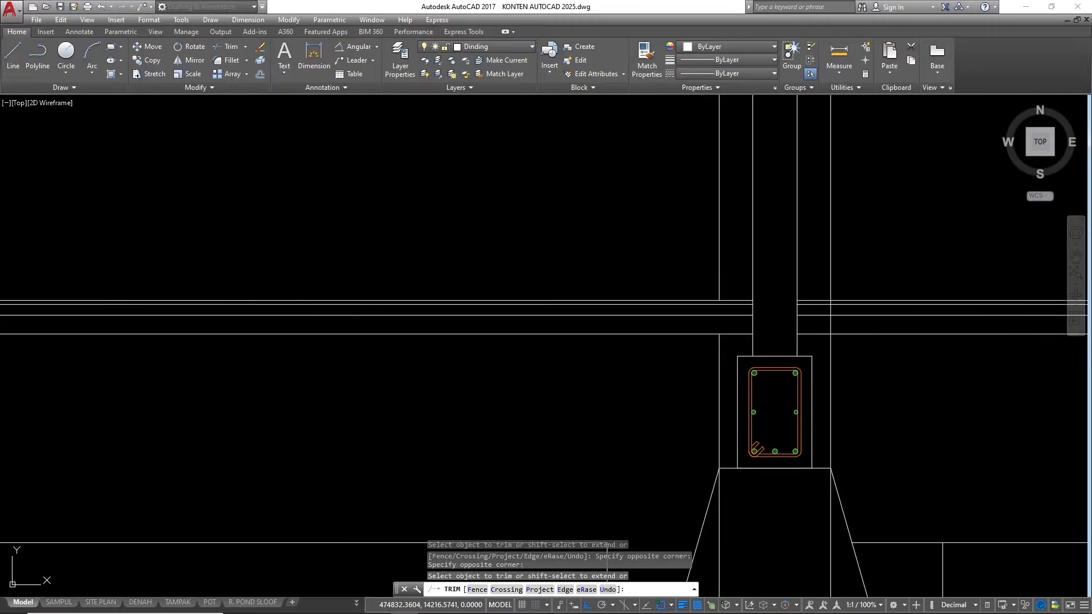
pyautogui.scroll(5, 575, 334)
pyautogui.click(549, 293)
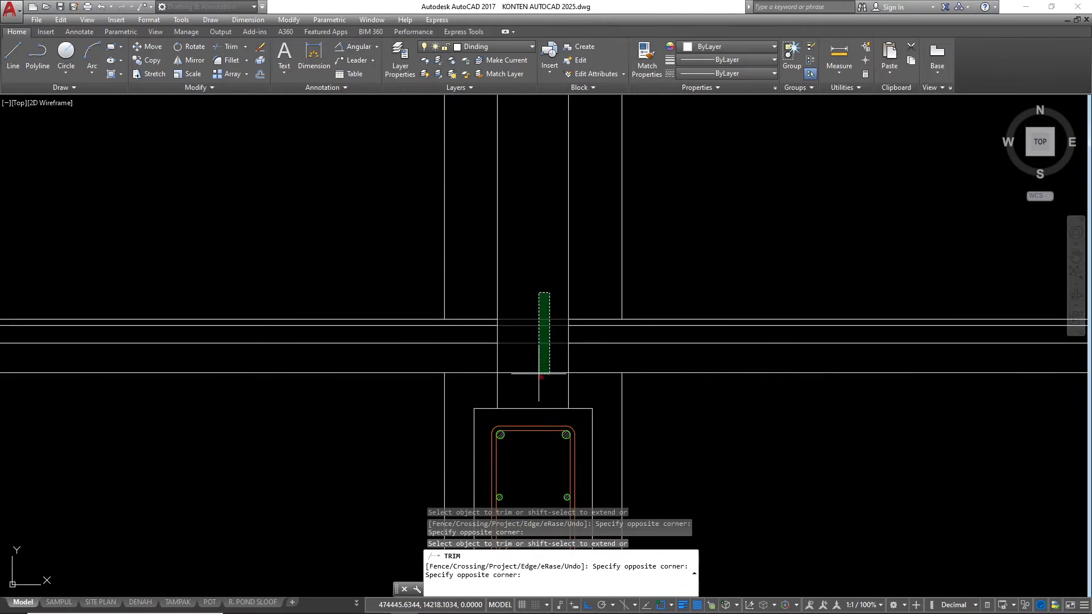
pyautogui.scroll(-4, 818, 336)
pyautogui.scroll(4, 532, 359)
pyautogui.click(672, 246)
pyautogui.press('Escape')
pyautogui.press('Escape')
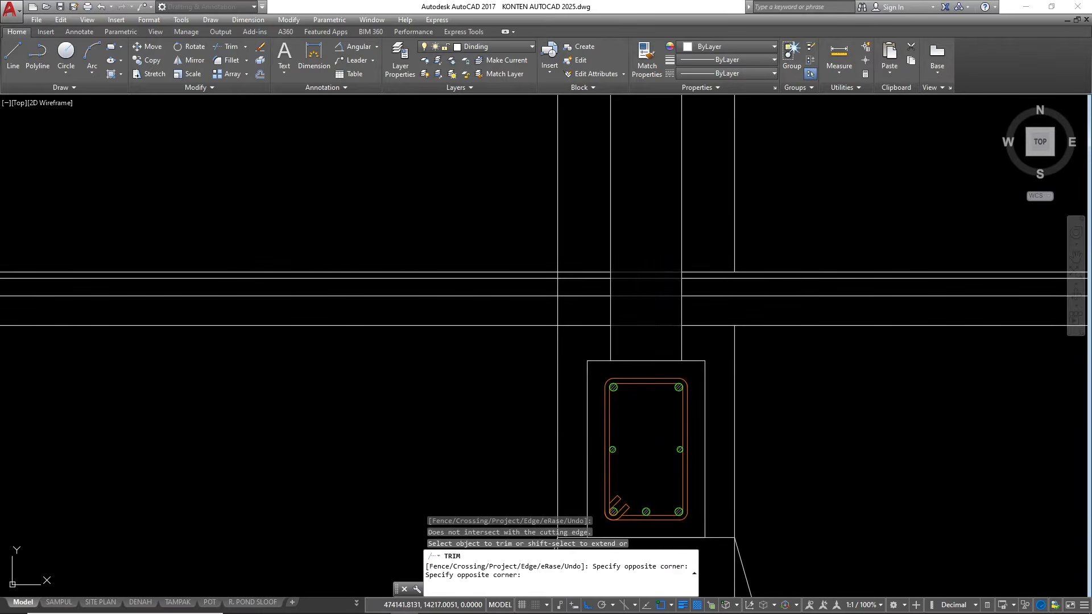
# Erase the leftover floor layer lines on the outer sides of the first and last columns
pyautogui.scroll(-4, 408, 350)
pyautogui.click(490, 373)
pyautogui.click(237, 308)
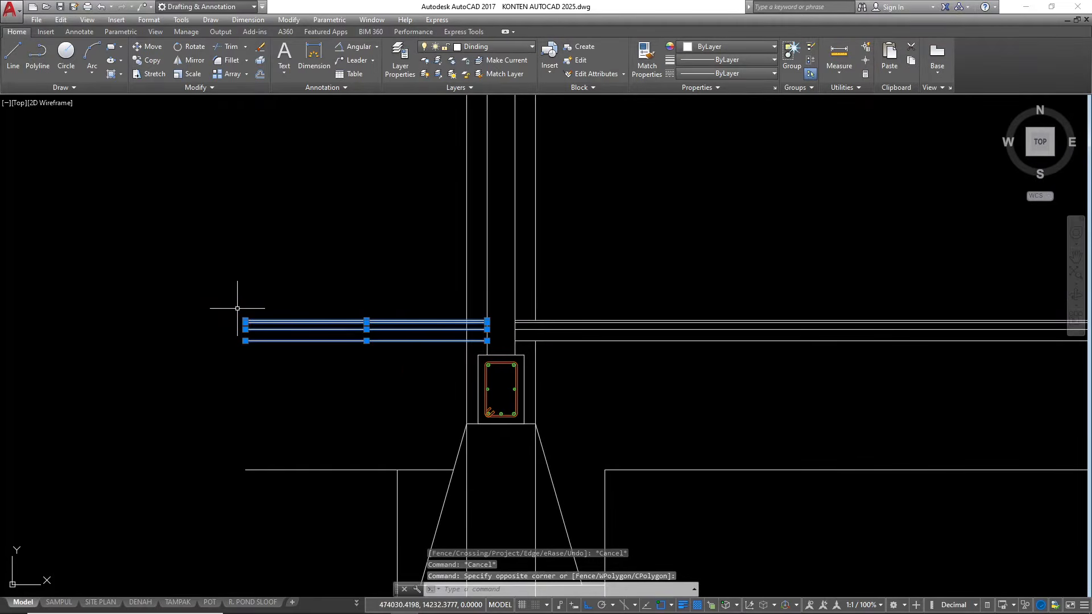
pyautogui.scroll(-4, 237, 308)
pyautogui.write('e')
pyautogui.press('Return')
pyautogui.click(987, 300)
pyautogui.write('e')
pyautogui.press('Return')
pyautogui.scroll(-2, 480, 351)
pyautogui.scroll(2, 545, 345)
pyautogui.scroll(3, 545, 344)
pyautogui.scroll(-3, 524, 341)
pyautogui.scroll(4, 446, 312)
pyautogui.scroll(-8, 400, 311)
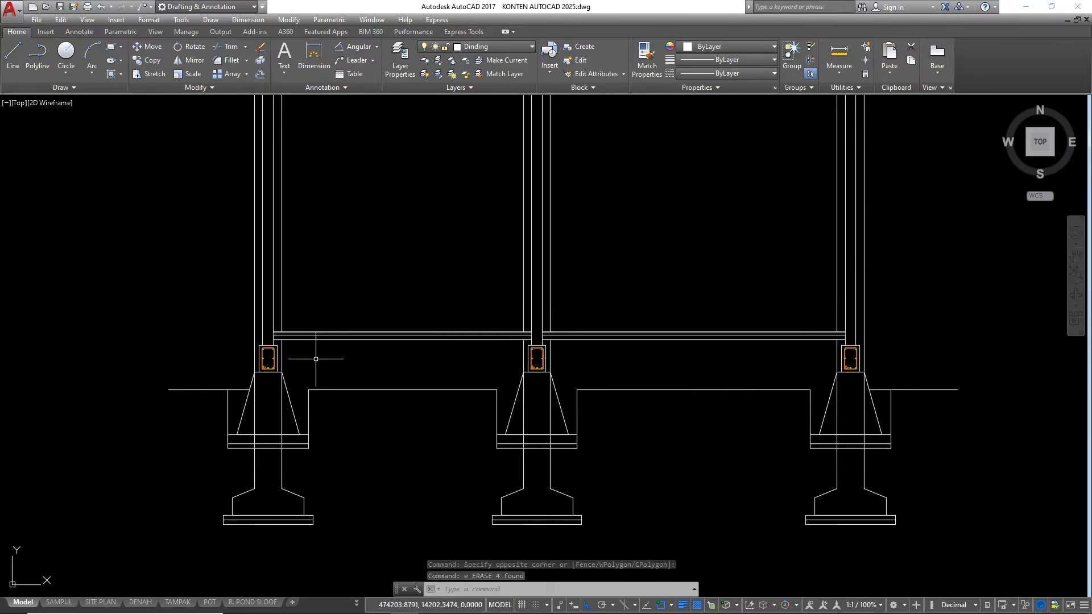
pyautogui.scroll(7, 438, 347)
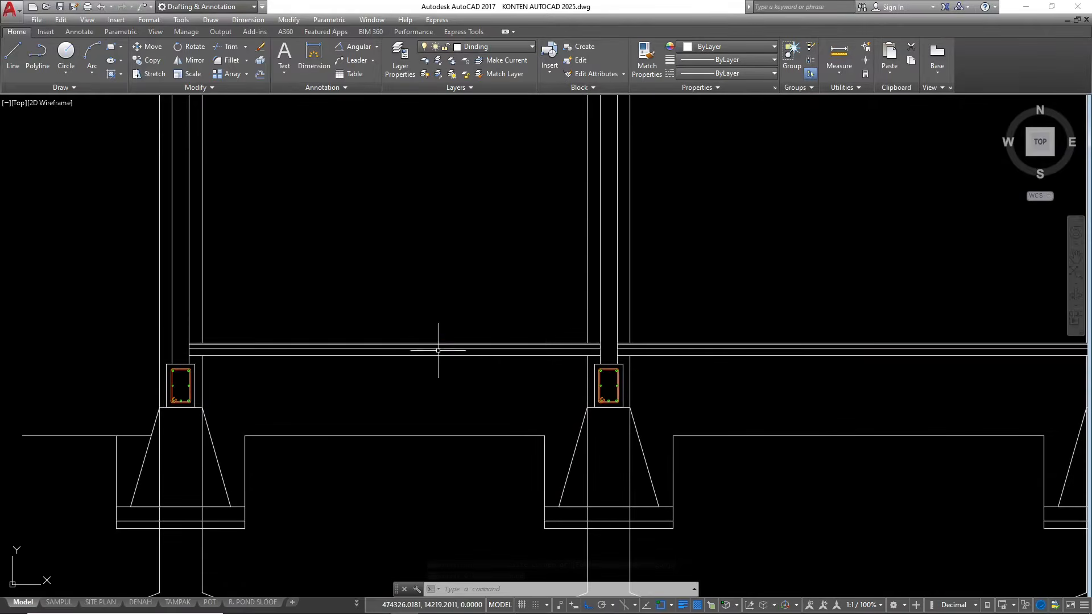
pyautogui.click(432, 331)
pyautogui.click(421, 308)
pyautogui.scroll(-5, 420, 308)
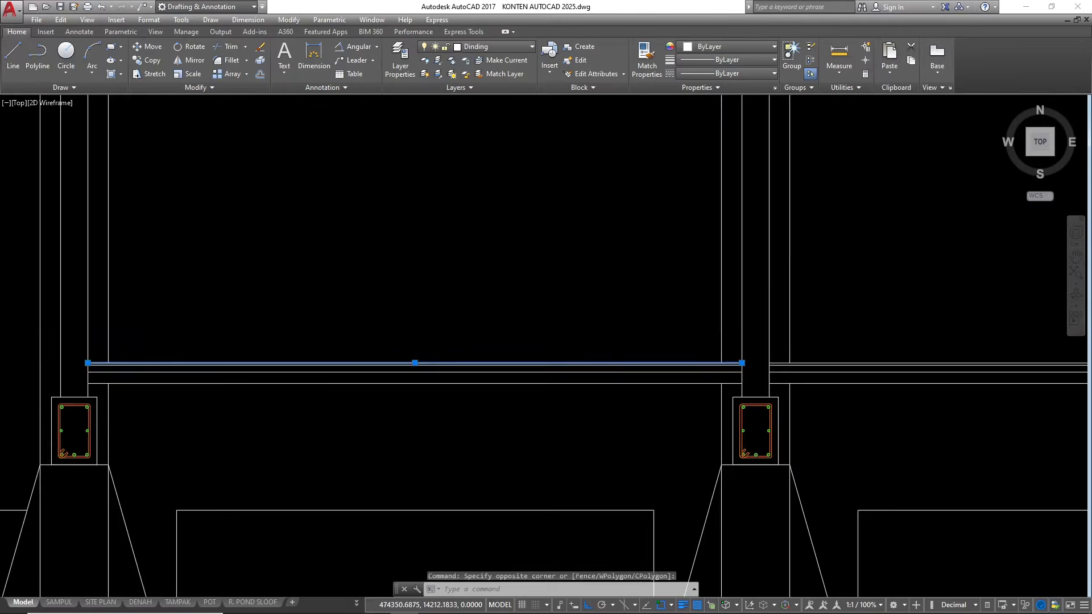
pyautogui.press('Escape')
pyautogui.press('Escape')
pyautogui.press('Escape')
# Examine the room floor levels along section line A–A on the upper floor plan
pyautogui.scroll(-10, 500, 301)
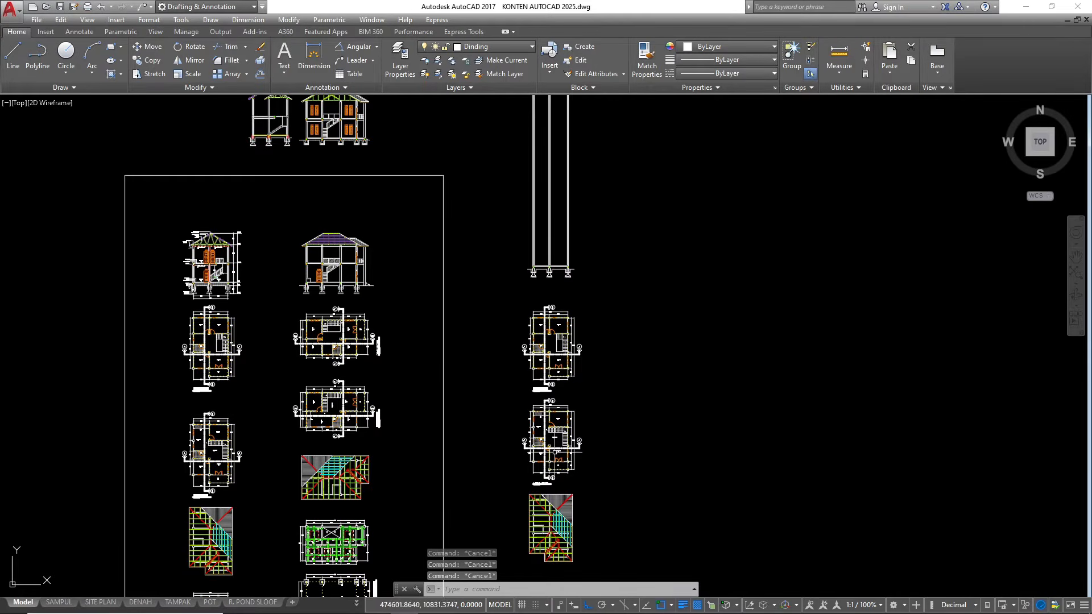
pyautogui.scroll(4, 591, 252)
pyautogui.scroll(-3, 591, 253)
pyautogui.scroll(9, 590, 252)
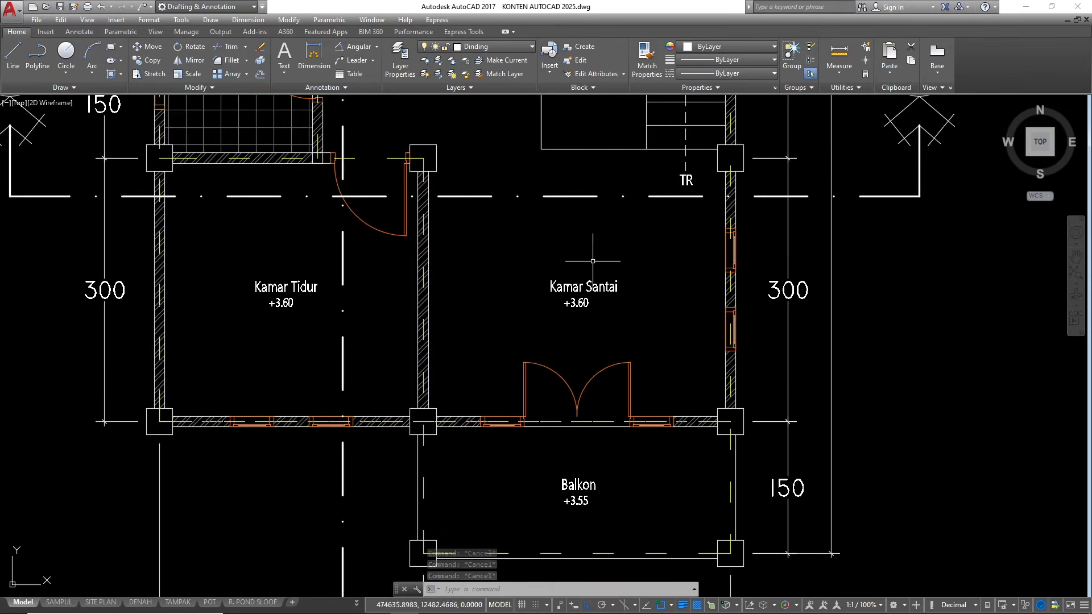
pyautogui.scroll(4, 589, 302)
pyautogui.scroll(-12, 564, 326)
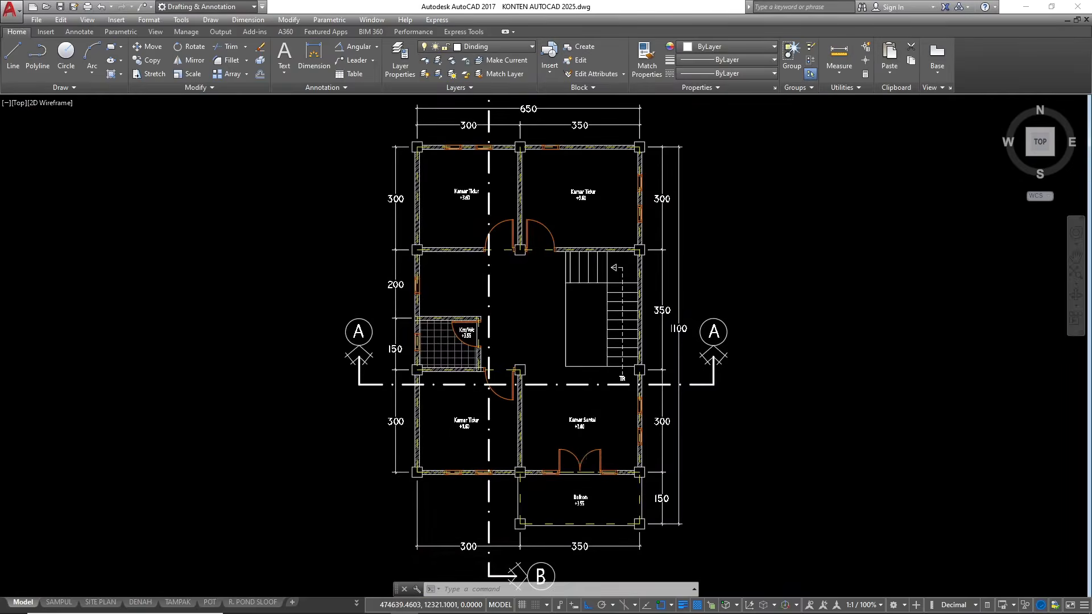
# Offset the top floor line of the first bay 360 upward to mark the upper floor level
pyautogui.scroll(10, 551, 437)
pyautogui.scroll(6, 551, 437)
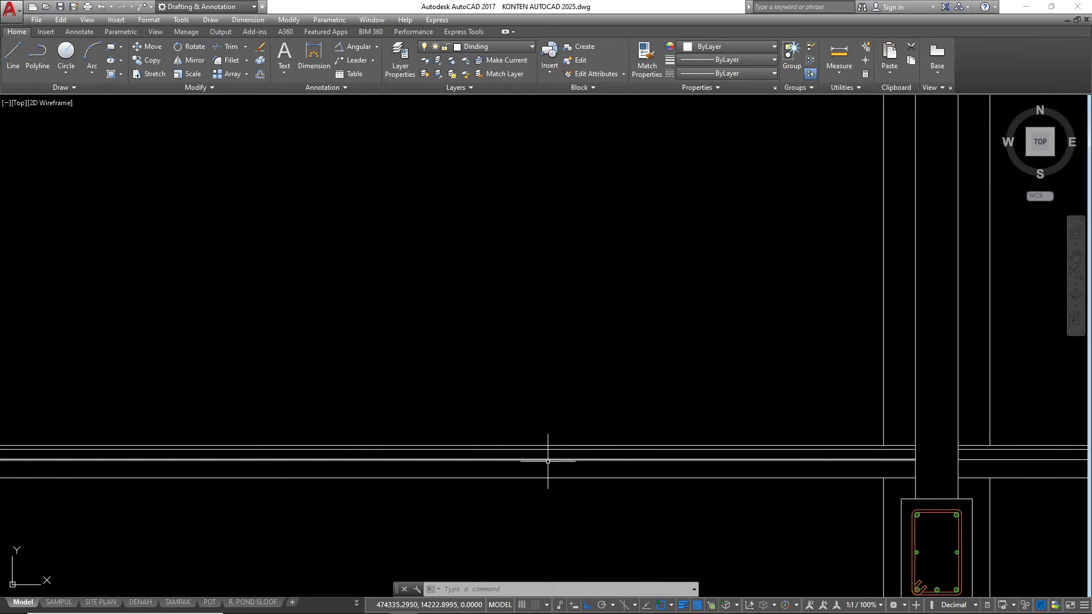
pyautogui.click(535, 446)
pyautogui.write('o')
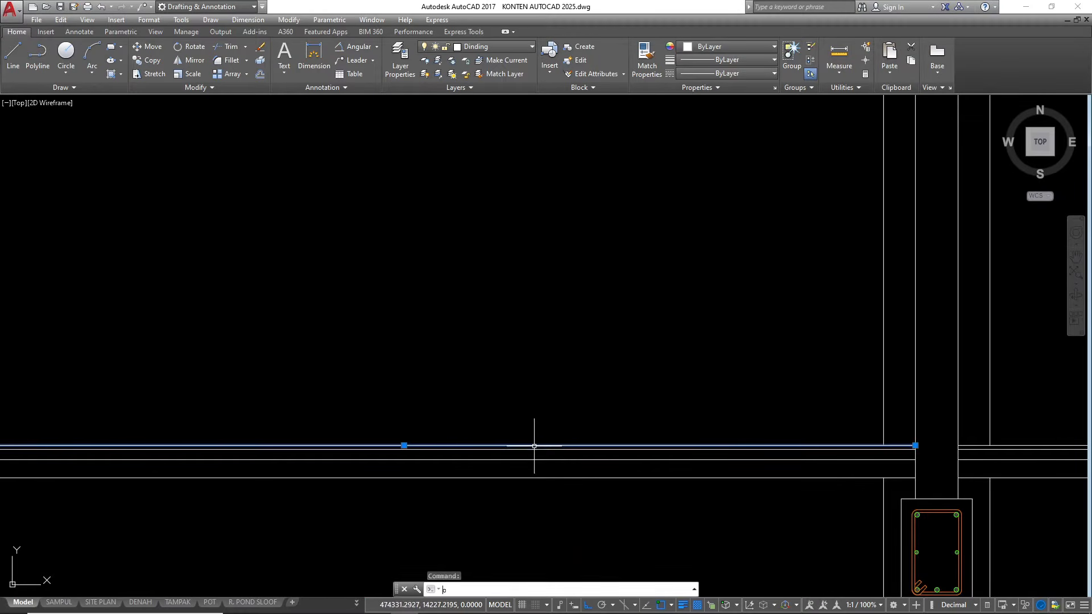
pyautogui.press('Return')
pyautogui.press('Return')
pyautogui.click(531, 285)
pyautogui.scroll(-8, 520, 438)
pyautogui.scroll(4, 520, 288)
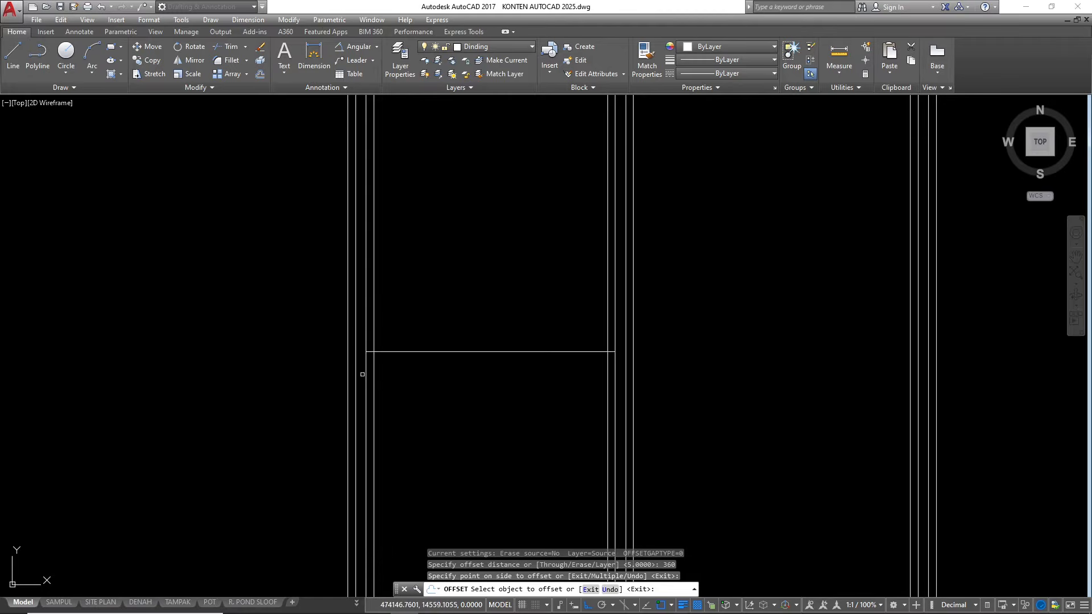
pyautogui.scroll(2, 359, 365)
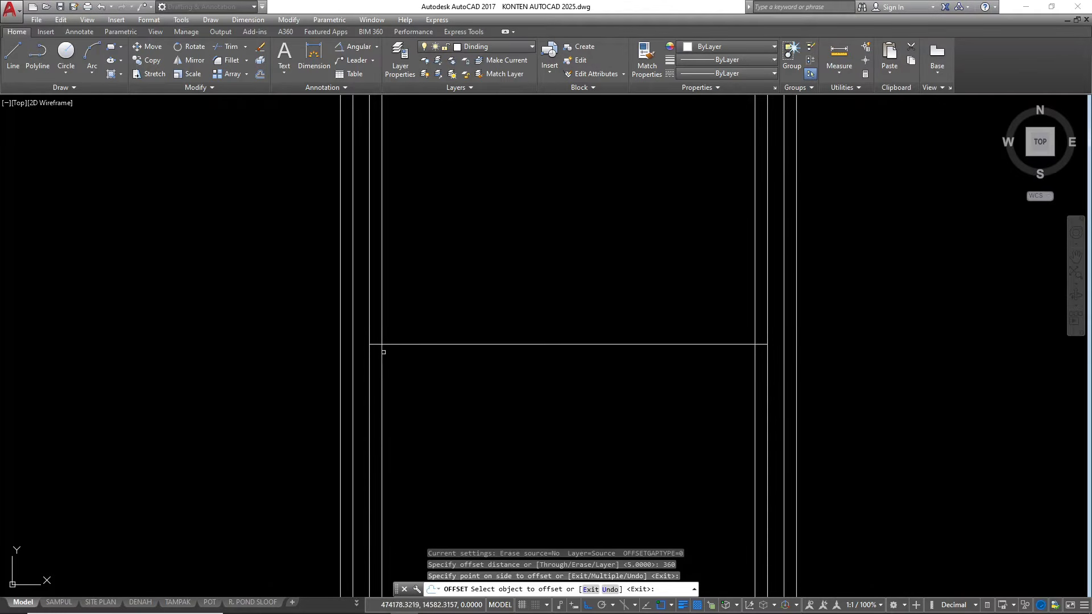
pyautogui.scroll(-2, 373, 352)
pyautogui.press('Escape')
# Stretch both ends of the upper floor level line horizontally past the outer faces of the first and last columns
pyautogui.click(387, 348)
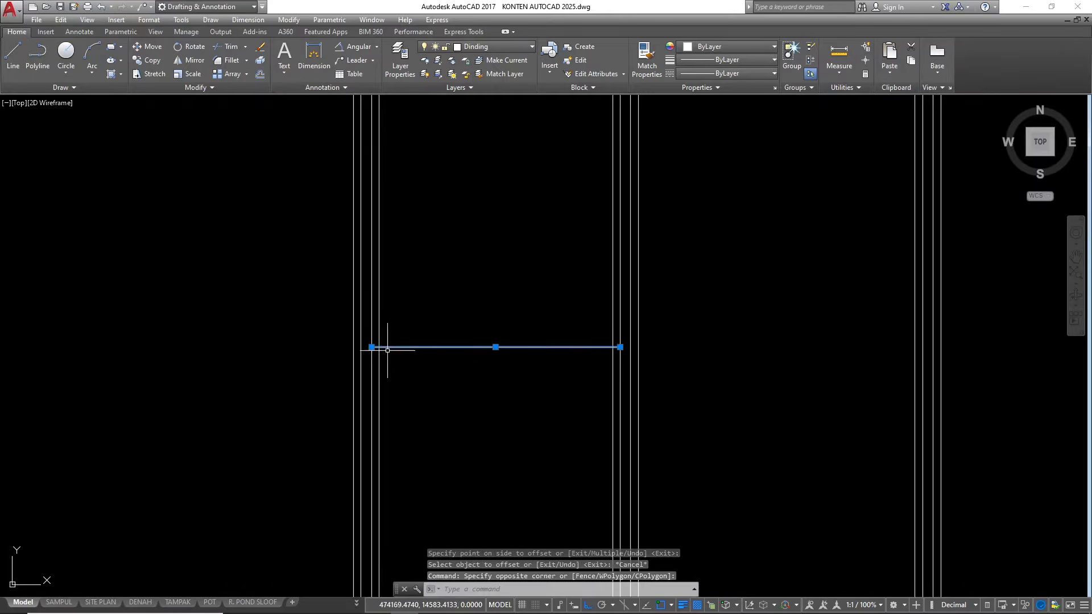
pyautogui.click(372, 347)
pyautogui.click(321, 347)
pyautogui.scroll(-2, 358, 352)
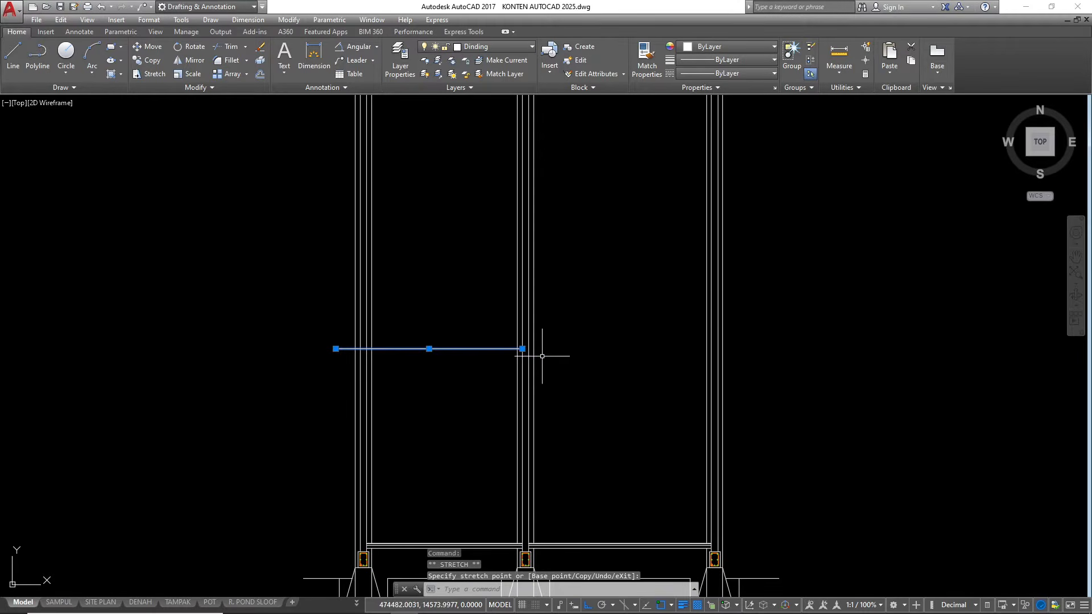
pyautogui.click(753, 353)
pyautogui.press('Escape')
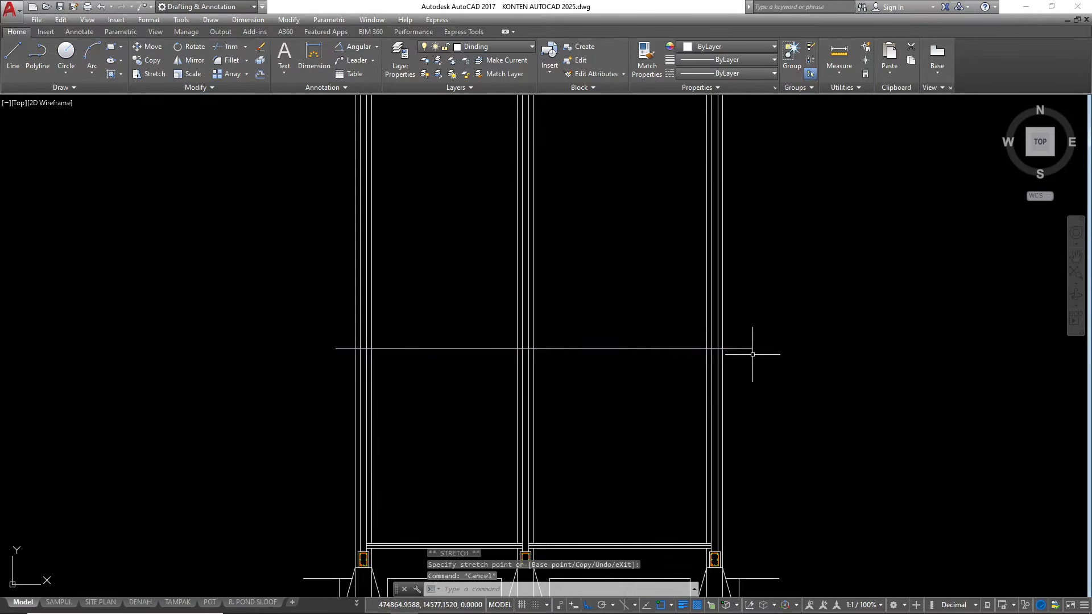
pyautogui.scroll(-2, 455, 335)
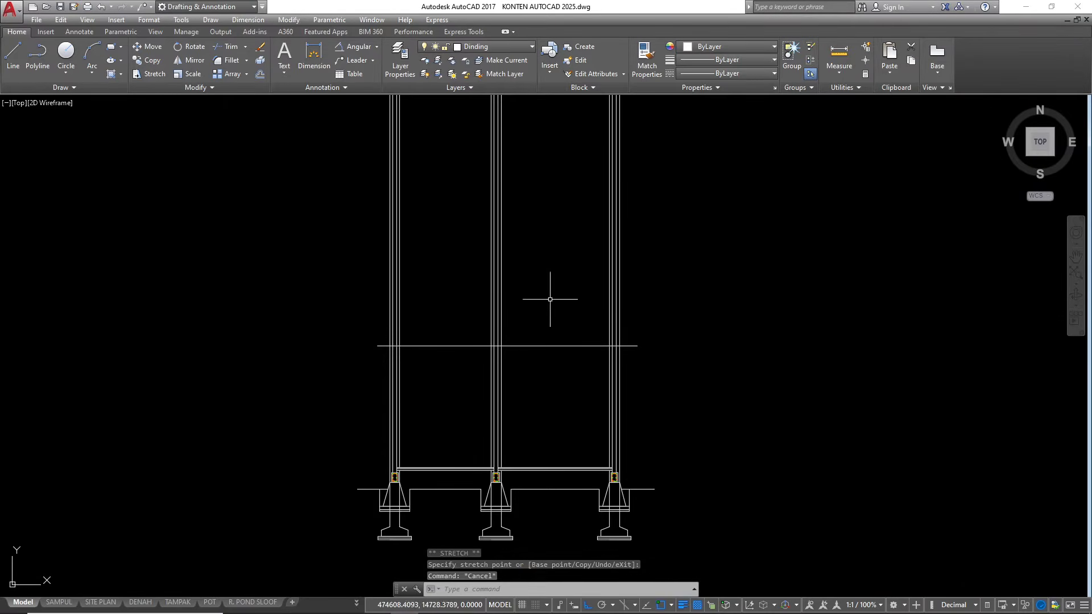
pyautogui.scroll(4, 396, 446)
pyautogui.scroll(2, 397, 446)
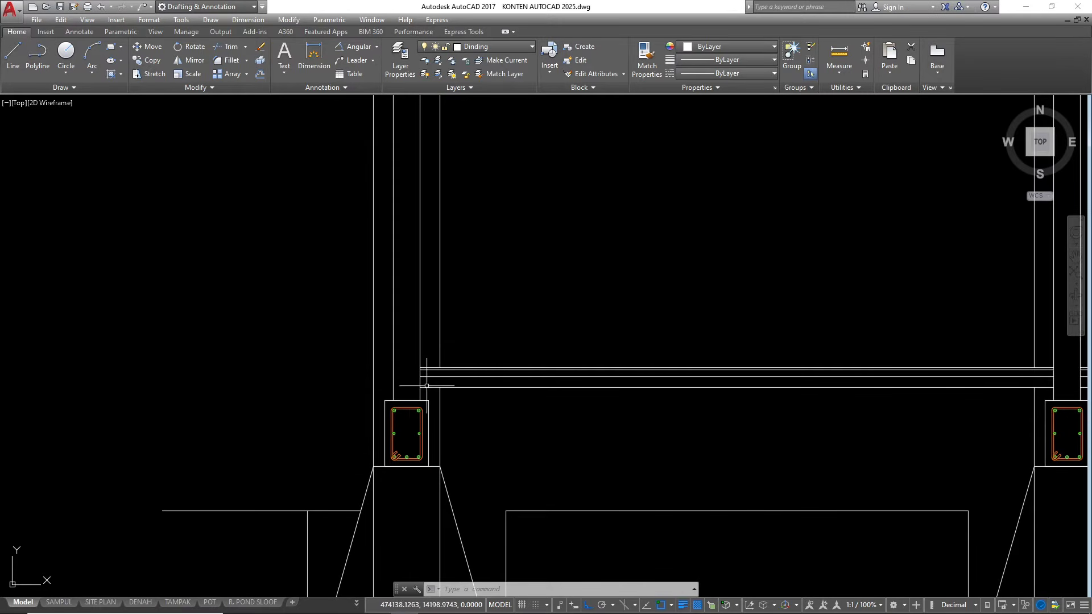
pyautogui.scroll(-2, 491, 520)
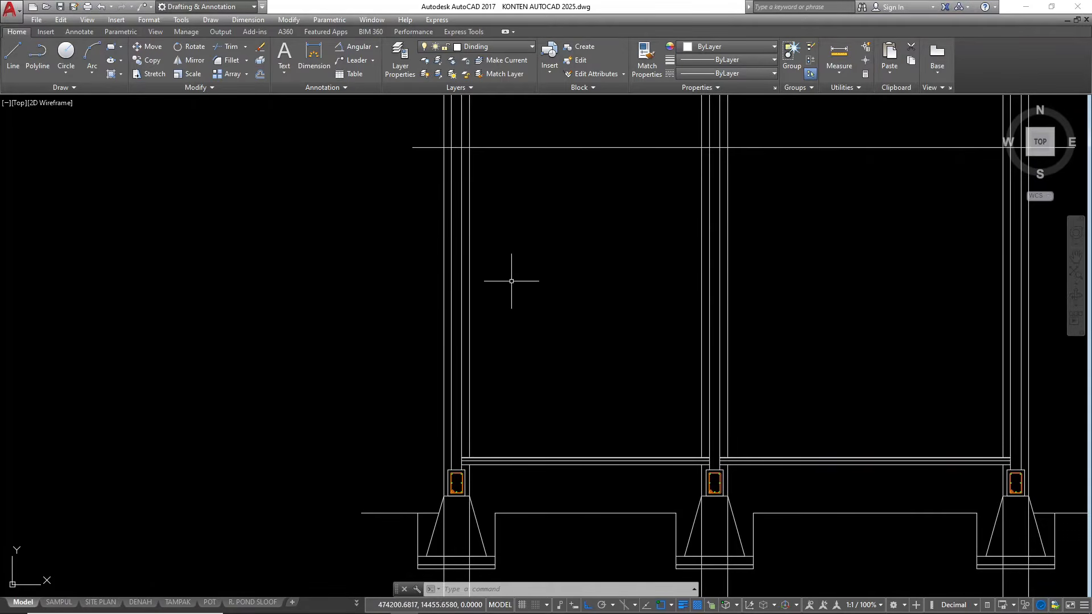
pyautogui.scroll(4, 714, 506)
pyautogui.scroll(-4, 601, 479)
pyautogui.scroll(1, 577, 456)
pyautogui.scroll(-3, 487, 458)
pyautogui.scroll(1, 624, 491)
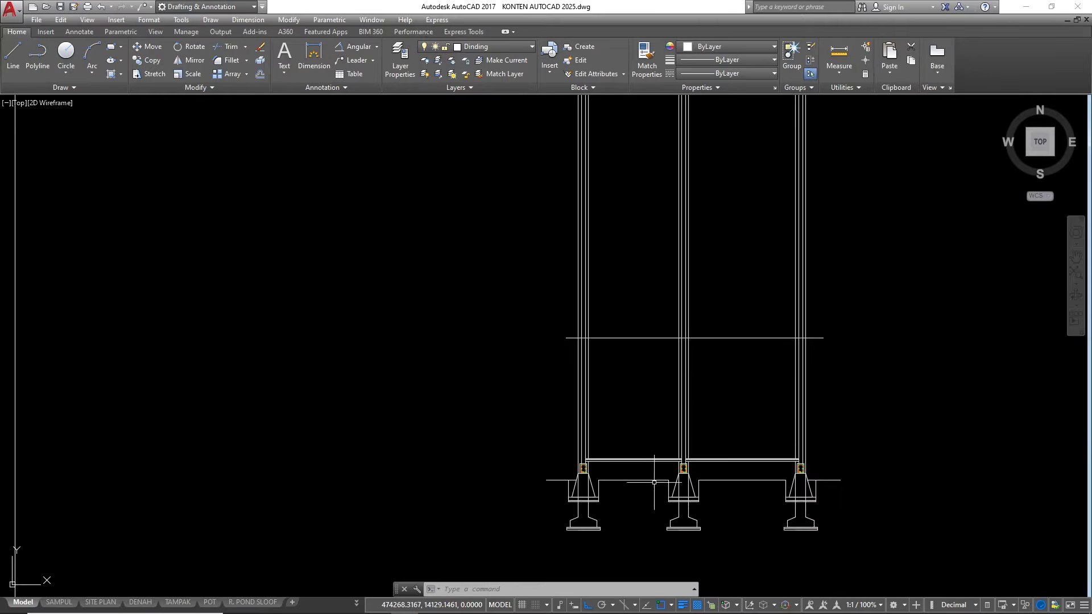
# Copy the reinforced floor beam section from the finished reference section to the first column, its top on the upper floor level line
pyautogui.scroll(-4, 494, 480)
pyautogui.scroll(-4, 604, 432)
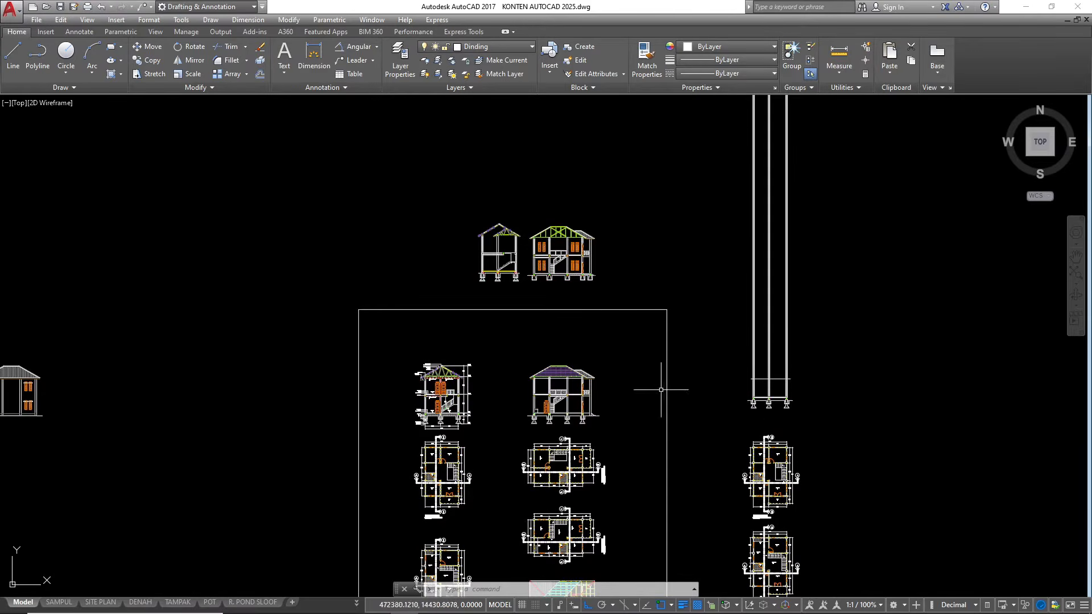
pyautogui.scroll(2, 750, 389)
pyautogui.scroll(-2, 840, 324)
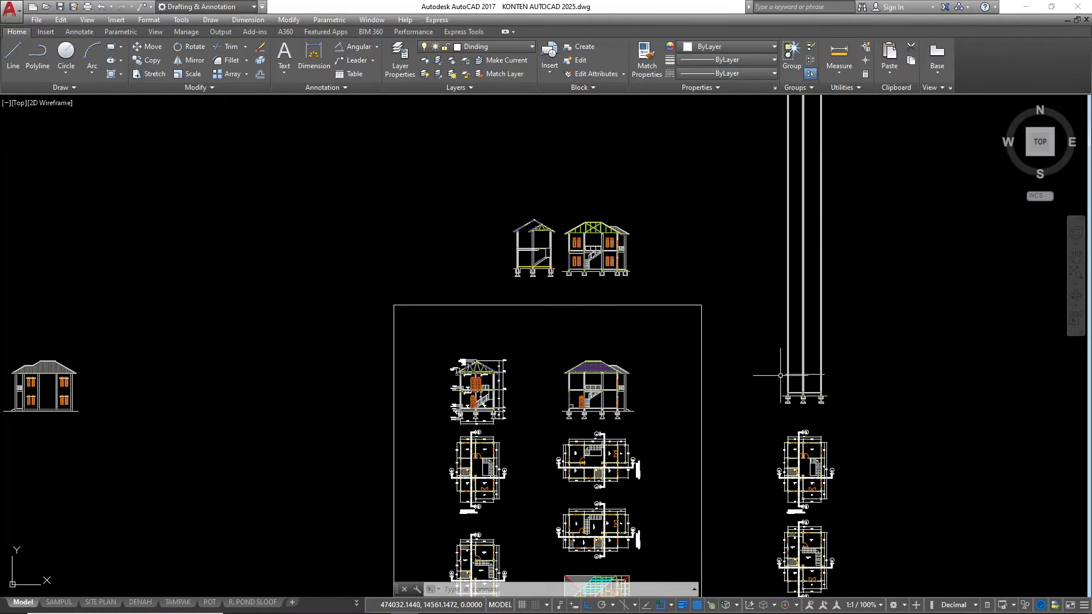
pyautogui.scroll(15, 450, 425)
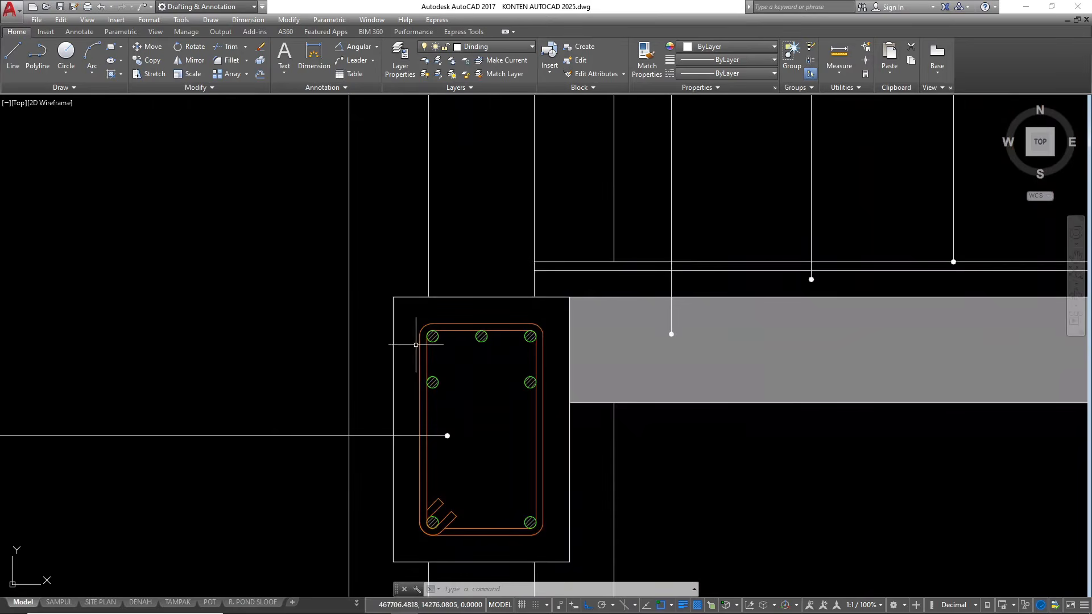
pyautogui.click(381, 279)
pyautogui.scroll(-4, 415, 286)
pyautogui.click(481, 404)
pyautogui.write('co')
pyautogui.press('Return')
pyautogui.scroll(4, 431, 310)
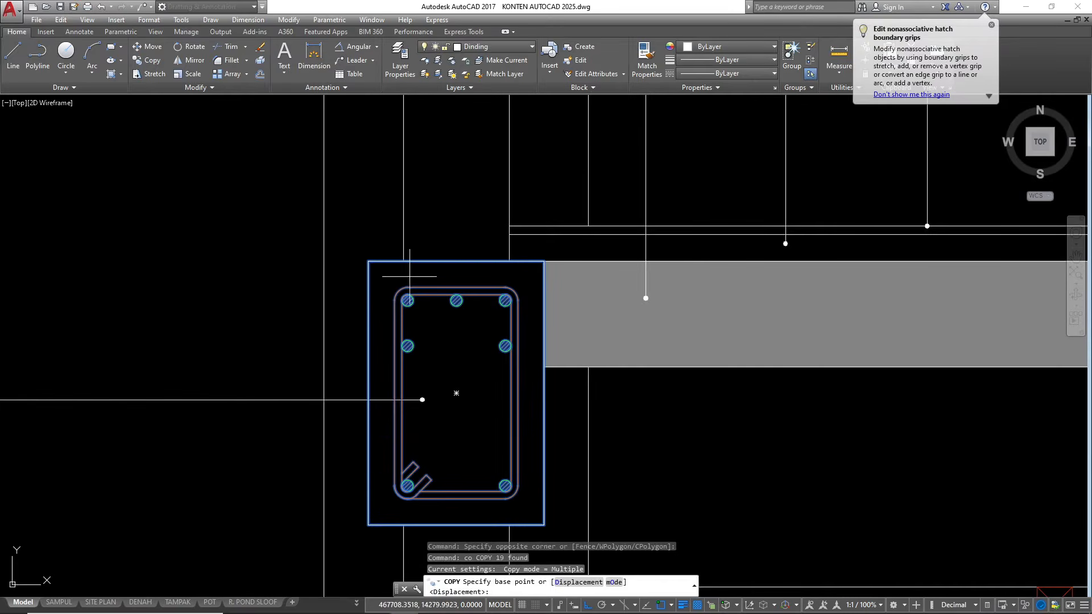
pyautogui.click(403, 261)
pyautogui.scroll(-10, 356, 348)
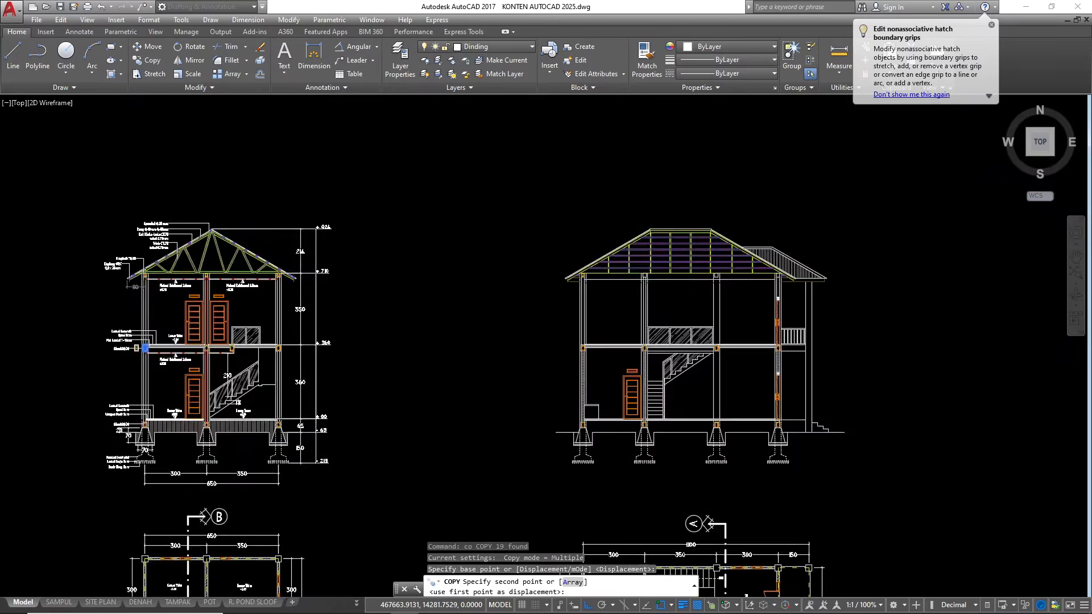
pyautogui.scroll(-3, 355, 348)
pyautogui.scroll(10, 455, 369)
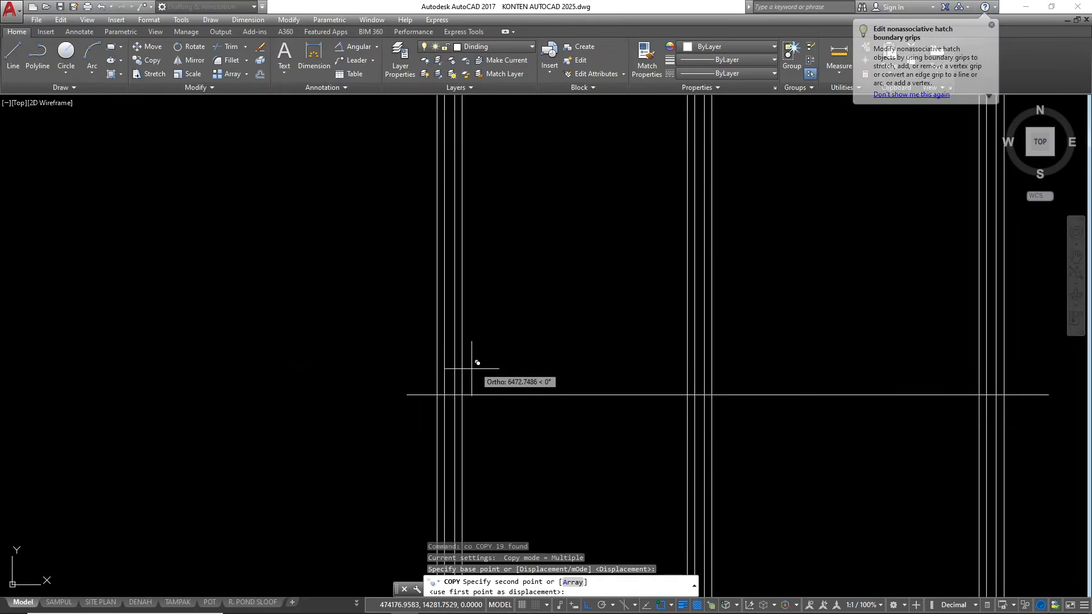
pyautogui.scroll(2, 450, 400)
pyautogui.click(462, 303)
# Place further copies of the floor beam section at the middle and last columns, aligned with the upper floor level line
pyautogui.scroll(-4, 254, 328)
pyautogui.scroll(-2, 547, 390)
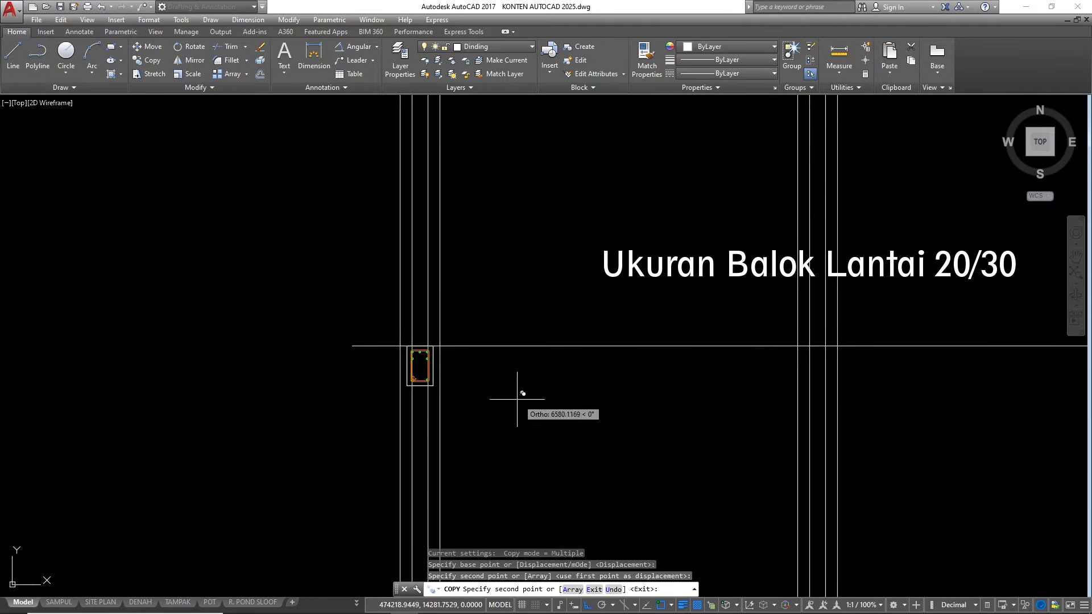
pyautogui.scroll(4, 827, 365)
pyautogui.click(788, 322)
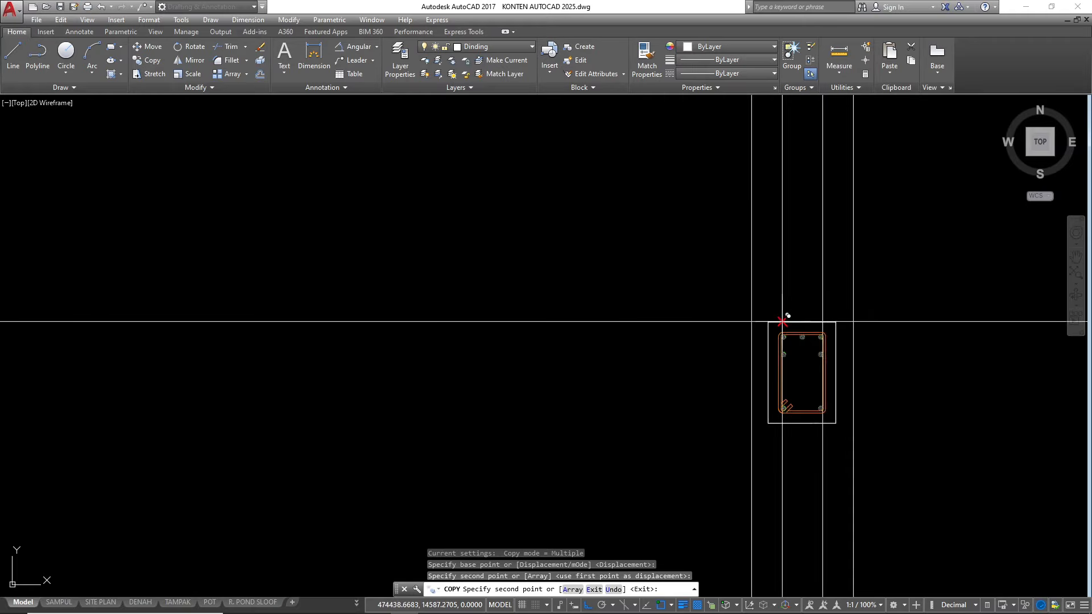
pyautogui.scroll(-5, 383, 342)
pyautogui.scroll(5, 762, 348)
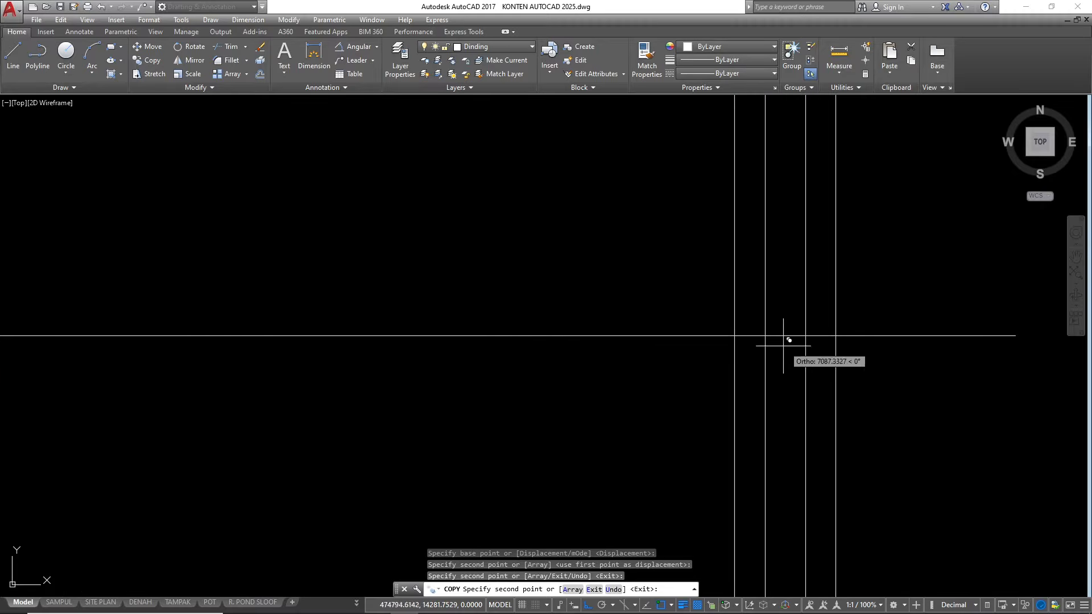
pyautogui.click(776, 337)
pyautogui.scroll(-5, 682, 398)
pyautogui.press('Escape')
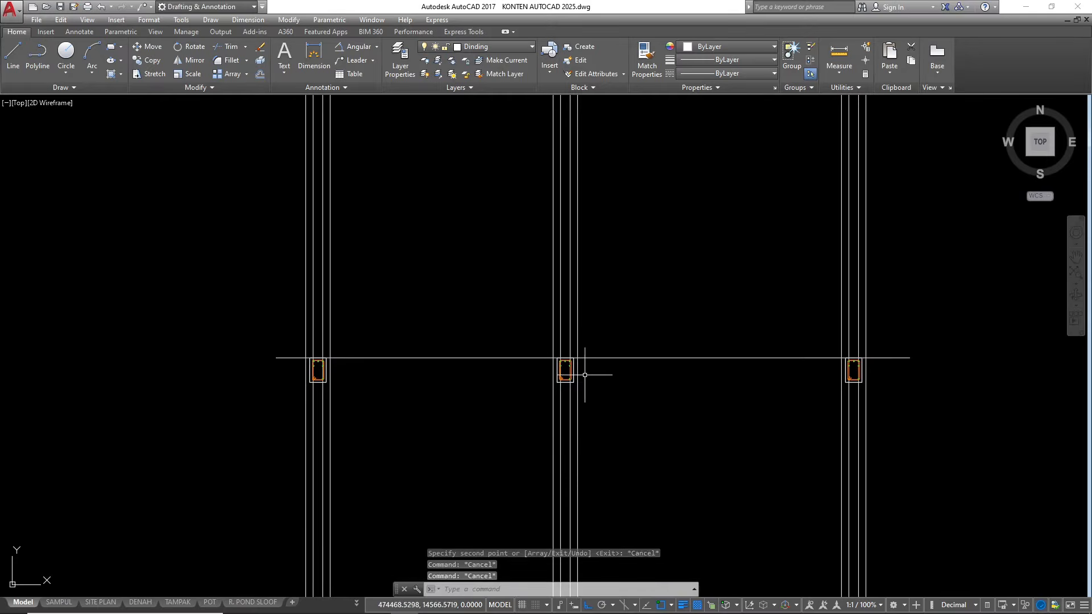
# Trim the inner column lines that run through the floor beam at the middle column
pyautogui.scroll(5, 563, 364)
pyautogui.write('tr')
pyautogui.press('Return')
pyautogui.press('Return')
pyautogui.scroll(4, 565, 353)
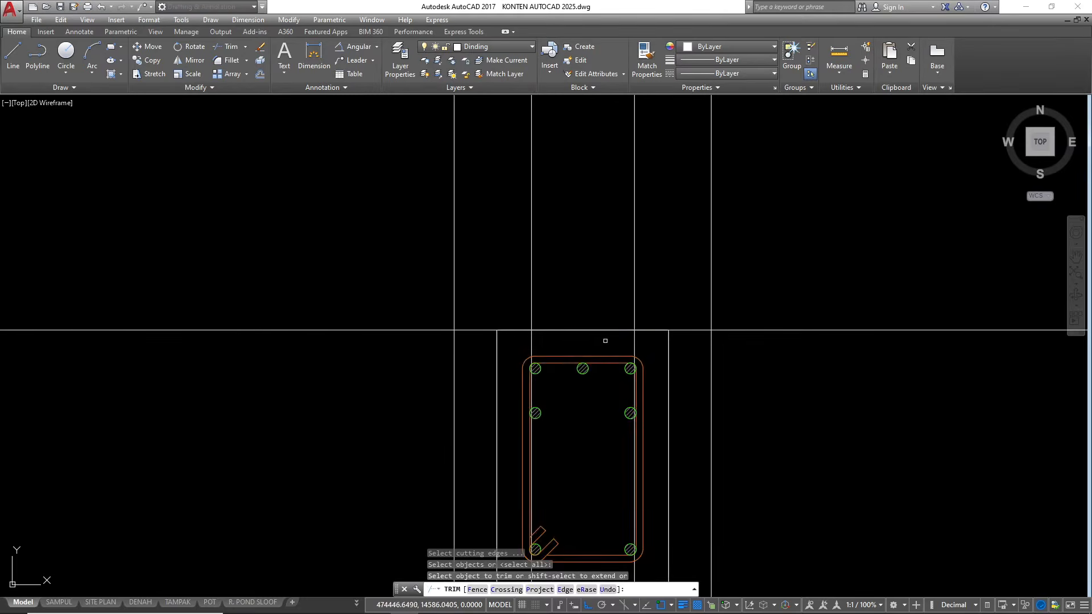
pyautogui.press('Escape')
pyautogui.press('Return')
pyautogui.click(670, 370)
pyautogui.click(646, 345)
pyautogui.press('Return')
pyautogui.click(647, 343)
pyautogui.press('Escape')
# Trim the inner column lines inside the first column's floor beam, using the beam outline as cutting edge
pyautogui.scroll(-9, 745, 287)
pyautogui.scroll(9, 722, 301)
pyautogui.scroll(-8, 830, 319)
pyautogui.press('Return')
pyautogui.scroll(6, 421, 303)
pyautogui.click(476, 342)
pyautogui.click(480, 332)
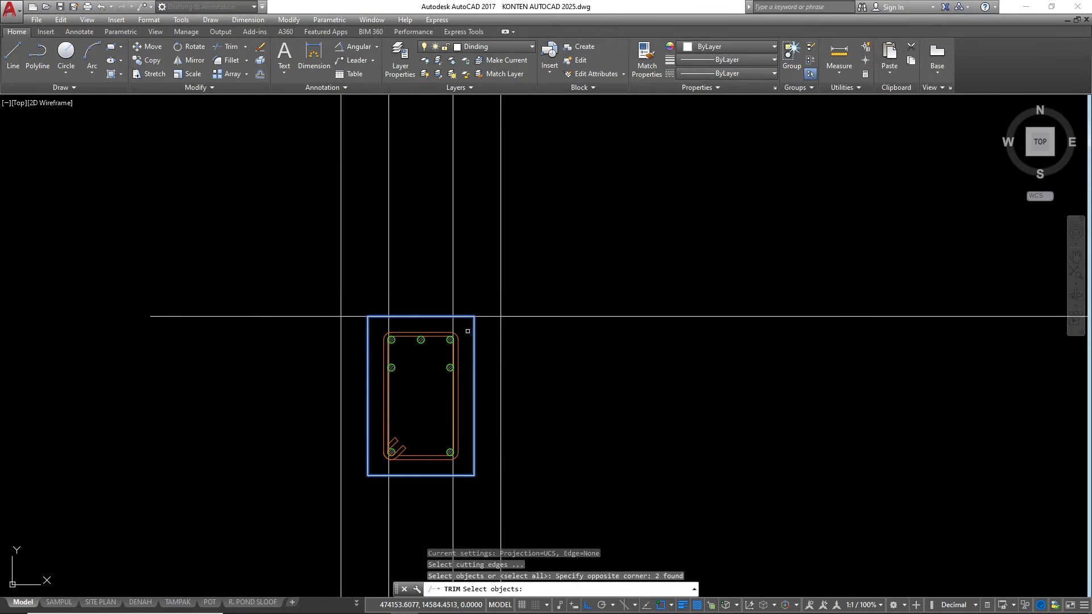
pyautogui.press('Return')
pyautogui.click(461, 328)
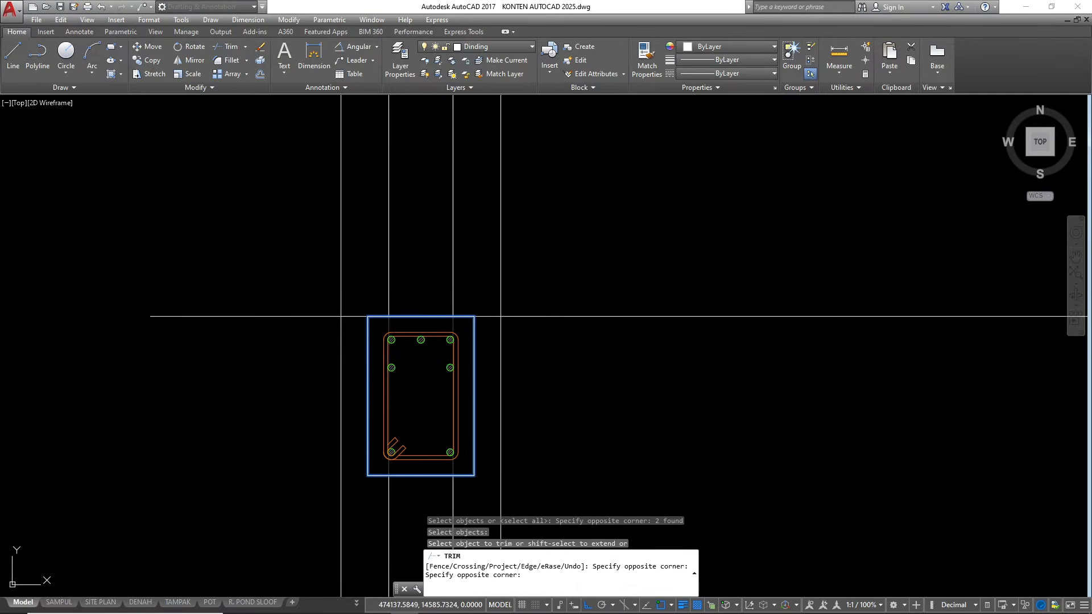
pyautogui.scroll(-10, 336, 320)
pyautogui.click(637, 321)
pyautogui.press('Return')
# Trim the inner column lines inside the last column's floor beam, using the beam outline as cutting edge
pyautogui.scroll(8, 674, 324)
pyautogui.press('Return')
pyautogui.click(679, 331)
pyautogui.scroll(6, 671, 312)
pyautogui.press('Return')
pyautogui.click(705, 323)
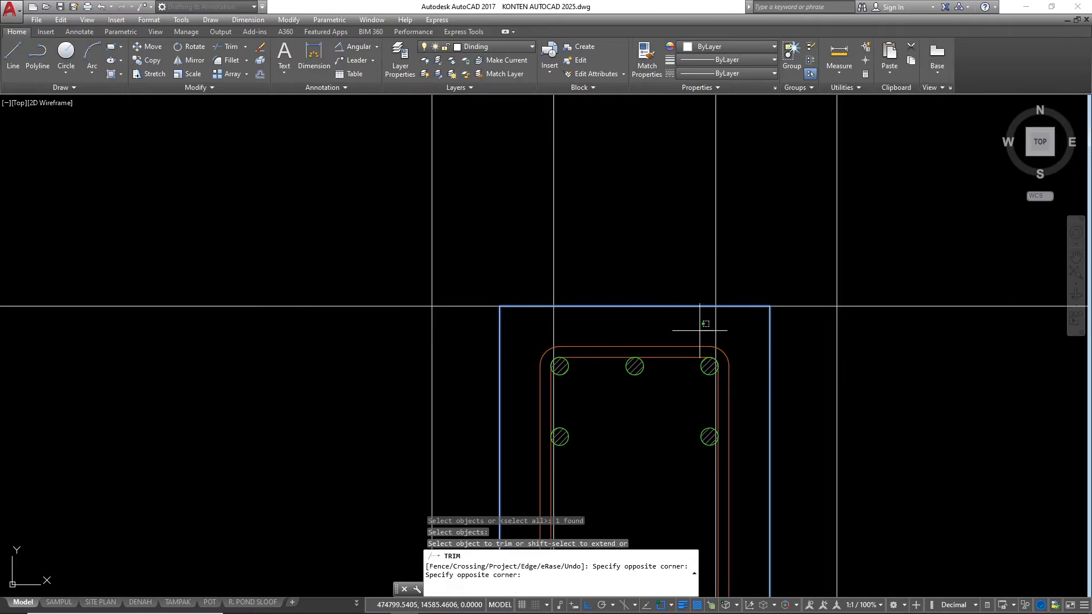
pyautogui.click(524, 325)
pyautogui.click(725, 332)
pyautogui.click(691, 315)
pyautogui.press('Return')
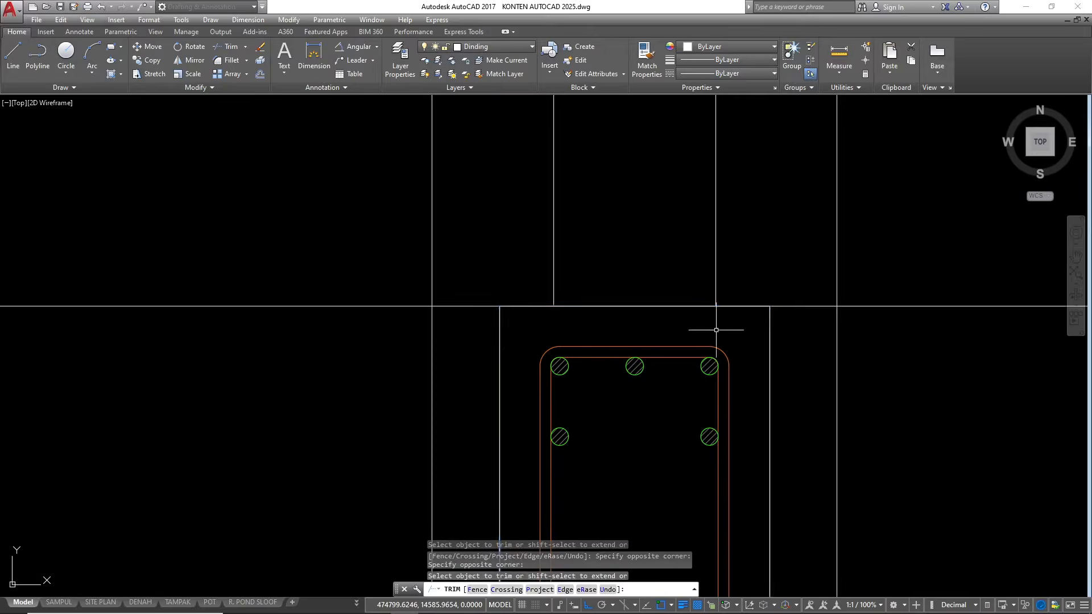
pyautogui.scroll(-8, 716, 330)
pyautogui.press('Escape')
pyautogui.press('Escape')
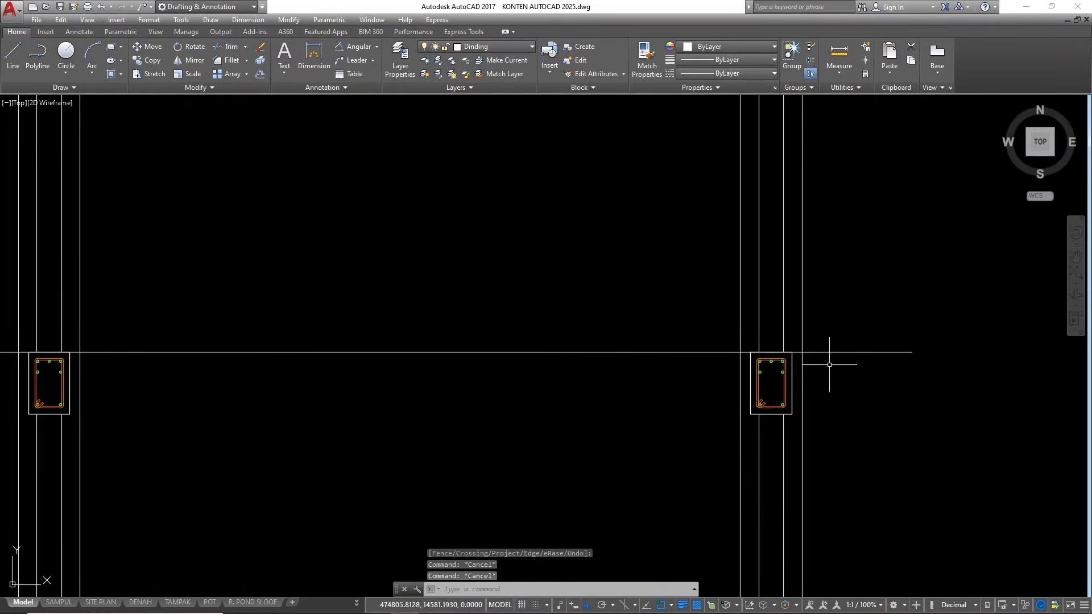
# Offset the upper floor level line 12 downward to form the underside of the floor slab
pyautogui.scroll(-7, 910, 365)
pyautogui.scroll(4, 795, 369)
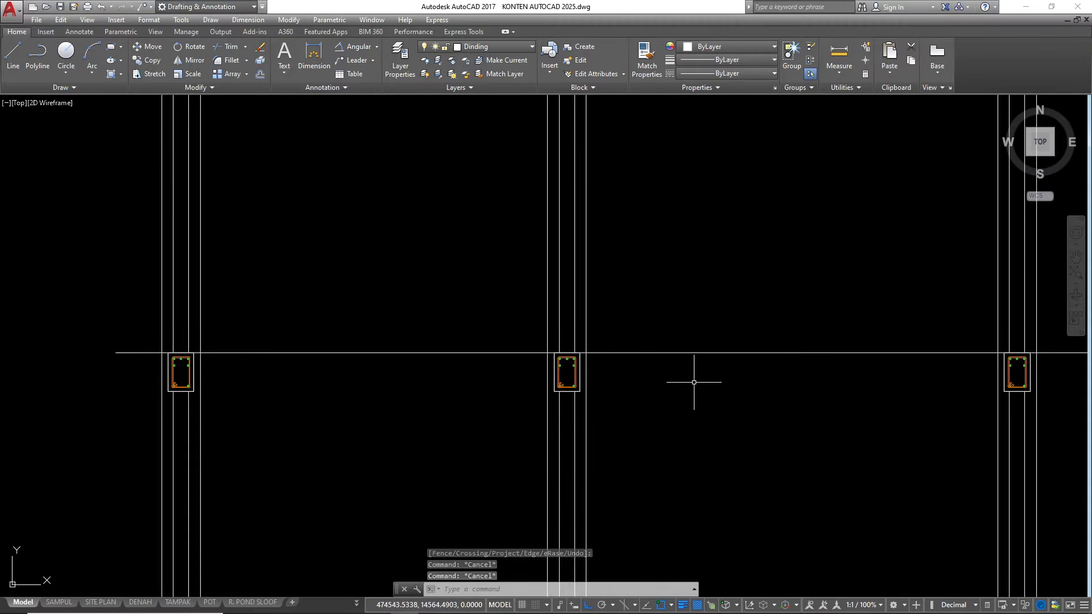
pyautogui.click(718, 353)
pyautogui.write('O')
pyautogui.press('Return')
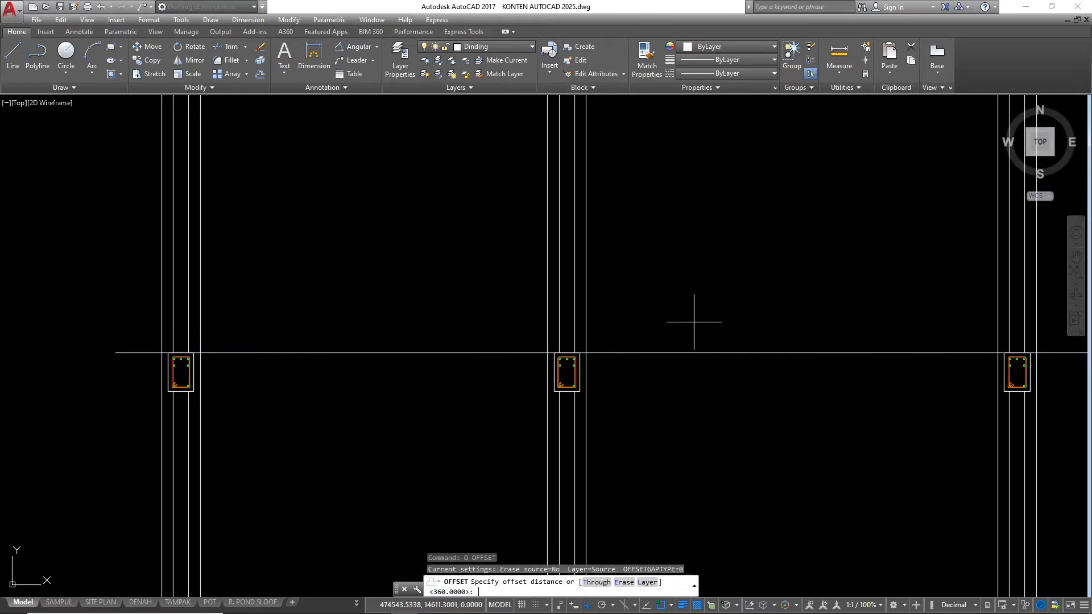
pyautogui.press('Return')
pyautogui.click(677, 417)
pyautogui.press('Escape')
pyautogui.press('Escape')
pyautogui.press('Escape')
pyautogui.press('Escape')
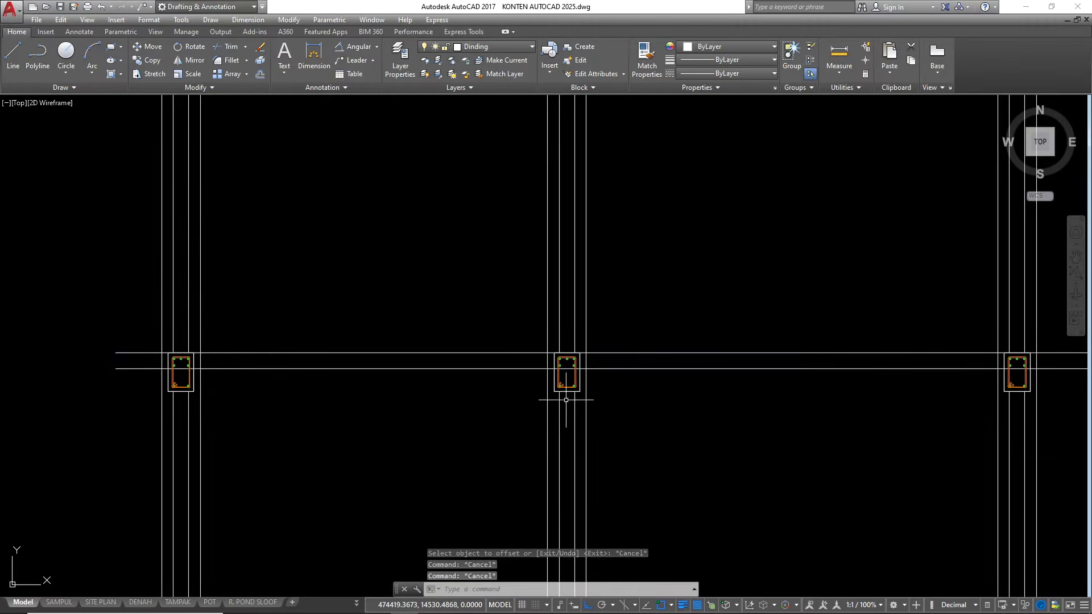
# At the first column, trim the wall line crossing the slab thickness and the slab underside line inside the floor beam
pyautogui.scroll(-5, 733, 337)
pyautogui.scroll(5, 518, 349)
pyautogui.scroll(-3, 474, 343)
pyautogui.scroll(3, 480, 356)
pyautogui.write('tr')
pyautogui.press('Return')
pyautogui.scroll(4, 495, 364)
pyautogui.press('Return')
pyautogui.click(512, 323)
pyautogui.click(482, 312)
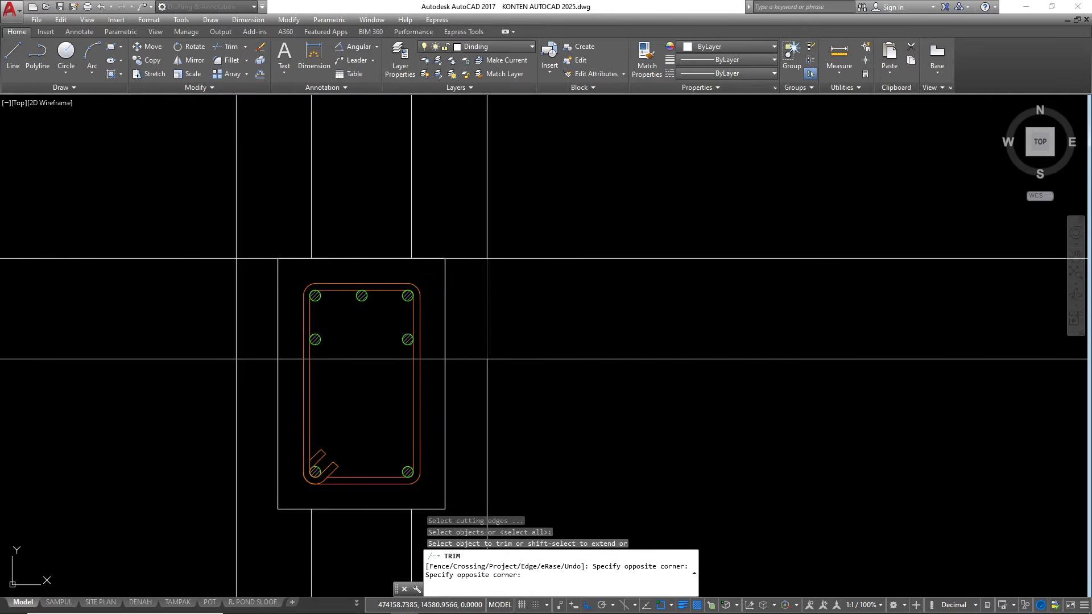
pyautogui.scroll(-2, 444, 318)
pyautogui.scroll(2, 445, 328)
pyautogui.click(437, 335)
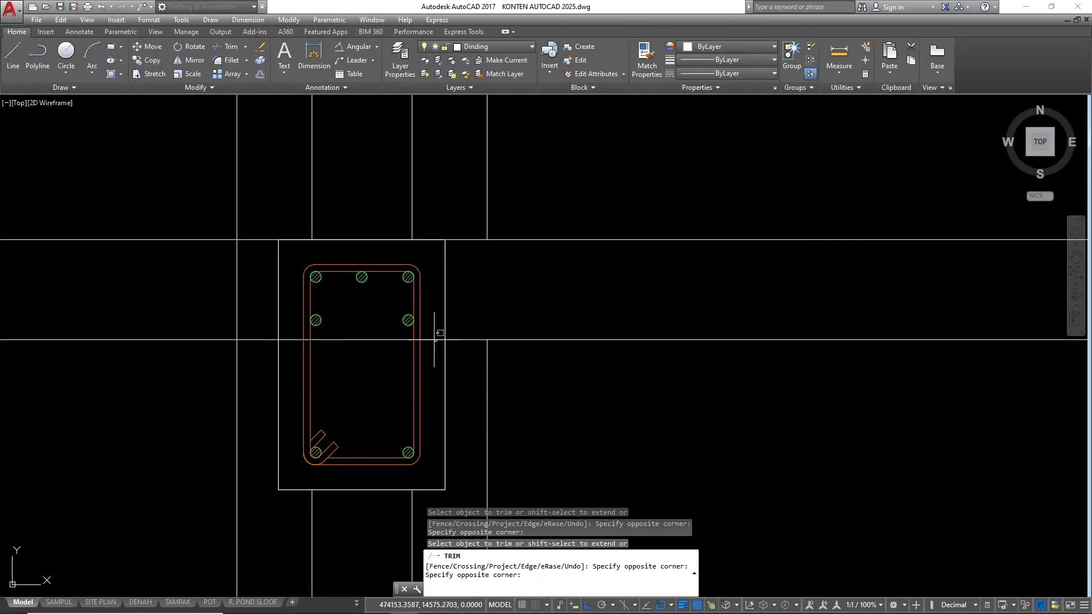
pyautogui.scroll(-2, 423, 333)
pyautogui.click(416, 331)
# At the middle column, trim the wall lines within the slab thickness and remove the slab underside line inside the floor beam
pyautogui.scroll(-5, 288, 355)
pyautogui.scroll(3, 397, 337)
pyautogui.scroll(2, 406, 397)
pyautogui.click(361, 404)
pyautogui.click(331, 398)
pyautogui.click(516, 414)
pyautogui.click(470, 399)
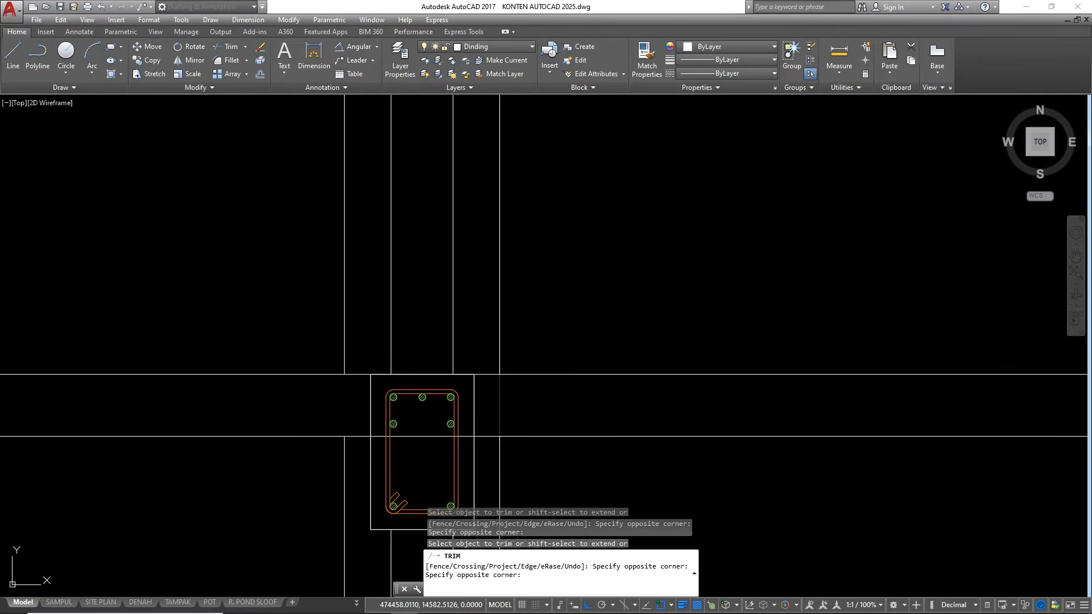
pyautogui.click(467, 436)
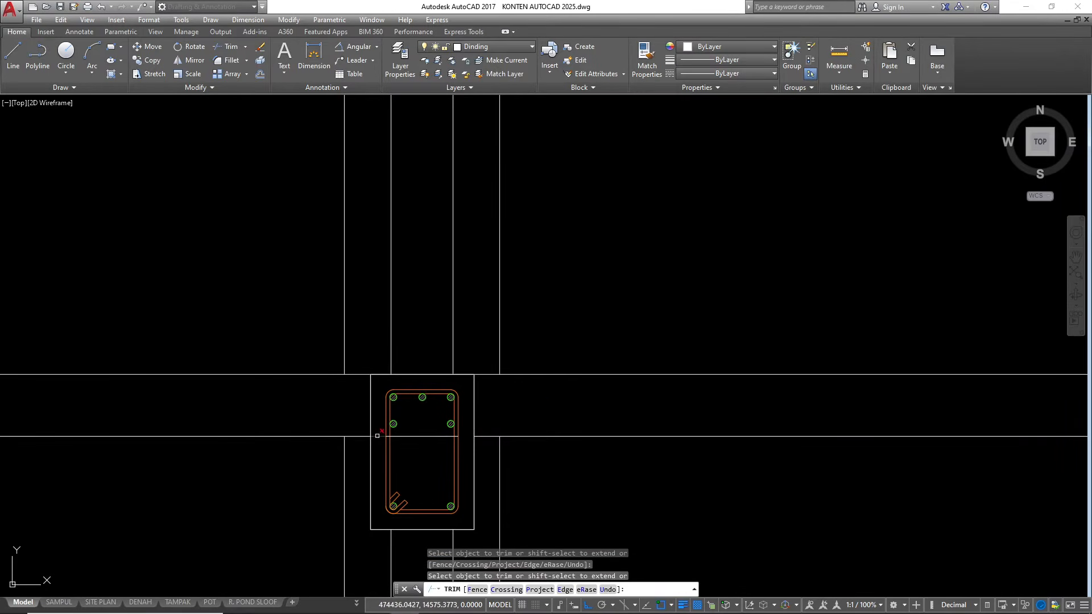
pyautogui.press('space')
pyautogui.click(418, 439)
pyautogui.click(415, 431)
pyautogui.write('e')
pyautogui.press('space')
pyautogui.scroll(-6, 310, 404)
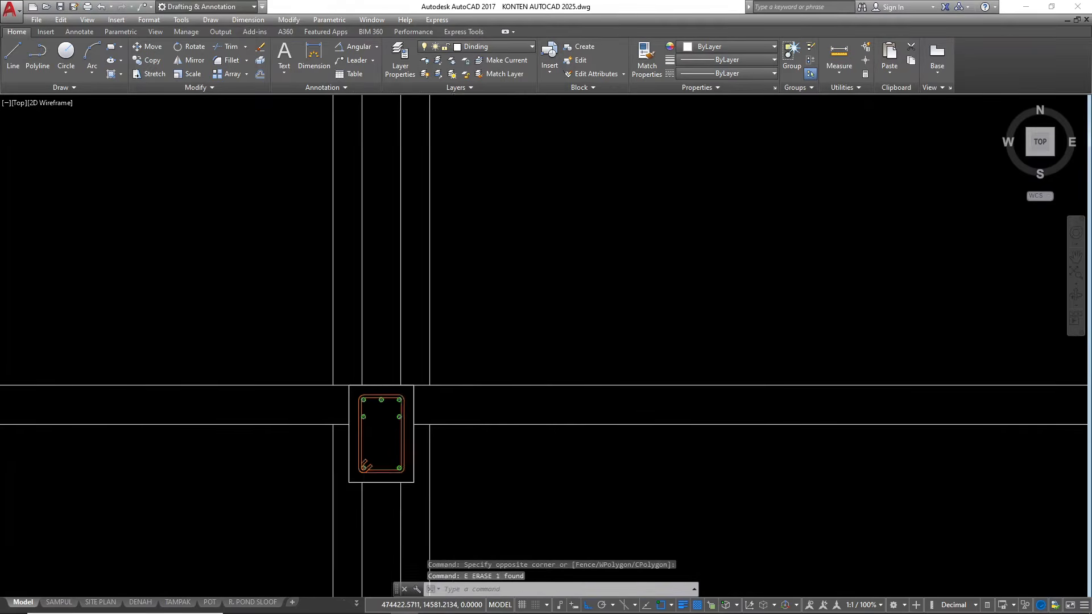
# At the last column, trim the inner wall line within the slab and remove the slab underside line inside and beyond the beam
pyautogui.scroll(6, 583, 412)
pyautogui.write('tr')
pyautogui.press('space')
pyautogui.press('space')
pyautogui.click(555, 390)
pyautogui.click(544, 385)
pyautogui.press('space')
pyautogui.press('space')
pyautogui.press('space')
pyautogui.click(582, 411)
pyautogui.press('Escape')
pyautogui.click(807, 420)
pyautogui.click(797, 391)
pyautogui.write('e')
pyautogui.press('space')
pyautogui.press('Escape')
# Shorten both ends of the upper floor level line to the outer faces of the first and last floor beams
pyautogui.click(835, 367)
pyautogui.click(826, 320)
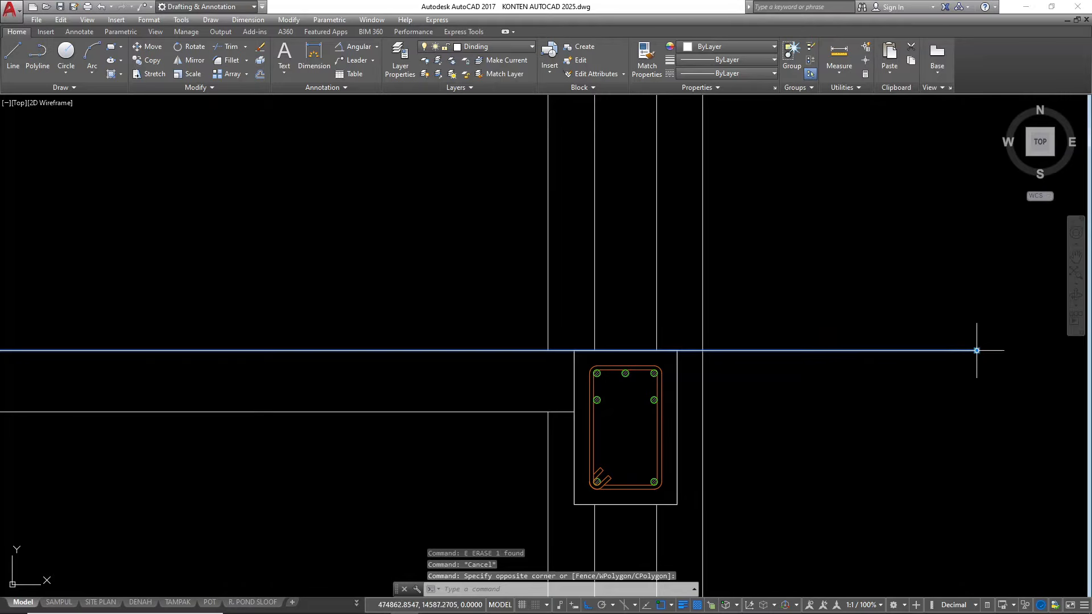
pyautogui.click(976, 350)
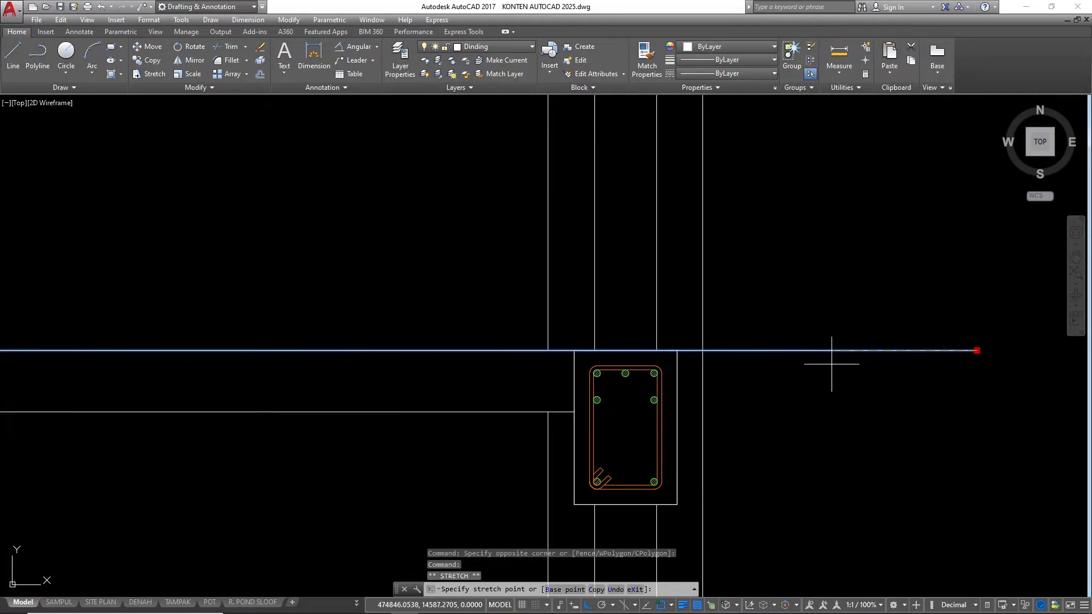
pyautogui.click(677, 350)
pyautogui.scroll(-4, 934, 324)
pyautogui.scroll(-3, 699, 341)
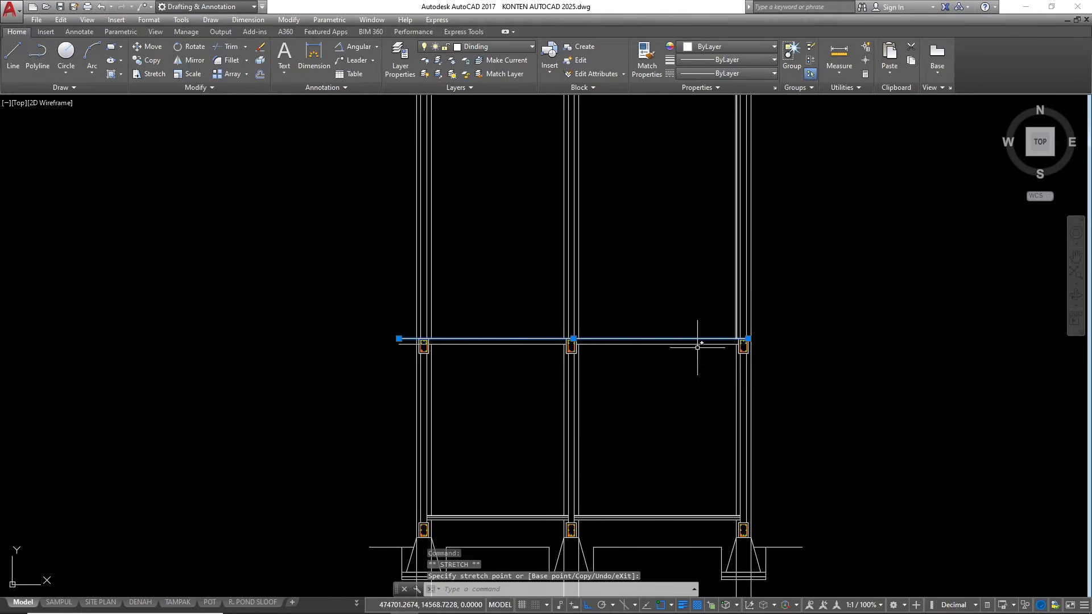
pyautogui.scroll(5, 415, 319)
pyautogui.click(341, 387)
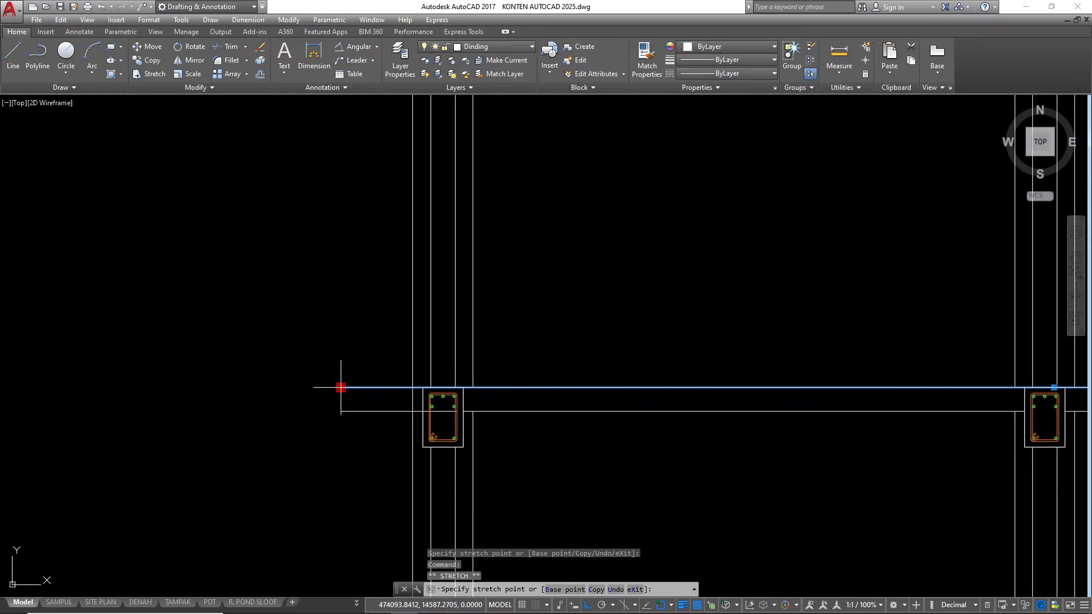
pyautogui.scroll(5, 391, 382)
pyautogui.scroll(-3, 516, 407)
pyautogui.press('Escape')
pyautogui.press('Escape')
# Erase the leftover slab underside line on the outer side of the first column
pyautogui.write('tr')
pyautogui.press('Escape')
pyautogui.click(458, 415)
pyautogui.click(433, 358)
pyautogui.write('e')
pyautogui.press('Return')
# Offset the upper floor level line 350 upward to create the ring beam level line
pyautogui.scroll(-3, 586, 334)
pyautogui.scroll(-2, 586, 334)
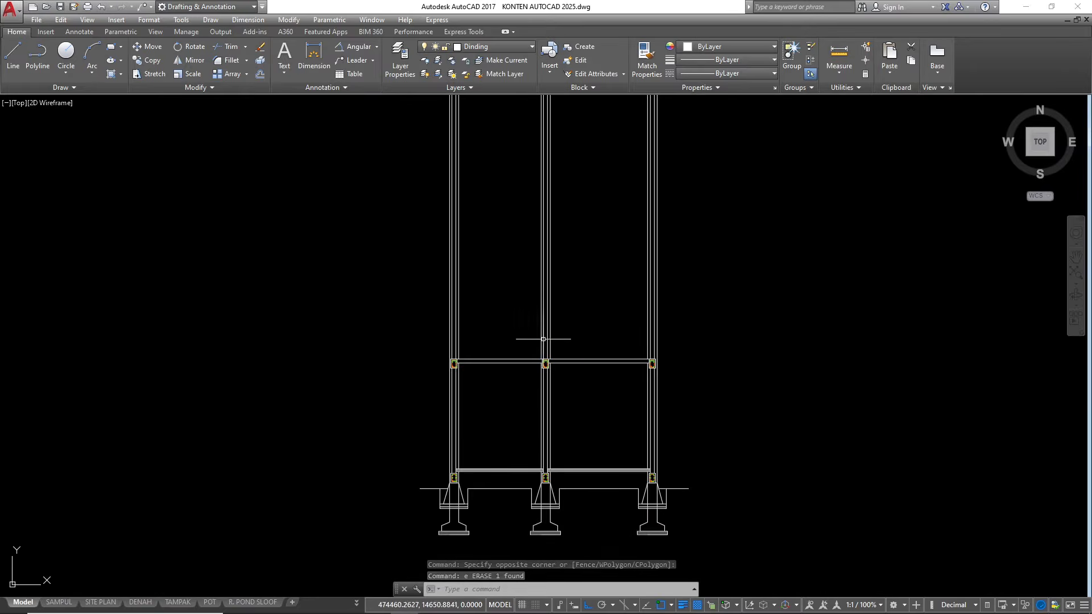
pyautogui.scroll(2, 550, 341)
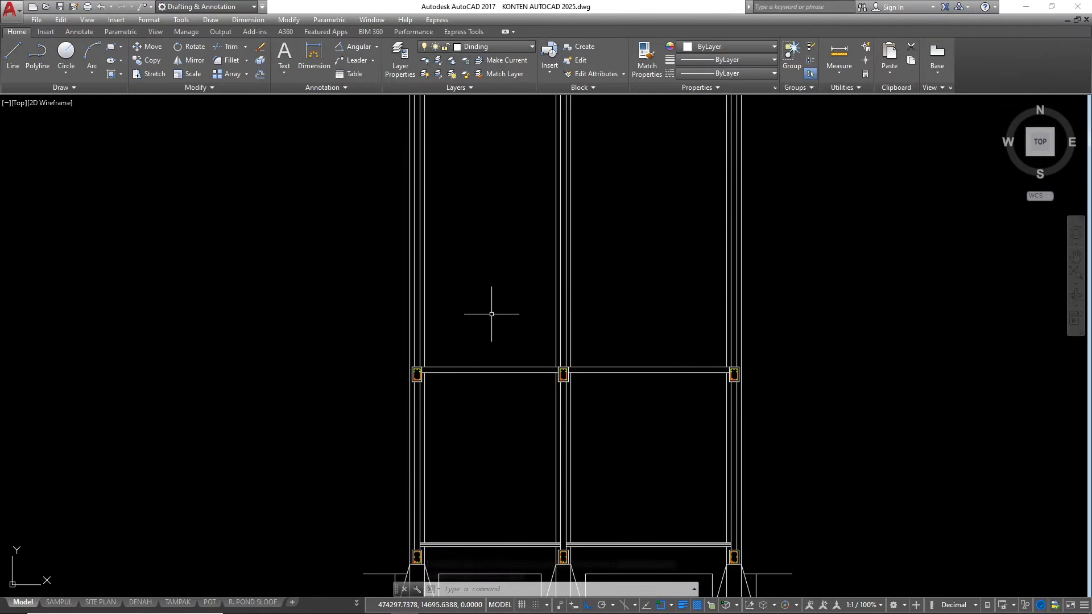
pyautogui.scroll(4, 494, 356)
pyautogui.click(487, 366)
pyautogui.click(474, 328)
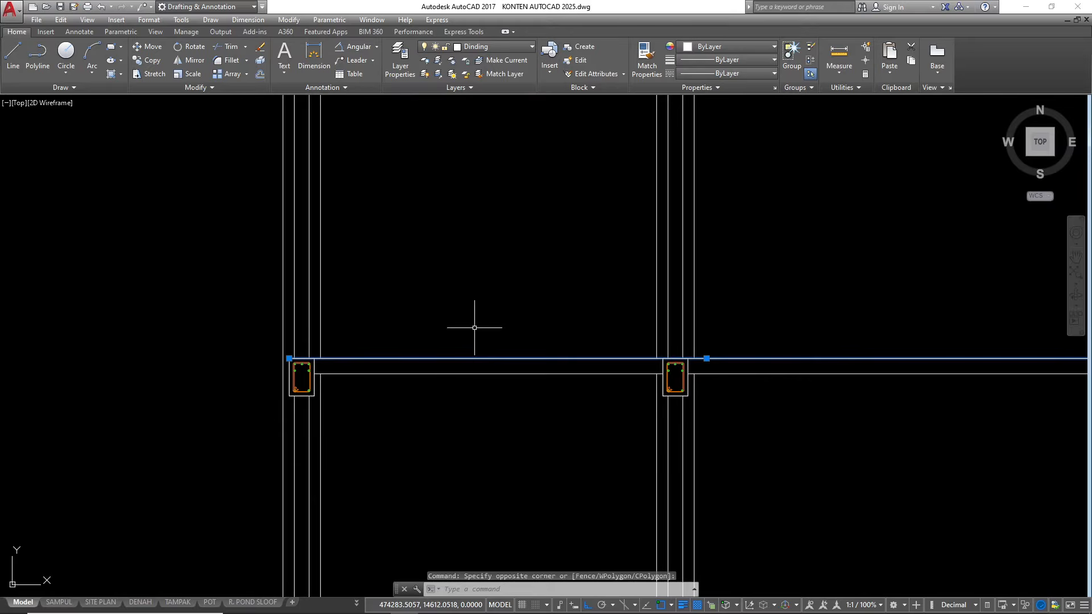
pyautogui.write('o')
pyautogui.press('Return')
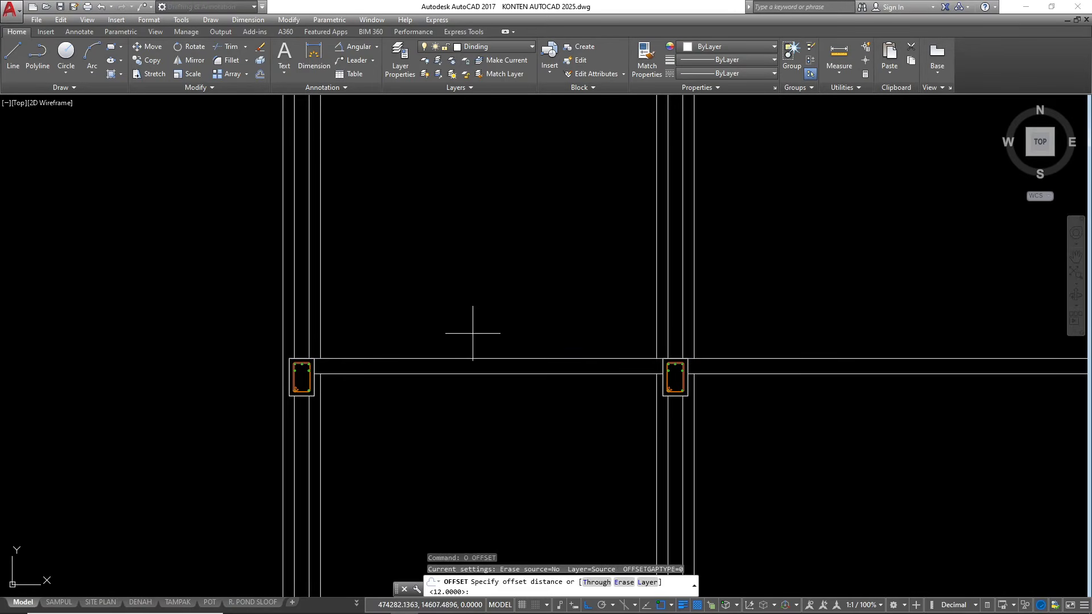
pyautogui.write('350')
pyautogui.press('Return')
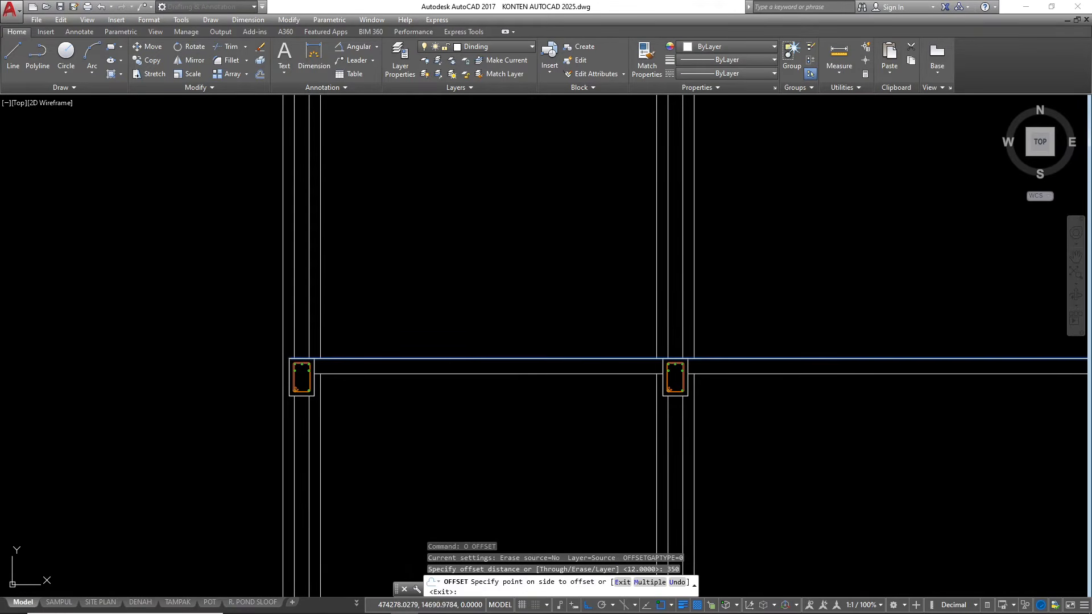
pyautogui.click(468, 229)
pyautogui.scroll(-3, 467, 229)
pyautogui.scroll(6, 485, 295)
pyautogui.press('Escape')
pyautogui.press('Escape')
# Stretch both ends of the new top level line to the outer wall faces of the first and last columns
pyautogui.scroll(2, 383, 281)
pyautogui.click(516, 290)
pyautogui.click(501, 262)
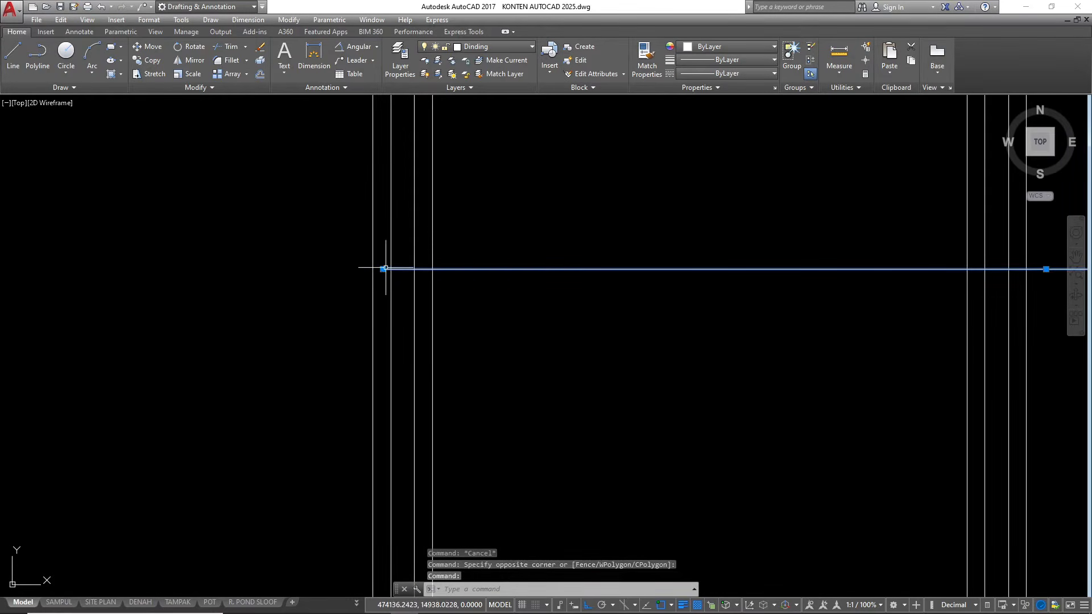
pyautogui.click(382, 269)
pyautogui.scroll(-6, 204, 312)
pyautogui.scroll(4, 345, 311)
pyautogui.scroll(3, 640, 287)
pyautogui.press('Escape')
pyautogui.press('Escape')
pyautogui.scroll(-6, 638, 298)
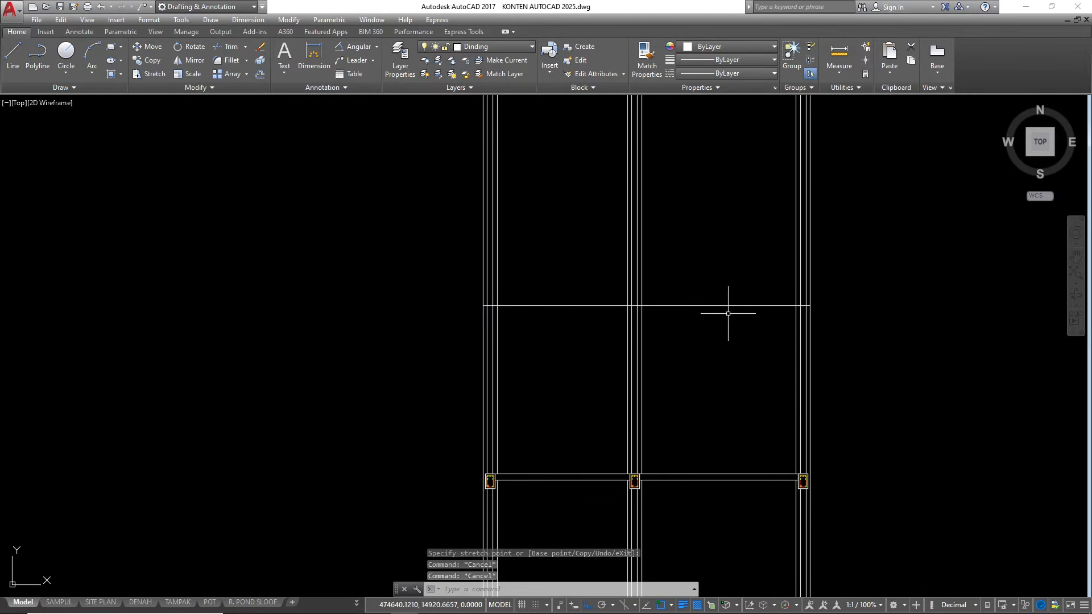
# Trim all column and wall lines extending above the new top level line
pyautogui.write('tr')
pyautogui.press('Return')
pyautogui.press('Return')
pyautogui.click(841, 263)
pyautogui.click(421, 196)
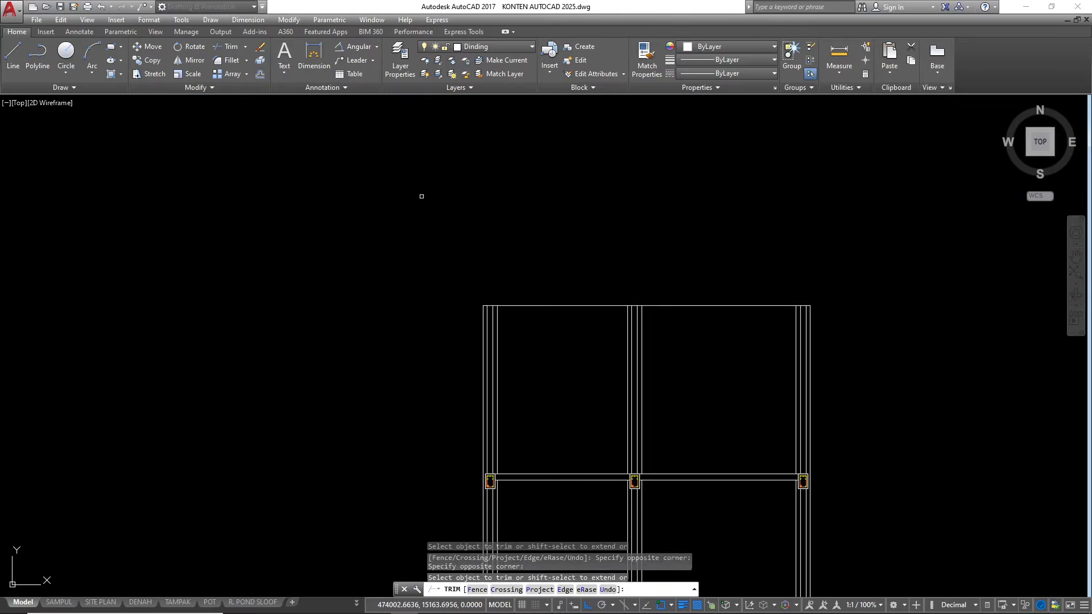
pyautogui.scroll(-1, 426, 225)
pyautogui.click(471, 292)
pyautogui.scroll(2, 473, 289)
pyautogui.press('Escape')
pyautogui.press('Escape')
pyautogui.scroll(-1, 548, 247)
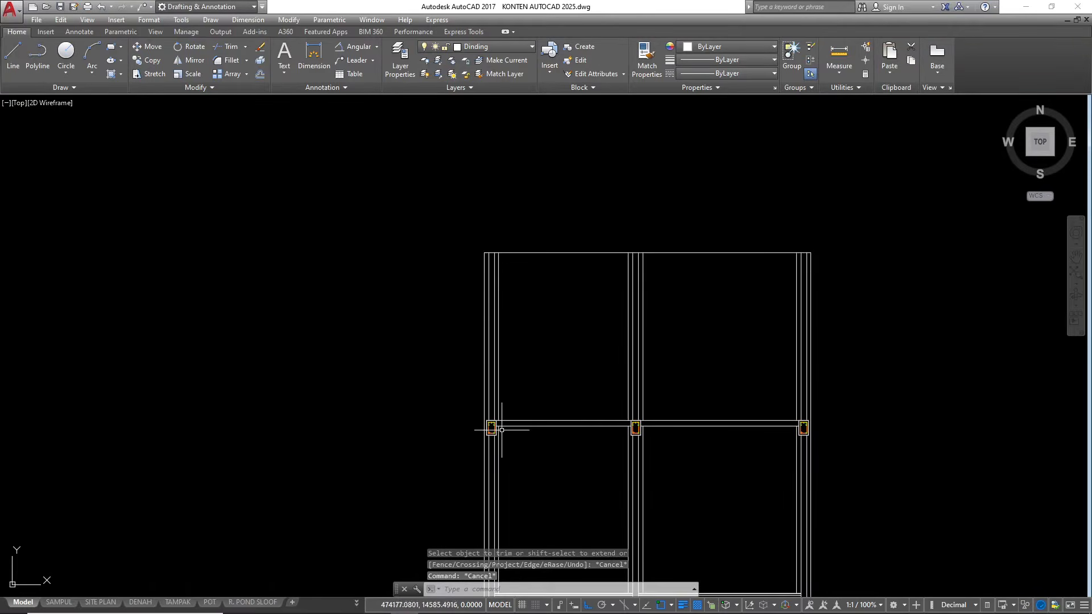
# Copy the 15/20 ring beam section from the reference drawing to the top of the first column, aligned by the floor beams' upper outer corners
pyautogui.scroll(3, 507, 421)
pyautogui.scroll(-10, 488, 430)
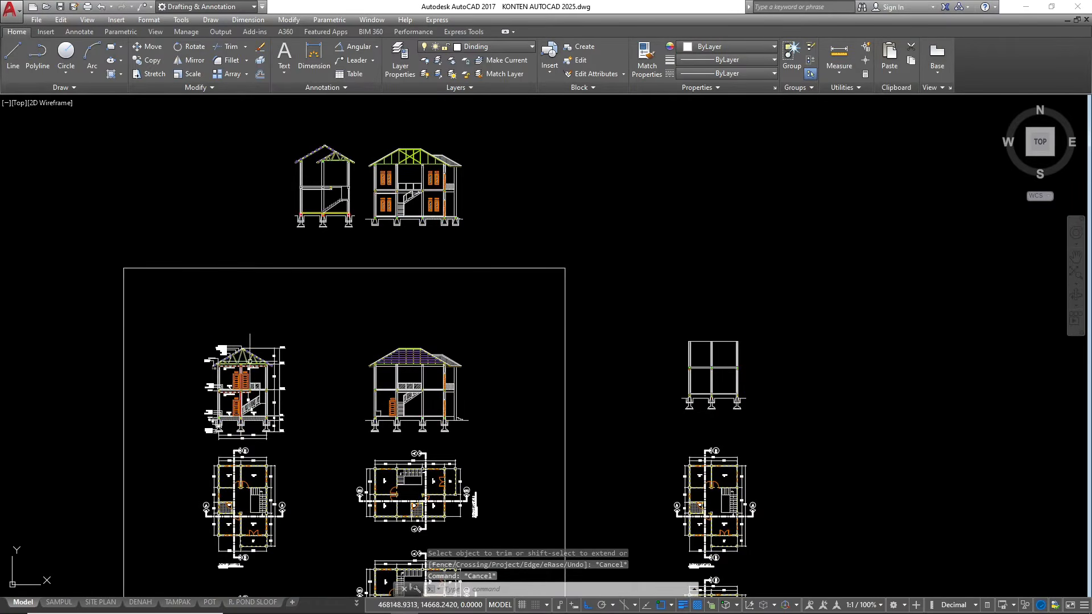
pyautogui.scroll(10, 221, 364)
pyautogui.scroll(3, 183, 393)
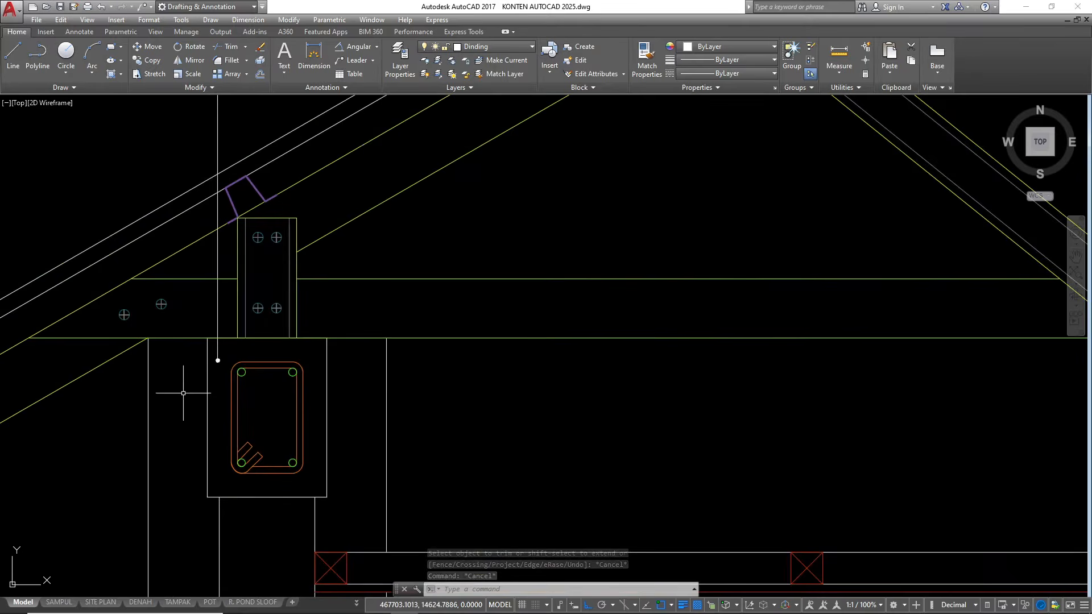
pyautogui.click(199, 329)
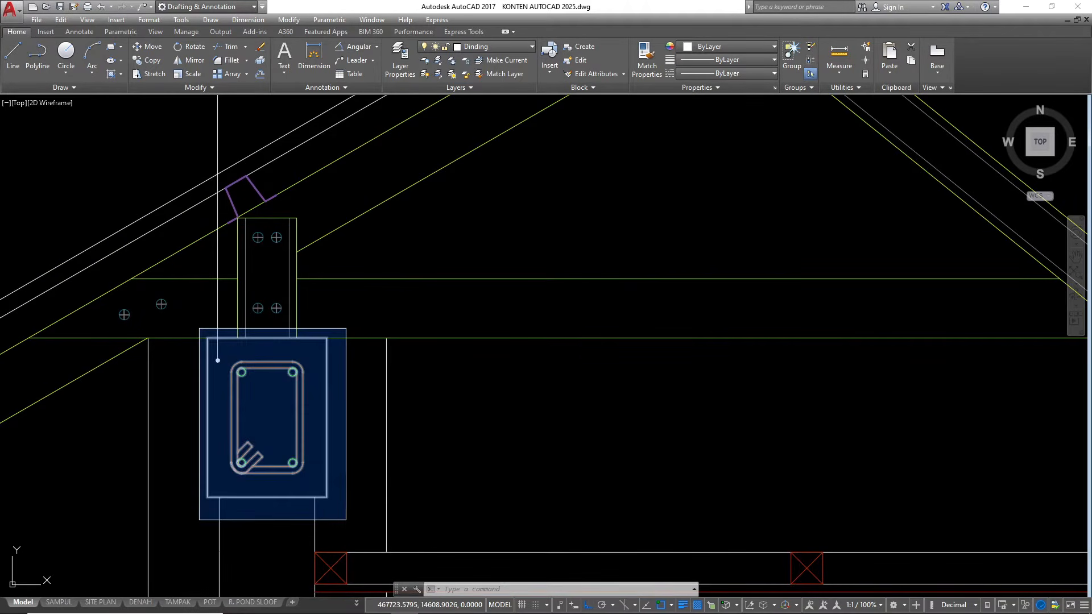
pyautogui.click(346, 519)
pyautogui.write('co')
pyautogui.press('Return')
pyautogui.scroll(-8, 273, 364)
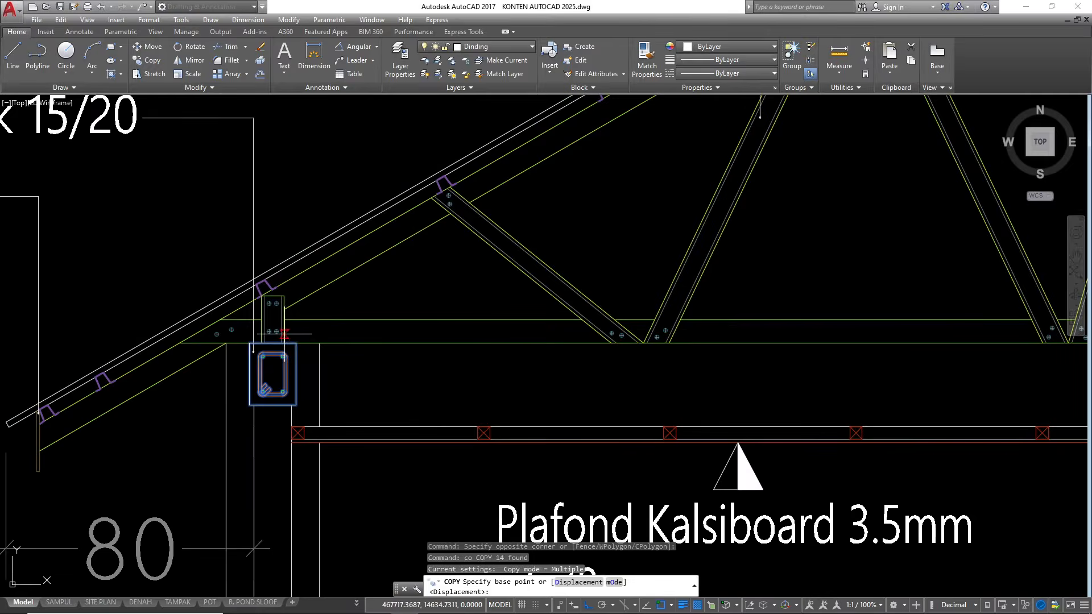
pyautogui.scroll(8, 344, 429)
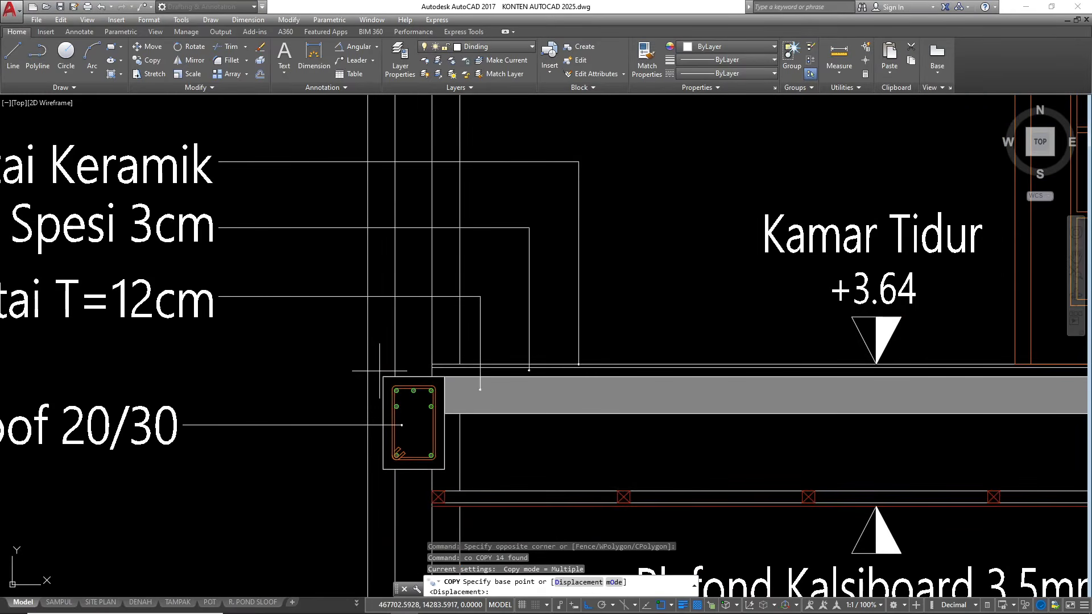
pyautogui.click(383, 376)
pyautogui.scroll(-8, 383, 376)
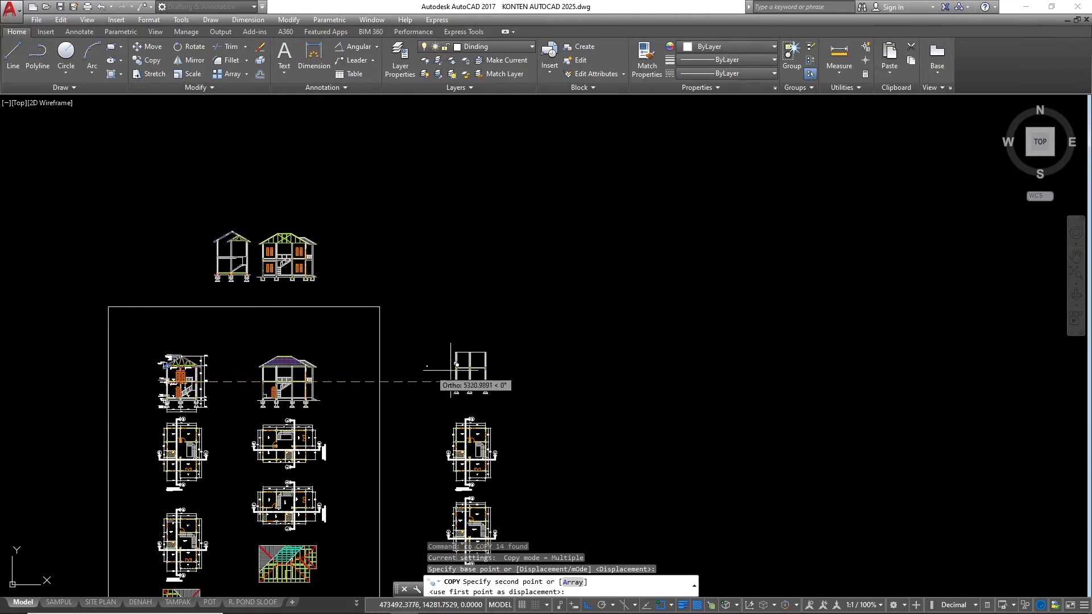
pyautogui.scroll(6, 478, 351)
pyautogui.scroll(8, 437, 359)
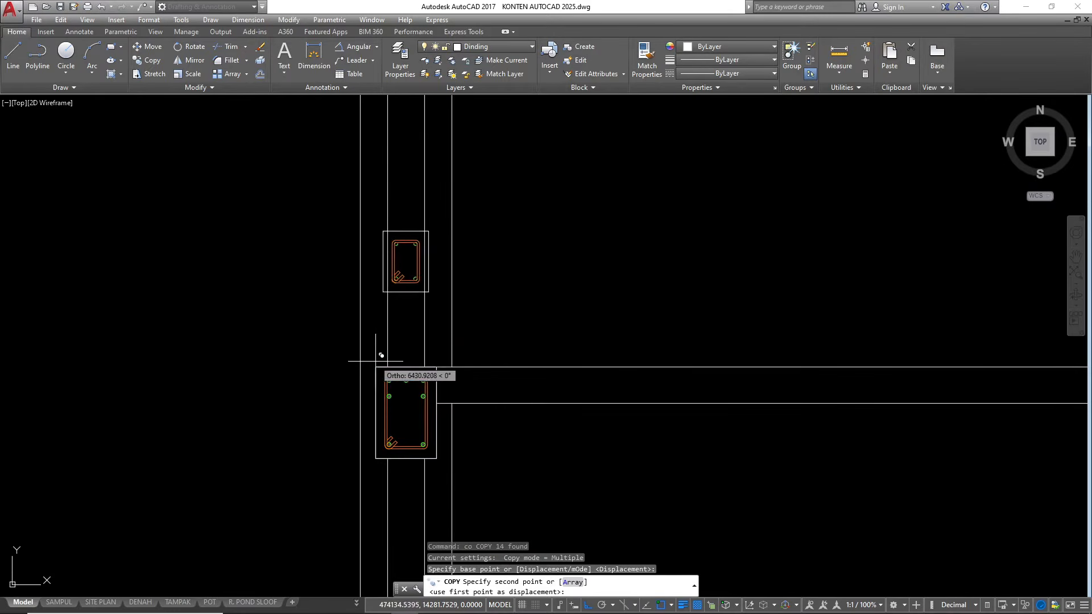
pyautogui.click(375, 366)
# Place further copies of the ring beam at the tops of the middle and last columns, aligned to their floor beams
pyautogui.scroll(-7, 376, 367)
pyautogui.scroll(7, 512, 365)
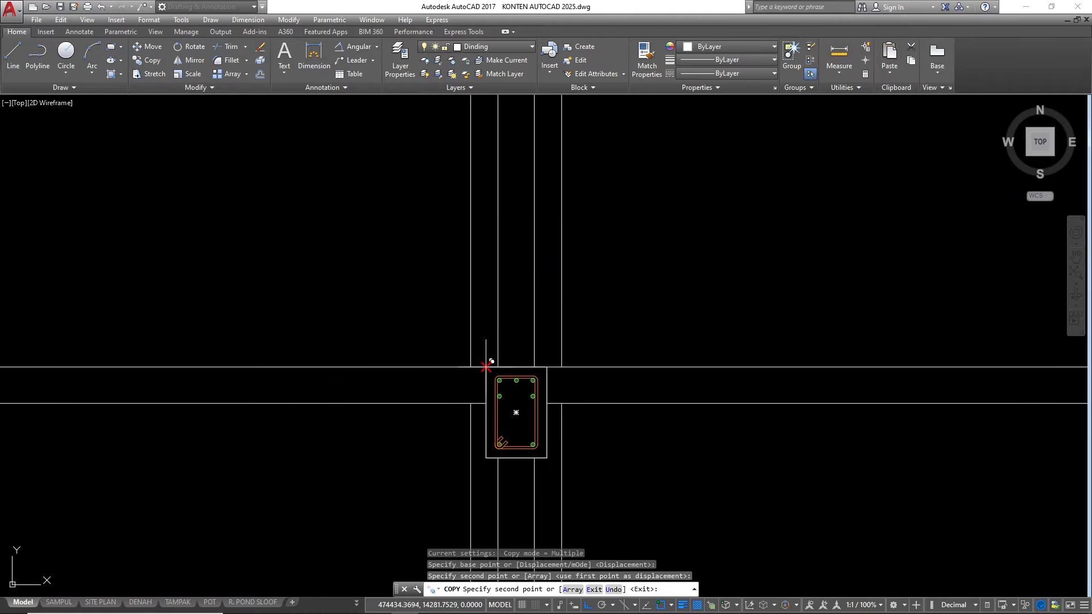
pyautogui.click(486, 367)
pyautogui.scroll(-8, 398, 369)
pyautogui.scroll(8, 556, 385)
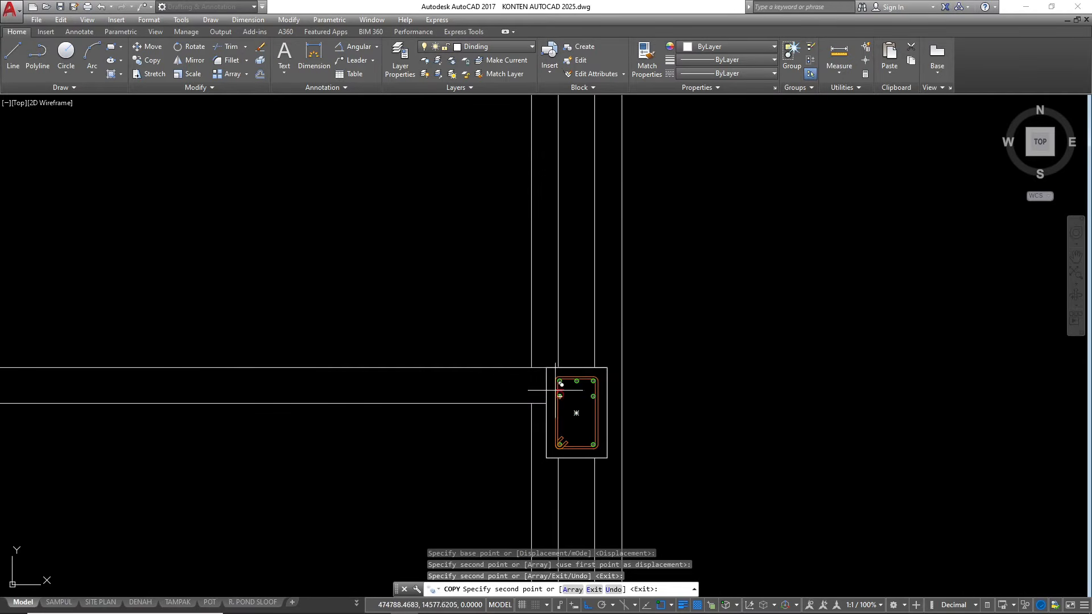
pyautogui.click(546, 368)
pyautogui.scroll(-6, 591, 425)
pyautogui.press('Escape')
pyautogui.press('Escape')
pyautogui.press('Escape')
pyautogui.press('Escape')
# Trim the column lines inside the ring beam at the first column
pyautogui.scroll(-4, 656, 444)
pyautogui.scroll(8, 435, 334)
pyautogui.write('tr')
pyautogui.press('space')
pyautogui.press('space')
pyautogui.click(449, 329)
pyautogui.scroll(6, 462, 329)
pyautogui.click(570, 364)
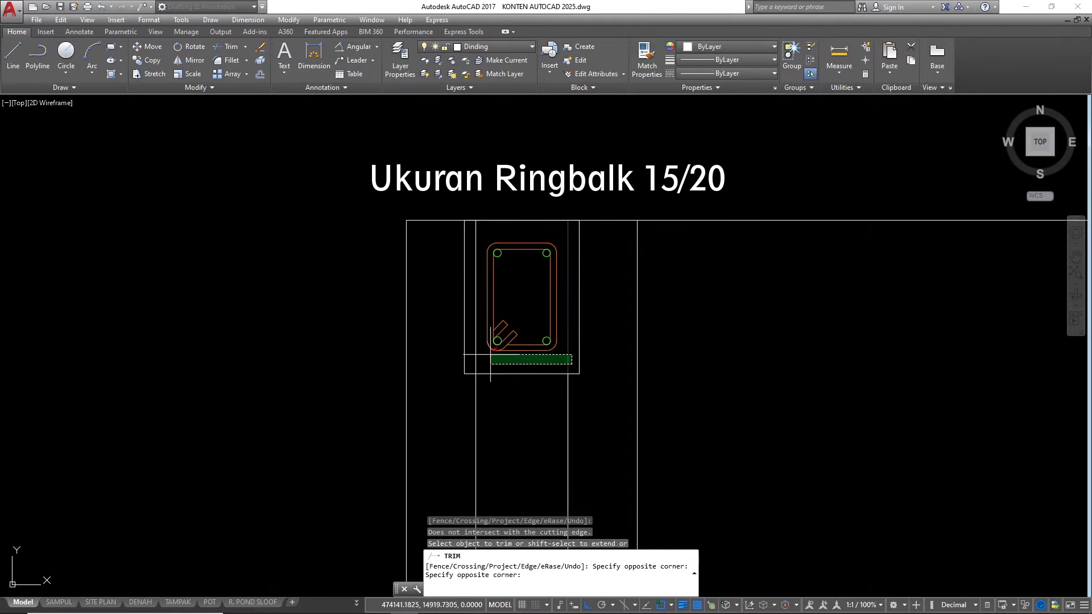
pyautogui.click(476, 357)
# Trim the column lines inside the ring beam at the middle column
pyautogui.scroll(-5, 476, 357)
pyautogui.scroll(6, 490, 312)
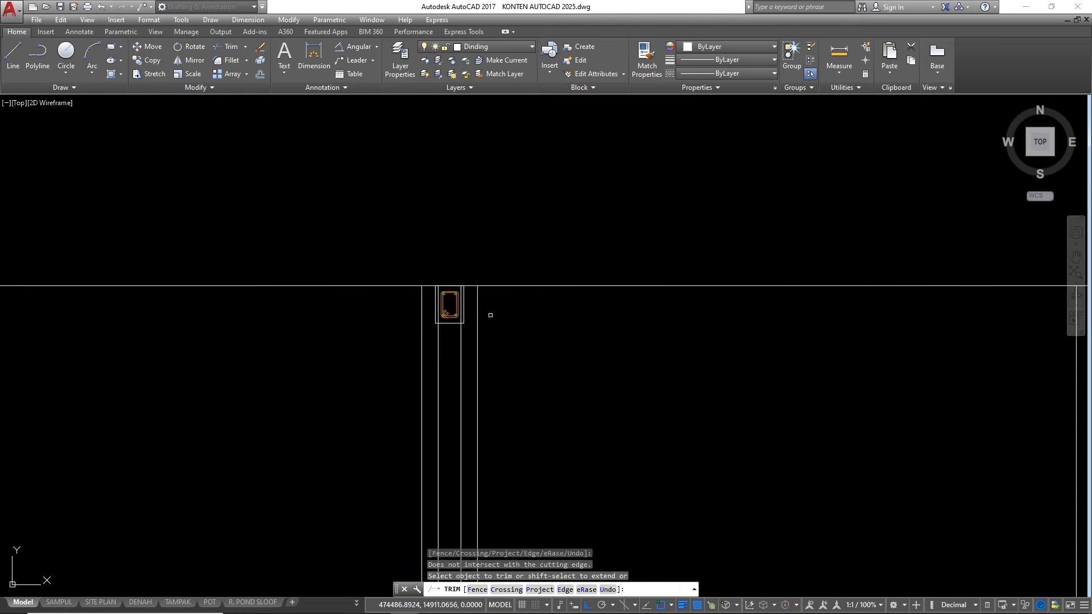
pyautogui.scroll(4, 525, 361)
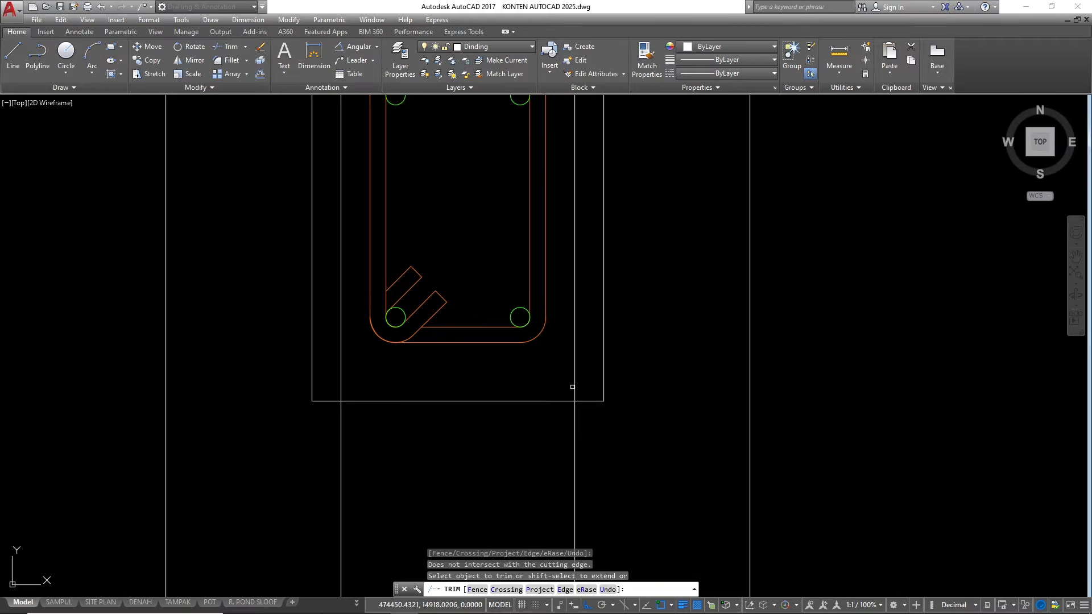
pyautogui.click(581, 397)
pyautogui.click(335, 362)
pyautogui.scroll(-5, 346, 354)
pyautogui.moveTo(550, 400); pyautogui.dragTo(469, 414, button='middle')
# Trim the column lines inside the ring beam at the last column and end the trimming
pyautogui.scroll(-2, 468, 413)
pyautogui.scroll(10, 749, 377)
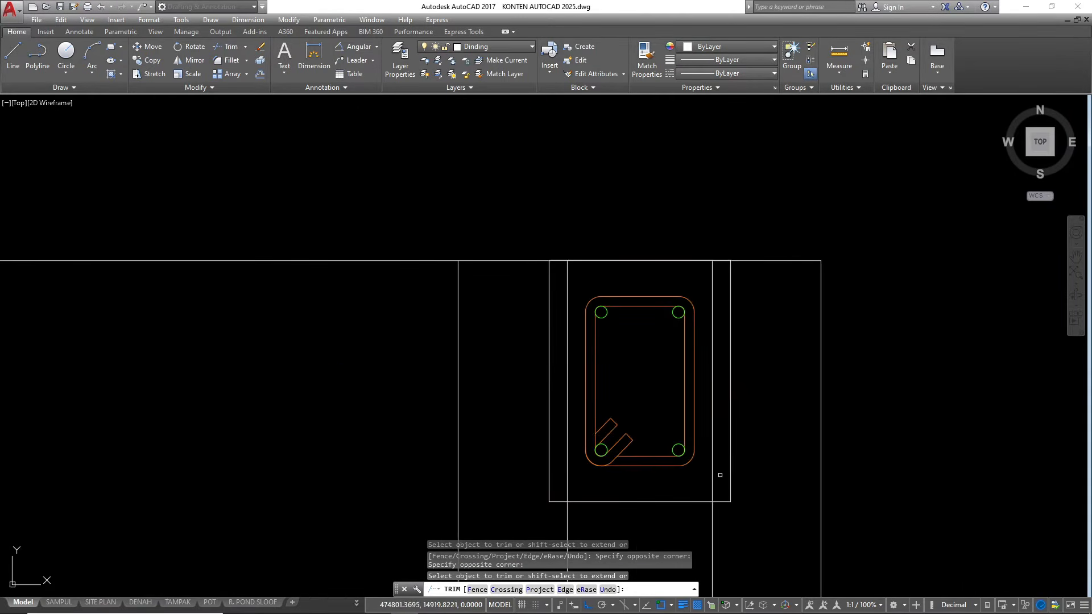
pyautogui.click(718, 478)
pyautogui.click(568, 485)
pyautogui.scroll(-3, 787, 281)
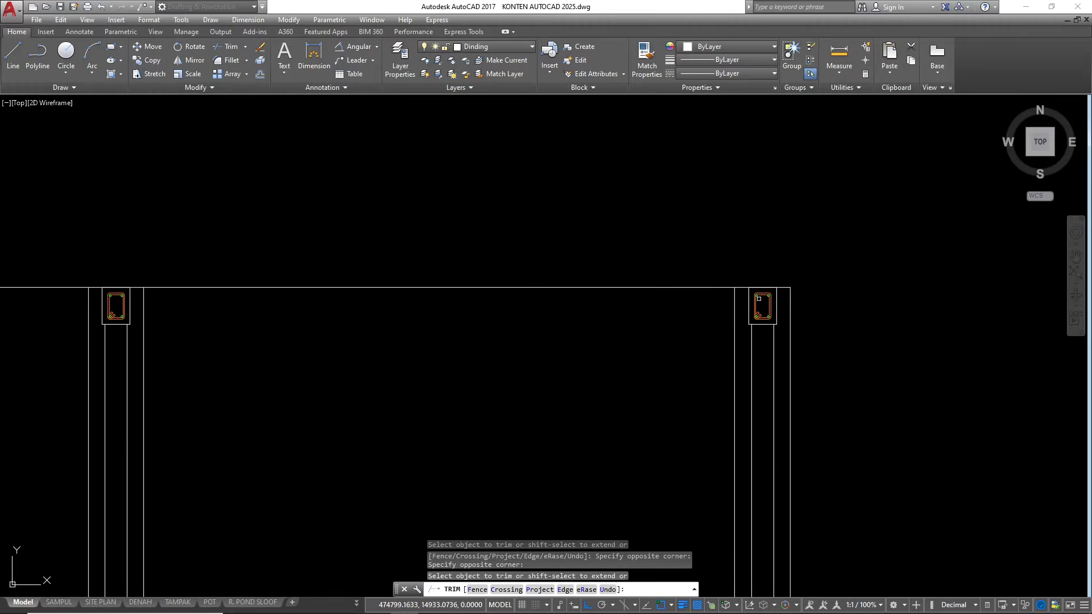
pyautogui.press('Escape')
pyautogui.press('Escape')
pyautogui.press('Escape')
# Examine the section from the ring beams and floor slab down to the sloof beams and foundations
pyautogui.scroll(-2, 778, 253)
pyautogui.scroll(-2, 604, 324)
pyautogui.scroll(2, 604, 324)
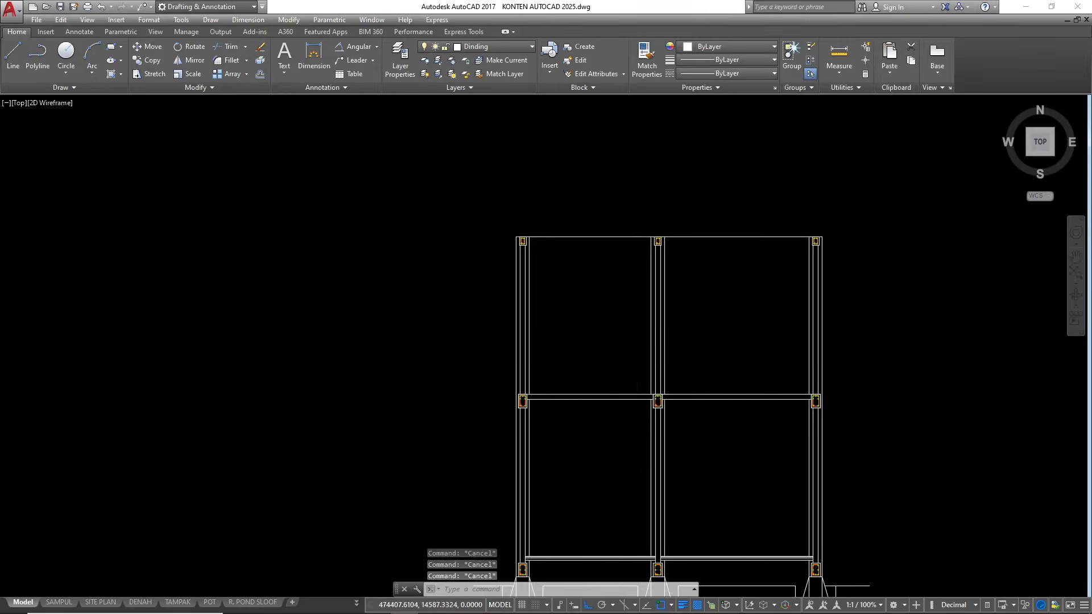
pyautogui.scroll(-2, 657, 341)
pyautogui.scroll(3, 650, 380)
pyautogui.scroll(3, 639, 324)
pyautogui.scroll(-2, 585, 297)
pyautogui.scroll(2, 648, 324)
pyautogui.scroll(-3, 592, 285)
pyautogui.scroll(5, 580, 370)
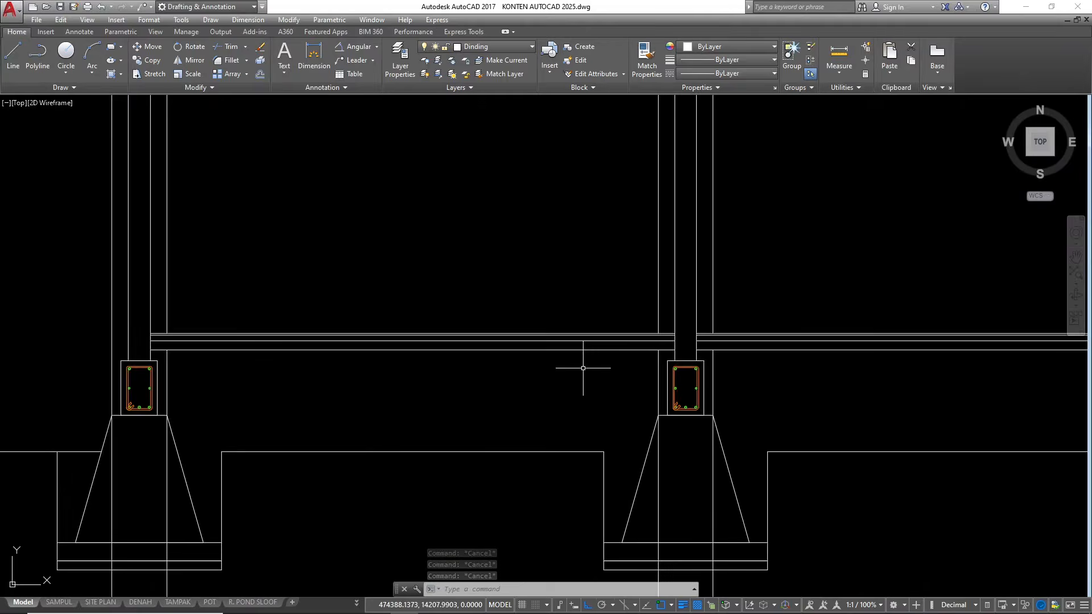
pyautogui.scroll(-5, 518, 368)
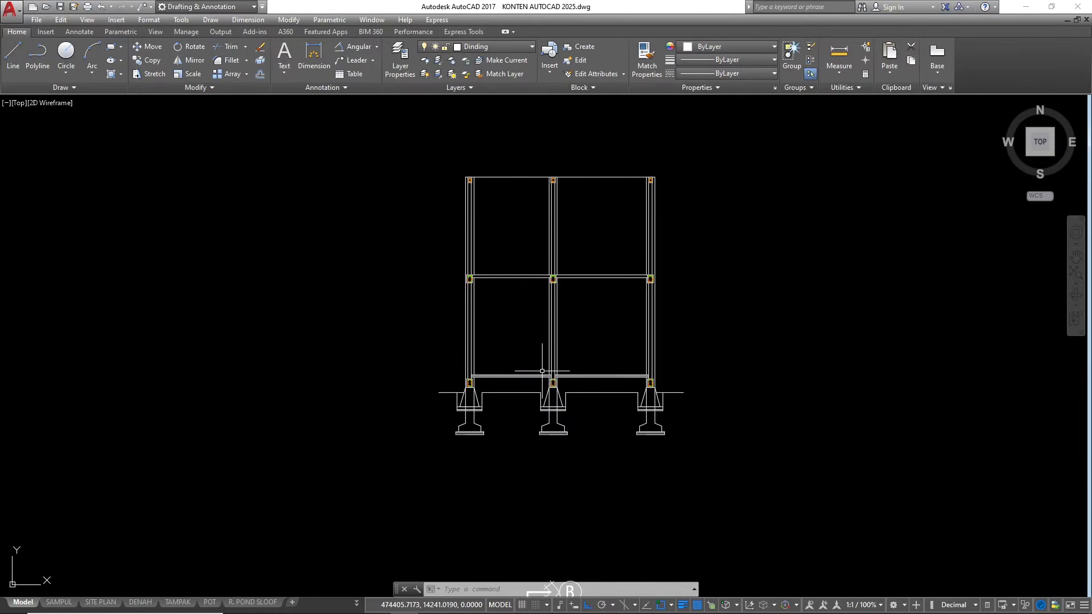
pyautogui.scroll(2, 541, 364)
pyautogui.scroll(-5, 540, 363)
pyautogui.scroll(5, 571, 375)
pyautogui.scroll(-5, 576, 381)
pyautogui.scroll(5, 576, 381)
pyautogui.scroll(-2, 504, 437)
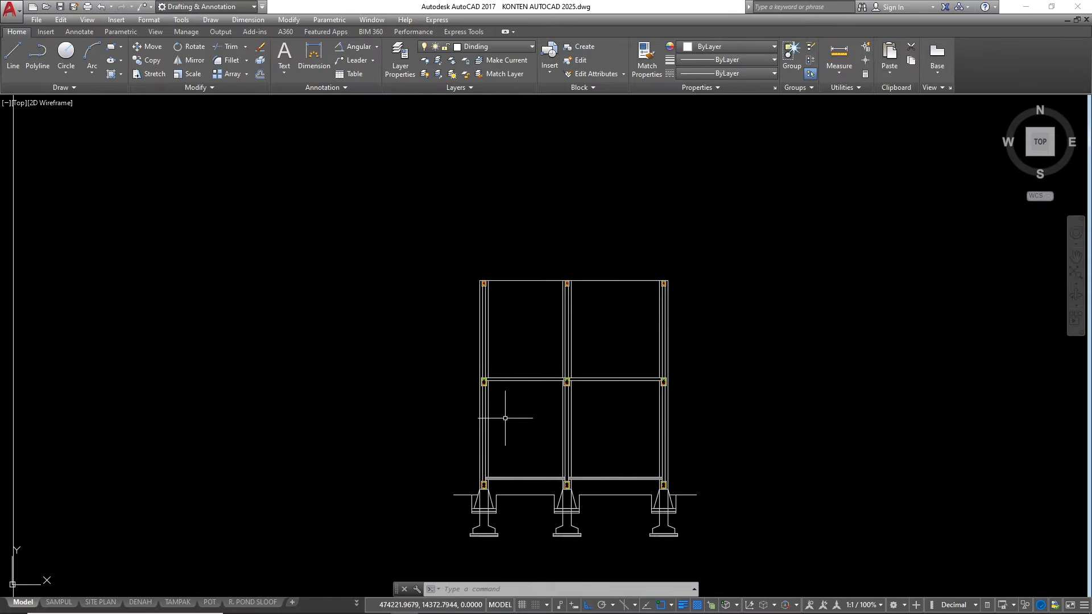
pyautogui.scroll(2, 538, 244)
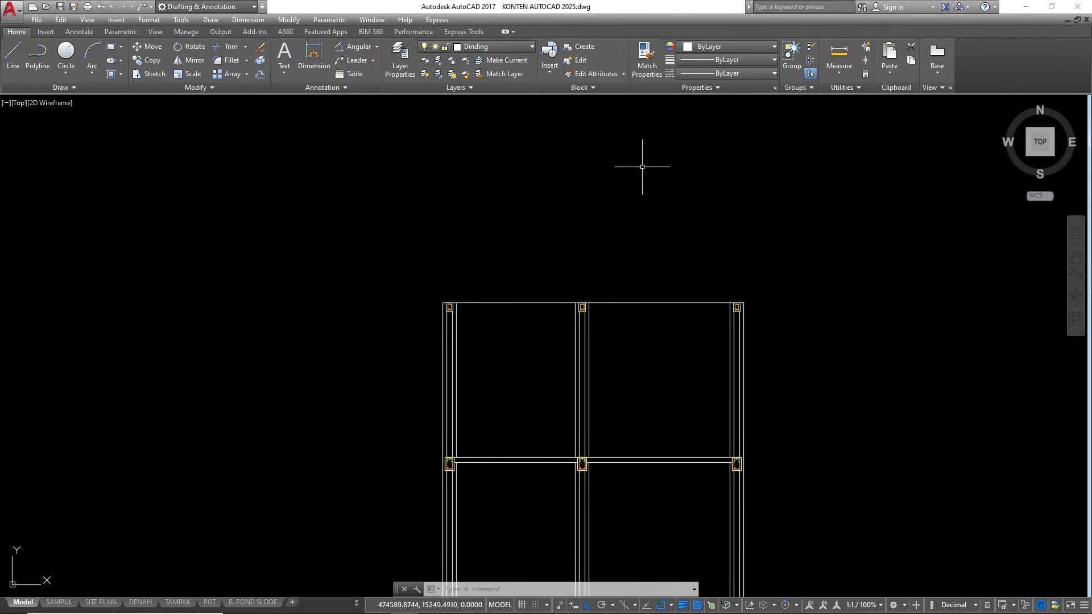
pyautogui.scroll(-4, 667, 158)
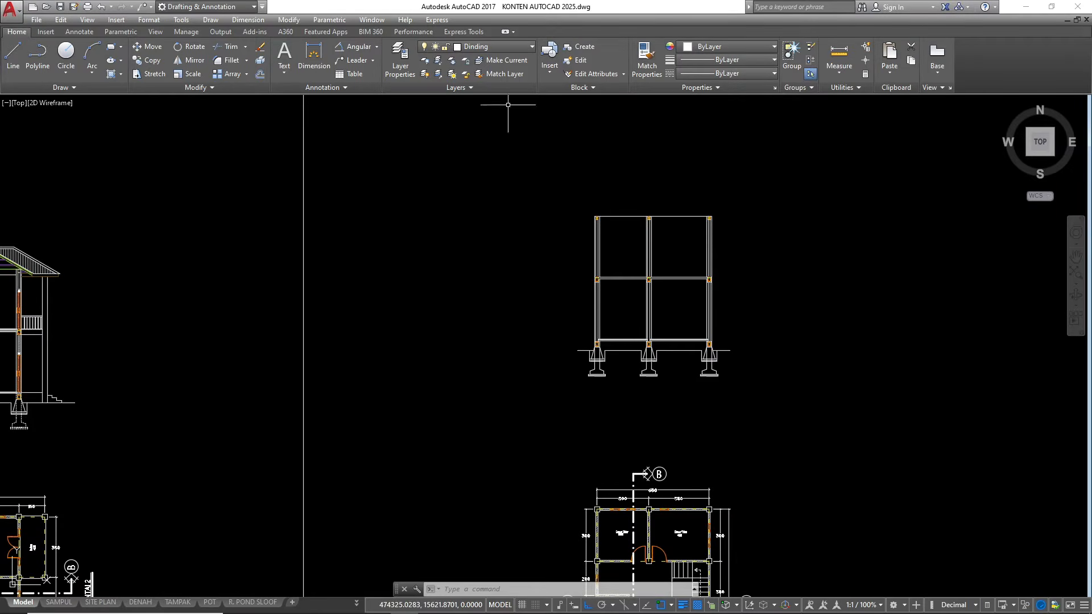
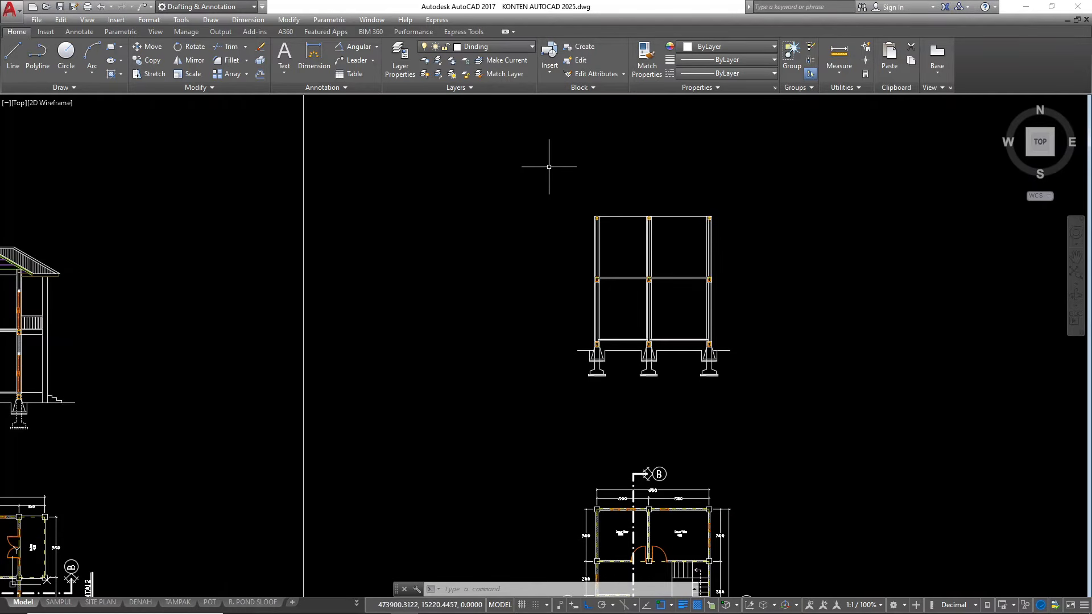
# Draw vertical construction lines through the outer and inner lines of the roof plan's left eave edge
pyautogui.scroll(-4, 460, 181)
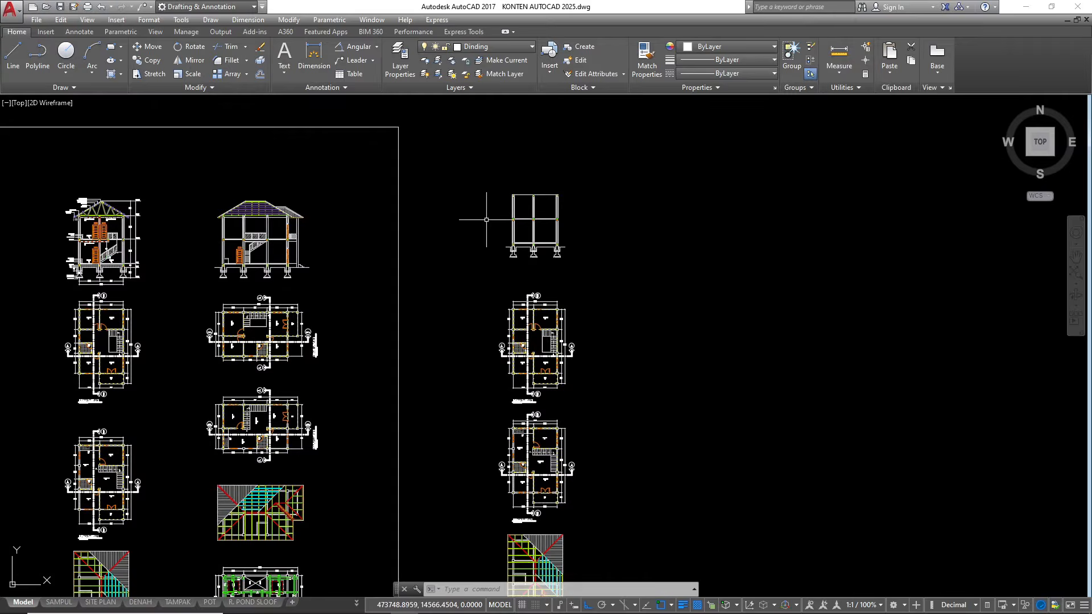
pyautogui.scroll(-2, 489, 208)
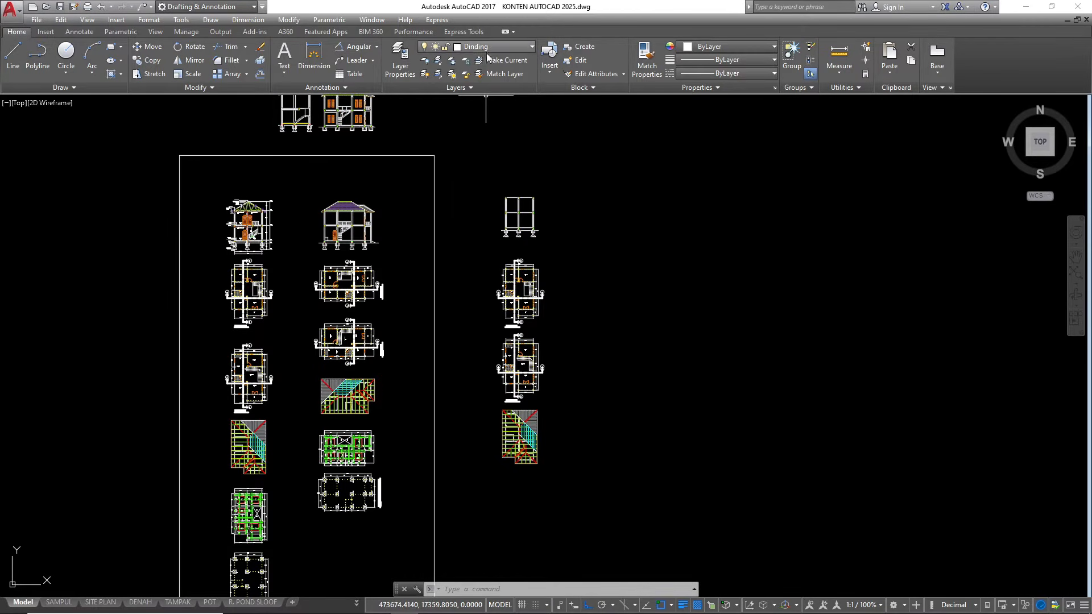
pyautogui.scroll(2, 498, 450)
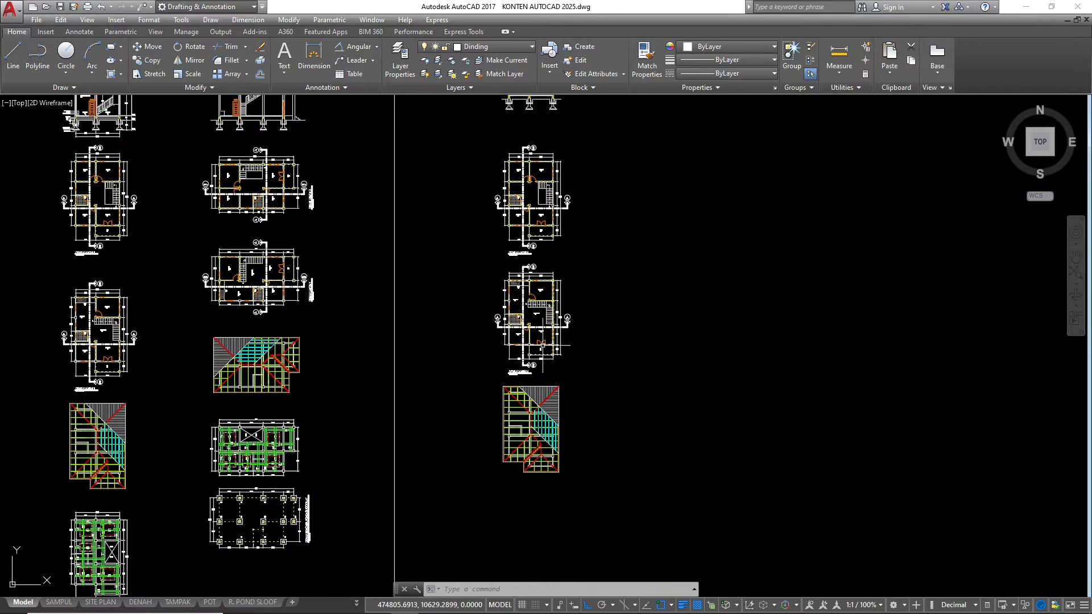
pyautogui.scroll(2, 492, 467)
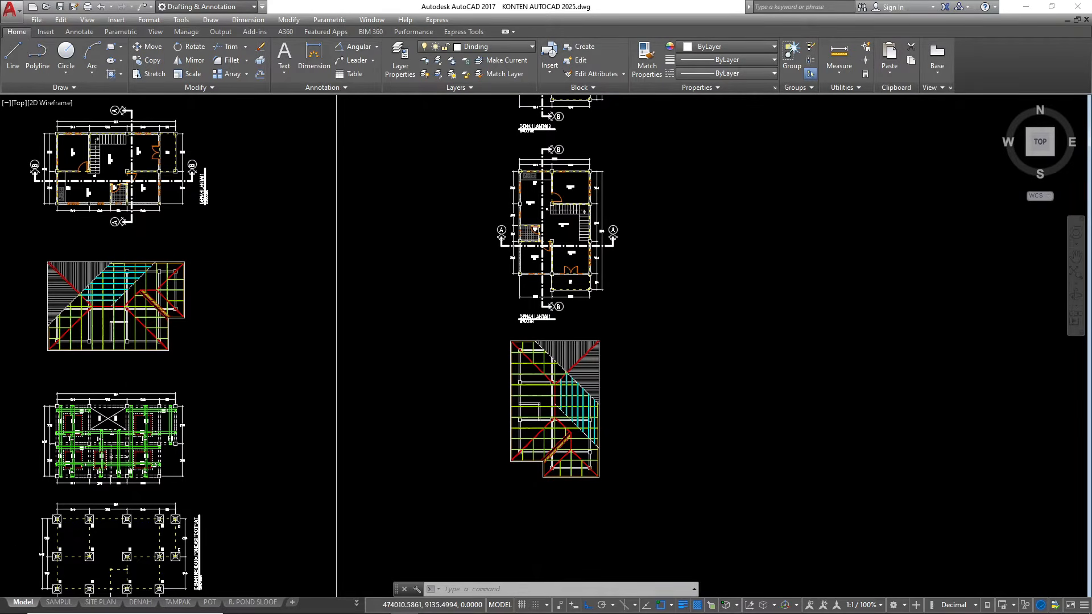
pyautogui.scroll(3, 514, 460)
pyautogui.scroll(-1, 589, 331)
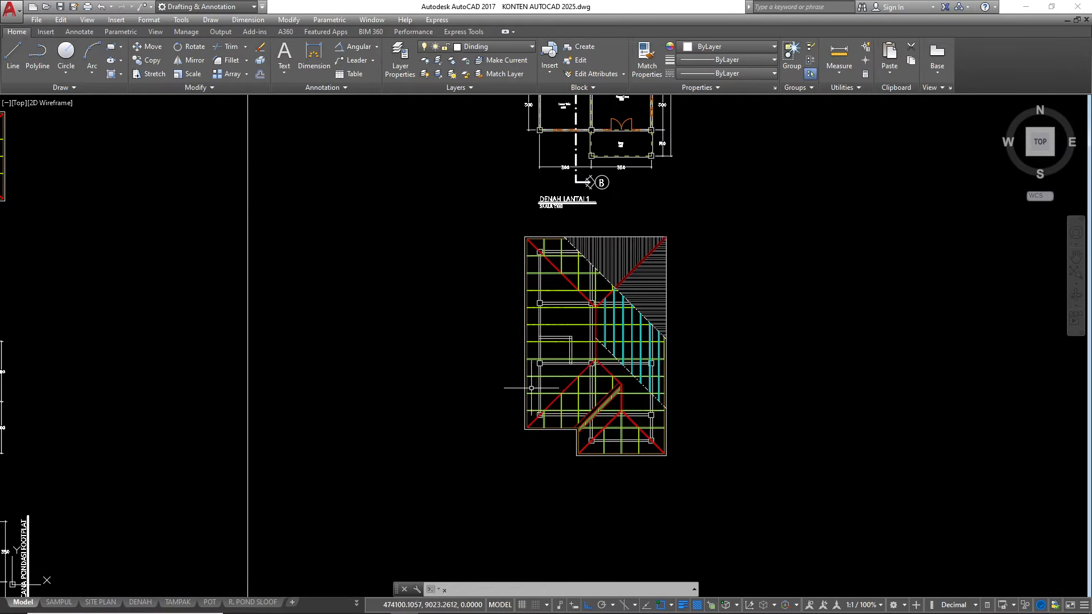
pyautogui.write('xl')
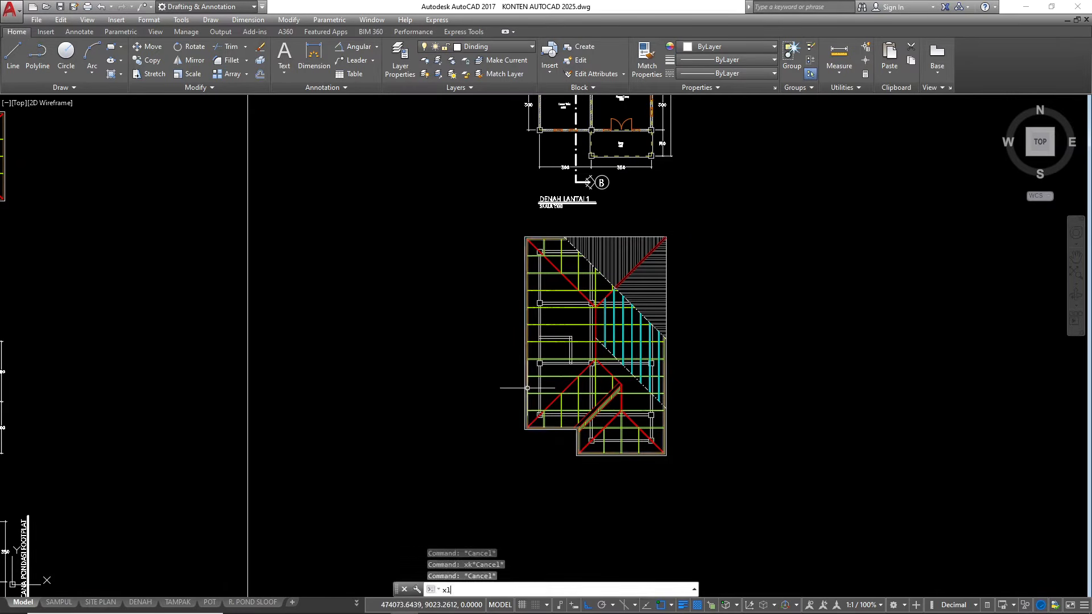
pyautogui.press('Return')
pyautogui.write('v')
pyautogui.press('Return')
pyautogui.scroll(10, 527, 389)
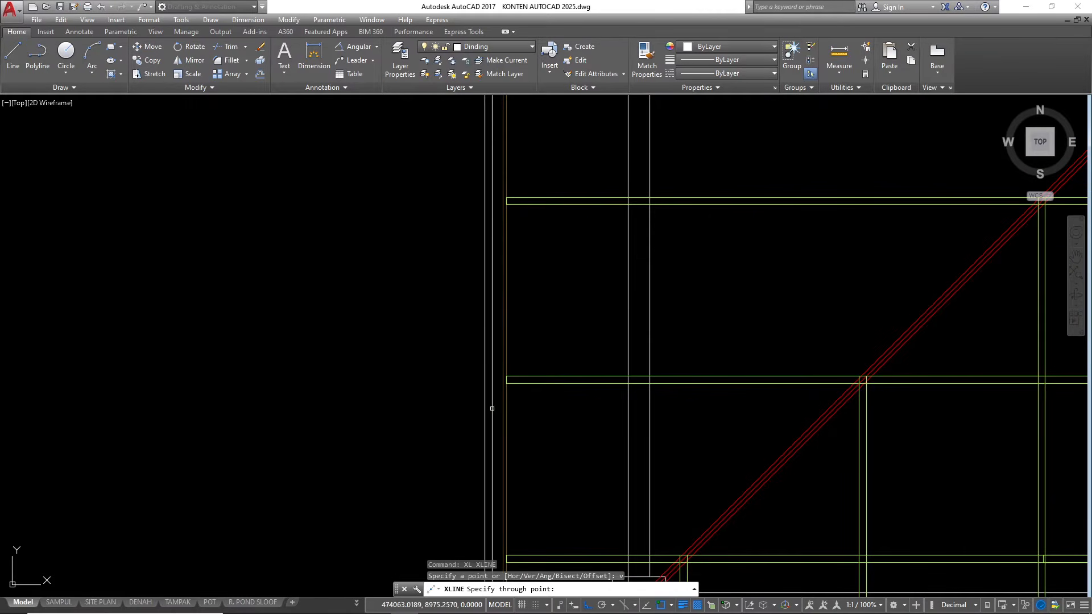
pyautogui.click(486, 403)
pyautogui.scroll(-2, 423, 213)
pyautogui.scroll(6, 472, 361)
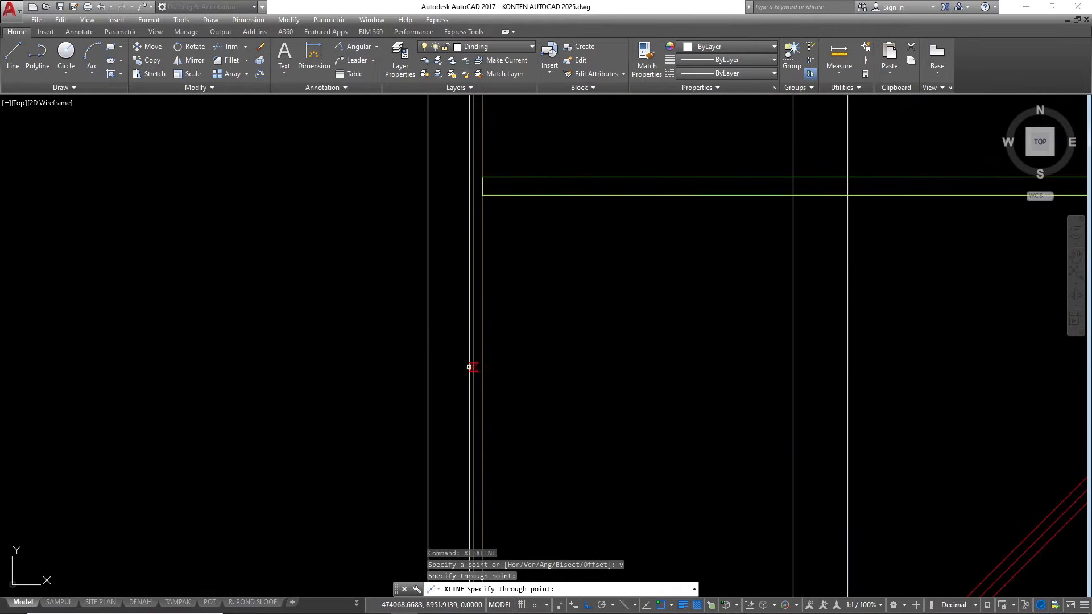
pyautogui.click(473, 359)
pyautogui.scroll(-10, 422, 340)
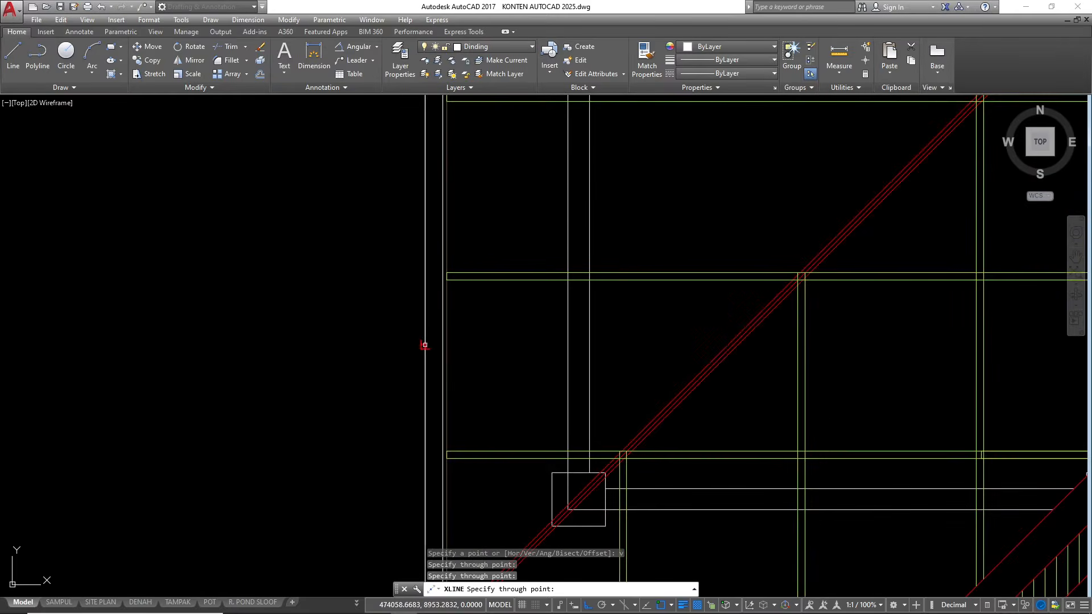
# Add a vertical construction line through the roof plan's ridge, projecting it up to the section
pyautogui.scroll(8, 561, 365)
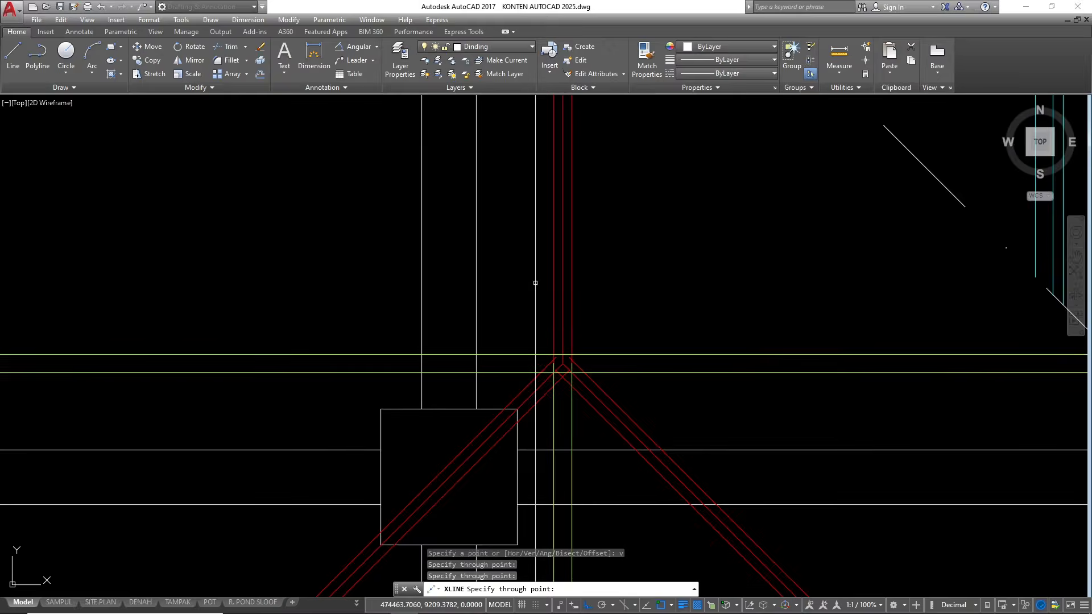
pyautogui.click(577, 411)
pyautogui.scroll(-5, 578, 412)
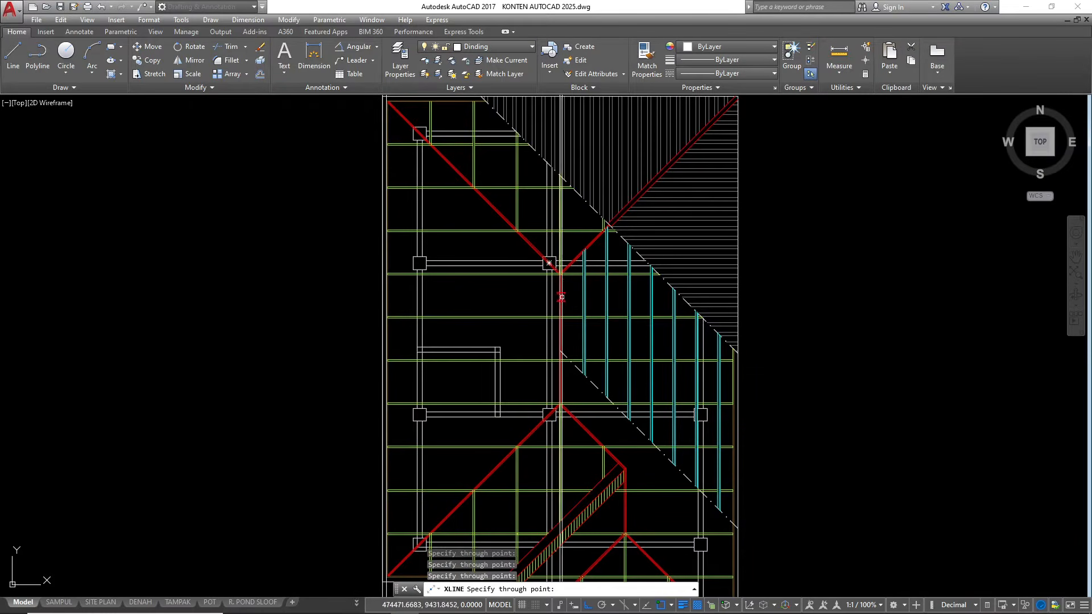
pyautogui.scroll(-2, 582, 294)
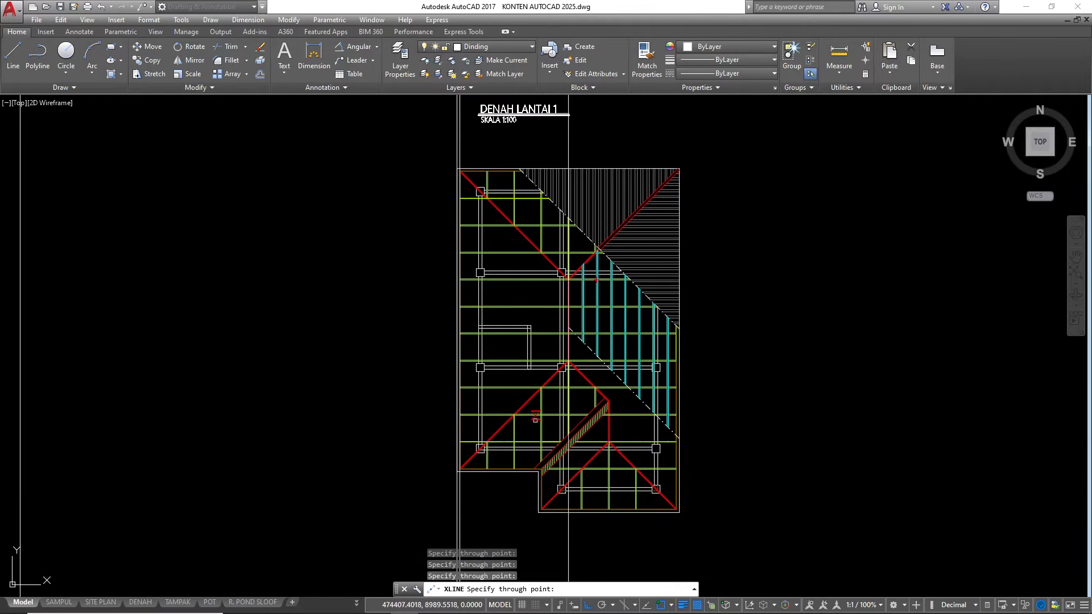
pyautogui.scroll(-4, 561, 421)
pyautogui.scroll(-3, 563, 307)
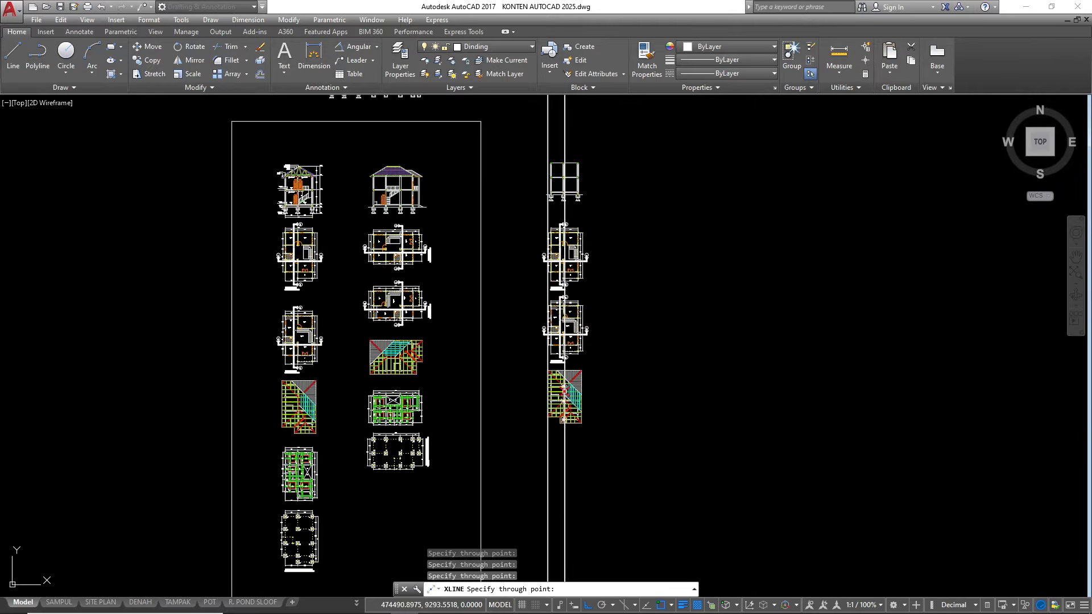
pyautogui.scroll(8, 597, 515)
pyautogui.scroll(8, 562, 305)
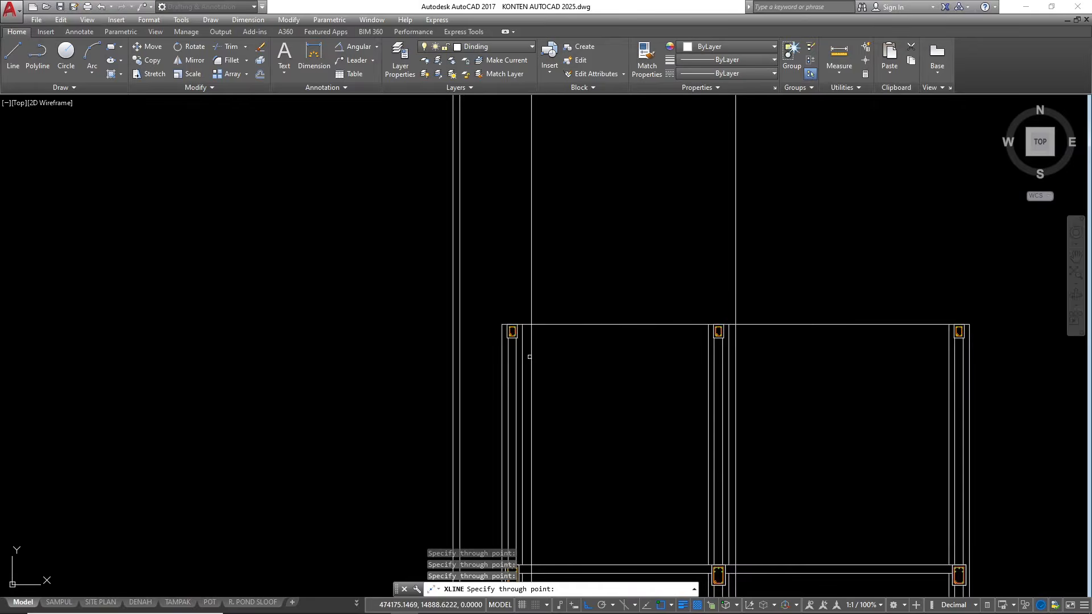
pyautogui.press('Escape')
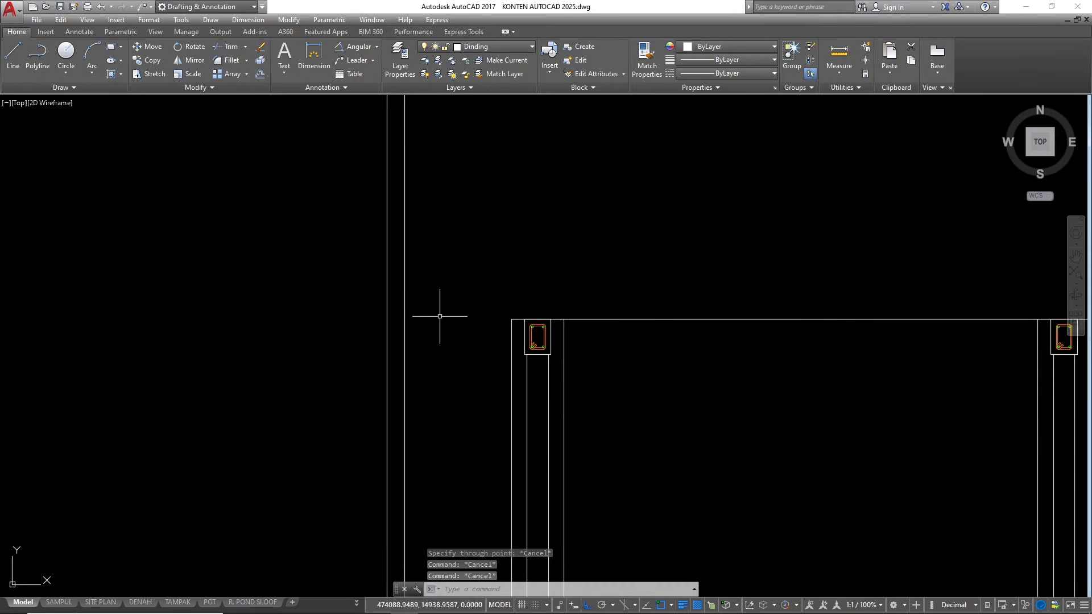
# Offset the line along the top of the ring beams upward by 7.5
pyautogui.scroll(-4, 435, 377)
pyautogui.scroll(4, 489, 354)
pyautogui.scroll(-2, 485, 362)
pyautogui.click(588, 425)
pyautogui.click(559, 338)
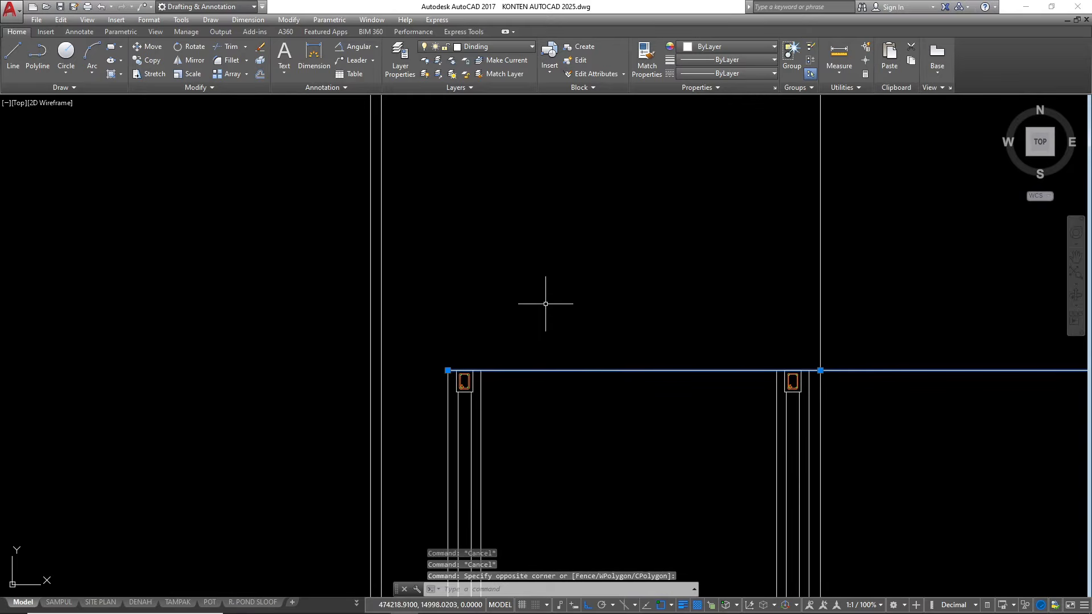
pyautogui.write('o')
pyautogui.press('Return')
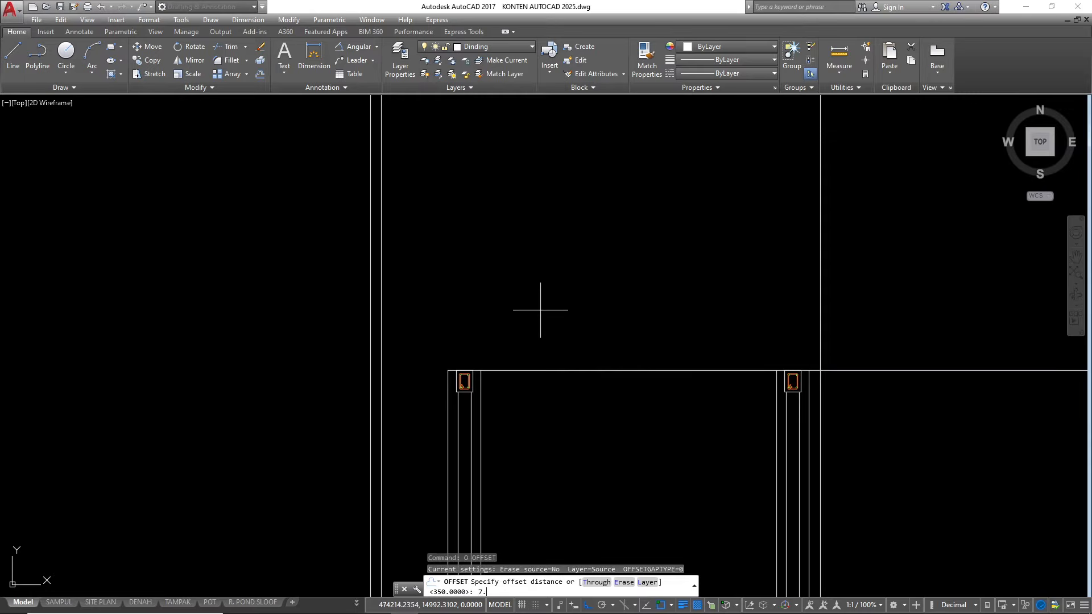
pyautogui.write('7.5')
pyautogui.press('Return')
pyautogui.click(540, 370)
pyautogui.click(539, 204)
pyautogui.scroll(-2, 652, 287)
pyautogui.scroll(4, 523, 339)
pyautogui.press('Escape')
pyautogui.press('Escape')
pyautogui.press('Escape')
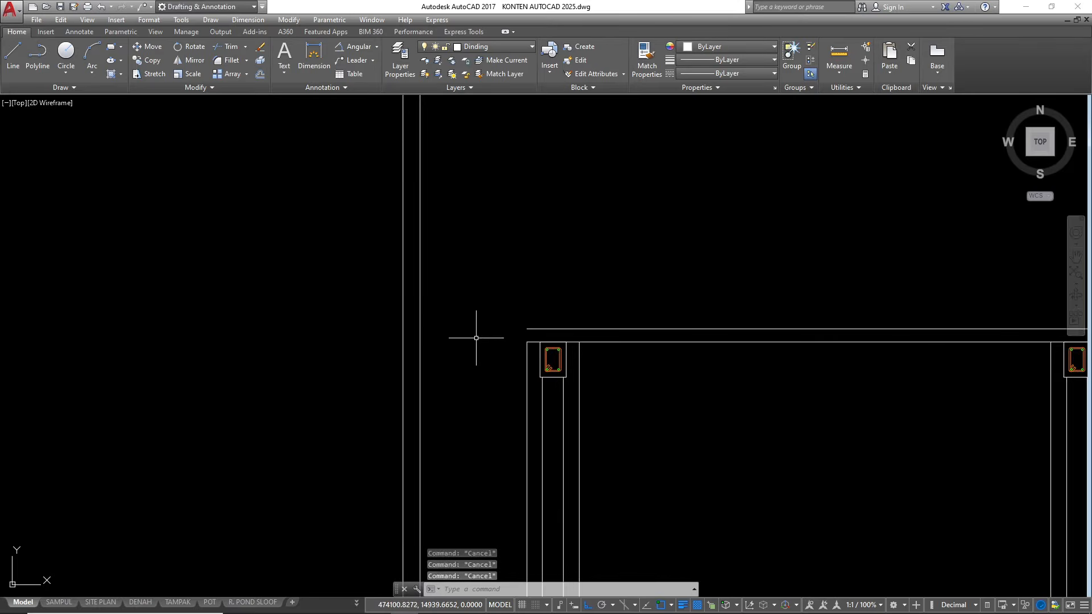
pyautogui.write('l')
pyautogui.press('Return')
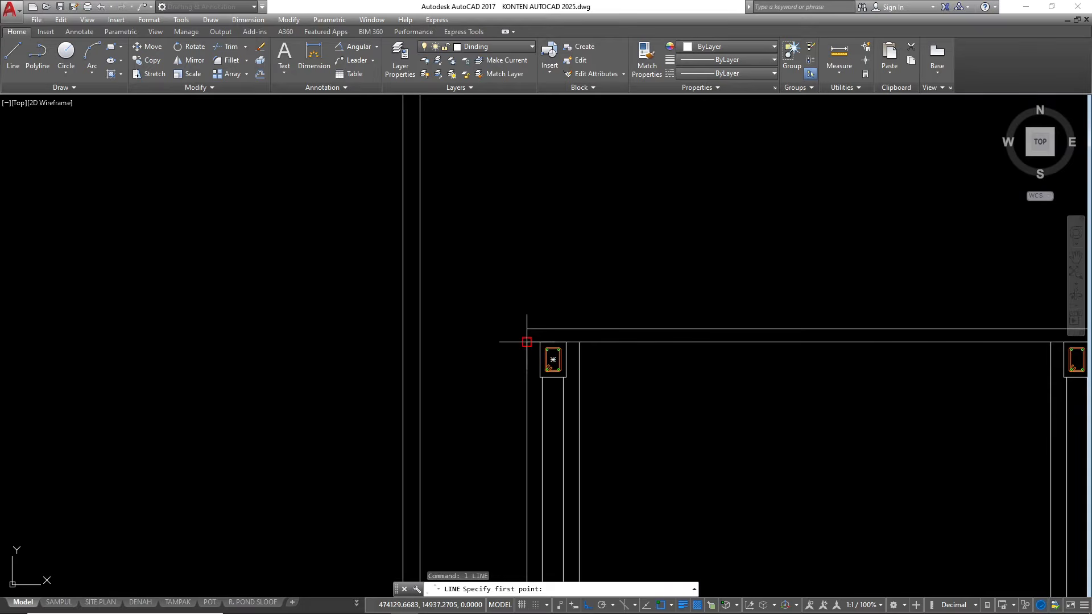
pyautogui.press('Escape')
# Draw a construction line at 30° through the outer top corner of the first column, with Ortho off
pyautogui.write('xl')
pyautogui.press('Return')
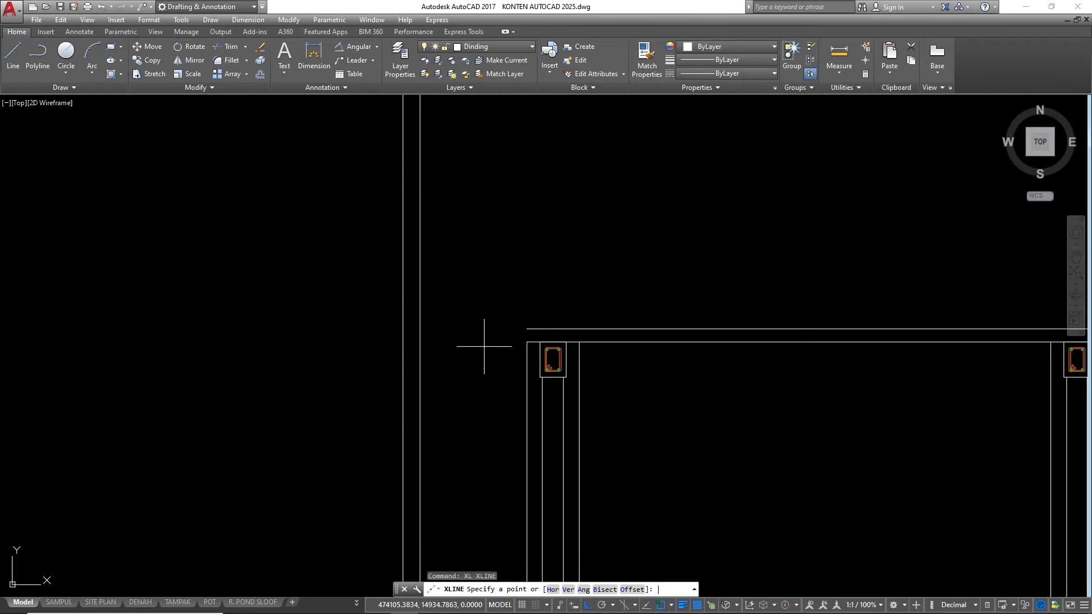
pyautogui.click(526, 341)
pyautogui.press('F8')
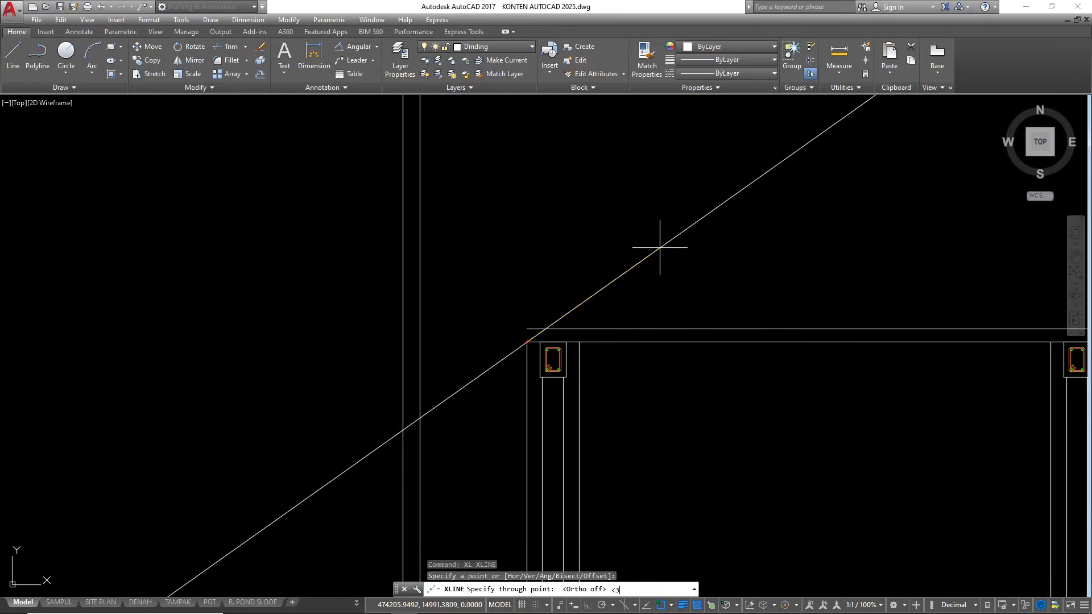
pyautogui.write('<30')
pyautogui.press('Return')
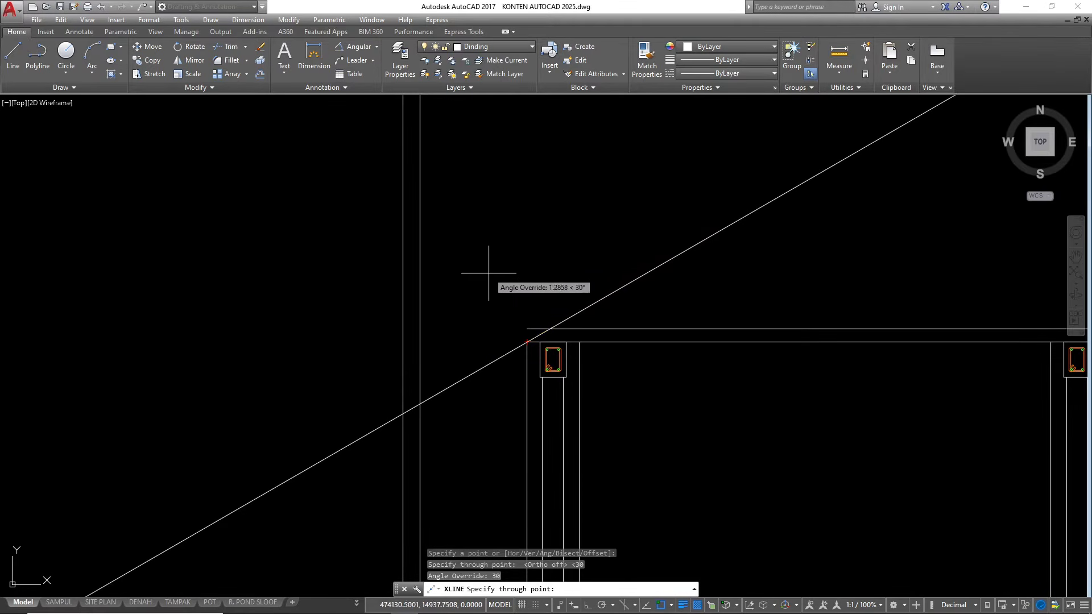
pyautogui.click(500, 239)
pyautogui.press('Escape')
# Offset the 30° roof slope line by 7.5 to its upper side
pyautogui.scroll(-1, 398, 313)
pyautogui.scroll(1, 431, 324)
pyautogui.scroll(2, 473, 324)
pyautogui.click(663, 311)
pyautogui.click(629, 217)
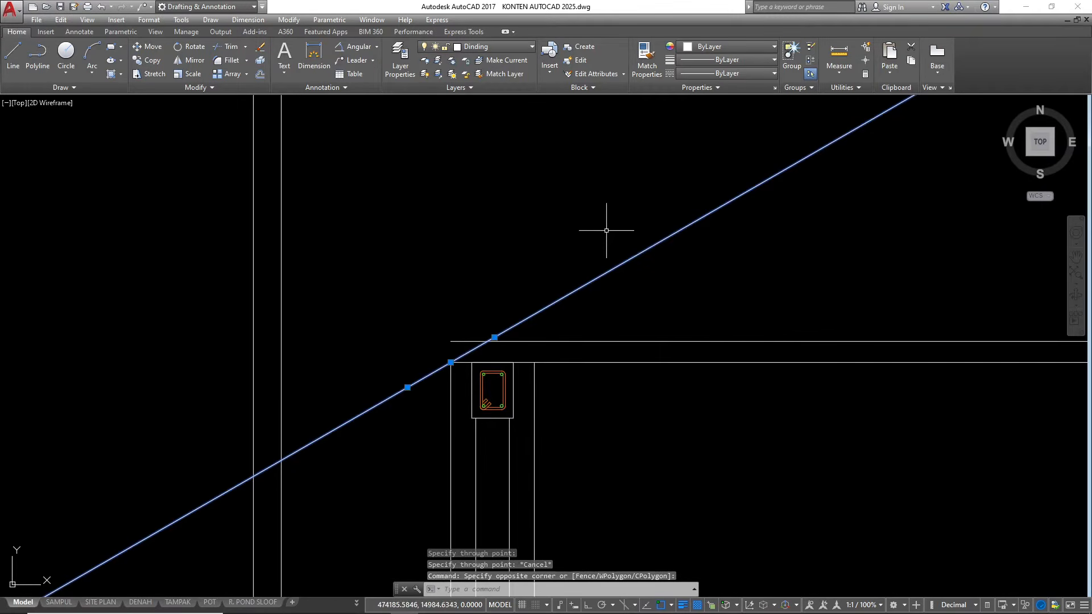
pyautogui.write('o')
pyautogui.press('Return')
pyautogui.write('7.5')
pyautogui.press('Return')
pyautogui.click(591, 279)
pyautogui.click(546, 188)
pyautogui.scroll(-4, 516, 326)
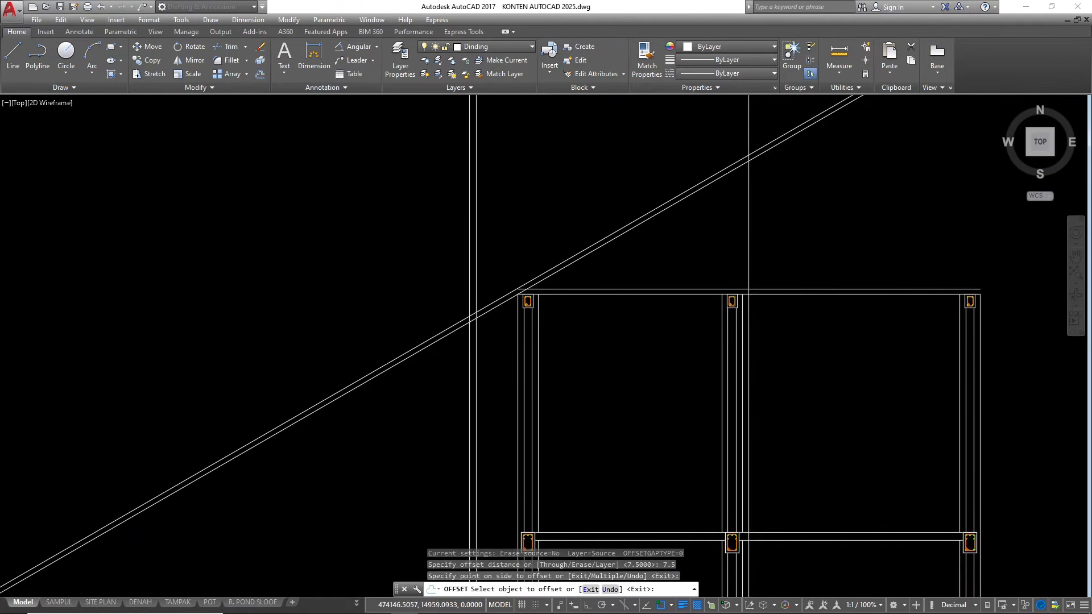
pyautogui.scroll(2, 516, 289)
pyautogui.press('Escape')
pyautogui.press('Escape')
pyautogui.press('Escape')
# Offset the inner vertical eave line by 0.8 toward the building
pyautogui.scroll(-2, 447, 310)
pyautogui.scroll(2, 470, 308)
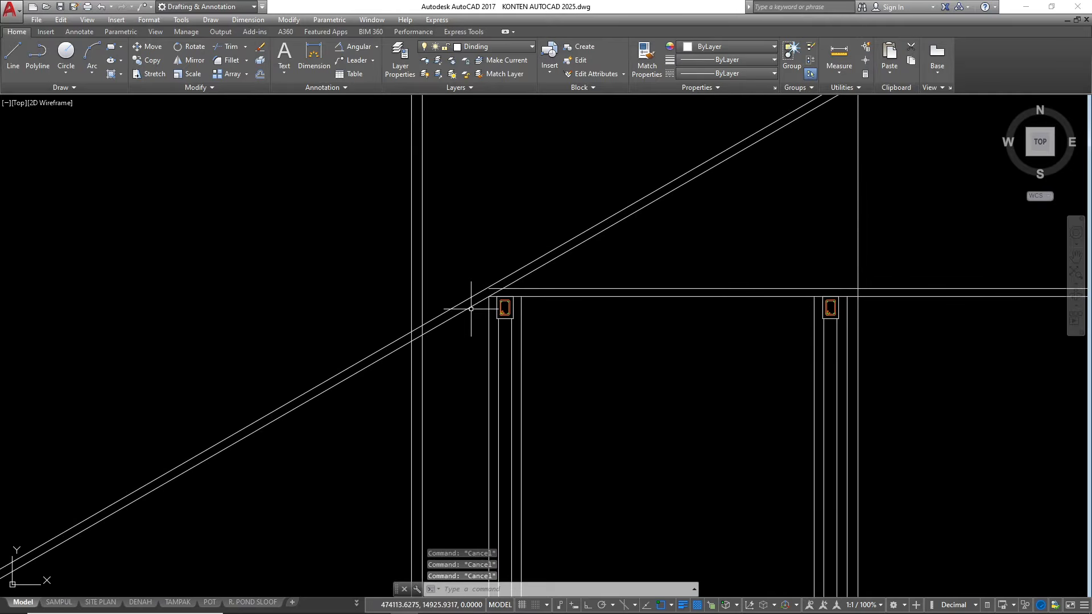
pyautogui.scroll(2, 426, 340)
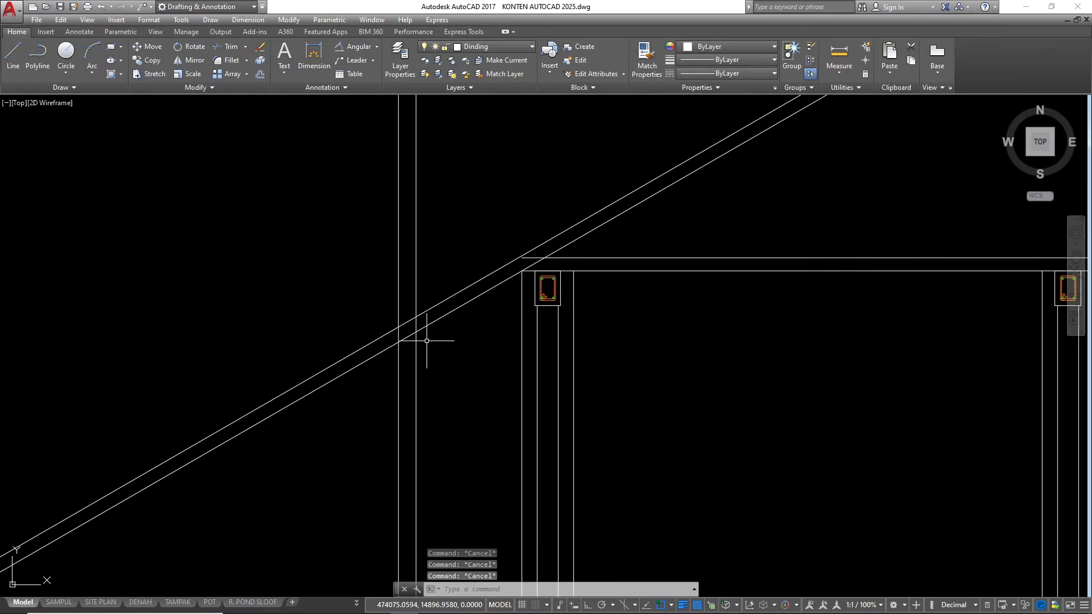
pyautogui.scroll(4, 420, 339)
pyautogui.click(429, 343)
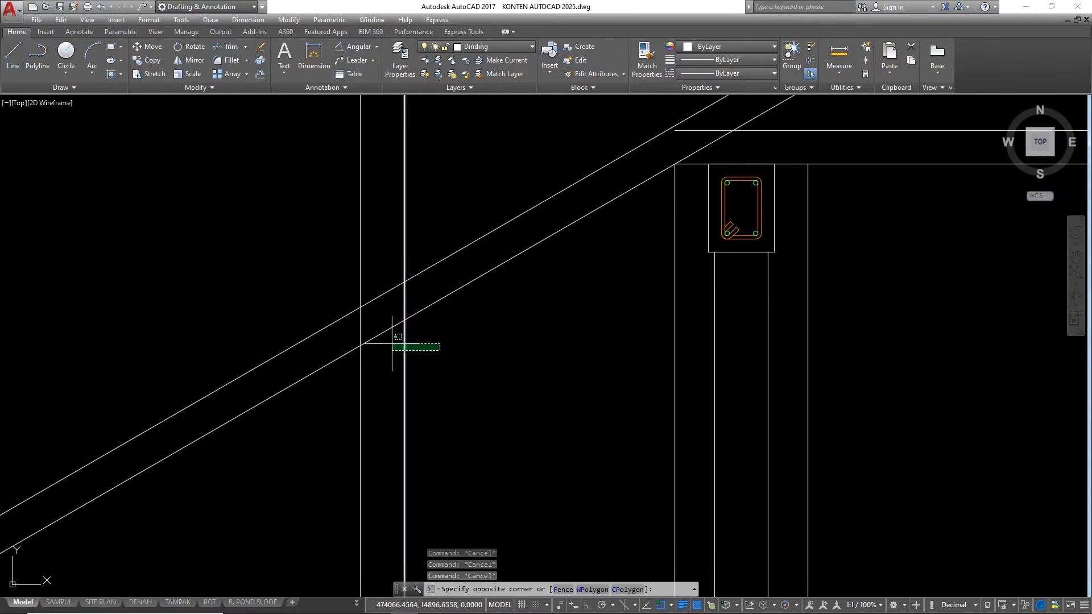
pyautogui.write('o')
pyautogui.press('Return')
pyautogui.write('0.8')
pyautogui.press('Return')
pyautogui.click(405, 329)
pyautogui.click(436, 324)
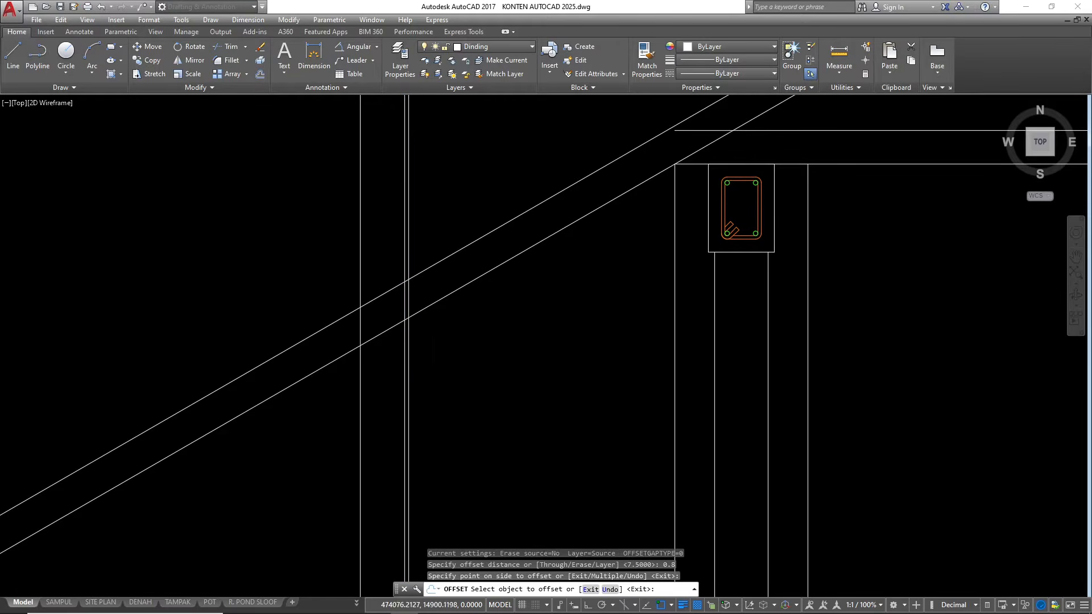
pyautogui.scroll(-4, 432, 326)
pyautogui.press('Escape')
pyautogui.press('Escape')
pyautogui.press('Escape')
# Extend the lower horizontal line above the ring beams outward to the upper roof slope line
pyautogui.scroll(-2, 341, 361)
pyautogui.scroll(-1, 410, 329)
pyautogui.scroll(2, 419, 326)
pyautogui.scroll(1, 449, 323)
pyautogui.click(443, 304)
pyautogui.click(427, 282)
pyautogui.write('ex')
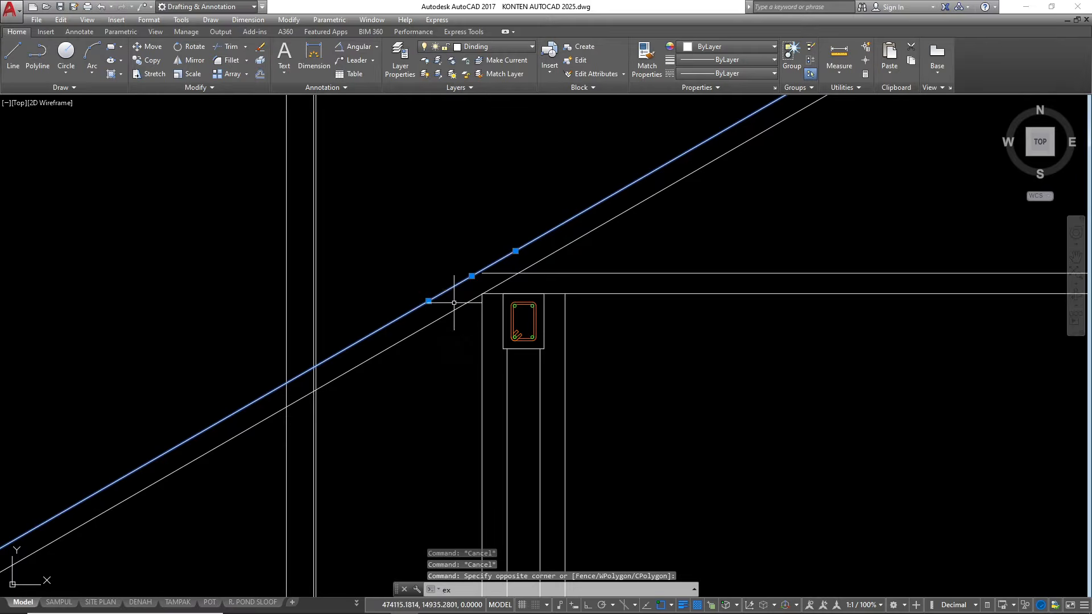
pyautogui.press('space')
pyautogui.click(733, 346)
pyautogui.click(689, 249)
pyautogui.click(571, 273)
pyautogui.scroll(-3, 392, 321)
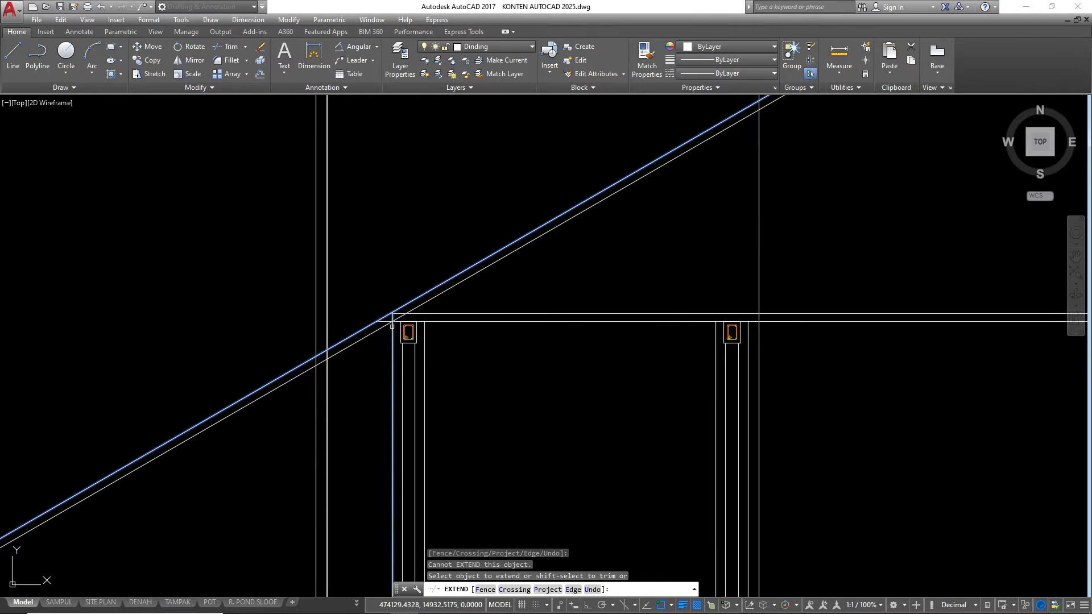
pyautogui.press('Escape')
pyautogui.press('Escape')
# Trim both roof slope lines where they run past the vertical ridge line
pyautogui.scroll(3, 377, 312)
pyautogui.scroll(-1, 584, 231)
pyautogui.scroll(3, 609, 236)
pyautogui.write('tr')
pyautogui.press('space')
pyautogui.press('space')
pyautogui.click(676, 256)
pyautogui.click(640, 198)
pyautogui.scroll(-3, 608, 251)
pyautogui.press('Escape')
pyautogui.press('Escape')
pyautogui.press('Escape')
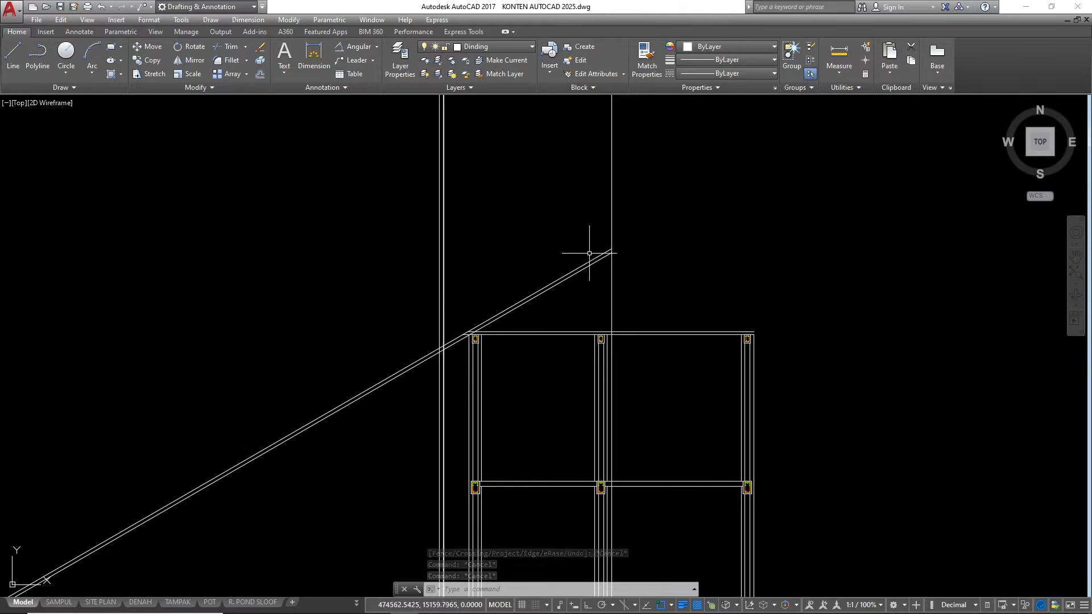
pyautogui.scroll(2, 601, 249)
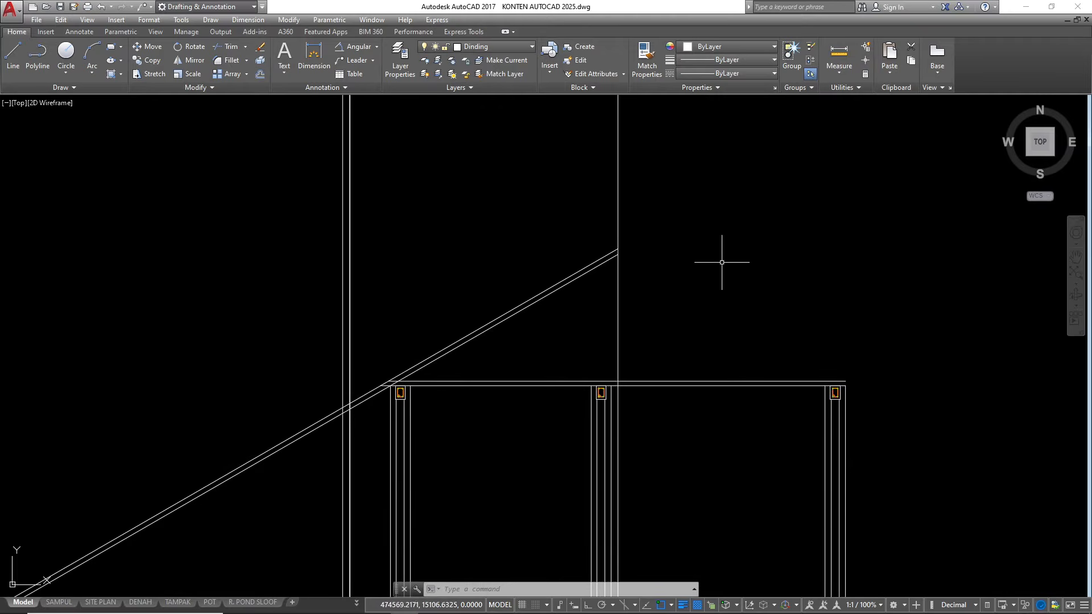
pyautogui.scroll(-6, 636, 303)
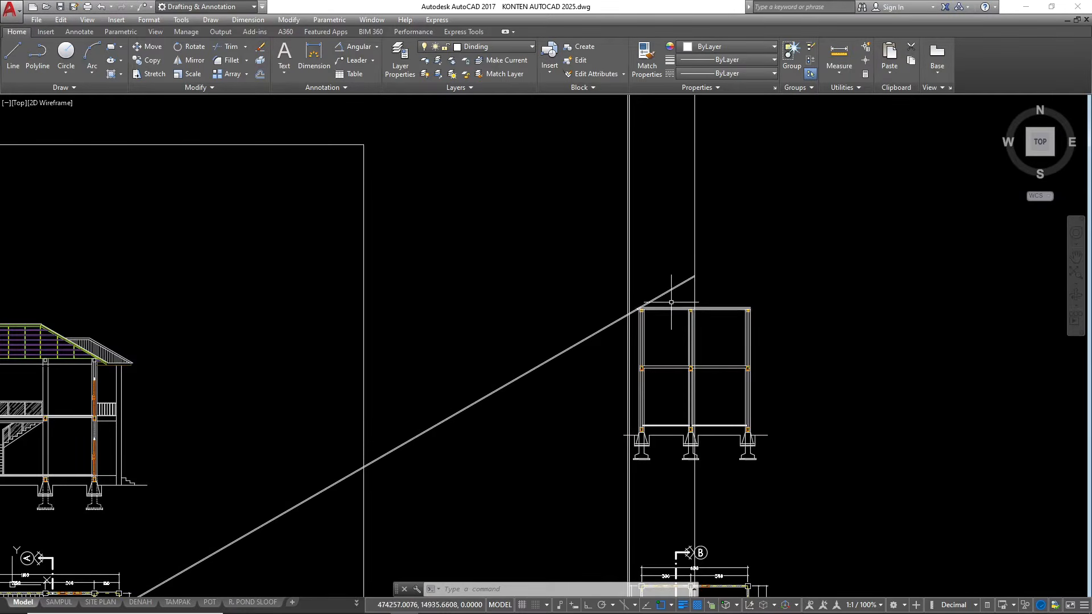
pyautogui.scroll(4, 683, 284)
pyautogui.scroll(-8, 599, 325)
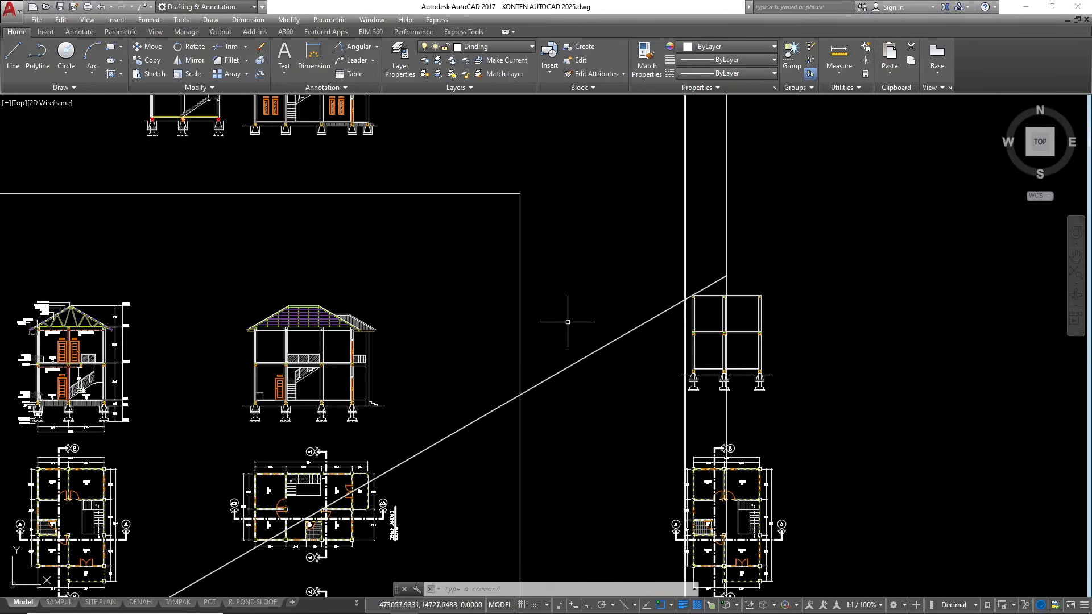
pyautogui.scroll(12, 676, 291)
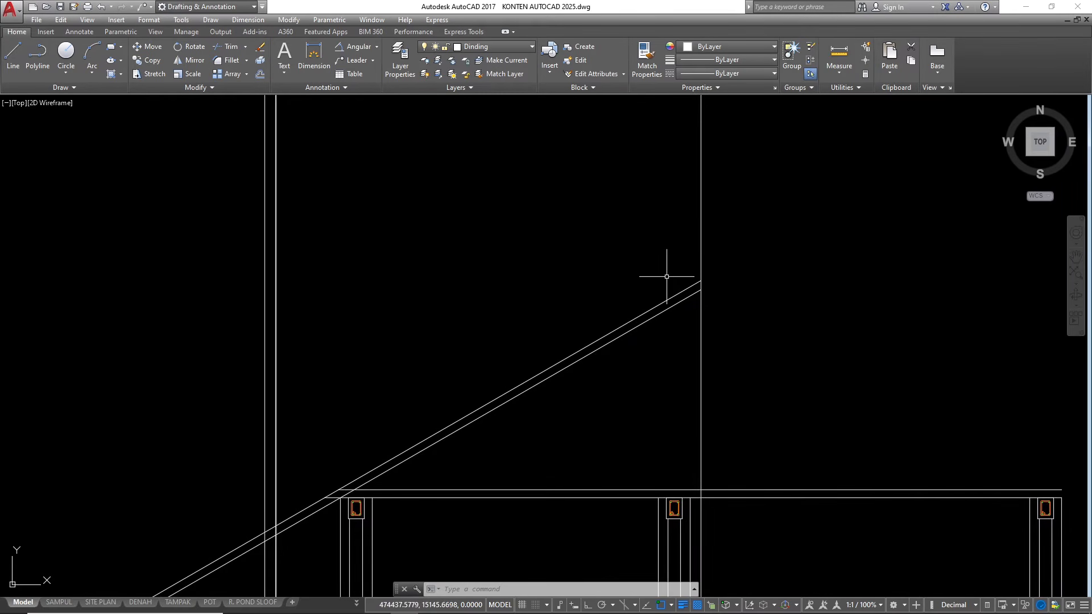
pyautogui.scroll(-6, 841, 236)
pyautogui.scroll(-6, 818, 251)
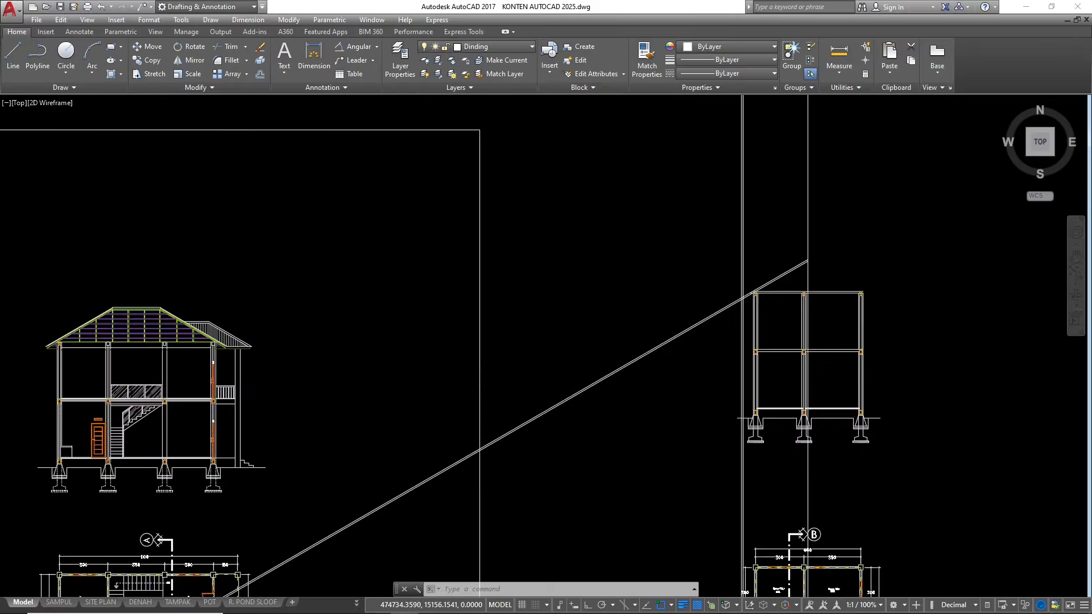
pyautogui.scroll(10, 398, 273)
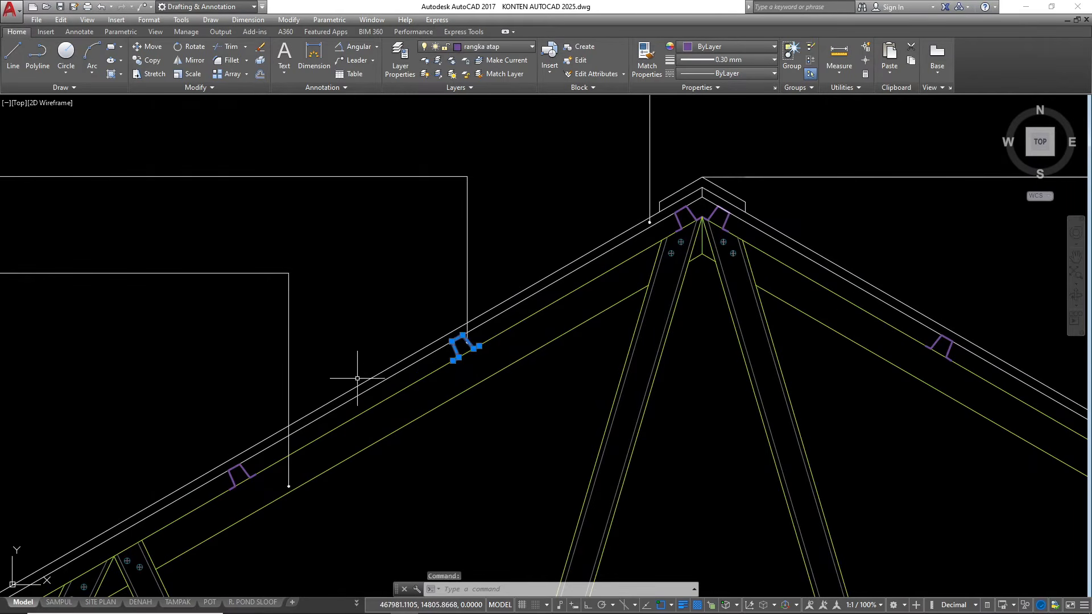
pyautogui.write('co')
pyautogui.press('Return')
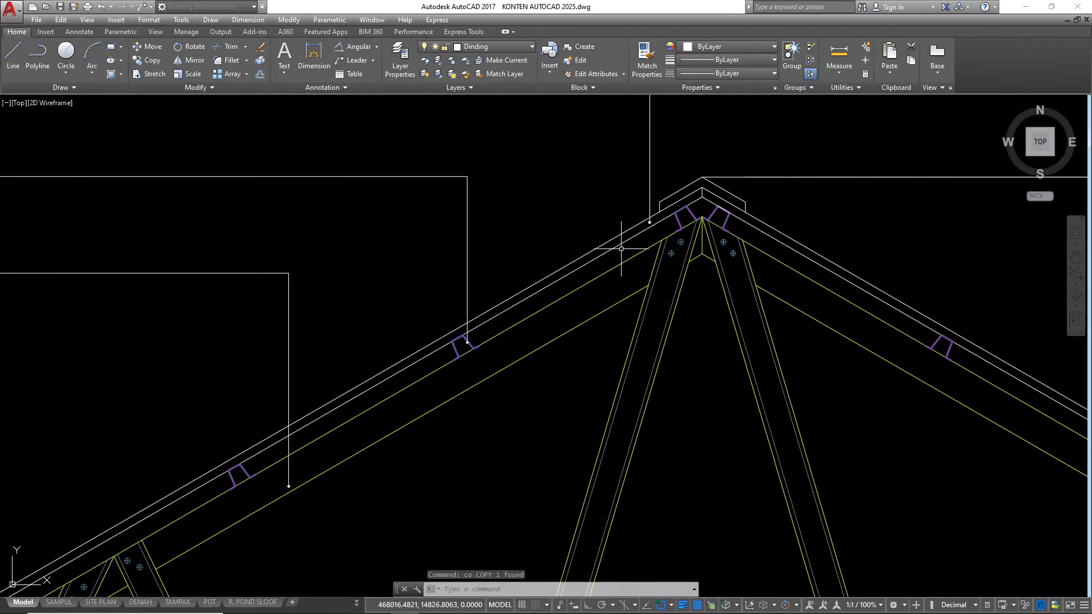
pyautogui.press('Escape')
pyautogui.press('Escape')
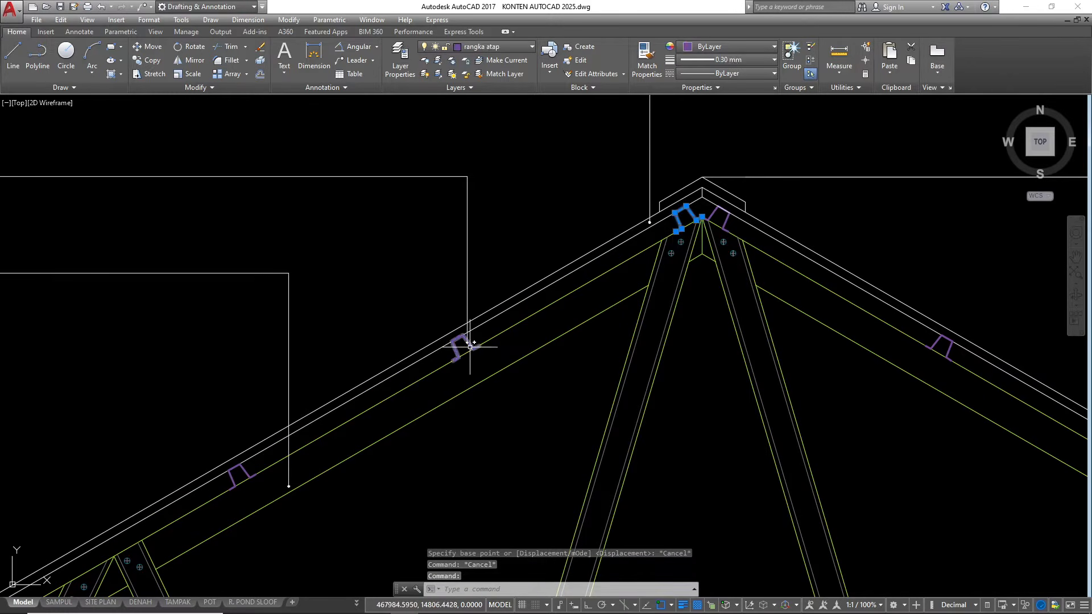
# Copy the nine battens of the reference truss's outer slope onto the new roof slope, using the ridge point as base point
pyautogui.scroll(-4, 469, 346)
pyautogui.scroll(5, 455, 330)
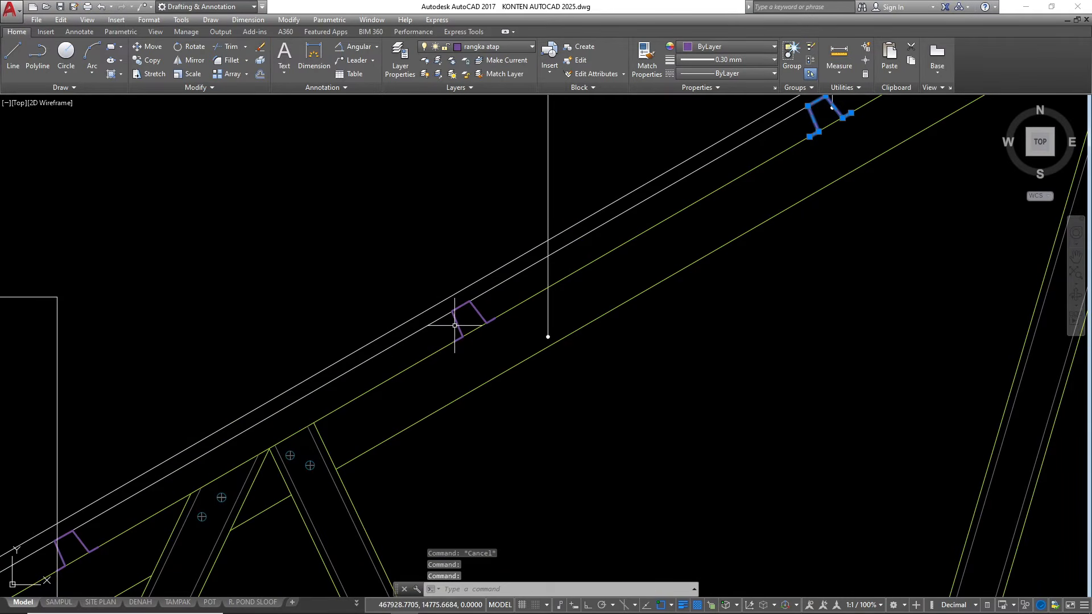
pyautogui.click(461, 312)
pyautogui.scroll(-4, 462, 312)
pyautogui.scroll(3, 455, 335)
pyautogui.scroll(2, 420, 343)
pyautogui.click(404, 352)
pyautogui.scroll(-3, 404, 352)
pyautogui.scroll(3, 435, 349)
pyautogui.scroll(3, 442, 361)
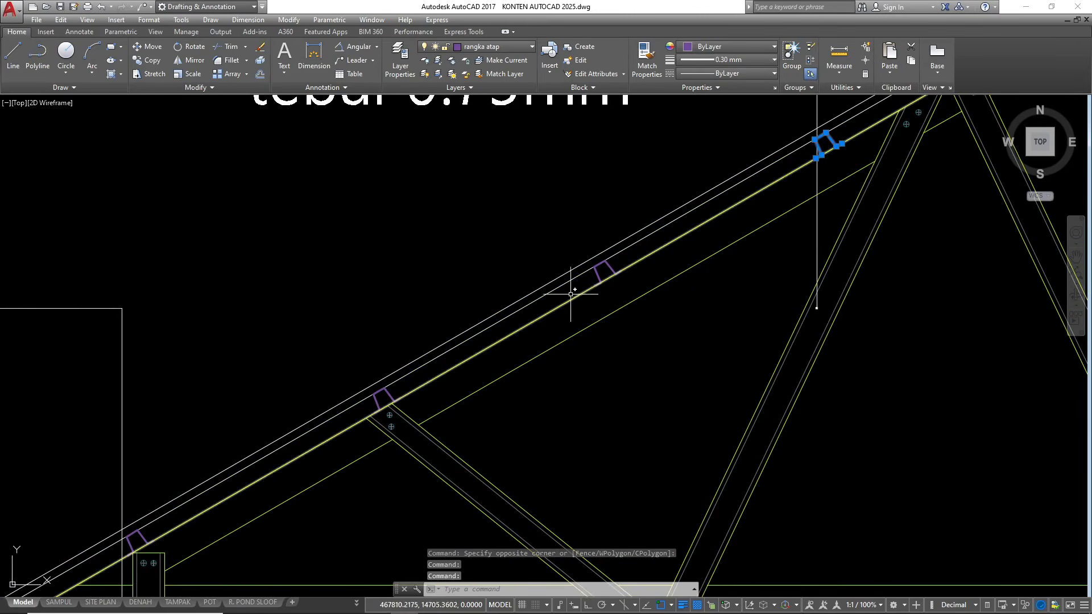
pyautogui.click(596, 274)
pyautogui.scroll(-3, 395, 385)
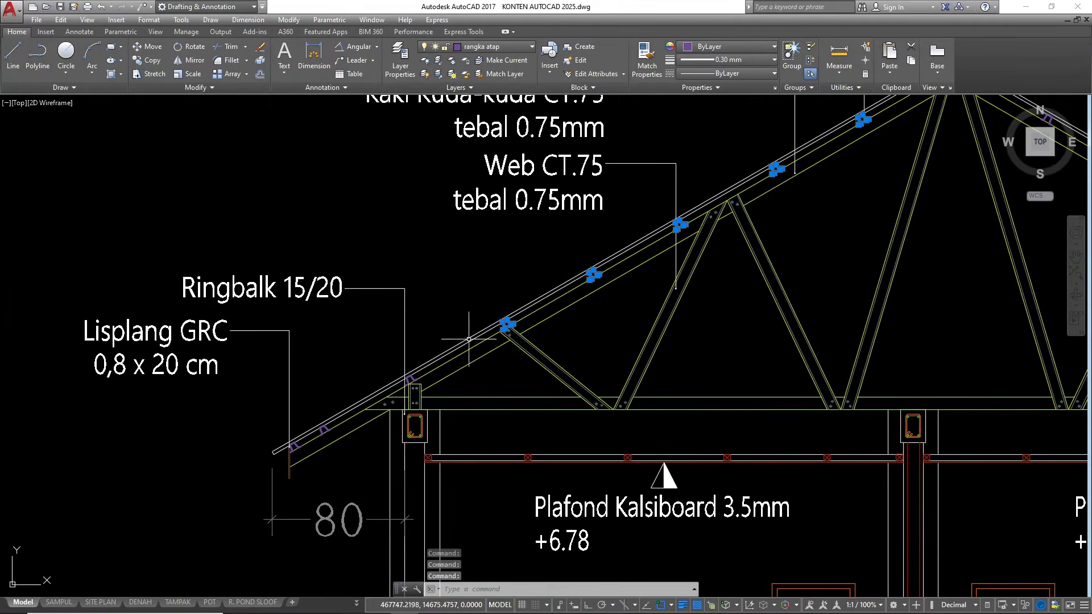
pyautogui.scroll(3, 424, 348)
pyautogui.scroll(-4, 420, 343)
pyautogui.scroll(4, 446, 344)
pyautogui.click(443, 347)
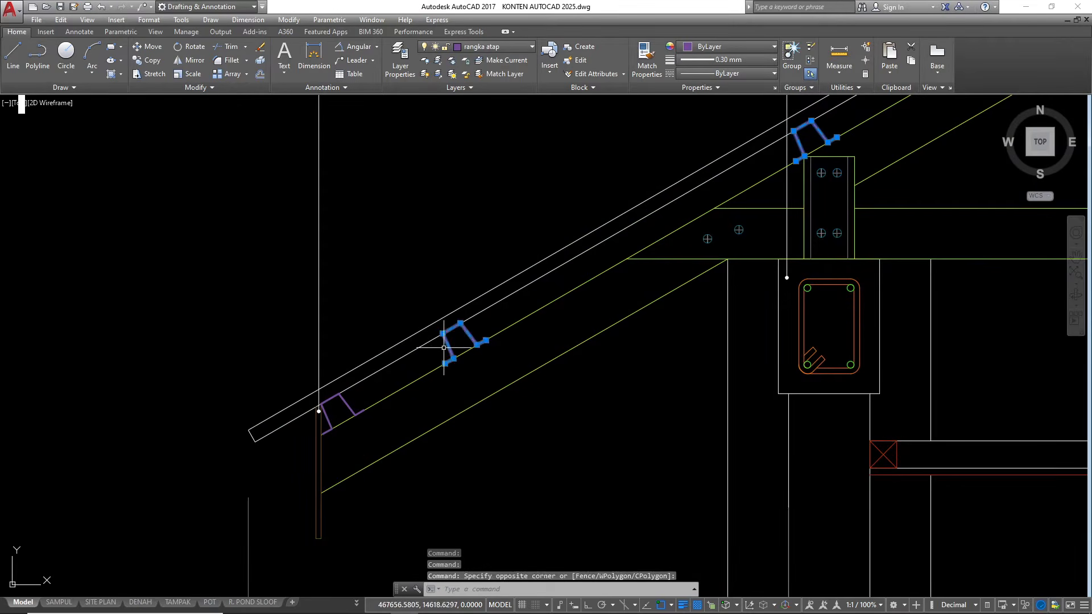
pyautogui.click(354, 402)
pyautogui.click(342, 407)
pyautogui.scroll(-5, 277, 425)
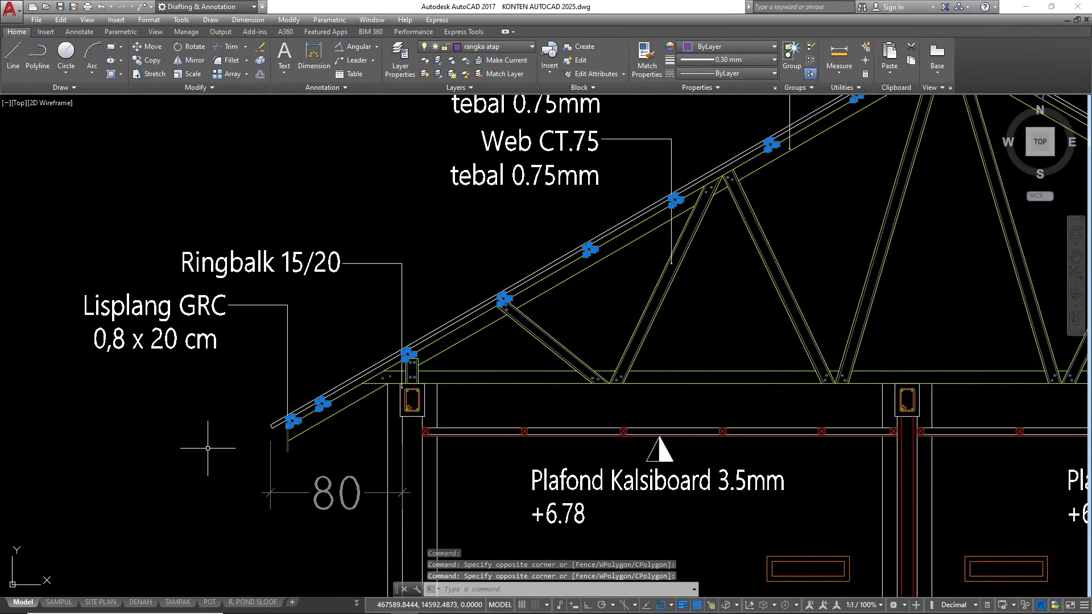
pyautogui.press('Return')
pyautogui.scroll(-2, 208, 443)
pyautogui.scroll(8, 685, 185)
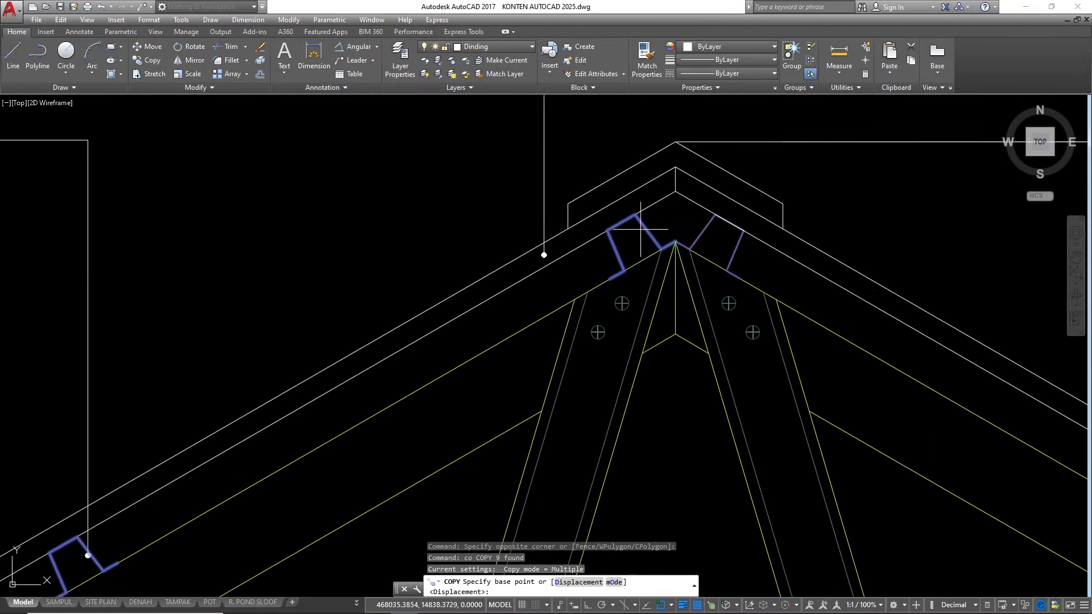
pyautogui.click(690, 242)
pyautogui.scroll(-8, 690, 243)
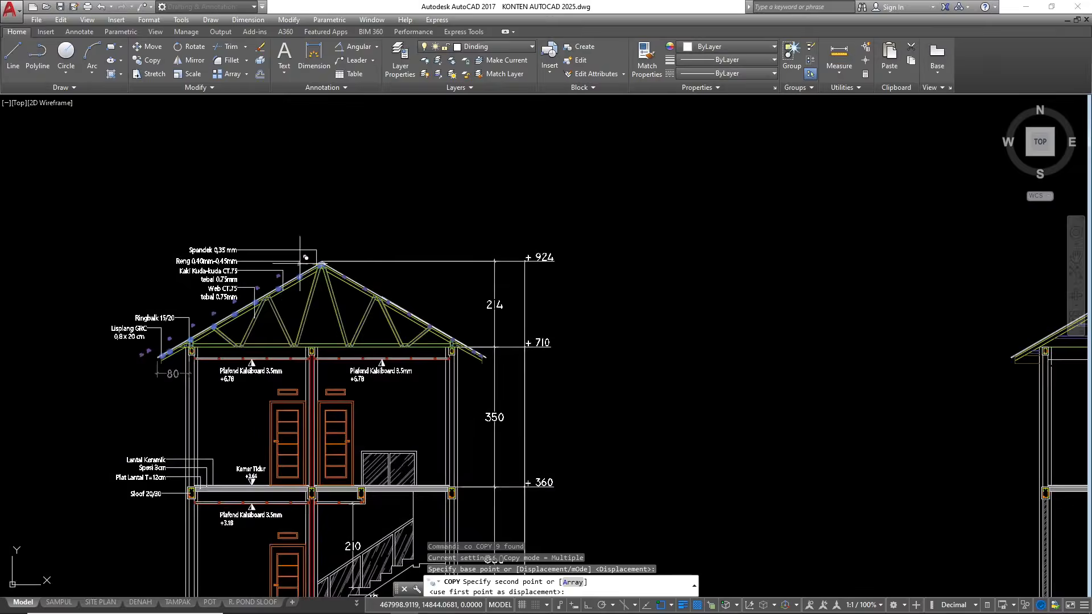
pyautogui.scroll(8, 659, 226)
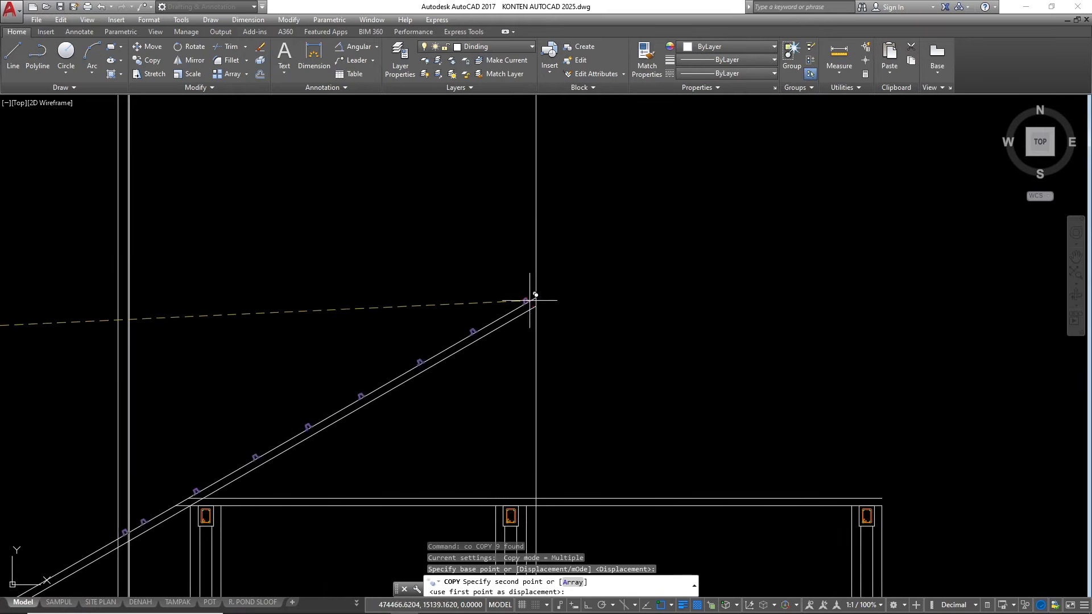
pyautogui.click(591, 280)
pyautogui.scroll(-10, 656, 211)
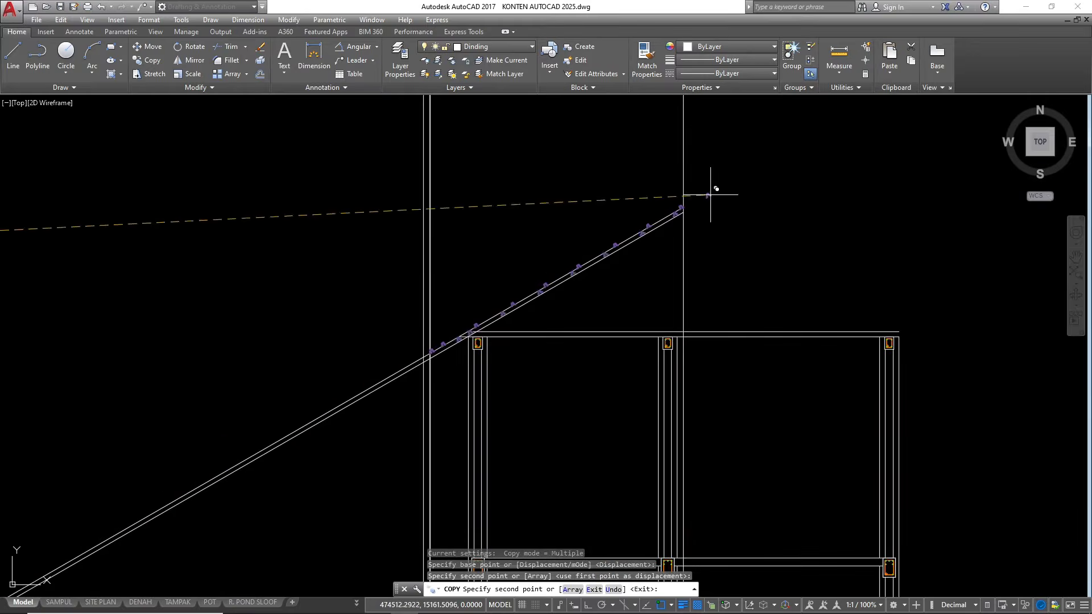
pyautogui.press('Escape')
# Offset the upper roof slope line by 4 to its upper side, along the tops of the battens
pyautogui.scroll(10, 419, 344)
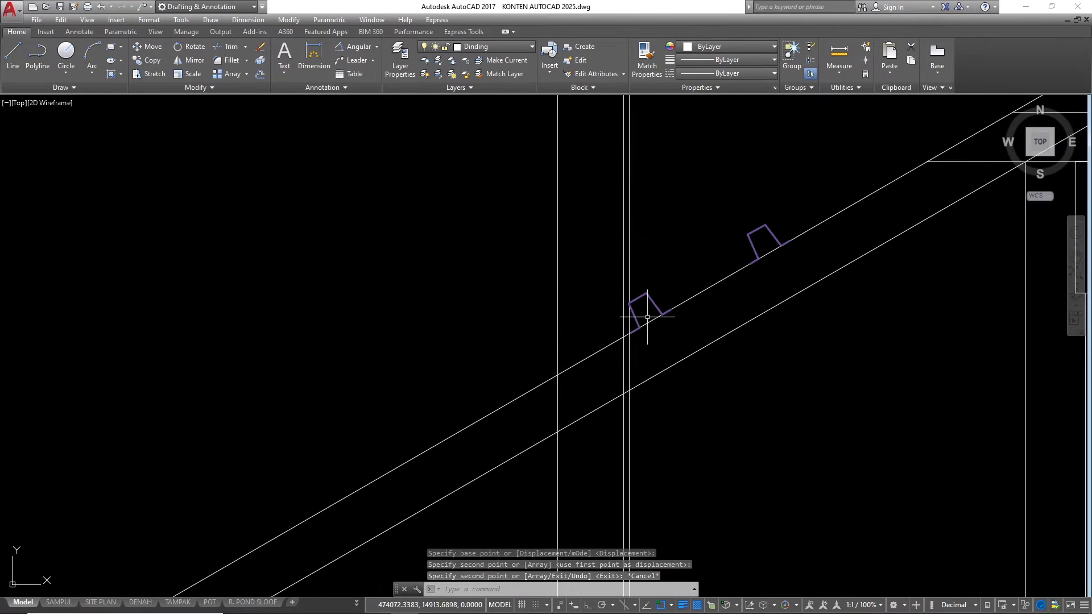
pyautogui.scroll(3, 627, 303)
pyautogui.scroll(-1, 627, 304)
pyautogui.scroll(-4, 368, 330)
pyautogui.scroll(-2, 378, 353)
pyautogui.scroll(4, 426, 317)
pyautogui.click(423, 321)
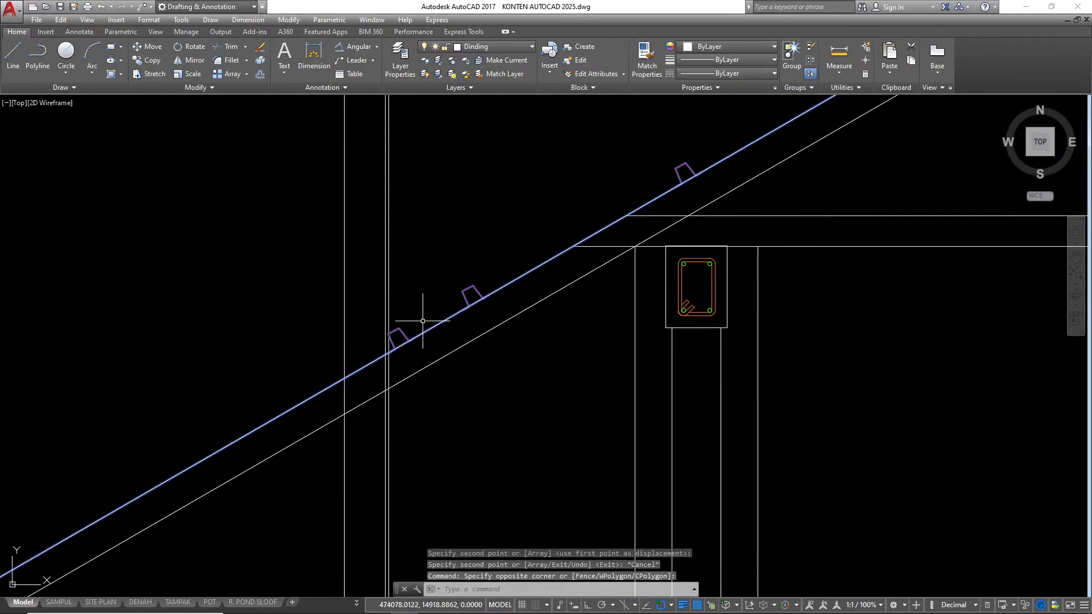
pyautogui.write('o')
pyautogui.press('Return')
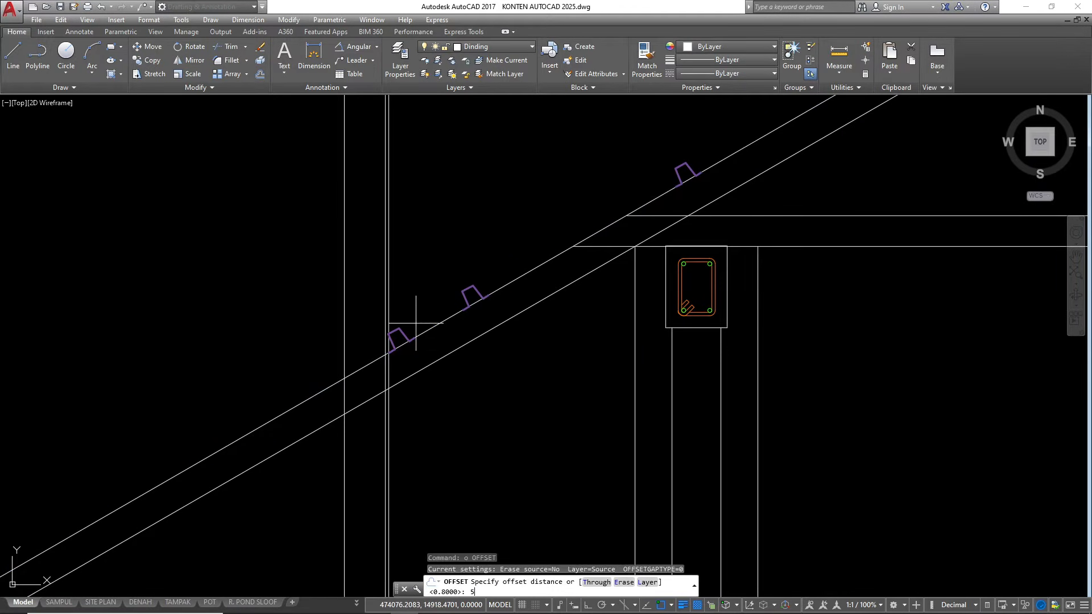
pyautogui.write('4')
pyautogui.press('Return')
pyautogui.click(397, 283)
pyautogui.press('Escape')
# Offset the line along the batten tops to its upper side to form the roof covering's thickness
pyautogui.scroll(3, 453, 308)
pyautogui.scroll(-3, 534, 309)
pyautogui.scroll(3, 533, 309)
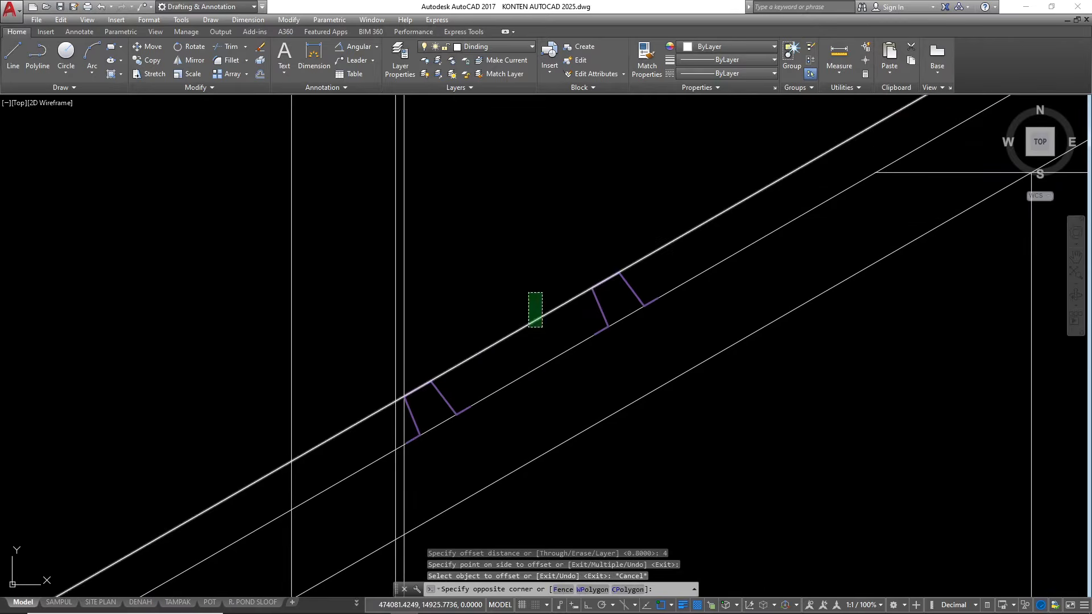
pyautogui.write('o')
pyautogui.press('Return')
# Draw a perpendicular end line across the roof covering from where its upper line meets the outermost vertical line
pyautogui.press('Return')
pyautogui.click(516, 263)
pyautogui.scroll(-3, 622, 248)
pyautogui.press('Escape')
pyautogui.scroll(1, 544, 309)
pyautogui.press('Escape')
pyautogui.press('Escape')
pyautogui.press('Escape')
pyautogui.scroll(1, 563, 284)
pyautogui.write('l')
pyautogui.press('Return')
pyautogui.scroll(3, 545, 284)
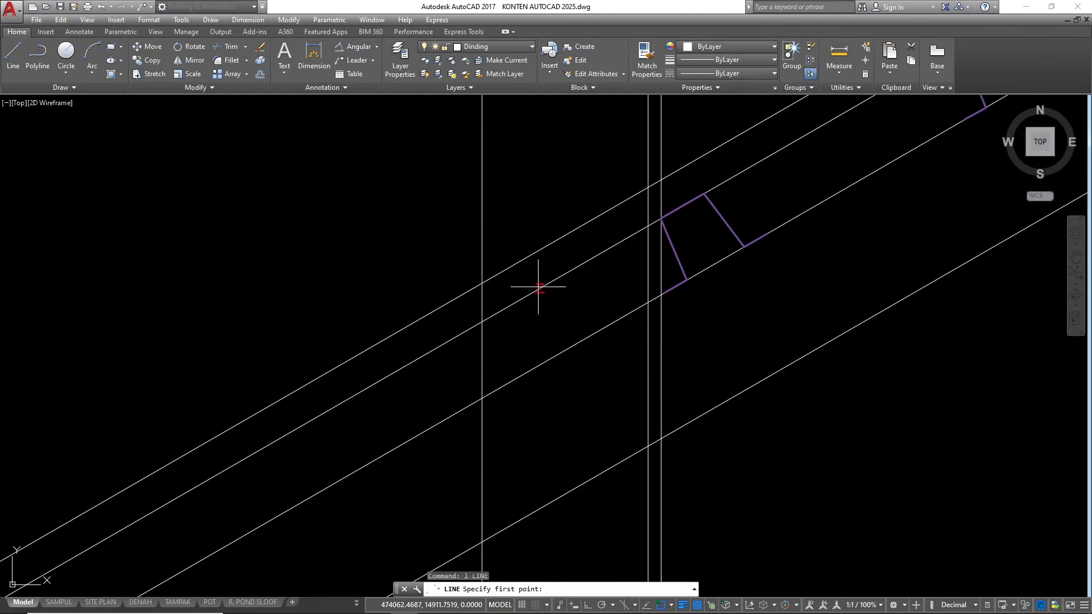
pyautogui.click(481, 283)
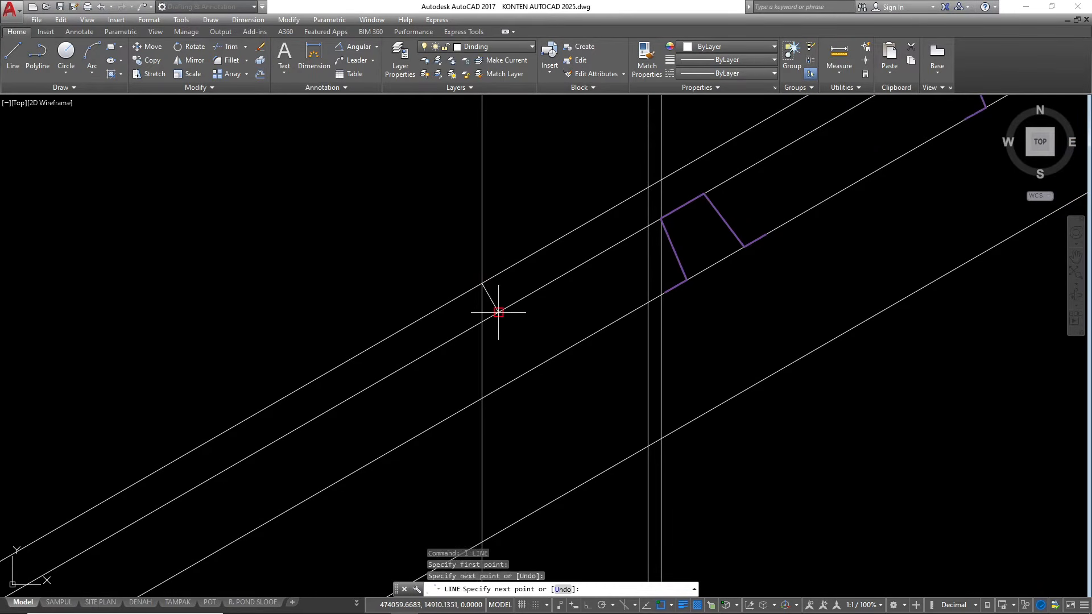
pyautogui.click(498, 312)
pyautogui.press('Return')
# Trim the roof covering lines outside the eave end line and erase the outermost vertical line with the leftover piece
pyautogui.write('tr')
pyautogui.press('Return')
pyautogui.press('Return')
pyautogui.scroll(2, 477, 327)
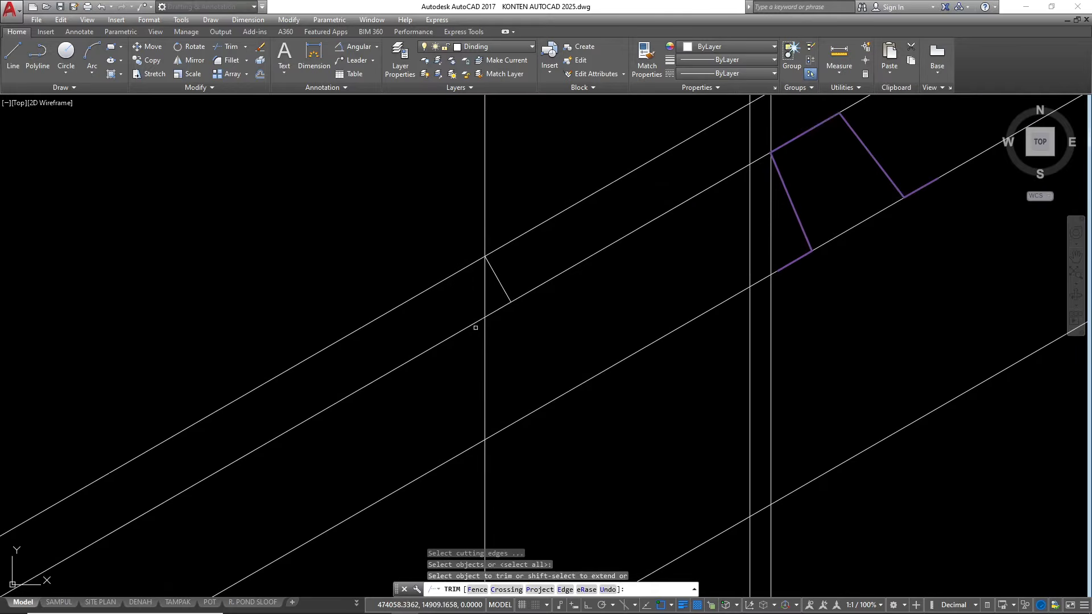
pyautogui.click(493, 308)
pyautogui.click(495, 313)
pyautogui.click(463, 282)
pyautogui.click(459, 268)
pyautogui.press('Escape')
pyautogui.click(490, 333)
pyautogui.click(467, 308)
pyautogui.write('e')
# Trim the two fascia verticals at the underside of the roof covering and erase their leftovers above it
pyautogui.press('Return')
pyautogui.scroll(-6, 385, 303)
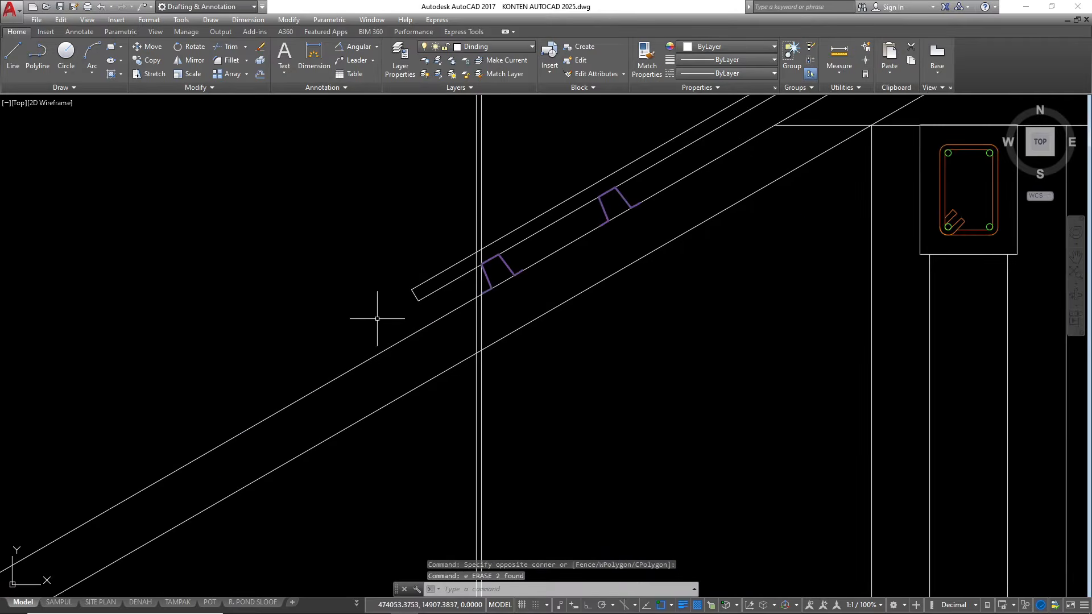
pyautogui.write('tr')
pyautogui.press('Return')
pyautogui.press('Return')
pyautogui.scroll(4, 484, 263)
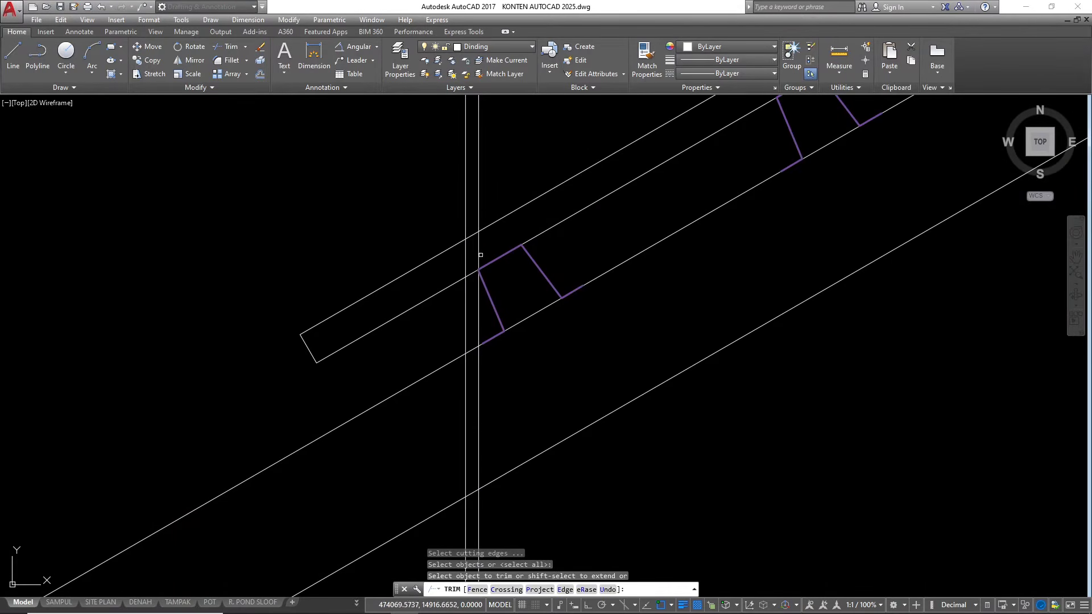
pyautogui.click(480, 254)
pyautogui.press('Escape')
pyautogui.click(491, 181)
pyautogui.click(435, 170)
pyautogui.write('e')
# Place a horizontal construction line through the point where the outer fascia vertical meets the underside of the roof covering
pyautogui.press('Return')
pyautogui.press('Escape')
pyautogui.scroll(-3, 454, 204)
pyautogui.press('Escape')
pyautogui.write('xl')
pyautogui.press('Return')
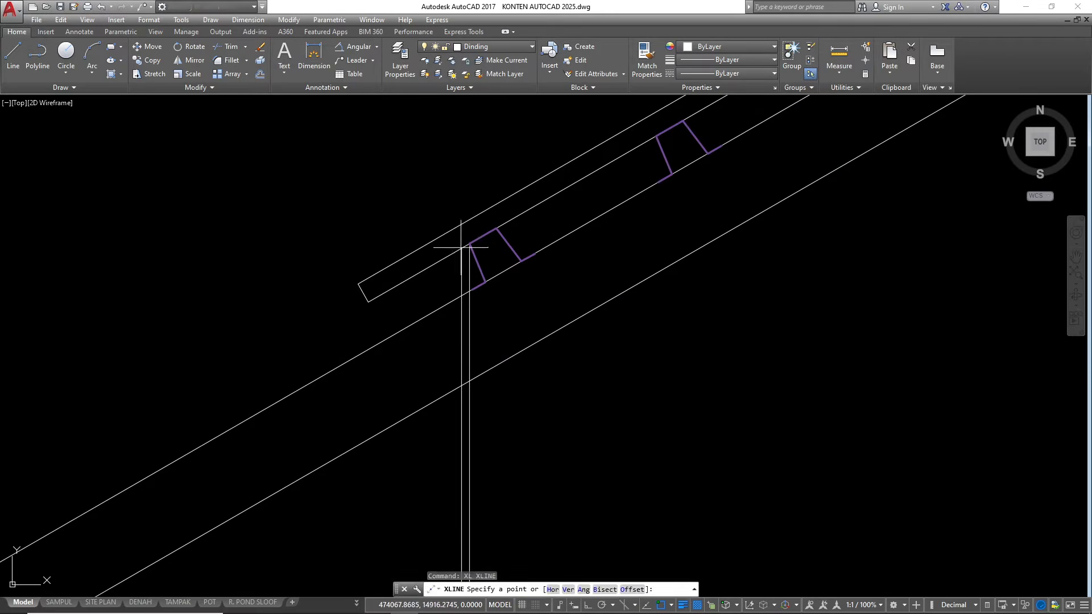
pyautogui.write('h')
pyautogui.press('Return')
pyautogui.scroll(4, 469, 254)
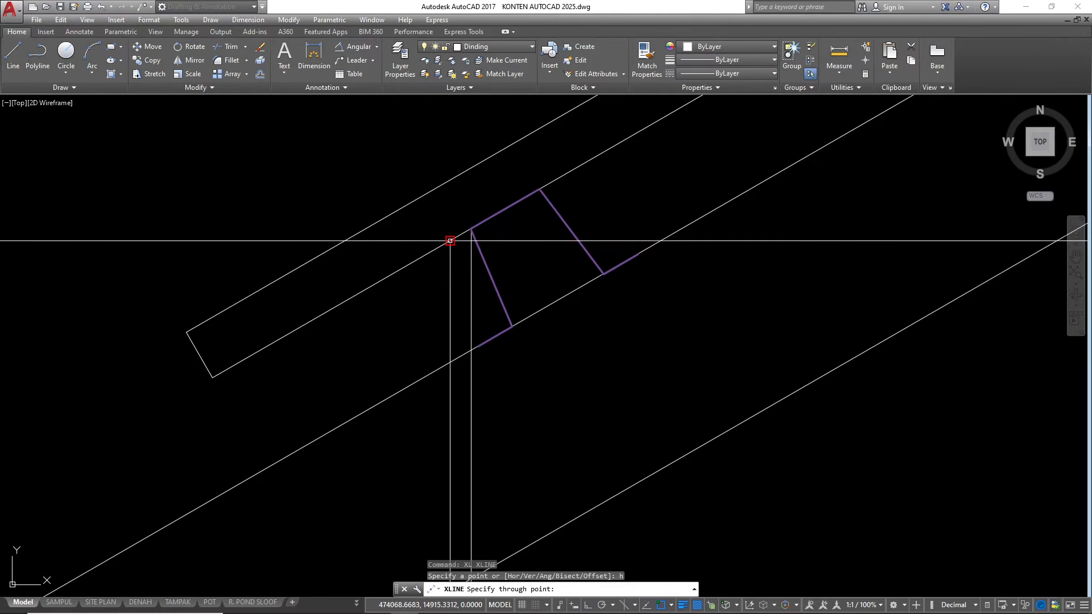
pyautogui.scroll(-4, 547, 266)
pyautogui.press('Escape')
# Offset the horizontal construction line downward by 20 to mark the fascia board's lower edge
pyautogui.press('Escape')
pyautogui.click(453, 287)
pyautogui.click(407, 202)
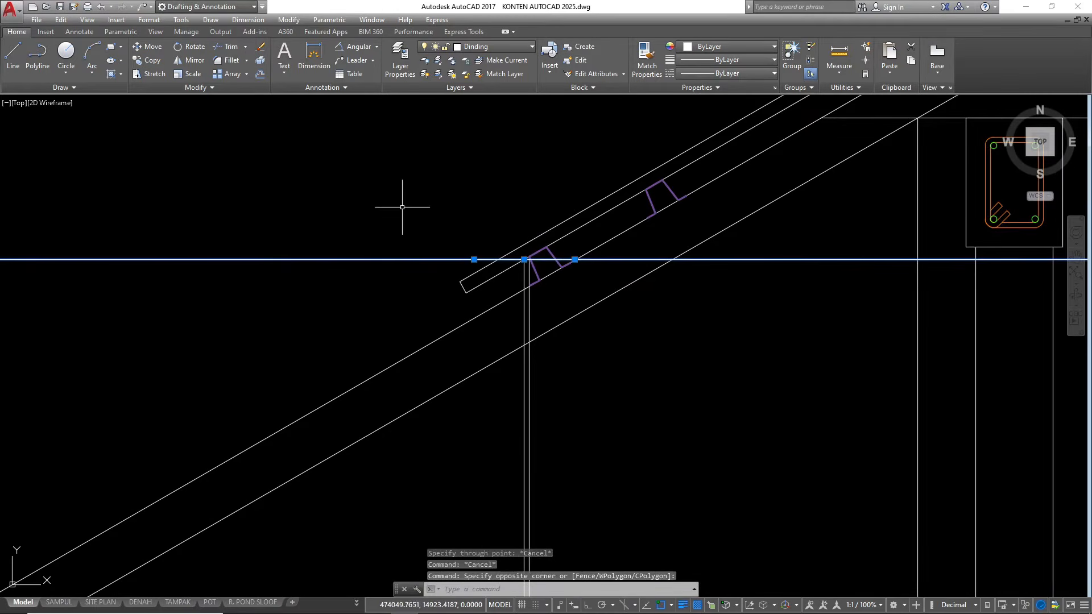
pyautogui.write('o')
pyautogui.press('Return')
pyautogui.write('2')
pyautogui.press('Return')
pyautogui.click(398, 259)
pyautogui.click(397, 415)
pyautogui.press('Escape')
pyautogui.press('Escape')
# Trim the fascia verticals, the lower horizontal line and the crossing slope lines to shape the fascia board at the eave
pyautogui.write('tr')
pyautogui.press('Return')
pyautogui.press('Return')
pyautogui.click(582, 401)
pyautogui.click(569, 375)
pyautogui.click(568, 436)
pyautogui.click(481, 416)
pyautogui.click(505, 394)
pyautogui.click(488, 386)
pyautogui.scroll(3, 526, 285)
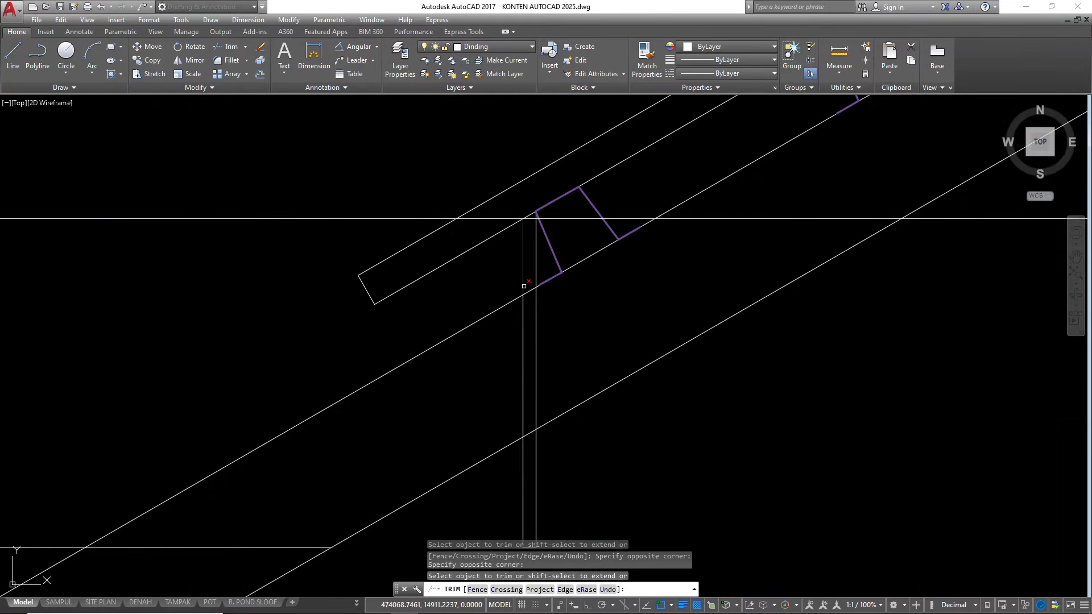
pyautogui.click(529, 284)
pyautogui.scroll(-4, 517, 323)
pyautogui.press('Escape')
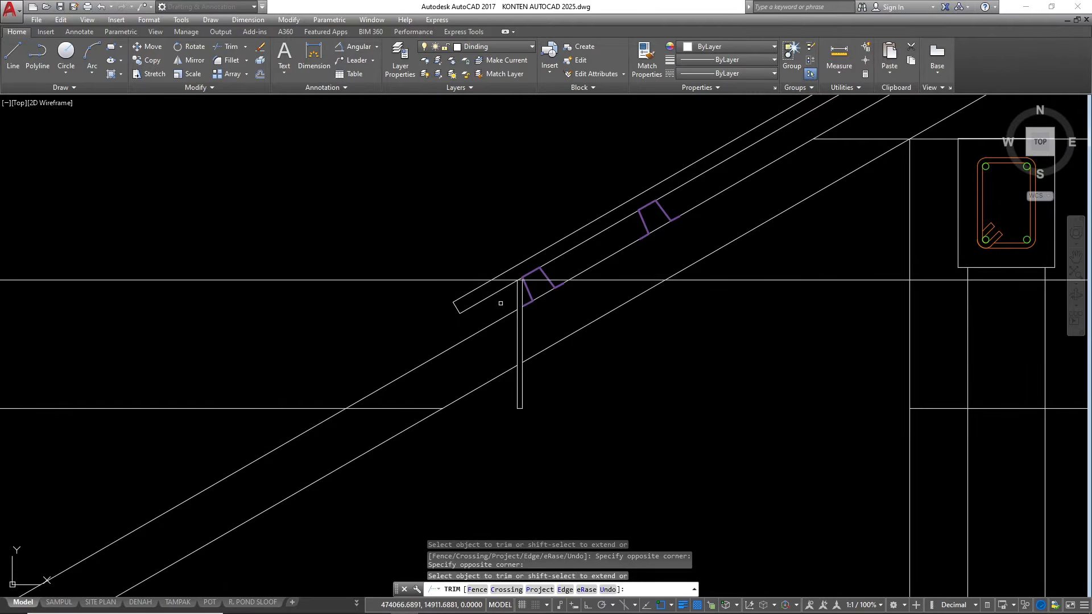
# Erase the leftover slope and horizontal construction lines on both sides of the fascia board
pyautogui.click(427, 320)
pyautogui.click(377, 487)
pyautogui.write('e')
pyautogui.press('Return')
pyautogui.click(337, 280)
pyautogui.write('E')
pyautogui.press('Return')
pyautogui.scroll(-5, 278, 307)
pyautogui.click(568, 344)
pyautogui.write('e')
pyautogui.press('Return')
# Extend the two roof covering lines to the vertical ridge line
pyautogui.scroll(-6, 376, 364)
pyautogui.scroll(2, 569, 240)
pyautogui.scroll(1, 569, 239)
pyautogui.scroll(1, 660, 174)
pyautogui.click(675, 157)
pyautogui.click(637, 148)
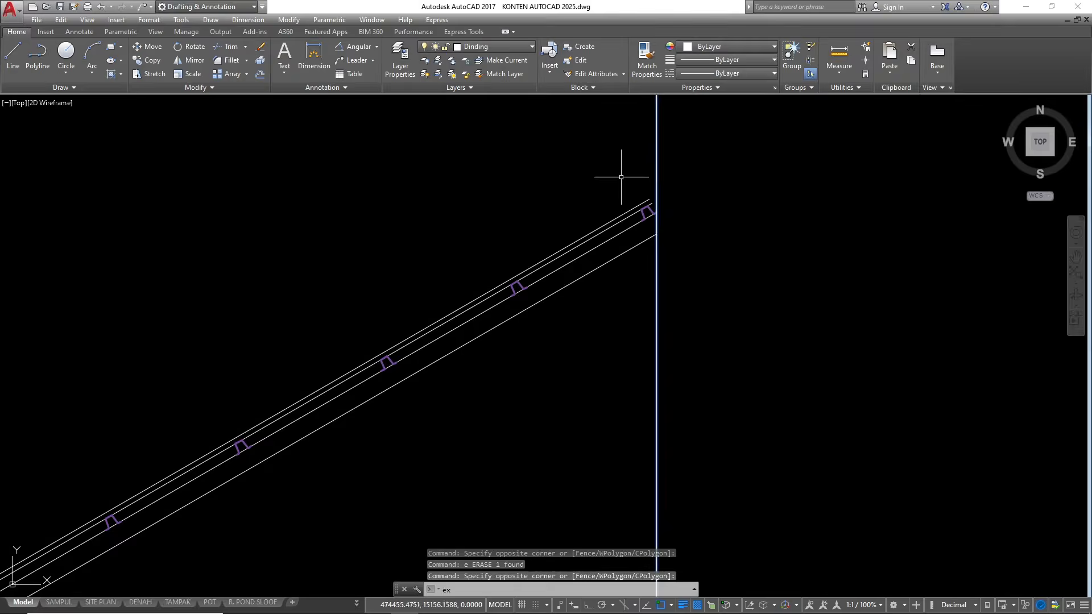
pyautogui.press('Return')
pyautogui.scroll(2, 633, 235)
pyautogui.click(616, 208)
pyautogui.click(604, 199)
pyautogui.click(565, 300)
pyautogui.click(563, 178)
pyautogui.press('Escape')
pyautogui.press('Escape')
pyautogui.press('Escape')
# Move the fascia board's lines at the eave to the LISTPLANK layer
pyautogui.scroll(-2, 412, 427)
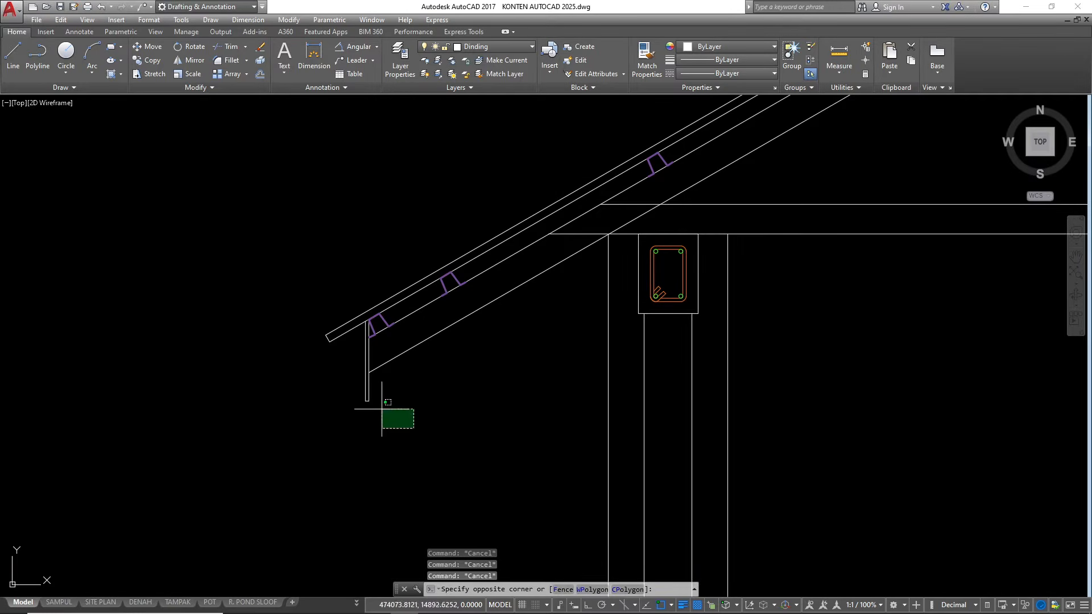
pyautogui.click(329, 378)
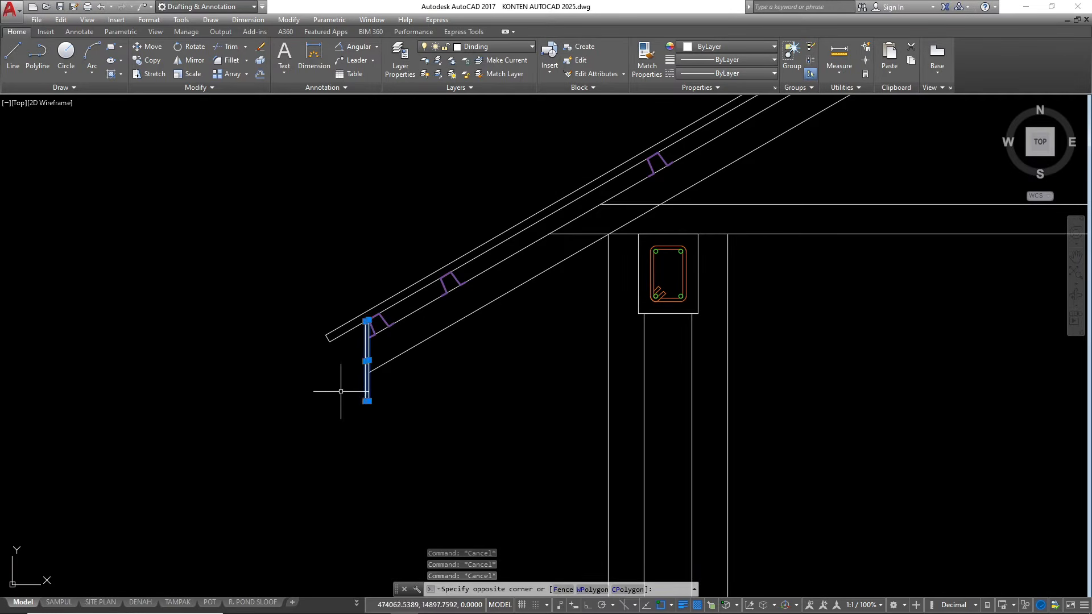
pyautogui.click(489, 47)
pyautogui.scroll(-4, 489, 256)
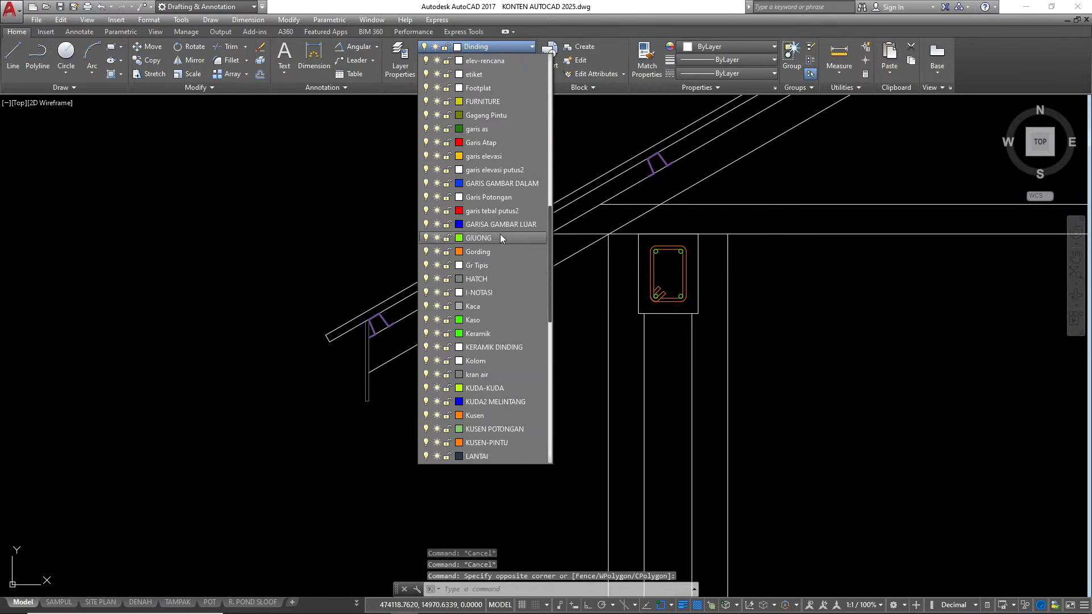
pyautogui.click(478, 348)
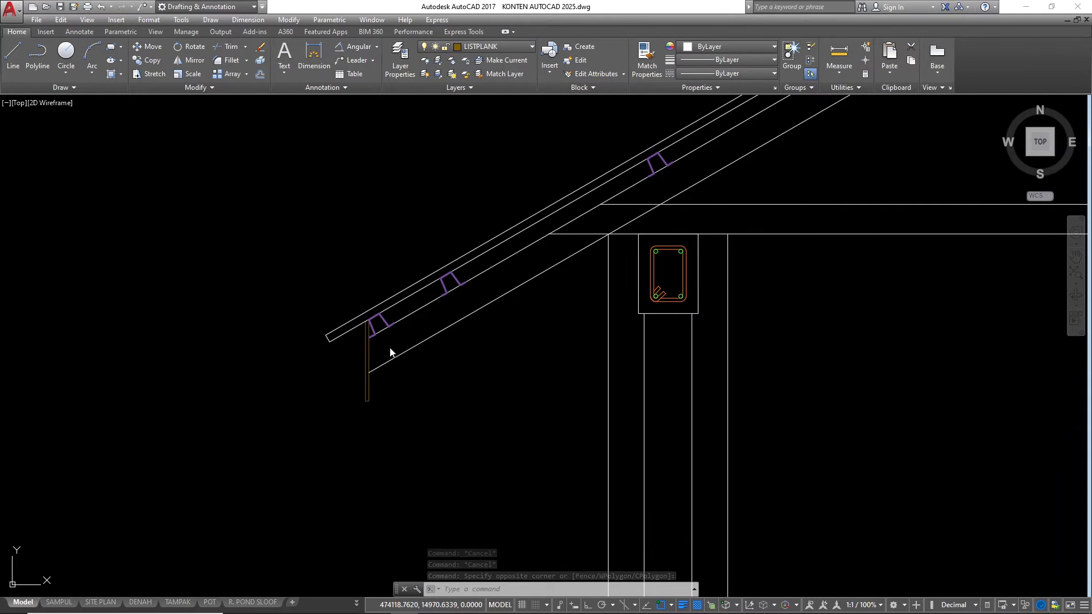
# Move the roof covering's slope lines and its end line at the eave to the ATAP layer
pyautogui.press('Escape')
pyautogui.press('Escape')
pyautogui.click(341, 360)
pyautogui.click(314, 292)
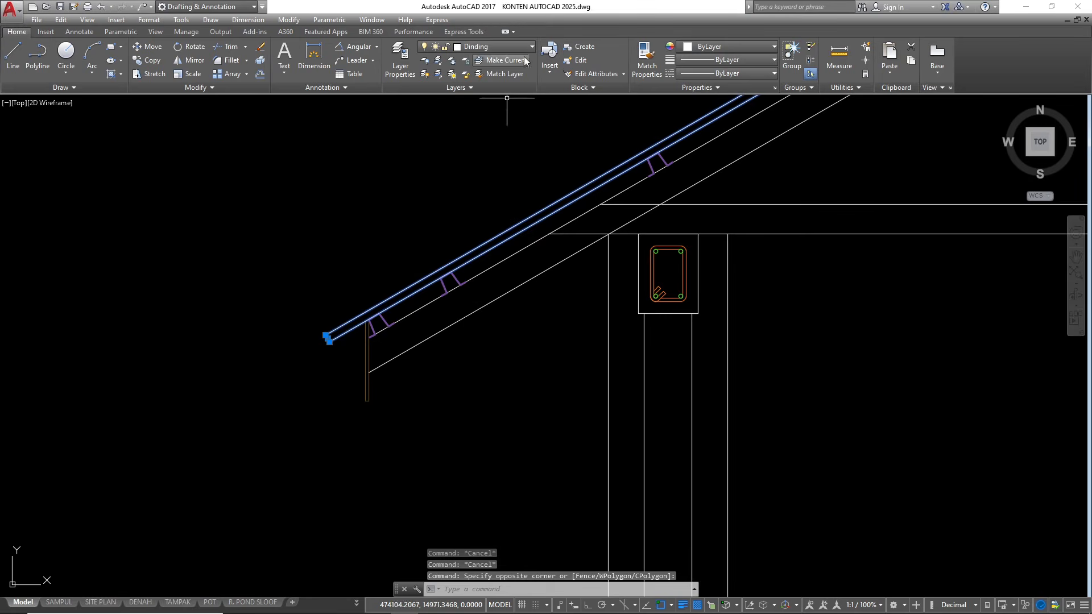
pyautogui.click(506, 46)
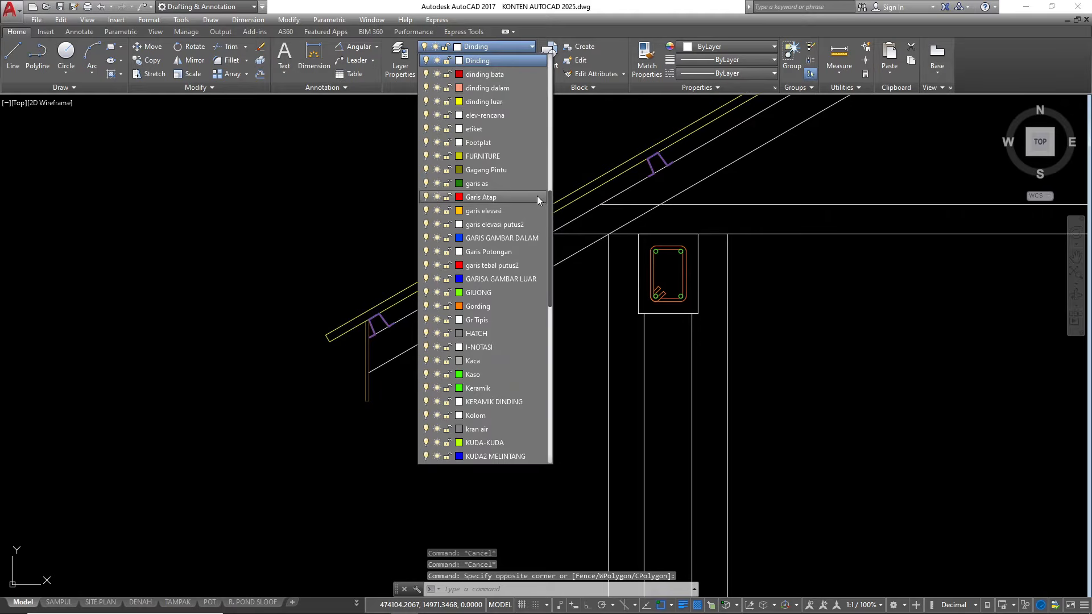
pyautogui.scroll(9, 537, 195)
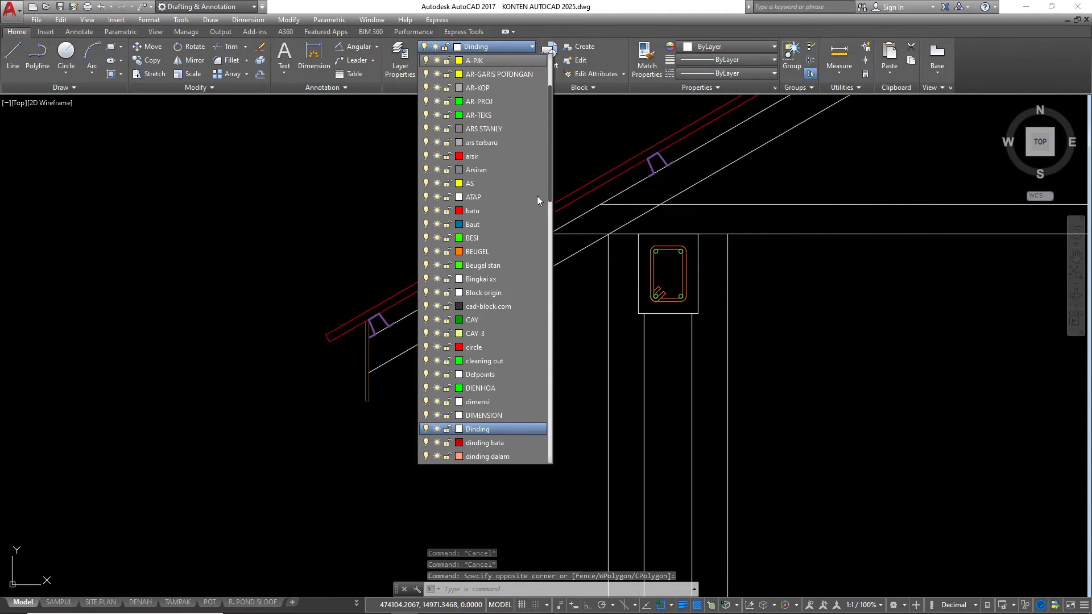
pyautogui.click(475, 203)
pyautogui.scroll(-2, 363, 352)
pyautogui.press('Escape')
pyautogui.press('Escape')
pyautogui.press('Escape')
pyautogui.scroll(-4, 312, 391)
pyautogui.scroll(4, 485, 318)
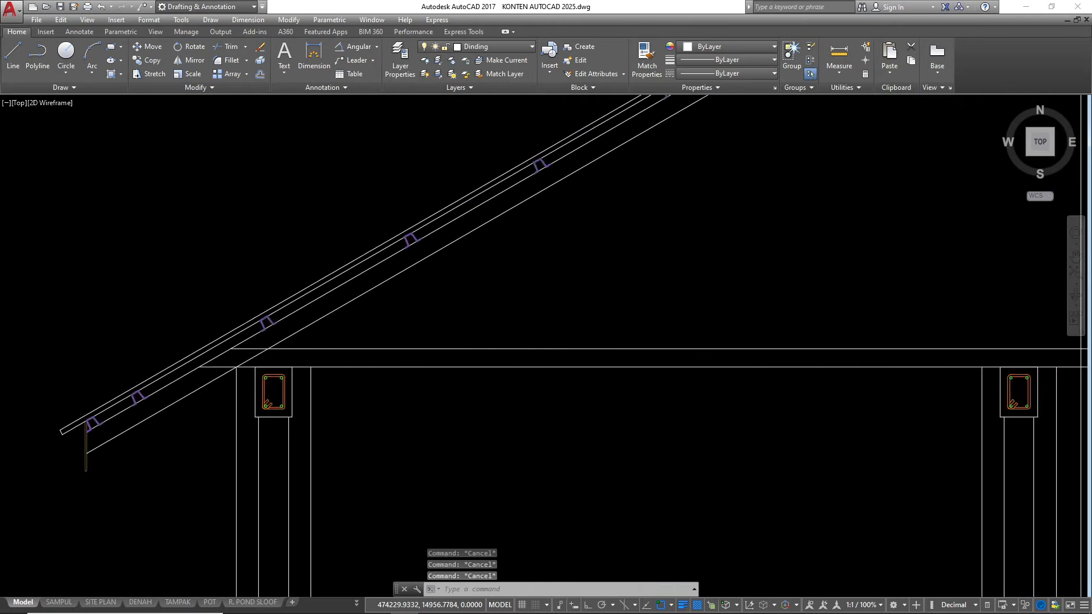
# Move the sloped top chord lines and the two horizontal bottom chord lines of the truss to the KUDA-KUDA layer
pyautogui.scroll(2, 485, 318)
pyautogui.click(329, 300)
pyautogui.click(299, 237)
pyautogui.scroll(-2, 570, 289)
pyautogui.click(483, 382)
pyautogui.click(487, 298)
pyautogui.scroll(-1, 322, 411)
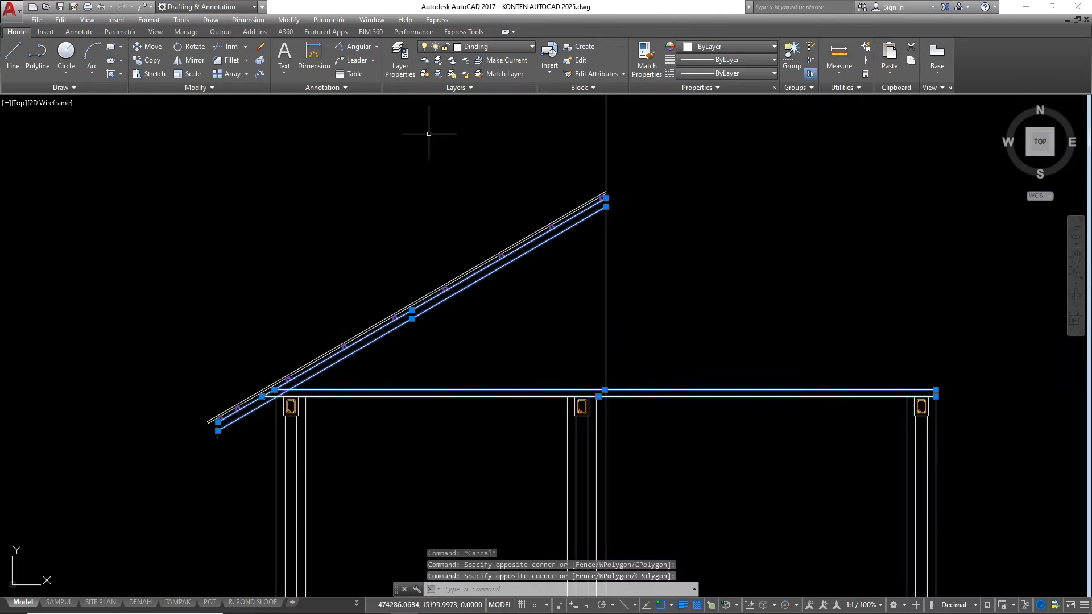
pyautogui.click(494, 46)
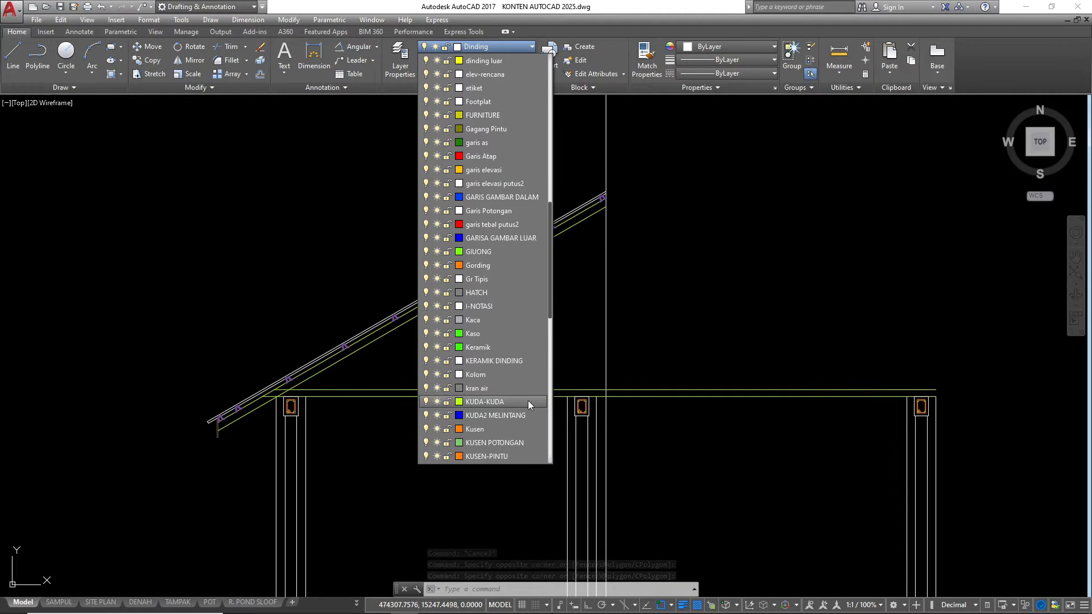
pyautogui.click(628, 304)
pyautogui.press('Escape')
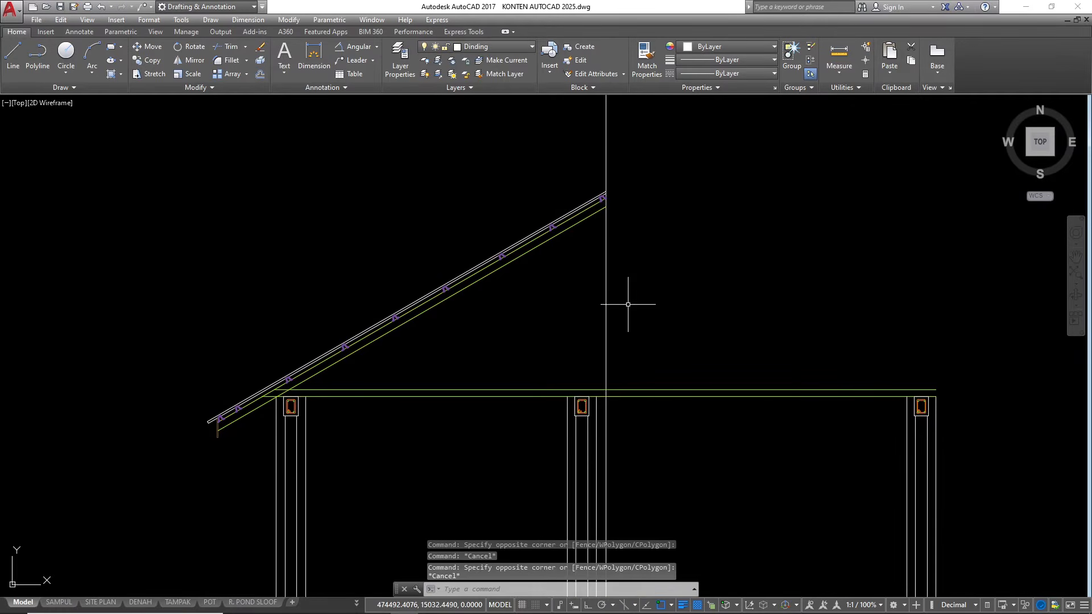
# Draw a horizontal construction line from the lower slope line's ridge end leftwards past the eave, with Ortho on
pyautogui.scroll(2, 571, 312)
pyautogui.scroll(-4, 835, 353)
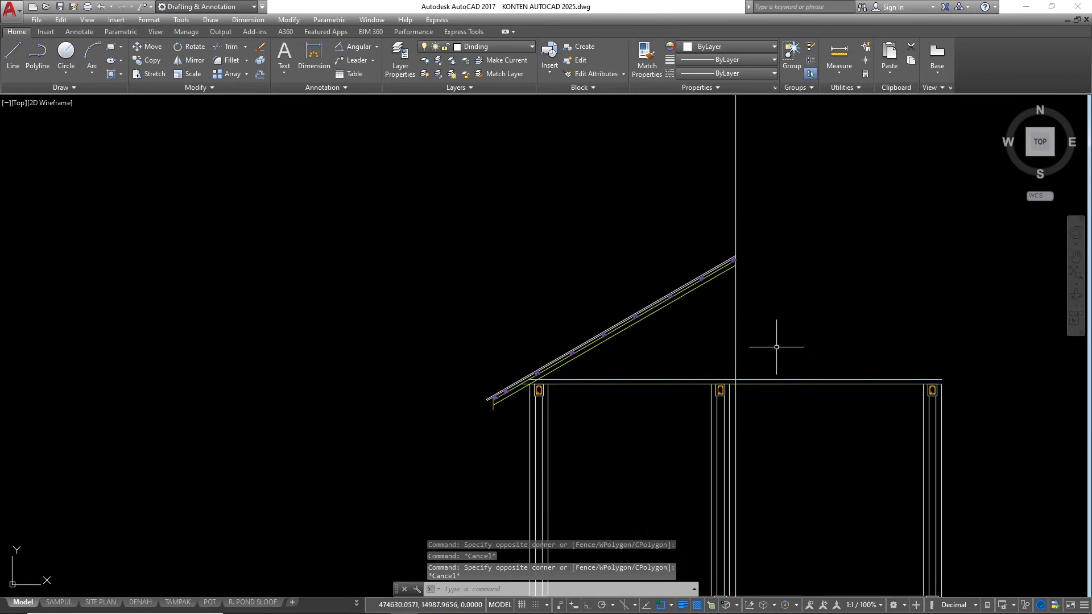
pyautogui.scroll(2, 682, 288)
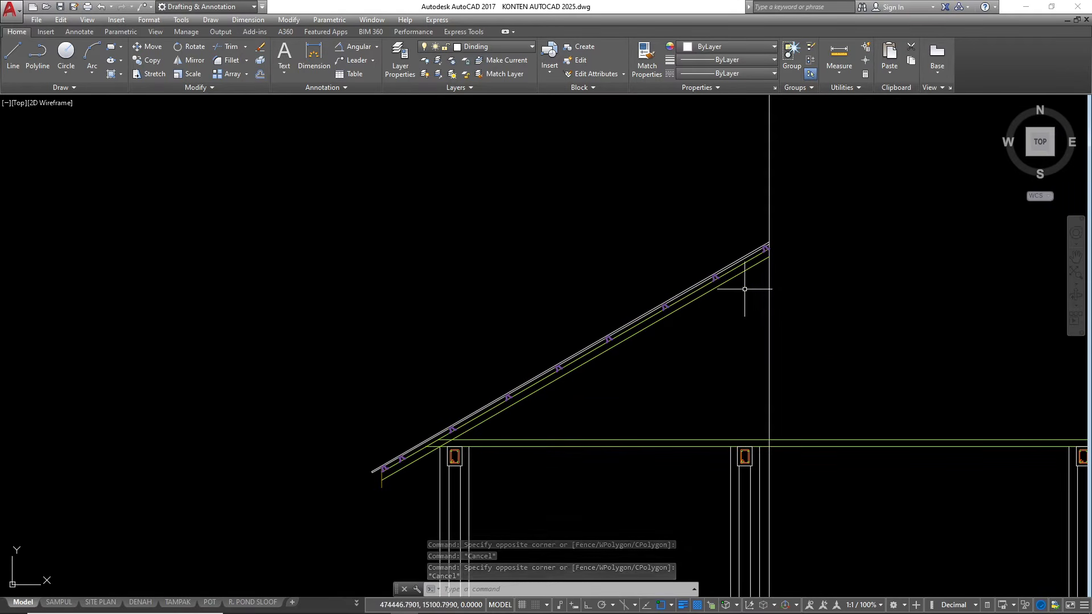
pyautogui.write('l')
pyautogui.press('Return')
pyautogui.scroll(2, 753, 273)
pyautogui.click(778, 247)
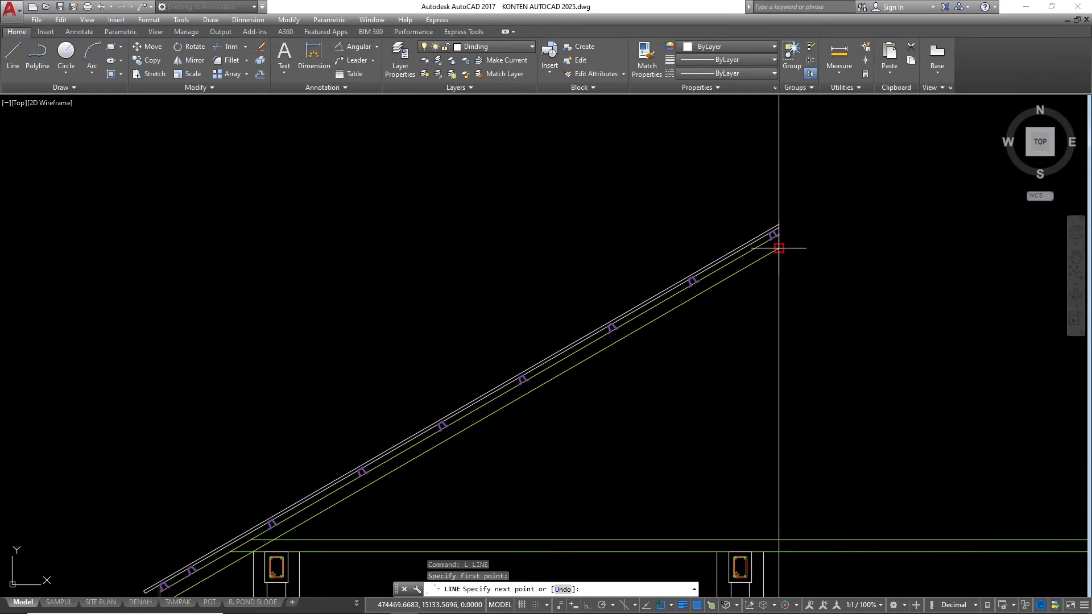
pyautogui.press('F8')
pyautogui.click(86, 248)
pyautogui.press('Escape')
pyautogui.press('Escape')
# Divide the horizontal construction line into 8 equal segments
pyautogui.scroll(-2, 561, 296)
pyautogui.write('di')
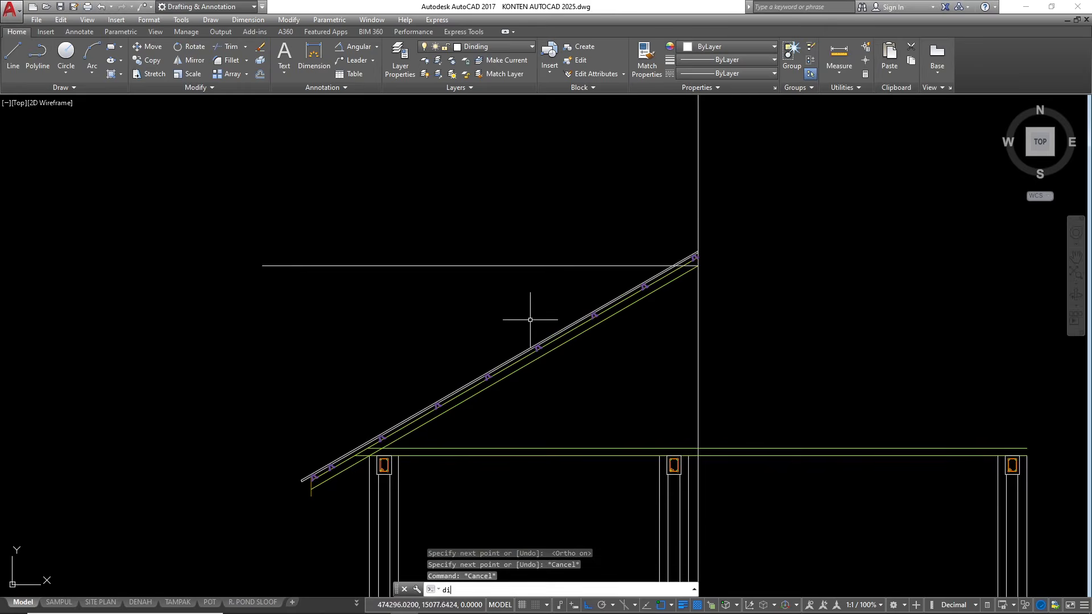
pyautogui.write('v')
pyautogui.press('Return')
pyautogui.click(489, 266)
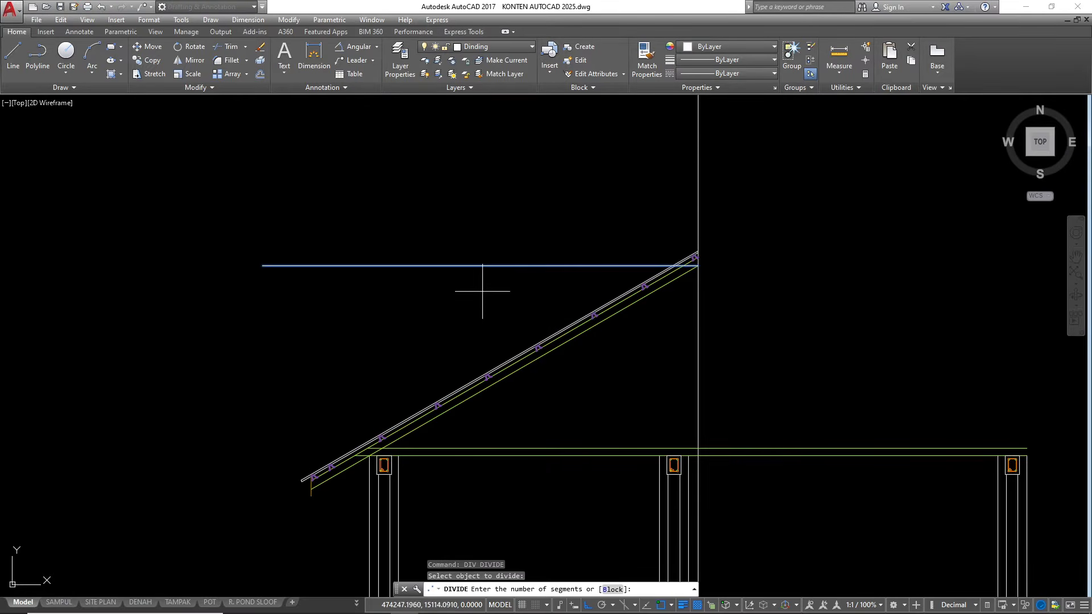
pyautogui.write('8')
pyautogui.press('Return')
pyautogui.press('Escape')
pyautogui.press('Escape')
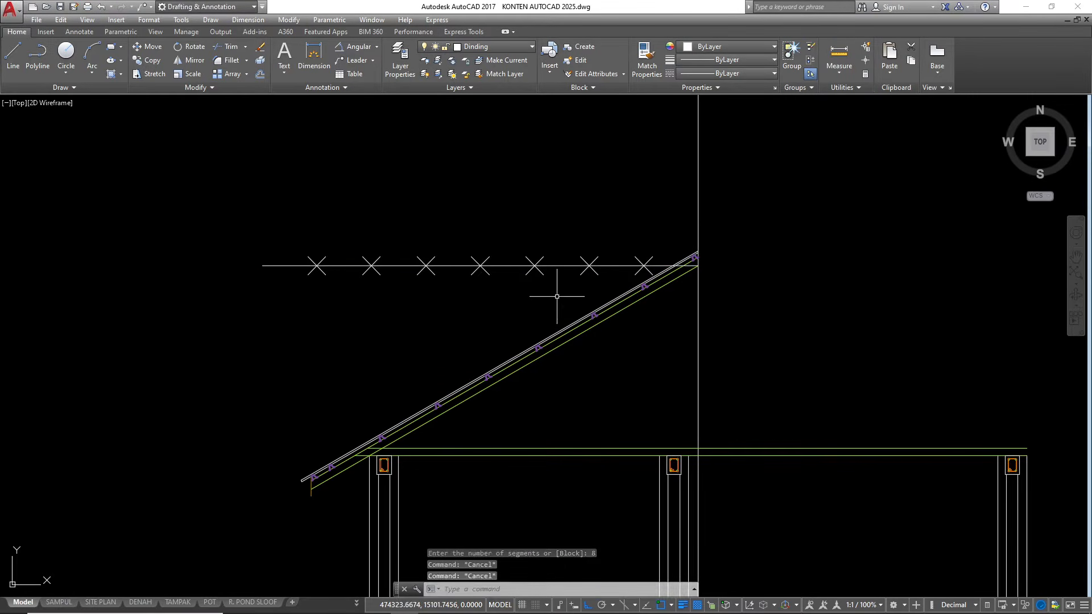
# Place vertical construction lines through the four division points nearest the ridge line
pyautogui.write('xl')
pyautogui.press('Return')
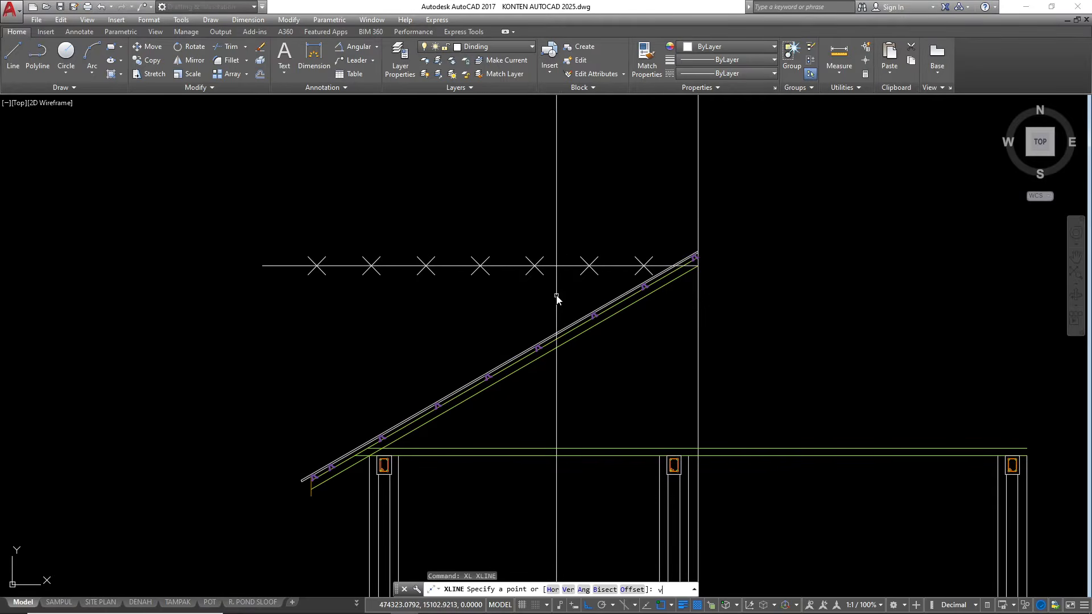
pyautogui.write('v')
pyautogui.press('Return')
pyautogui.scroll(4, 627, 265)
pyautogui.click(669, 263)
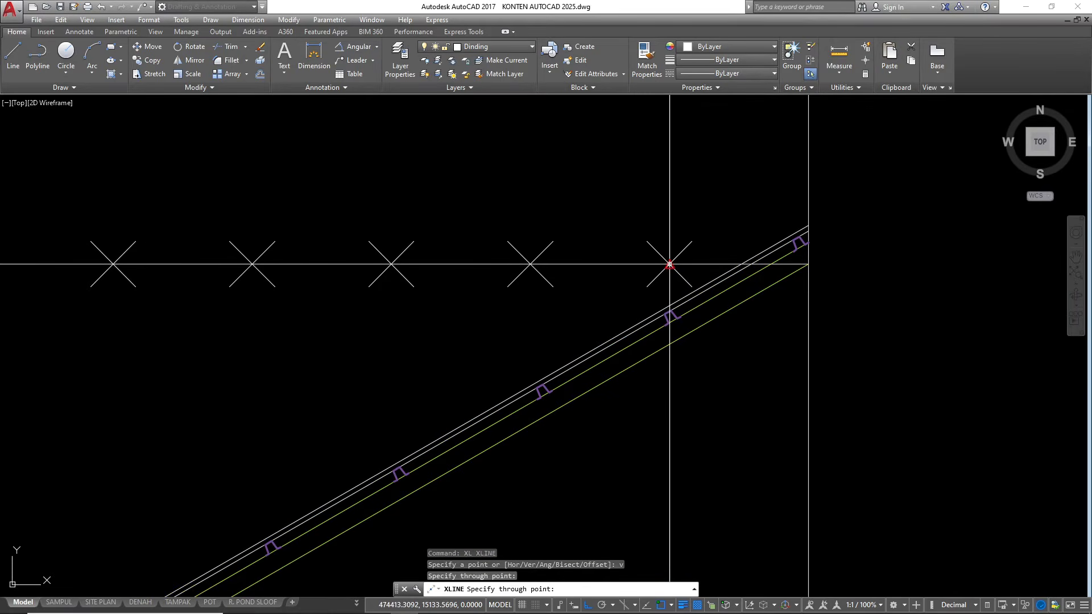
pyautogui.click(530, 263)
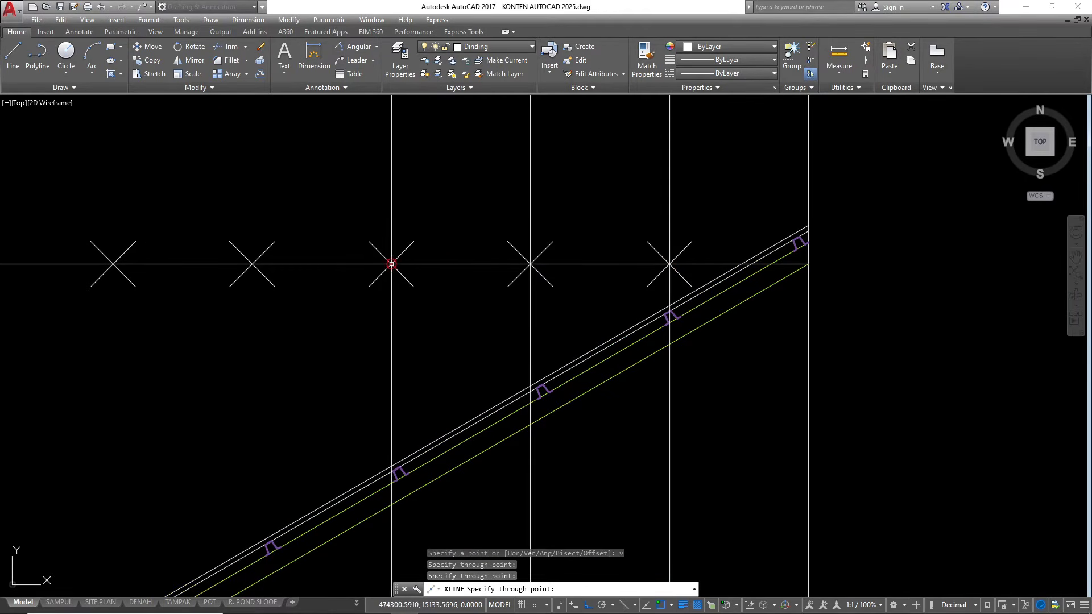
pyautogui.scroll(-6, 551, 267)
pyautogui.scroll(4, 504, 236)
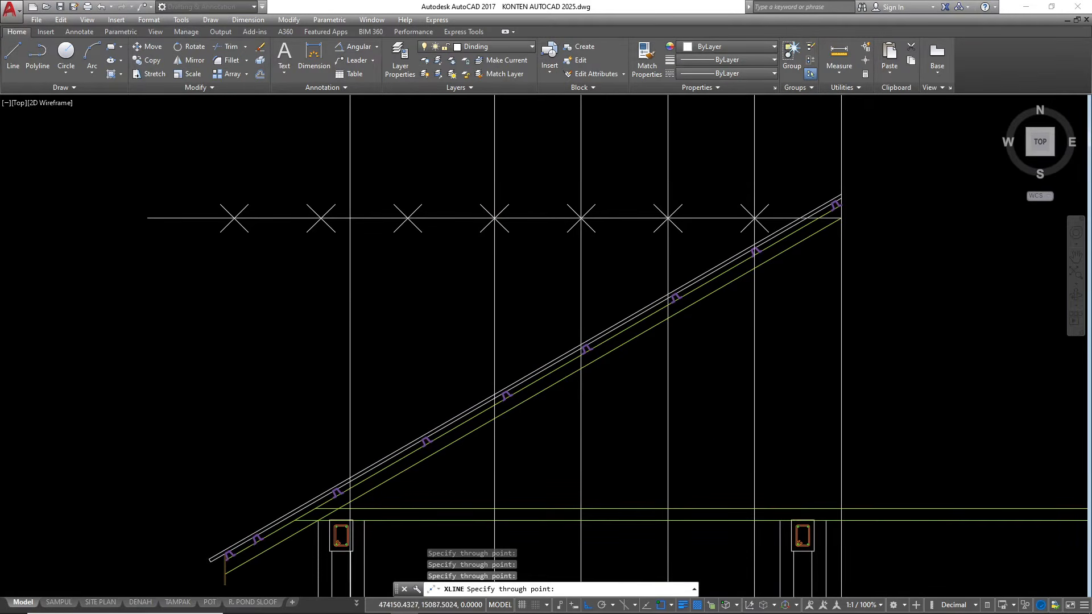
pyautogui.scroll(-5, 338, 300)
pyautogui.press('Escape')
pyautogui.press('Escape')
pyautogui.press('Escape')
# Draw a zigzag web polyline from the ridge, alternating between the bottom chord and the top chord at the four vertical construction lines
pyautogui.scroll(3, 484, 287)
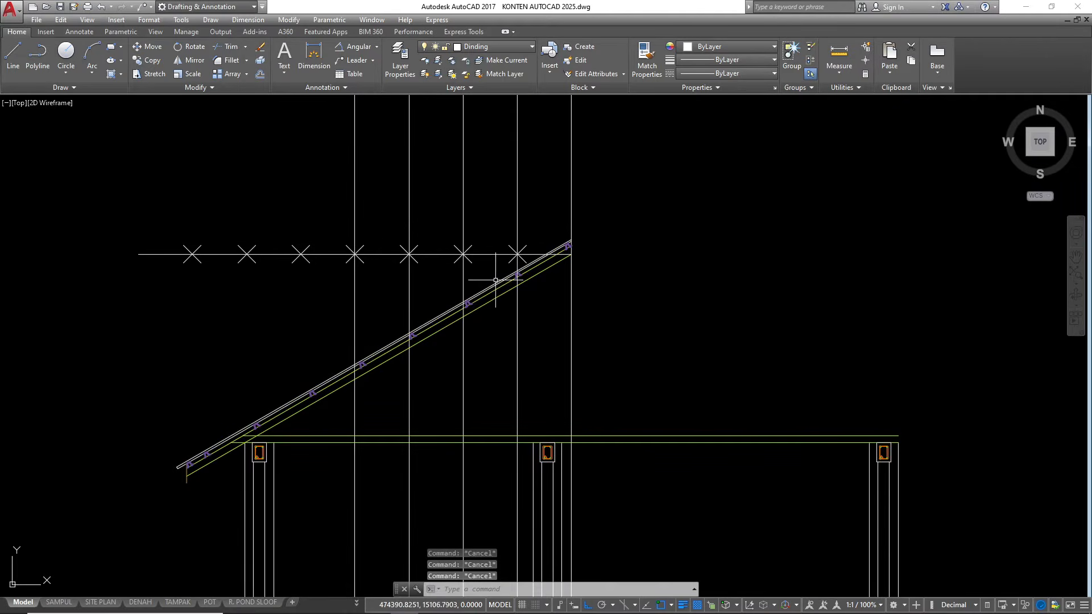
pyautogui.write('pl')
pyautogui.press('Return')
pyautogui.scroll(6, 511, 262)
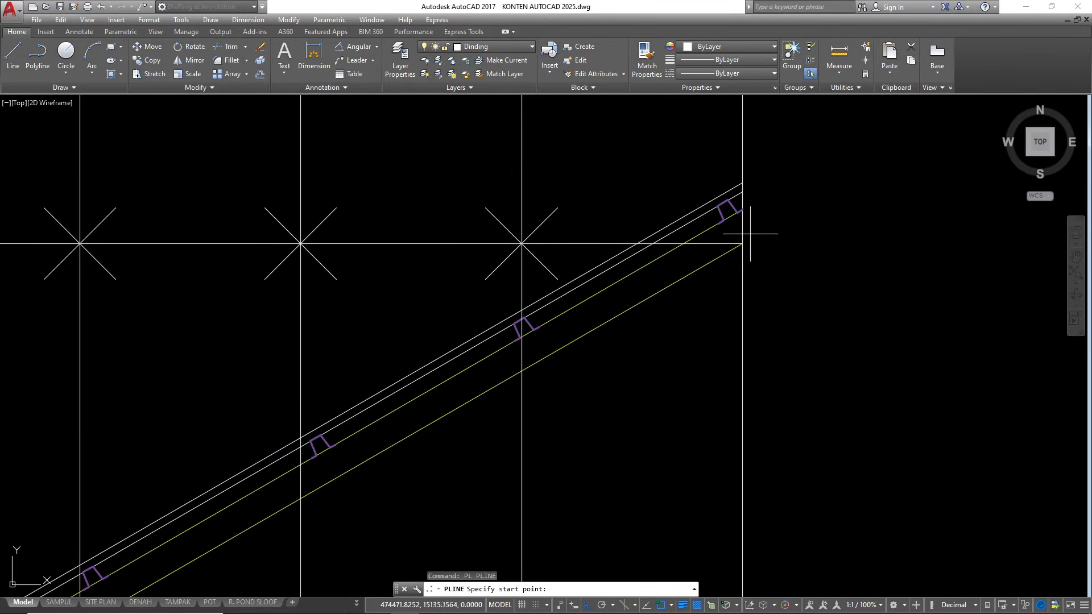
pyautogui.click(741, 209)
pyautogui.scroll(-6, 742, 208)
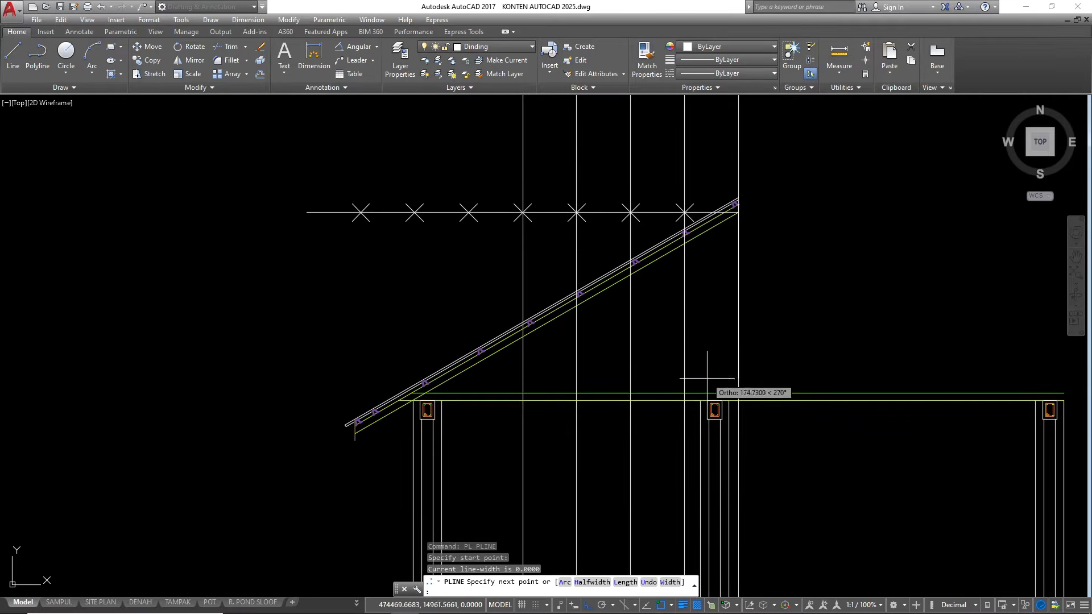
pyautogui.scroll(4, 703, 399)
pyautogui.click(658, 401)
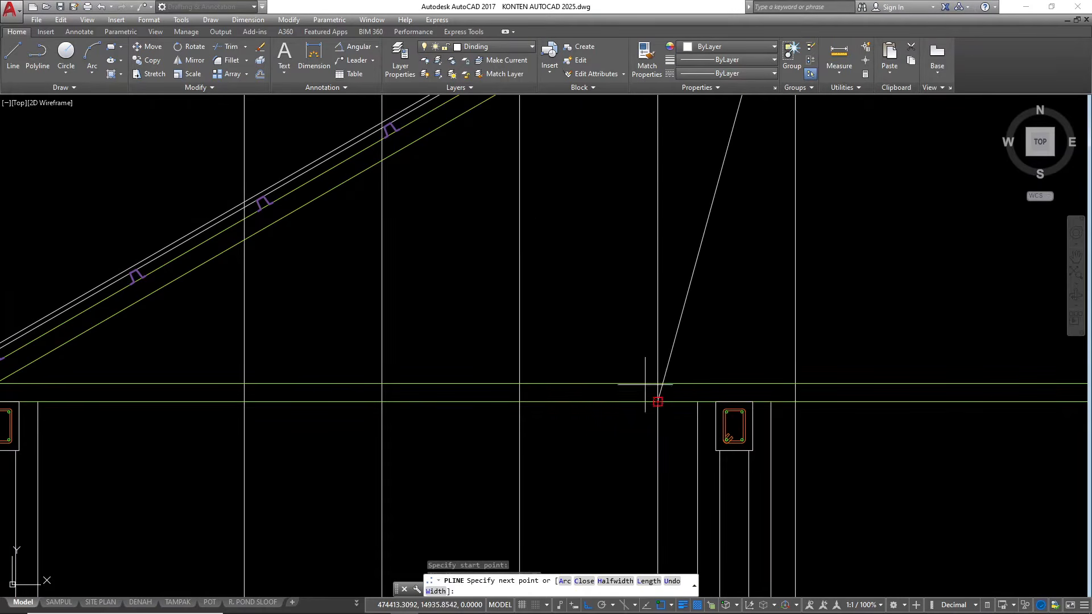
pyautogui.scroll(-2, 465, 370)
pyautogui.click(499, 176)
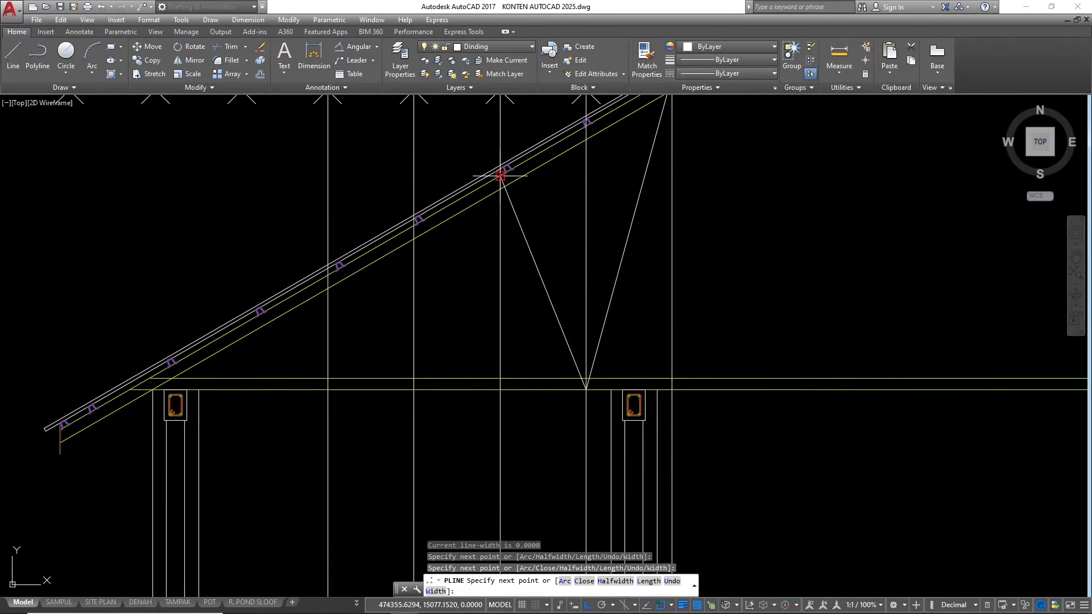
pyautogui.click(414, 389)
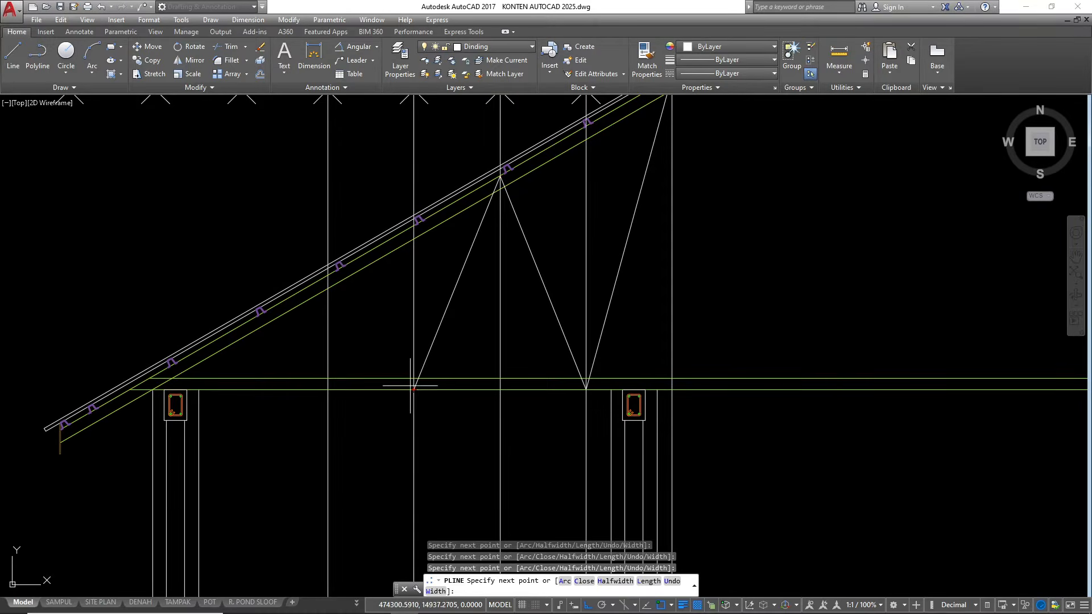
pyautogui.click(327, 275)
pyautogui.scroll(-3, 328, 275)
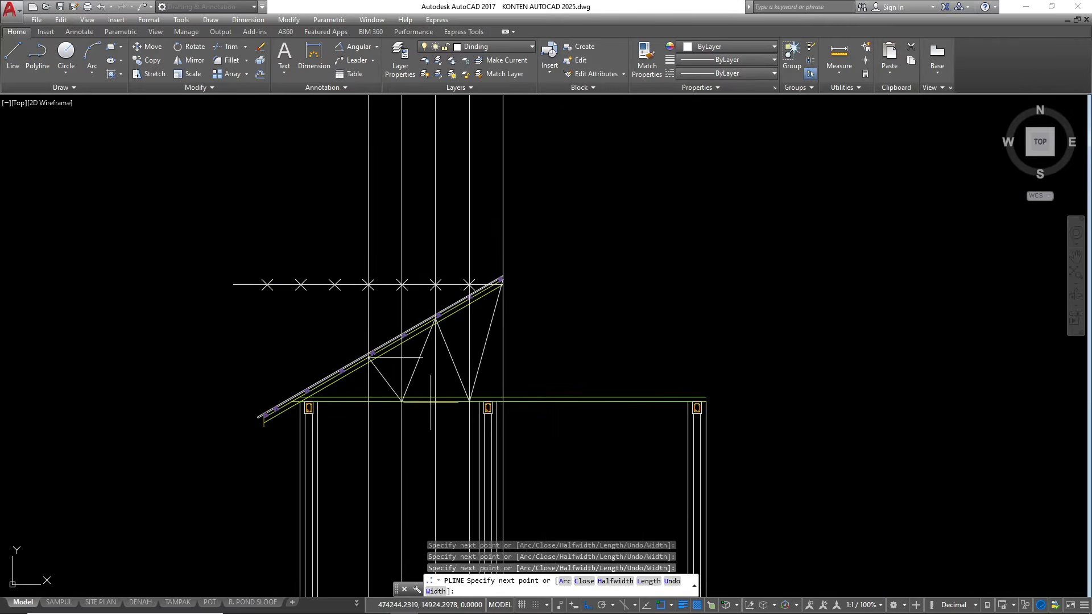
pyautogui.press('Escape')
pyautogui.press('Escape')
pyautogui.press('Escape')
pyautogui.scroll(2, 440, 368)
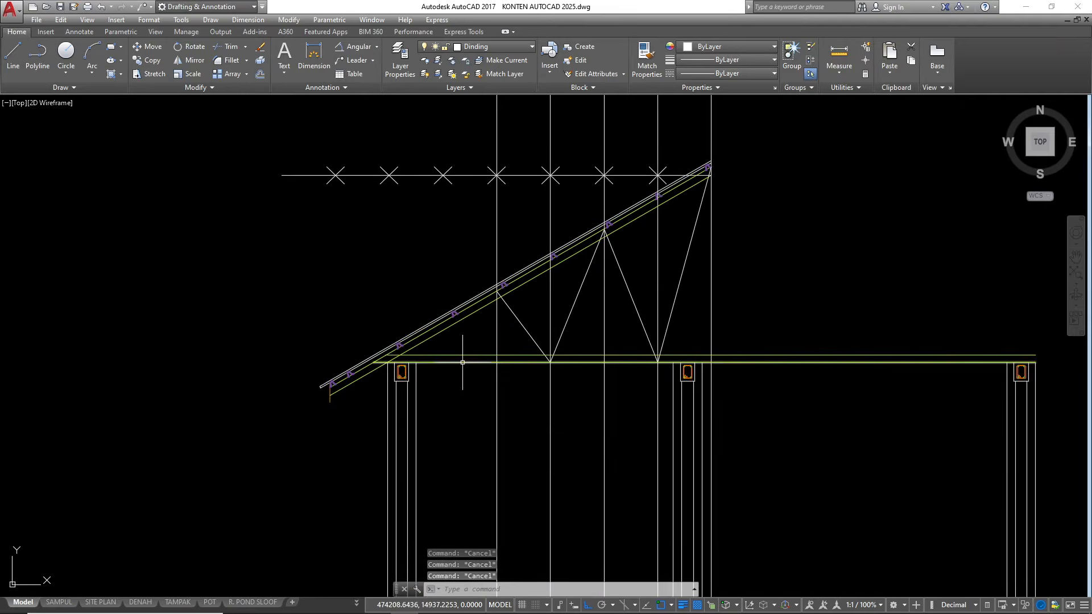
pyautogui.press('Escape')
pyautogui.write('cl')
pyautogui.press('space')
pyautogui.write('v')
pyautogui.press('space')
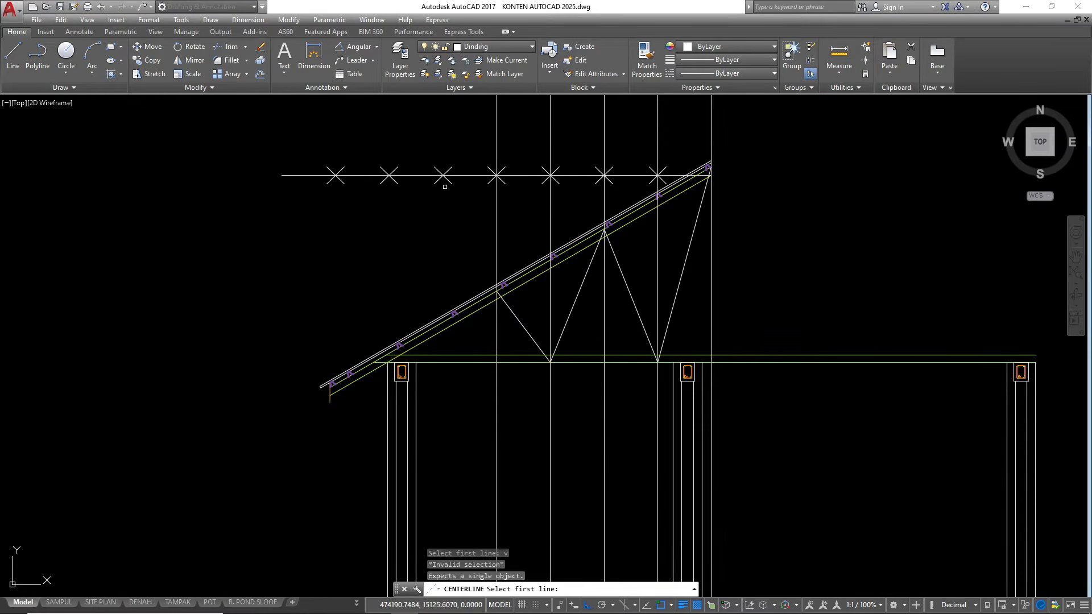
pyautogui.press('Escape')
pyautogui.press('Escape')
pyautogui.write('x')
pyautogui.press('Escape')
pyautogui.press('Escape')
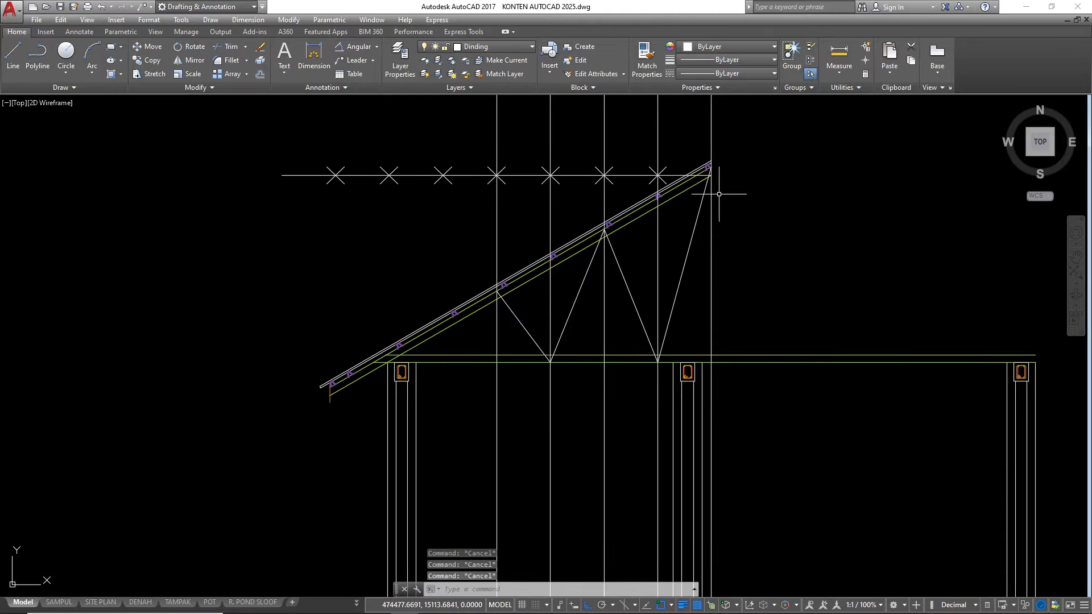
# Explode the zigzag web polyline into separate lines
pyautogui.scroll(2, 721, 166)
pyautogui.click(667, 250)
pyautogui.click(646, 256)
pyautogui.write('x')
pyautogui.press('space')
pyautogui.scroll(-2, 585, 281)
pyautogui.scroll(2, 642, 301)
pyautogui.press('Escape')
pyautogui.press('Escape')
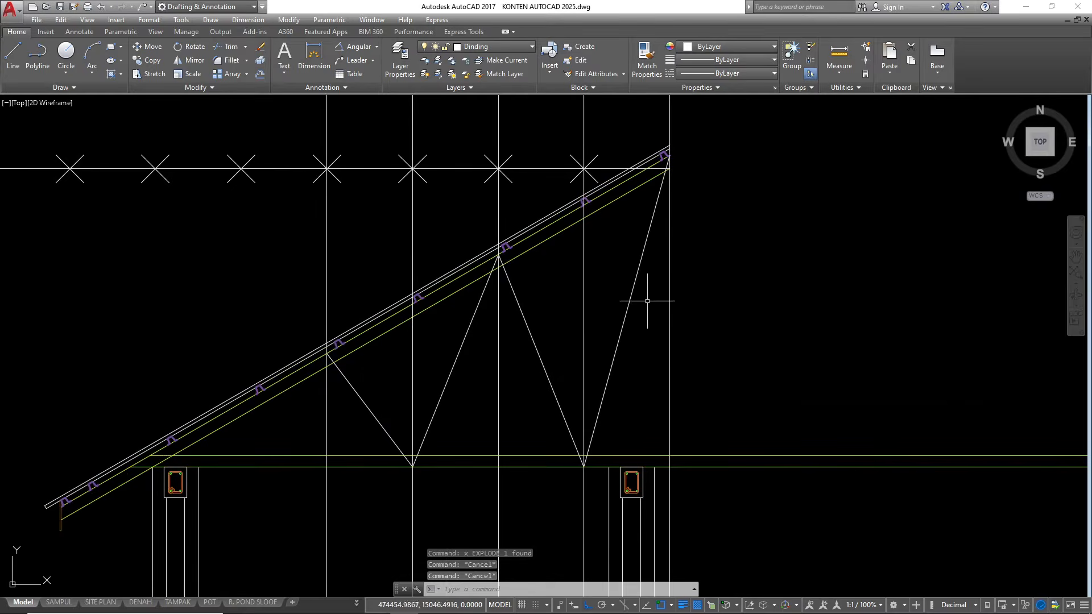
# Offset the web diagonal next to the ridge by 3.75 to both sides
pyautogui.click(646, 297)
pyautogui.click(623, 278)
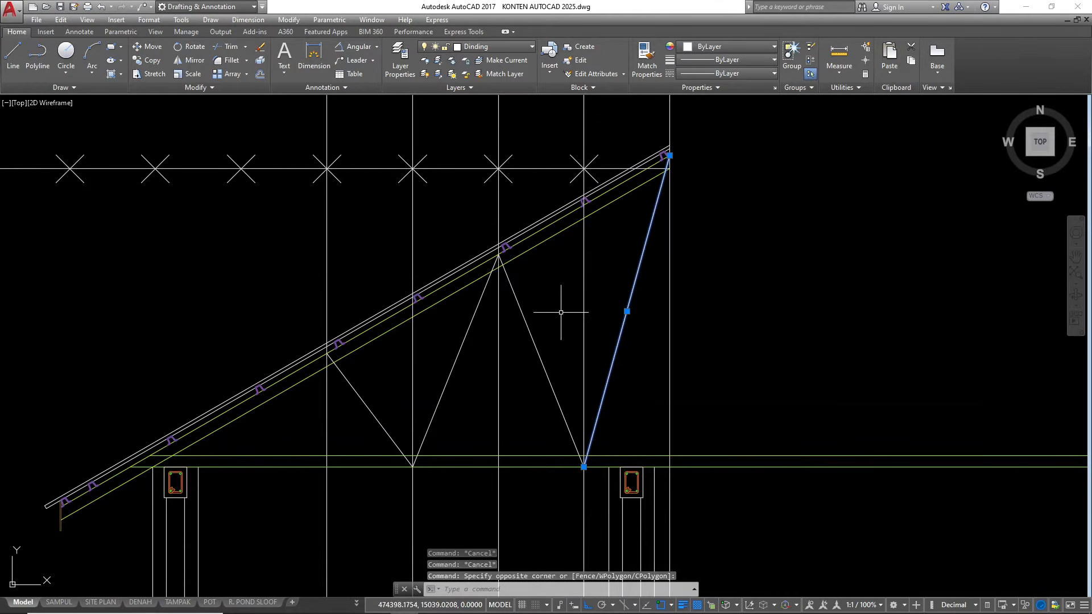
pyautogui.write('o')
pyautogui.press('space')
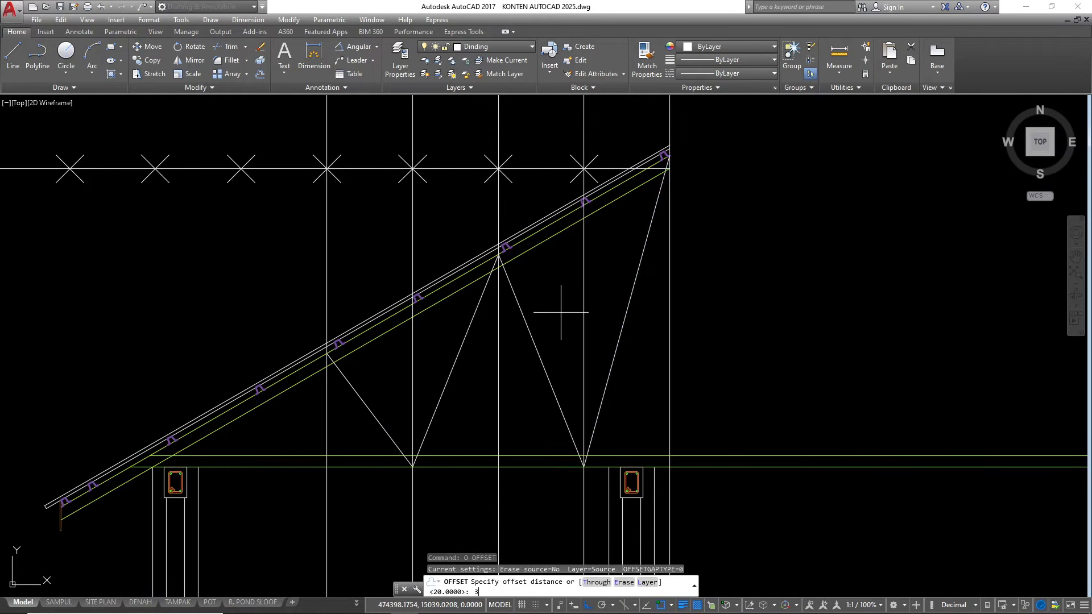
pyautogui.write('3.75')
pyautogui.press('Return')
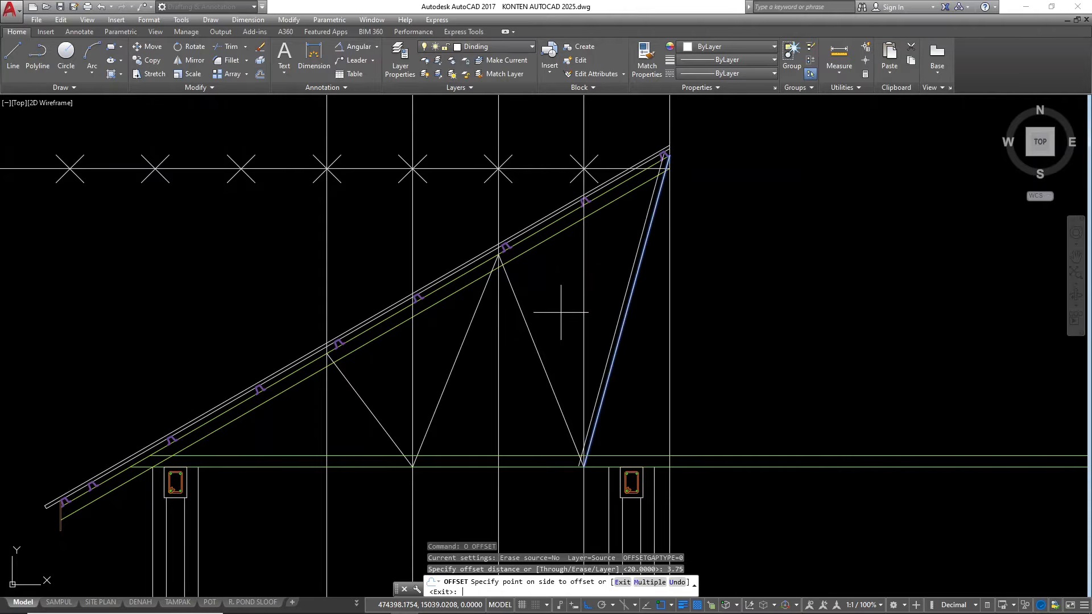
pyautogui.click(498, 238)
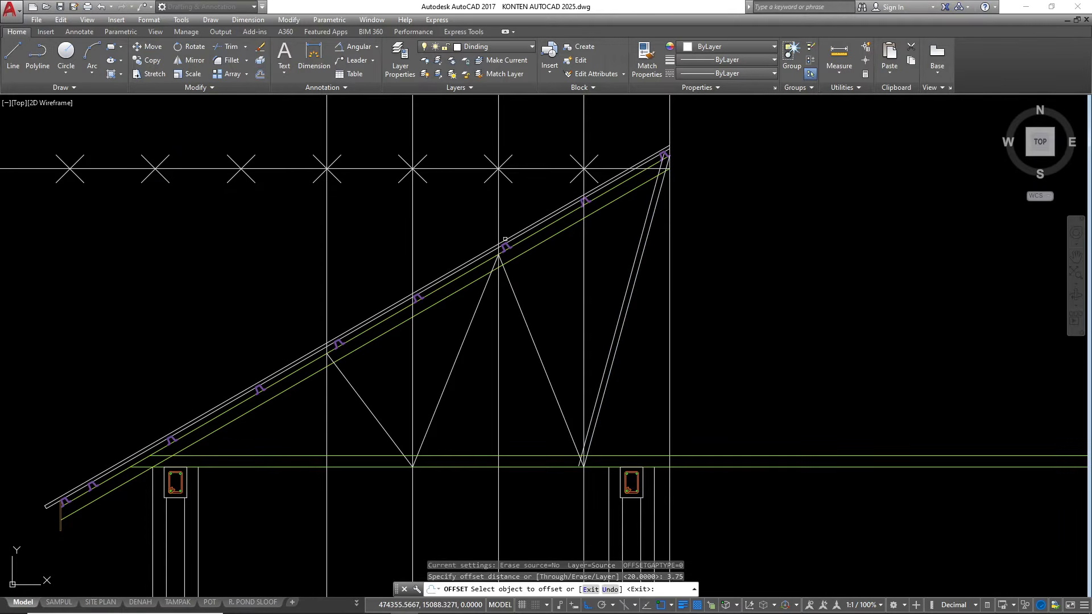
pyautogui.click(628, 305)
pyautogui.click(725, 346)
# Offset the three remaining web diagonals by 3.75 to both sides
pyautogui.click(536, 346)
pyautogui.click(565, 318)
pyautogui.click(537, 352)
pyautogui.click(492, 370)
pyautogui.scroll(2, 460, 352)
pyautogui.click(458, 350)
pyautogui.click(485, 368)
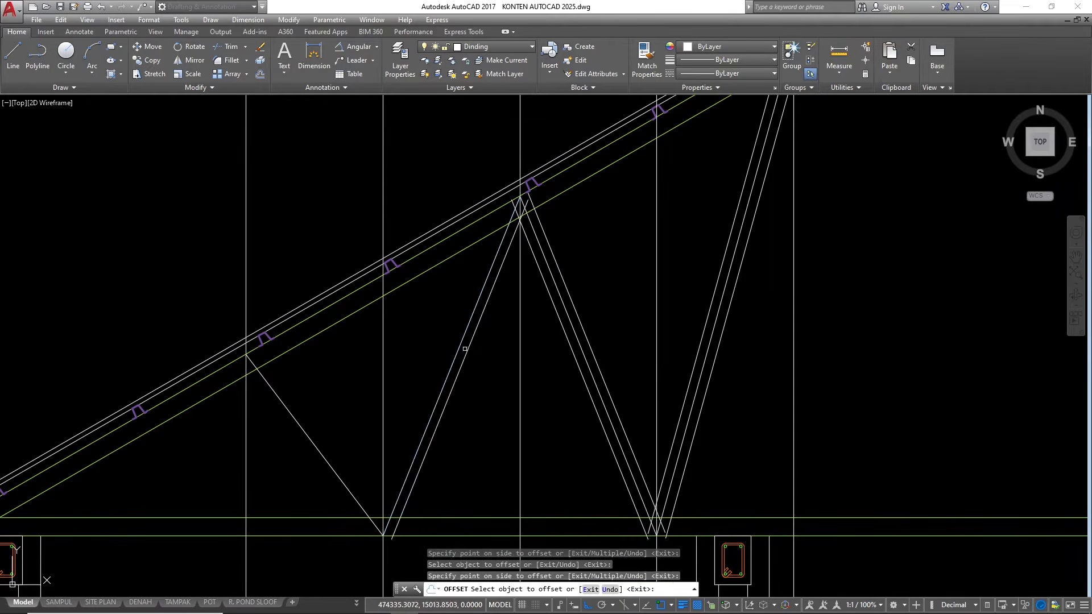
pyautogui.click(456, 347)
pyautogui.click(324, 434)
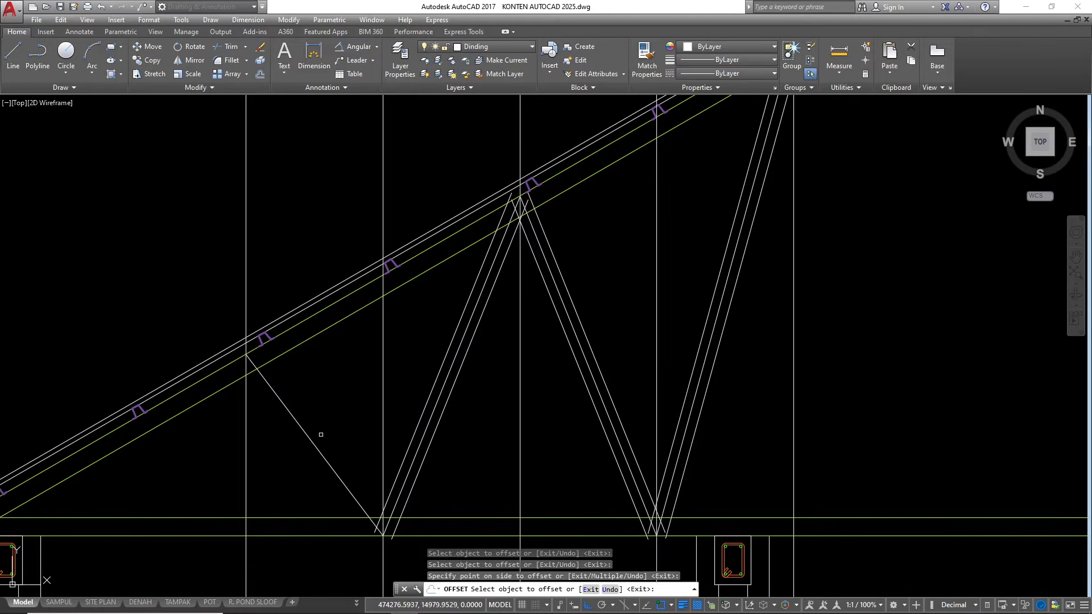
pyautogui.click(317, 445)
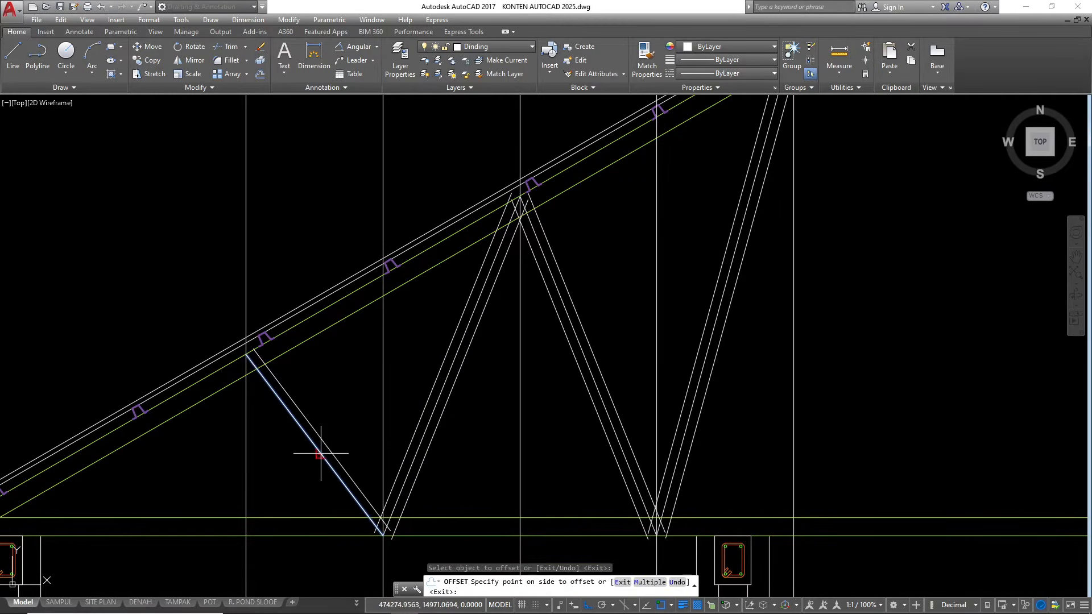
pyautogui.click(292, 454)
pyautogui.scroll(-2, 609, 313)
pyautogui.scroll(3, 537, 399)
pyautogui.press('Escape')
pyautogui.press('Escape')
# Extend the lower ends of the offset web lines to the bottom chord's lower line
pyautogui.click(596, 427)
pyautogui.click(589, 408)
pyautogui.press('space')
pyautogui.click(558, 344)
pyautogui.click(359, 339)
pyautogui.scroll(-2, 520, 408)
pyautogui.click(847, 378)
pyautogui.click(659, 342)
pyautogui.scroll(4, 790, 405)
pyautogui.scroll(-3, 540, 304)
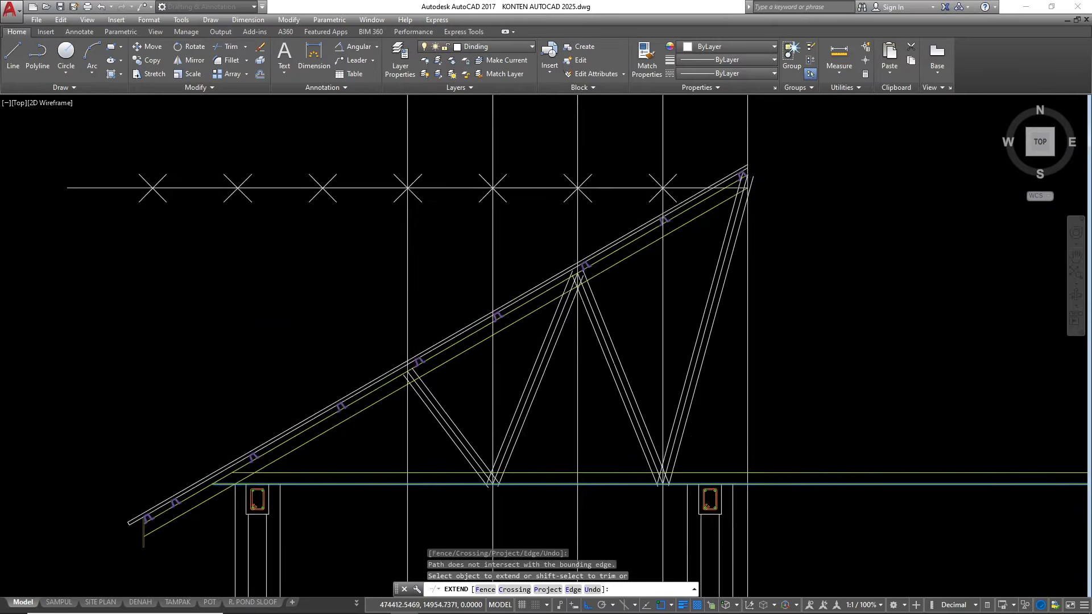
pyautogui.scroll(4, 541, 305)
pyautogui.press('Escape')
# Extend the upper ends of the offset web lines to the top chord's upper line
pyautogui.click(534, 300)
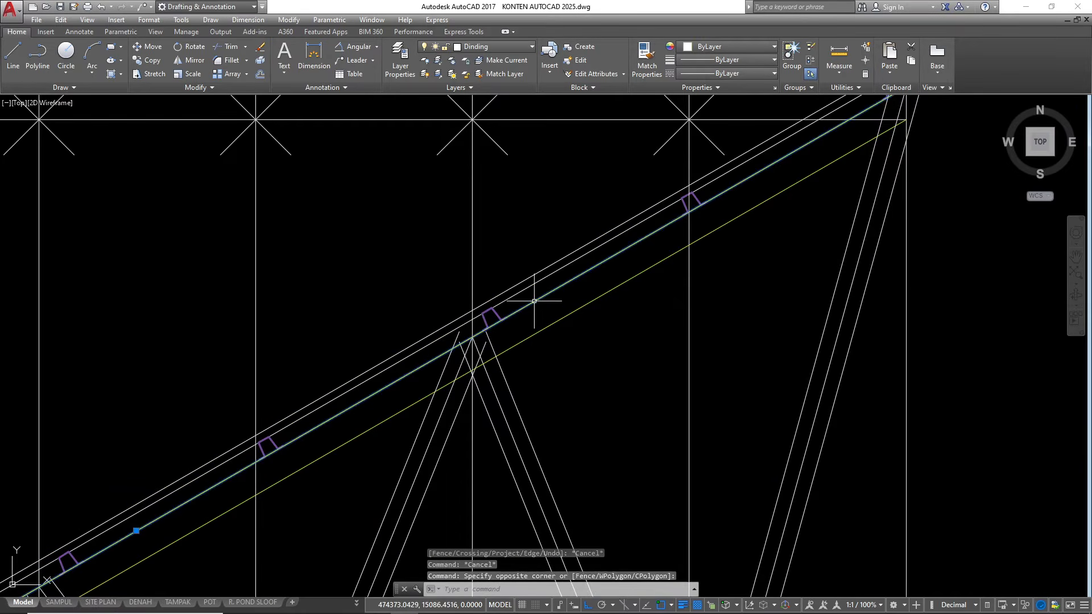
pyautogui.write('ex')
pyautogui.press('space')
pyautogui.click(560, 413)
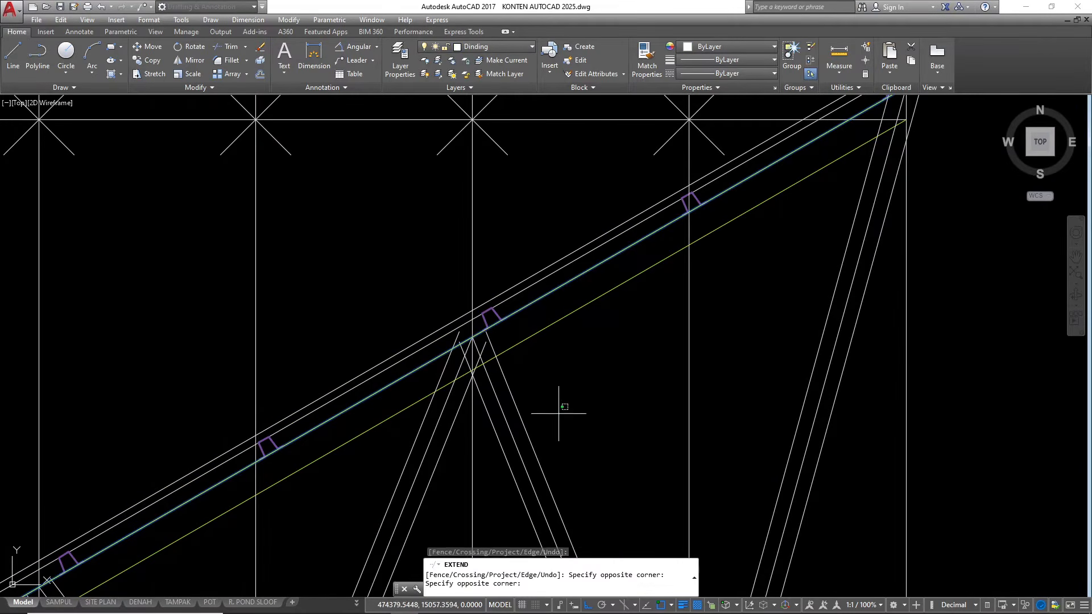
pyautogui.click(393, 409)
pyautogui.scroll(-4, 483, 341)
pyautogui.scroll(4, 527, 350)
pyautogui.scroll(2, 612, 348)
pyautogui.click(623, 350)
pyautogui.click(695, 357)
pyautogui.click(523, 407)
pyautogui.scroll(-4, 437, 418)
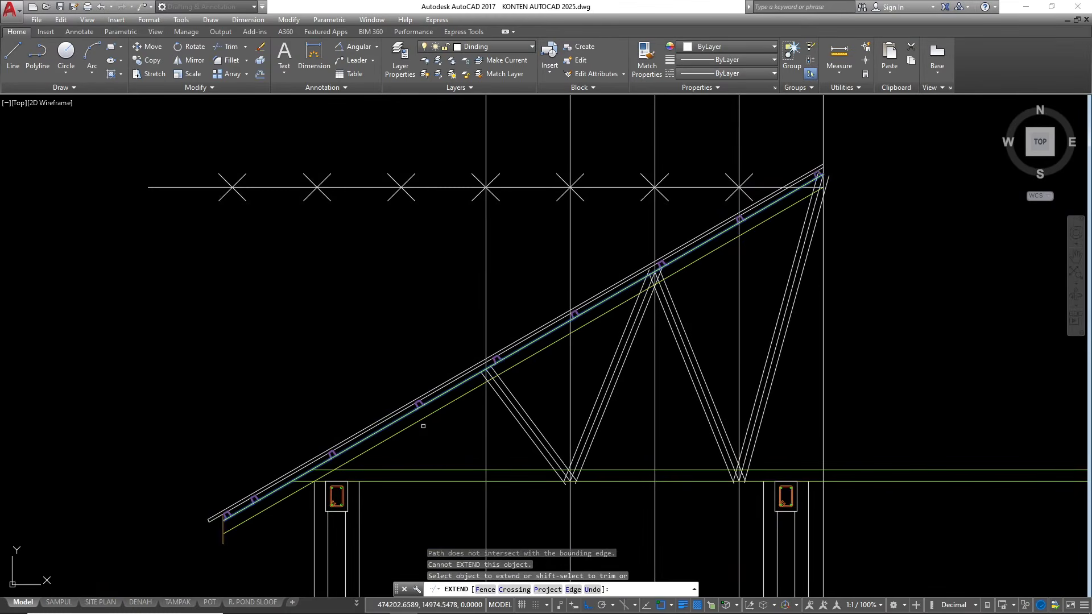
pyautogui.press('Escape')
pyautogui.press('Escape')
pyautogui.press('Escape')
# Erase the original centre lines of the four web diagonals, leaving only their offset pairs
pyautogui.scroll(-2, 469, 399)
pyautogui.scroll(4, 659, 296)
pyautogui.click(686, 312)
pyautogui.write('e')
pyautogui.press('Return')
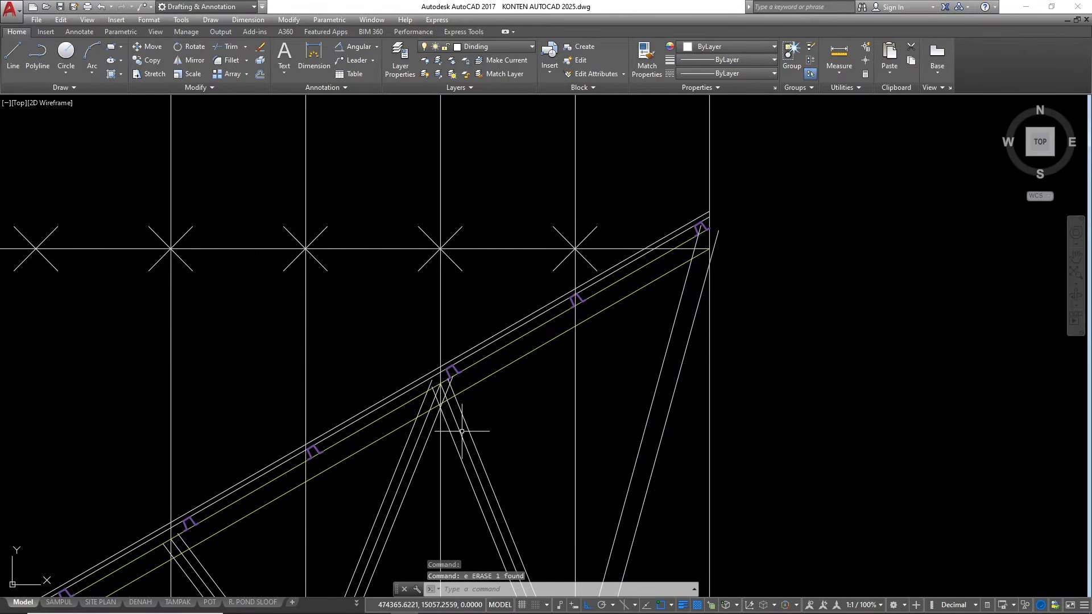
pyautogui.scroll(-2, 460, 432)
pyautogui.scroll(3, 574, 353)
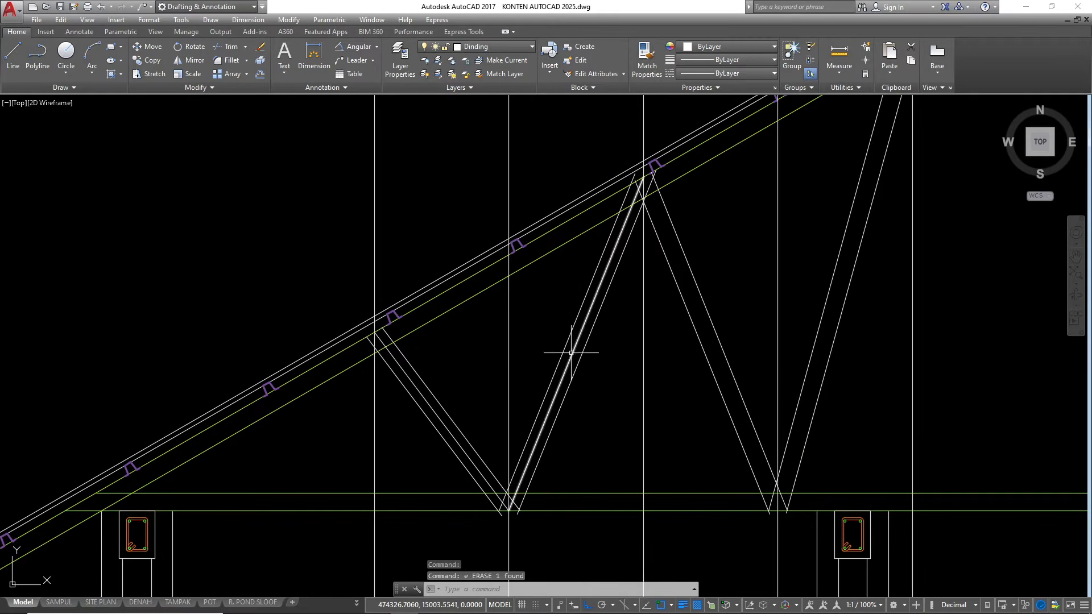
pyautogui.click(573, 354)
pyautogui.press('Escape')
pyautogui.click(451, 439)
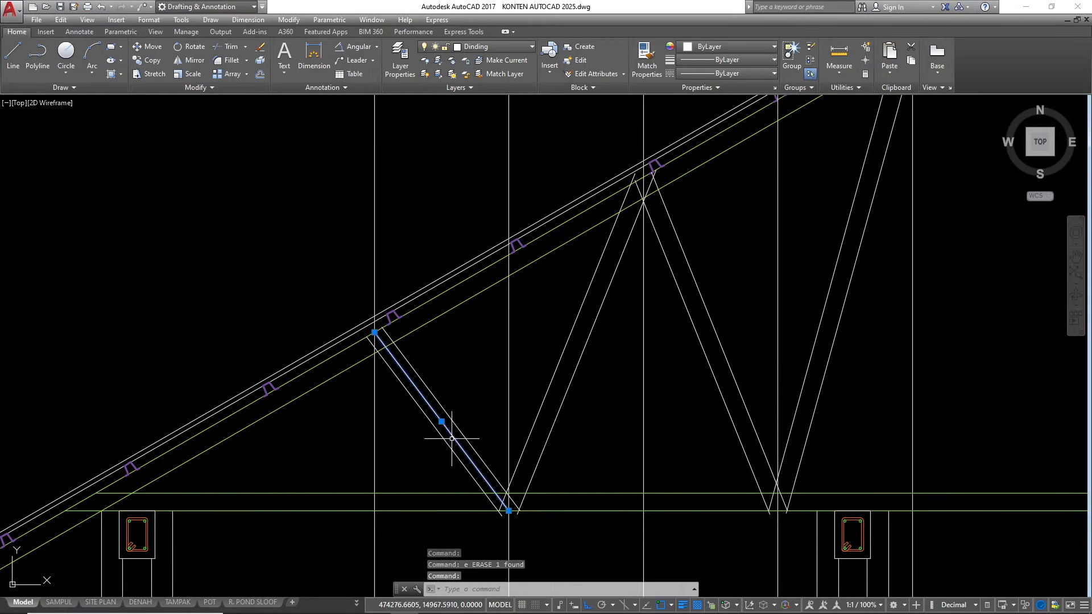
pyautogui.press('Return')
# Stretch the upper ends of the web pair nearest the ridge together so the outer line ends where the ridge vertical meets the top chord
pyautogui.scroll(-1, 385, 433)
pyautogui.scroll(4, 694, 180)
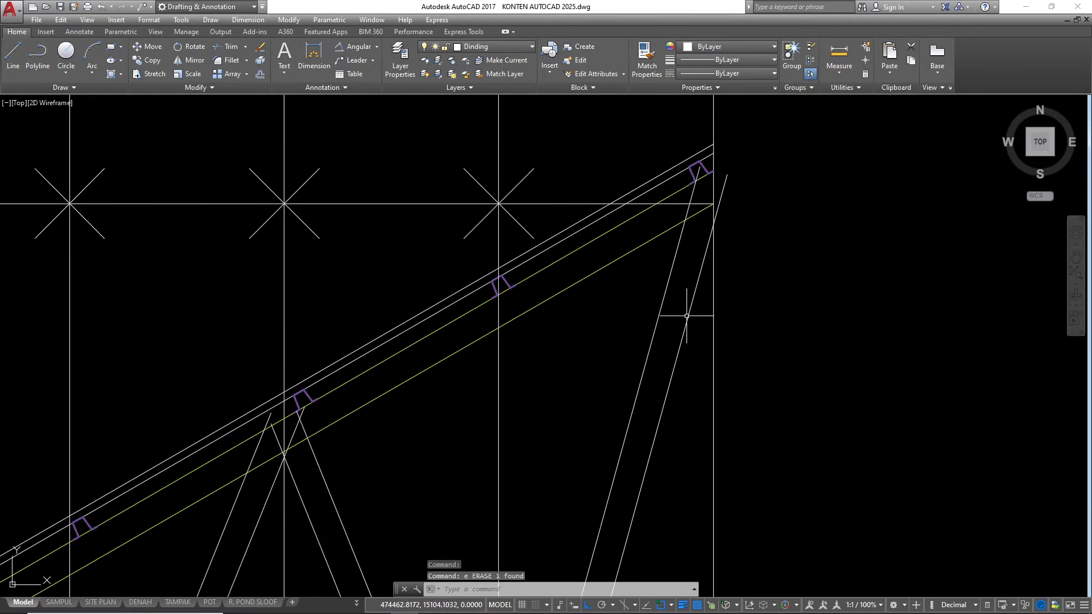
pyautogui.click(689, 332)
pyautogui.click(621, 314)
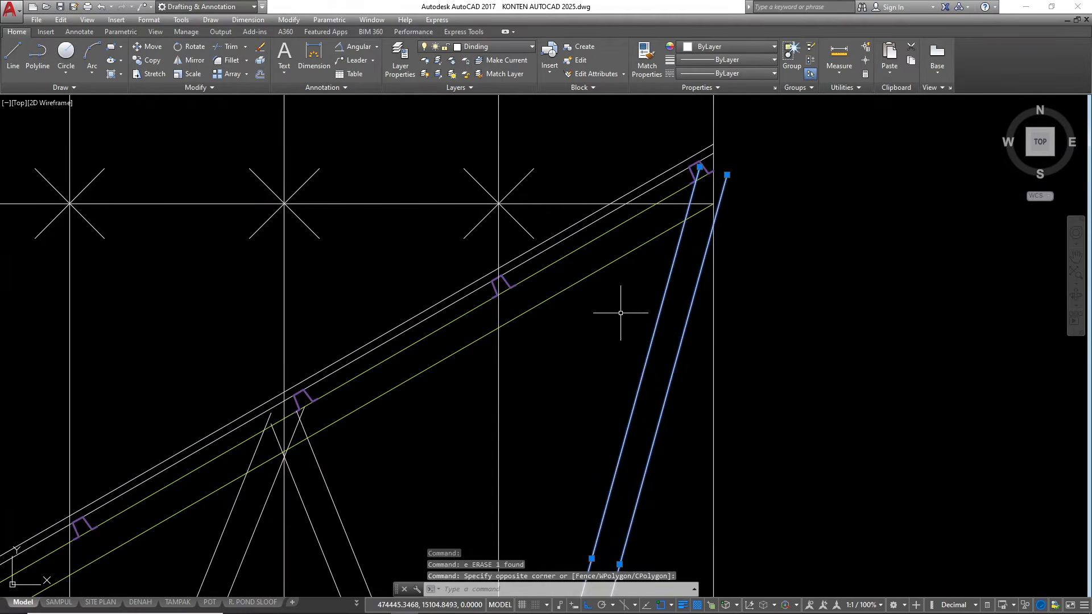
pyautogui.scroll(4, 695, 182)
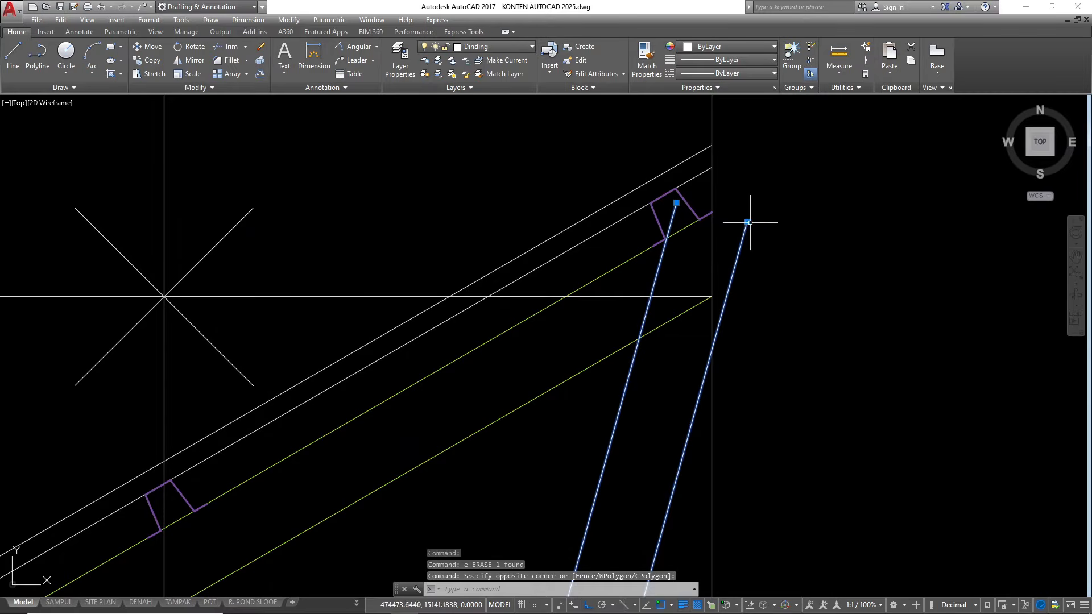
pyautogui.click(747, 222)
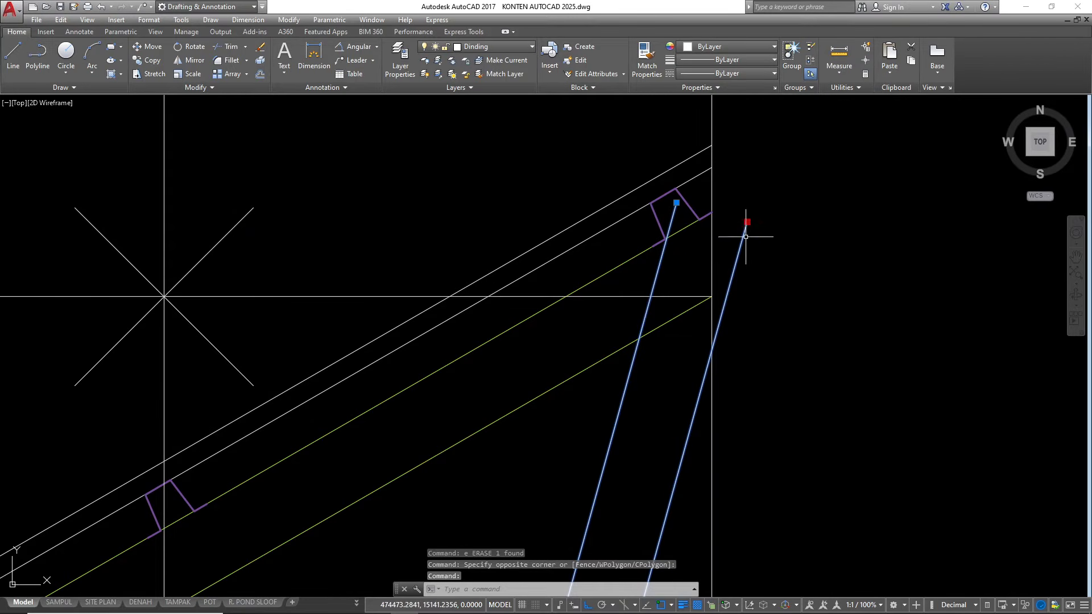
pyautogui.keyDown('shift'); pyautogui.click(676, 203); pyautogui.keyUp('shift')
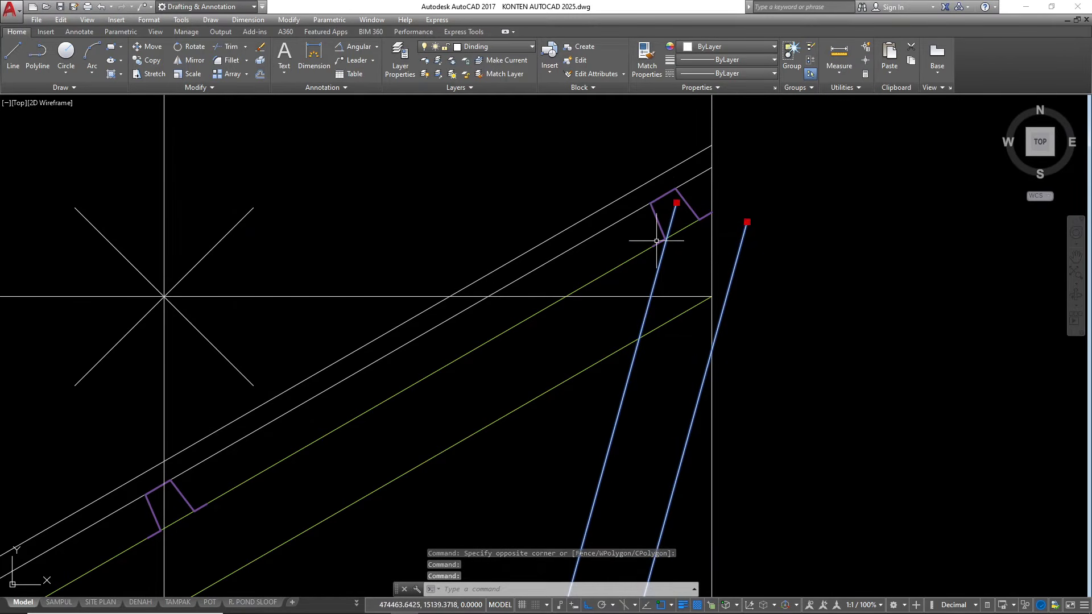
pyautogui.click(747, 221)
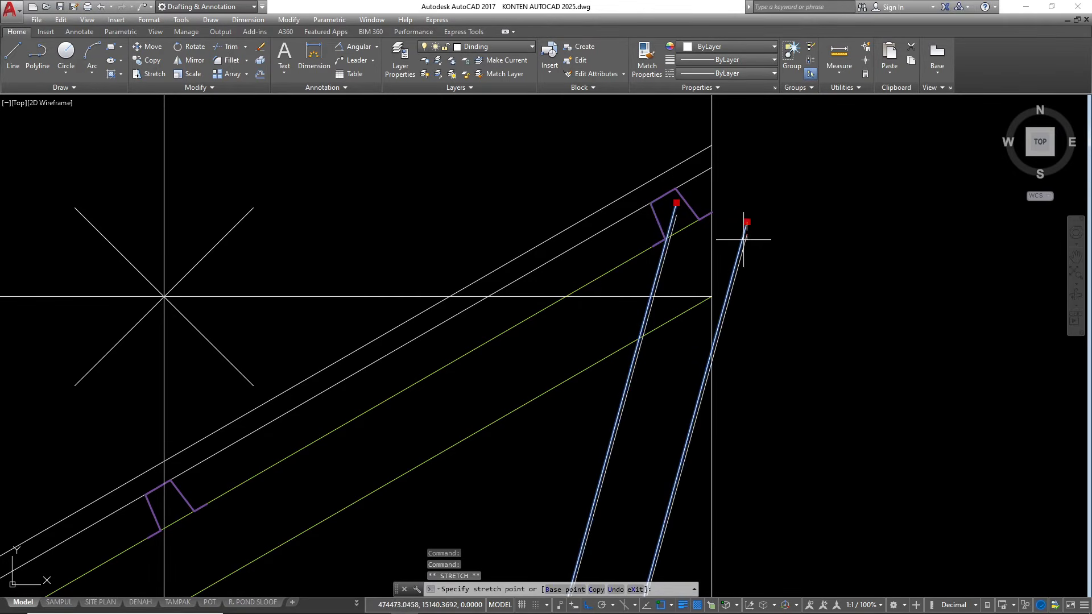
pyautogui.click(711, 213)
# Stretch the lower ends of the ridge web pair together so its left line ends at the vertical construction line on the bottom chord
pyautogui.scroll(-4, 611, 185)
pyautogui.scroll(3, 591, 364)
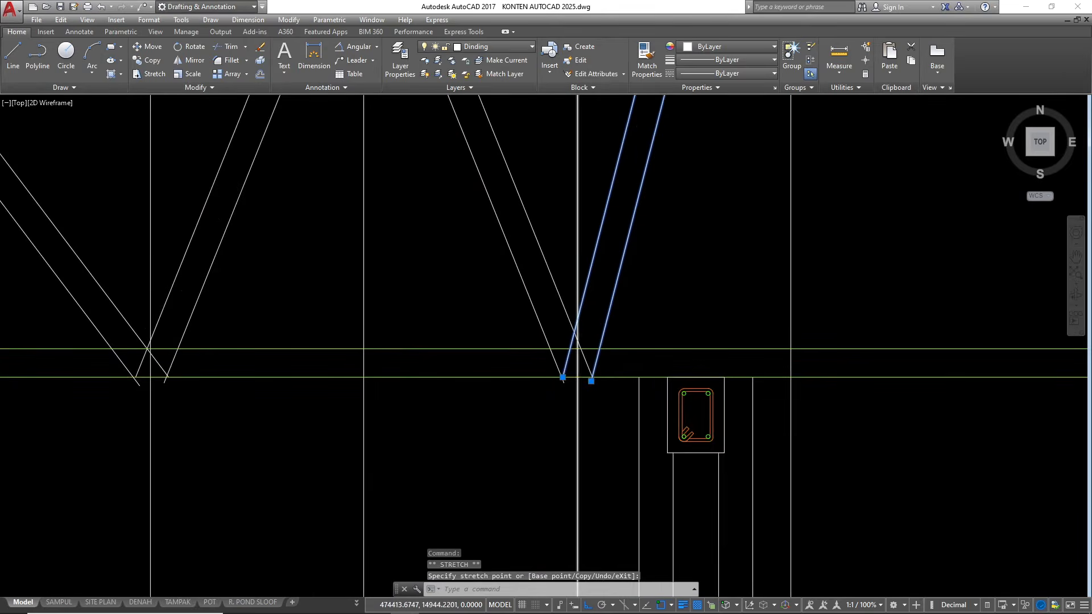
pyautogui.scroll(2, 560, 402)
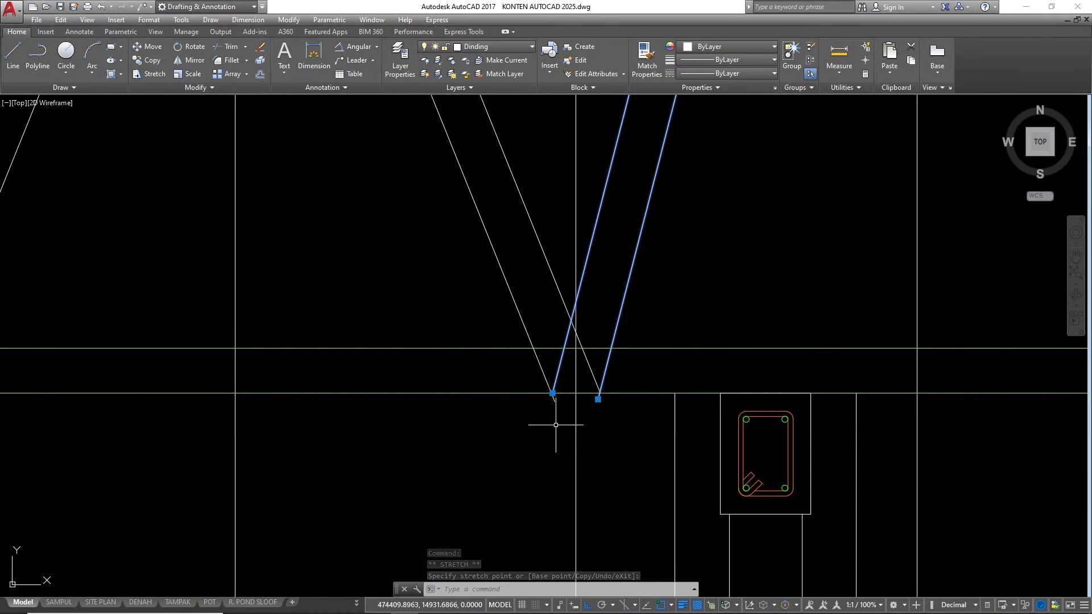
pyautogui.click(552, 392)
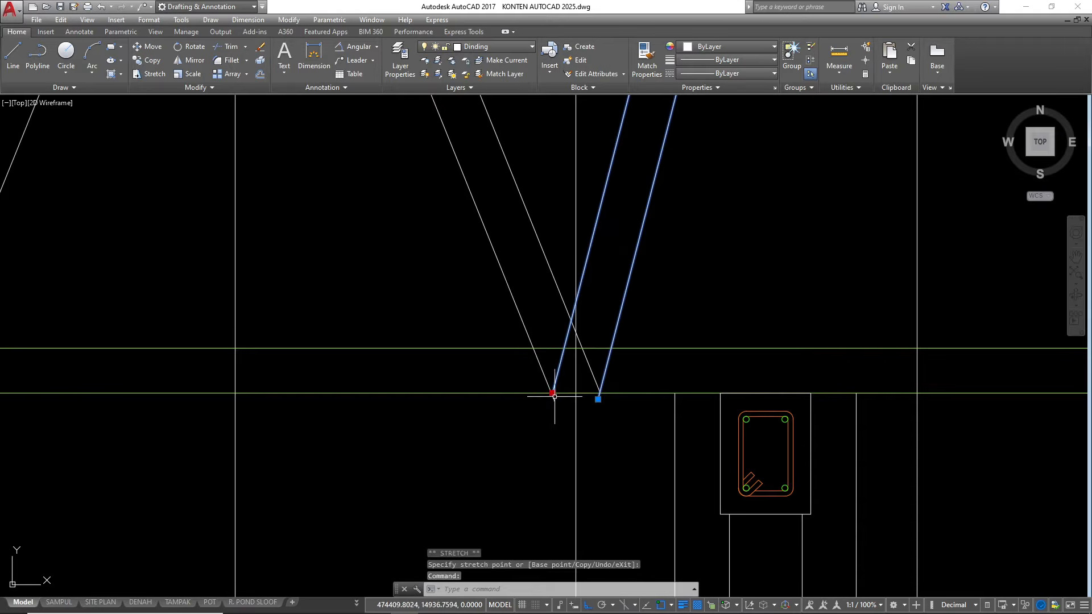
pyautogui.keyDown('shift'); pyautogui.click(598, 400); pyautogui.keyUp('shift')
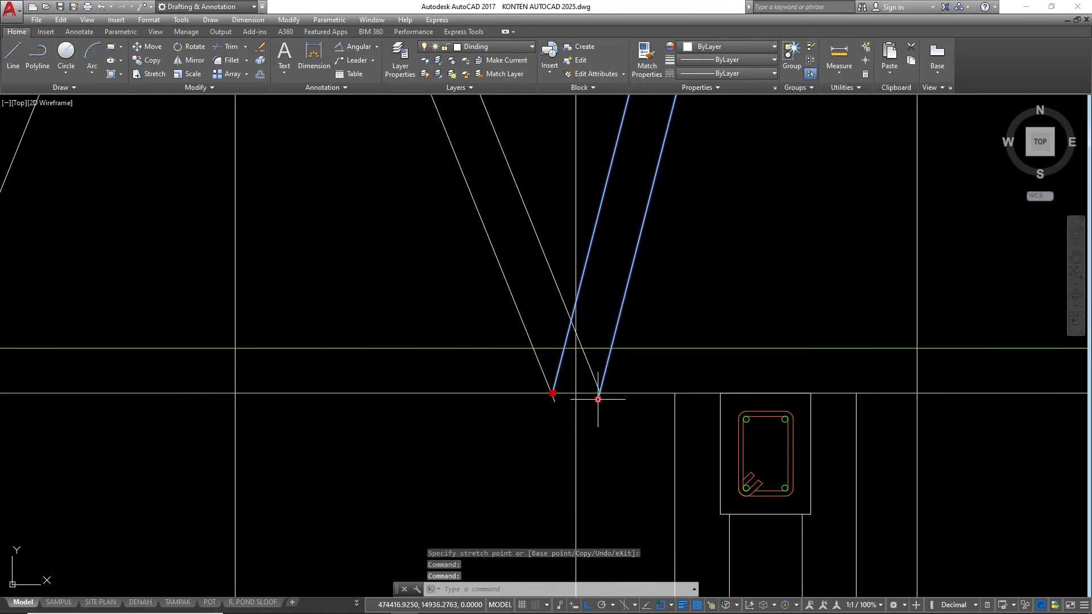
pyautogui.click(552, 392)
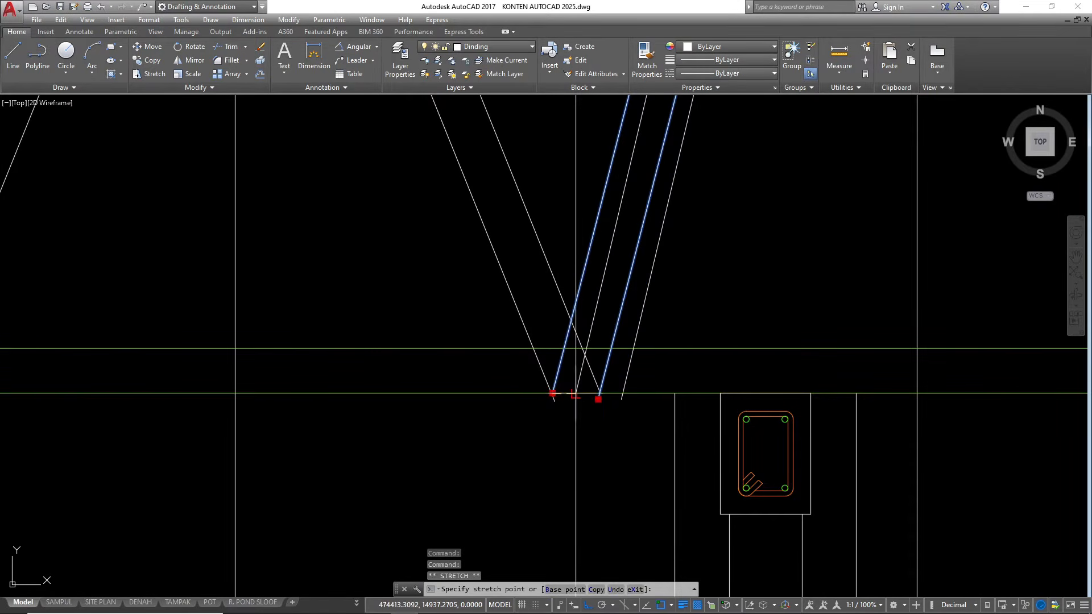
pyautogui.click(574, 394)
pyautogui.scroll(-5, 618, 443)
pyautogui.press('Escape')
pyautogui.press('Escape')
# Stretch the lower ends of the second web pair from the ridge so its right line meets the vertical construction line at the bottom chord
pyautogui.scroll(1, 591, 310)
pyautogui.click(589, 327)
pyautogui.click(515, 368)
pyautogui.scroll(-1, 531, 265)
pyautogui.scroll(2, 567, 431)
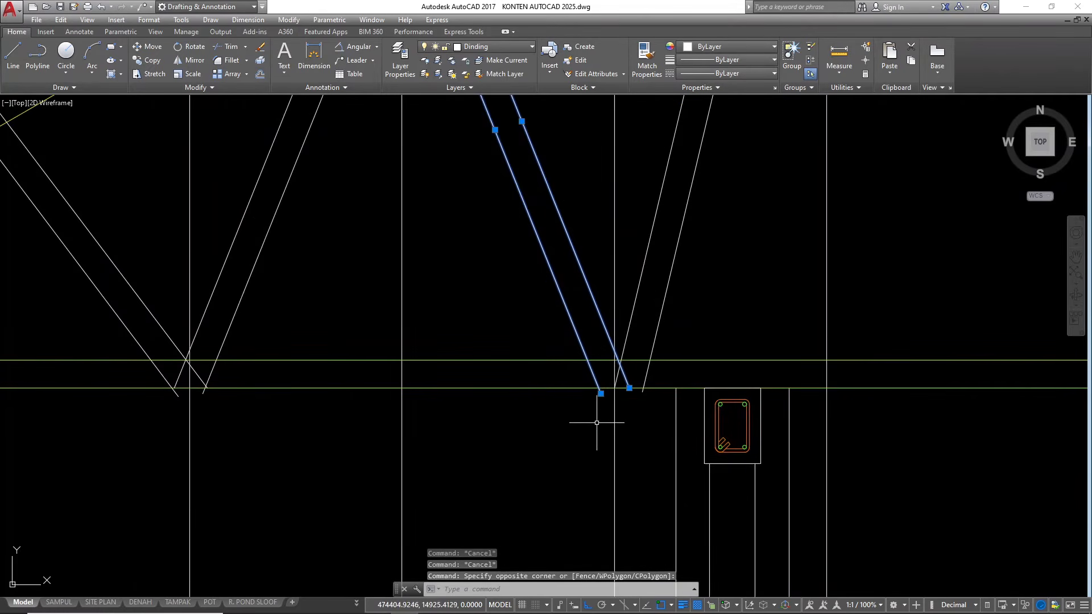
pyautogui.scroll(3, 617, 396)
pyautogui.keyDown('shift'); pyautogui.click(648, 376); pyautogui.keyUp('shift')
pyautogui.keyDown('shift'); pyautogui.click(575, 389); pyautogui.keyUp('shift')
pyautogui.click(648, 376)
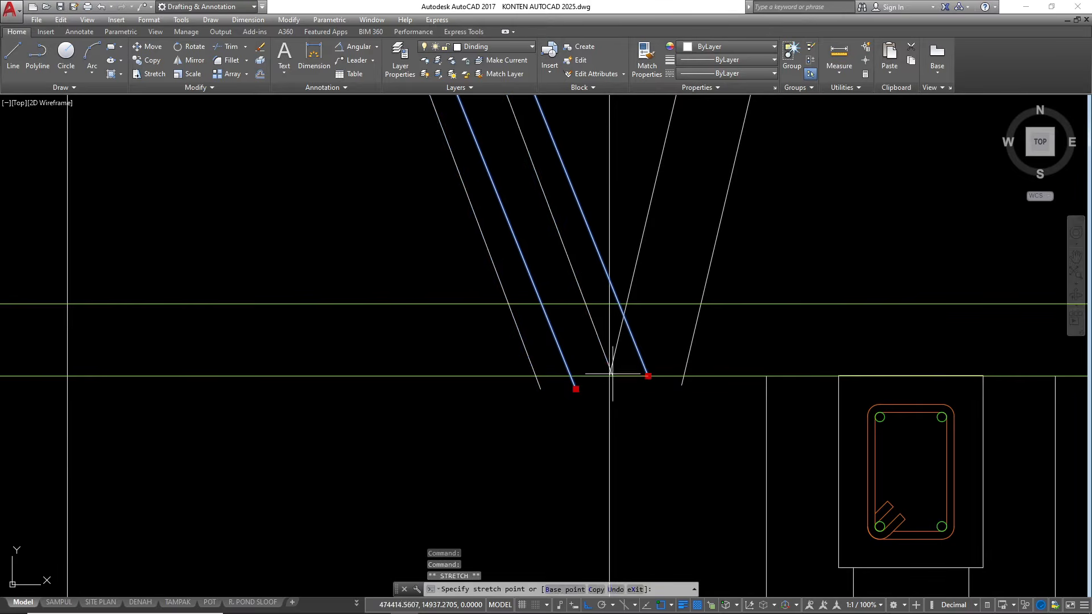
pyautogui.scroll(-4, 621, 375)
# Stretch the upper ends of the second web pair so its left line meets the vertical construction line at the top chord
pyautogui.scroll(5, 536, 317)
pyautogui.click(524, 314)
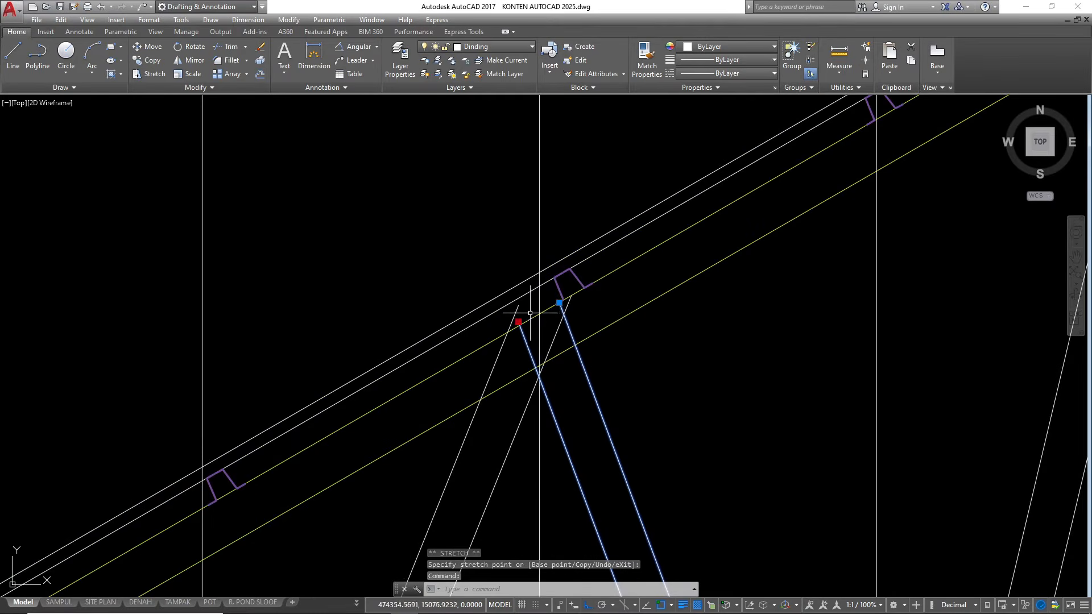
pyautogui.click(559, 302)
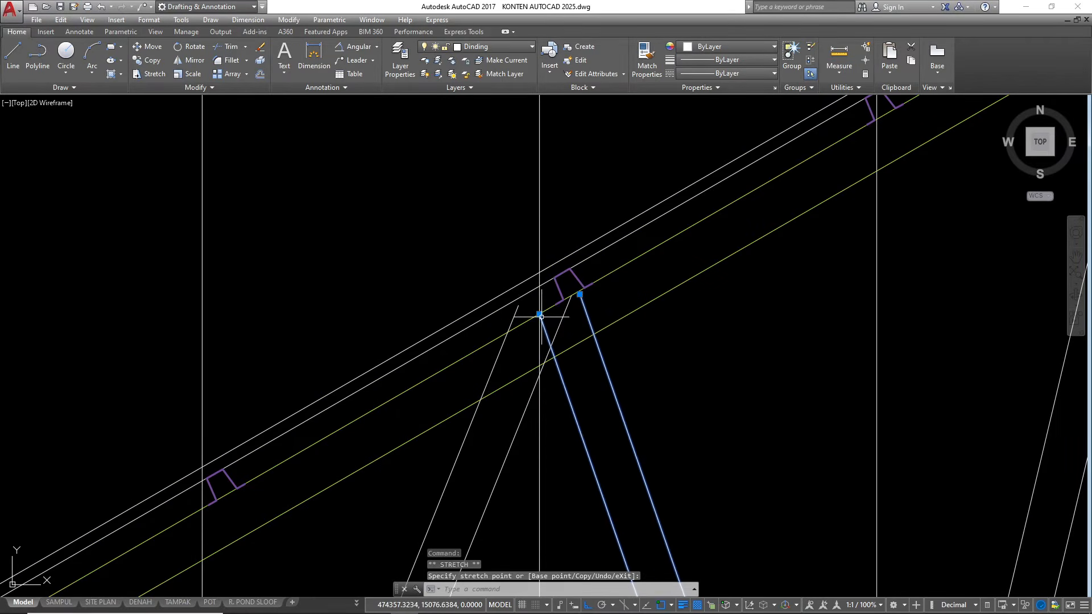
pyautogui.scroll(-2, 541, 310)
pyautogui.scroll(3, 511, 348)
pyautogui.press('Escape')
# Stretch the upper ends of the third web pair from the ridge so its right line meets the second pair at the top chord
pyautogui.click(545, 276)
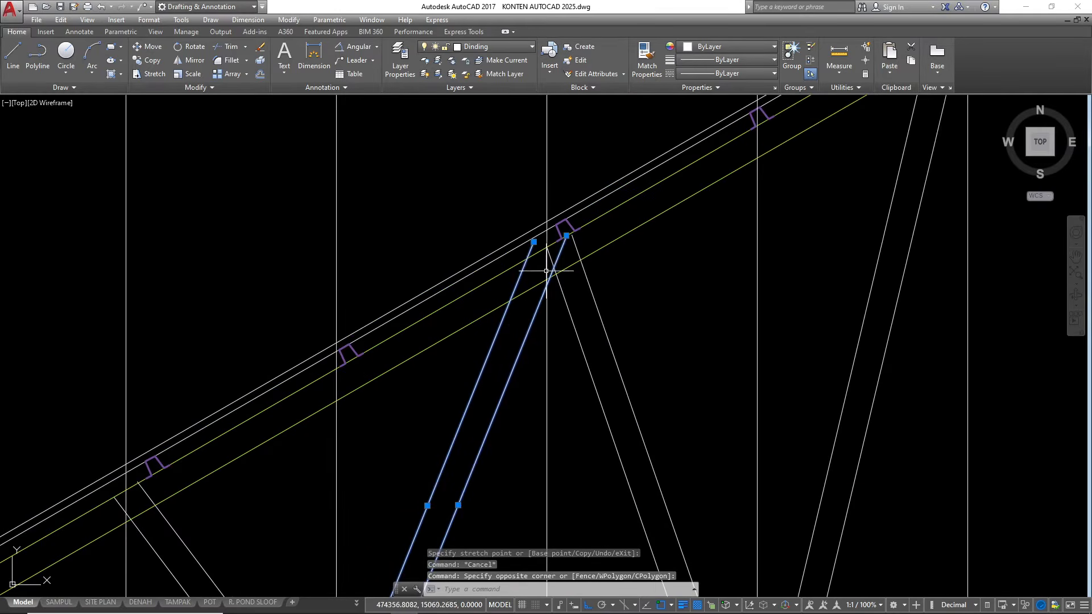
pyautogui.keyDown('shift'); pyautogui.click(533, 241); pyautogui.keyUp('shift')
pyautogui.keyDown('shift'); pyautogui.click(566, 236); pyautogui.keyUp('shift')
pyautogui.click(566, 235)
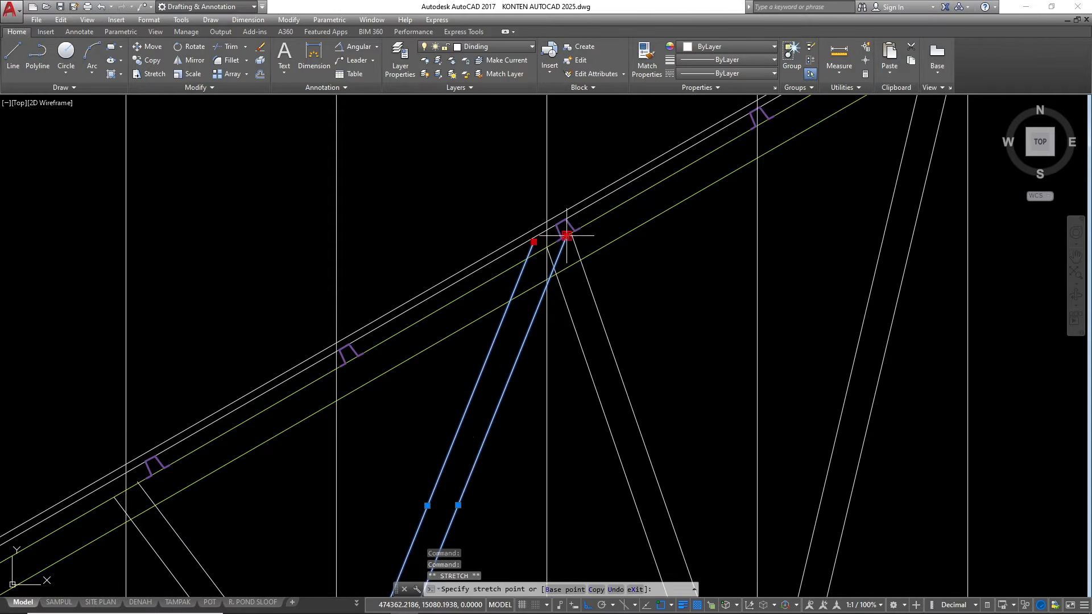
pyautogui.click(546, 246)
# Stretch the lower ends of the third web pair so its left line meets the vertical construction line at the bottom chord
pyautogui.scroll(3, 568, 232)
pyautogui.scroll(-5, 540, 239)
pyautogui.scroll(3, 489, 406)
pyautogui.keyDown('shift'); pyautogui.click(521, 317); pyautogui.keyUp('shift')
pyautogui.keyDown('shift'); pyautogui.click(565, 324); pyautogui.keyUp('shift')
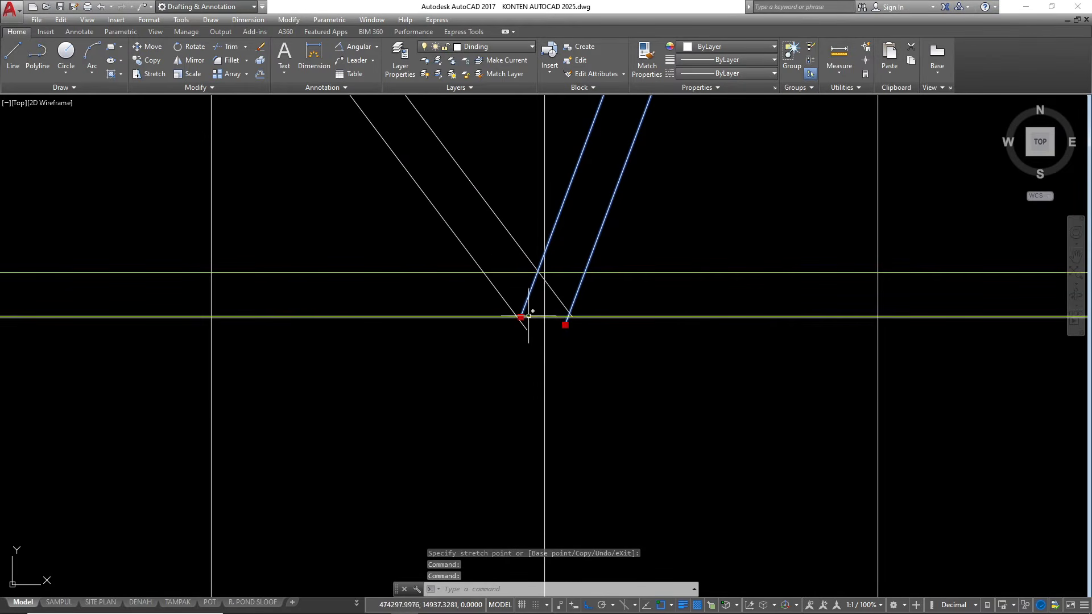
pyautogui.click(520, 317)
pyautogui.click(544, 317)
pyautogui.scroll(-8, 559, 398)
pyautogui.press('Escape')
# Stretch the upper ends of the fourth web pair from the ridge so its left line meets the vertical construction line at the top chord
pyautogui.scroll(6, 538, 350)
pyautogui.click(538, 352)
pyautogui.click(482, 402)
pyautogui.scroll(4, 376, 261)
pyautogui.keyDown('shift'); pyautogui.click(420, 232); pyautogui.keyUp('shift')
pyautogui.keyDown('shift'); pyautogui.click(479, 194); pyautogui.keyUp('shift')
pyautogui.click(420, 232)
pyautogui.click(451, 215)
pyautogui.scroll(-2, 415, 213)
# Stretch the lower ends of the fourth web pair so its right line meets the third pair at the bottom chord
pyautogui.scroll(-5, 414, 212)
pyautogui.scroll(5, 506, 319)
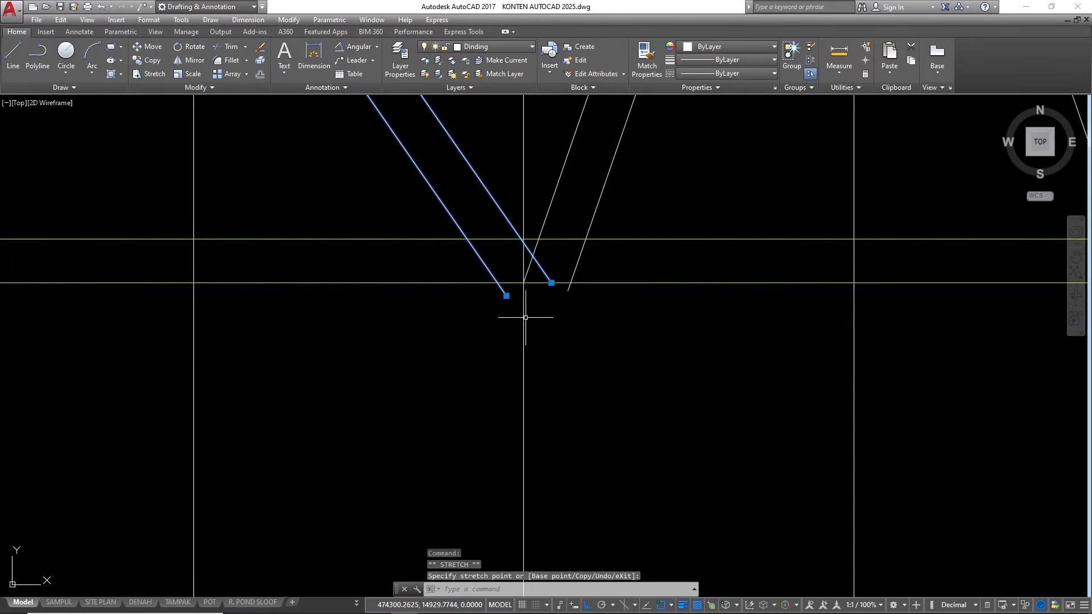
pyautogui.keyDown('shift'); pyautogui.click(551, 283); pyautogui.keyUp('shift')
pyautogui.keyDown('shift'); pyautogui.click(506, 295); pyautogui.keyUp('shift')
pyautogui.click(551, 282)
pyautogui.click(523, 282)
pyautogui.scroll(-5, 484, 421)
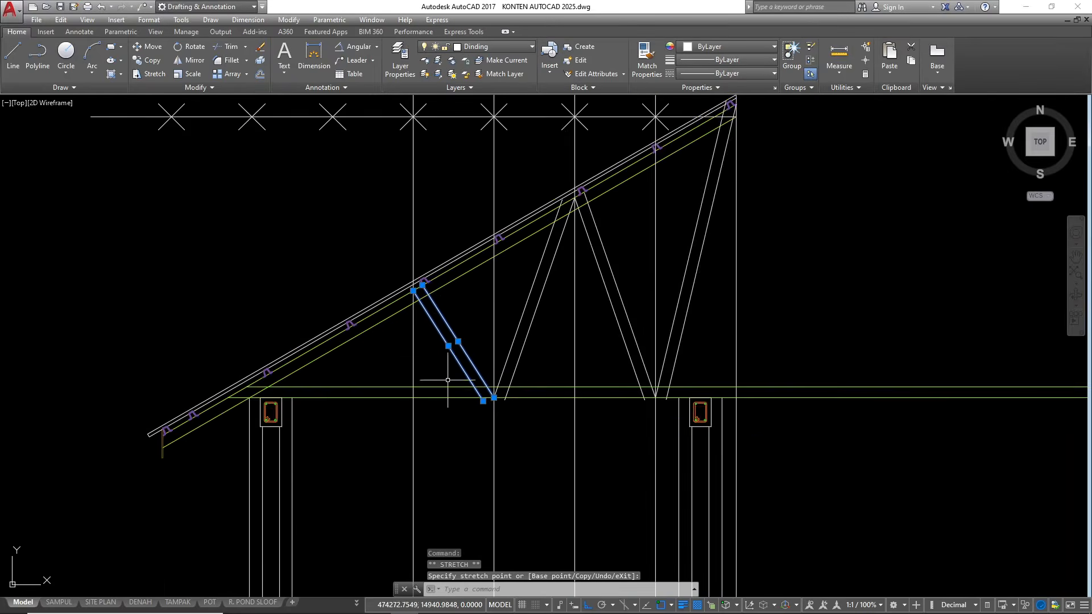
pyautogui.scroll(2, 424, 332)
pyautogui.scroll(-5, 422, 332)
pyautogui.scroll(5, 422, 332)
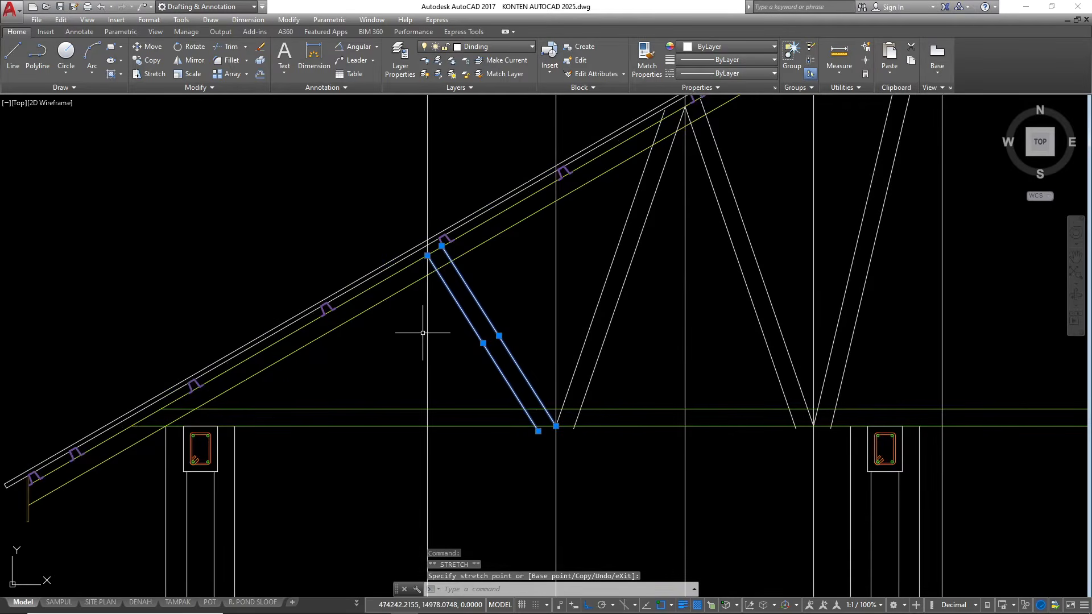
pyautogui.press('Escape')
# Place a vertical construction line through the next division point toward the eave
pyautogui.scroll(-3, 521, 473)
pyautogui.write('xl')
pyautogui.press('Return')
pyautogui.write('v')
pyautogui.press('Return')
pyautogui.scroll(4, 448, 291)
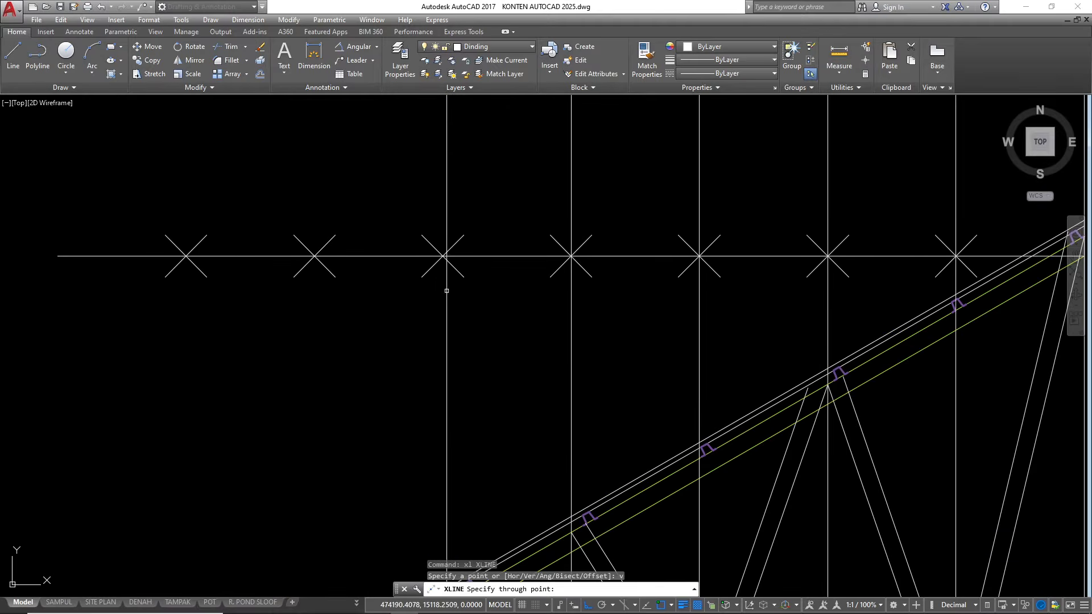
pyautogui.click(443, 256)
pyautogui.press('Escape')
# Mirror the web pair nearest the eave about the vertical construction line through its upper joint, keeping the original
pyautogui.scroll(2, 442, 257)
pyautogui.scroll(-3, 475, 234)
pyautogui.scroll(-2, 527, 353)
pyautogui.scroll(5, 585, 392)
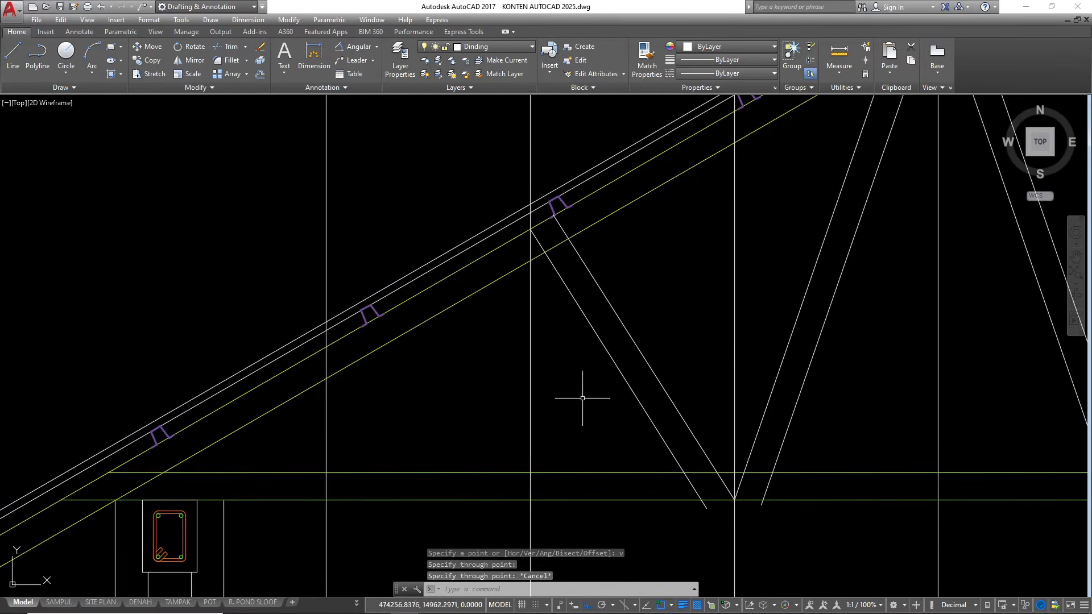
pyautogui.click(648, 360)
pyautogui.click(591, 389)
pyautogui.write('mi')
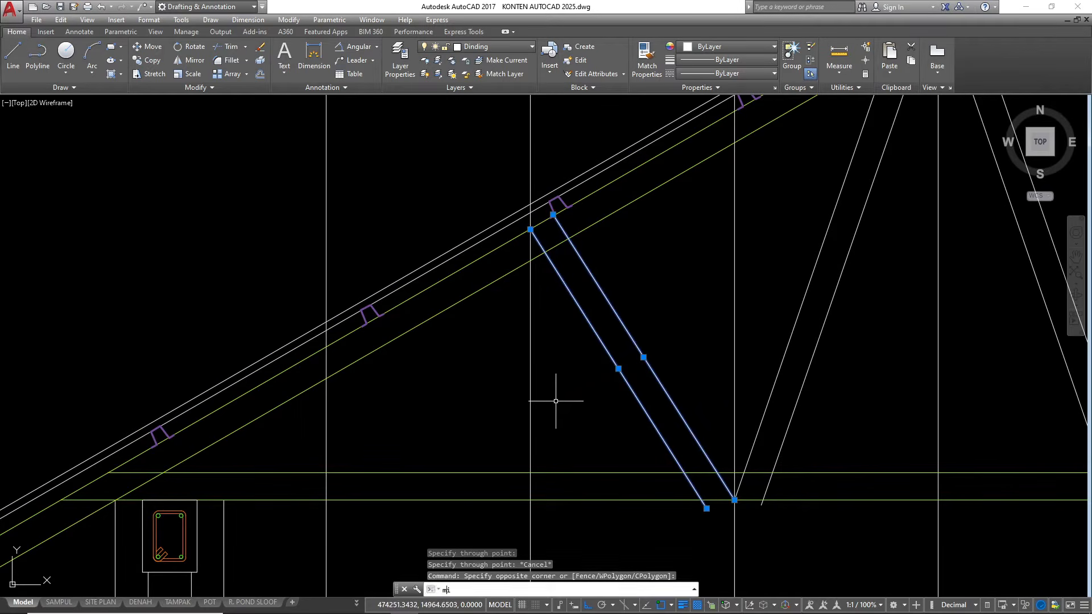
pyautogui.press('Return')
pyautogui.click(530, 233)
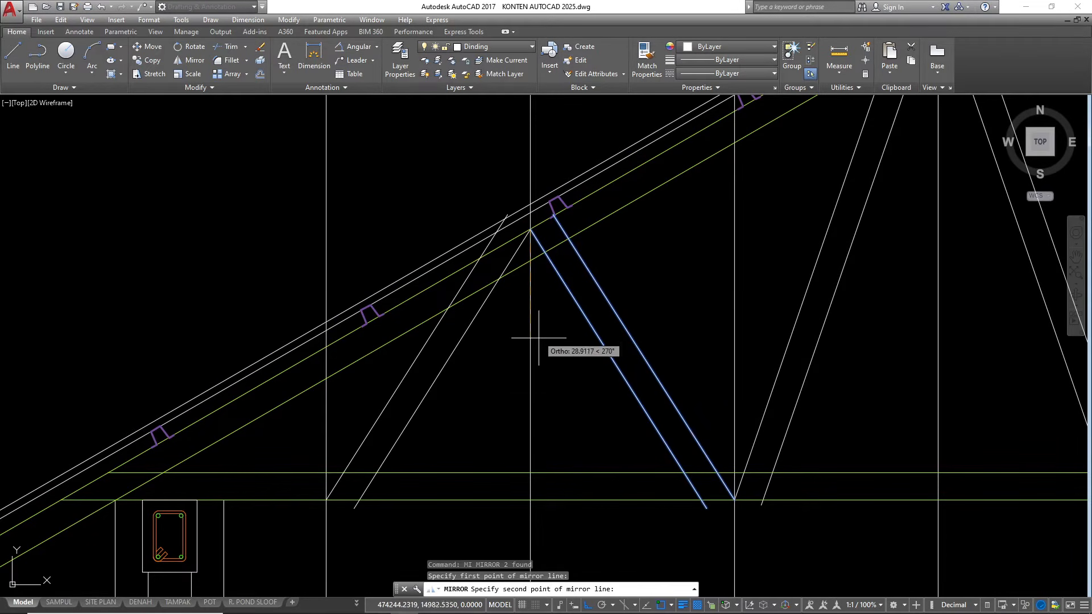
pyautogui.click(538, 438)
pyautogui.press('Return')
# Inspect the ends of the mirrored web pair at the top and bottom chords
pyautogui.scroll(-2, 493, 308)
pyautogui.scroll(4, 494, 308)
pyautogui.click(564, 223)
pyautogui.press('Escape')
pyautogui.press('Escape')
pyautogui.press('Escape')
pyautogui.scroll(-5, 434, 451)
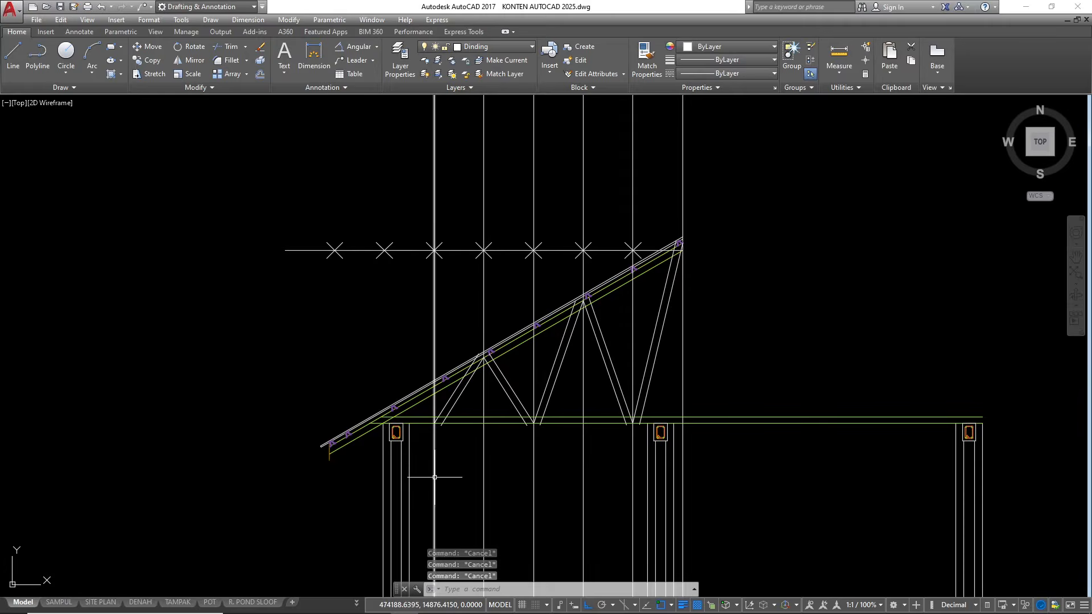
pyautogui.scroll(-2, 455, 344)
pyautogui.scroll(5, 464, 346)
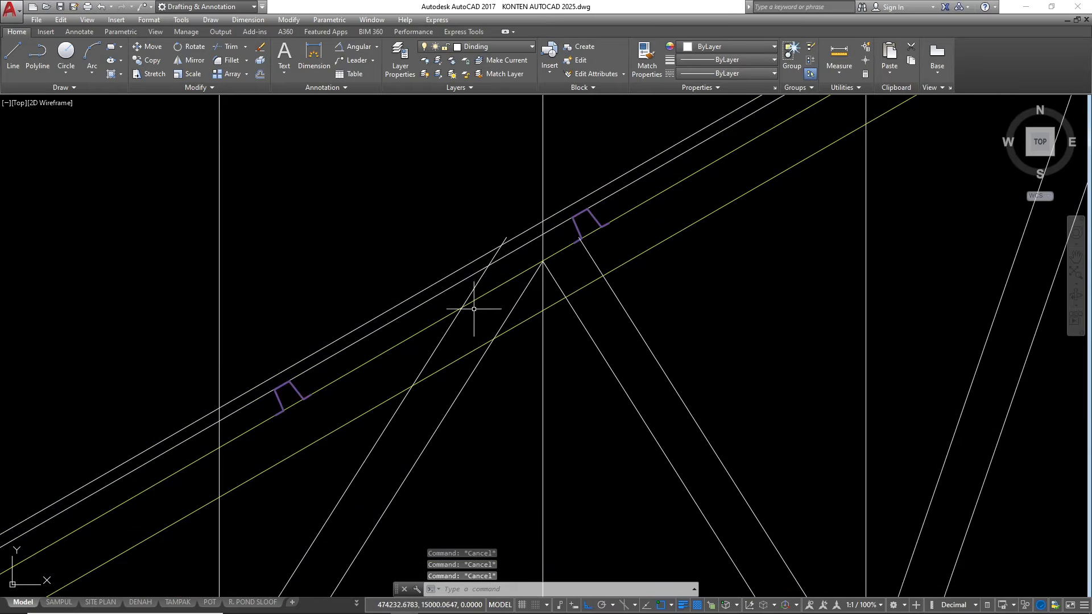
pyautogui.scroll(-4, 476, 311)
pyautogui.scroll(6, 466, 336)
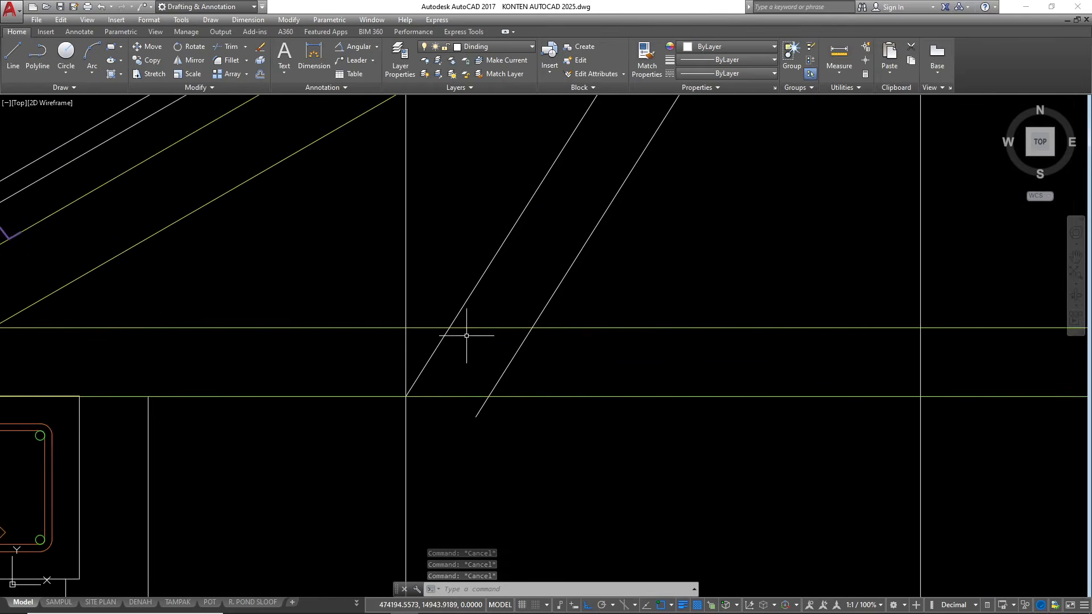
pyautogui.scroll(-3, 452, 388)
# Erase the vertical construction lines except the ridge line, together with the horizontal division line and its point markers
pyautogui.click(446, 243)
pyautogui.click(412, 296)
pyautogui.write('e')
pyautogui.press('Return')
pyautogui.scroll(-3, 432, 307)
pyautogui.scroll(5, 560, 287)
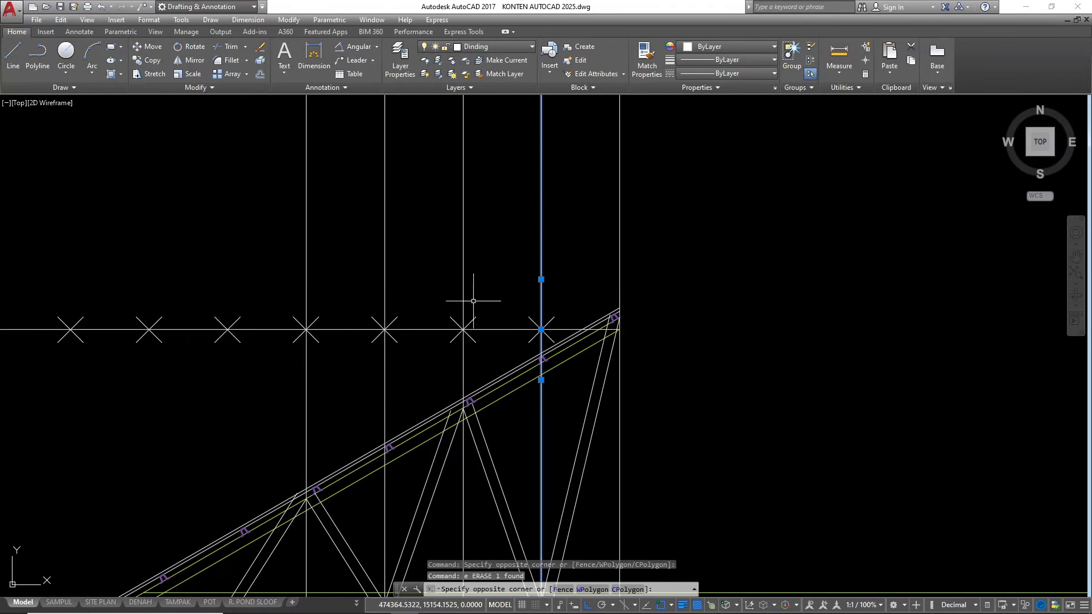
pyautogui.scroll(2, 550, 340)
pyautogui.scroll(-3, 559, 318)
pyautogui.click(336, 234)
pyautogui.write('e')
pyautogui.press('Return')
pyautogui.scroll(1, 494, 324)
pyautogui.scroll(-1, 459, 315)
pyautogui.scroll(8, 565, 292)
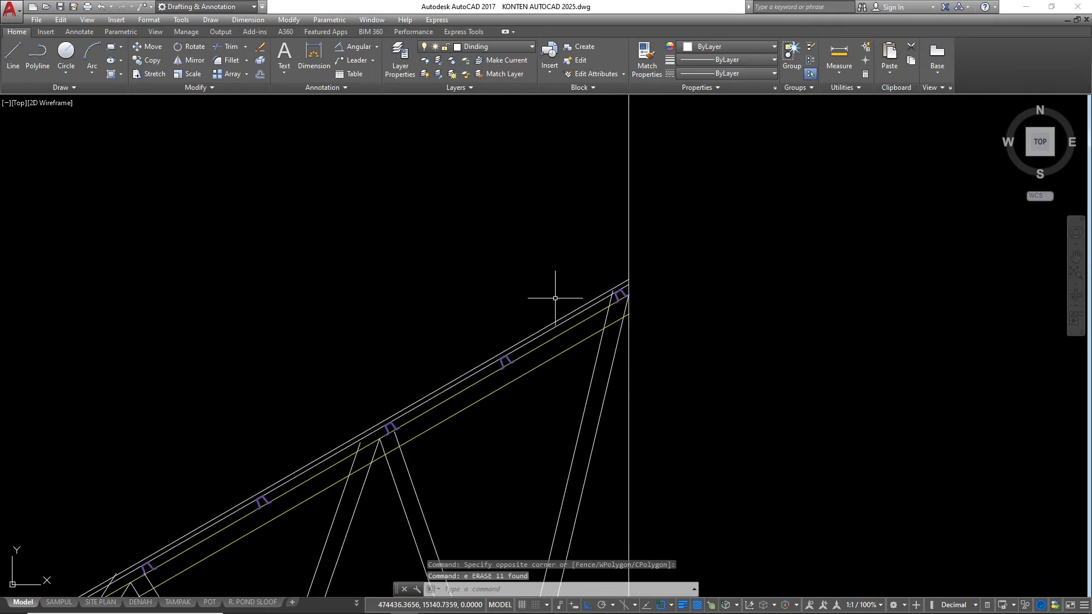
# Offset both lines of the ridge web and of the adjoining web inward at the current offset distance
pyautogui.scroll(-2, 615, 310)
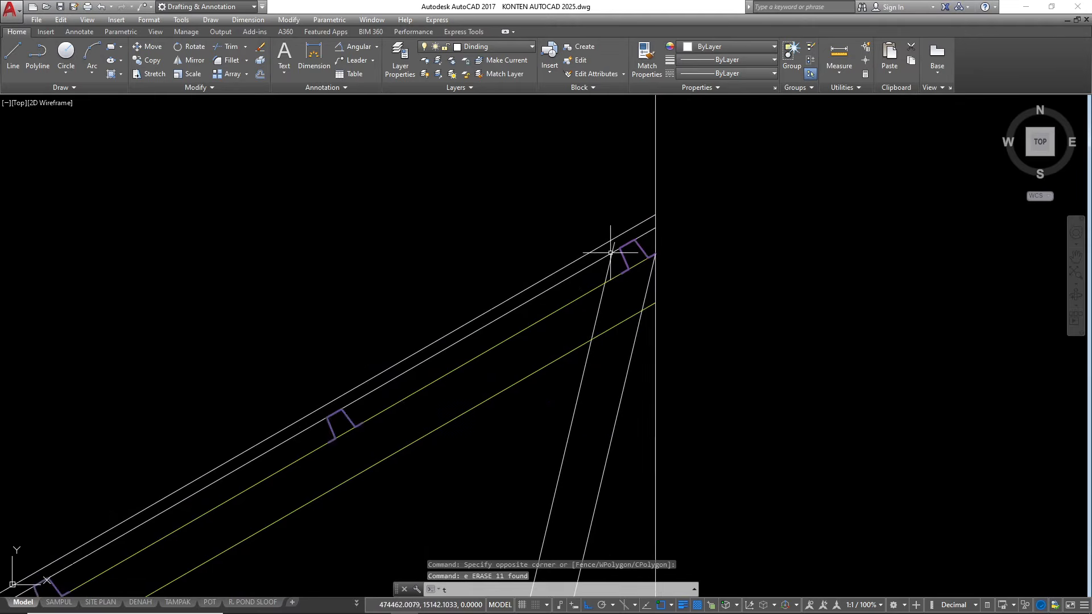
pyautogui.press('Escape')
pyautogui.click(585, 375)
pyautogui.write('o')
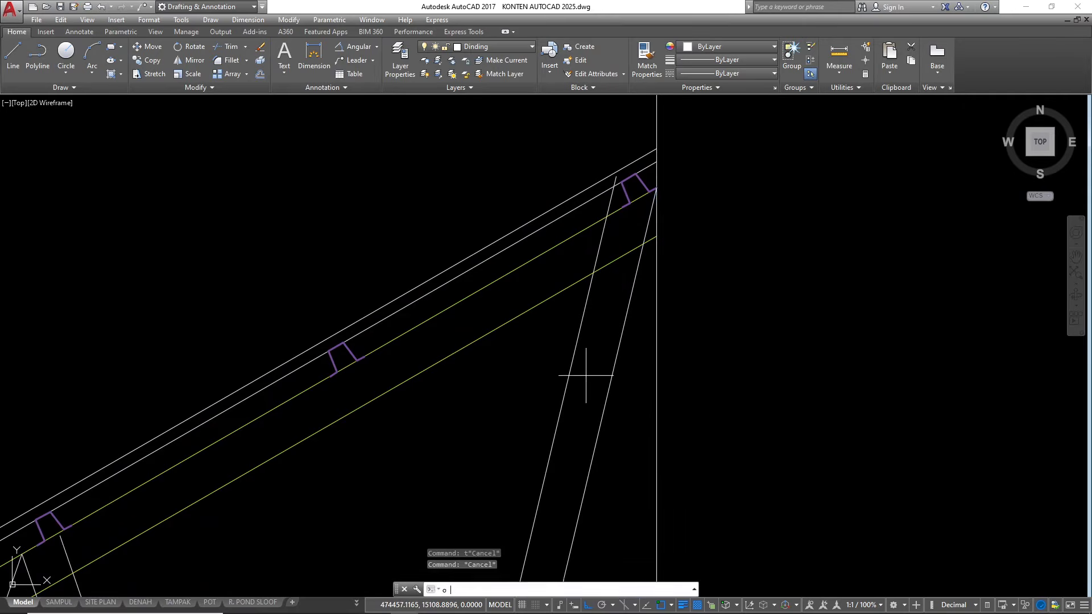
pyautogui.press('Return')
pyautogui.click(612, 373)
pyautogui.click(567, 379)
pyautogui.click(590, 364)
pyautogui.scroll(-3, 665, 179)
pyautogui.scroll(2, 568, 354)
pyautogui.click(531, 362)
pyautogui.click(495, 382)
pyautogui.click(505, 376)
pyautogui.click(517, 371)
# Offset both lines of the remaining three webs toward the eave inward at the same distance
pyautogui.scroll(2, 354, 342)
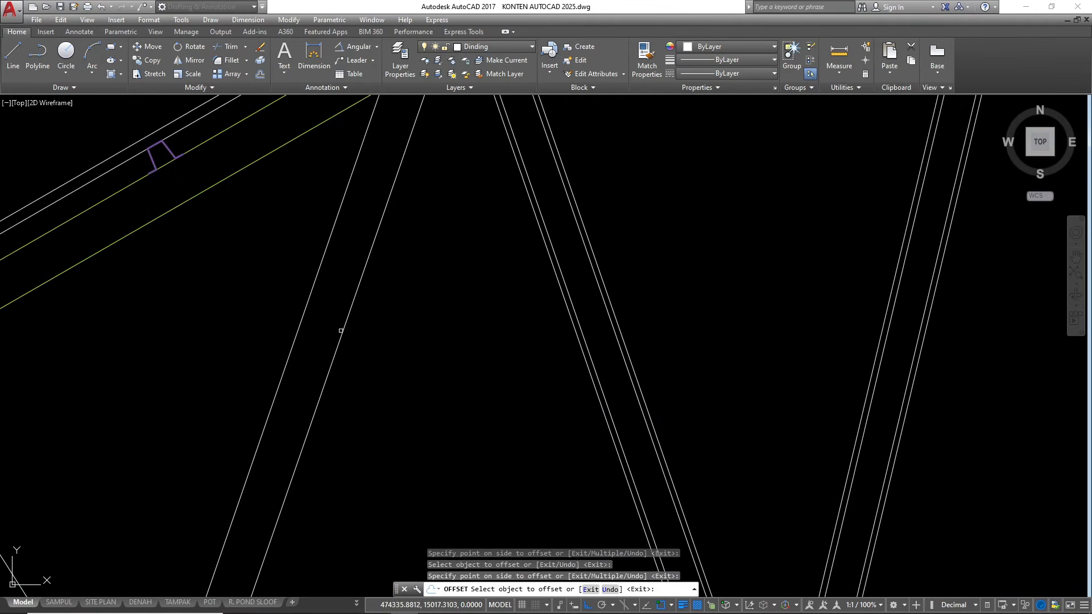
pyautogui.scroll(-3, 310, 418)
pyautogui.scroll(3, 359, 405)
pyautogui.click(358, 406)
pyautogui.click(389, 397)
pyautogui.click(401, 397)
pyautogui.click(365, 399)
pyautogui.scroll(-3, 365, 398)
pyautogui.scroll(3, 346, 392)
pyautogui.click(341, 392)
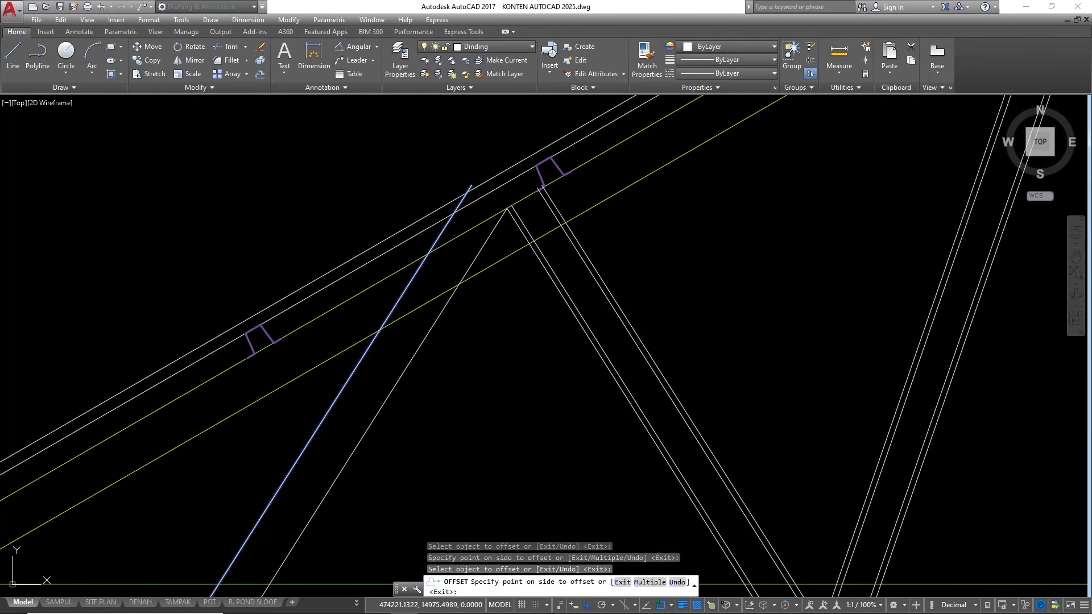
pyautogui.press('Escape')
# Move the inner offset lines of all five webs to the Arsiran layer
pyautogui.scroll(2, 373, 418)
pyautogui.click(378, 427)
pyautogui.click(334, 357)
pyautogui.scroll(-2, 459, 382)
pyautogui.scroll(4, 496, 388)
pyautogui.click(625, 359)
pyautogui.click(544, 394)
pyautogui.click(536, 444)
pyautogui.click(451, 377)
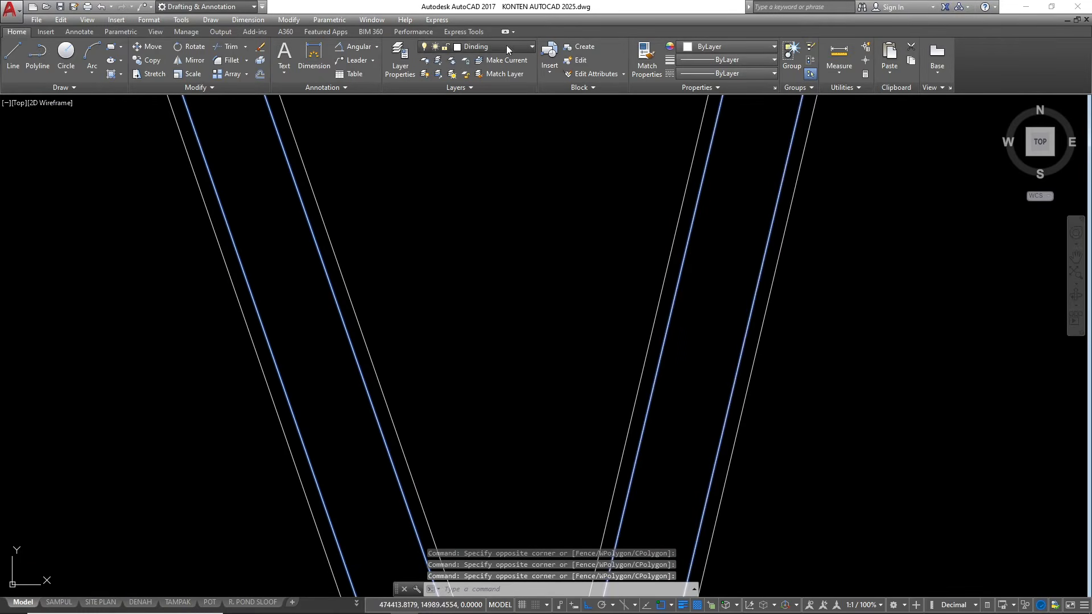
pyautogui.click(508, 47)
pyautogui.scroll(3, 486, 172)
pyautogui.press('Escape')
pyautogui.press('Escape')
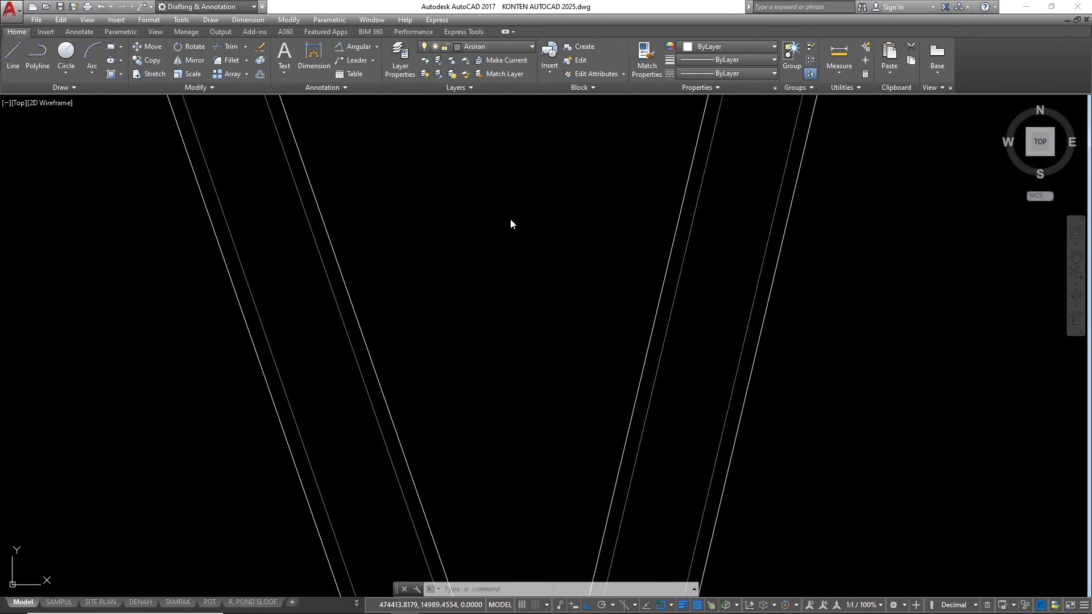
# Move the outer lines of all five webs to the KUDA-KUDA layer
pyautogui.scroll(-2, 625, 296)
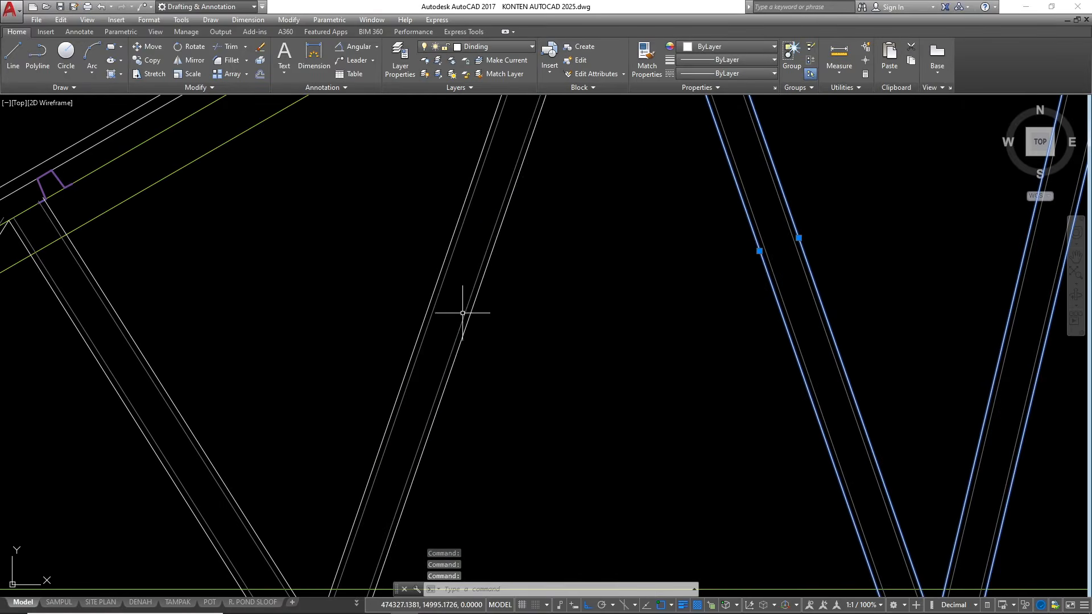
pyautogui.click(470, 316)
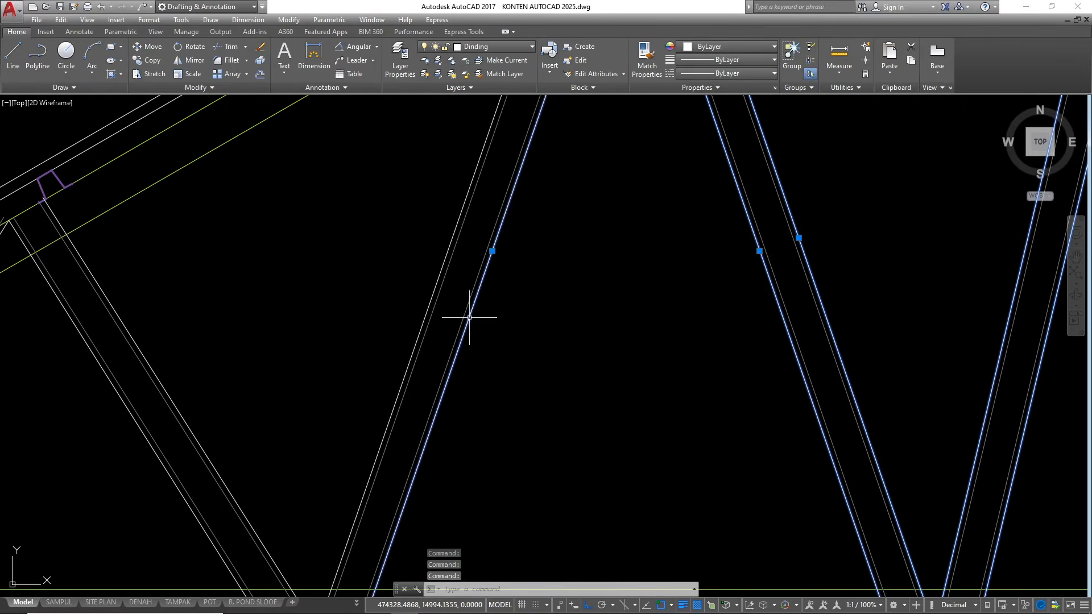
pyautogui.click(436, 281)
pyautogui.moveTo(162, 366); pyautogui.dragTo(375, 317, button='middle')
pyautogui.click(367, 323)
pyautogui.click(335, 351)
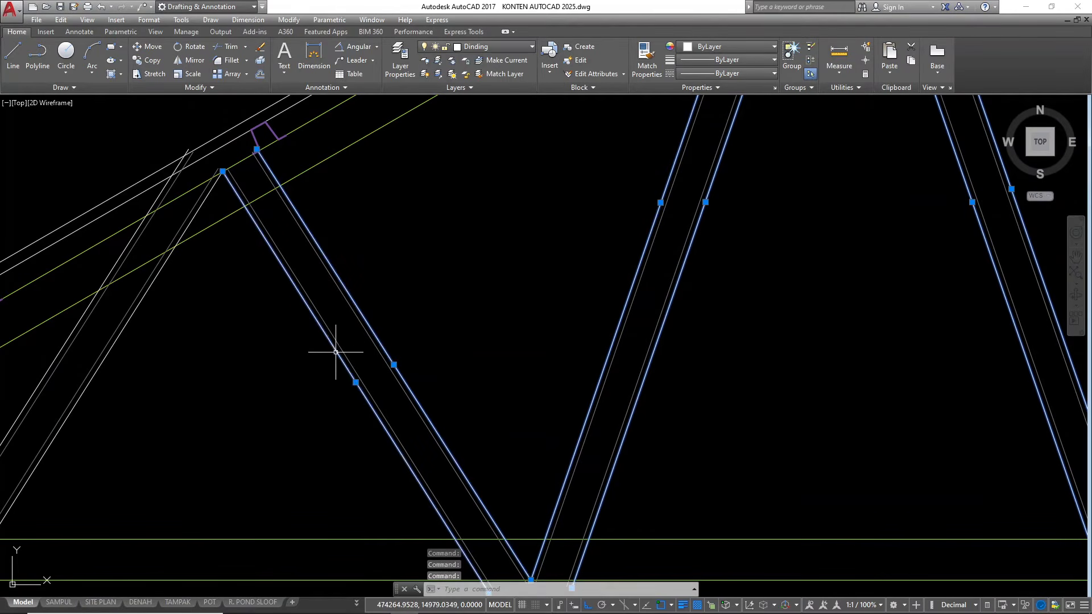
pyautogui.click(109, 244)
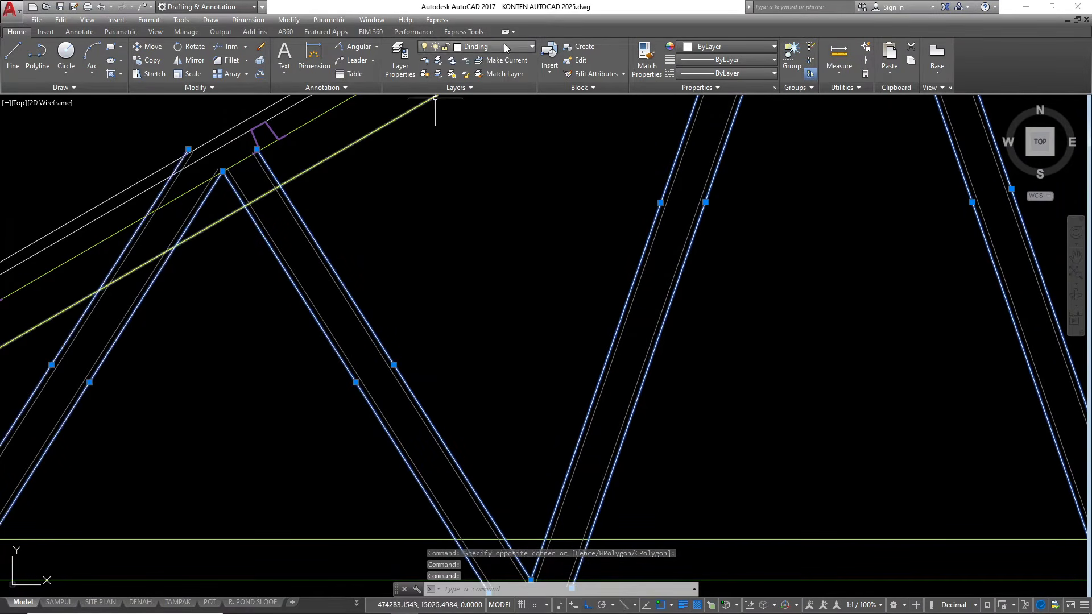
pyautogui.click(516, 48)
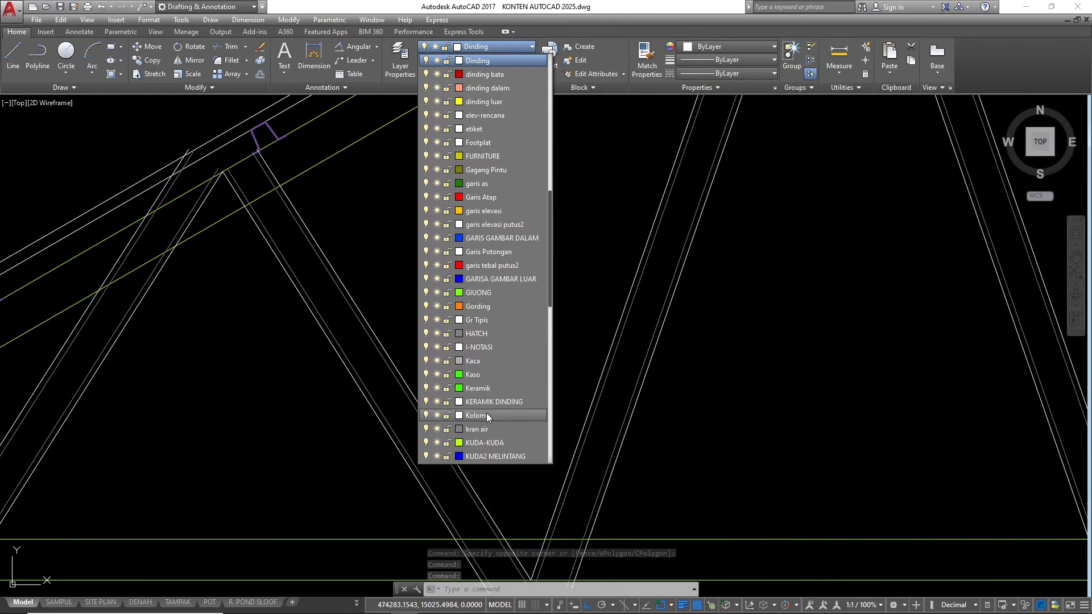
pyautogui.scroll(-2, 478, 276)
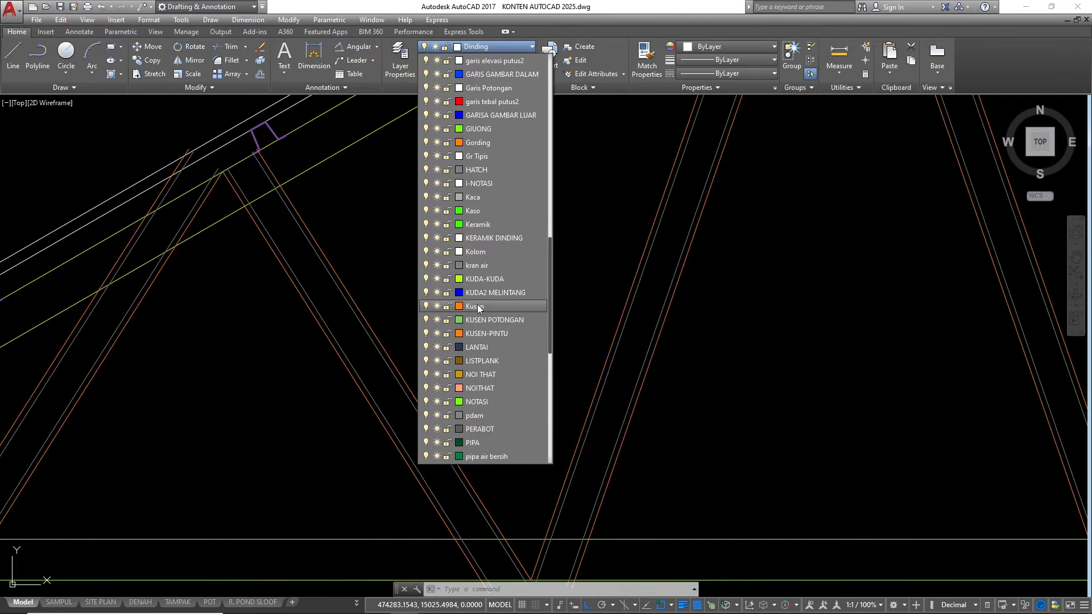
pyautogui.click(479, 281)
pyautogui.scroll(-5, 479, 281)
pyautogui.press('Escape')
pyautogui.press('Escape')
# Trim the lower ends of the two webs nearest the ridge at the bottom chord's lower line
pyautogui.scroll(4, 462, 390)
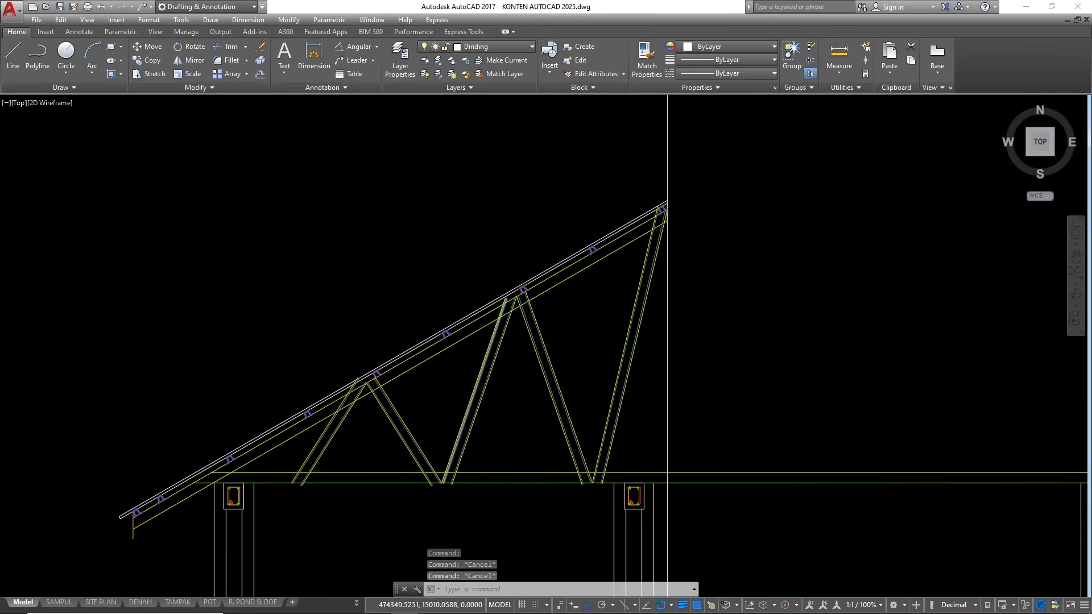
pyautogui.scroll(-2, 529, 340)
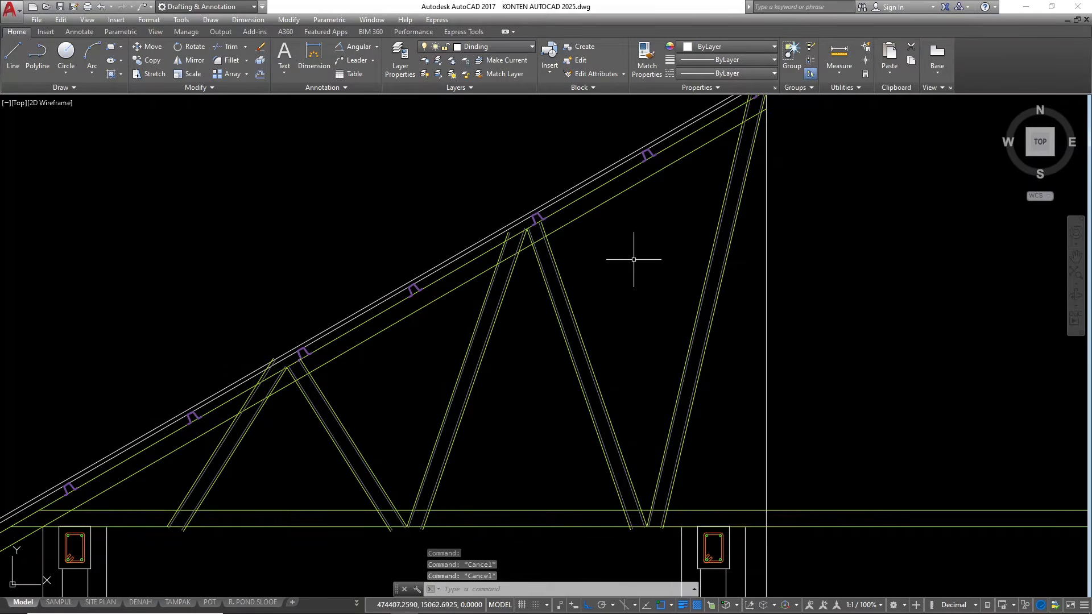
pyautogui.scroll(-2, 625, 375)
pyautogui.scroll(6, 656, 431)
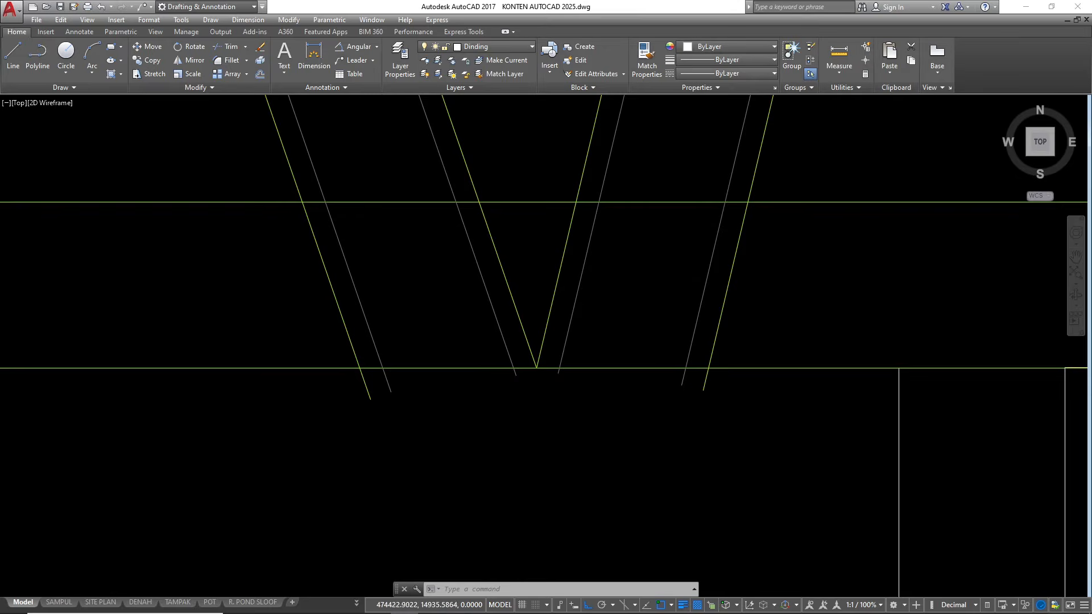
pyautogui.scroll(-2, 748, 406)
pyautogui.press('Return')
pyautogui.press('Return')
pyautogui.click(787, 425)
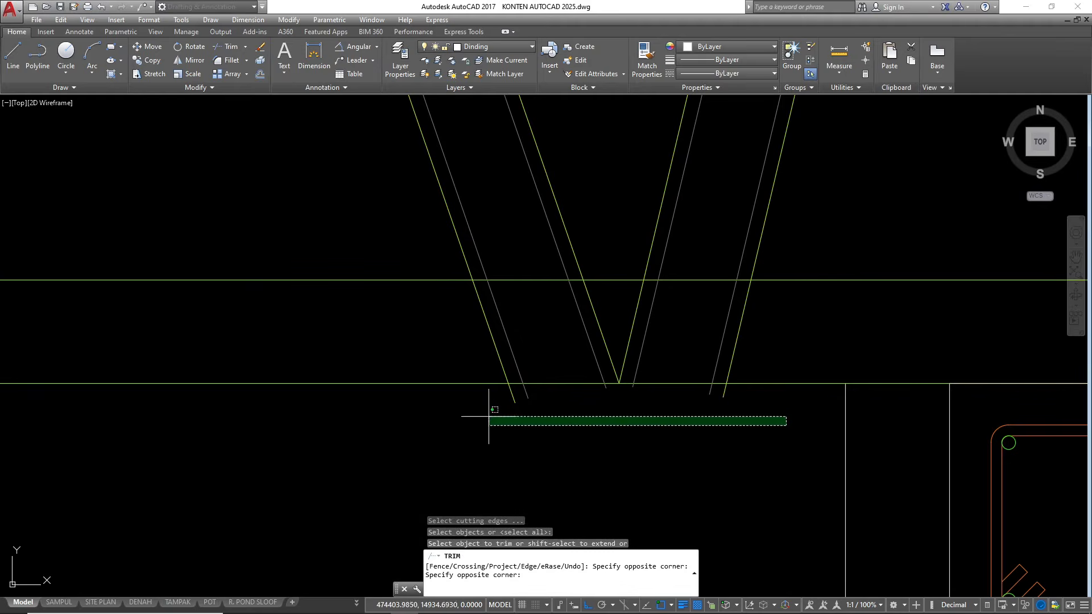
pyautogui.click(490, 385)
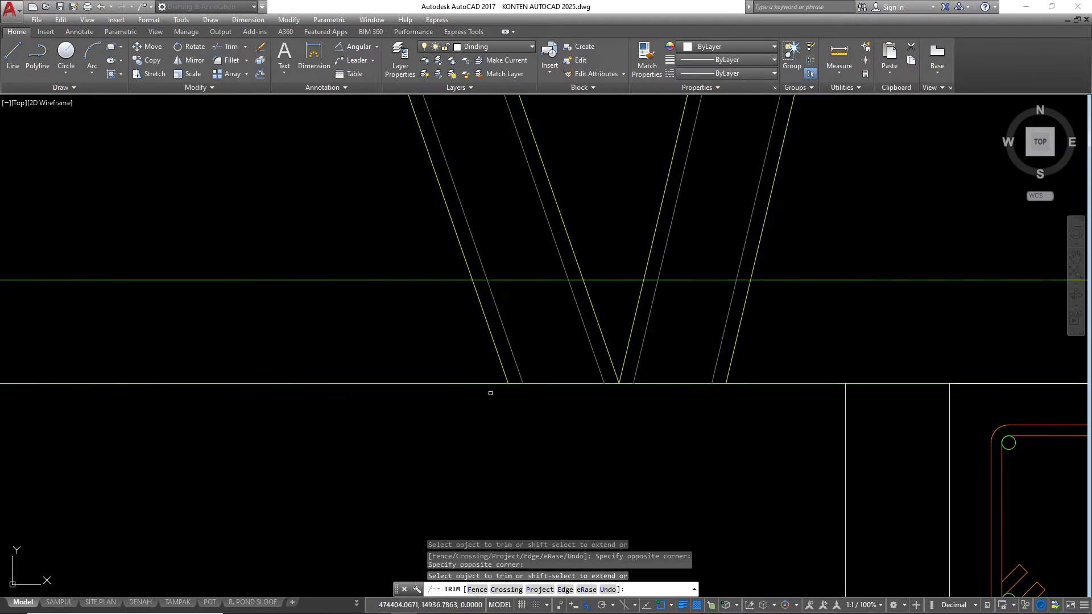
# Trim the lower ends of the three eave-side webs at the bottom chord's lower line
pyautogui.scroll(-5, 917, 367)
pyautogui.click(635, 411)
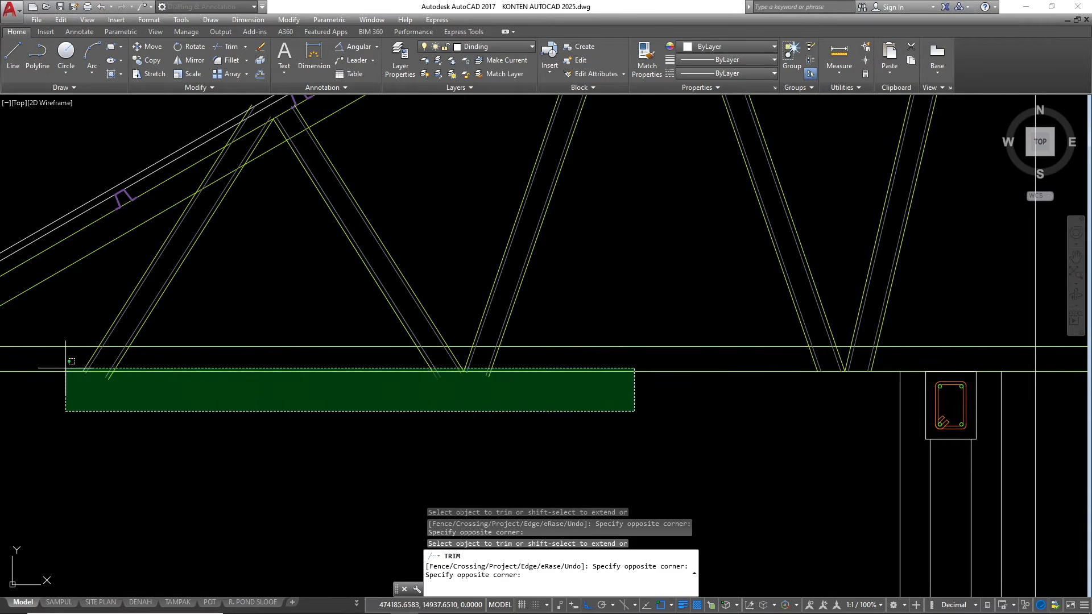
pyautogui.click(60, 375)
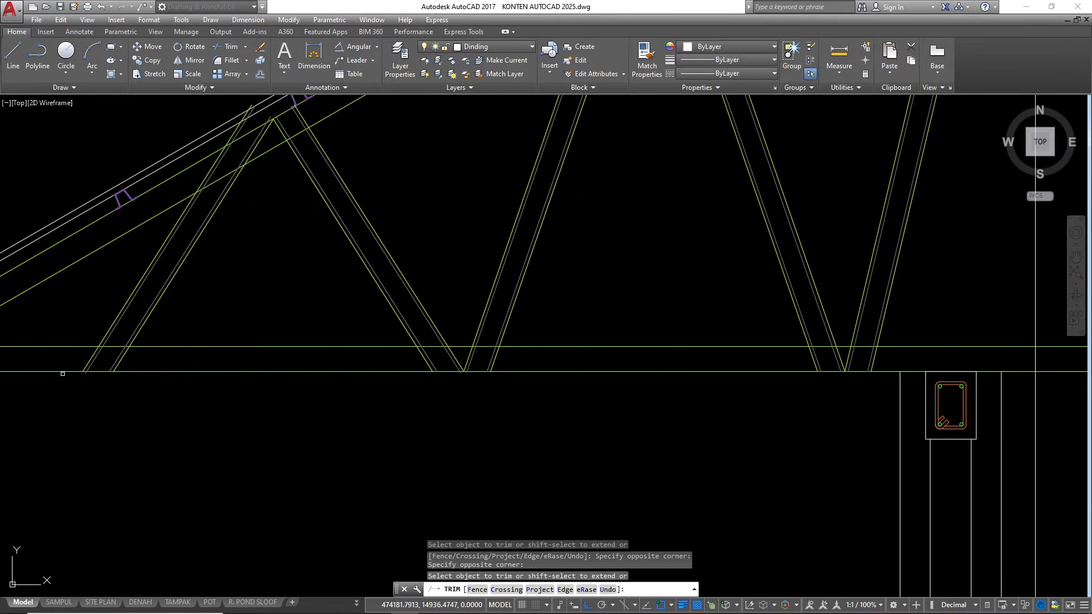
pyautogui.scroll(8, 63, 373)
pyautogui.click(260, 418)
pyautogui.click(197, 384)
# Trim the mirrored web's upper end at the top chord and erase the leftover pieces above it
pyautogui.scroll(-5, 654, 267)
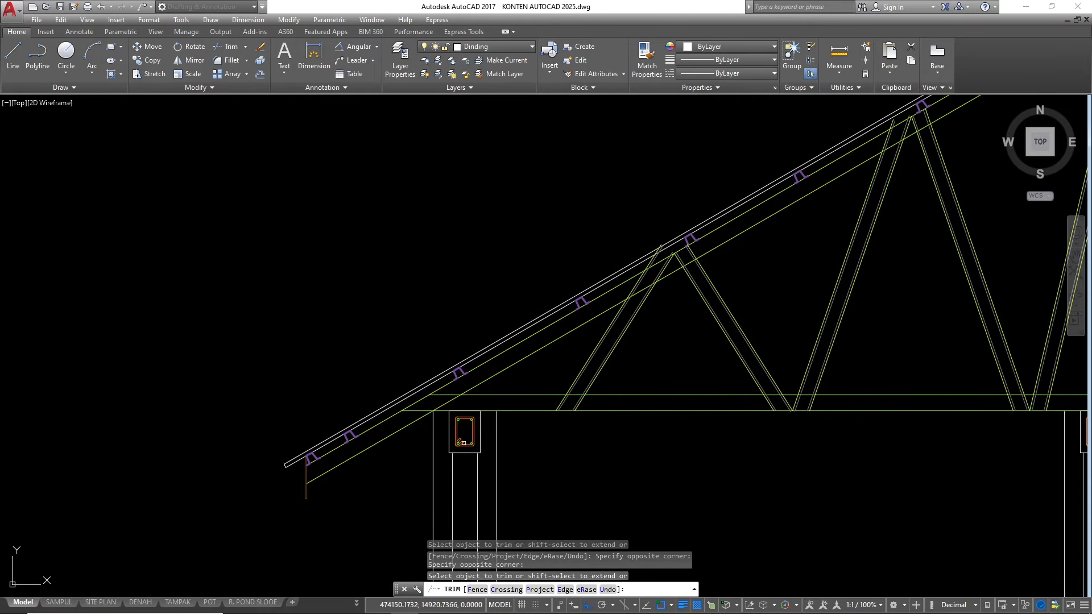
pyautogui.scroll(5, 643, 282)
pyautogui.scroll(4, 650, 298)
pyautogui.click(702, 280)
pyautogui.click(690, 277)
pyautogui.click(542, 332)
pyautogui.click(459, 366)
pyautogui.press('Escape')
pyautogui.click(463, 175)
pyautogui.click(658, 365)
pyautogui.write('e')
pyautogui.press('Return')
# Trim the upper ends of the adjoining web's line pair at the top chord's upper line below the batten
pyautogui.scroll(-3, 471, 269)
pyautogui.scroll(3, 683, 219)
pyautogui.write('tr')
pyautogui.press('Return')
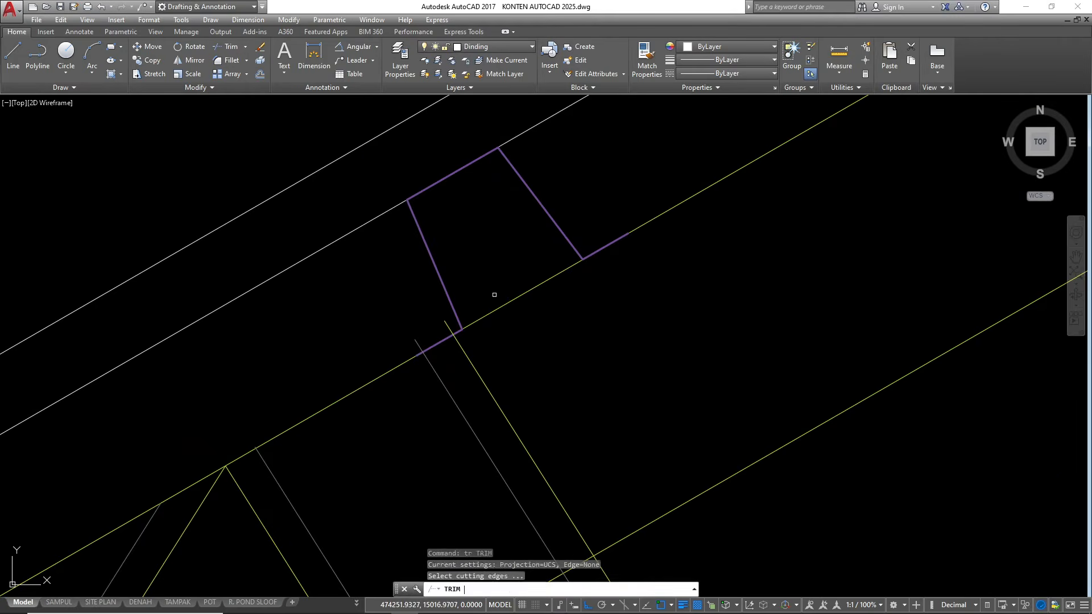
pyautogui.press('Return')
pyautogui.scroll(1, 469, 312)
pyautogui.click(440, 330)
pyautogui.click(402, 348)
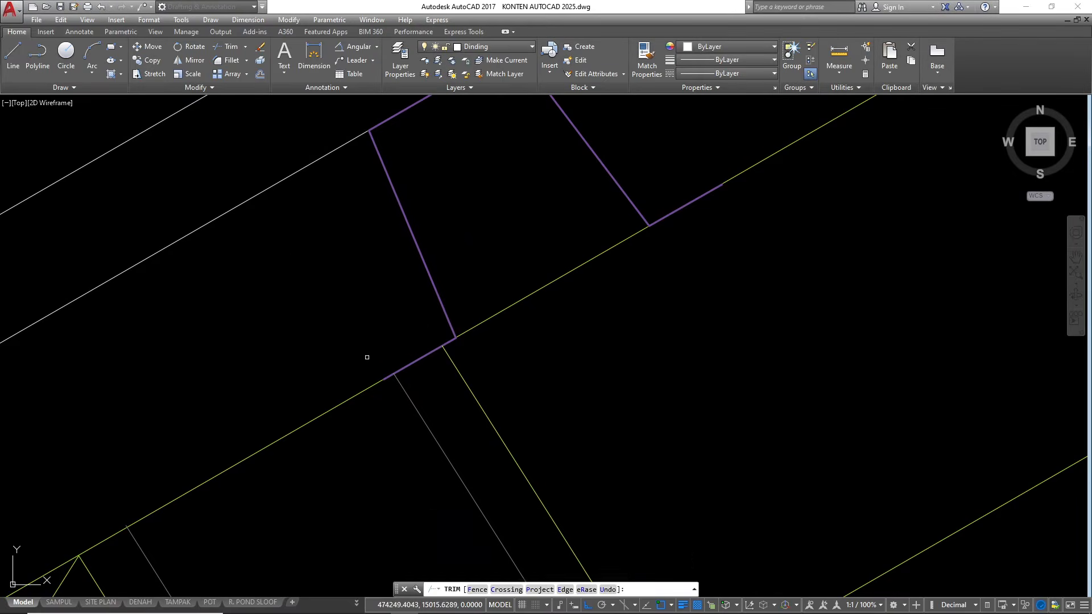
# Trim the upper ends of the two webs meeting at the middle top-chord joint to the chord's upper line
pyautogui.scroll(-5, 369, 380)
pyautogui.scroll(-3, 489, 313)
pyautogui.scroll(5, 377, 366)
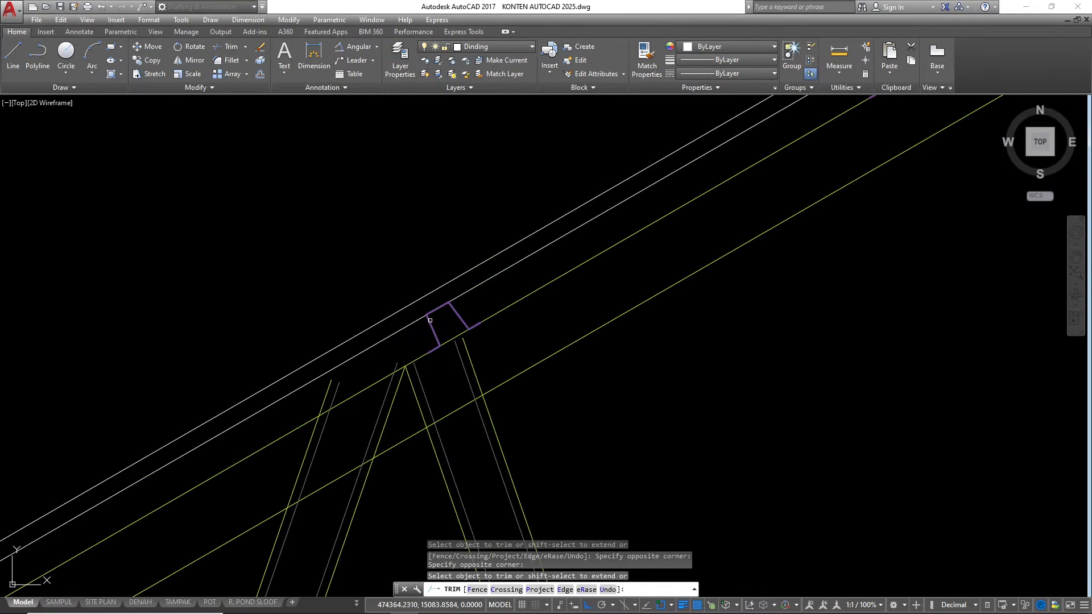
pyautogui.click(437, 379)
pyautogui.click(300, 419)
pyautogui.click(251, 441)
pyautogui.scroll(-5, 283, 405)
pyautogui.scroll(4, 336, 391)
# Remove the leftover web line stubs above the top chord at the middle joint
pyautogui.press('Escape')
pyautogui.click(526, 366)
pyautogui.click(487, 286)
pyautogui.click(403, 428)
pyautogui.click(331, 435)
pyautogui.scroll(-3, 356, 411)
pyautogui.press('Escape')
pyautogui.press('Escape')
pyautogui.press('Escape')
# Erase the two leftover web line stubs above the top chord beside the batten nearest the ridge
pyautogui.scroll(-3, 444, 391)
pyautogui.scroll(8, 588, 290)
pyautogui.write('t')
pyautogui.scroll(5, 587, 329)
pyautogui.press('Escape')
pyautogui.press('Escape')
pyautogui.click(575, 196)
pyautogui.click(541, 192)
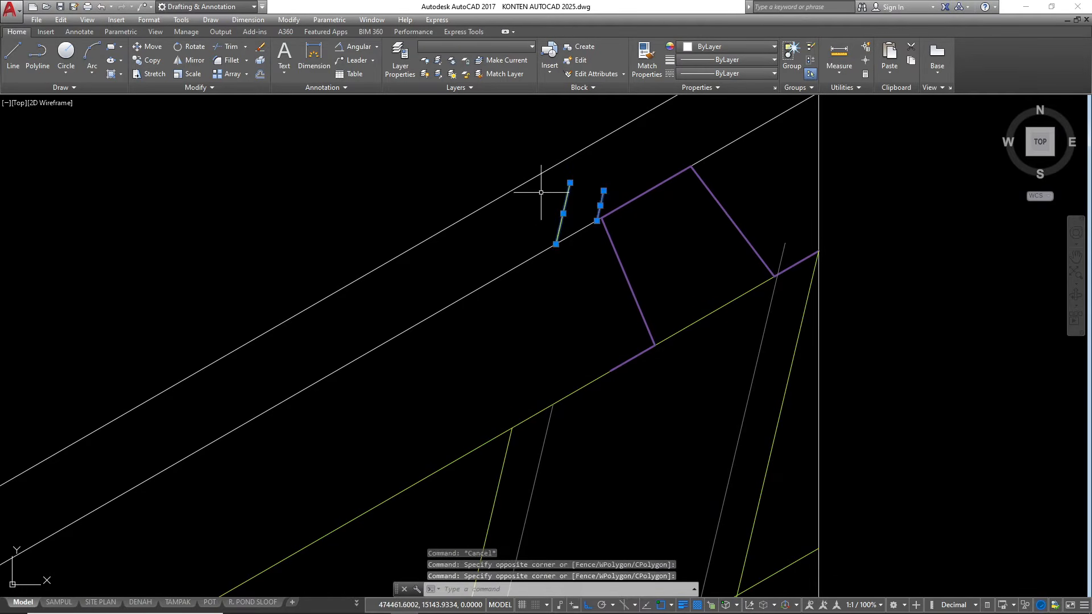
pyautogui.press('Delete')
# Trim the inner web line that protrudes above the top chord at the ridge
pyautogui.write('tr')
pyautogui.press('Return')
pyautogui.press('Return')
pyautogui.click(785, 252)
pyautogui.click(778, 252)
pyautogui.scroll(-6, 749, 208)
pyautogui.scroll(3, 735, 236)
pyautogui.press('Escape')
# Trim the top chord's lower line where it crosses the web at the ridge, using the web's outer lines as cutting edges
pyautogui.scroll(-3, 736, 235)
pyautogui.scroll(3, 733, 268)
pyautogui.write('tr')
pyautogui.press('Return')
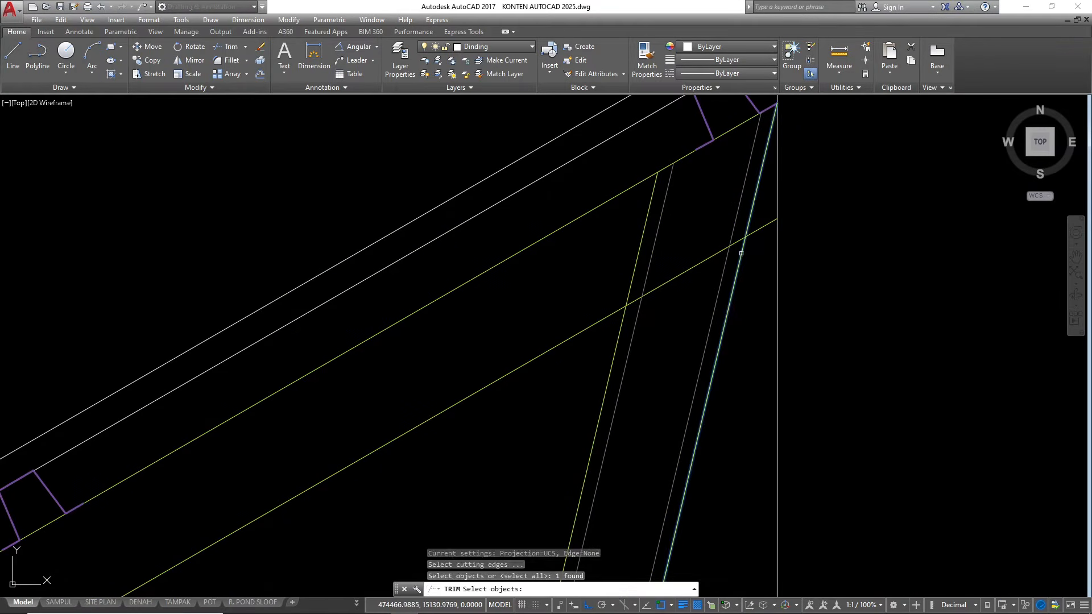
pyautogui.click(705, 292)
pyautogui.click(696, 247)
pyautogui.scroll(-6, 740, 227)
pyautogui.click(585, 303)
# Trim the top chord's lower line inside the two webs meeting at the middle top-chord joint
pyautogui.scroll(2, 414, 411)
pyautogui.scroll(2, 415, 408)
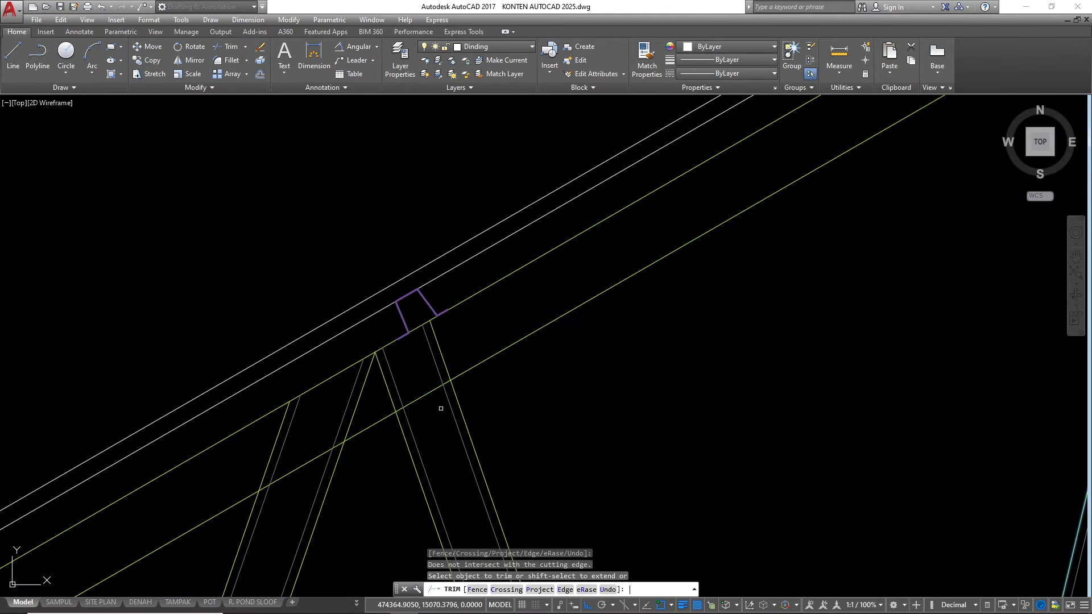
pyautogui.click(492, 366)
pyautogui.click(483, 350)
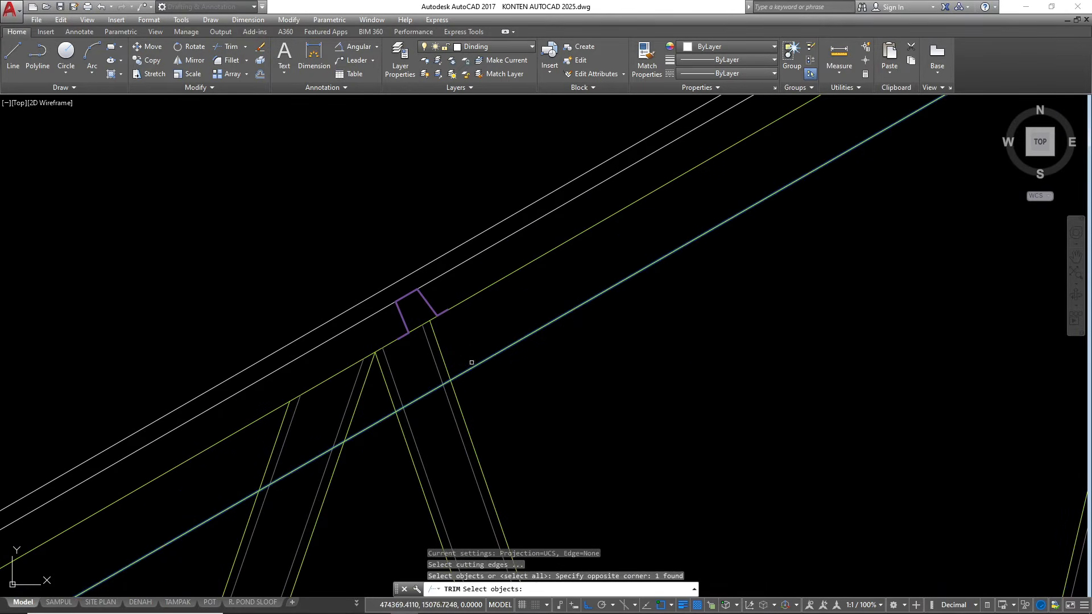
pyautogui.scroll(2, 449, 381)
pyautogui.press('Escape')
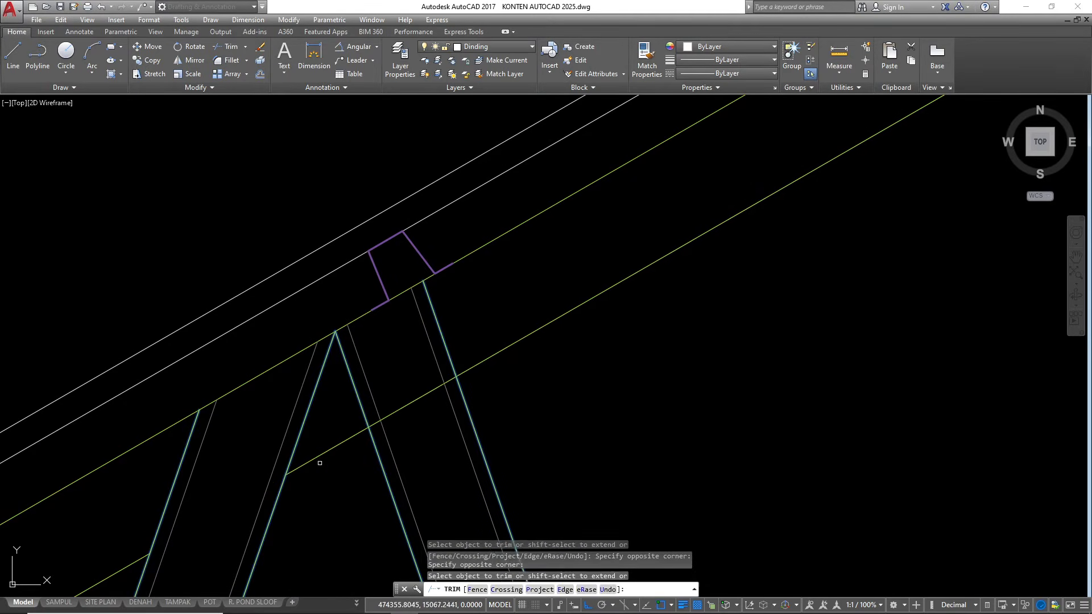
pyautogui.scroll(-5, 410, 392)
pyautogui.moveTo(409, 392); pyautogui.dragTo(843, 153, button='middle')
pyautogui.moveTo(550, 349); pyautogui.dragTo(648, 280, button='middle')
# Trim the top chord's lower line inside the two webs meeting at the joint nearest the eave
pyautogui.scroll(5, 575, 292)
pyautogui.press('space')
pyautogui.press('space')
pyautogui.click(614, 281)
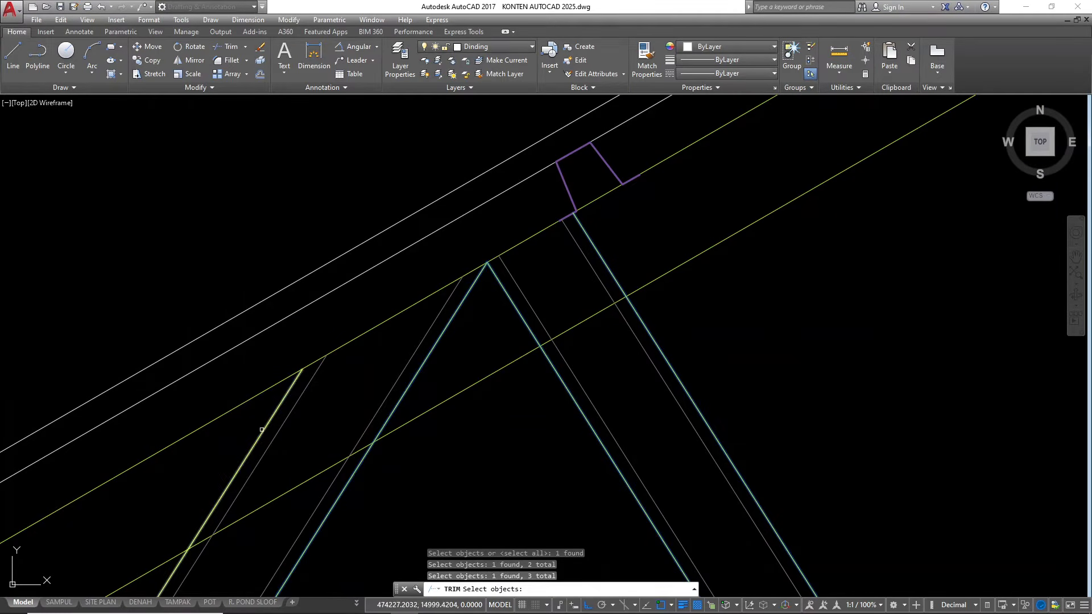
pyautogui.click(581, 350)
pyautogui.click(564, 301)
pyautogui.scroll(-5, 532, 281)
# Trim the bottom chord's upper line between the outer lines of the web nearest the eave
pyautogui.scroll(5, 439, 424)
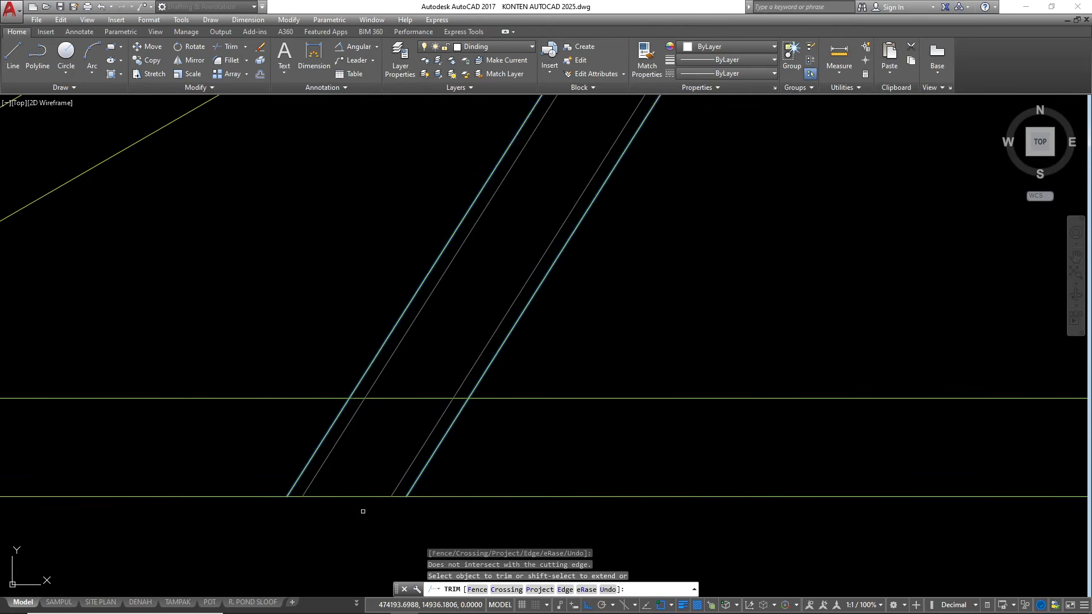
pyautogui.press('space')
pyautogui.press('space')
pyautogui.click(442, 449)
pyautogui.click(420, 439)
pyautogui.click(339, 427)
pyautogui.click(324, 425)
pyautogui.press('space')
pyautogui.click(426, 393)
pyautogui.click(414, 404)
pyautogui.scroll(-5, 320, 442)
# Trim the bottom chord's upper line inside the second web from the eave
pyautogui.press('space')
pyautogui.scroll(7, 864, 432)
pyautogui.click(854, 434)
pyautogui.click(682, 440)
pyautogui.press('space')
pyautogui.click(741, 418)
pyautogui.click(724, 380)
pyautogui.press('space')
# Trim the bottom chord's upper line inside the third web from the eave
pyautogui.scroll(-5, 682, 478)
pyautogui.scroll(5, 775, 472)
pyautogui.press('space')
pyautogui.click(763, 462)
pyautogui.click(728, 441)
pyautogui.click(923, 453)
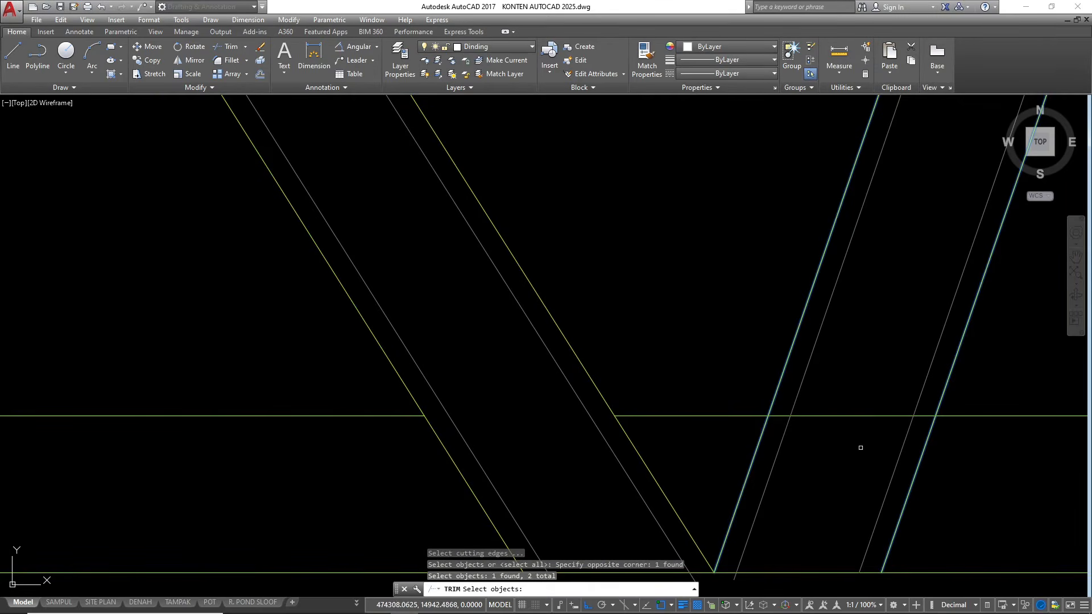
pyautogui.press('space')
pyautogui.click(858, 432)
pyautogui.click(833, 361)
# Trim the bottom chord's upper line inside the fourth web from the eave
pyautogui.scroll(-7, 437, 503)
pyautogui.scroll(2, 792, 495)
pyautogui.press('space')
pyautogui.press('space')
pyautogui.click(595, 497)
pyautogui.click(591, 485)
pyautogui.press('space')
pyautogui.press('space')
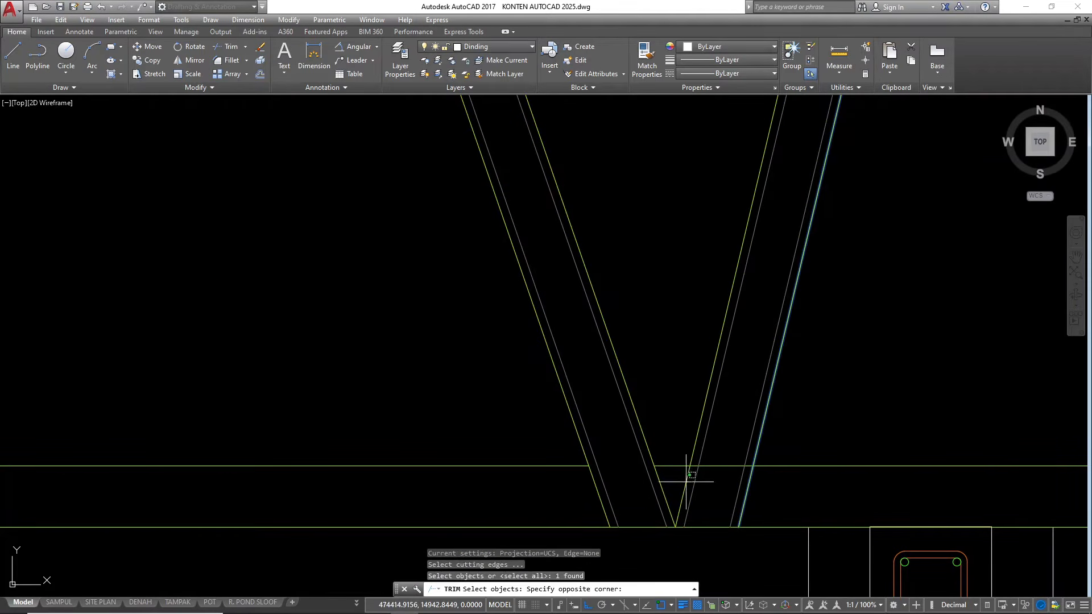
# Trim the bottom chord's upper line inside the last web, which rises to the ridge
pyautogui.press('Escape')
pyautogui.press('space')
pyautogui.click(746, 495)
pyautogui.click(687, 486)
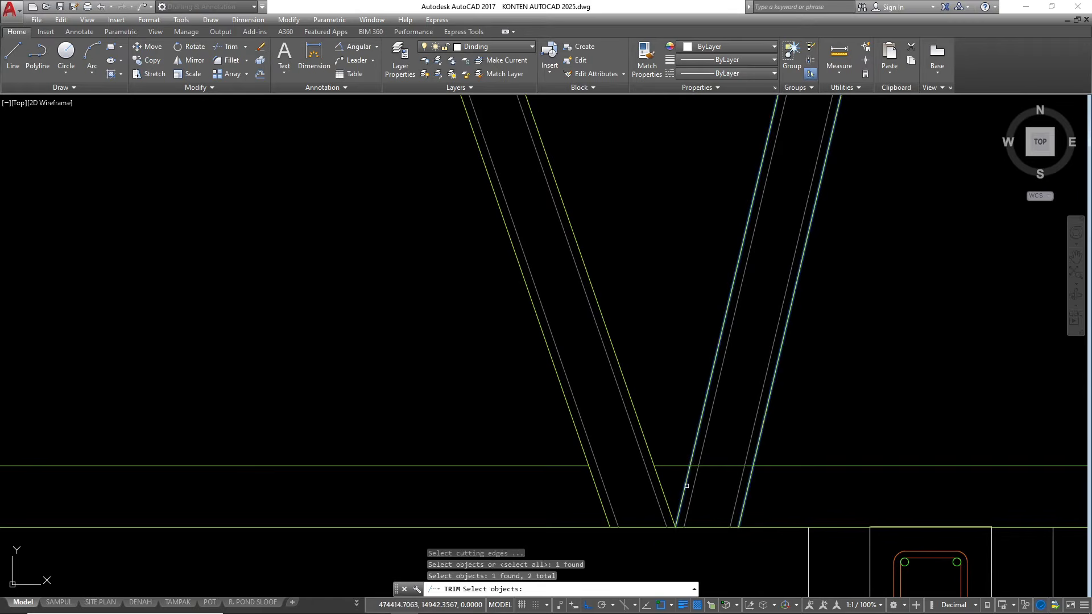
pyautogui.scroll(-5, 592, 500)
pyautogui.press('Escape')
pyautogui.press('Escape')
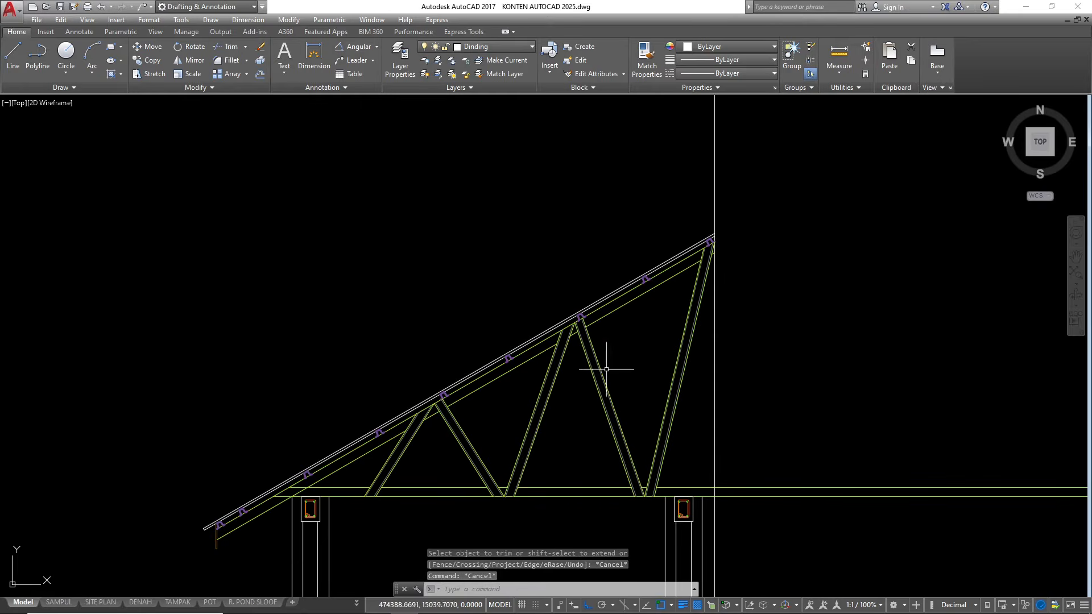
pyautogui.scroll(-2, 532, 392)
pyautogui.scroll(4, 457, 439)
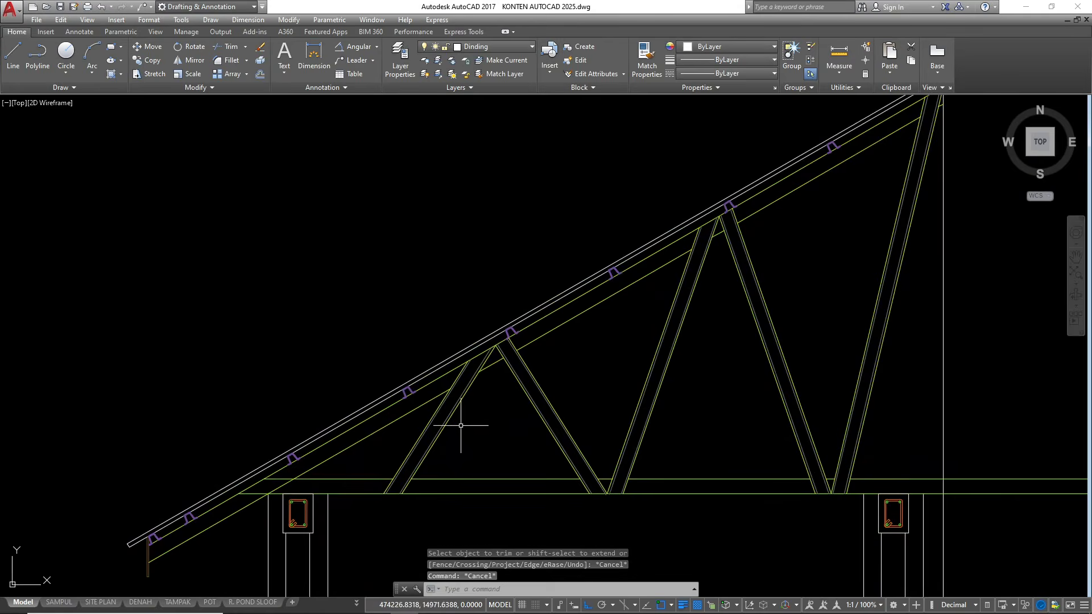
pyautogui.scroll(4, 290, 496)
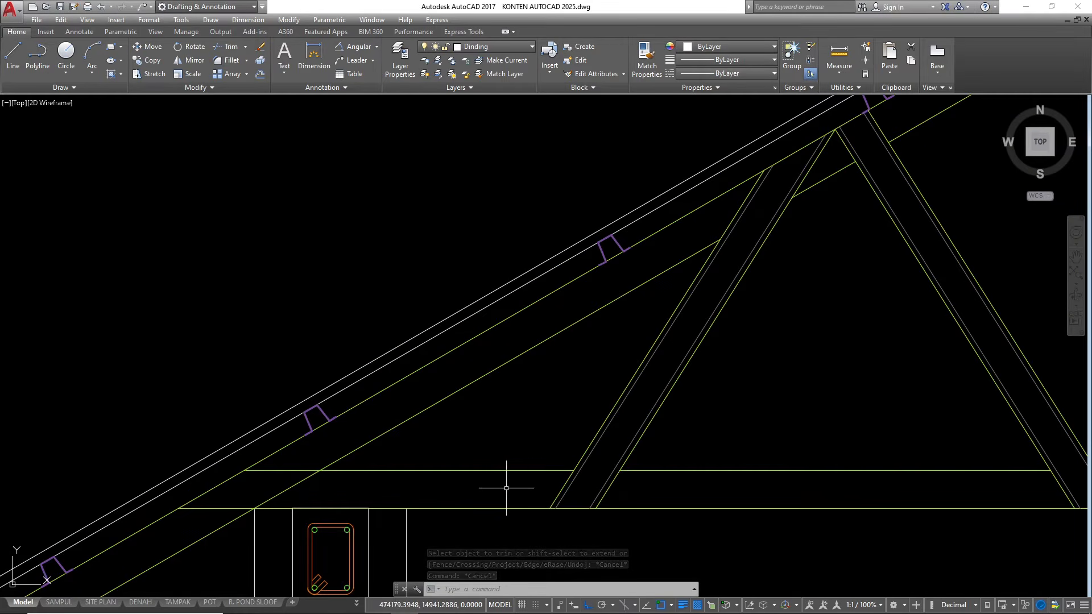
pyautogui.press('Escape')
pyautogui.press('Escape')
pyautogui.press('Escape')
# Copy the bolt symbol by its center from the existing detailed roof truss and place two at the new truss's heel joint
pyautogui.scroll(-10, 762, 409)
pyautogui.scroll(10, 482, 459)
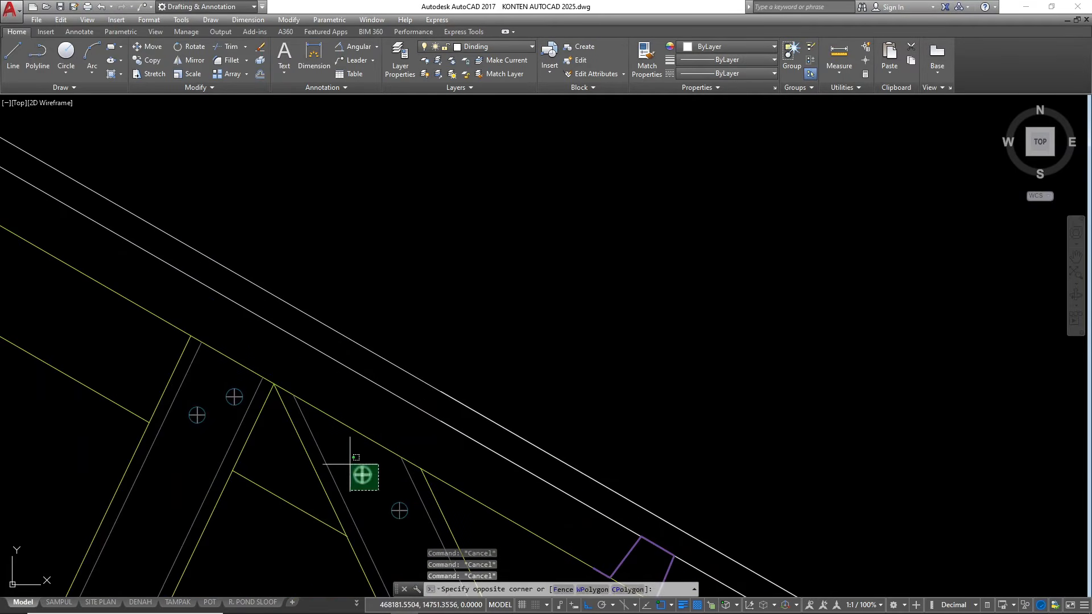
pyautogui.click(350, 465)
pyautogui.write('co')
pyautogui.press('Return')
pyautogui.scroll(3, 362, 474)
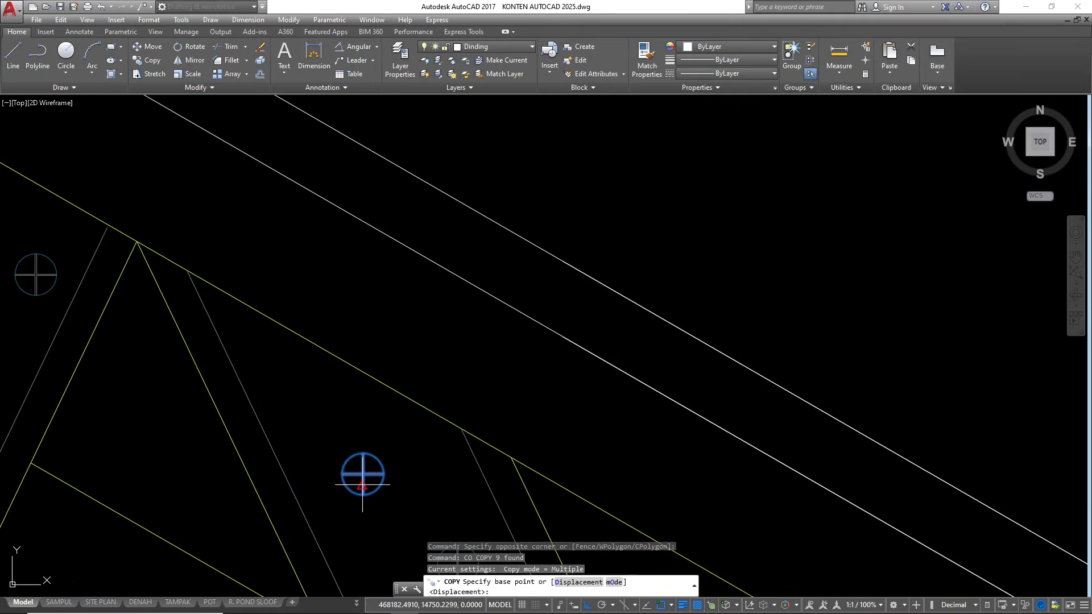
pyautogui.click(362, 473)
pyautogui.scroll(-12, 398, 489)
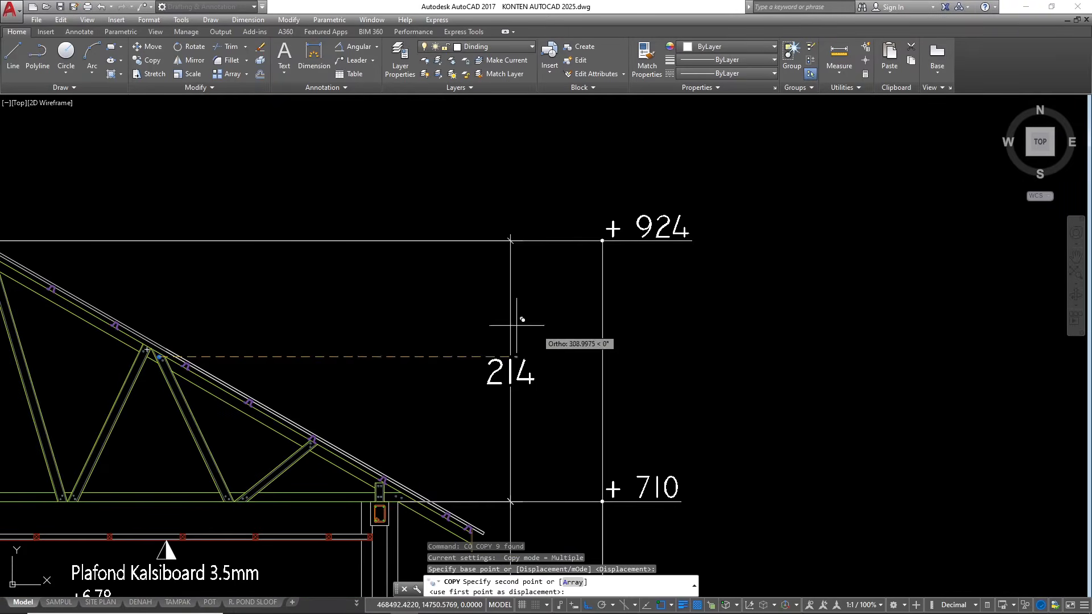
pyautogui.scroll(-3, 432, 484)
pyautogui.scroll(15, 393, 410)
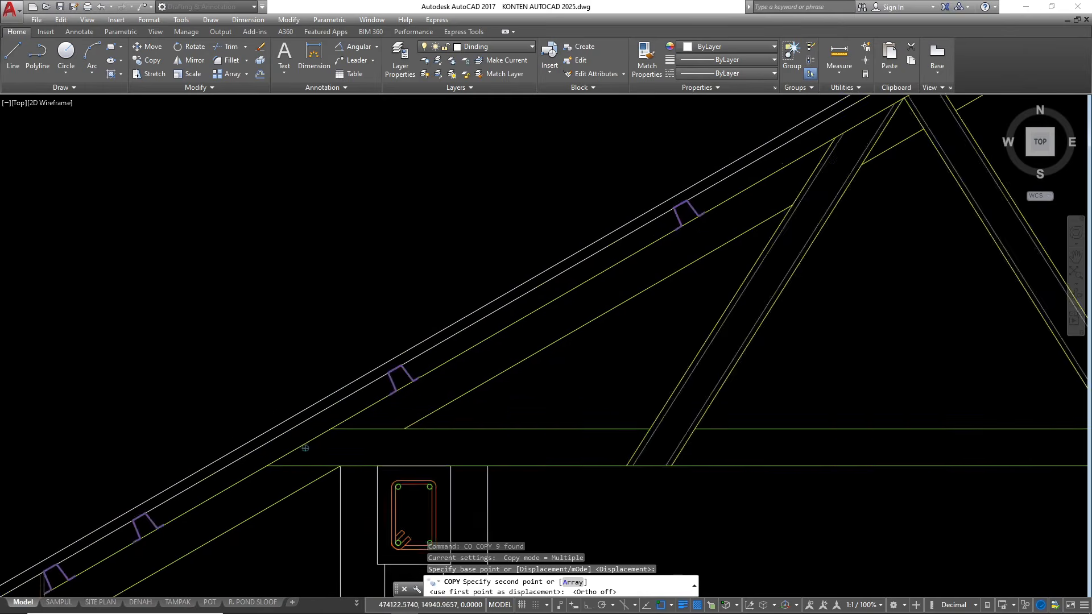
pyautogui.click(418, 429)
pyautogui.click(359, 448)
# Place bolt copies in pairs at the foot of the web nearest the eave and at the next bottom-chord joint
pyautogui.scroll(-6, 306, 424)
pyautogui.scroll(6, 518, 436)
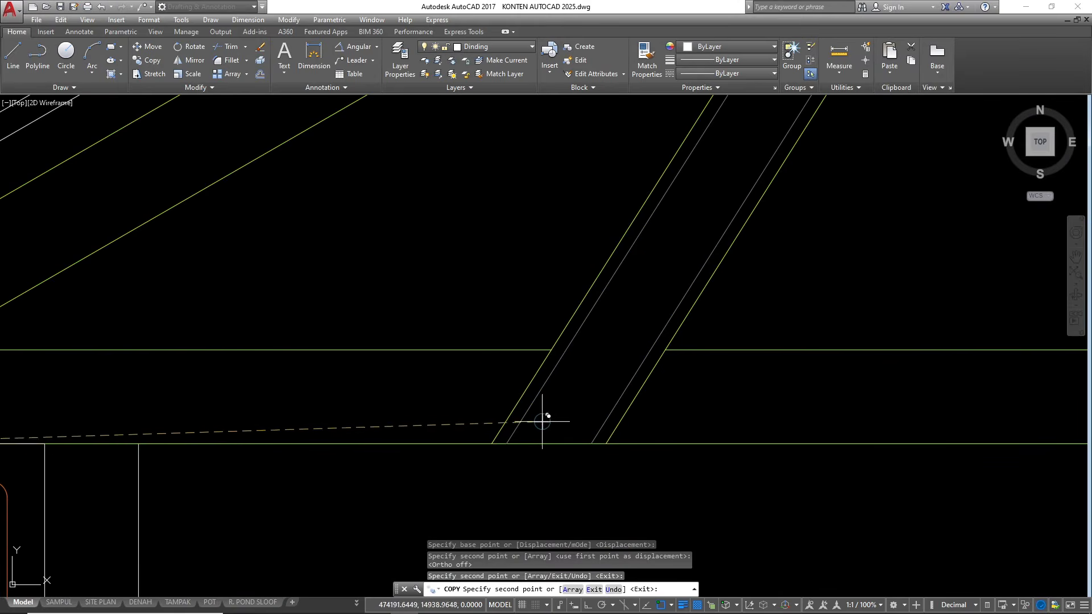
pyautogui.click(568, 386)
pyautogui.click(582, 416)
pyautogui.scroll(-8, 586, 424)
pyautogui.scroll(3, 697, 432)
pyautogui.scroll(6, 712, 432)
pyautogui.click(733, 366)
pyautogui.click(875, 368)
# Place bolt copies in the remaining web joints, including two in each web meeting near the inner column, and finish copying
pyautogui.scroll(-10, 625, 483)
pyautogui.scroll(5, 563, 443)
pyautogui.scroll(-3, 540, 432)
pyautogui.scroll(3, 563, 370)
pyautogui.scroll(-8, 583, 376)
pyautogui.scroll(8, 490, 311)
pyautogui.scroll(-8, 655, 224)
pyautogui.scroll(8, 734, 483)
pyautogui.scroll(-1, 675, 441)
pyautogui.scroll(-5, 833, 459)
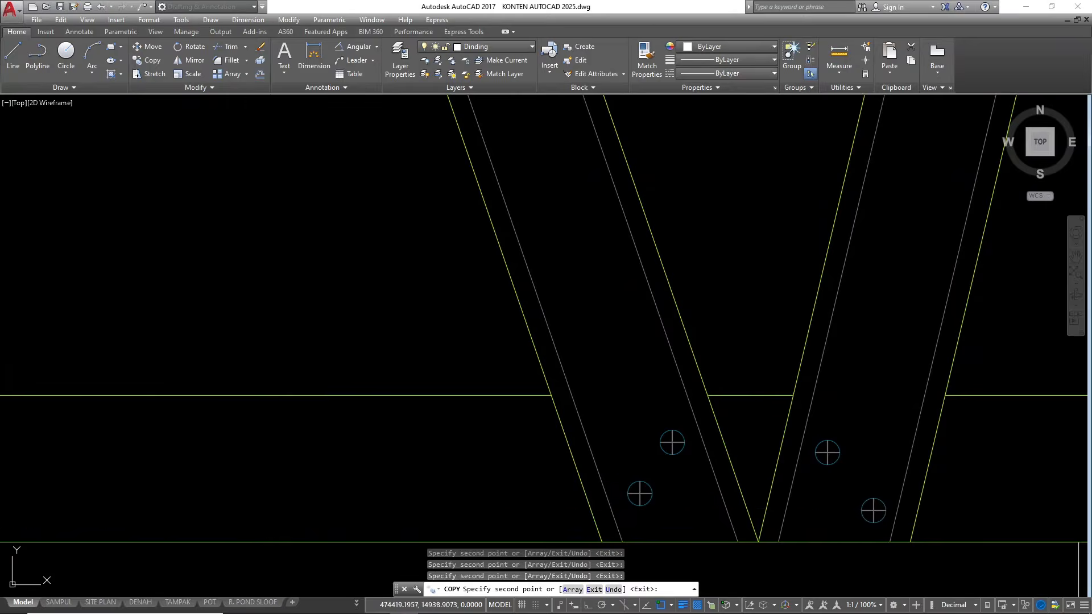
pyautogui.scroll(5, 657, 281)
pyautogui.scroll(-5, 631, 301)
pyautogui.scroll(6, 587, 375)
pyautogui.press('Escape')
pyautogui.press('Escape')
pyautogui.press('Escape')
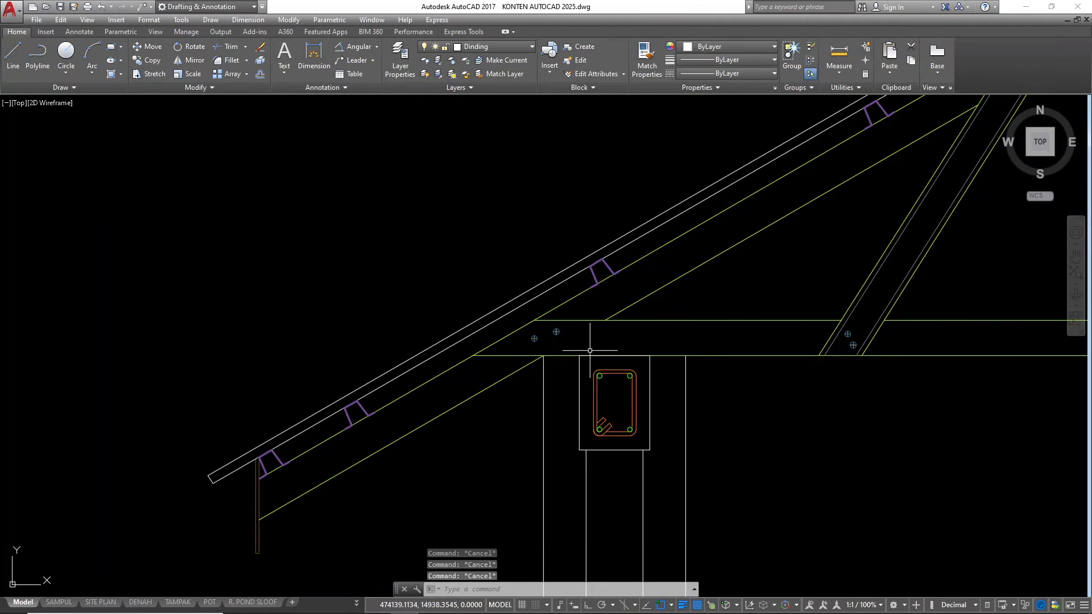
# Make KUDA-KUDA the current layer and draw a vertical line from the outer ring beam's top midpoint up through the roof
pyautogui.click(496, 47)
pyautogui.scroll(-2, 465, 360)
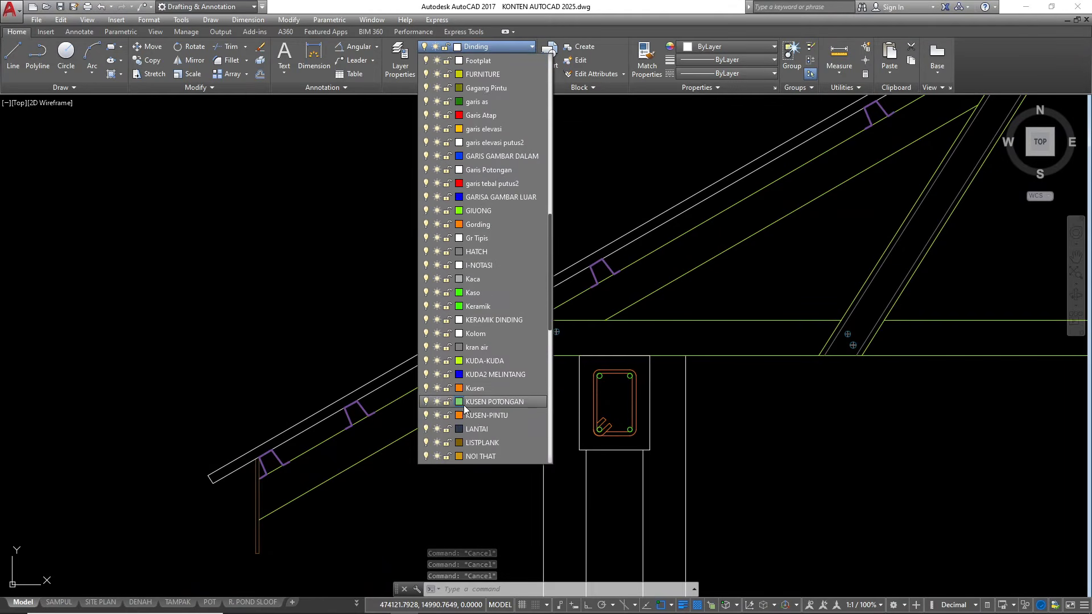
pyautogui.click(479, 361)
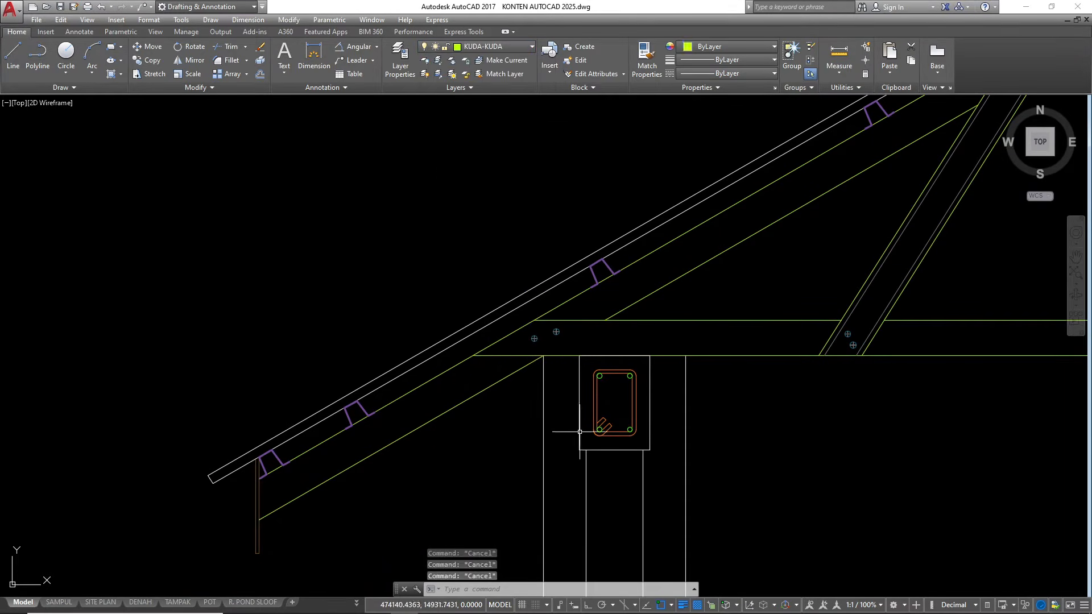
pyautogui.write('l')
pyautogui.press('Return')
pyautogui.scroll(2, 615, 358)
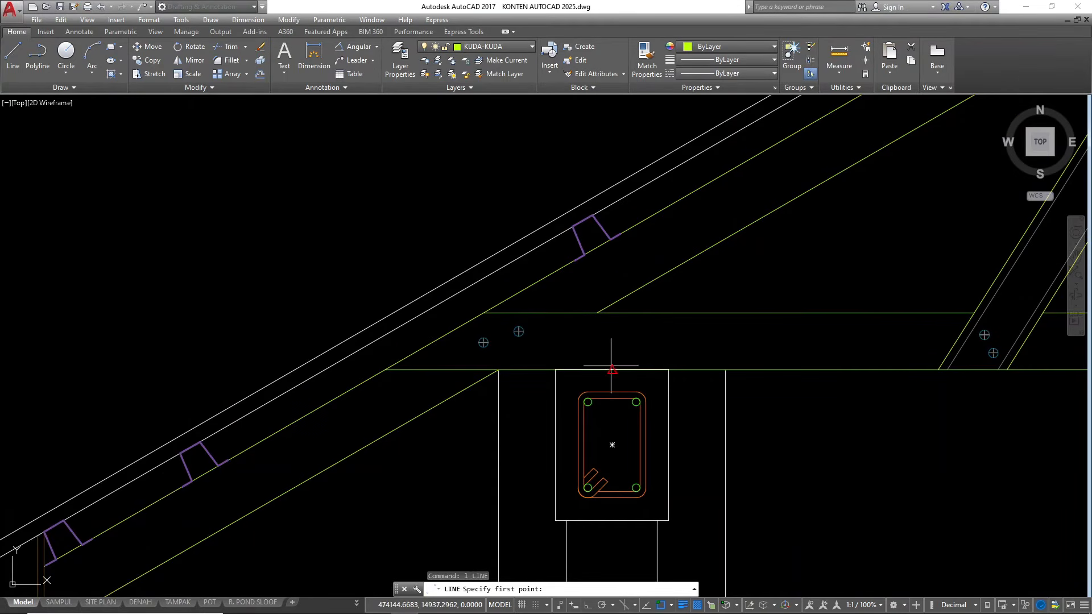
pyautogui.click(612, 370)
pyautogui.scroll(-2, 534, 432)
pyautogui.press('Escape')
pyautogui.press('Escape')
pyautogui.press('Escape')
# Offset the vertical line above the outer ring beam 3.75 to each side to form the post's edges
pyautogui.scroll(2, 592, 343)
pyautogui.click(582, 320)
pyautogui.click(536, 307)
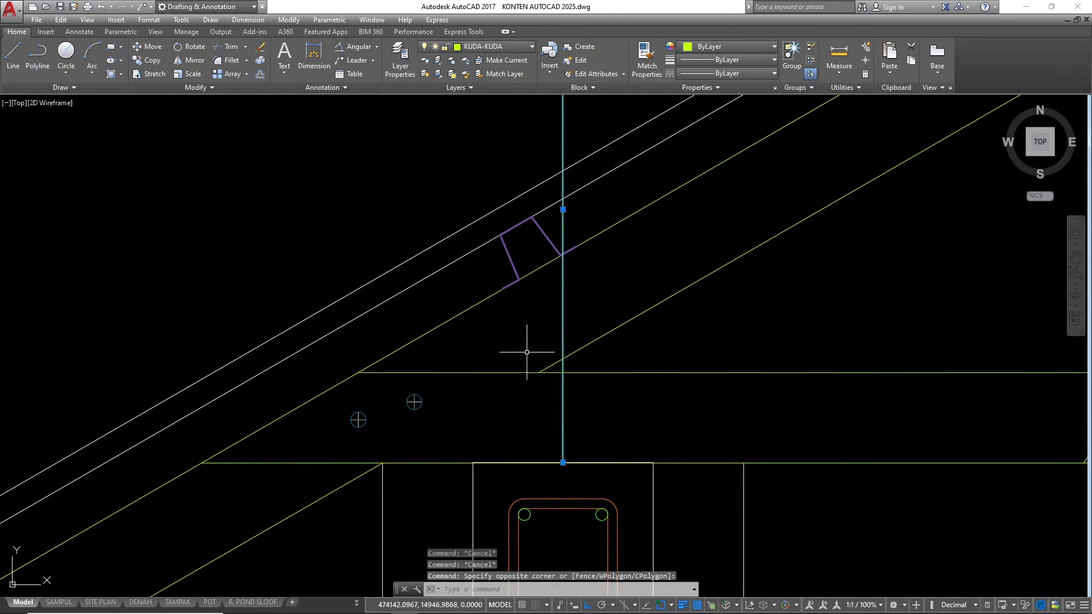
pyautogui.write('o')
pyautogui.press('Return')
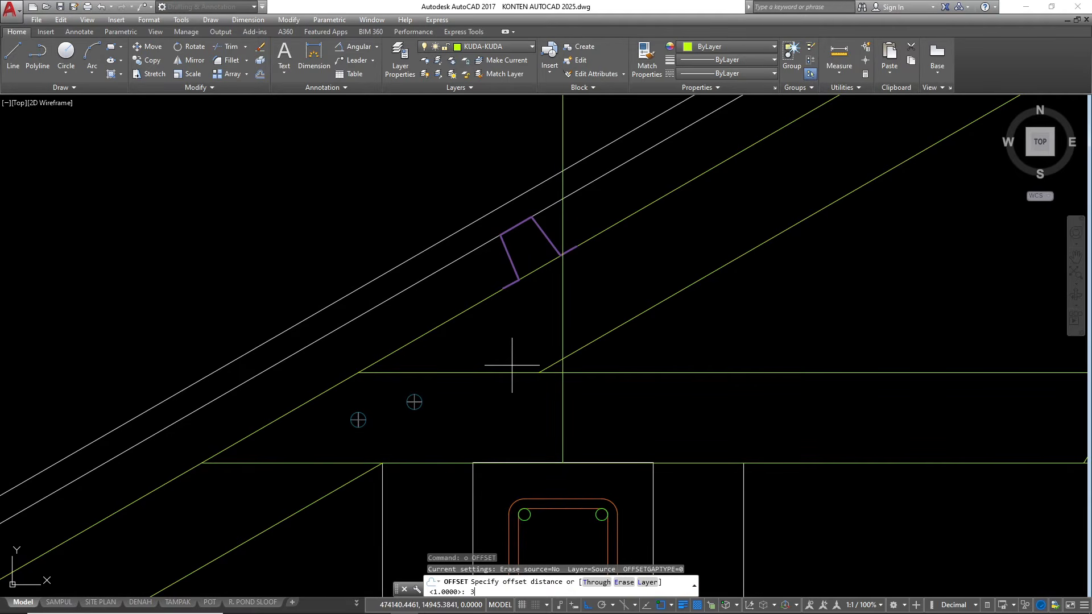
pyautogui.write('3.75')
pyautogui.press('Return')
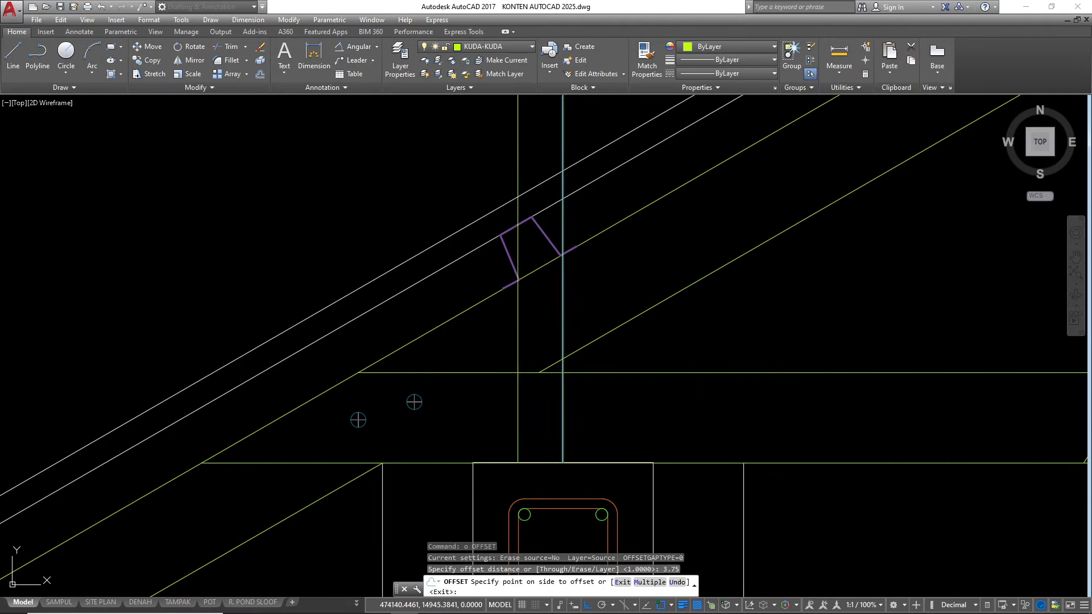
pyautogui.click(575, 329)
pyautogui.click(563, 328)
pyautogui.click(540, 330)
pyautogui.press('Escape')
pyautogui.press('Escape')
# Erase the original middle line between the two post edges
pyautogui.click(571, 336)
pyautogui.click(540, 324)
pyautogui.write('e')
pyautogui.press('Return')
pyautogui.press('Escape')
# Draw the post's horizontal top from the left edge's intersection with the top chord across to the right edge
pyautogui.scroll(2, 527, 308)
pyautogui.write('l')
pyautogui.press('Return')
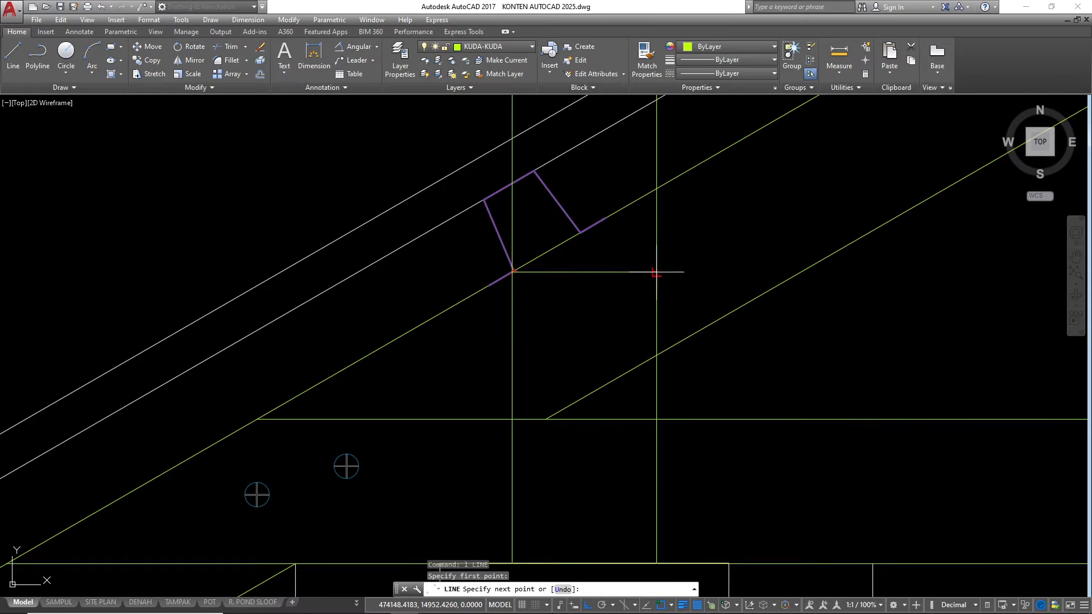
pyautogui.click(657, 271)
pyautogui.press('Escape')
# Trim the post's edge lines between its horizontal top and the upper line of the top chord
pyautogui.press('Escape')
pyautogui.write('tr')
pyautogui.press('Return')
pyautogui.press('Return')
pyautogui.click(662, 259)
pyautogui.click(632, 244)
pyautogui.click(514, 232)
pyautogui.scroll(-3, 509, 472)
pyautogui.press('Escape')
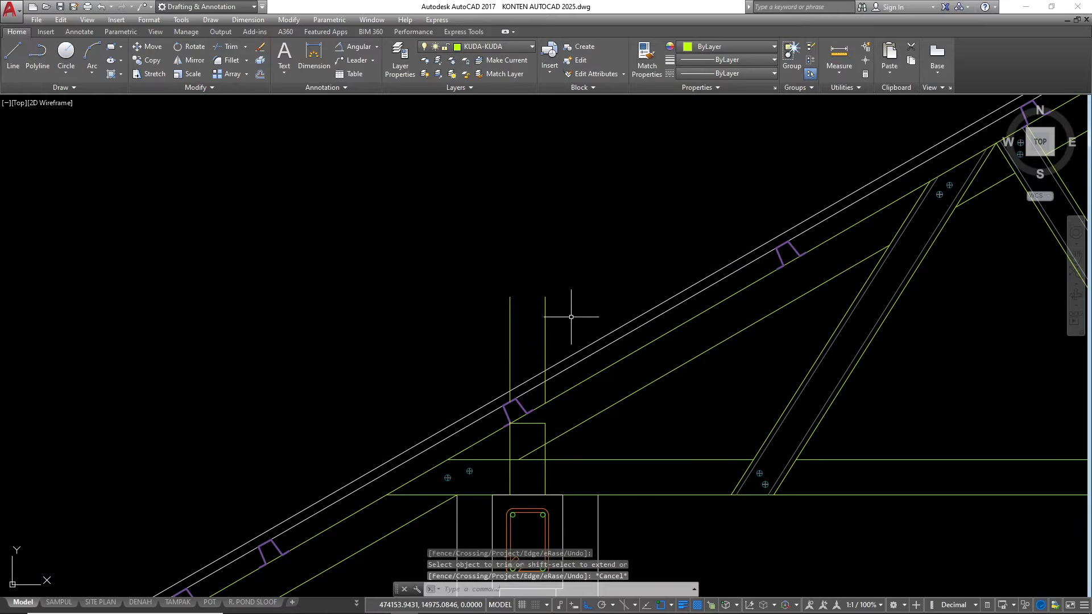
# Erase the leftover vertical pieces above the roof so the post ends at its horizontal top
pyautogui.click(529, 341)
pyautogui.click(506, 300)
pyautogui.write('e')
pyautogui.press('Return')
pyautogui.scroll(5, 534, 418)
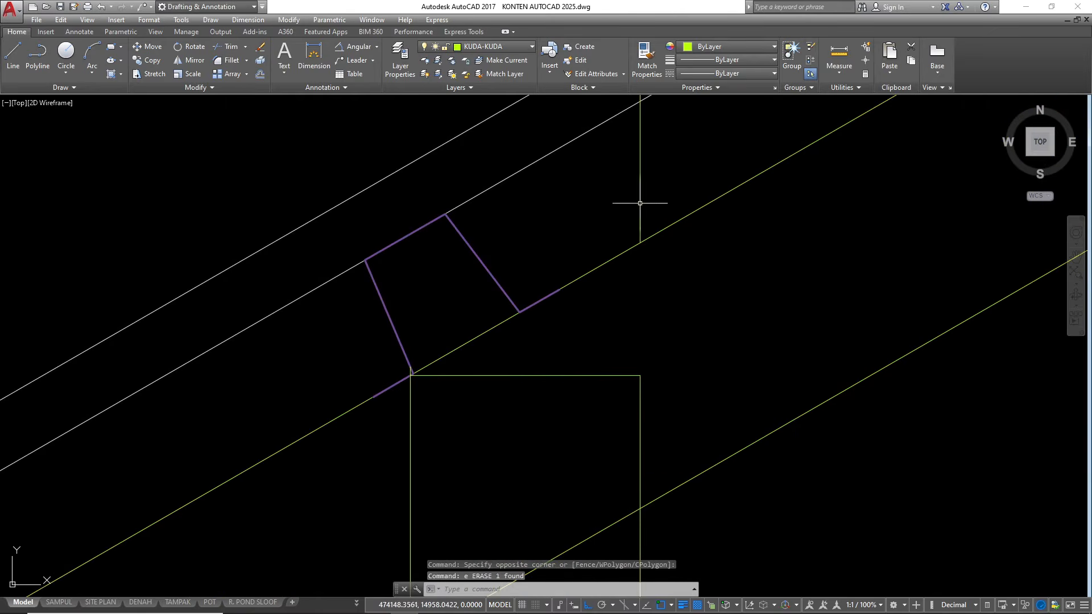
pyautogui.scroll(-5, 596, 238)
pyautogui.scroll(2, 600, 344)
pyautogui.click(628, 374)
pyautogui.click(593, 362)
pyautogui.press('Escape')
# Trim the top-chord and bottom-chord lines that run through the inside of the post
pyautogui.write('tr')
pyautogui.press('Return')
pyautogui.press('Return')
pyautogui.click(584, 367)
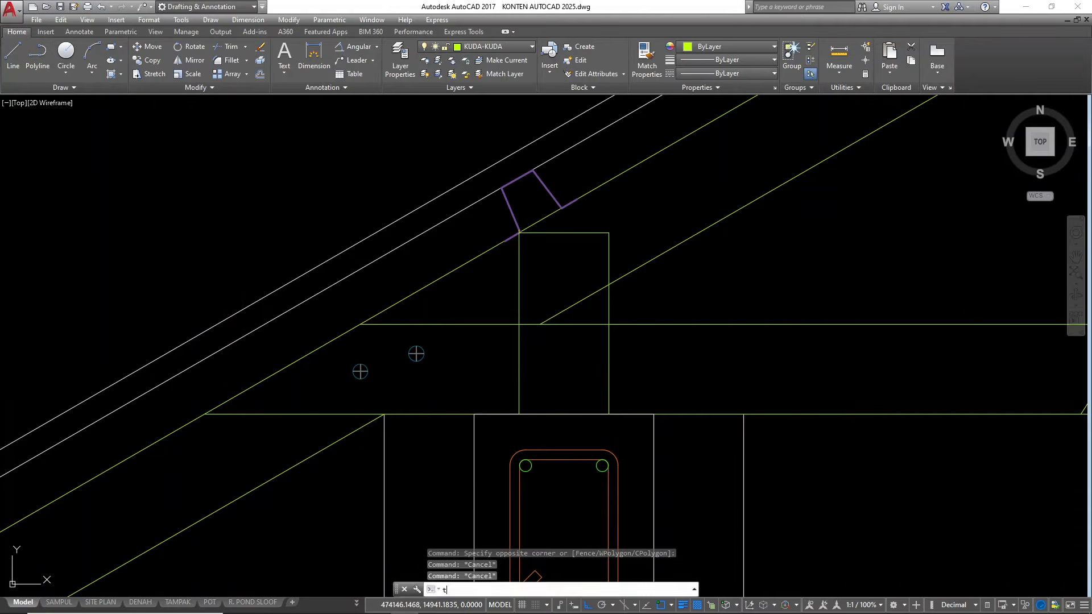
pyautogui.click(563, 285)
pyautogui.click(536, 345)
pyautogui.click(534, 308)
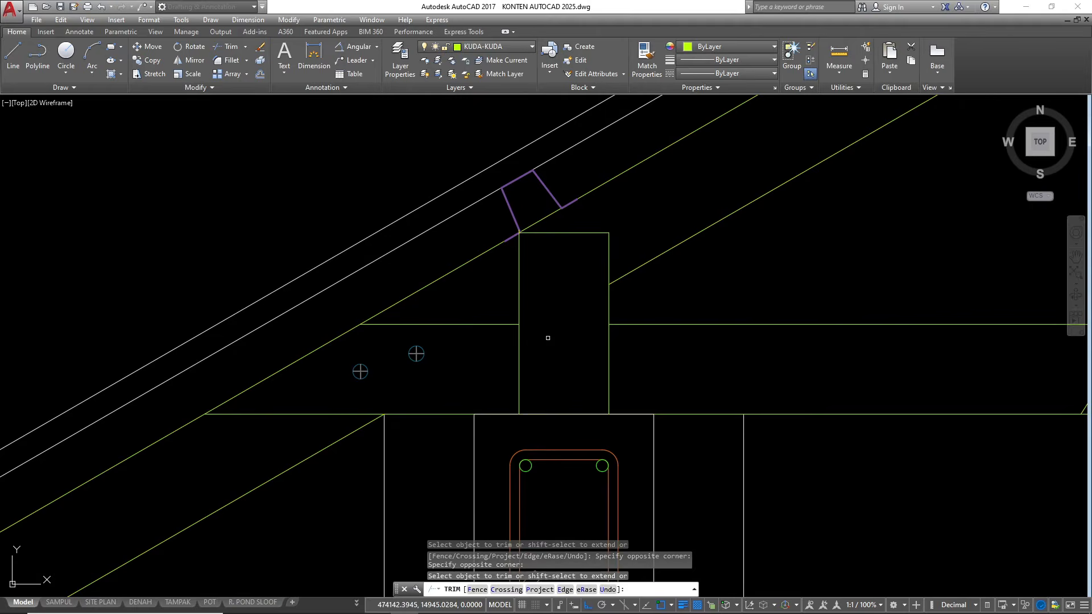
pyautogui.press('Escape')
# Offset both side edges of the post 1 inward
pyautogui.click(609, 359)
pyautogui.write('o')
pyautogui.press('Return')
pyautogui.write('1')
pyautogui.press('Return')
pyautogui.click(566, 370)
pyautogui.click(518, 358)
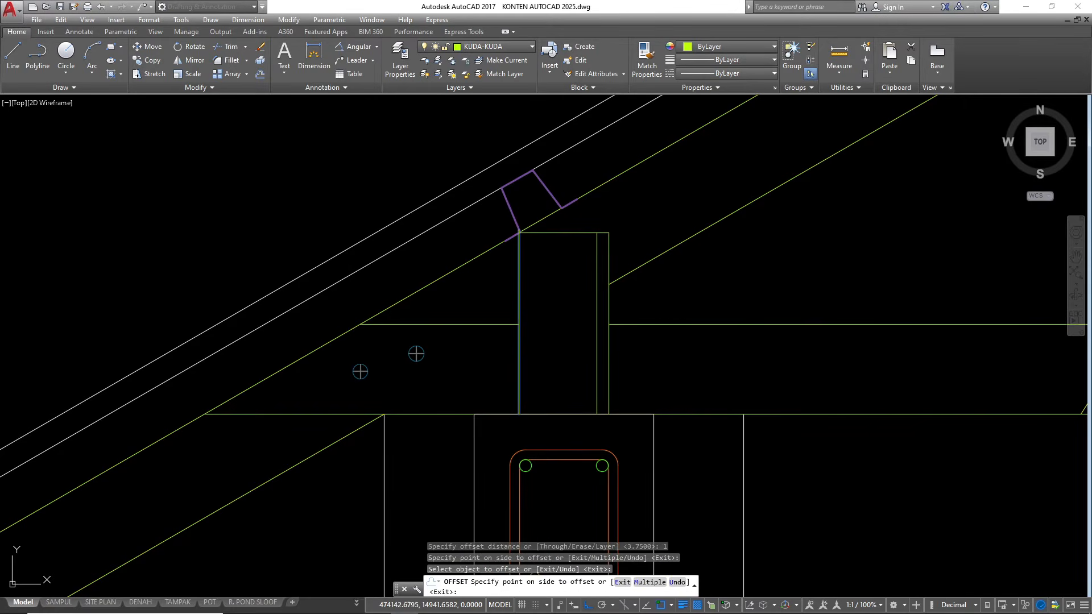
pyautogui.click(544, 365)
pyautogui.scroll(-3, 500, 378)
pyautogui.press('Escape')
pyautogui.scroll(3, 512, 348)
pyautogui.press('Escape')
pyautogui.press('Escape')
pyautogui.press('Escape')
# Move the two inner lines of the post to the Arsiran layer
pyautogui.click(569, 405)
pyautogui.click(505, 373)
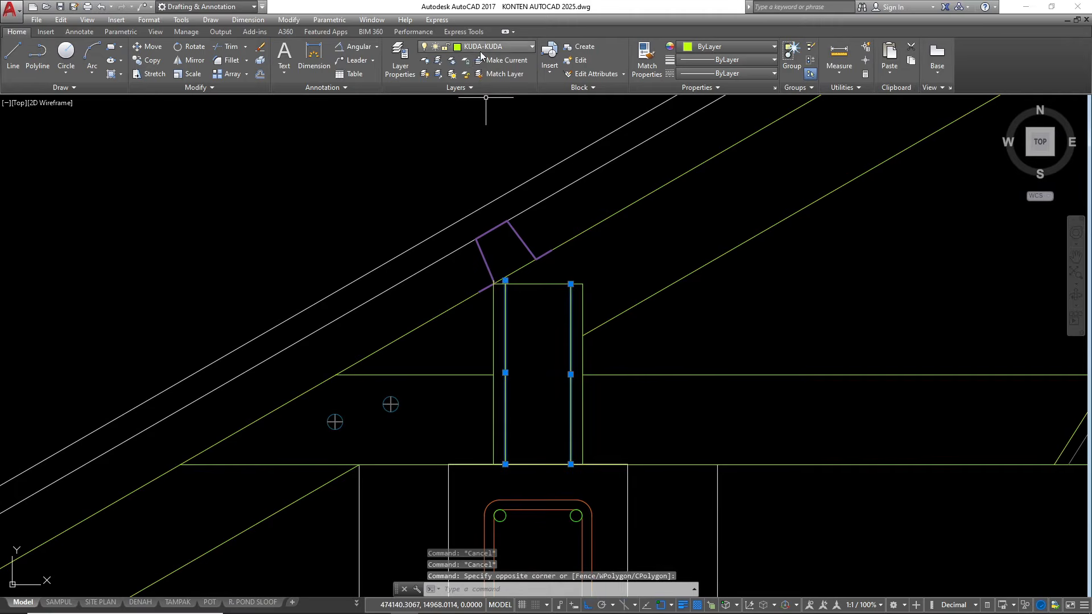
pyautogui.click(511, 48)
pyautogui.press('a')
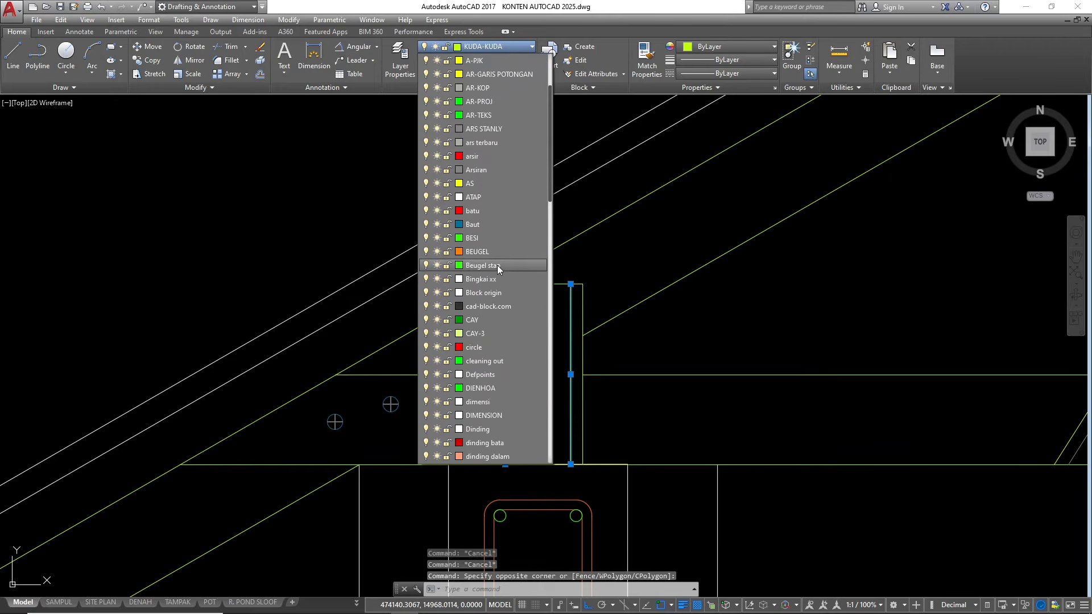
pyautogui.click(487, 171)
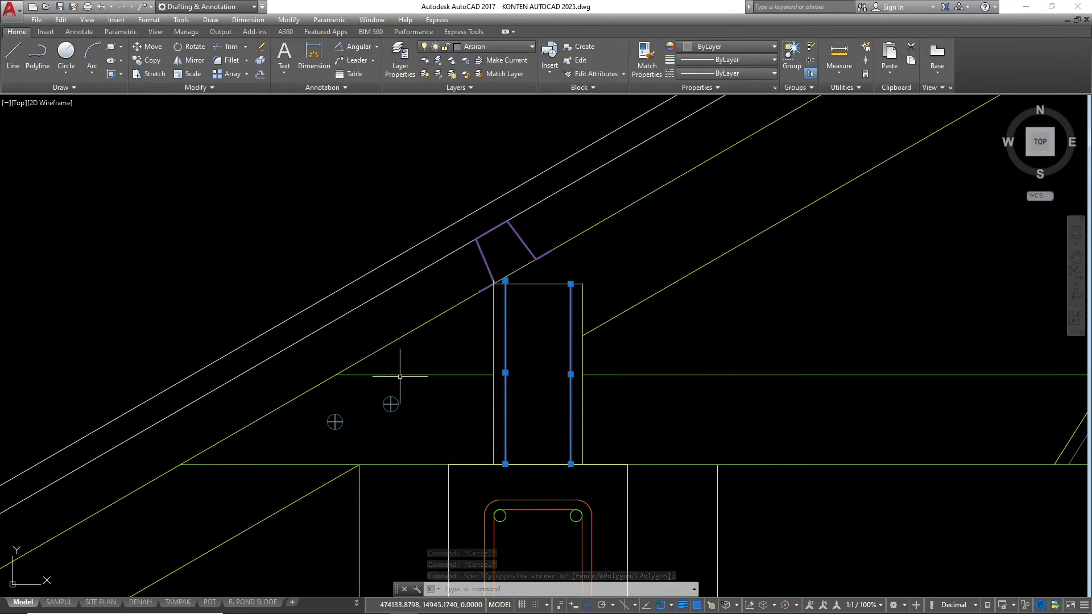
pyautogui.press('Escape')
# Copy the heel joint's bolt symbol by its center and place two copies diagonally in the post's upper part
pyautogui.scroll(2, 398, 387)
pyautogui.click(408, 421)
pyautogui.click(372, 391)
pyautogui.write('co')
pyautogui.press('Return')
pyautogui.click(382, 398)
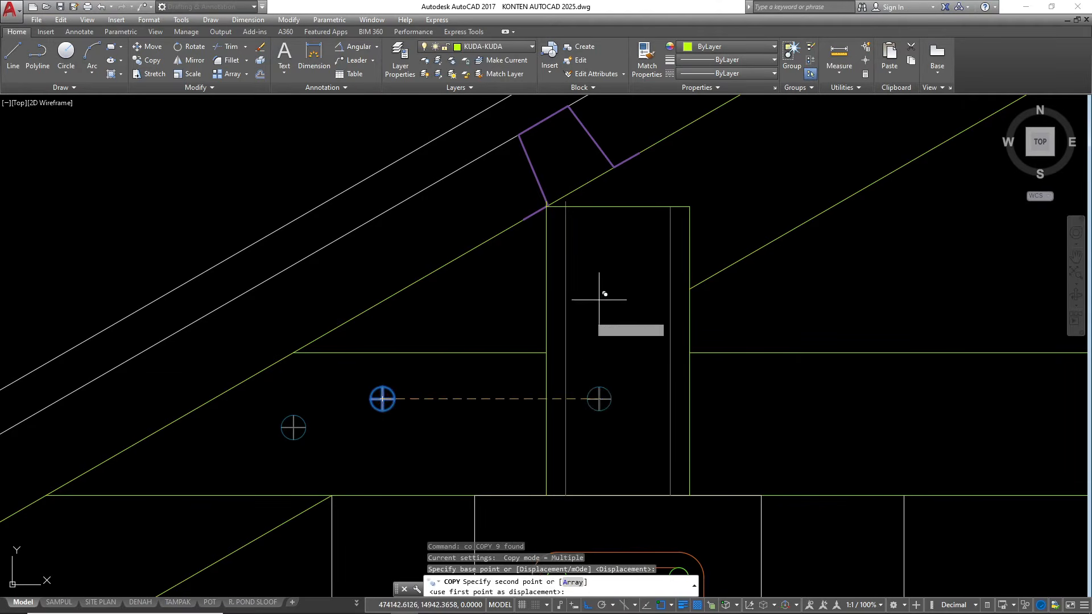
pyautogui.scroll(1, 616, 270)
pyautogui.click(643, 225)
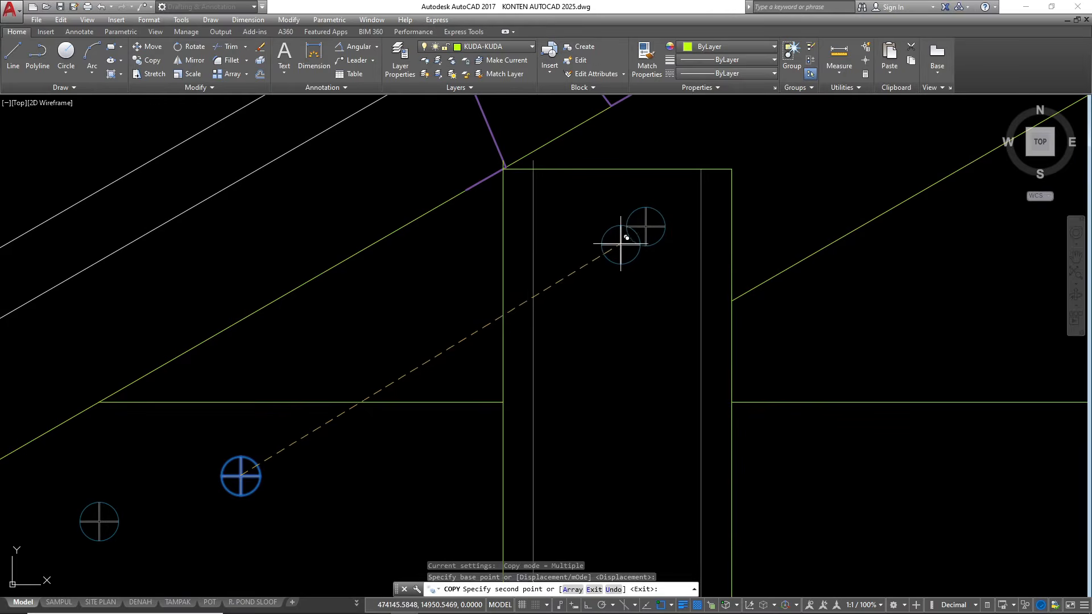
pyautogui.click(586, 283)
# Place two more bolt copies diagonally in the post's lower part and finish copying
pyautogui.scroll(-4, 614, 108)
pyautogui.scroll(2, 607, 267)
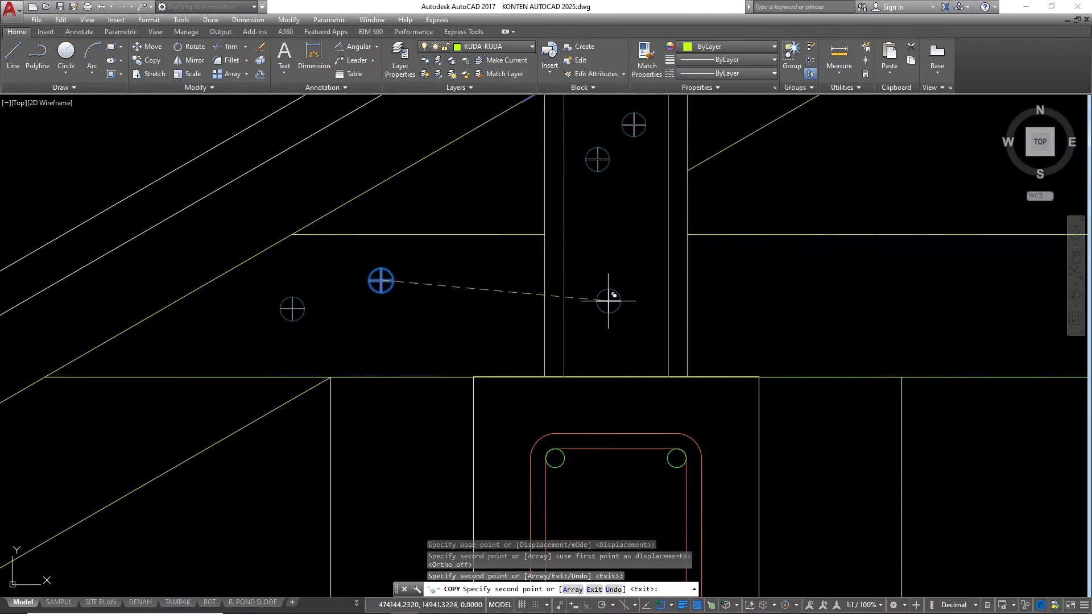
pyautogui.click(640, 296)
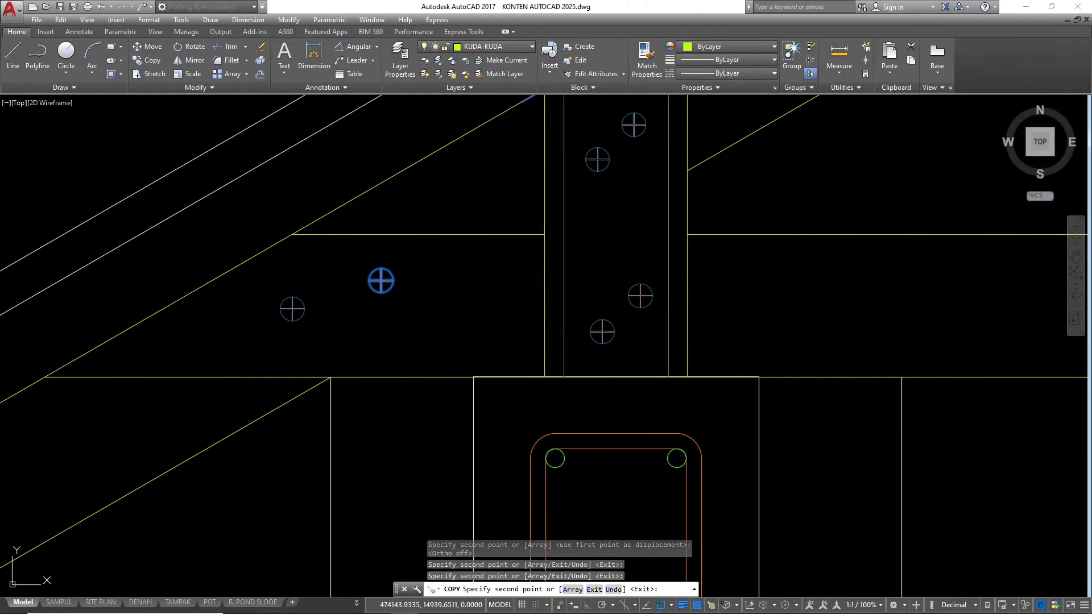
pyautogui.press('Escape')
# Mirror the whole half truss with its covering, battens, bolts and fascia about the vertical centerline at the bottom chord's inner end, keeping the original
pyautogui.scroll(-5, 380, 280)
pyautogui.scroll(1, 346, 363)
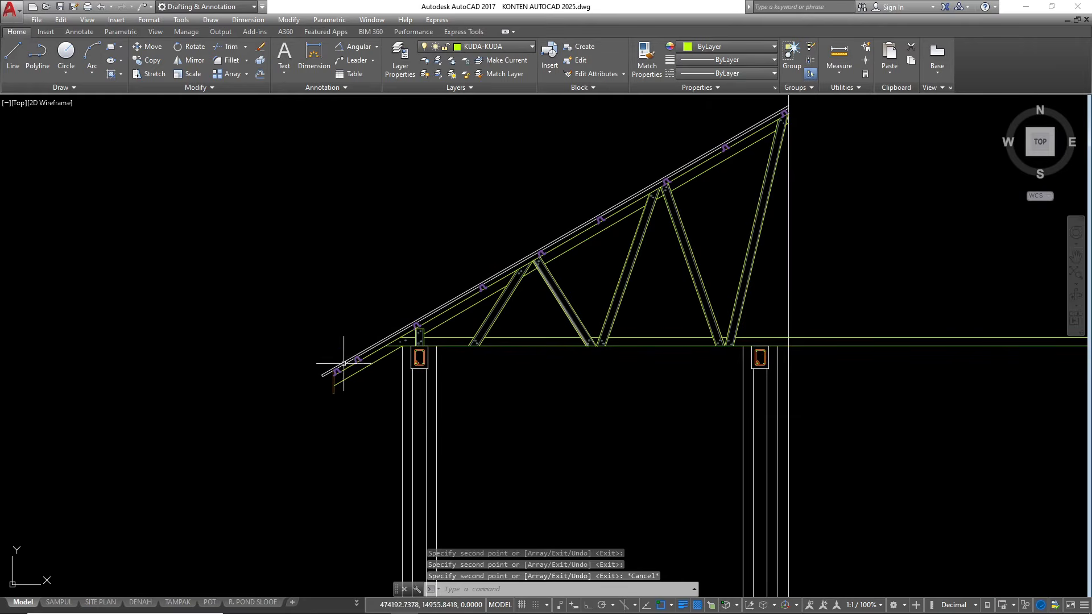
pyautogui.scroll(2, 657, 254)
pyautogui.scroll(-4, 455, 320)
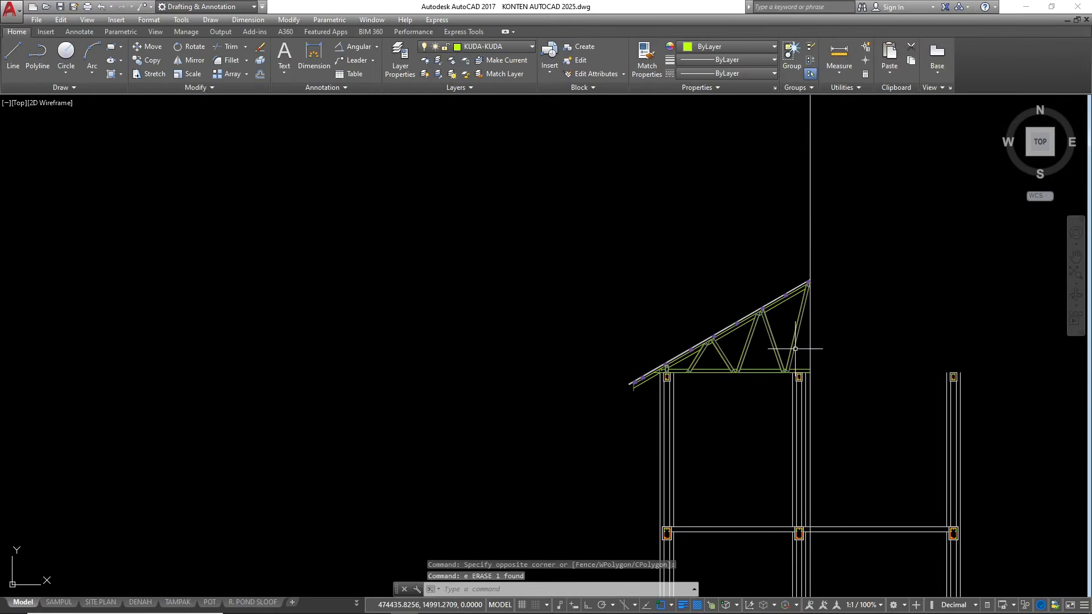
pyautogui.scroll(4, 773, 325)
pyautogui.scroll(-3, 857, 275)
pyautogui.scroll(5, 568, 426)
pyautogui.click(561, 439)
pyautogui.click(402, 178)
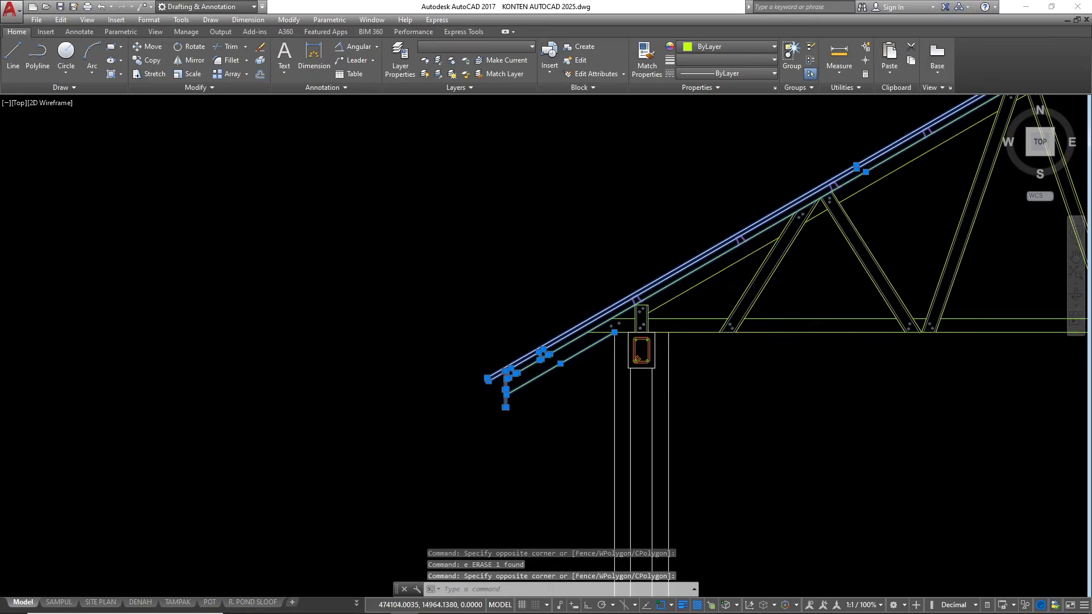
pyautogui.scroll(4, 571, 286)
pyautogui.click(653, 501)
pyautogui.click(608, 287)
pyautogui.click(476, 199)
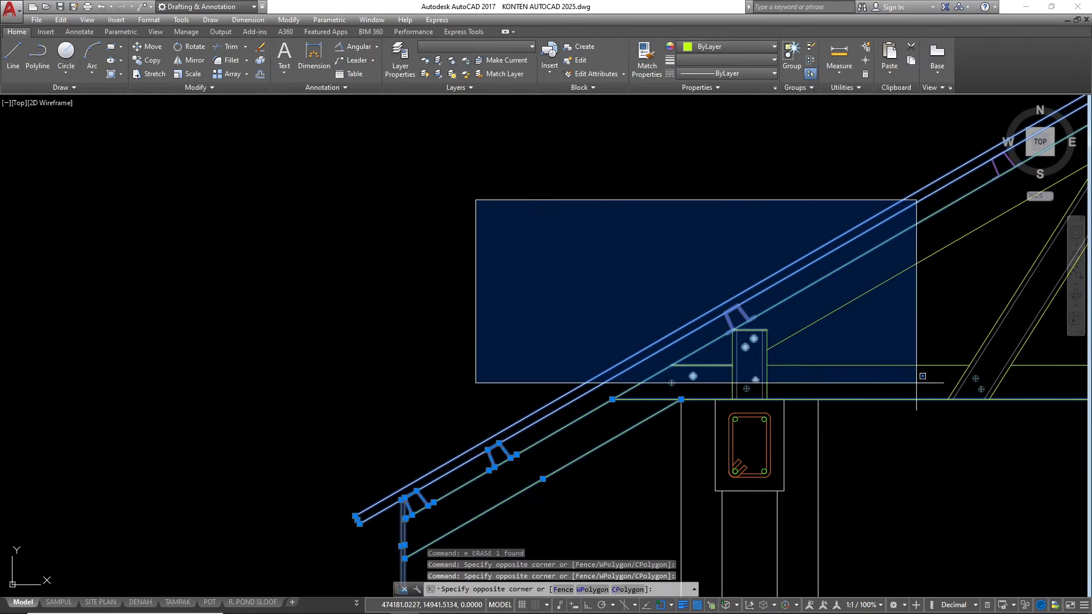
pyautogui.click(916, 383)
pyautogui.scroll(-3, 673, 342)
pyautogui.click(703, 398)
pyautogui.click(618, 205)
pyautogui.click(774, 389)
pyautogui.click(677, 245)
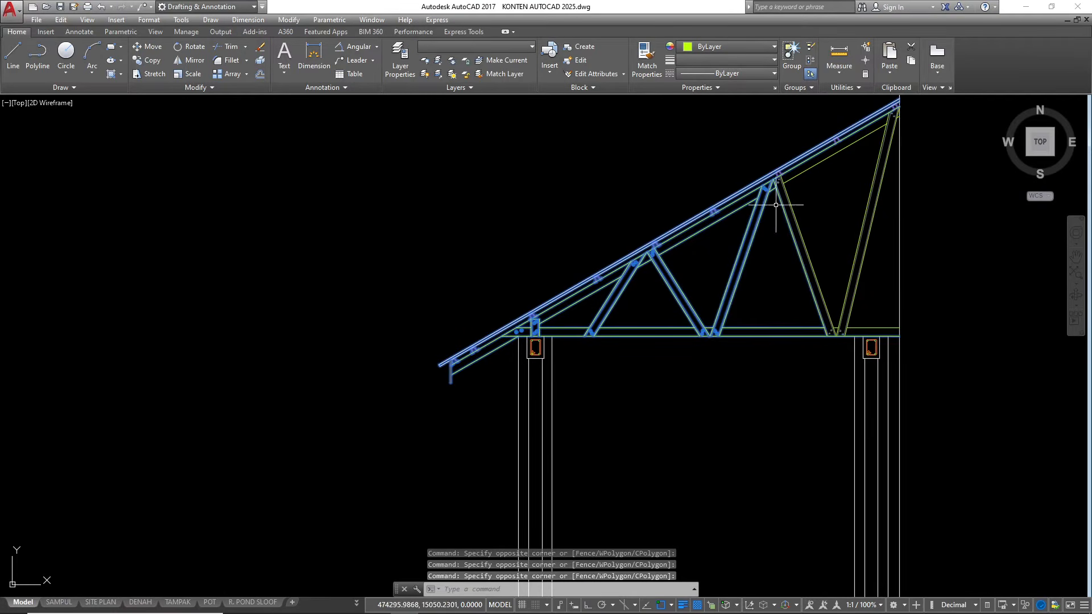
pyautogui.scroll(-4, 551, 284)
pyautogui.scroll(2, 619, 194)
pyautogui.click(611, 169)
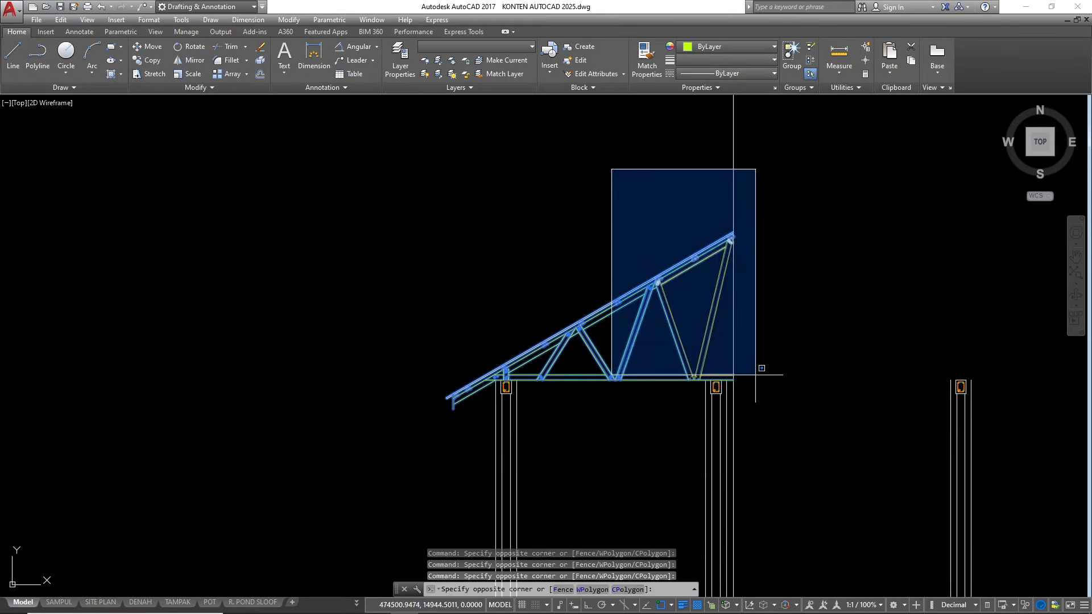
pyautogui.click(787, 406)
pyautogui.scroll(5, 706, 384)
pyautogui.scroll(1, 663, 370)
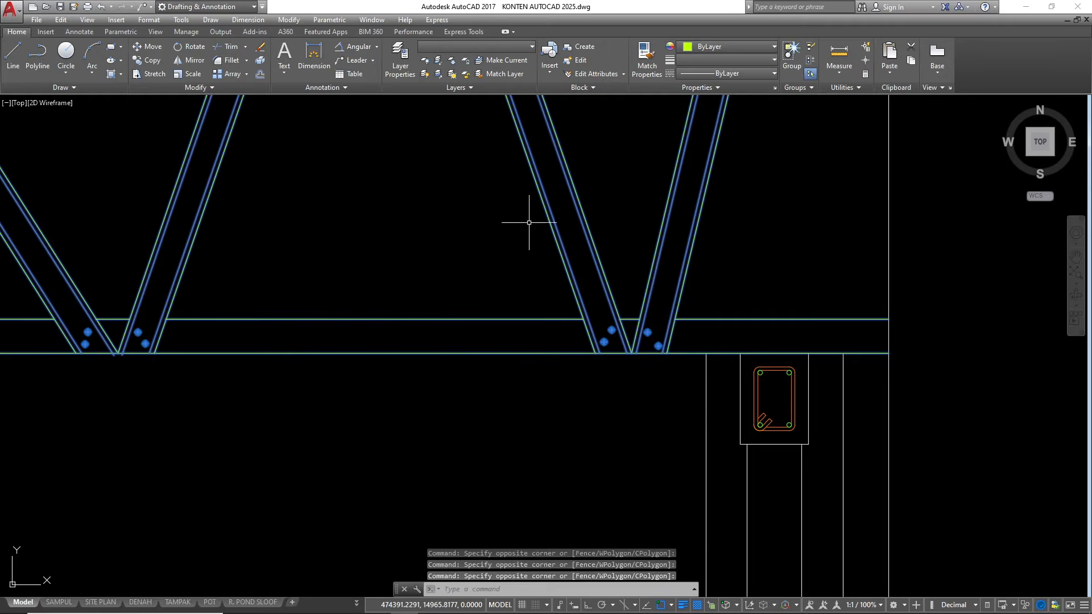
pyautogui.scroll(-3, 466, 278)
pyautogui.write('i')
pyautogui.press('Return')
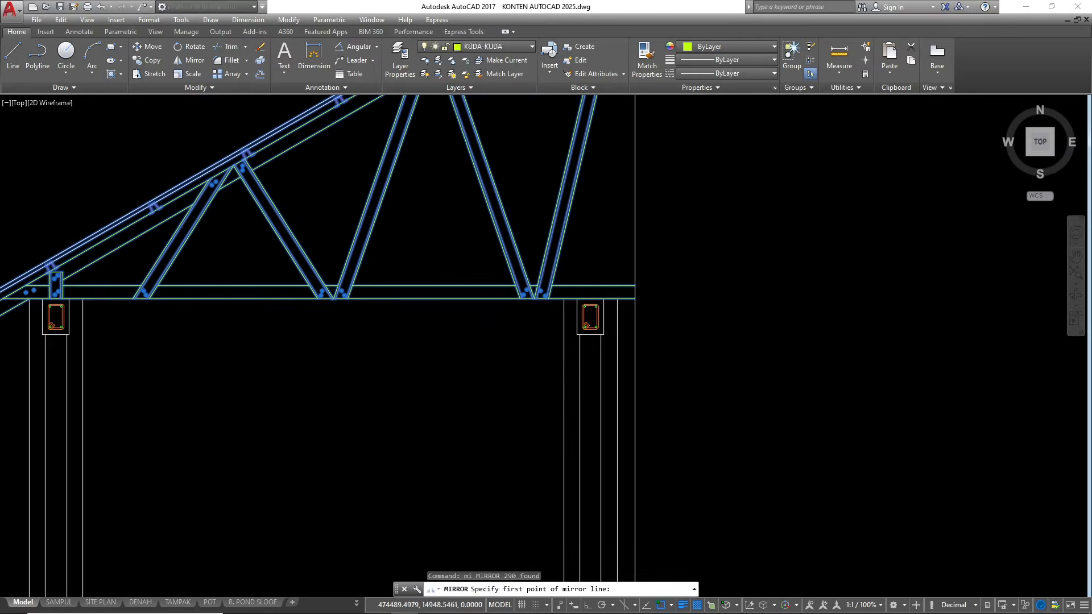
pyautogui.scroll(4, 614, 289)
pyautogui.click(608, 274)
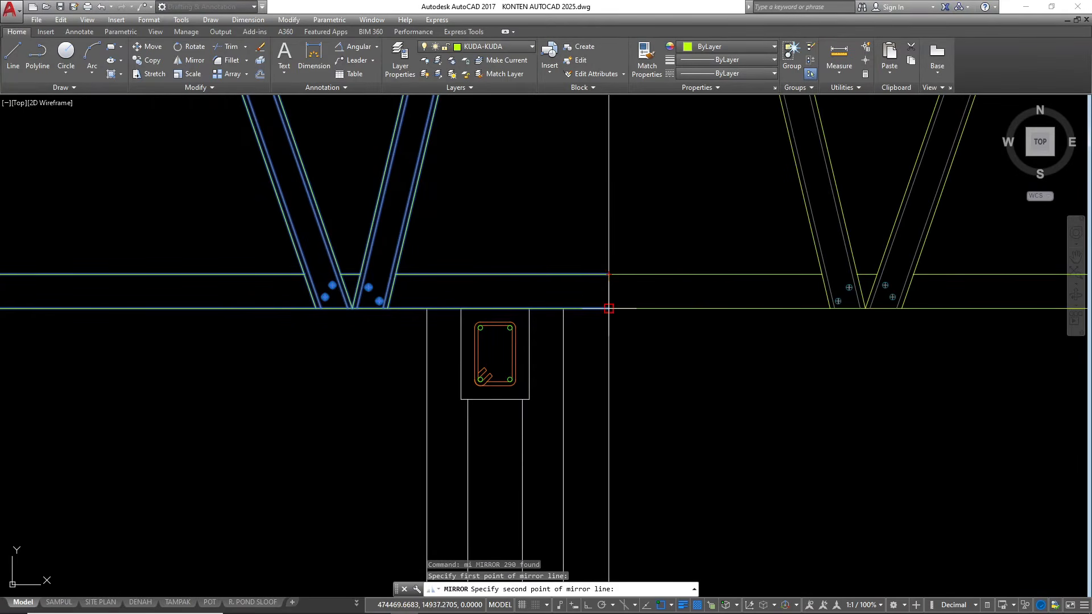
pyautogui.click(609, 308)
pyautogui.press('Return')
# Check the mirrored roof half at its eave and erase the vertical centerline through the ridge
pyautogui.scroll(-6, 606, 307)
pyautogui.scroll(5, 830, 261)
pyautogui.scroll(-6, 829, 260)
pyautogui.scroll(6, 666, 306)
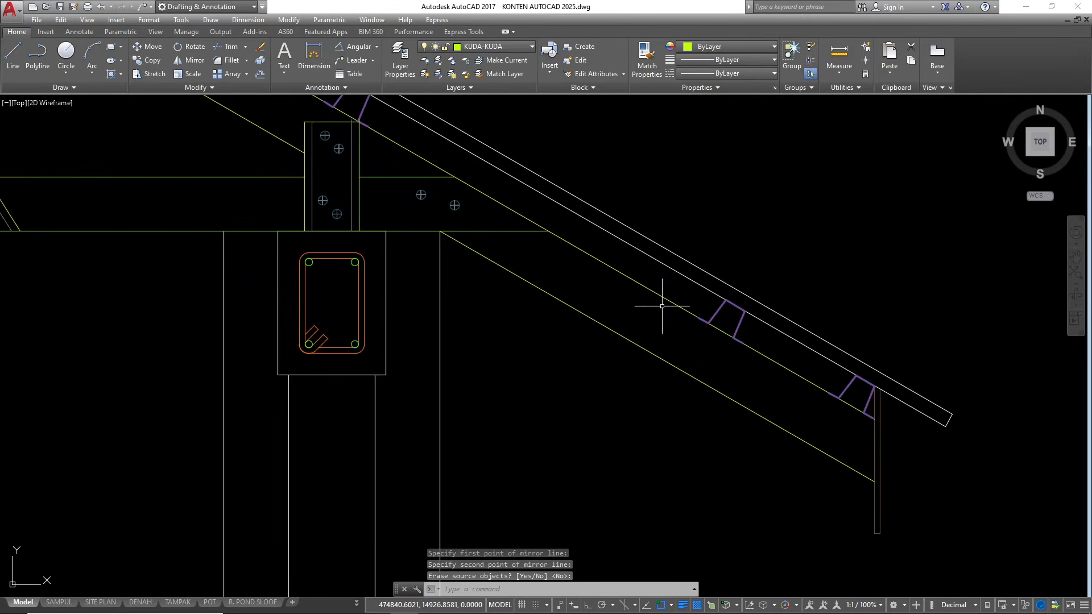
pyautogui.press('Escape')
pyautogui.scroll(-6, 923, 352)
pyautogui.scroll(-3, 853, 382)
pyautogui.scroll(3, 734, 259)
pyautogui.click(777, 183)
pyautogui.press('Escape')
pyautogui.press('Escape')
pyautogui.scroll(5, 653, 307)
pyautogui.click(602, 305)
pyautogui.click(576, 270)
pyautogui.press('Escape')
pyautogui.press('Escape')
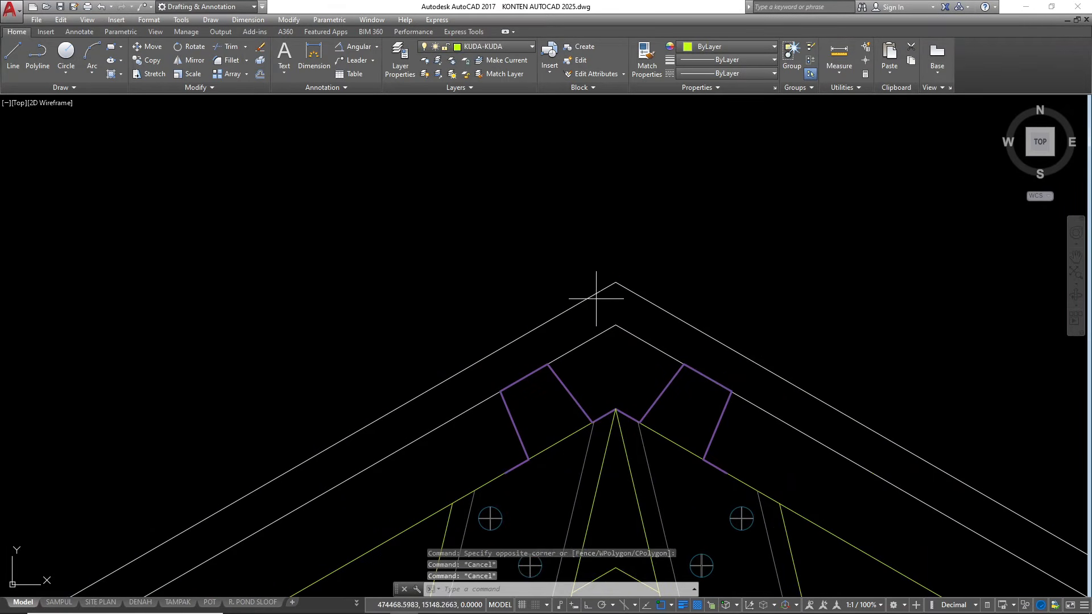
pyautogui.click(596, 298)
pyautogui.click(564, 266)
pyautogui.scroll(-2, 495, 333)
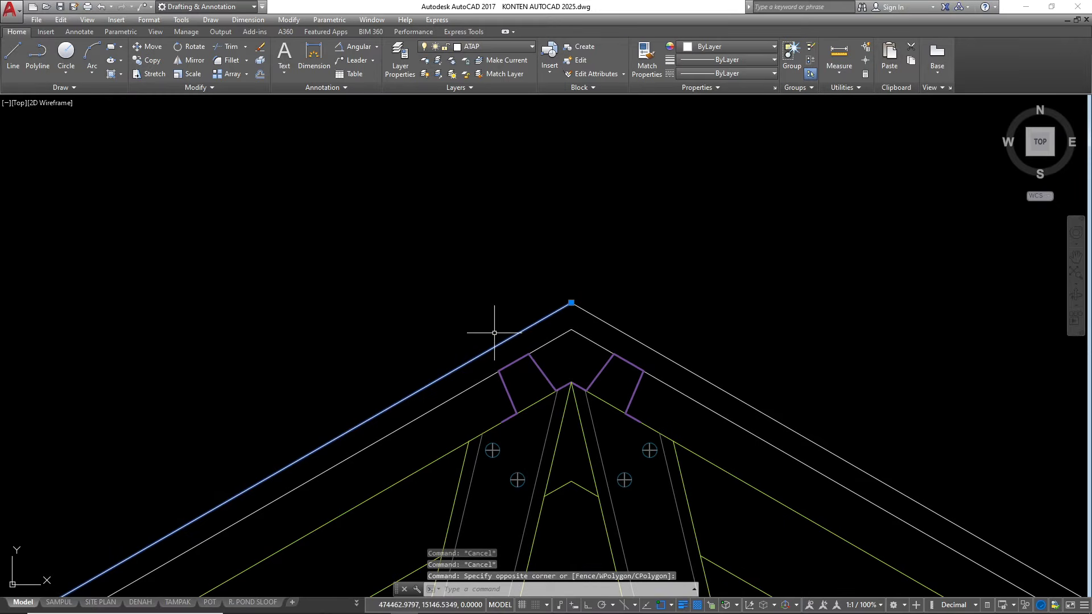
pyautogui.write('o')
pyautogui.press('Return')
pyautogui.write('2')
pyautogui.press('Return')
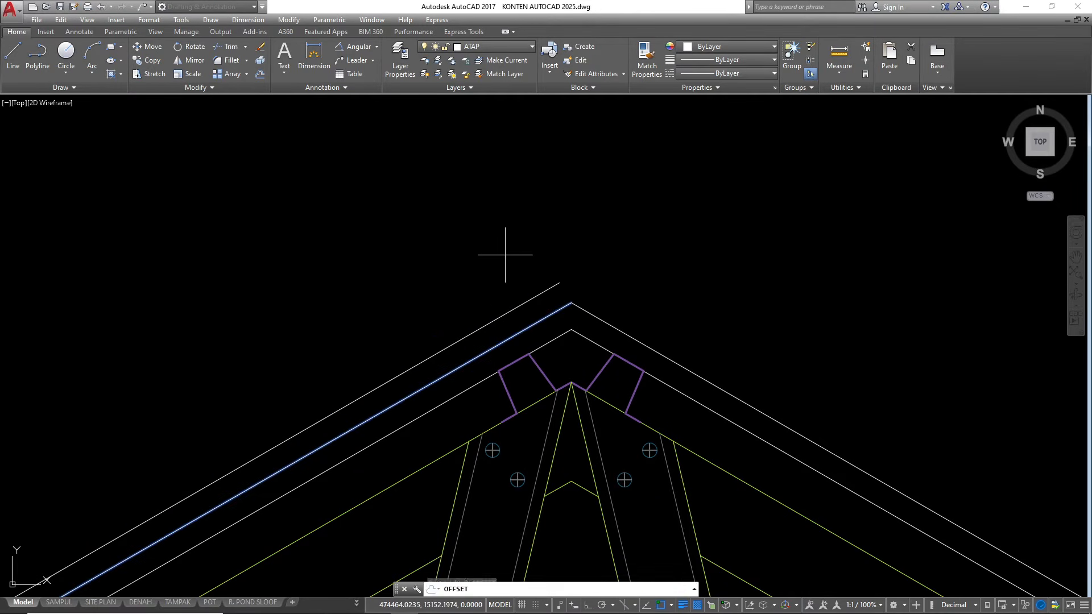
pyautogui.press('Escape')
# Offset the outermost roof-covering line on both slopes 2 outward at the ridge
pyautogui.click(539, 329)
pyautogui.click(528, 304)
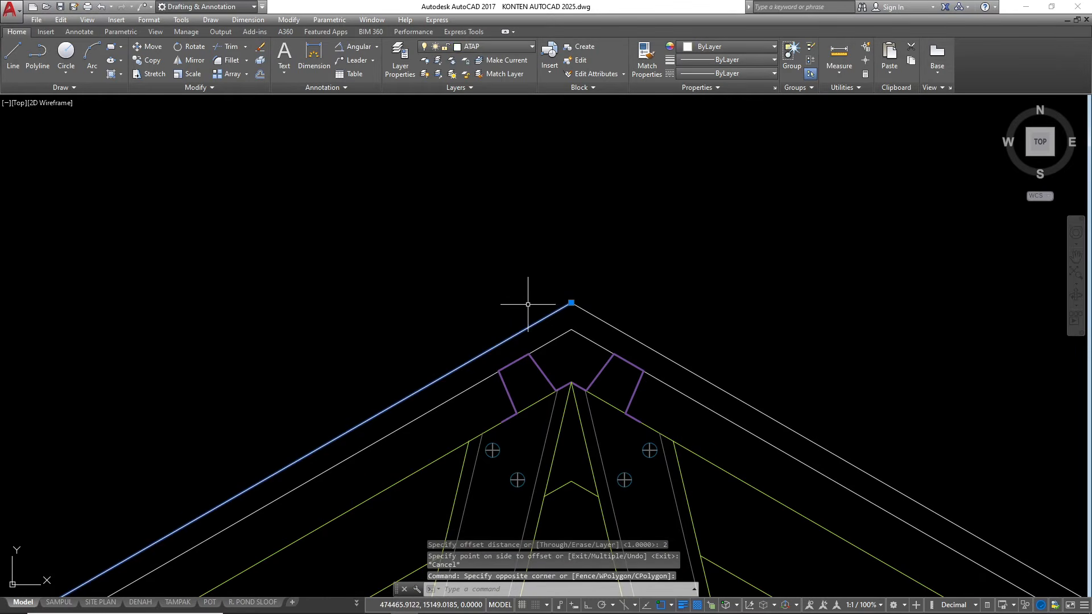
pyautogui.write('o')
pyautogui.press('Return')
pyautogui.write('2')
pyautogui.press('Return')
pyautogui.click(524, 256)
pyautogui.click(581, 311)
pyautogui.click(623, 266)
pyautogui.press('Escape')
# Fillet the two new offset lines so they meet in a sharp corner above the ridge
pyautogui.write('f')
pyautogui.press('Return')
pyautogui.click(555, 282)
pyautogui.click(582, 286)
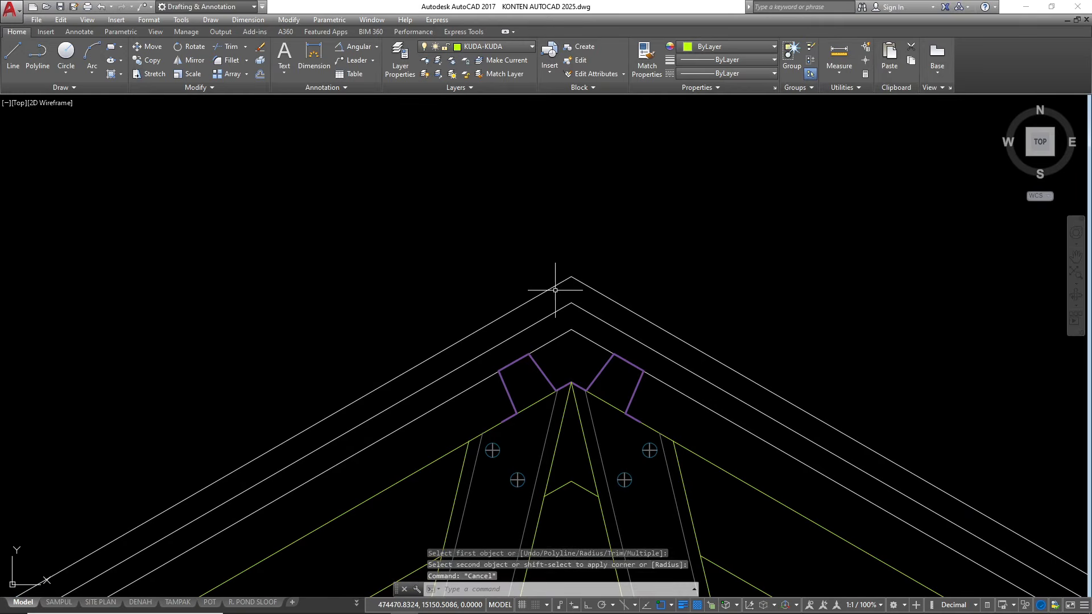
# Draw a vertical line from the truss apex down to the peak of the small chevron notch between the inner web members
pyautogui.write('l')
pyautogui.press('Return')
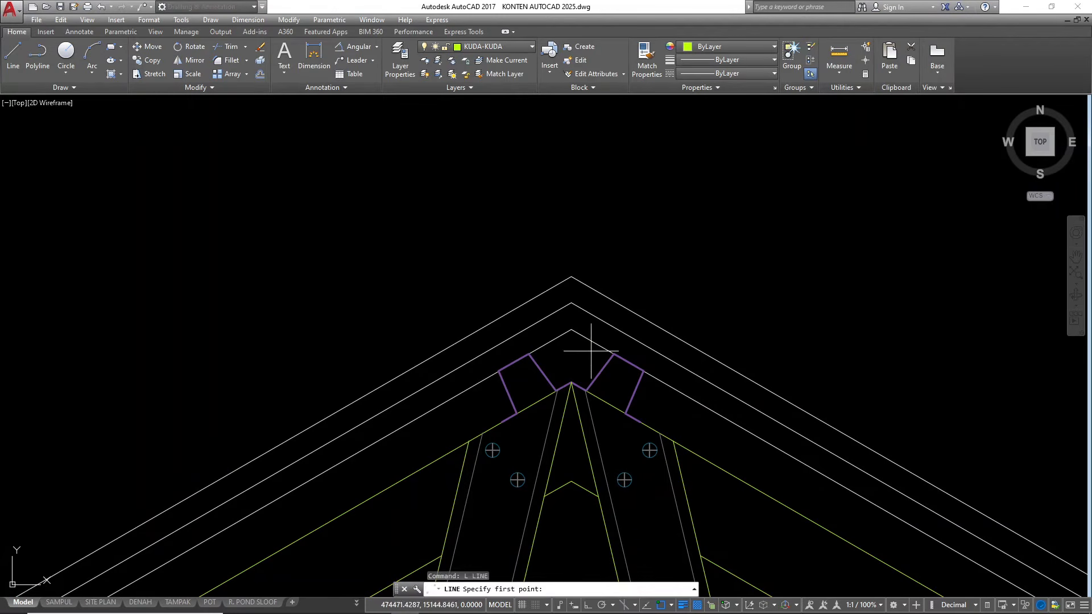
pyautogui.click(572, 382)
pyautogui.click(571, 481)
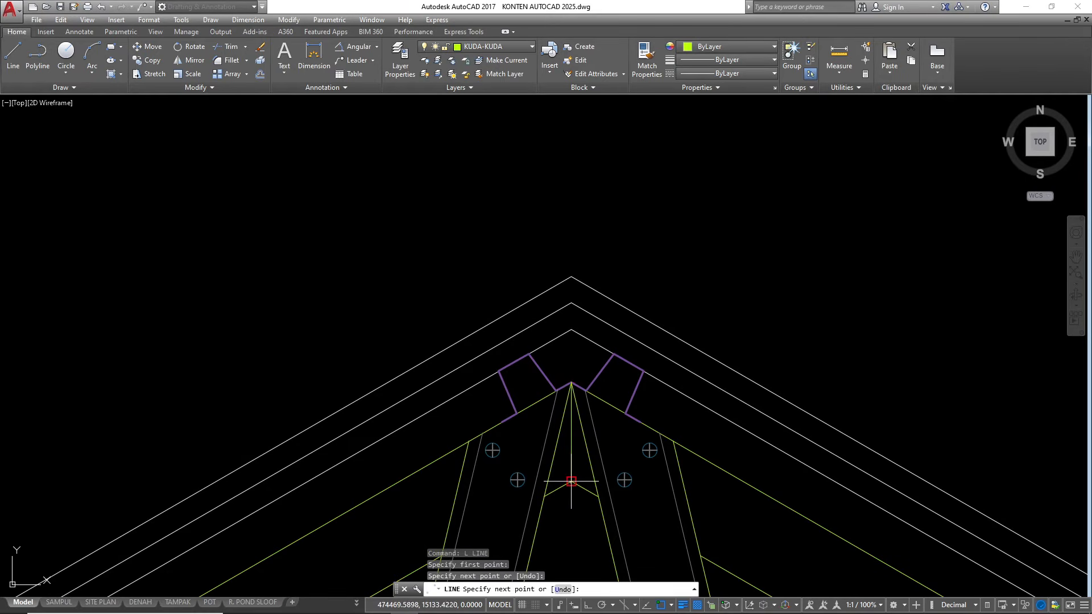
pyautogui.press('Escape')
pyautogui.press('Escape')
pyautogui.scroll(-2, 634, 324)
pyautogui.scroll(2, 615, 312)
pyautogui.press('Escape')
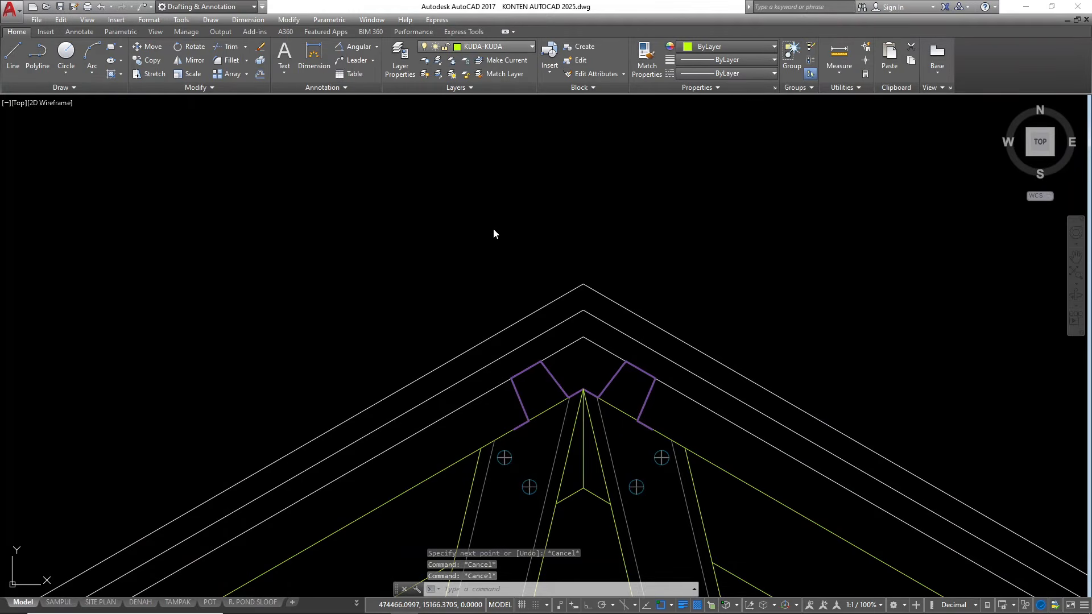
# Make the ATAP layer current and draw a vertical line joining the two uppermost roof-covering peaks at the ridge
pyautogui.click(495, 48)
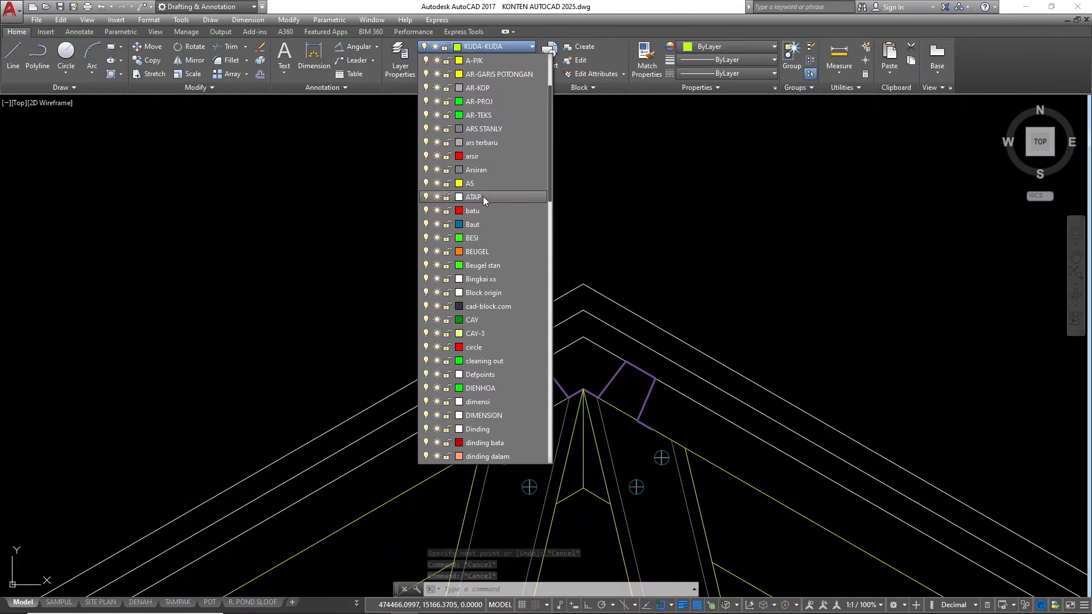
pyautogui.click(483, 197)
pyautogui.write('l')
pyautogui.press('Return')
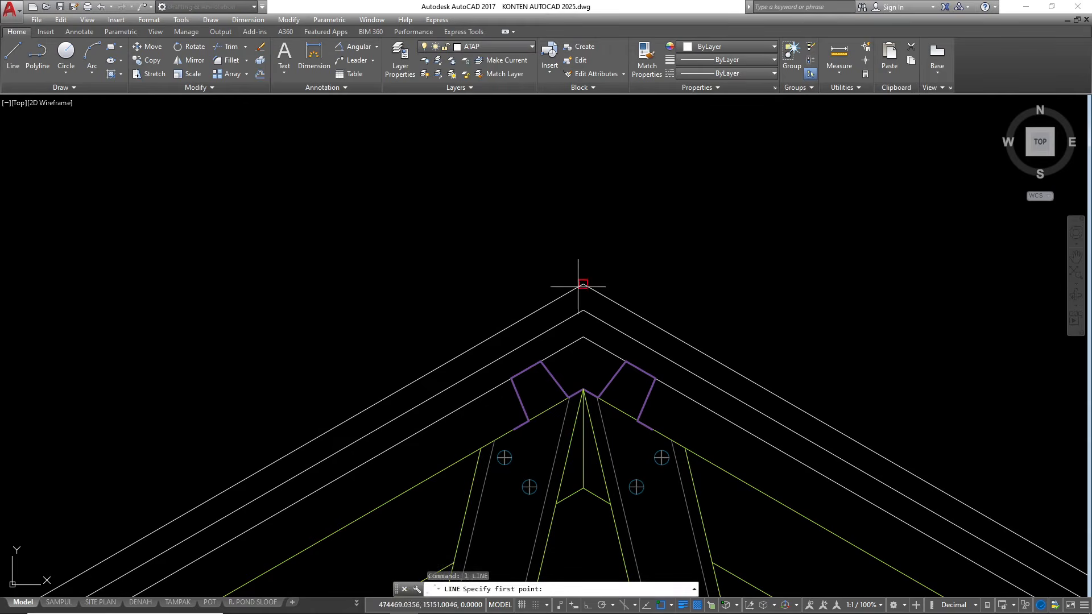
pyautogui.click(582, 283)
pyautogui.press('Escape')
pyautogui.press('Escape')
pyautogui.press('Escape')
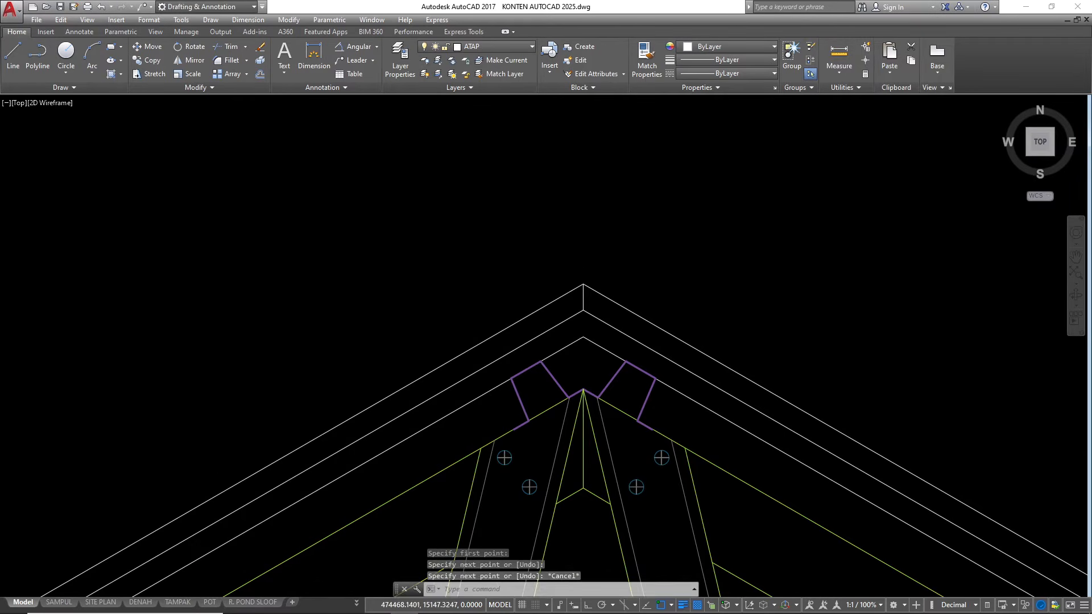
# Offset the short vertical ridge line 10 to the left
pyautogui.scroll(2, 594, 283)
pyautogui.write('o')
pyautogui.press('Return')
pyautogui.write('10')
pyautogui.press('Return')
pyautogui.click(593, 279)
pyautogui.click(541, 291)
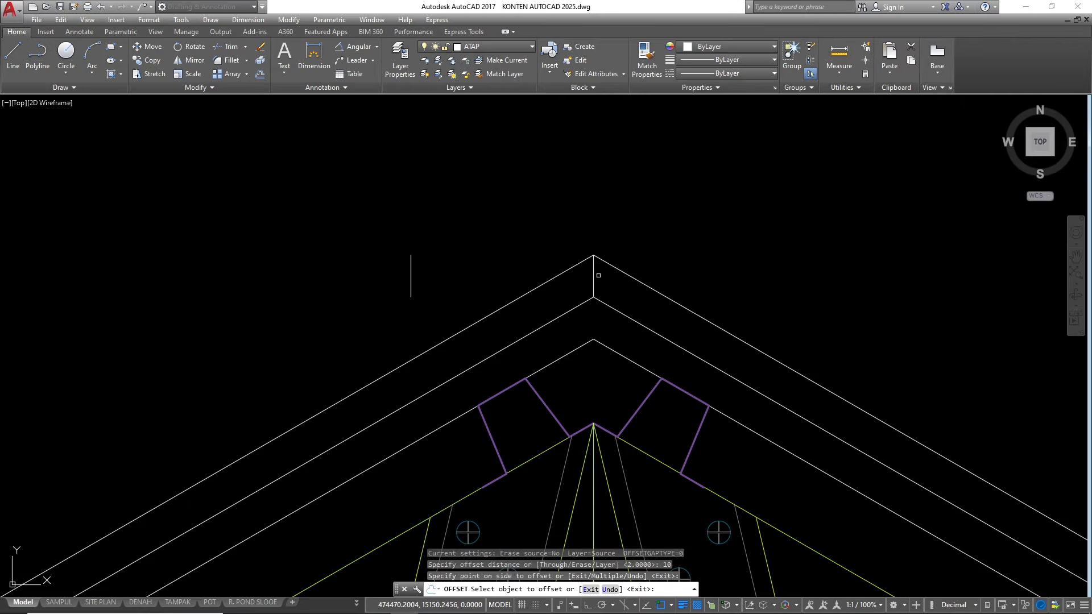
pyautogui.press('Escape')
# Try to stretch the offset line's lower end straight down across the roof-covering lines
pyautogui.click(441, 265)
pyautogui.click(394, 282)
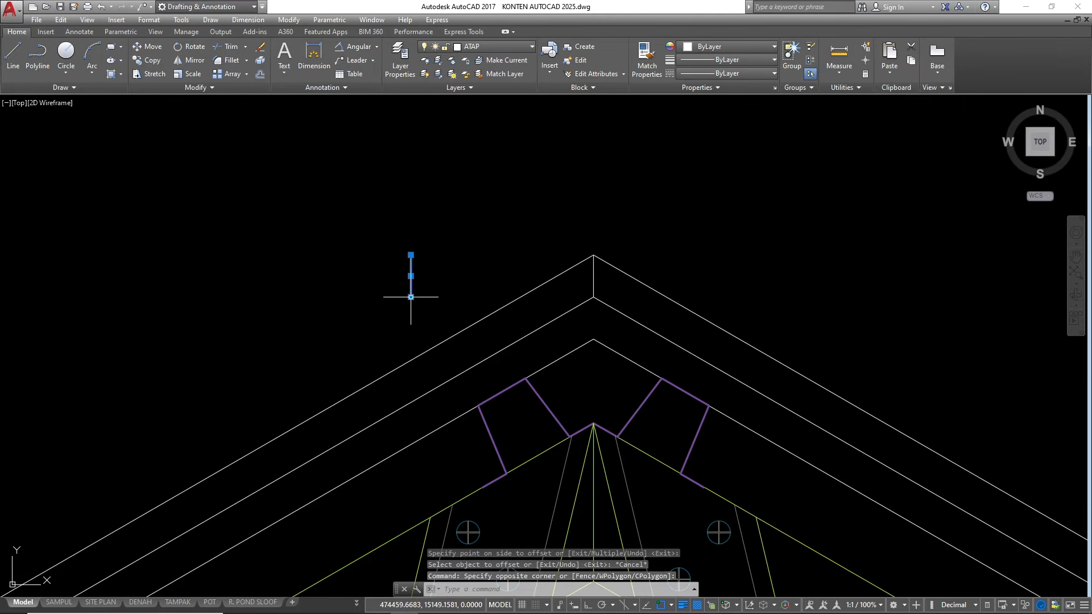
pyautogui.click(410, 296)
pyautogui.press('F8')
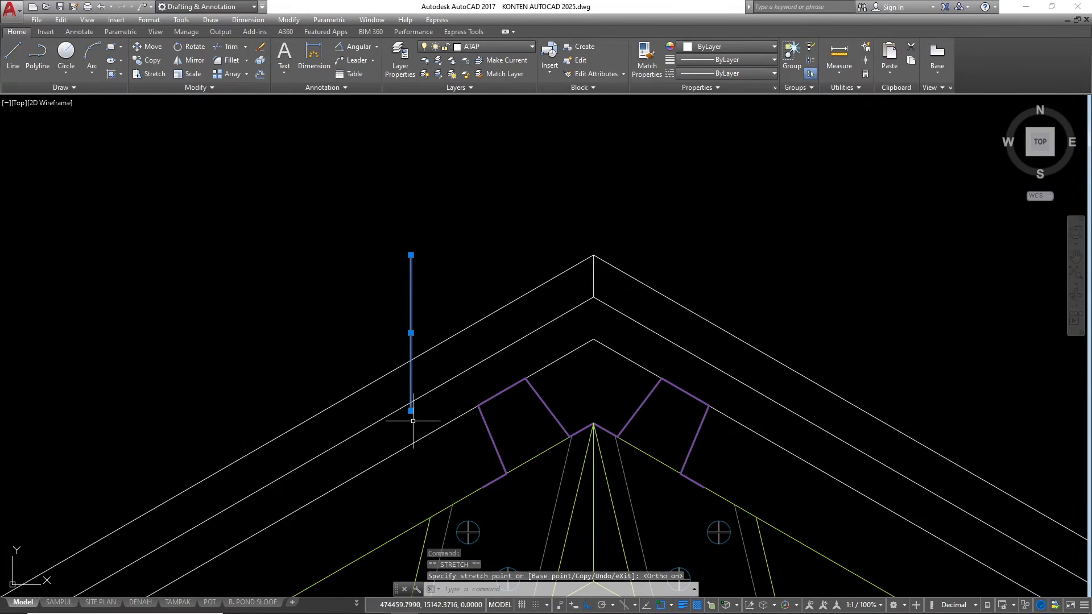
pyautogui.hotkey('ctrl', 'z')
# Stretch the offset line's lower end vertically down past the roof-covering lines on the left slope
pyautogui.click(402, 278)
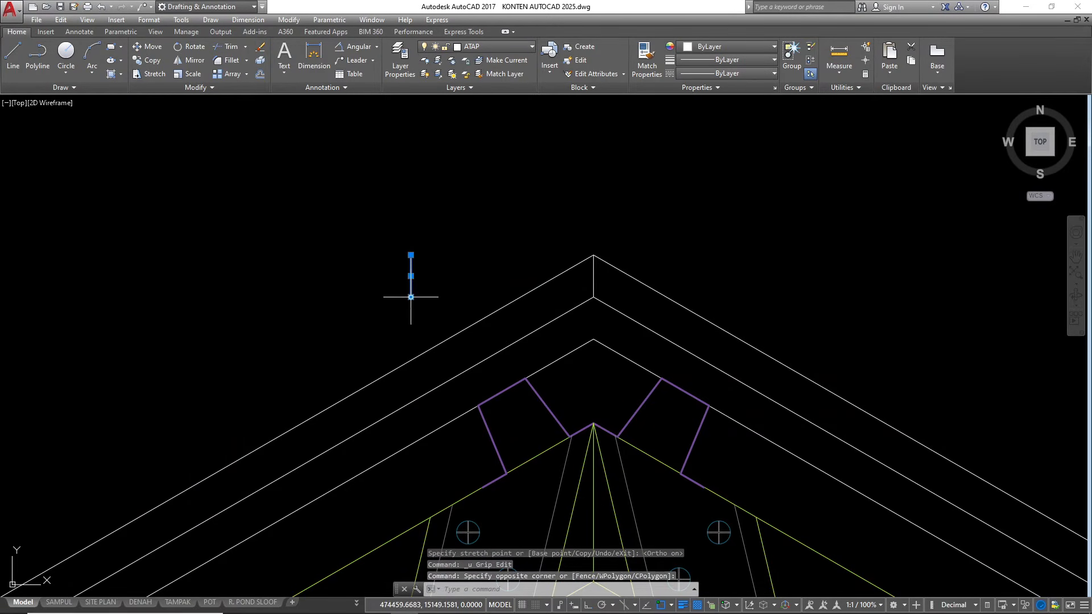
pyautogui.click(410, 296)
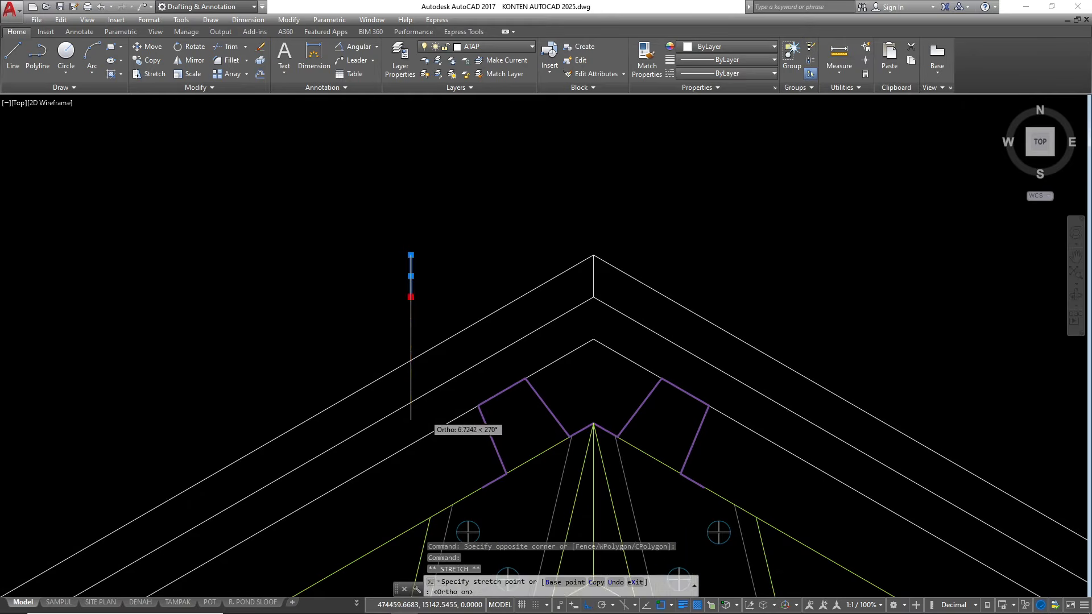
pyautogui.scroll(2, 406, 431)
pyautogui.press('Escape')
pyautogui.press('Escape')
pyautogui.scroll(2, 392, 434)
# Trim the stretched vertical line so it only spans between the two uppermost lines of the left slope
pyautogui.write('tr')
pyautogui.press('space')
pyautogui.press('space')
pyautogui.click(424, 416)
pyautogui.click(393, 394)
pyautogui.click(422, 209)
pyautogui.press('Escape')
pyautogui.press('Escape')
pyautogui.scroll(-2, 333, 379)
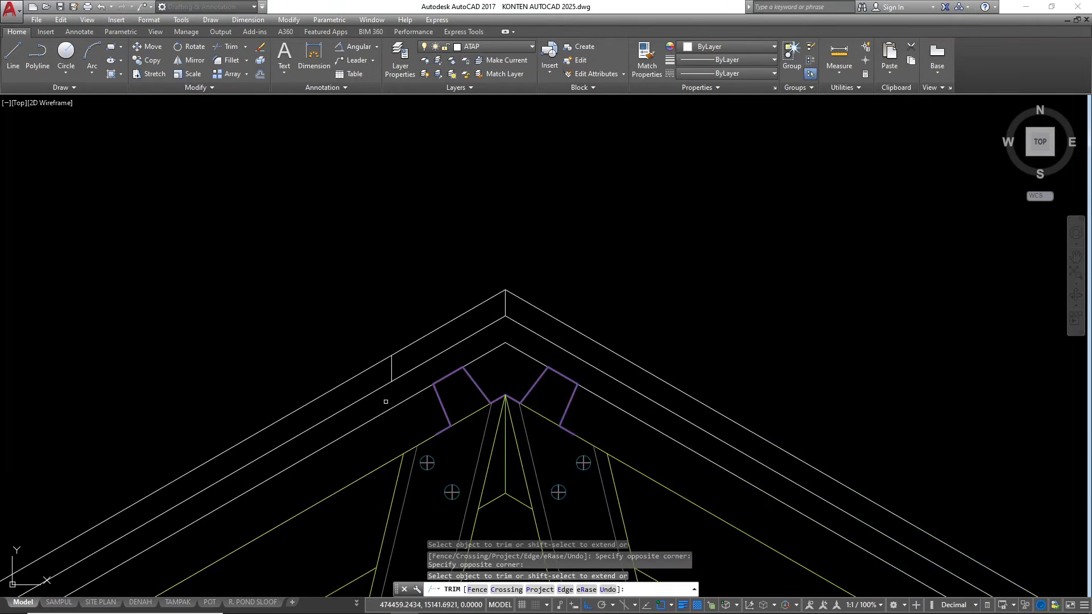
# Mirror the short vertical end line about the vertical axis through the ridge peak, keeping the original
pyautogui.click(378, 324)
pyautogui.click(403, 406)
pyautogui.write(',o')
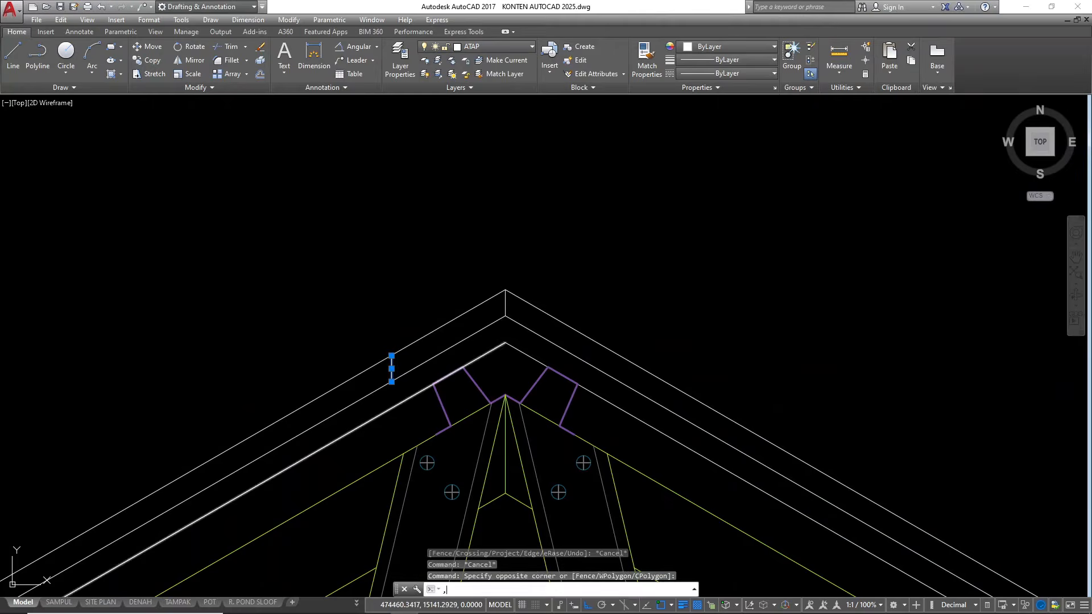
pyautogui.press('space')
pyautogui.write('m')
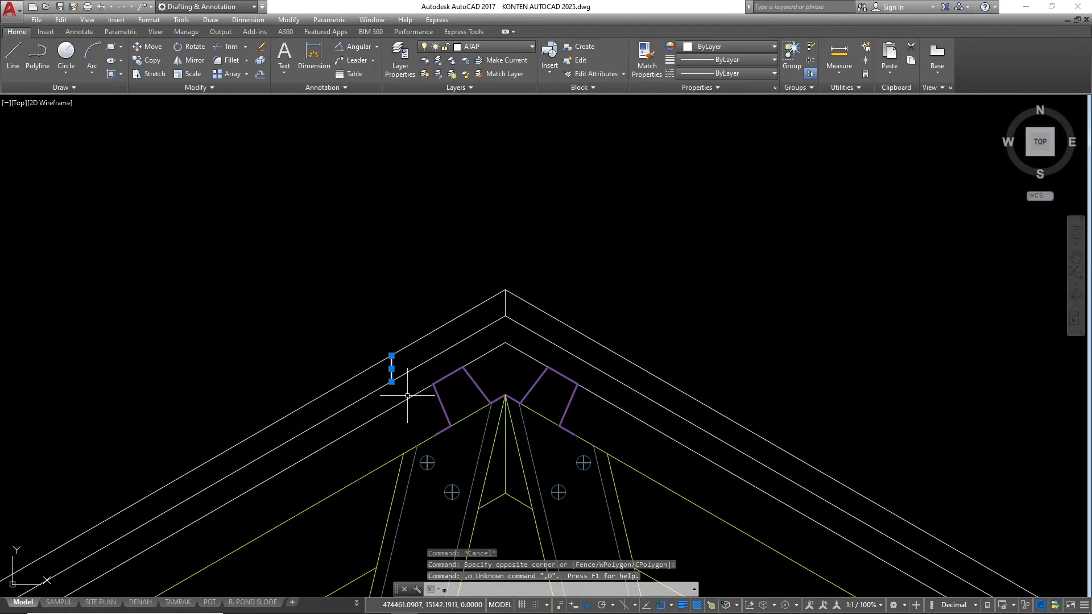
pyautogui.write('i')
pyautogui.press('space')
pyautogui.click(506, 290)
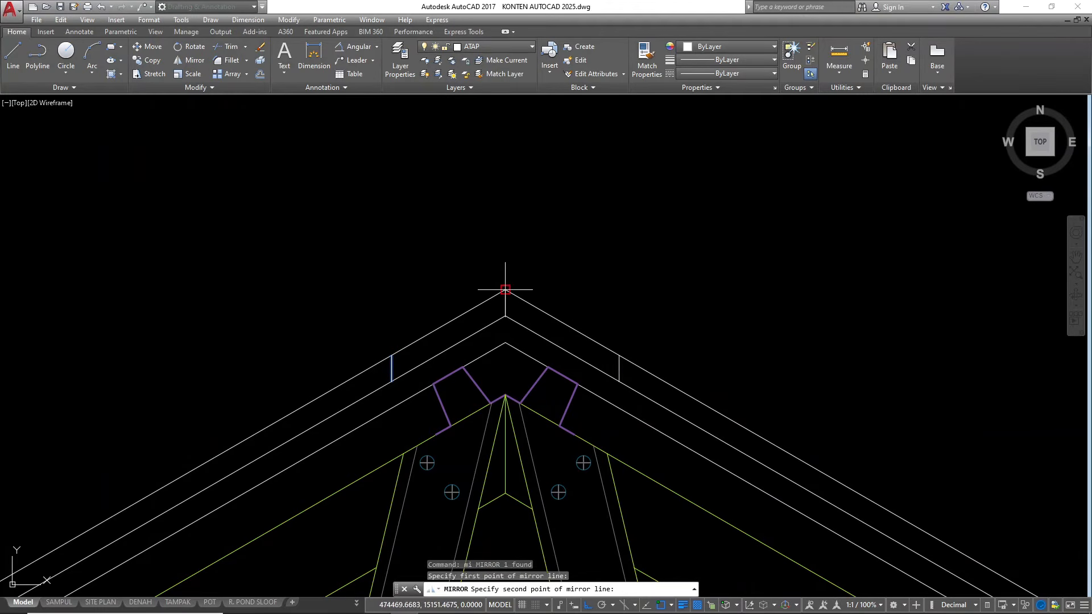
pyautogui.click(532, 171)
pyautogui.press('space')
pyautogui.press('Escape')
# Trim the uppermost covering lines on both slopes beyond the vertical end lines to form the ridge cover
pyautogui.write('tr')
pyautogui.press('space')
pyautogui.press('space')
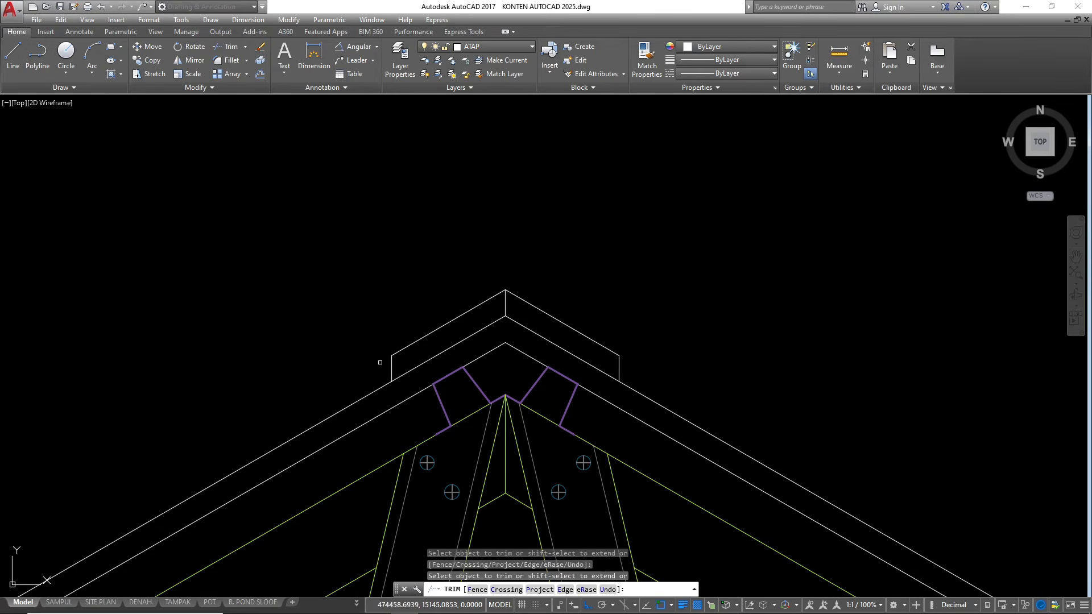
pyautogui.press('Escape')
pyautogui.press('Escape')
pyautogui.press('Escape')
# Make the Kusen layer current
pyautogui.scroll(-5, 600, 267)
pyautogui.scroll(2, 596, 265)
pyautogui.scroll(-4, 545, 166)
pyautogui.scroll(2, 549, 260)
pyautogui.scroll(-4, 560, 222)
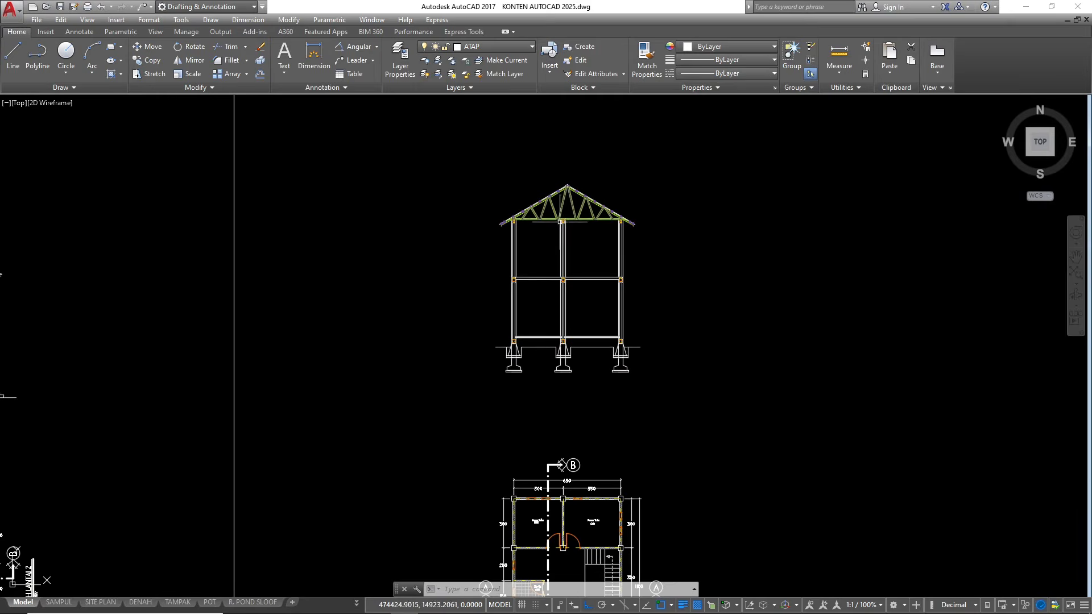
pyautogui.click(499, 47)
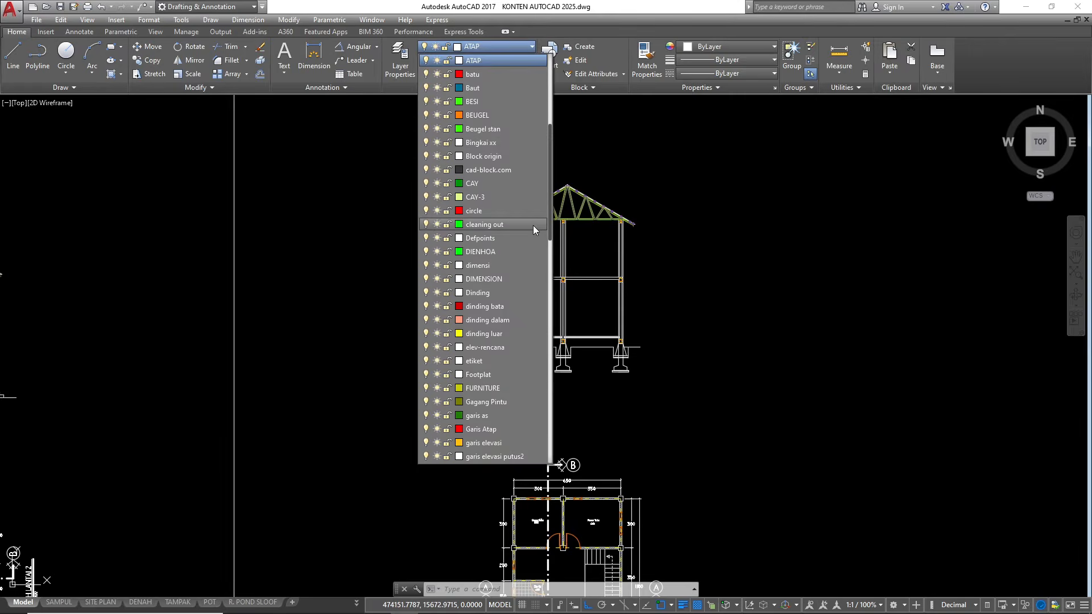
pyautogui.scroll(-5, 515, 221)
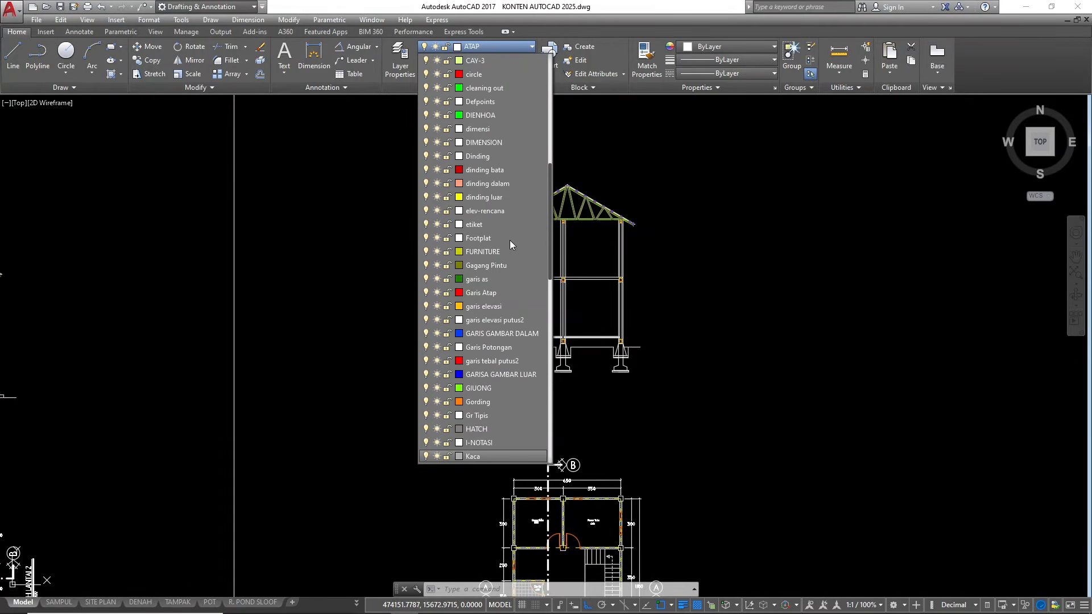
pyautogui.scroll(-2, 478, 418)
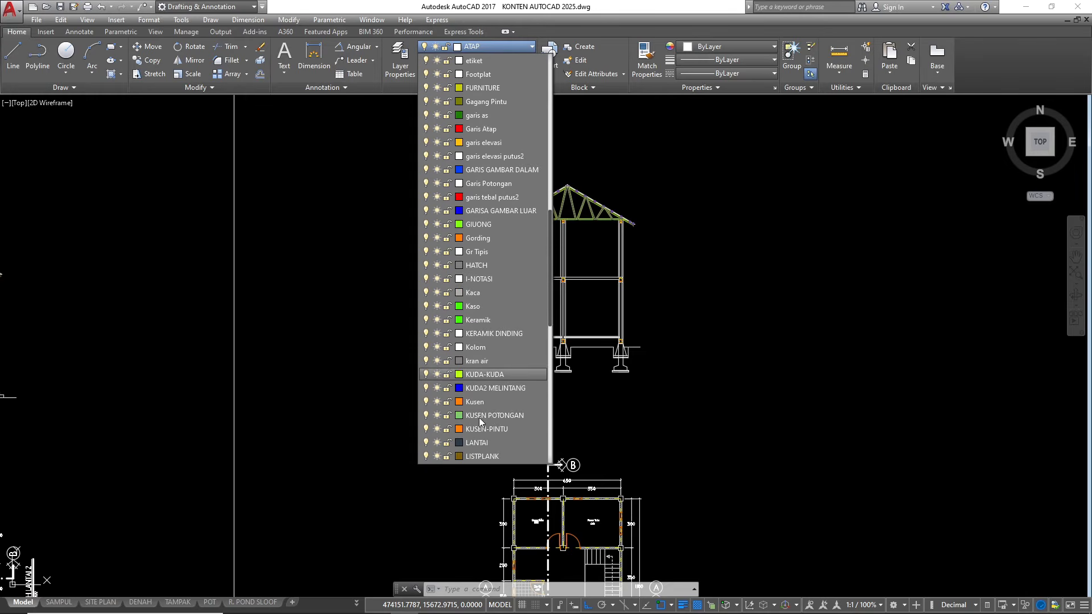
pyautogui.click(475, 403)
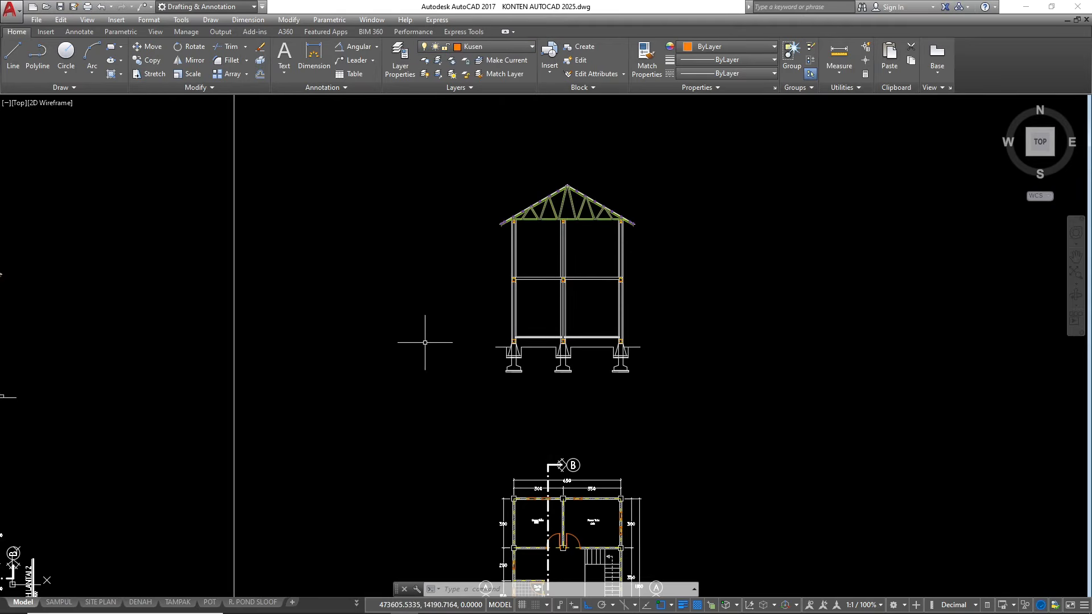
# Start a vertical construction line for the Kamar Tidur door opening beside section line A–A in the floor plan
pyautogui.write('xl')
pyautogui.press('Return')
pyautogui.write('v')
pyautogui.press('Return')
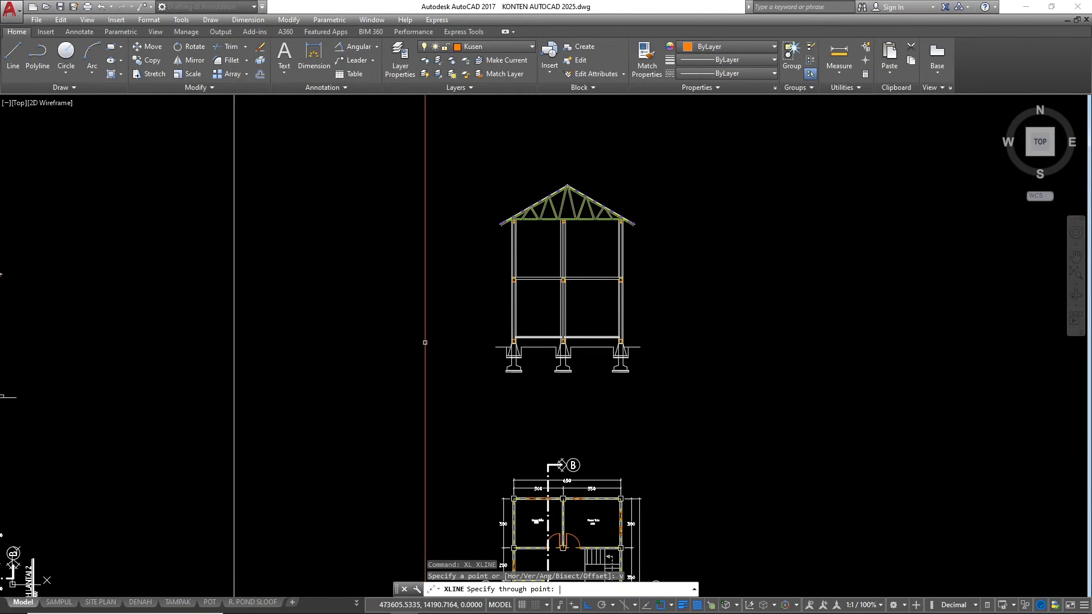
pyautogui.scroll(-5, 483, 187)
pyautogui.scroll(8, 488, 313)
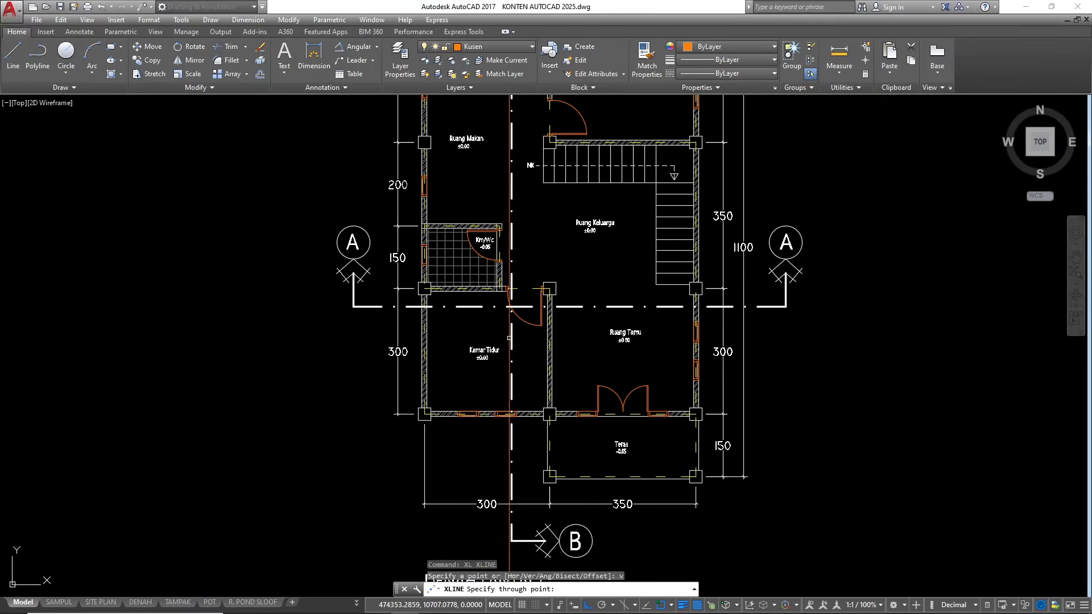
pyautogui.scroll(2, 503, 315)
pyautogui.scroll(-6, 455, 302)
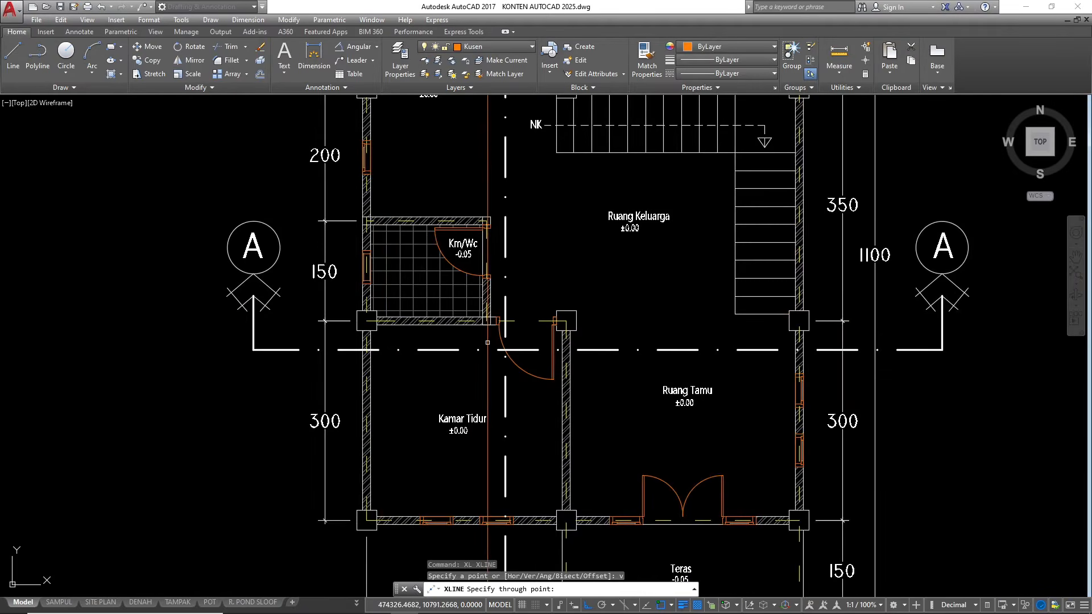
pyautogui.scroll(6, 462, 307)
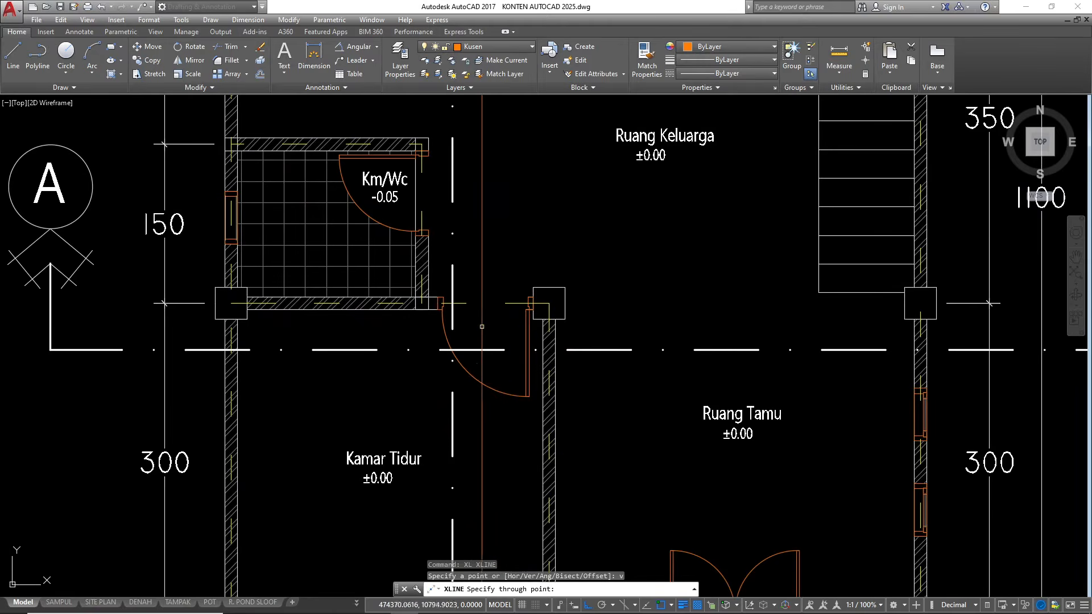
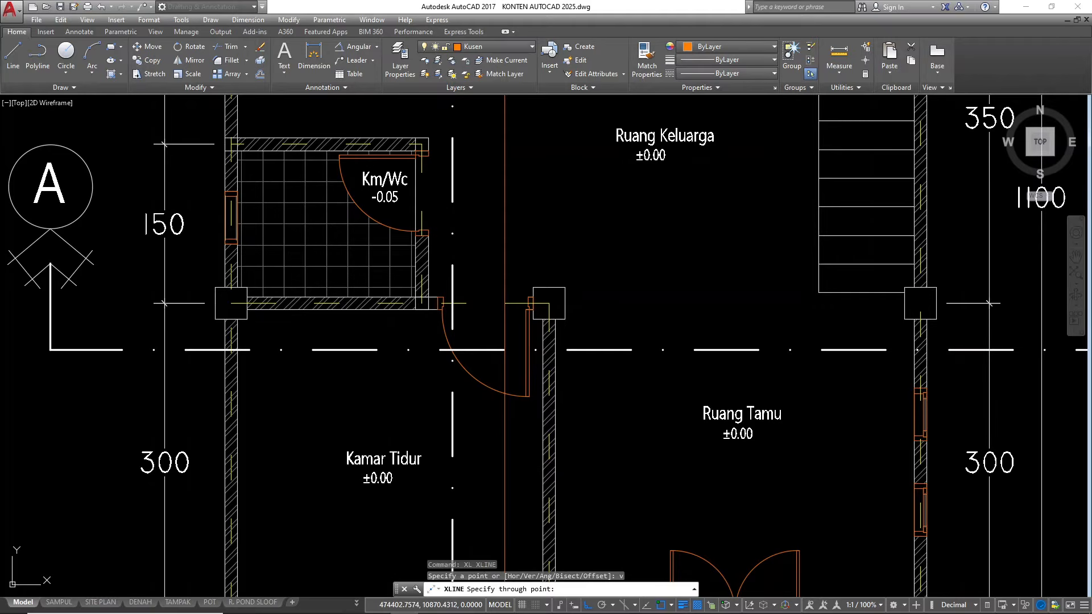
# Draw vertical construction lines through both edges of each frame post of the Kamar Tidur door in the floor plan
pyautogui.press('Escape')
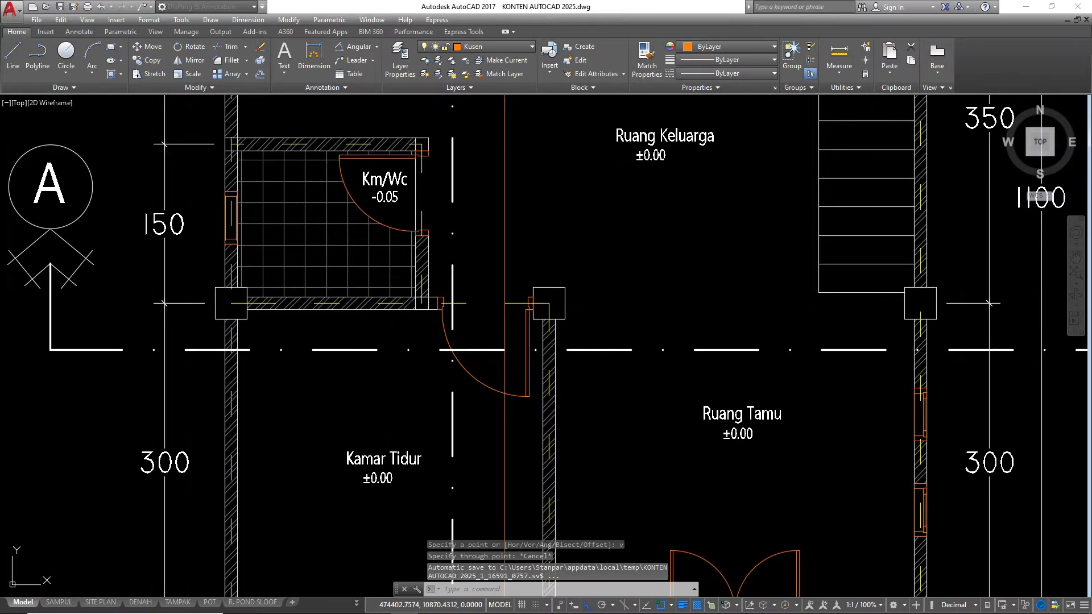
pyautogui.write('xl')
pyautogui.press('Return')
pyautogui.write('v')
pyautogui.press('Return')
pyautogui.scroll(6, 438, 307)
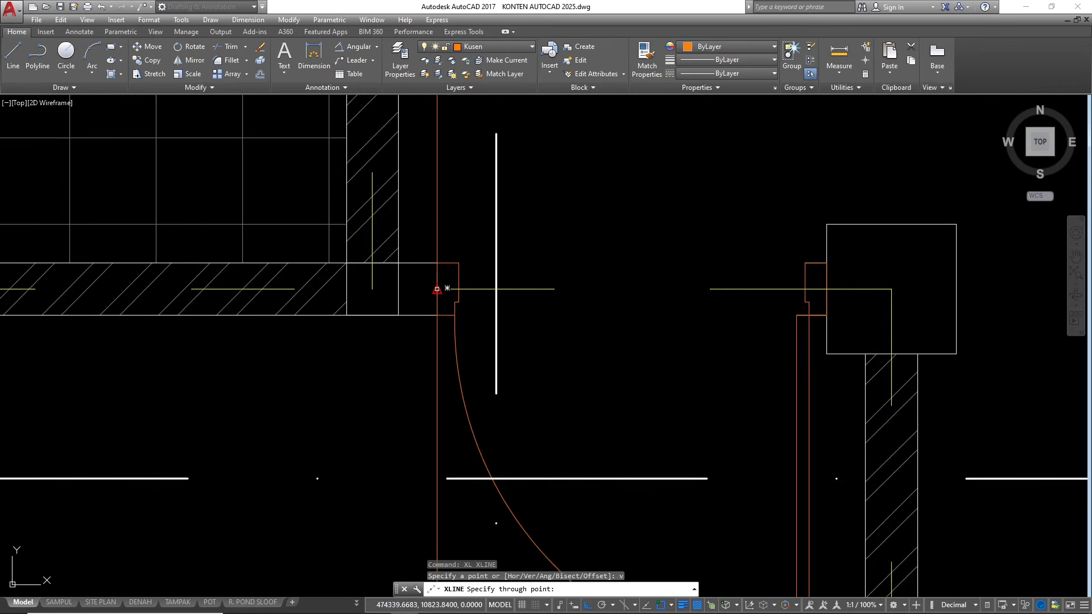
pyautogui.click(446, 288)
pyautogui.click(447, 288)
pyautogui.scroll(-3, 511, 289)
pyautogui.scroll(5, 579, 328)
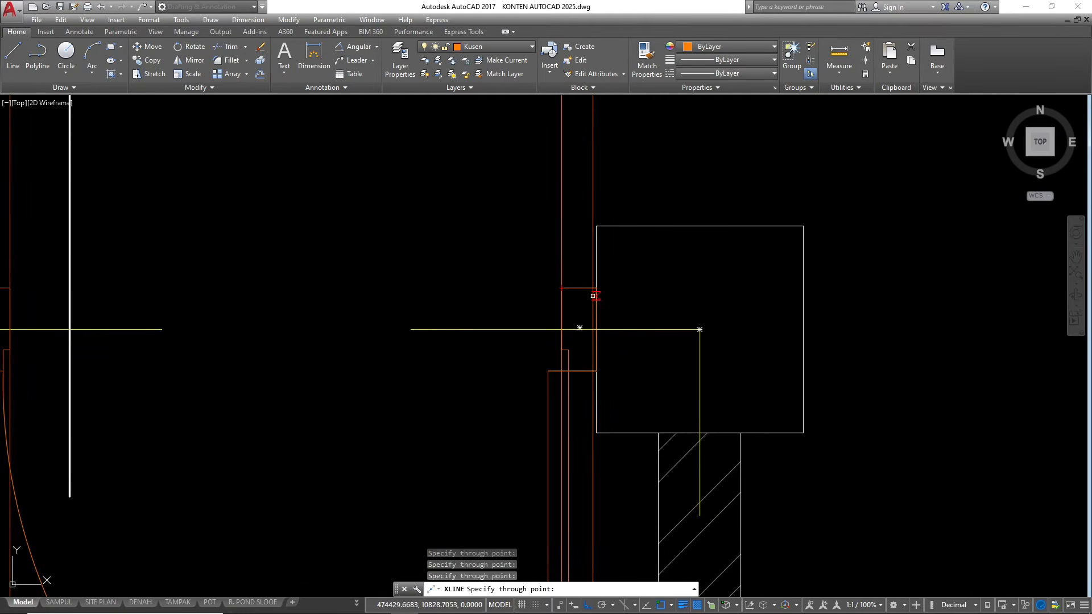
pyautogui.scroll(-5, 579, 328)
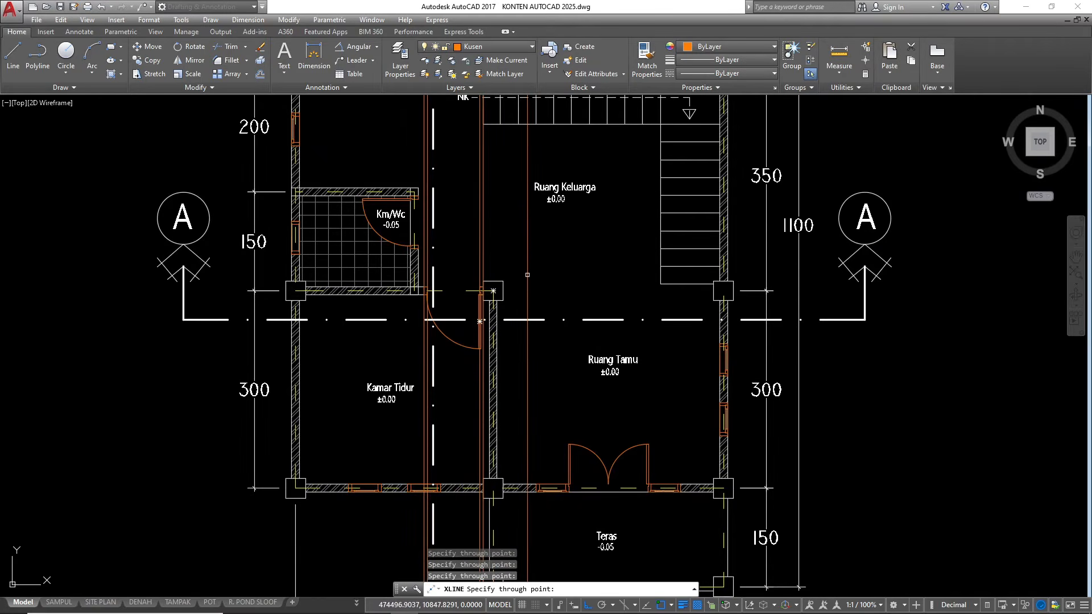
pyautogui.scroll(-3, 537, 267)
pyautogui.scroll(-2, 532, 256)
pyautogui.scroll(3, 530, 247)
pyautogui.scroll(2, 543, 244)
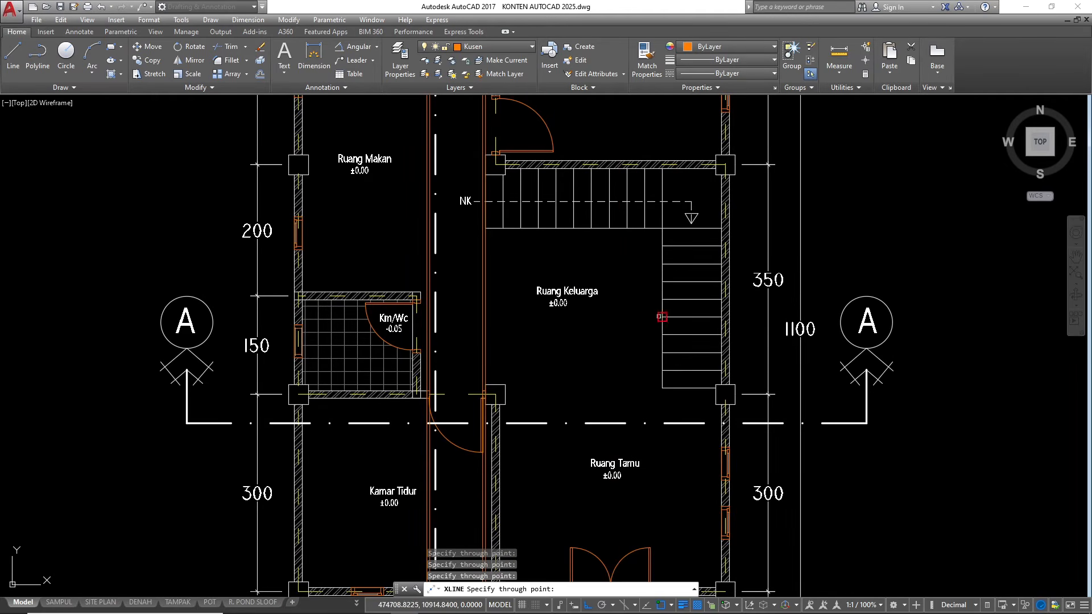
pyautogui.scroll(-6, 652, 328)
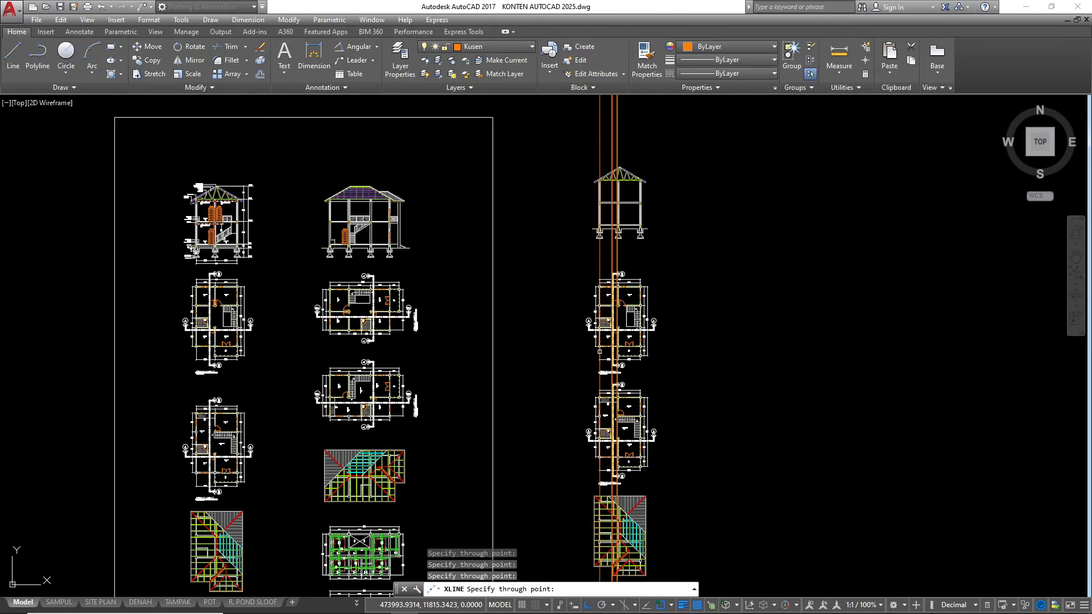
pyautogui.scroll(3, 613, 329)
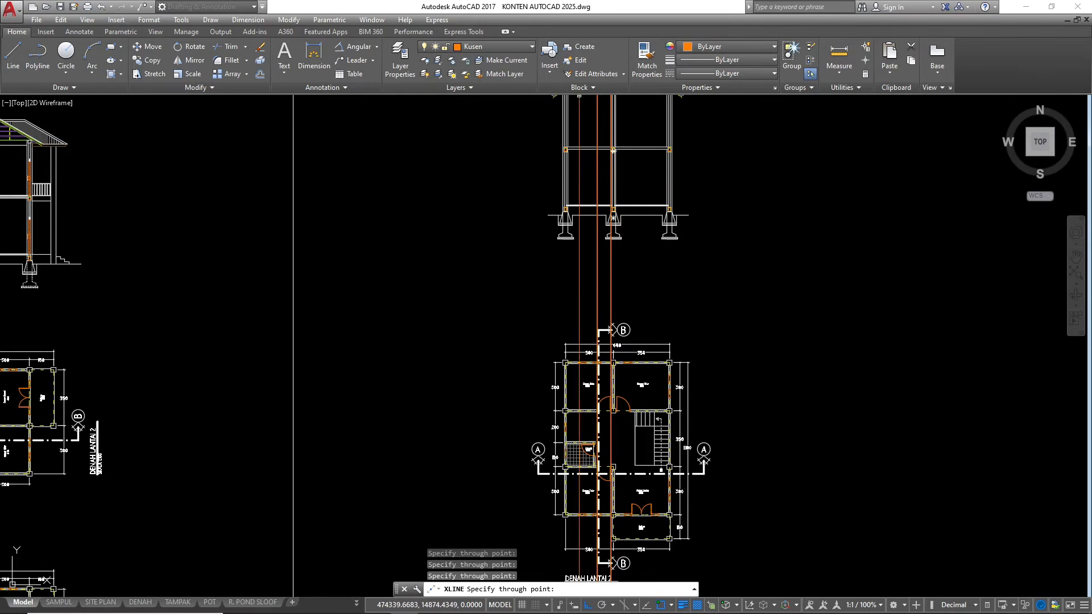
pyautogui.scroll(2, 585, 135)
pyautogui.scroll(4, 613, 207)
pyautogui.press('Escape')
pyautogui.press('Escape')
pyautogui.press('Escape')
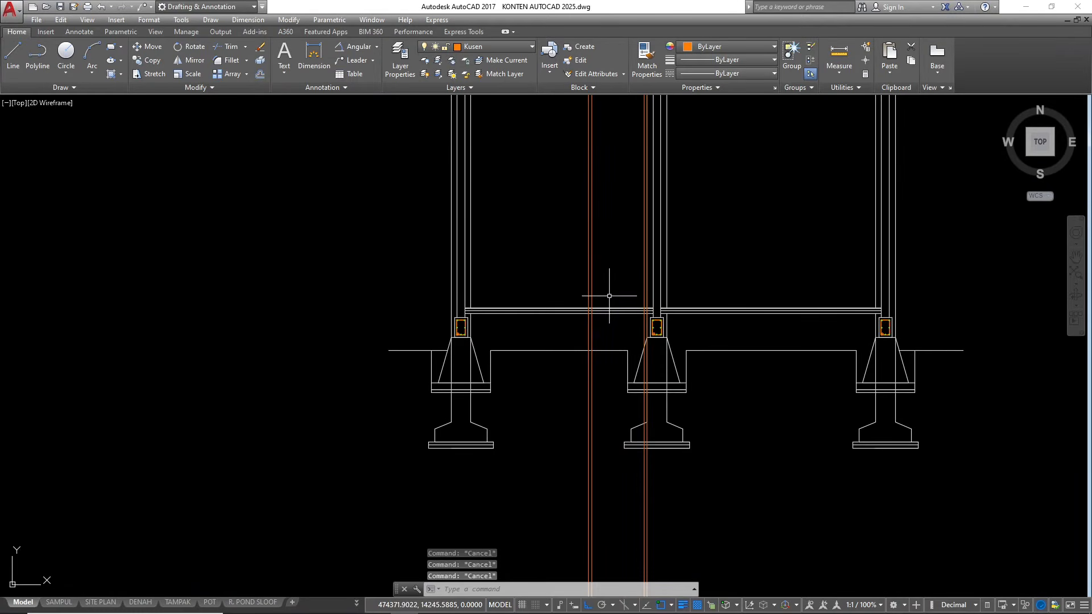
# Offset the upper ground-floor line of the narrower bay in the section upward by 210
pyautogui.scroll(5, 603, 304)
pyautogui.click(591, 298)
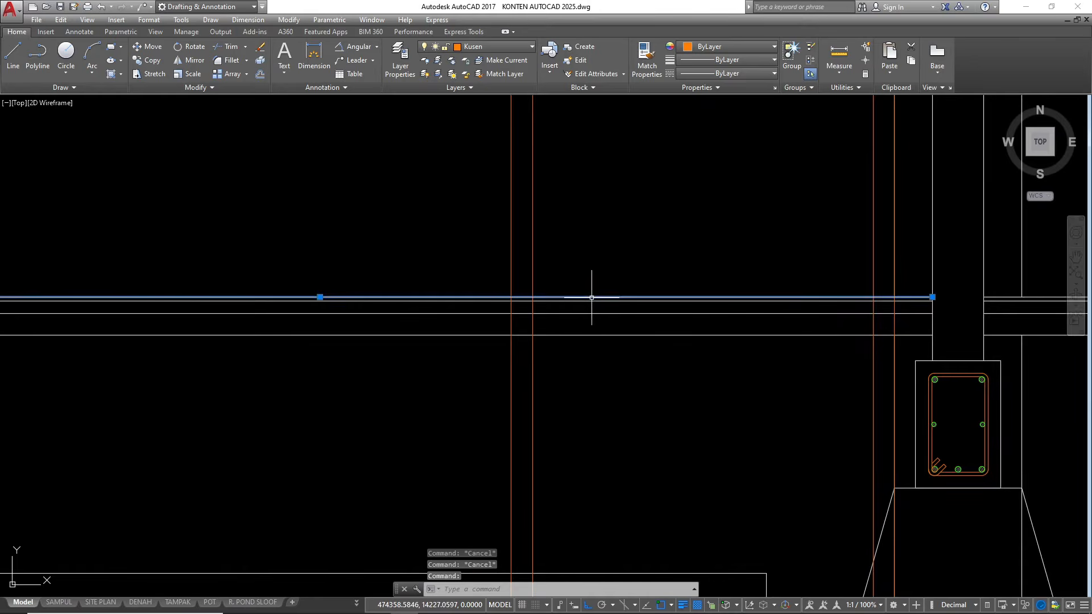
pyautogui.write('o')
pyautogui.press('Return')
pyautogui.write('21')
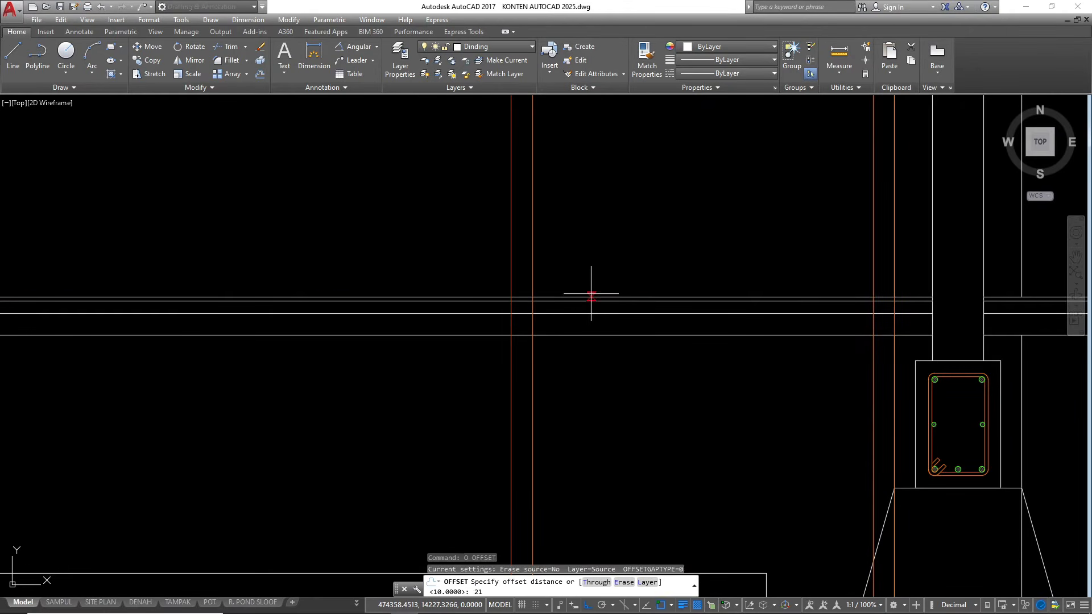
pyautogui.write('0')
pyautogui.press('Return')
pyautogui.click(592, 298)
pyautogui.click(577, 250)
pyautogui.scroll(-6, 573, 367)
pyautogui.press('Escape')
pyautogui.press('Escape')
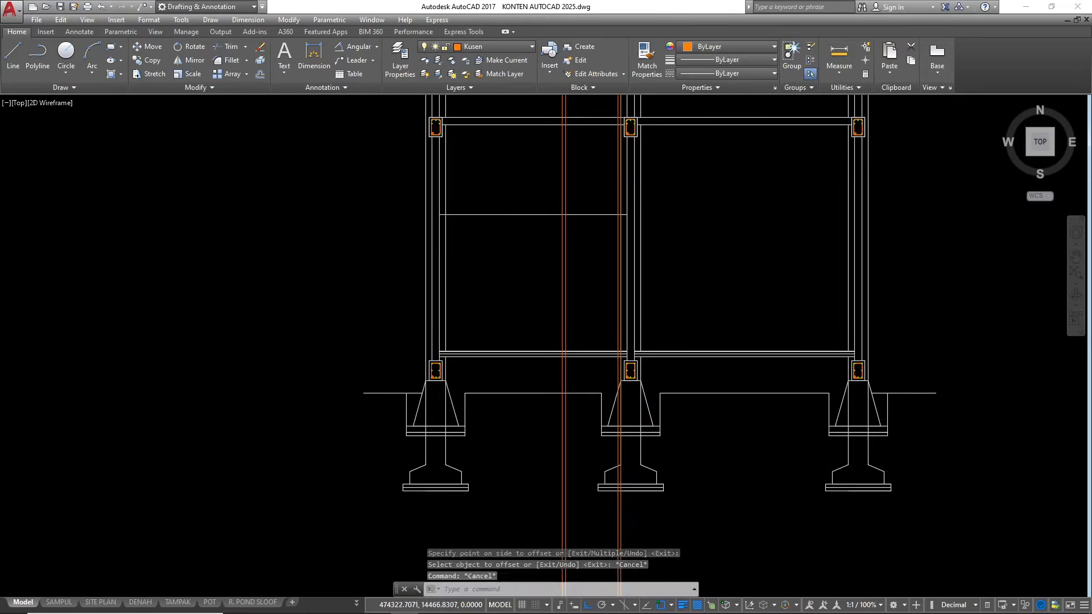
# Offset the new door head line downward by 5 to give the head its thickness
pyautogui.scroll(3, 552, 207)
pyautogui.click(535, 292)
pyautogui.click(517, 200)
pyautogui.write('o')
pyautogui.press('Return')
pyautogui.write('5')
pyautogui.press('Return')
pyautogui.click(517, 308)
pyautogui.press('Escape')
pyautogui.press('Escape')
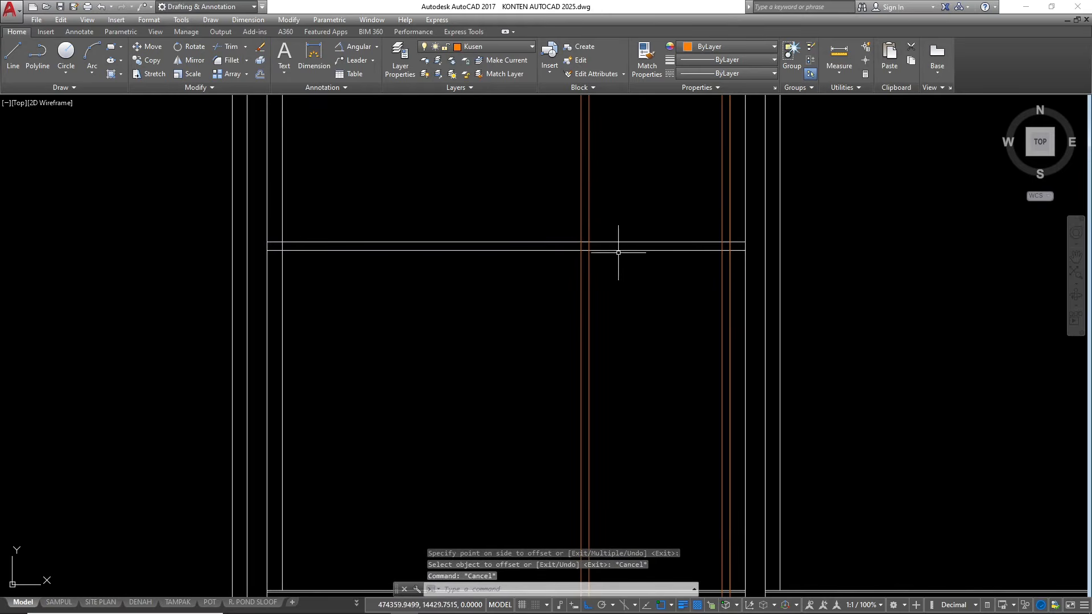
# Trim the post lines above the door head and the head lines beyond the outer posts, and erase the leftover pieces
pyautogui.write('tr')
pyautogui.press('Return')
pyautogui.press('Return')
pyautogui.scroll(2, 613, 239)
pyautogui.click(611, 222)
pyautogui.click(552, 194)
pyautogui.click(512, 243)
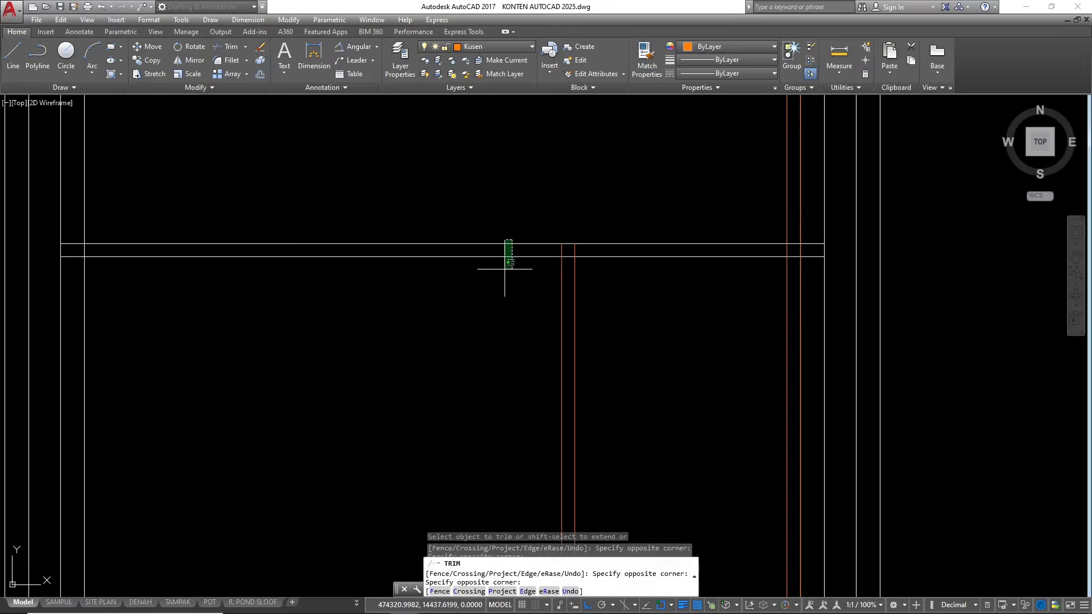
pyautogui.scroll(2, 763, 279)
pyautogui.click(828, 190)
pyautogui.click(786, 170)
pyautogui.scroll(-8, 682, 210)
pyautogui.press('Escape')
pyautogui.click(498, 201)
pyautogui.click(585, 233)
pyautogui.write('e')
pyautogui.press('Return')
# Trim the door post lines below the ground floor using the top floor line as the cutting edge
pyautogui.scroll(4, 696, 370)
pyautogui.write('tr')
pyautogui.press('Return')
pyautogui.scroll(2, 677, 330)
pyautogui.click(653, 300)
pyautogui.press('Return')
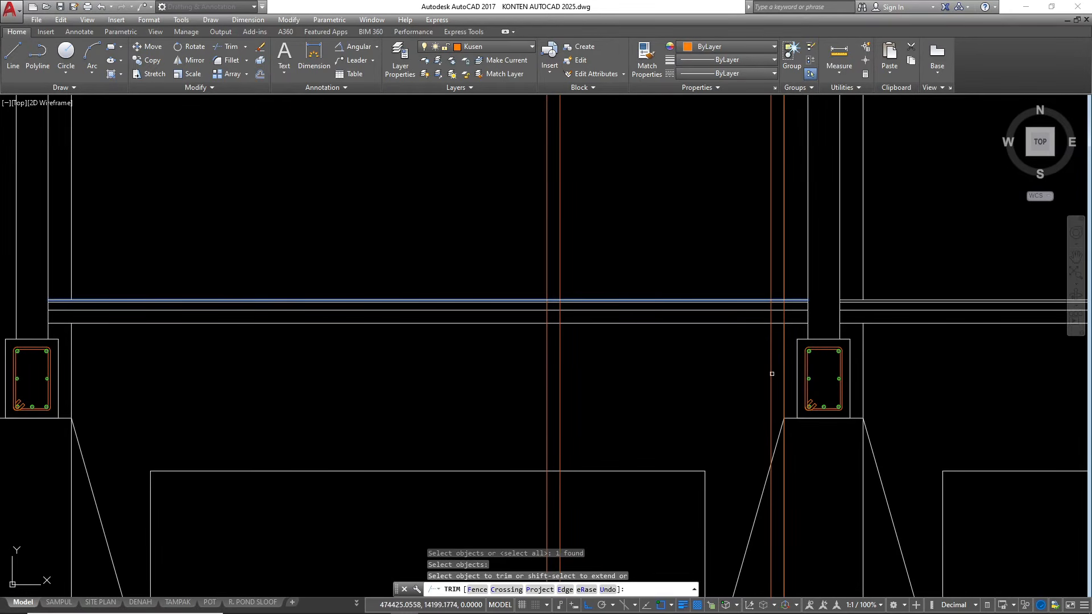
pyautogui.click(790, 388)
pyautogui.click(555, 361)
pyautogui.scroll(-6, 591, 307)
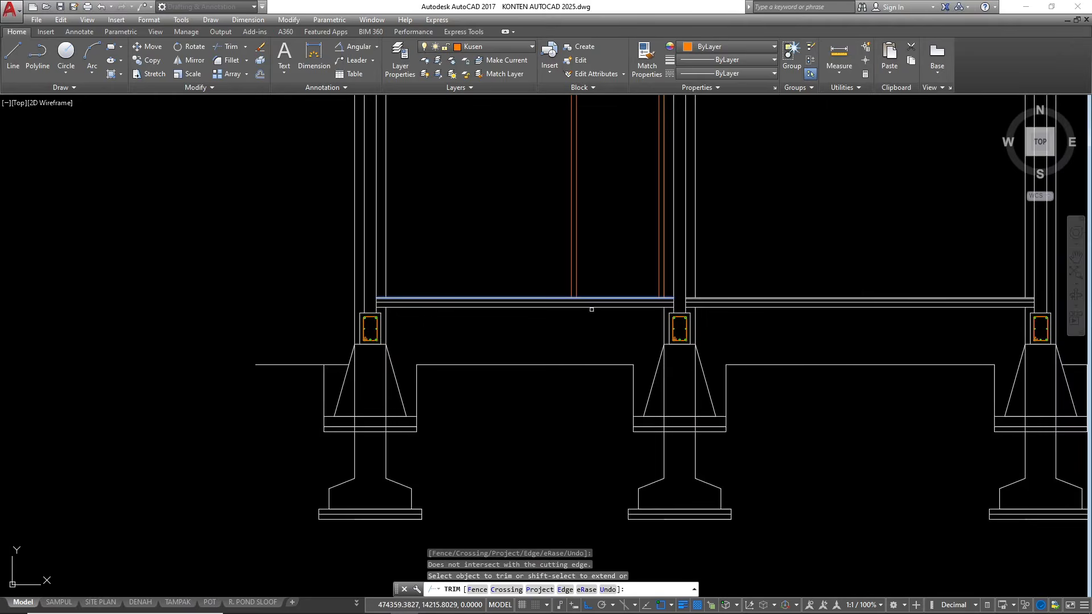
pyautogui.scroll(2, 613, 234)
pyautogui.press('Escape')
pyautogui.press('Escape')
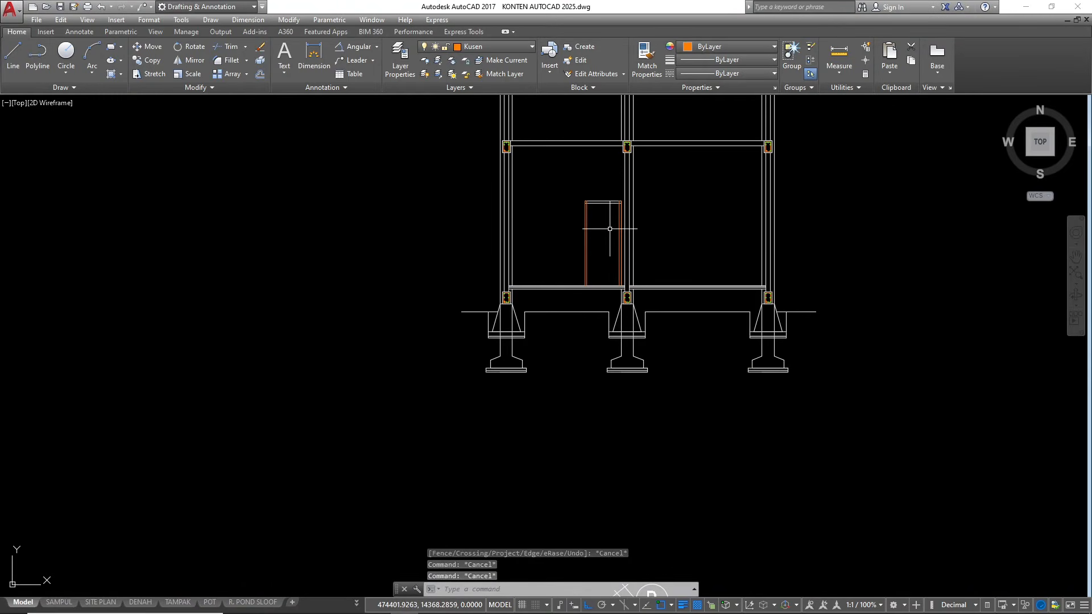
pyautogui.scroll(2, 604, 207)
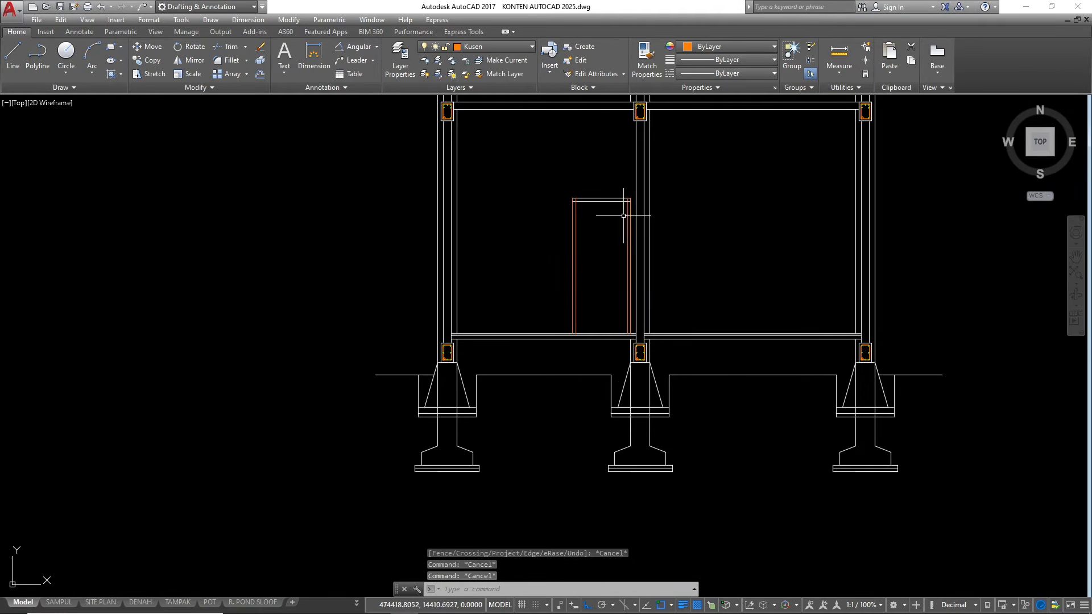
pyautogui.scroll(-2, 556, 243)
pyautogui.moveTo(566, 259)
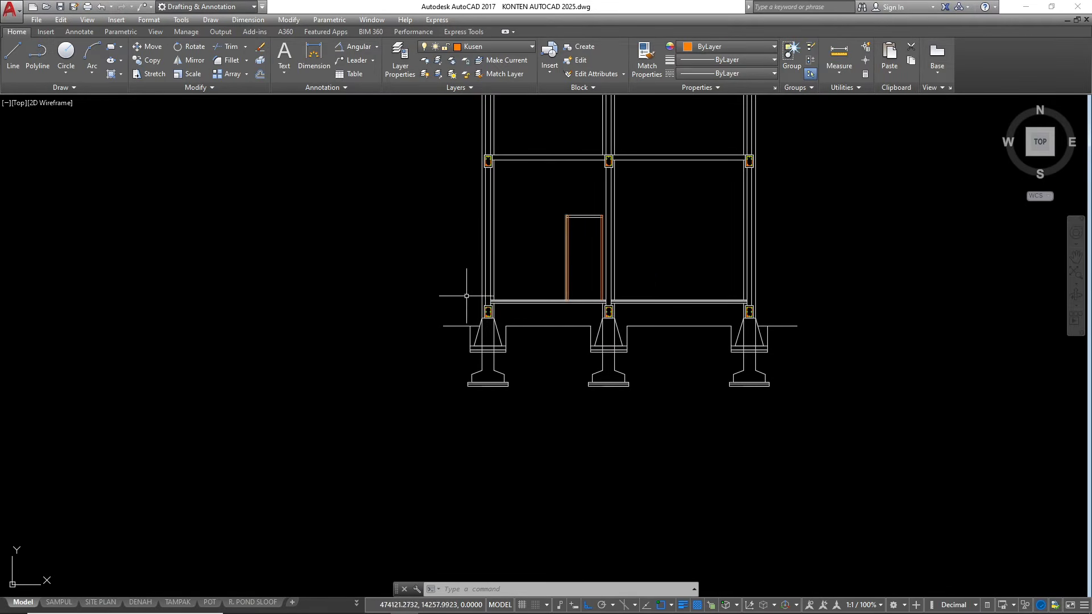
pyautogui.scroll(-2, 461, 329)
pyautogui.scroll(2, 571, 264)
pyautogui.scroll(-2, 682, 241)
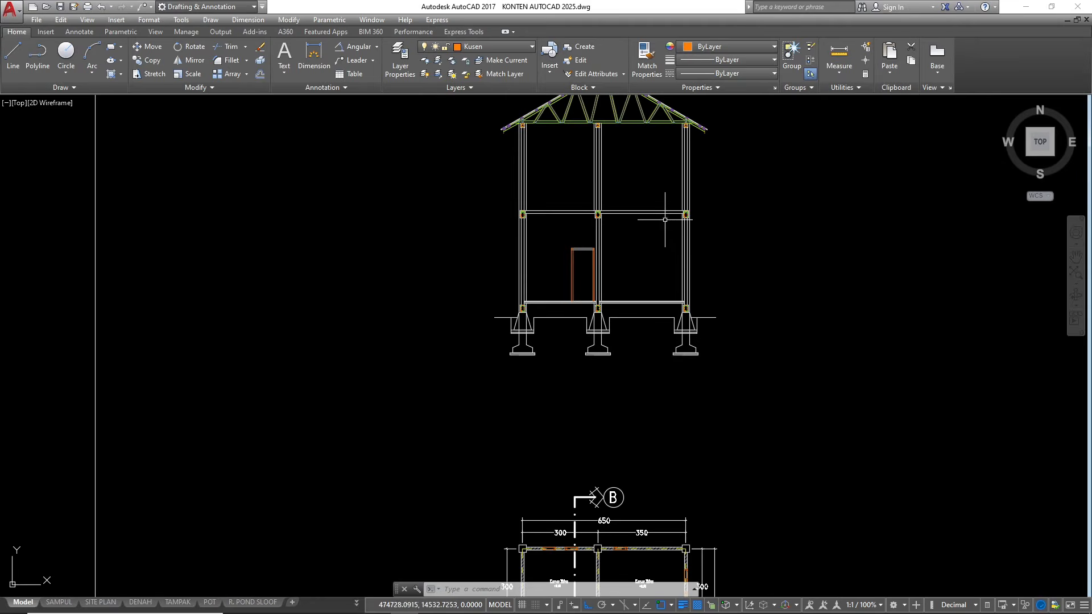
pyautogui.scroll(2, 592, 258)
# Copy the Kamar Tidur door with its vent from the reference section onto the new door frame, matching their lower outer corners
pyautogui.scroll(-8, 578, 272)
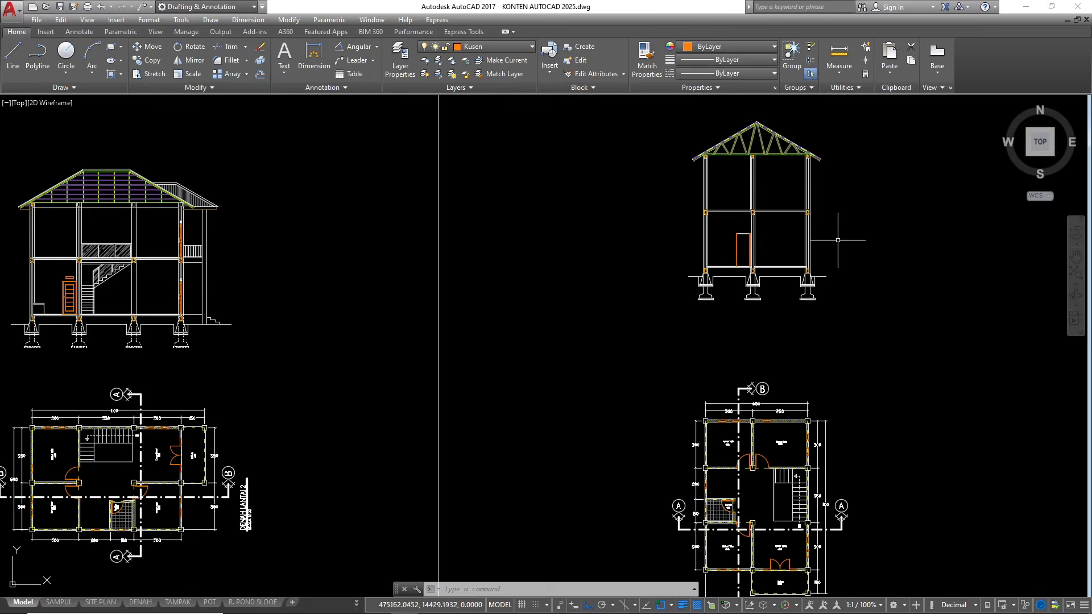
pyautogui.scroll(10, 420, 267)
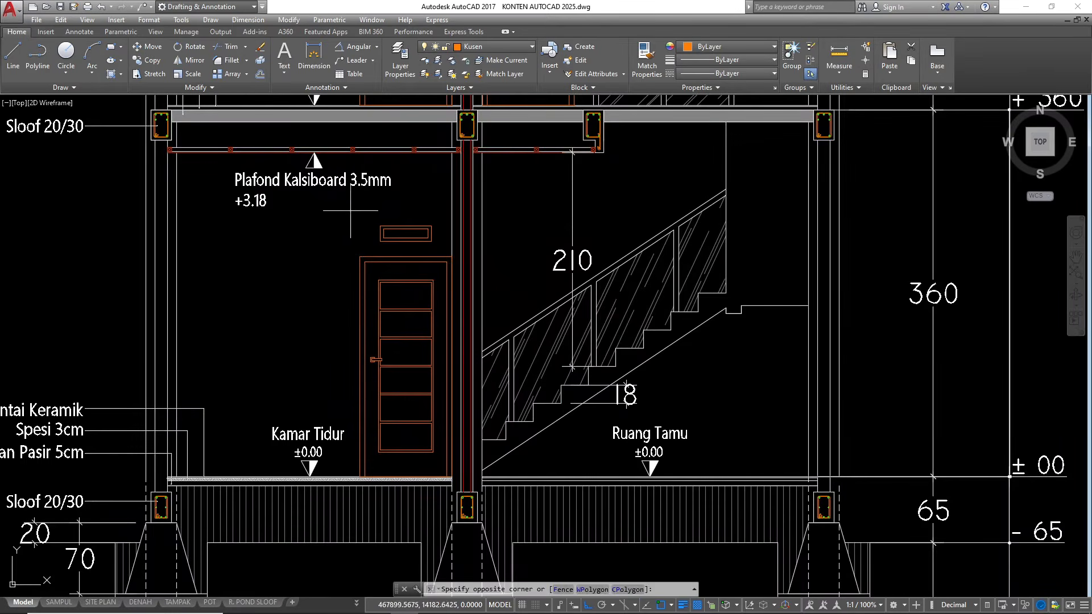
pyautogui.click(351, 210)
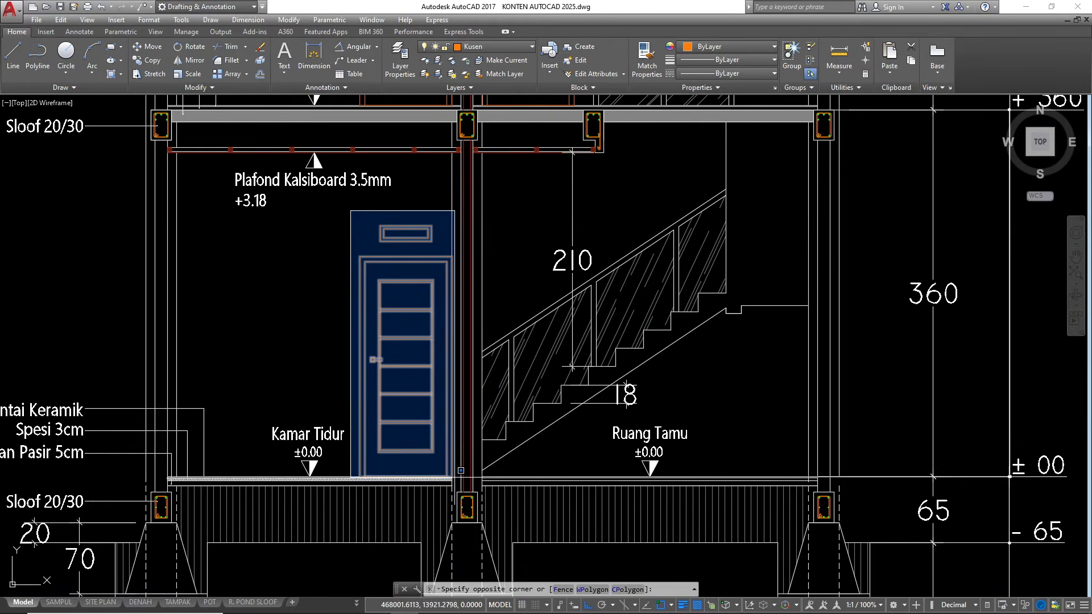
pyautogui.click(461, 470)
pyautogui.write('co')
pyautogui.press('Return')
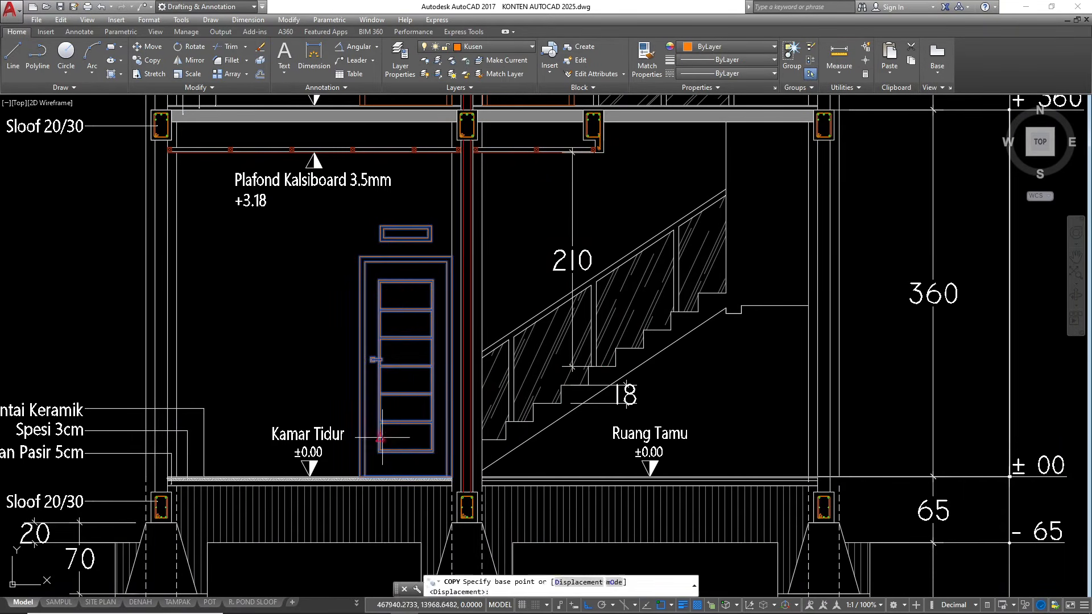
pyautogui.scroll(6, 357, 492)
pyautogui.click(372, 431)
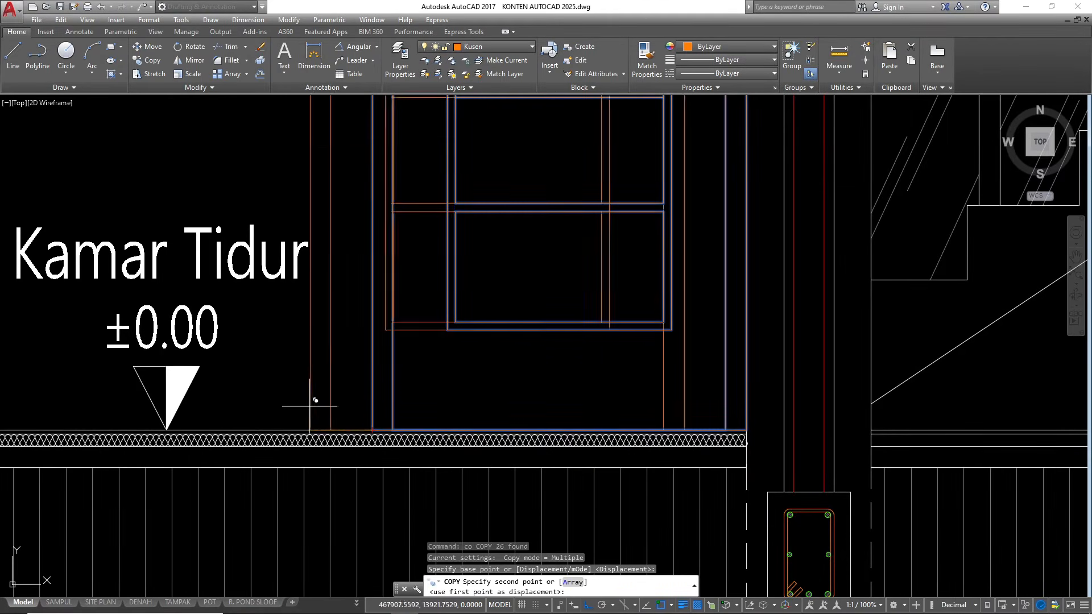
pyautogui.scroll(-10, 309, 397)
pyautogui.scroll(15, 378, 363)
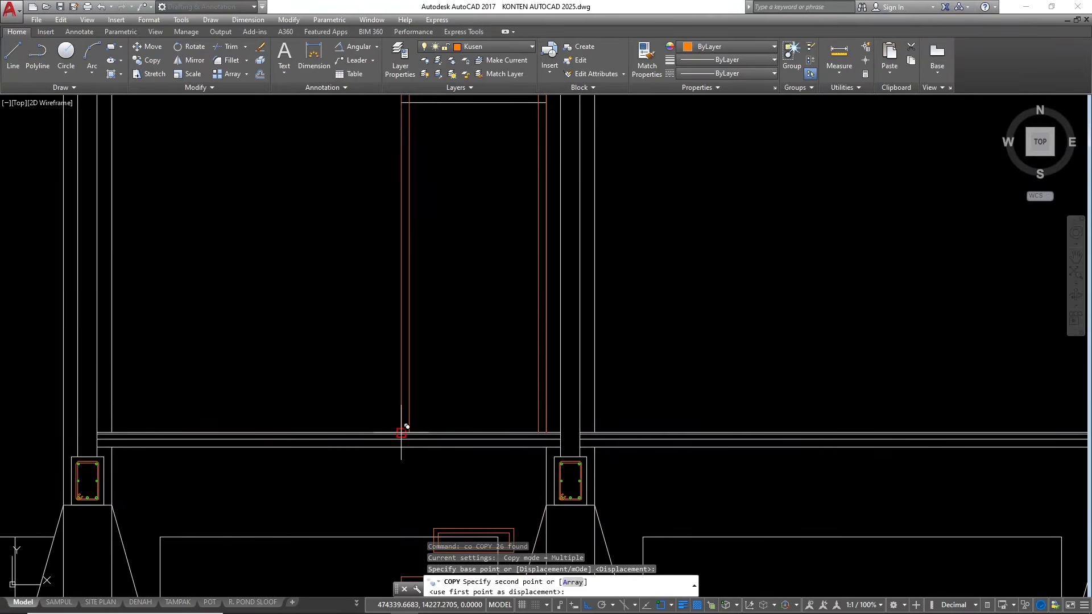
pyautogui.scroll(-5, 386, 435)
pyautogui.press('Escape')
pyautogui.press('Escape')
pyautogui.press('Escape')
# Erase the two offset head lines that overlap the copied door's frame
pyautogui.scroll(8, 414, 297)
pyautogui.scroll(4, 433, 358)
pyautogui.click(407, 320)
pyautogui.click(390, 414)
pyautogui.write('e')
pyautogui.press('Return')
pyautogui.scroll(-8, 500, 302)
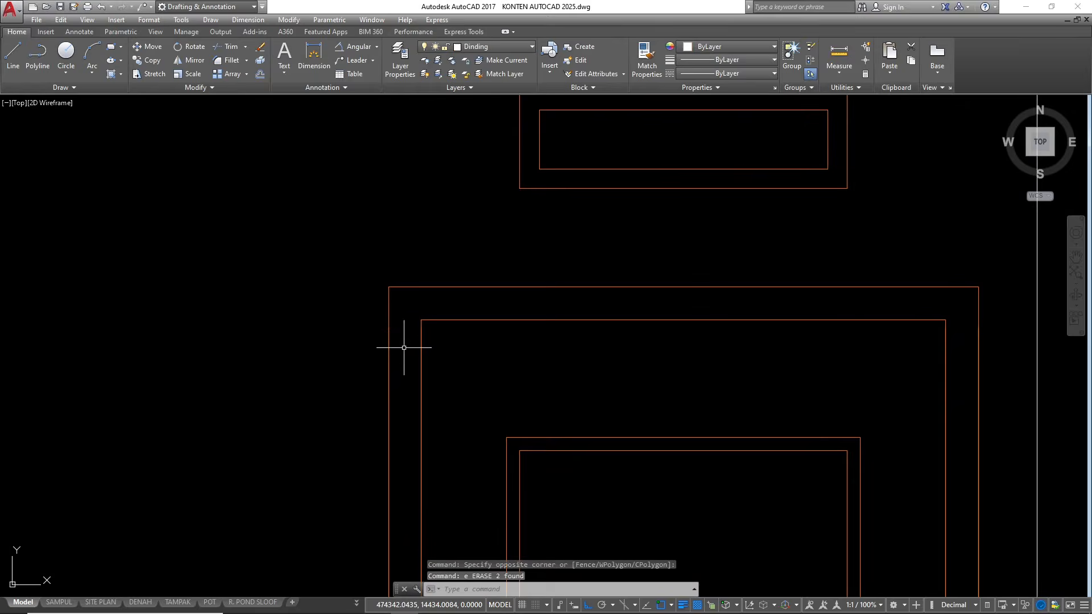
# Draw vertical construction lines through the riser lines of the horizontal stair flight in the DENAH LANTAI 1 plan, reaching into the section
pyautogui.scroll(3, 500, 302)
pyautogui.scroll(-5, 443, 302)
pyautogui.scroll(2, 511, 307)
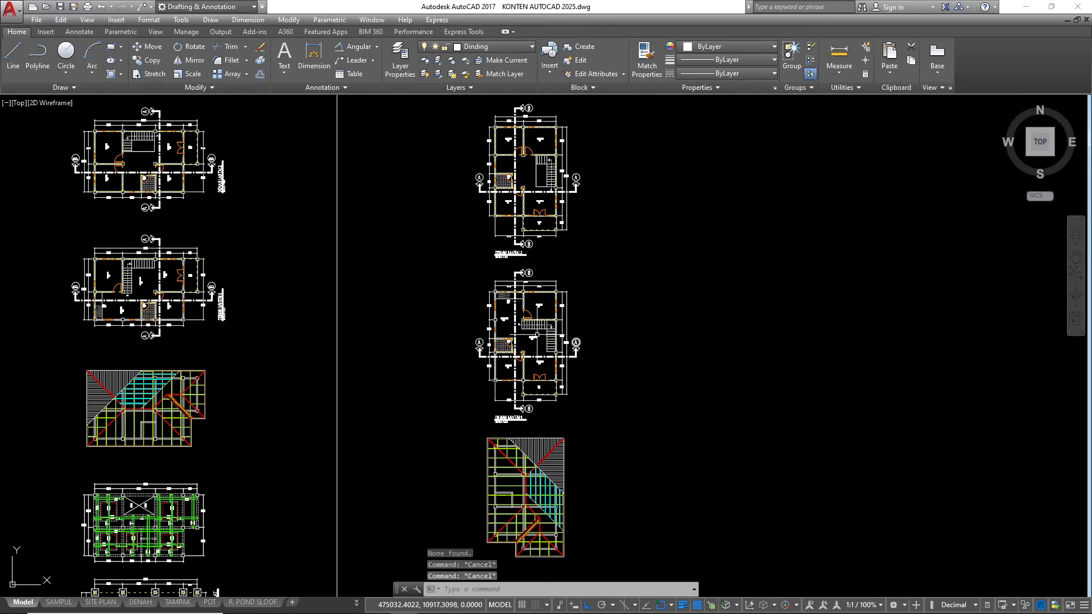
pyautogui.scroll(4, 499, 324)
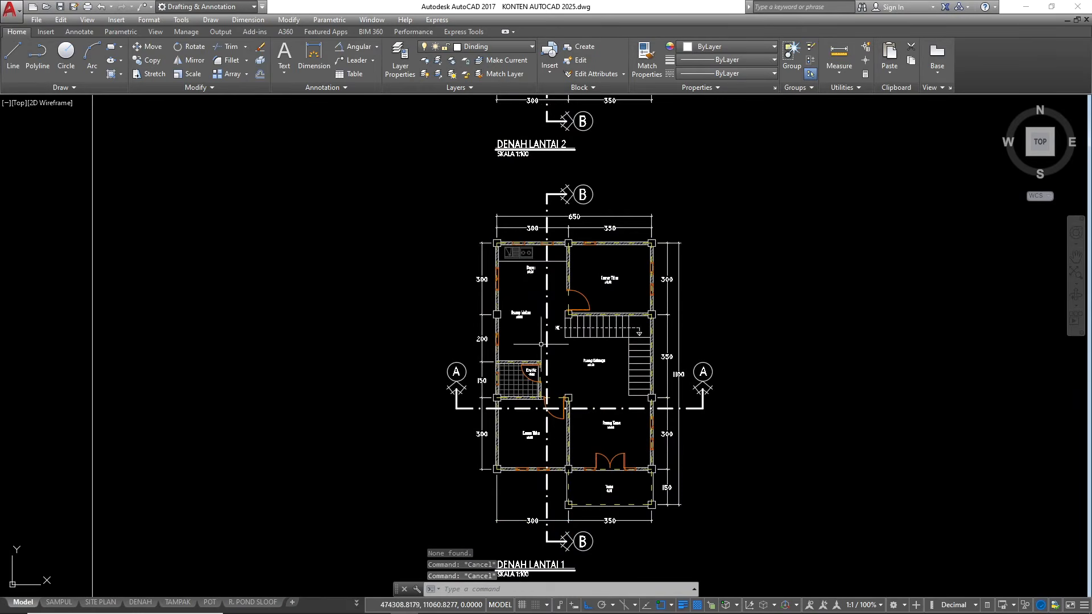
pyautogui.write('xl')
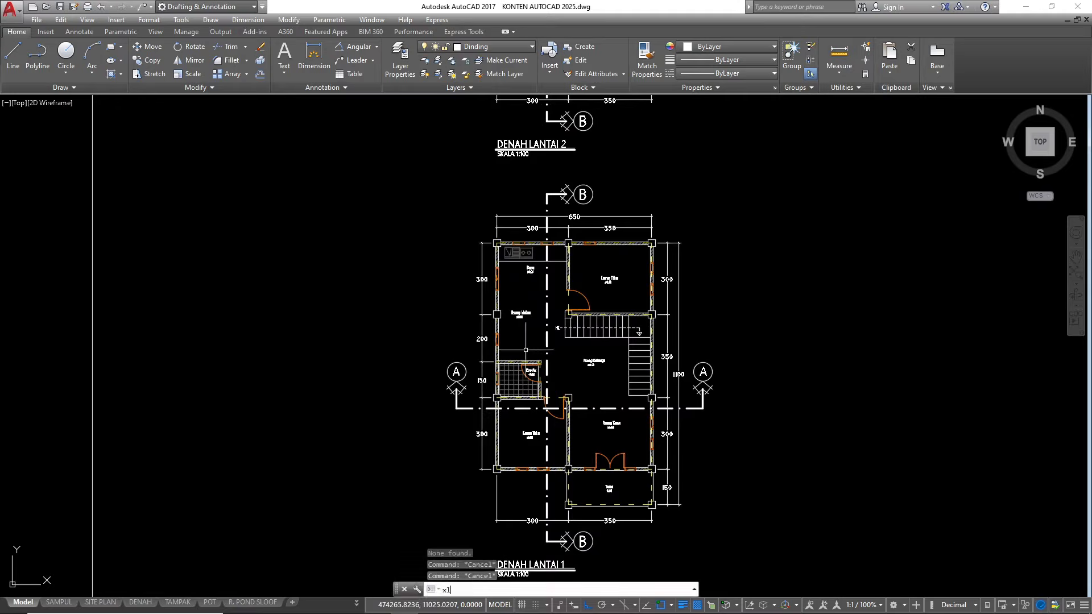
pyautogui.press('Return')
pyautogui.write('v')
pyautogui.press('Return')
pyautogui.scroll(6, 517, 317)
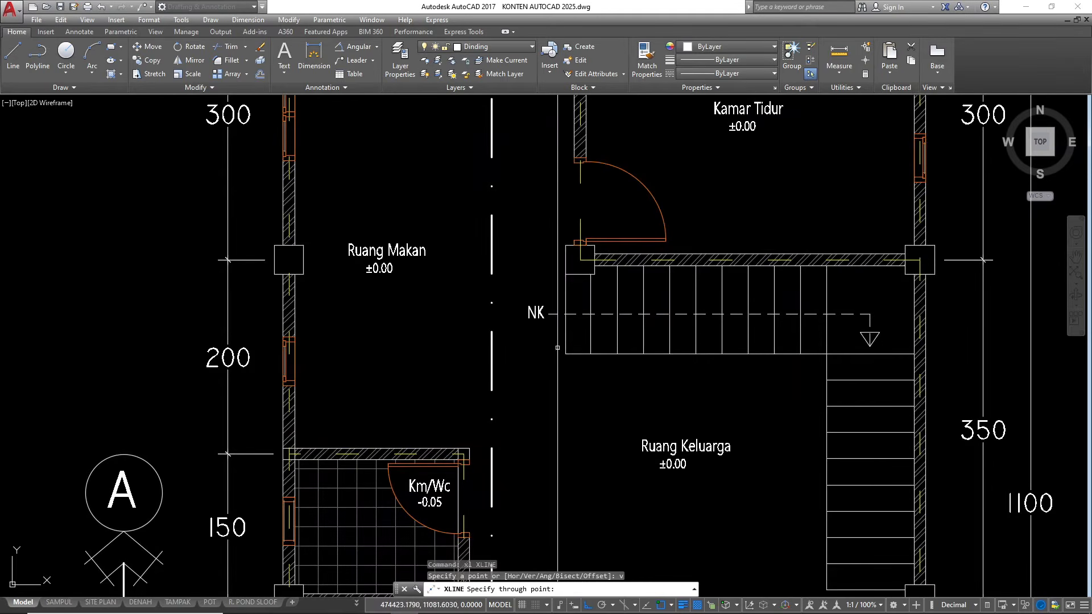
pyautogui.click(566, 335)
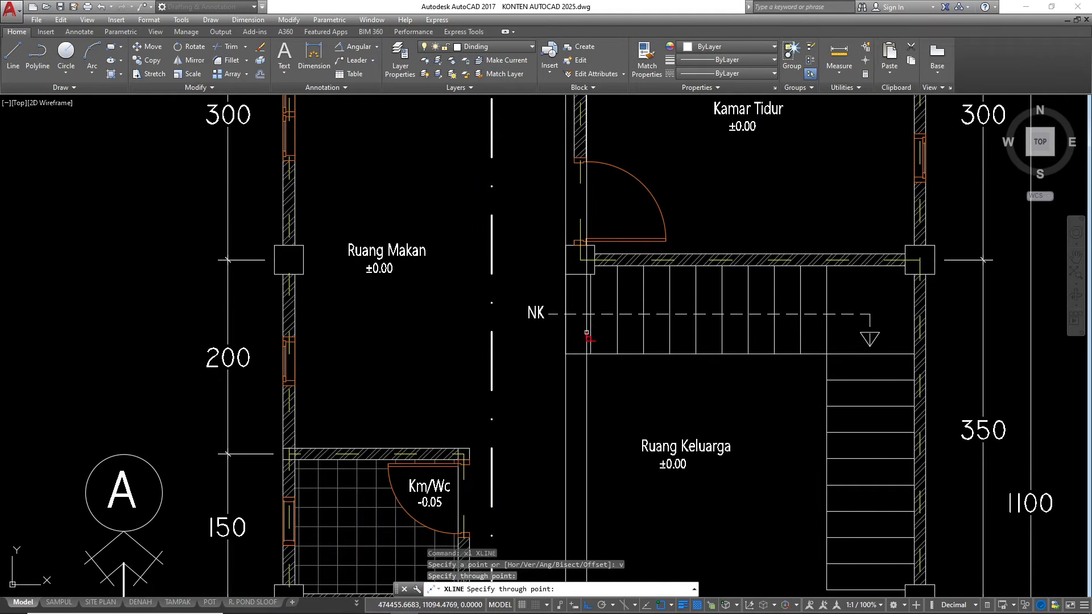
pyautogui.click(591, 331)
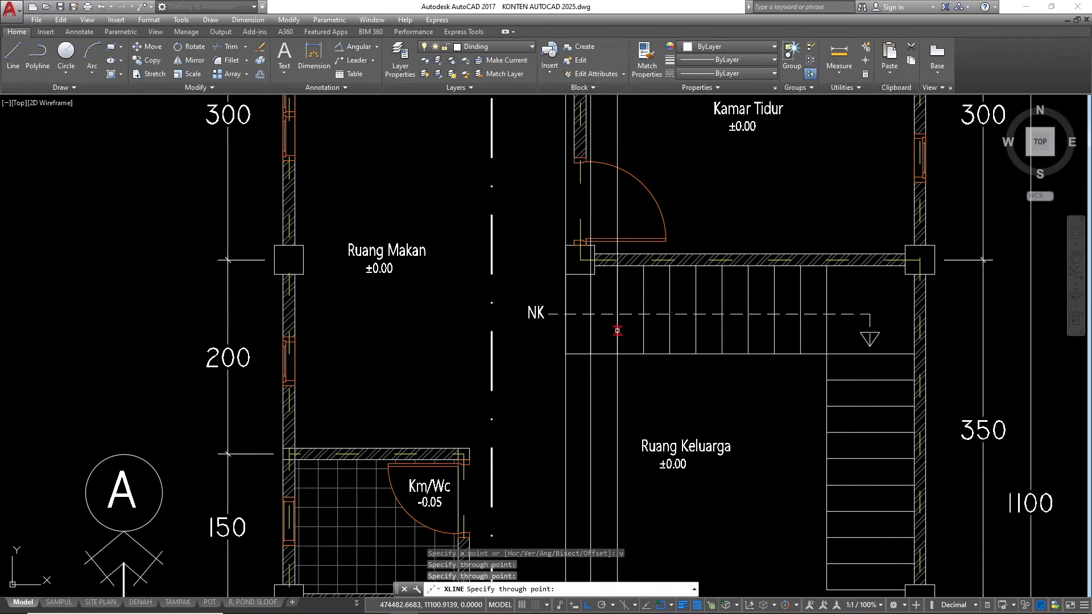
pyautogui.click(643, 330)
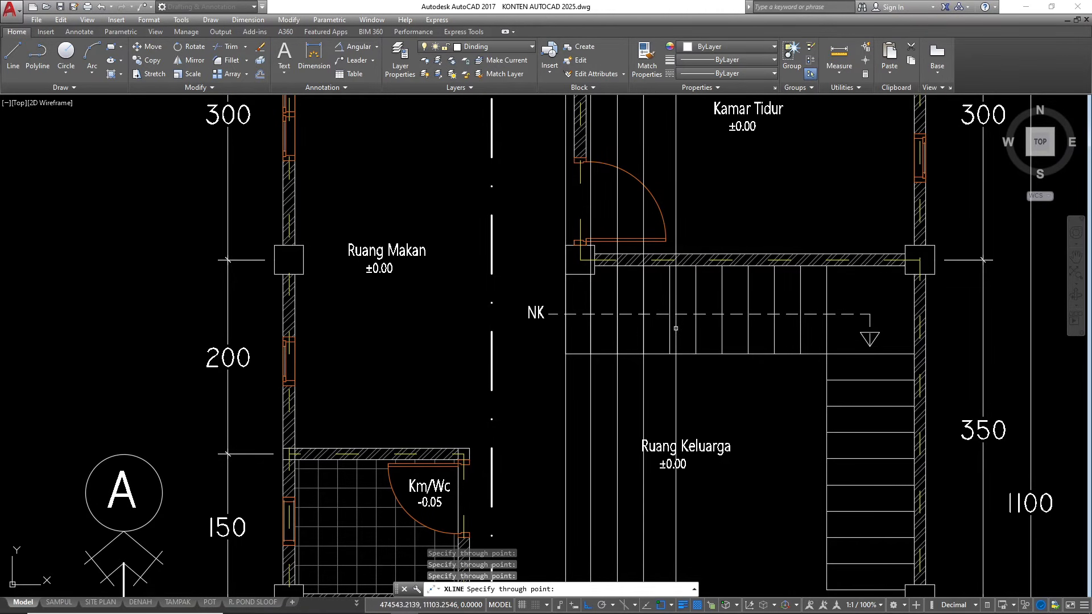
pyautogui.click(669, 330)
pyautogui.click(695, 330)
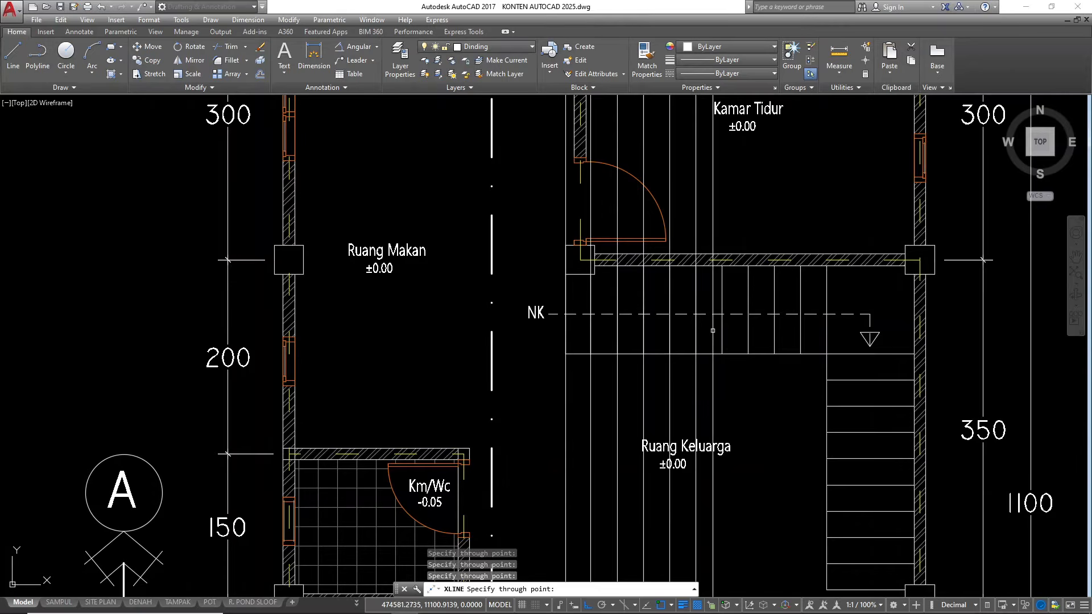
pyautogui.click(747, 330)
pyautogui.click(774, 330)
pyautogui.scroll(-4, 455, 284)
pyautogui.scroll(4, 611, 308)
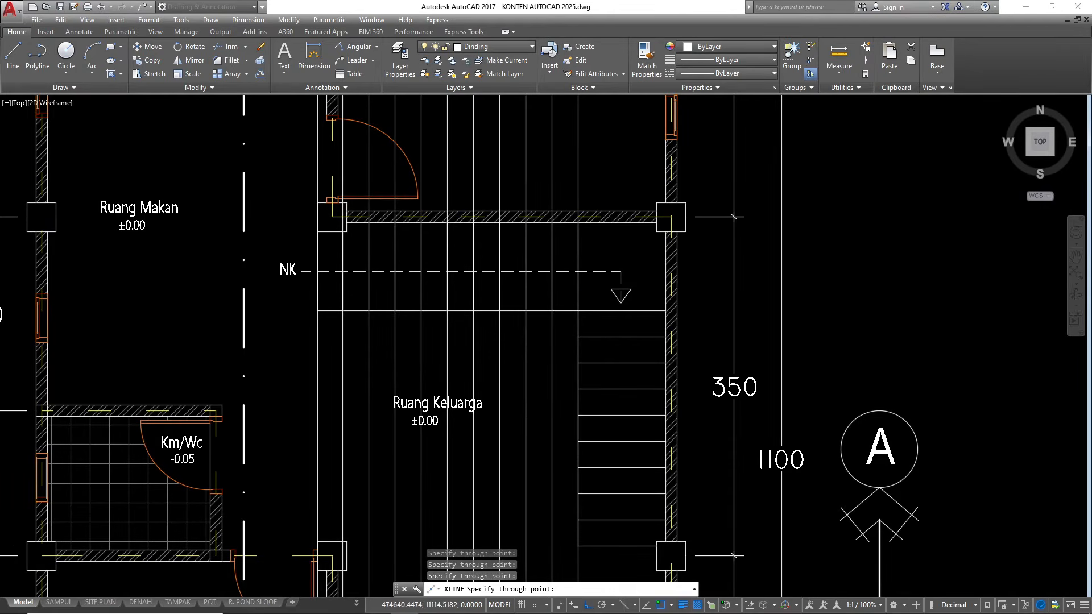
pyautogui.scroll(-5, 525, 267)
pyautogui.scroll(-6, 576, 443)
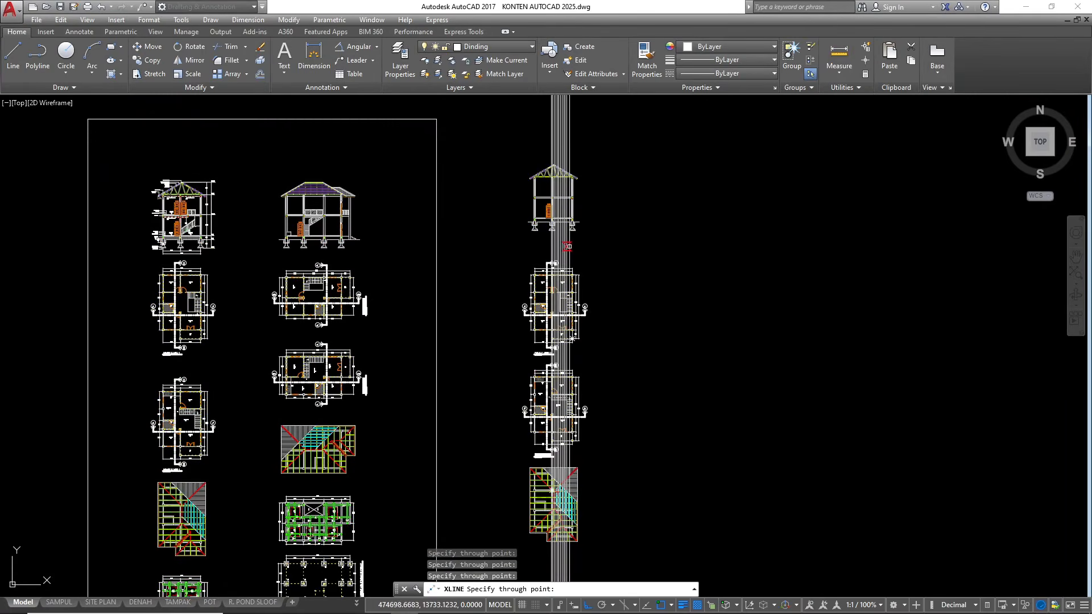
# Examine the projected riser lines in section A–A against the stair flight in the floor plan below
pyautogui.scroll(4, 570, 248)
pyautogui.press('Escape')
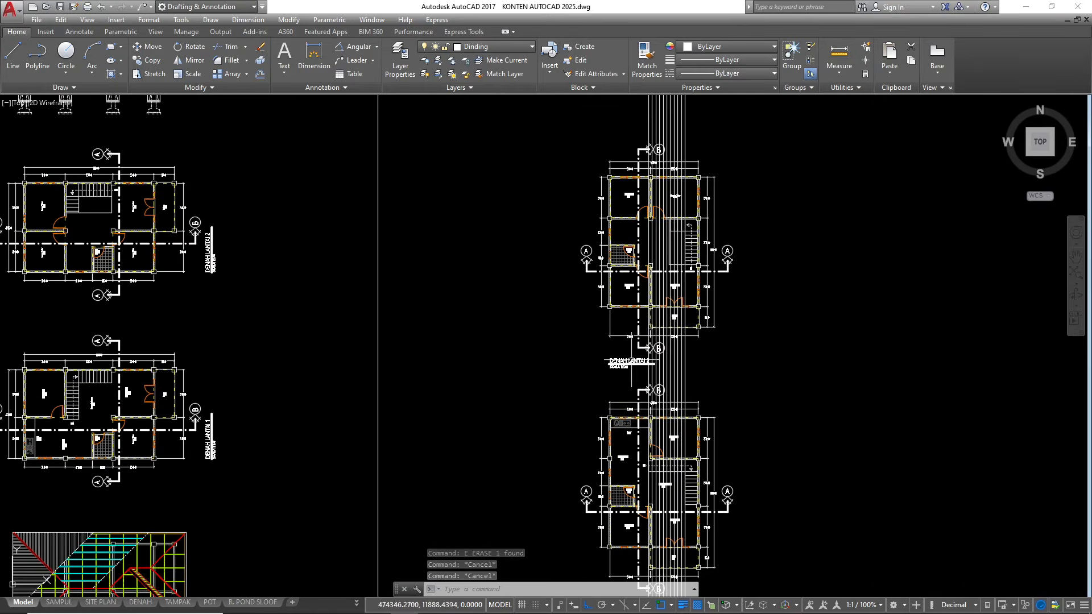
pyautogui.scroll(-3, 617, 443)
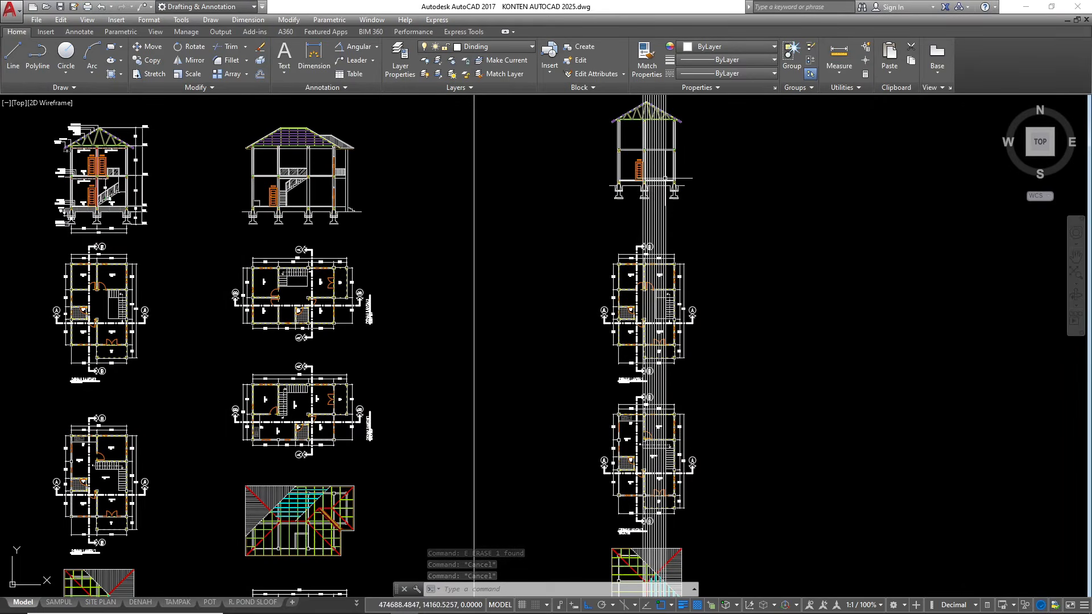
pyautogui.scroll(4, 644, 190)
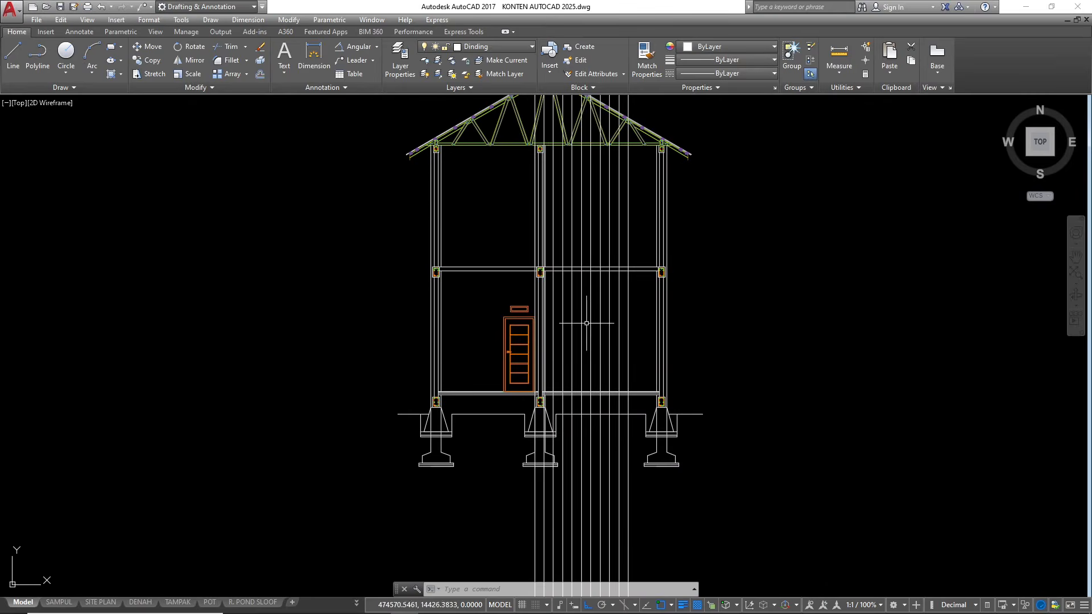
pyautogui.scroll(2, 583, 323)
pyautogui.scroll(2, 648, 239)
pyautogui.scroll(-2, 653, 225)
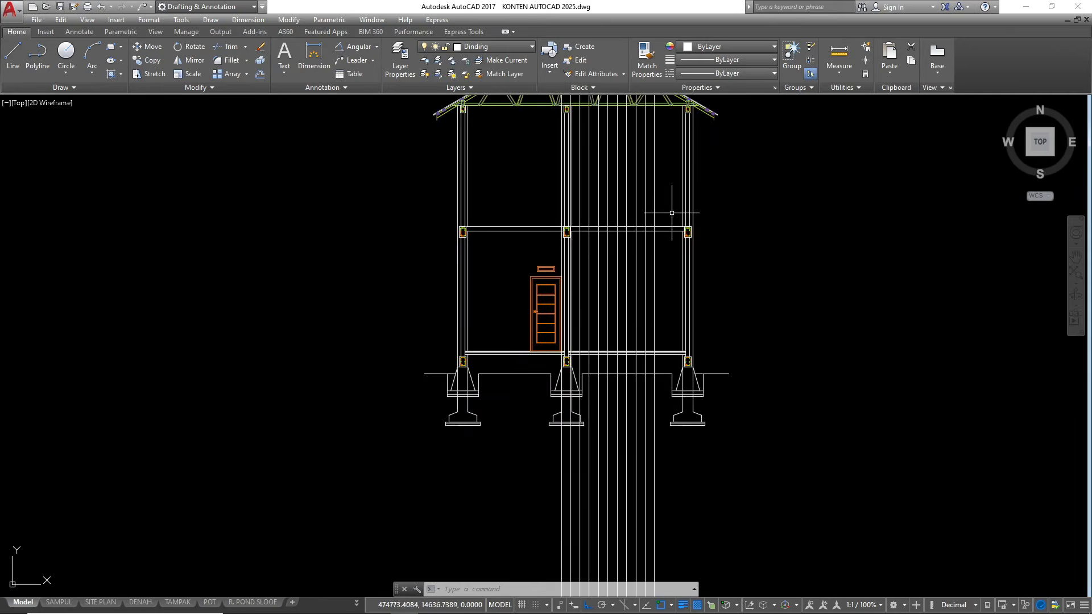
pyautogui.scroll(4, 667, 233)
pyautogui.click(667, 219)
pyautogui.click(659, 197)
pyautogui.press('Escape')
pyautogui.press('Escape')
pyautogui.scroll(-8, 663, 195)
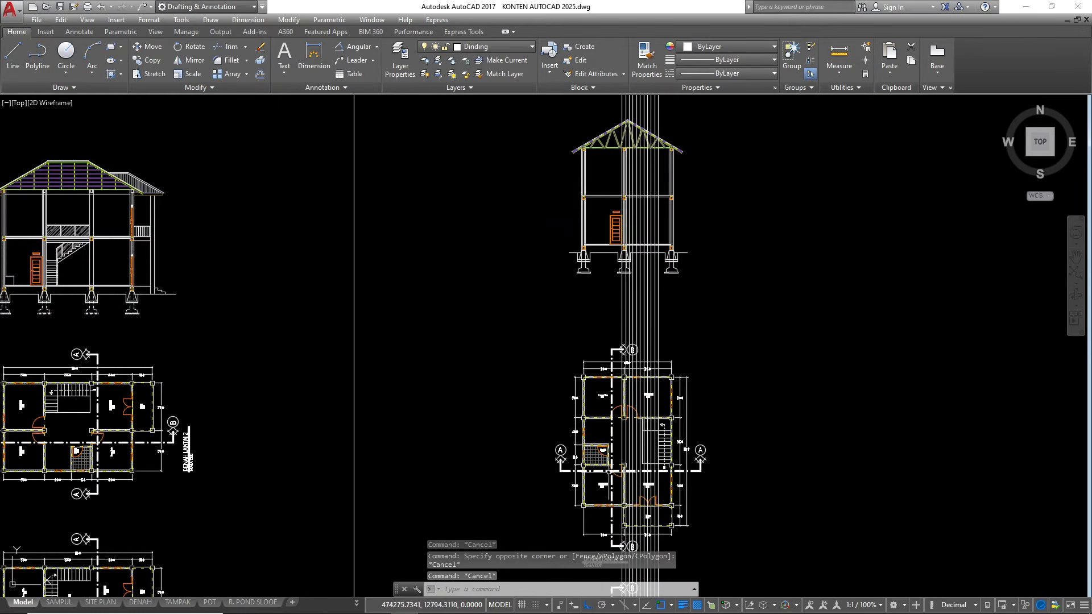
pyautogui.scroll(8, 606, 501)
pyautogui.scroll(-8, 612, 421)
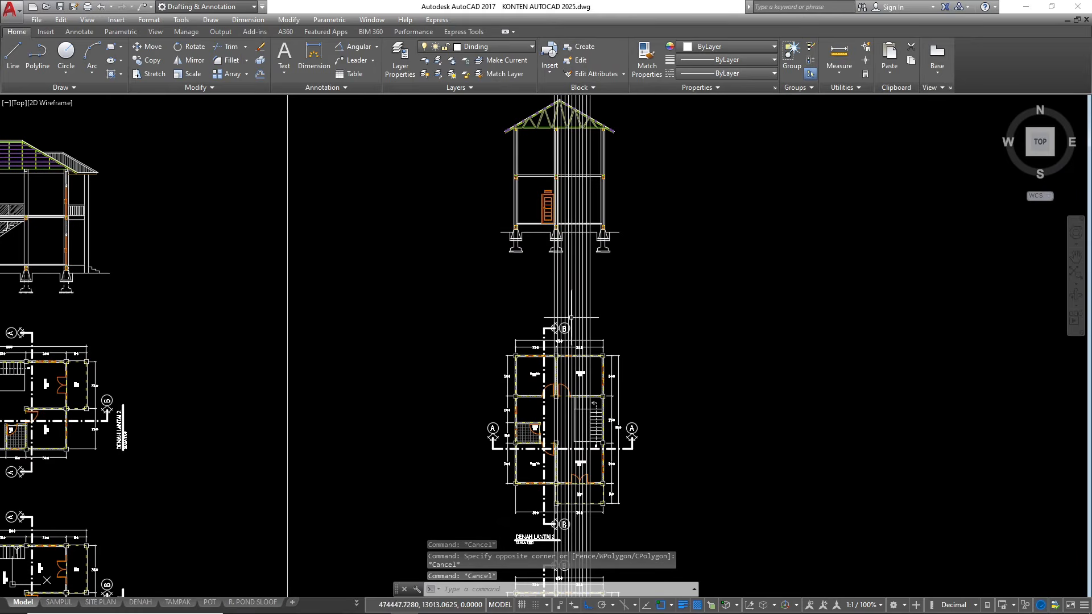
pyautogui.scroll(6, 600, 168)
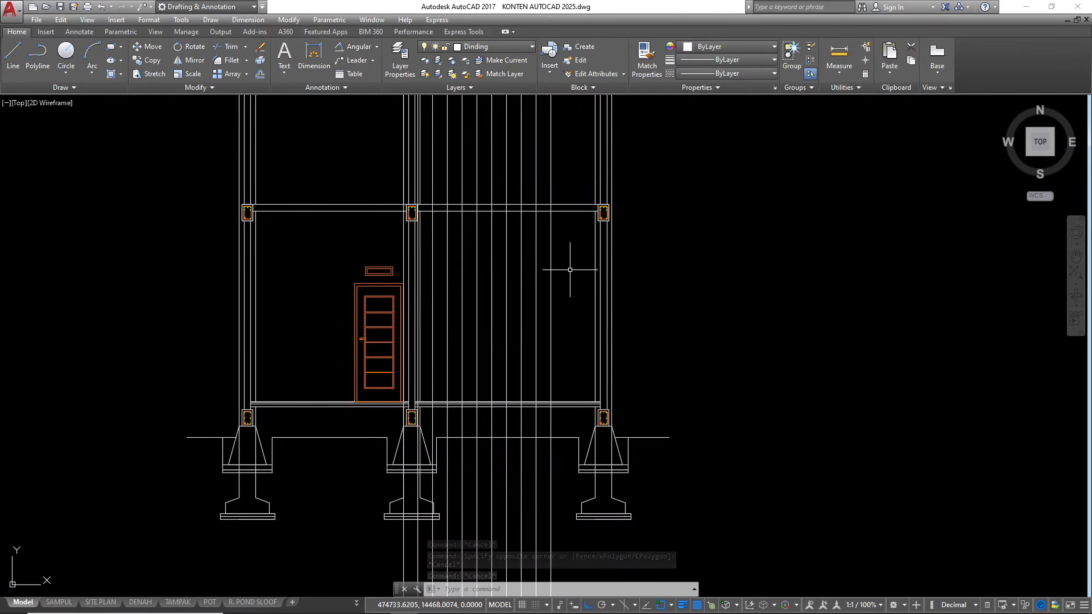
# Offset the upper floor's top line 180 downward to mark the stair landing height in the section
pyautogui.scroll(4, 568, 204)
pyautogui.click(574, 206)
pyautogui.scroll(-4, 716, 213)
pyautogui.write('o')
pyautogui.press('Return')
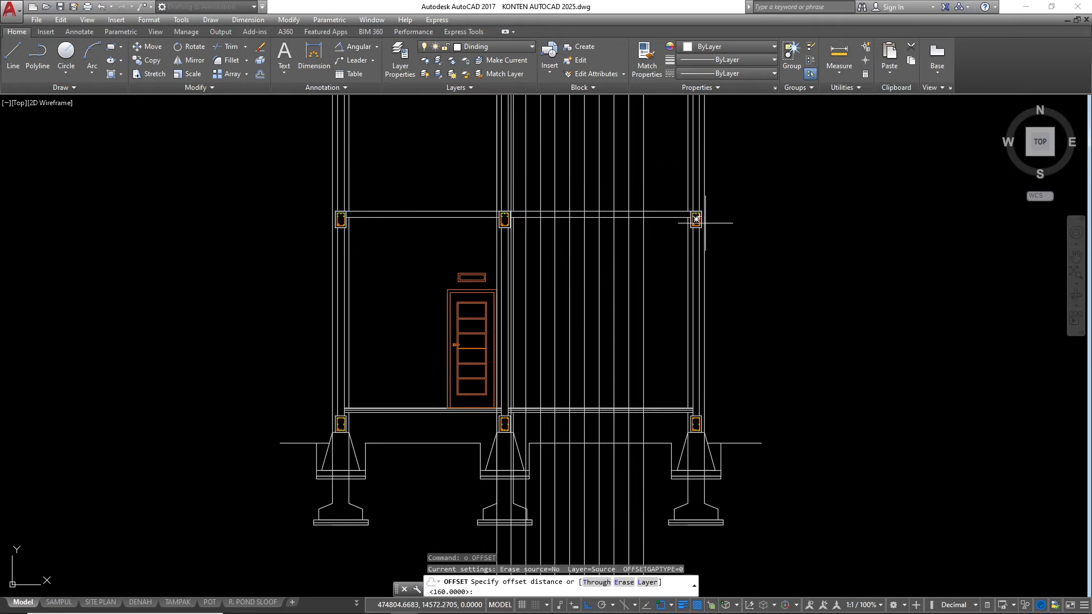
pyautogui.write('180')
pyautogui.press('Return')
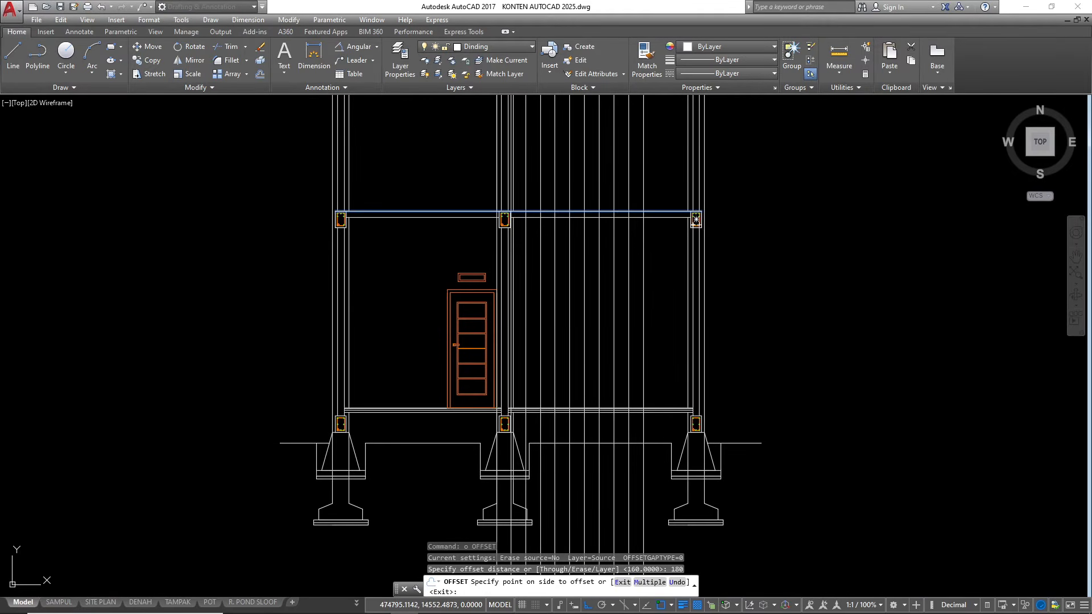
pyautogui.press('Escape')
pyautogui.press('Escape')
pyautogui.press('Escape')
pyautogui.scroll(2, 566, 381)
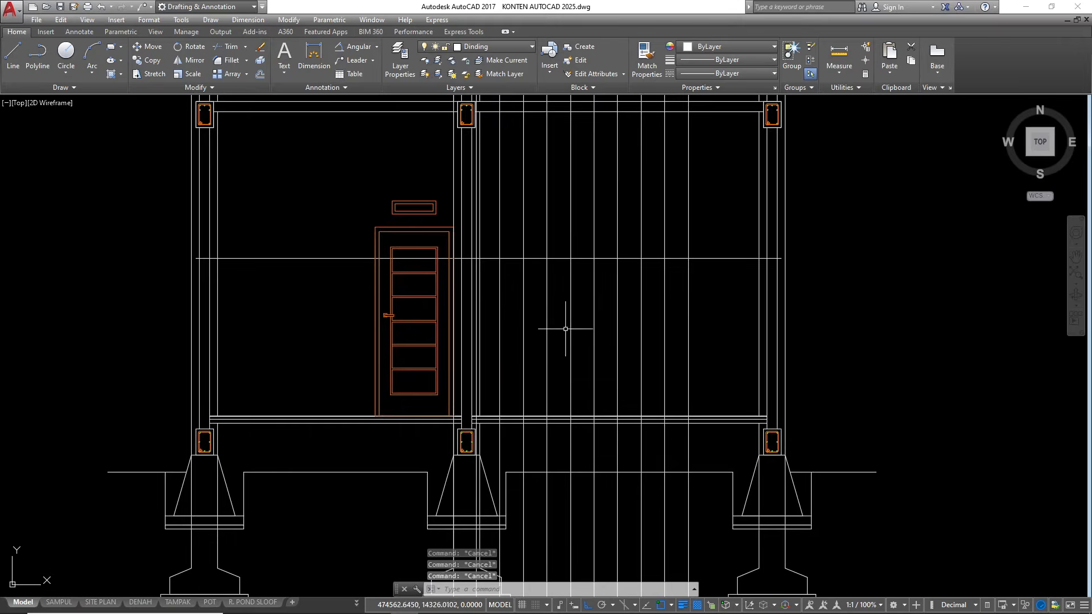
# Offset the ground floor's top line upward repeatedly at 18 spacing, making nine riser-height lines below the landing line
pyautogui.scroll(6, 509, 392)
pyautogui.click(481, 386)
pyautogui.write('o')
pyautogui.press('Return')
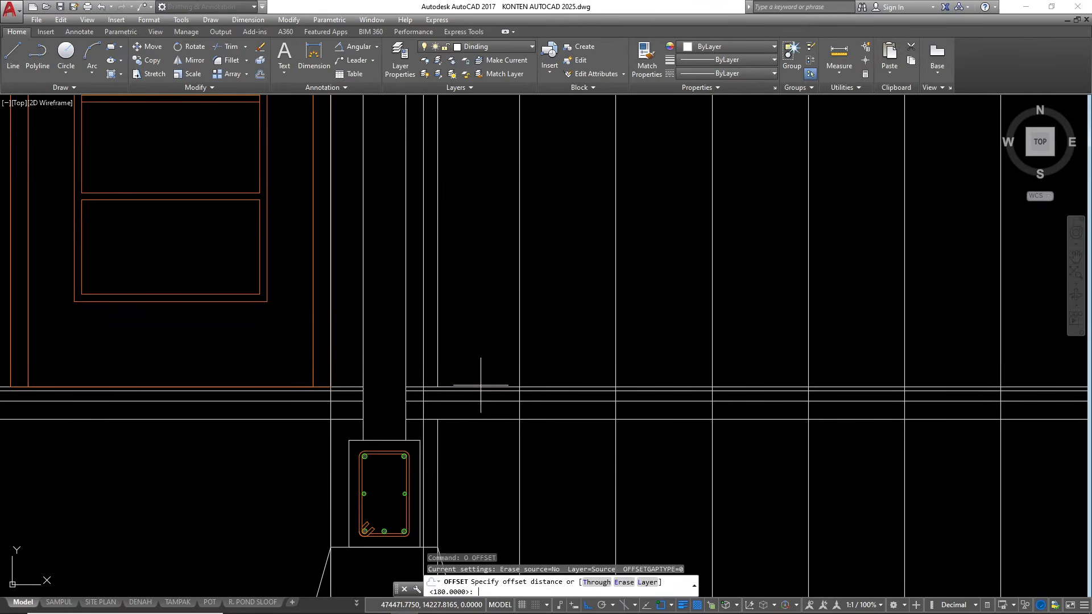
pyautogui.write('18')
pyautogui.press('Return')
pyautogui.click(478, 386)
pyautogui.click(493, 302)
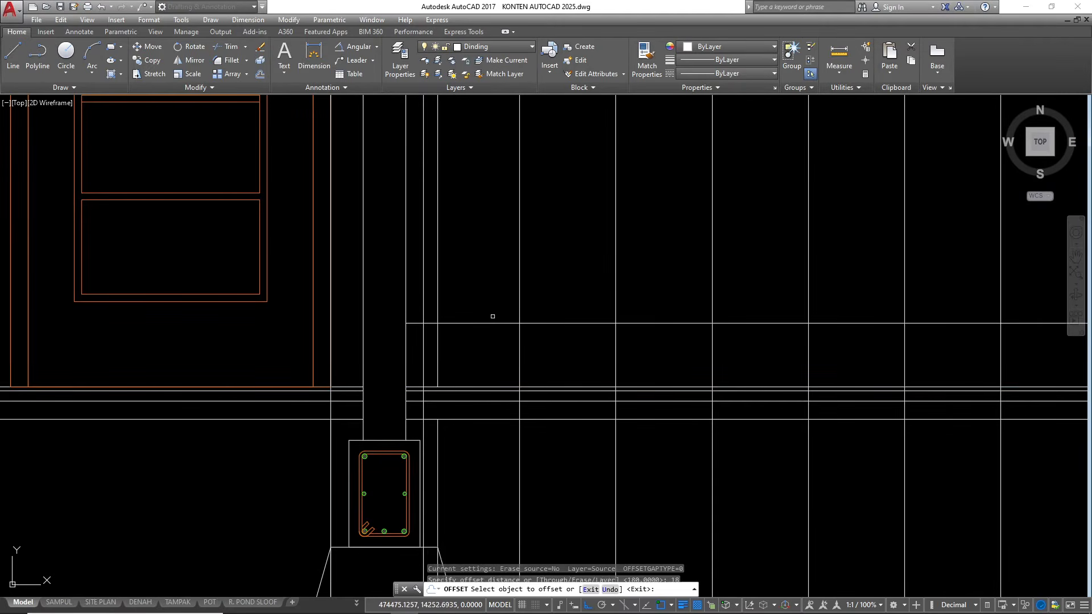
pyautogui.click(492, 323)
pyautogui.click(493, 298)
pyautogui.click(497, 259)
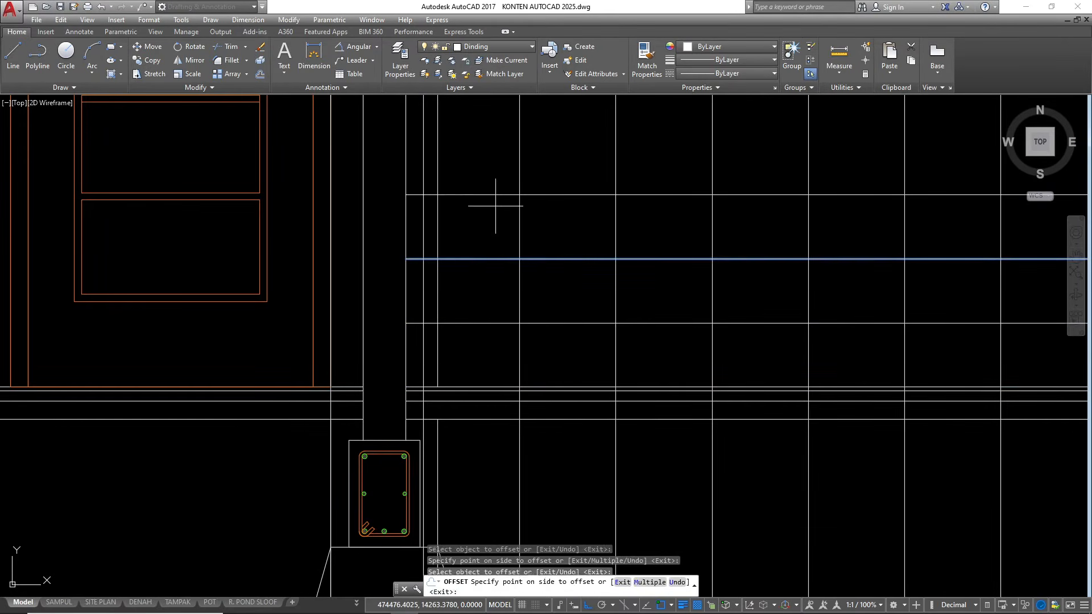
pyautogui.click(497, 245)
pyautogui.scroll(-2, 436, 401)
pyautogui.click(486, 332)
pyautogui.click(497, 302)
pyautogui.click(497, 305)
pyautogui.click(497, 277)
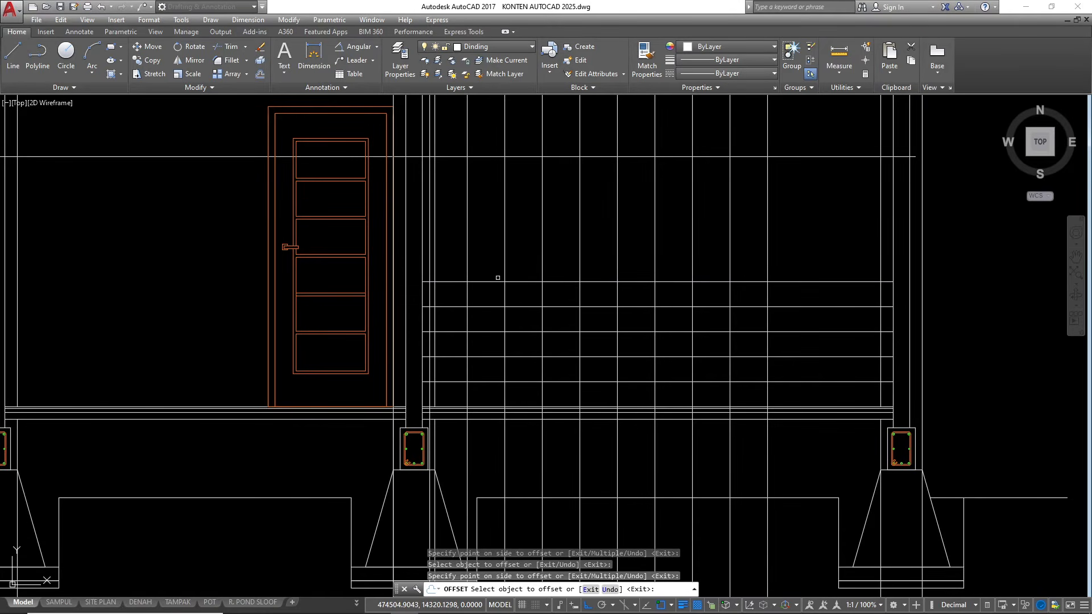
pyautogui.click(497, 281)
pyautogui.click(496, 263)
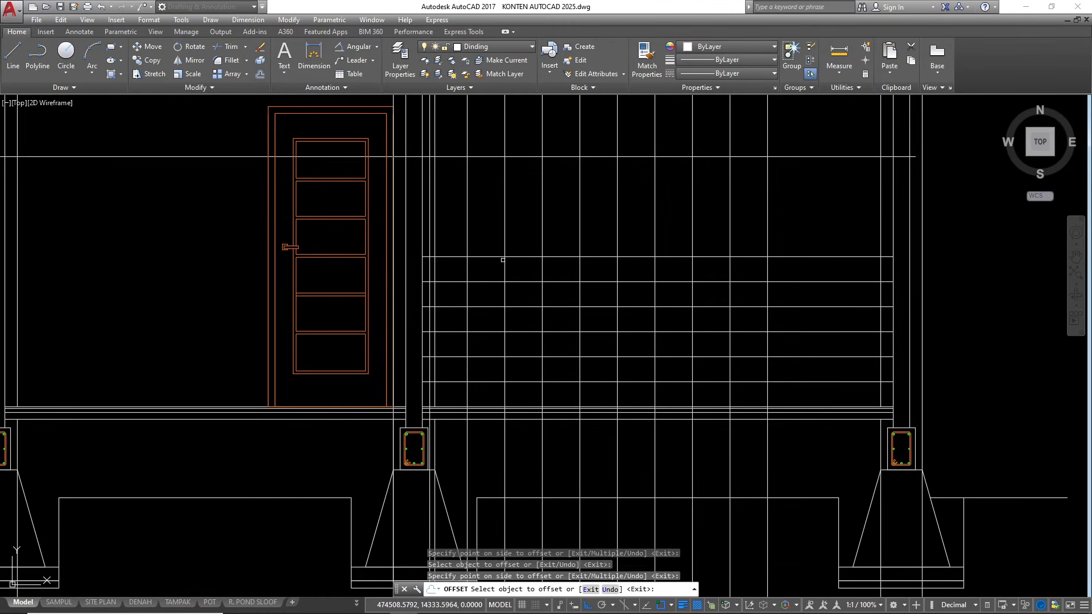
pyautogui.click(500, 257)
pyautogui.click(497, 234)
pyautogui.click(498, 231)
pyautogui.click(495, 203)
pyautogui.click(495, 206)
pyautogui.click(494, 191)
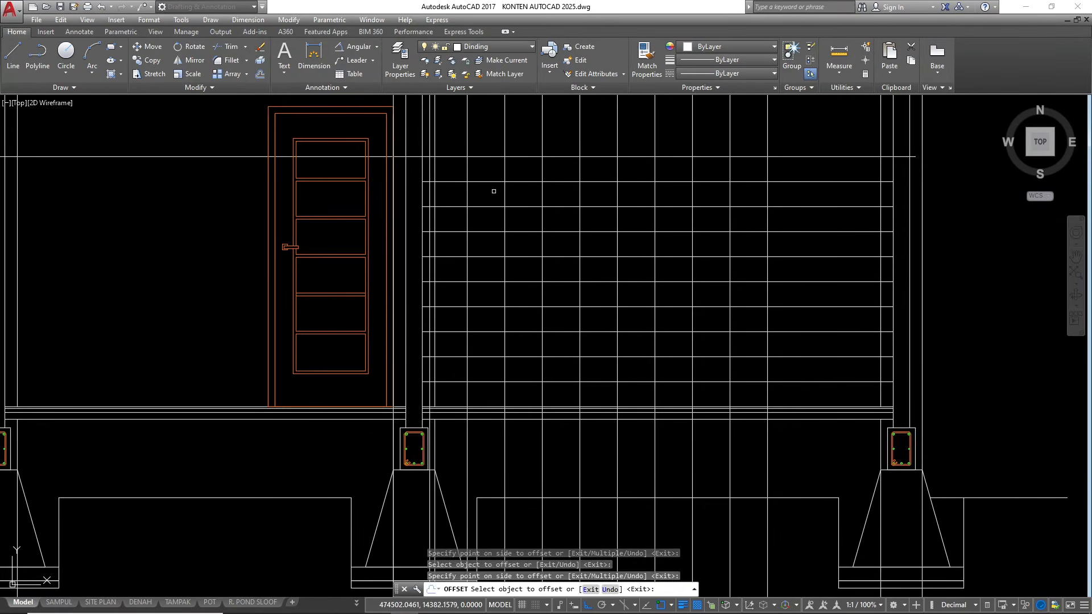
pyautogui.scroll(-6, 576, 157)
pyautogui.press('Escape')
# Extend the four lowest riser-height lines to the first vertical construction line beside the door frame
pyautogui.moveTo(575, 158); pyautogui.dragTo(590, 256, button='middle')
pyautogui.scroll(2, 626, 278)
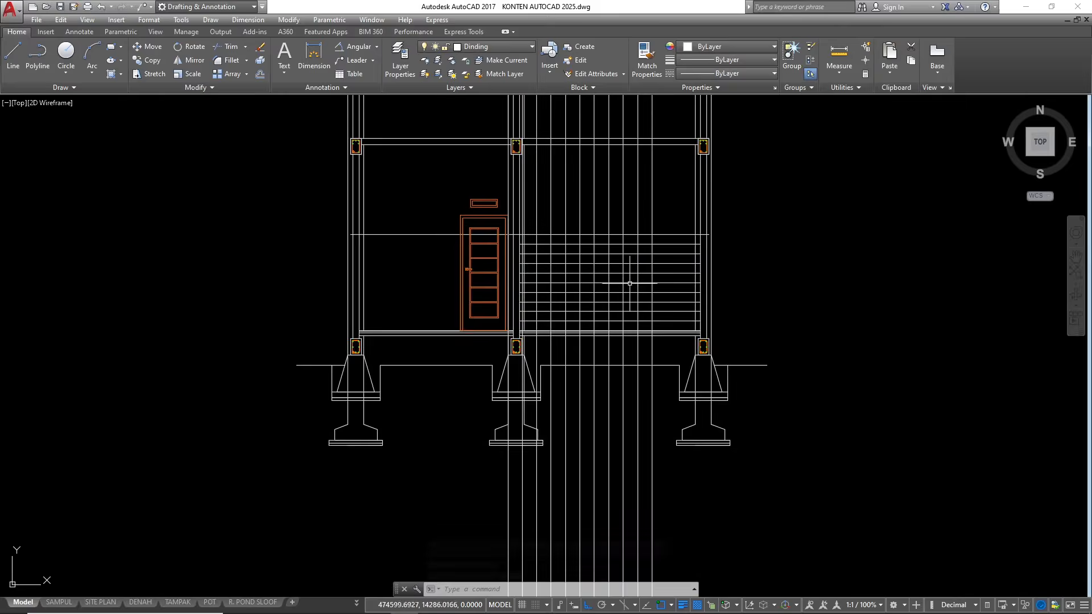
pyautogui.scroll(4, 518, 344)
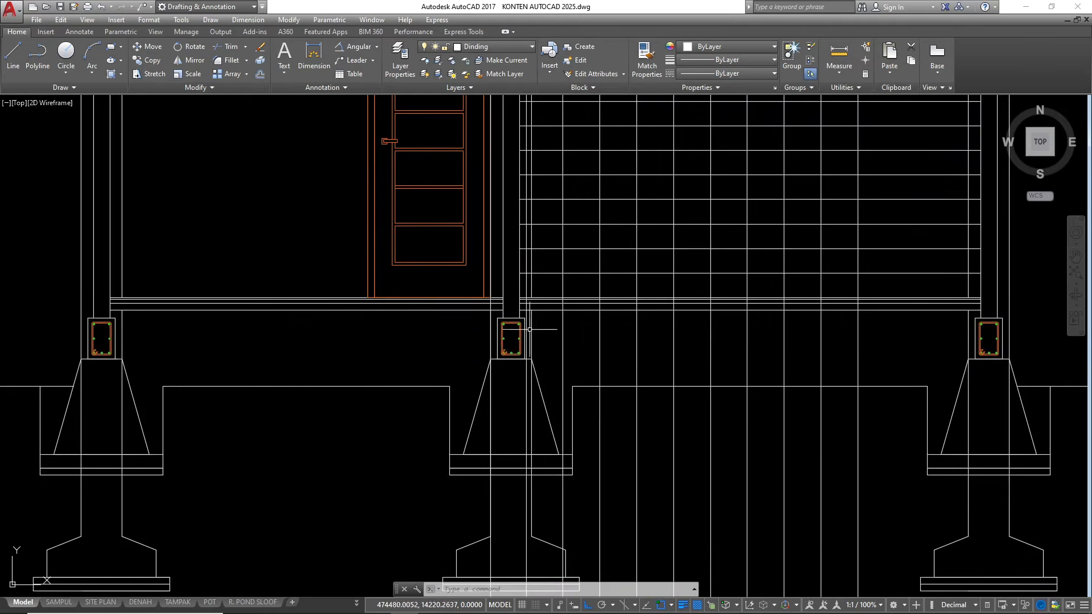
pyautogui.scroll(2, 490, 264)
pyautogui.moveTo(490, 264); pyautogui.dragTo(486, 341, button='middle')
pyautogui.click(486, 341)
pyautogui.write('ex')
pyautogui.press('space')
pyautogui.click(601, 371)
pyautogui.click(584, 225)
pyautogui.click(560, 368)
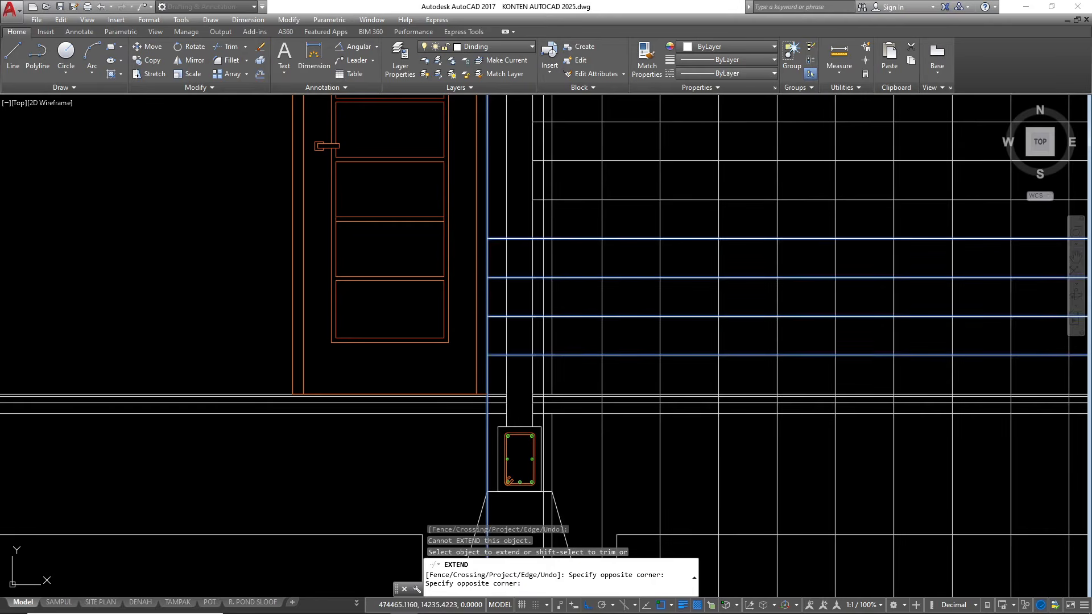
pyautogui.scroll(-2, 540, 298)
pyautogui.press('Escape')
pyautogui.press('Escape')
pyautogui.press('Escape')
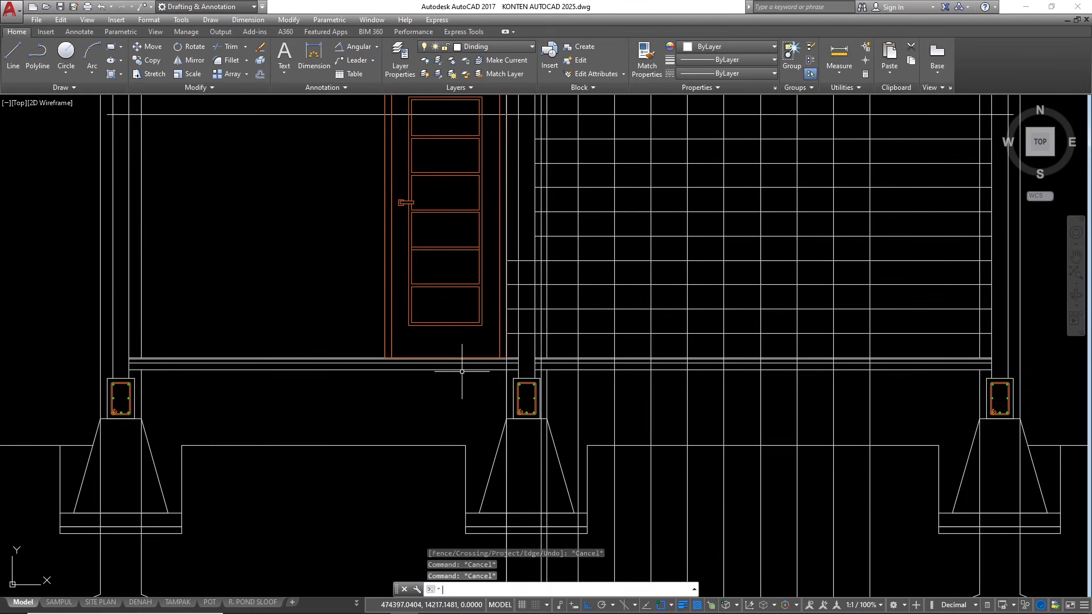
# Start the stair profile polyline at the ground floor beside the door frame, tracing the first riser, first tread and second riser
pyautogui.write('pl')
pyautogui.press('space')
pyautogui.scroll(6, 511, 342)
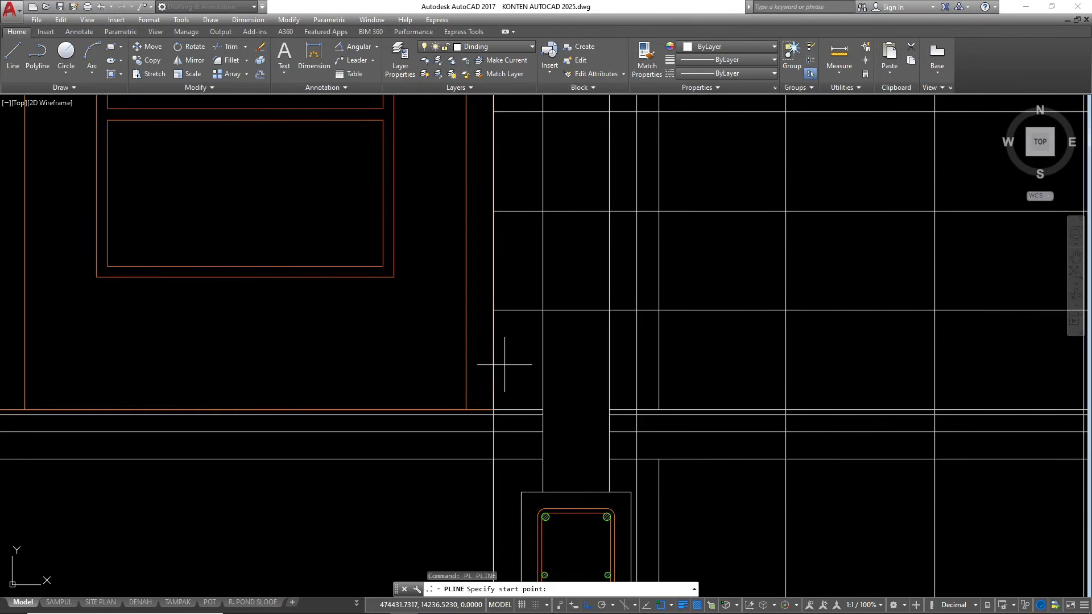
pyautogui.click(493, 409)
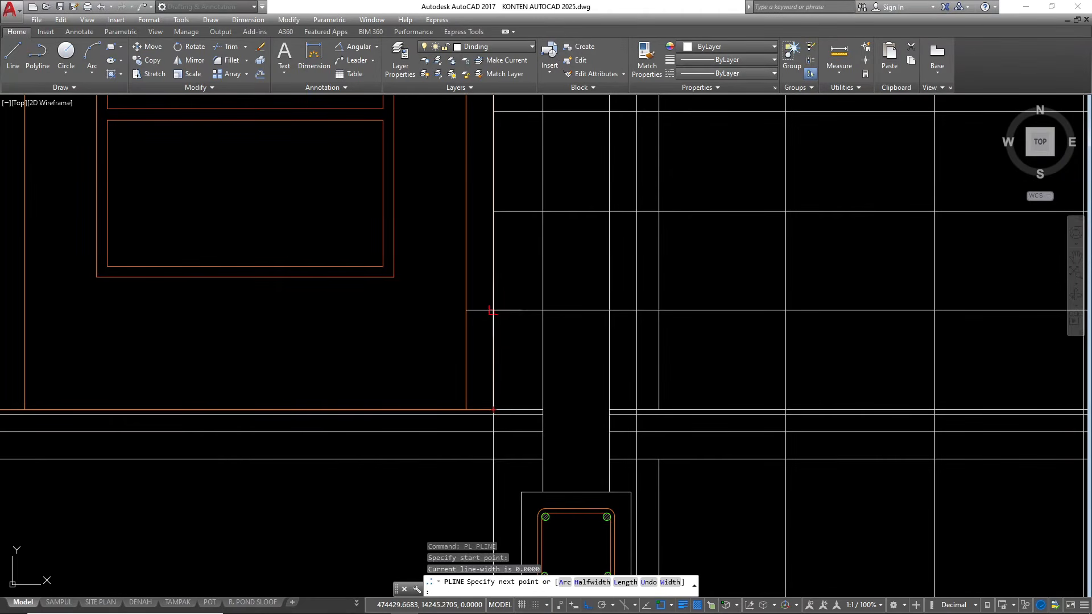
pyautogui.click(492, 311)
pyautogui.scroll(-5, 495, 327)
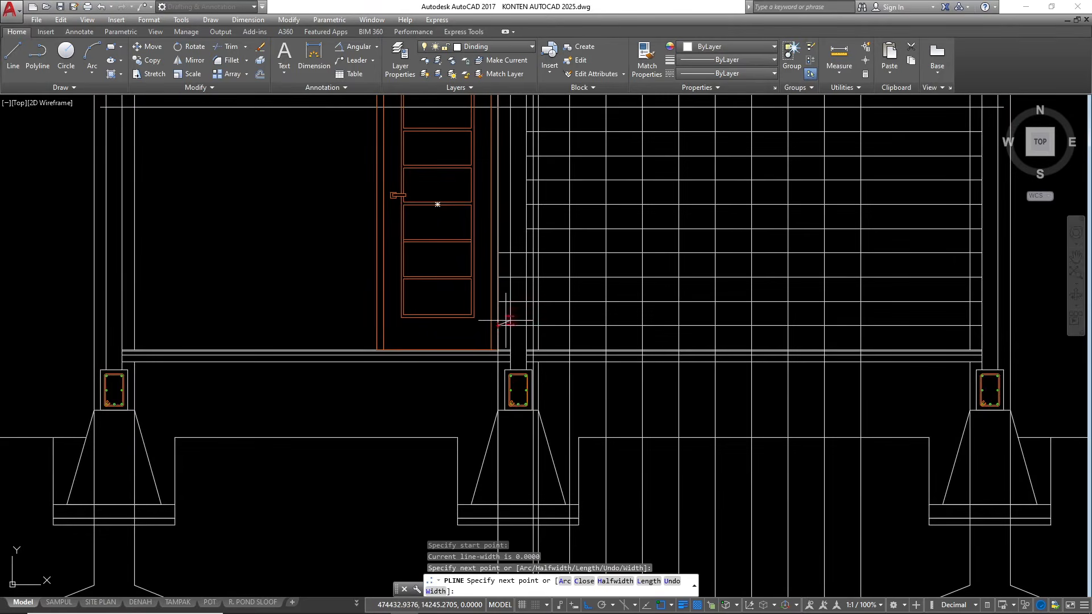
pyautogui.scroll(-2, 506, 320)
pyautogui.scroll(3, 438, 364)
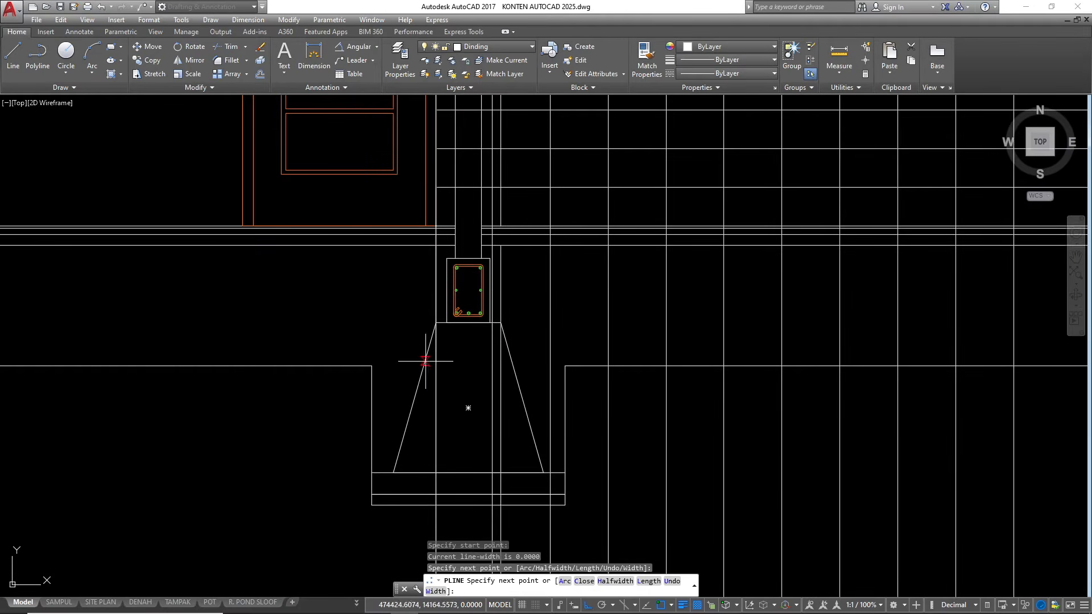
pyautogui.scroll(2, 472, 327)
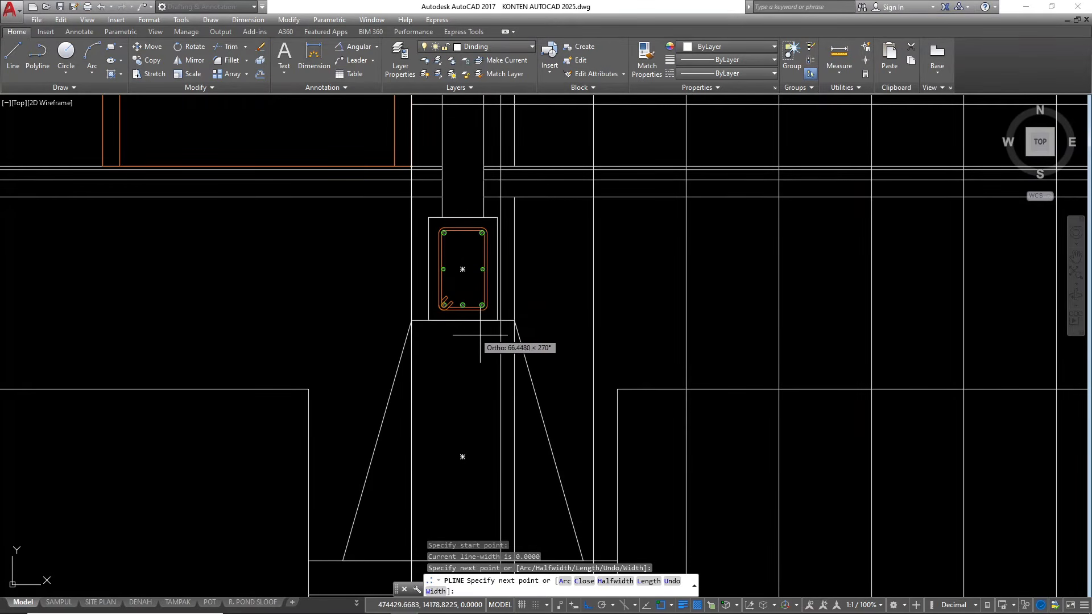
pyautogui.scroll(-3, 498, 362)
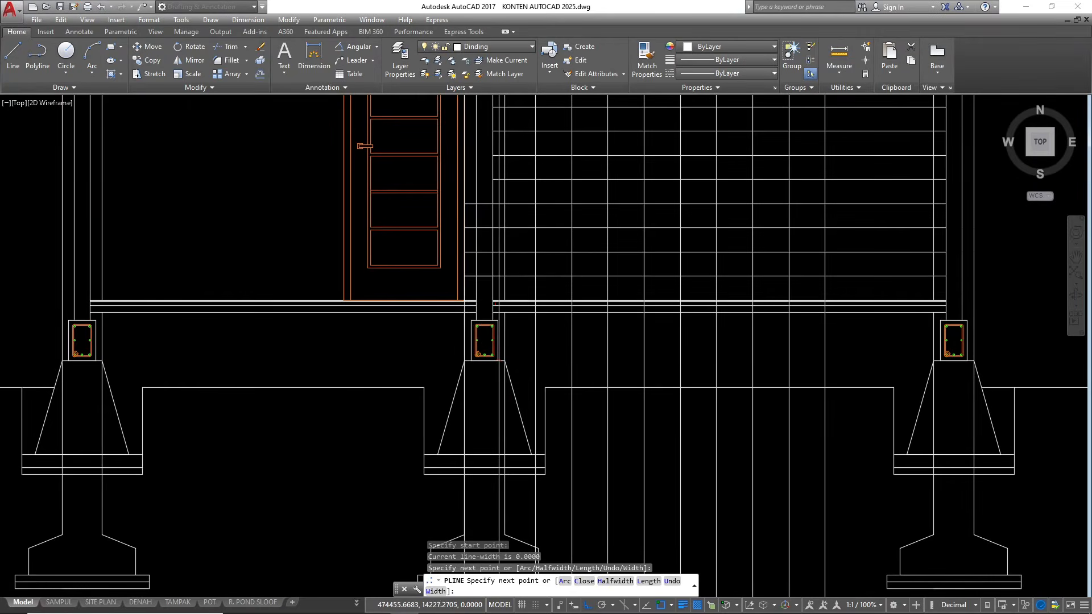
pyautogui.scroll(3, 497, 262)
pyautogui.click(503, 241)
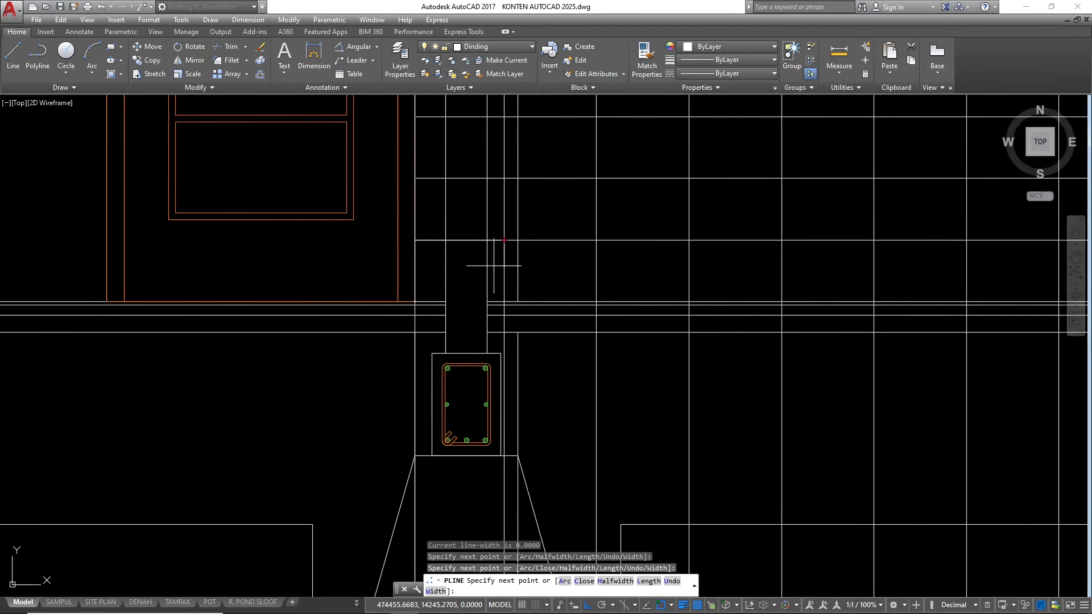
pyautogui.click(504, 178)
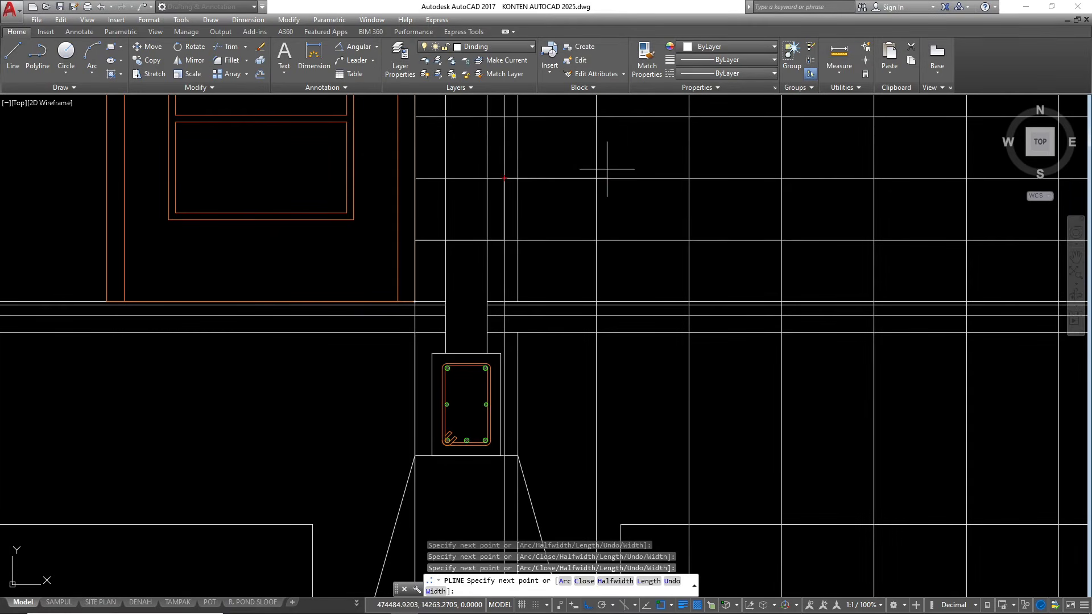
# Continue the stair profile polyline step by step along the grid intersections up to the landing line at the last vertical construction line
pyautogui.scroll(-4, 530, 332)
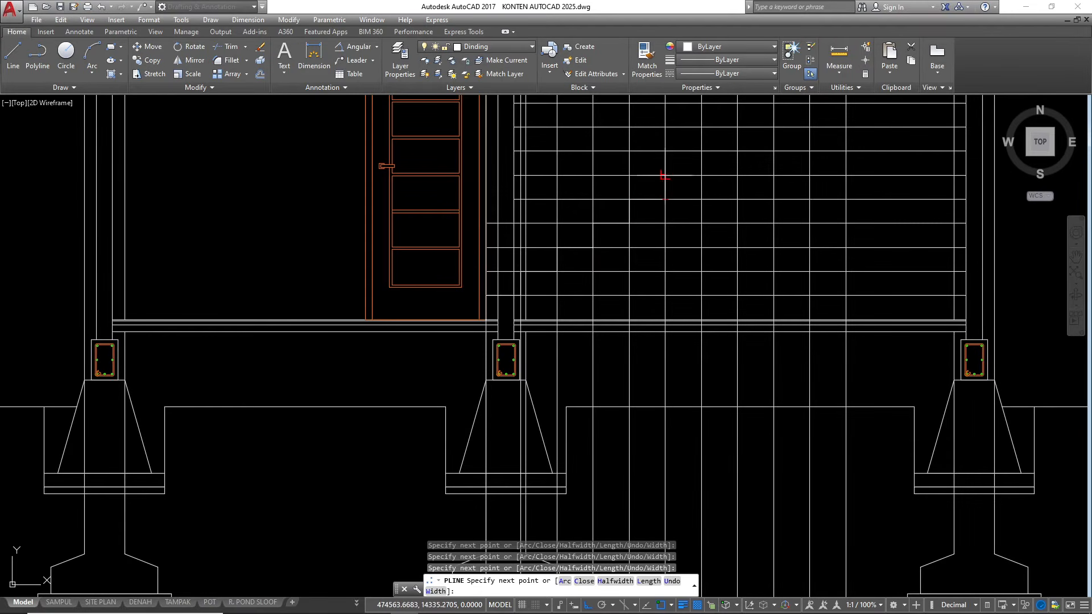
pyautogui.scroll(-4, 489, 359)
pyautogui.scroll(6, 524, 300)
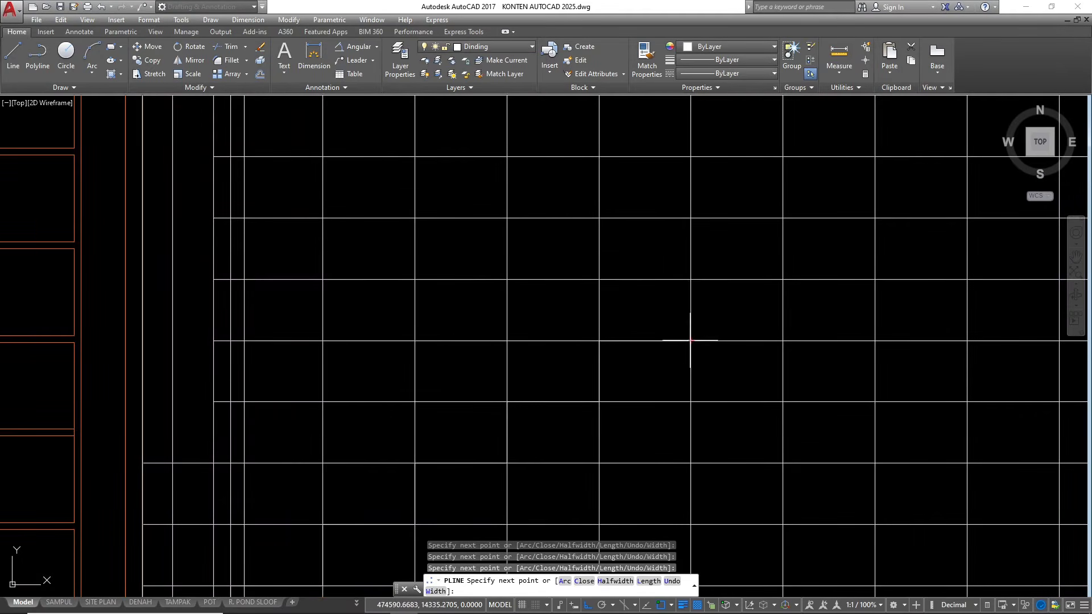
pyautogui.click(690, 280)
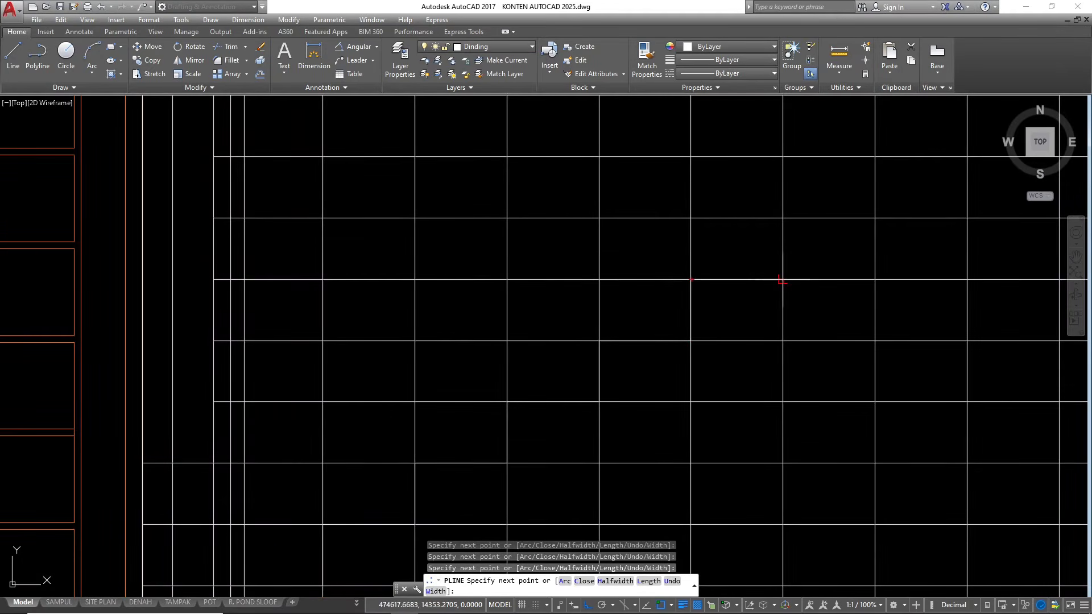
pyautogui.click(782, 218)
pyautogui.scroll(-5, 492, 360)
pyautogui.scroll(5, 586, 320)
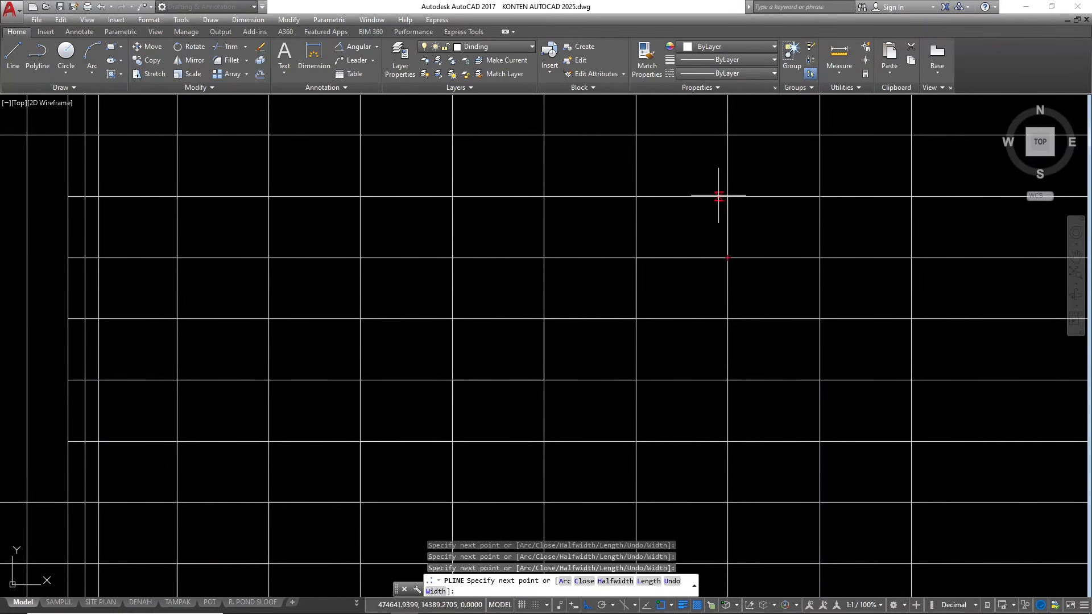
pyautogui.scroll(-5, 488, 353)
pyautogui.scroll(5, 641, 297)
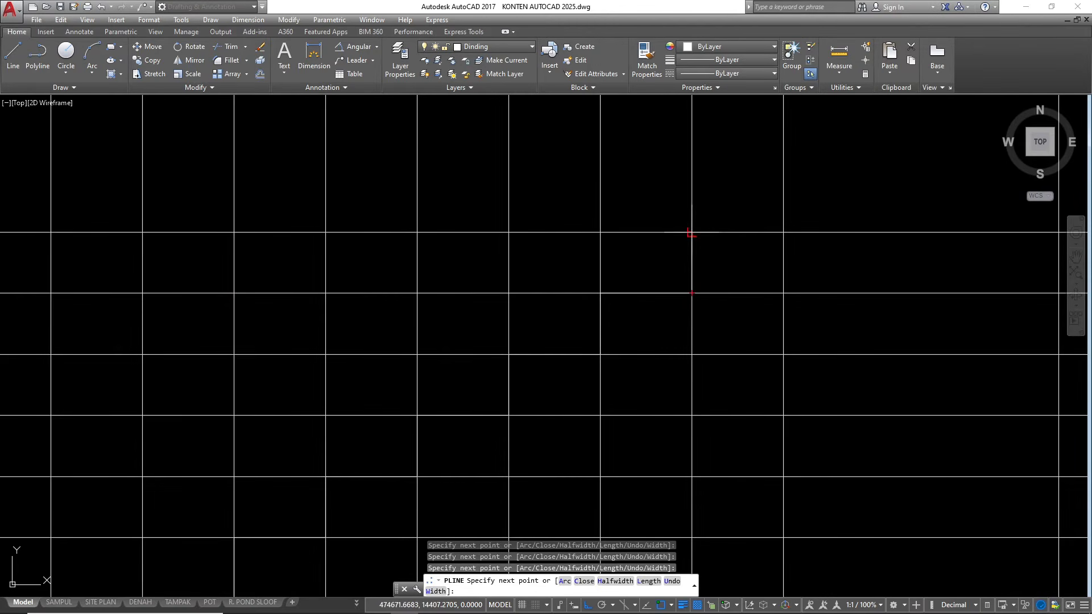
pyautogui.scroll(-5, 630, 263)
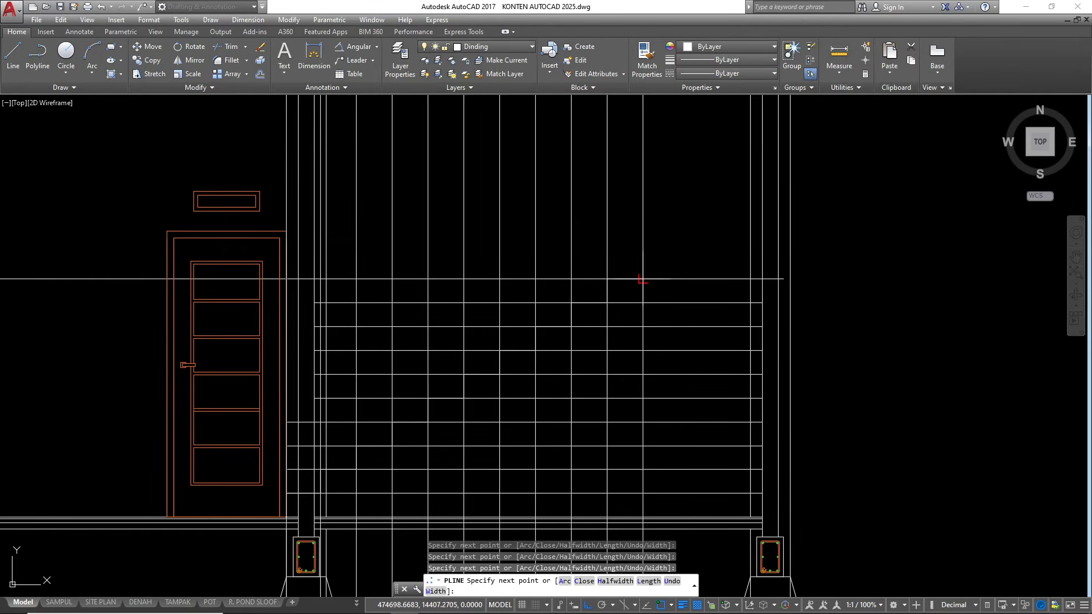
pyautogui.press('Escape')
pyautogui.press('Escape')
pyautogui.press('Escape')
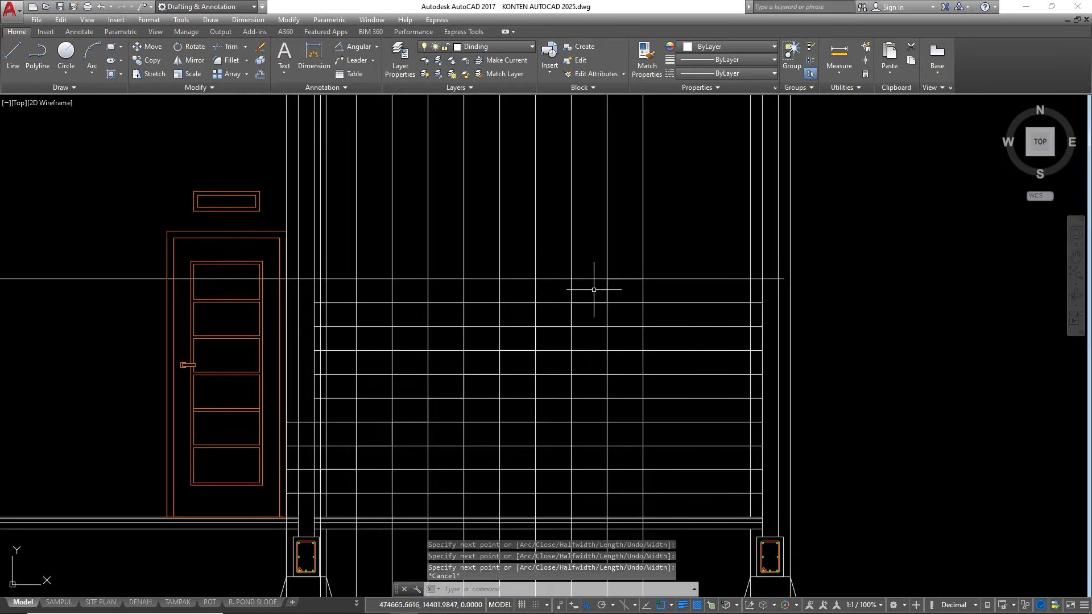
pyautogui.scroll(-3, 709, 287)
pyautogui.scroll(-4, 488, 205)
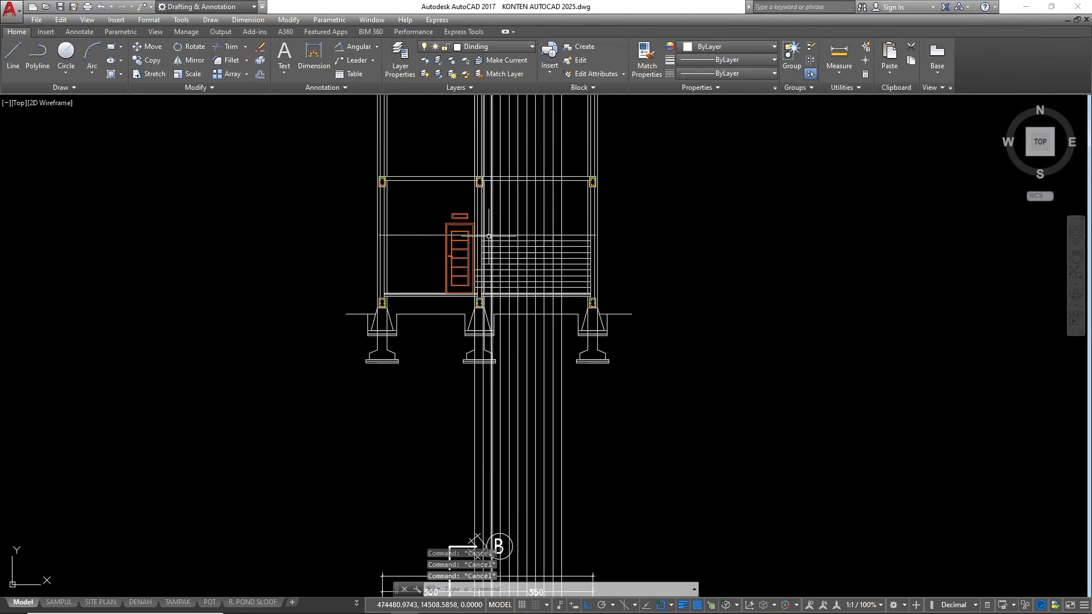
# Erase all the vertical tread construction lines projected up from the floor plan through the section
pyautogui.click(701, 487)
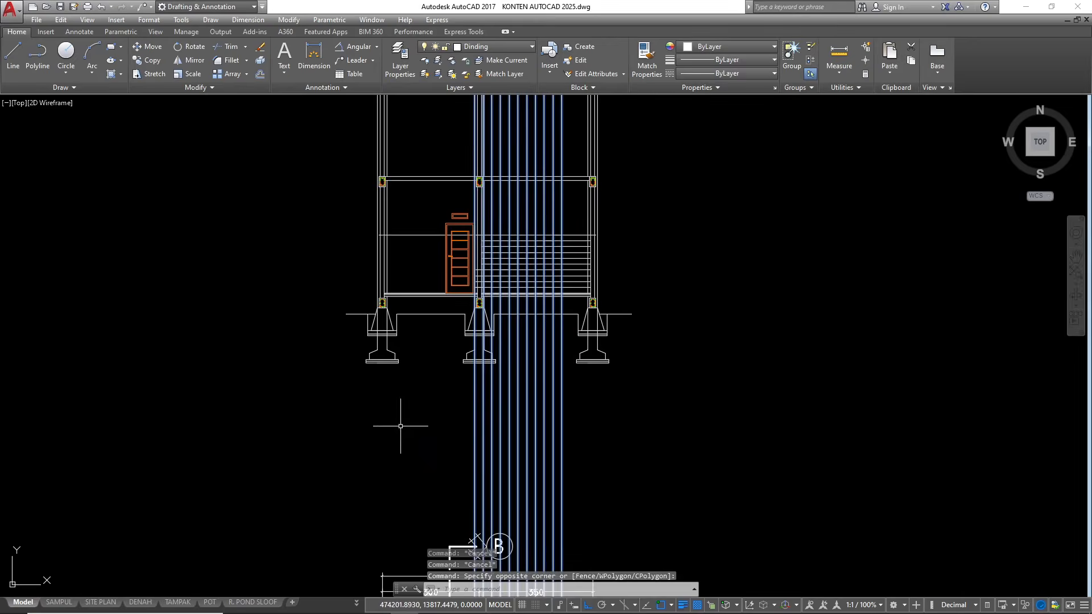
pyautogui.write('E')
pyautogui.press('Return')
# Erase the landing line and all the horizontal riser-height lines, keeping only the stepped stair profile
pyautogui.scroll(4, 505, 263)
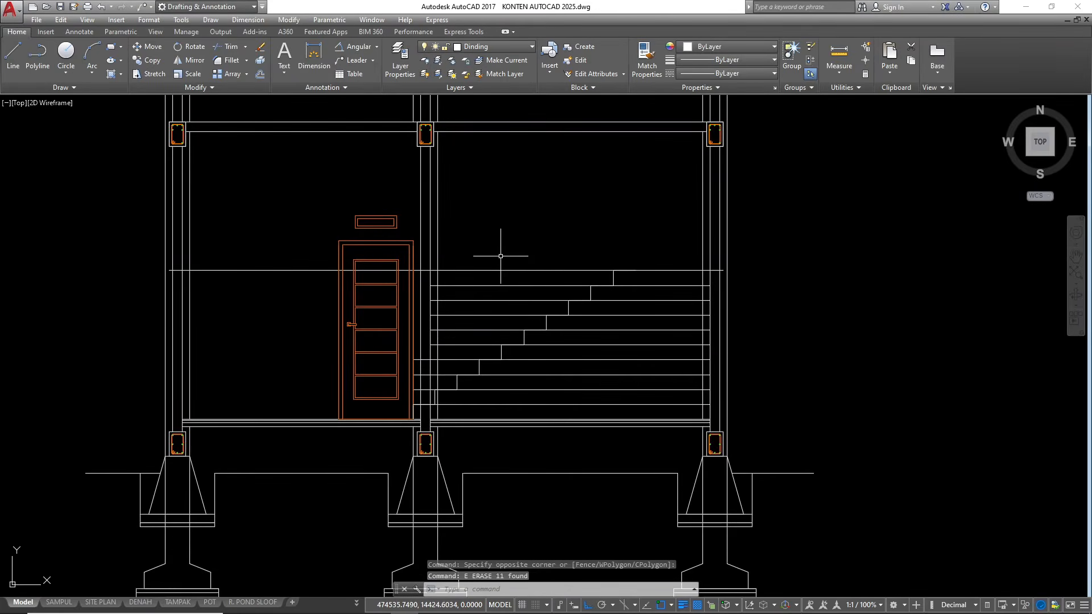
pyautogui.click(503, 274)
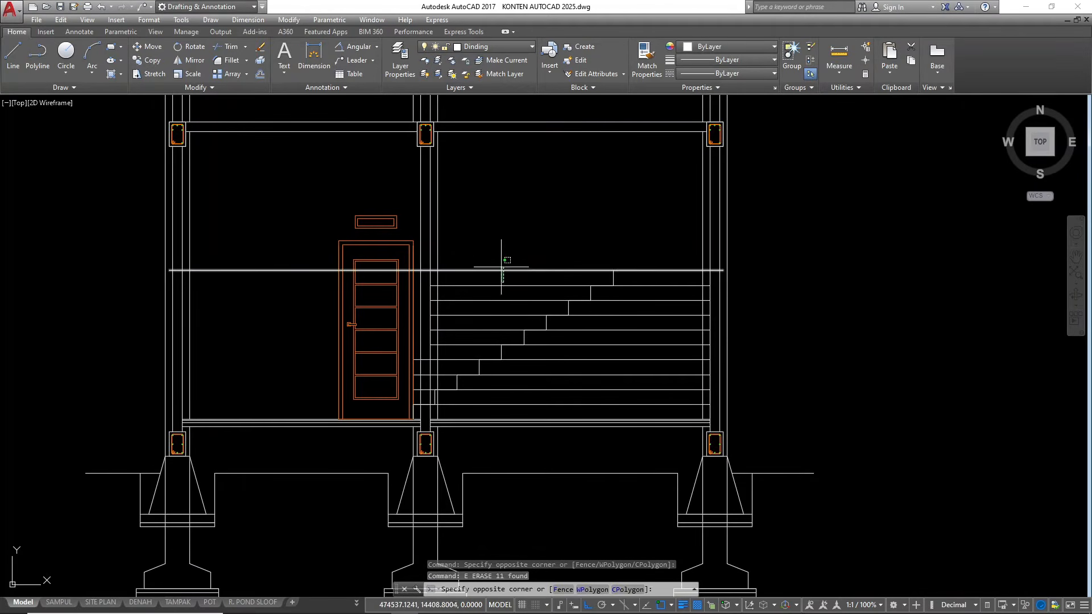
pyautogui.click(498, 262)
pyautogui.click(502, 285)
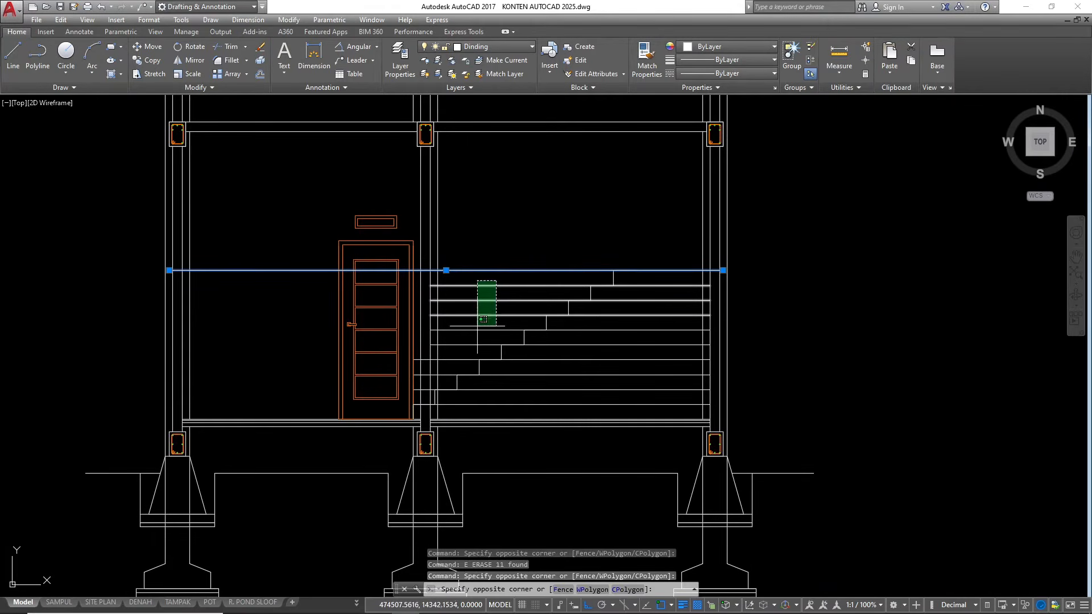
pyautogui.click(479, 323)
pyautogui.write('e')
pyautogui.press('Return')
pyautogui.click(648, 313)
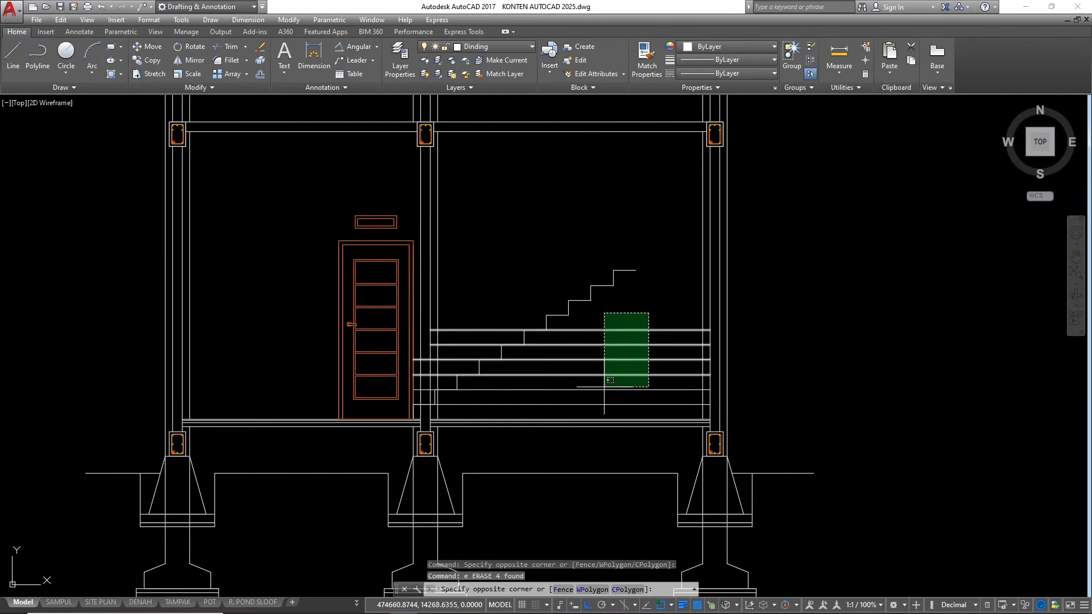
pyautogui.click(607, 392)
pyautogui.write('e')
pyautogui.press('Return')
pyautogui.click(600, 379)
pyautogui.click(587, 406)
pyautogui.write('e')
pyautogui.press('Return')
# Measure the vertical height from the stair's top tread down to the ground floor line
pyautogui.write('dl')
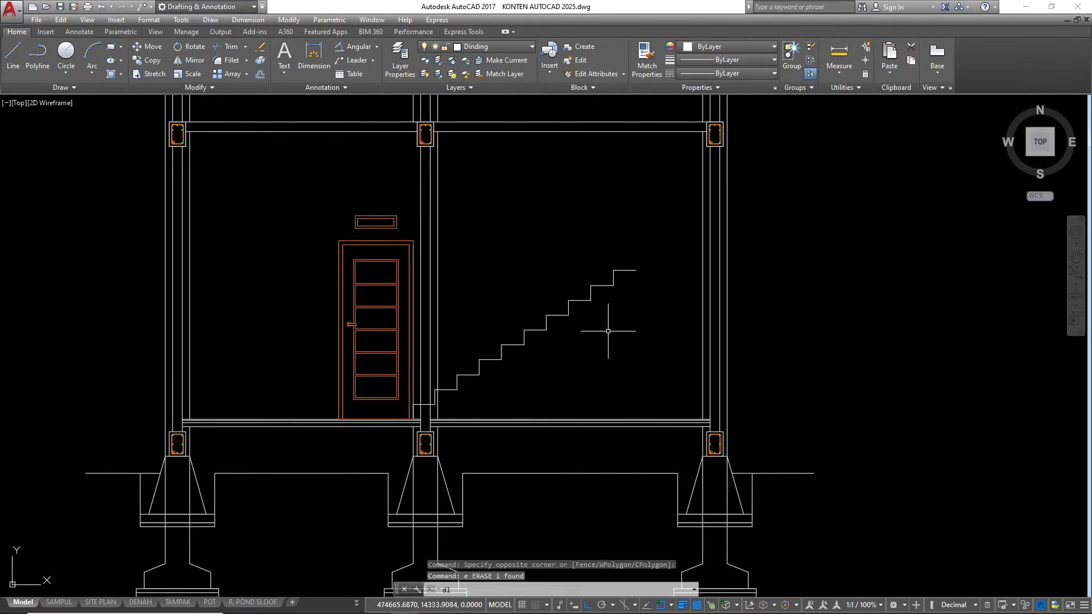
pyautogui.write('i')
pyautogui.press('Return')
pyautogui.click(635, 270)
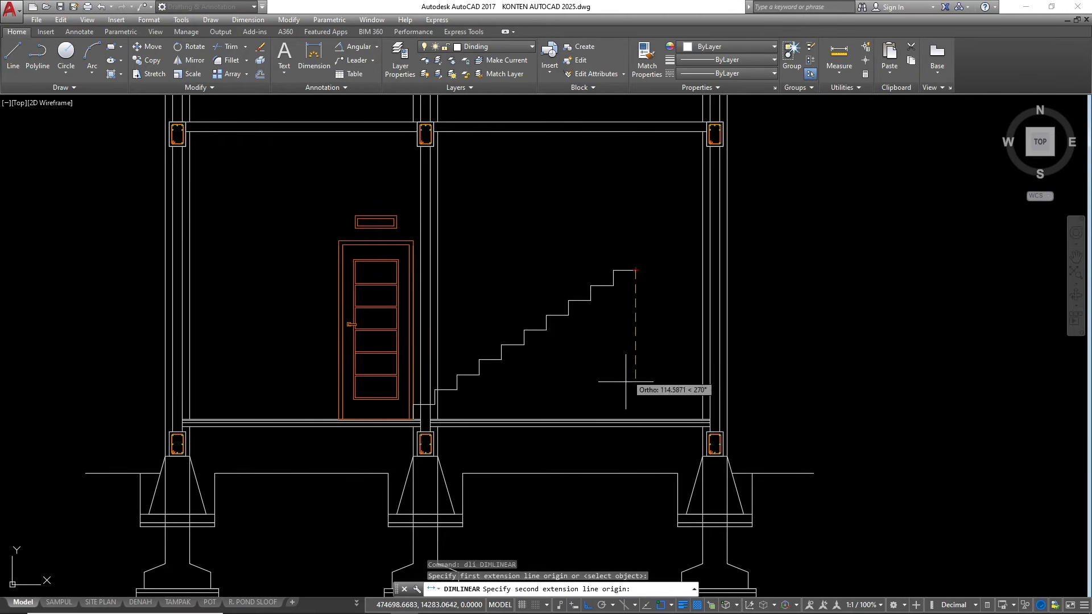
pyautogui.click(635, 420)
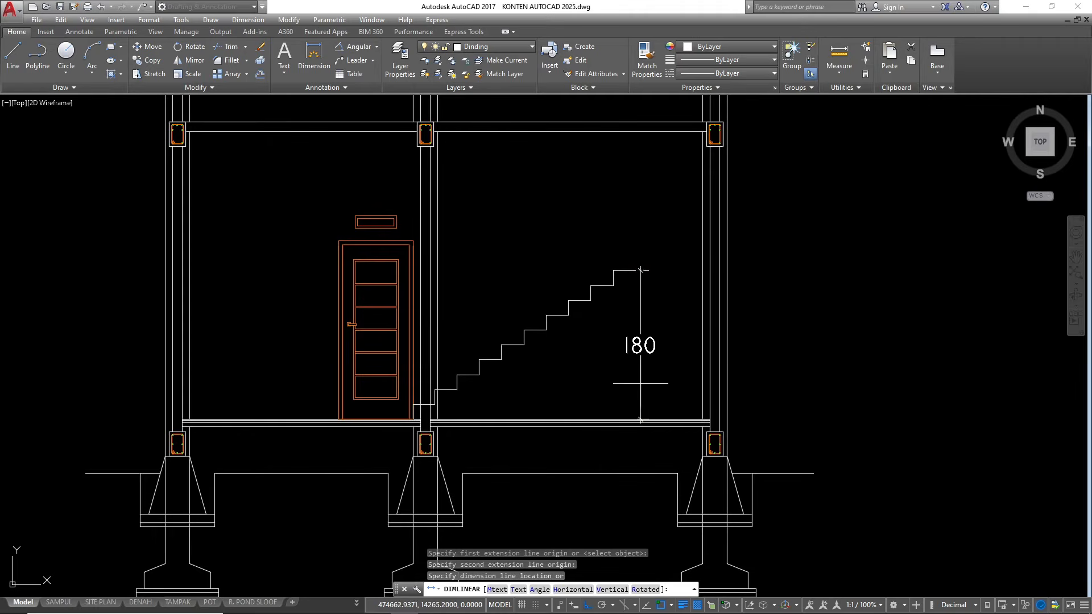
pyautogui.press('Escape')
pyautogui.press('Escape')
pyautogui.press('Escape')
# Trim the stair profile at the middle column's stair-side face and erase the leftover first-step piece beside the door
pyautogui.scroll(4, 434, 407)
pyautogui.write('tr')
pyautogui.press('Return')
pyautogui.press('Return')
pyautogui.scroll(4, 458, 369)
pyautogui.click(487, 354)
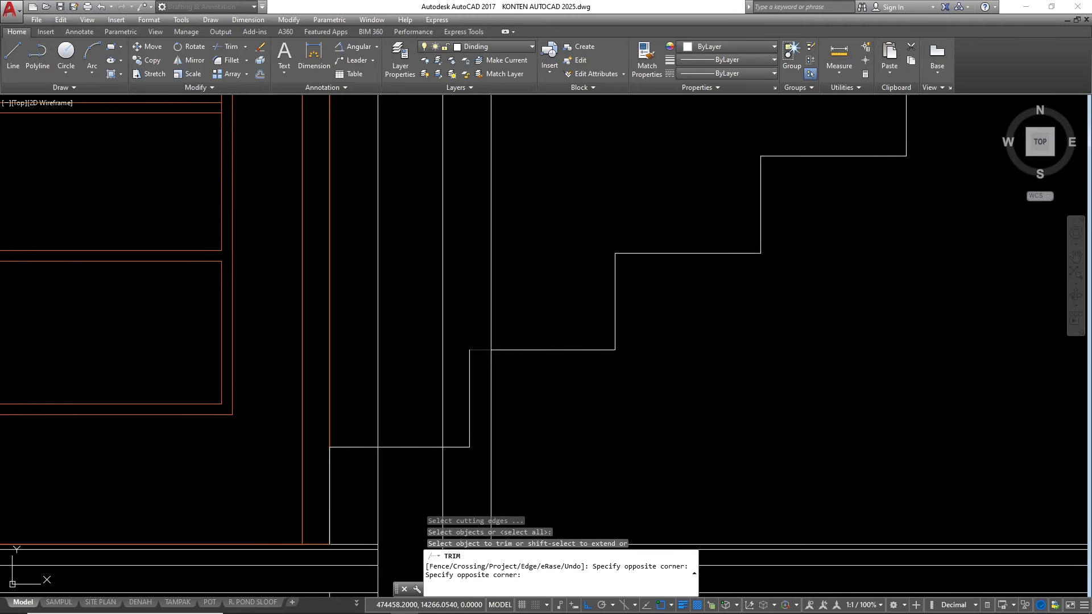
pyautogui.click(481, 343)
pyautogui.press('Escape')
pyautogui.press('Escape')
pyautogui.click(473, 378)
pyautogui.click(461, 358)
pyautogui.write('e')
pyautogui.press('Return')
pyautogui.scroll(-10, 505, 373)
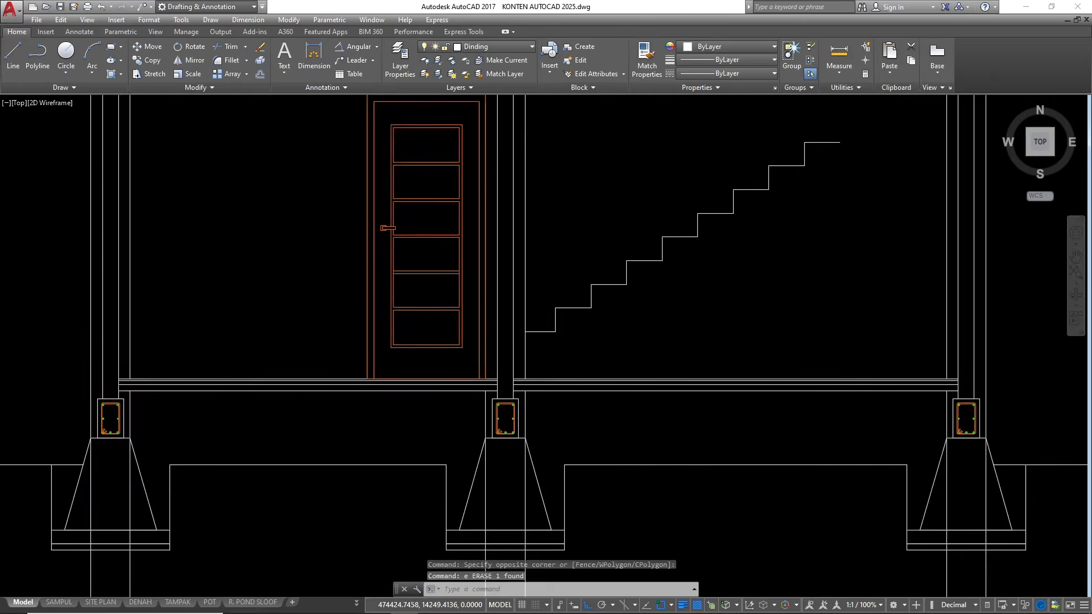
# Examine the first treads of the stair on the ground floor plan for comparison with the section's profile
pyautogui.scroll(10, 507, 430)
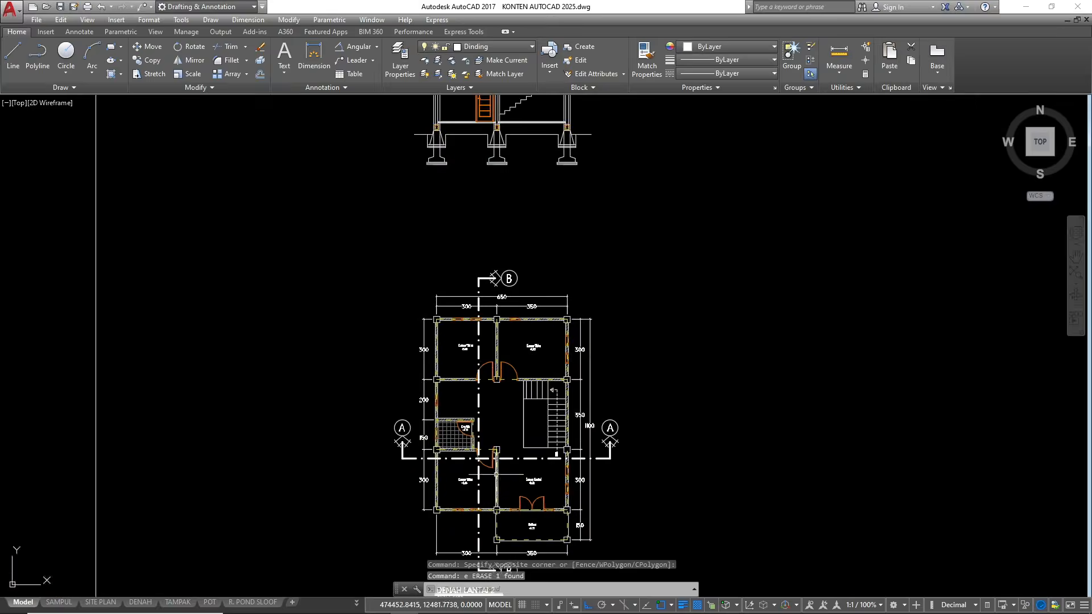
pyautogui.scroll(-8, 538, 251)
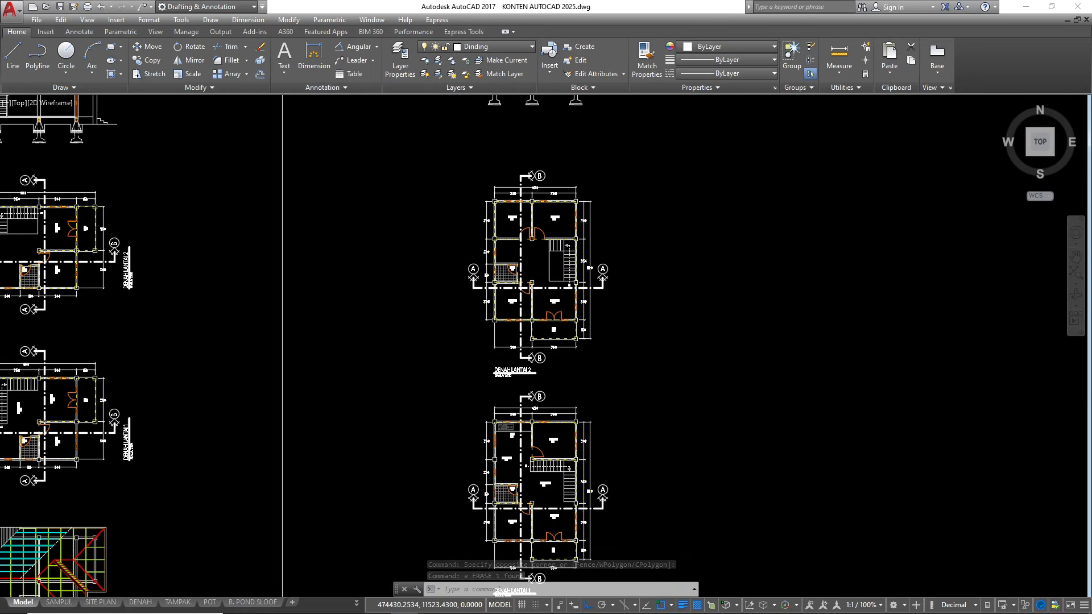
pyautogui.scroll(-2, 522, 429)
pyautogui.scroll(10, 524, 471)
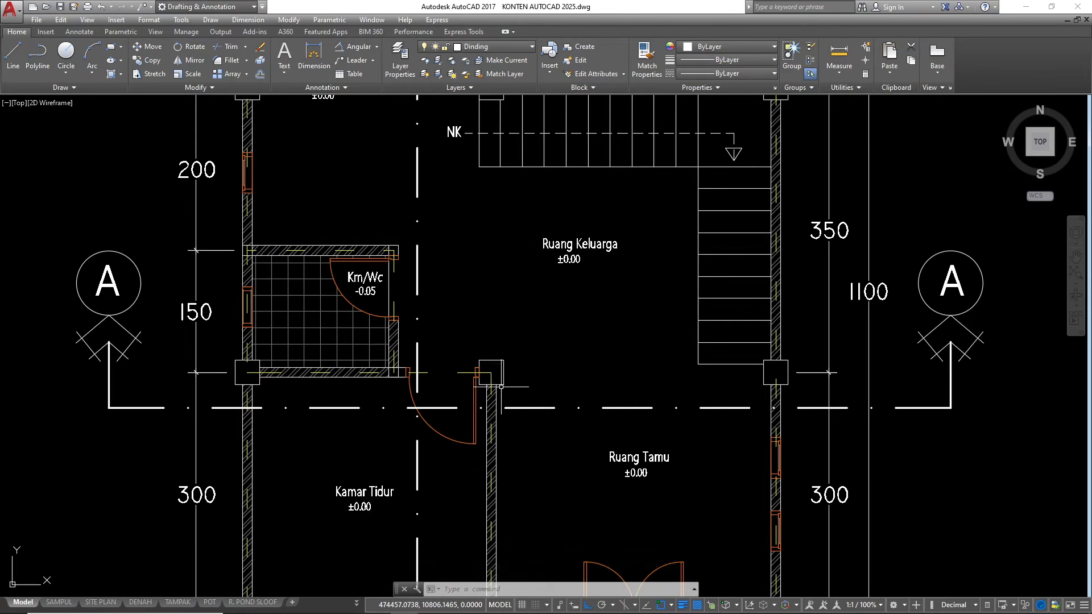
pyautogui.click(508, 150)
pyautogui.click(459, 156)
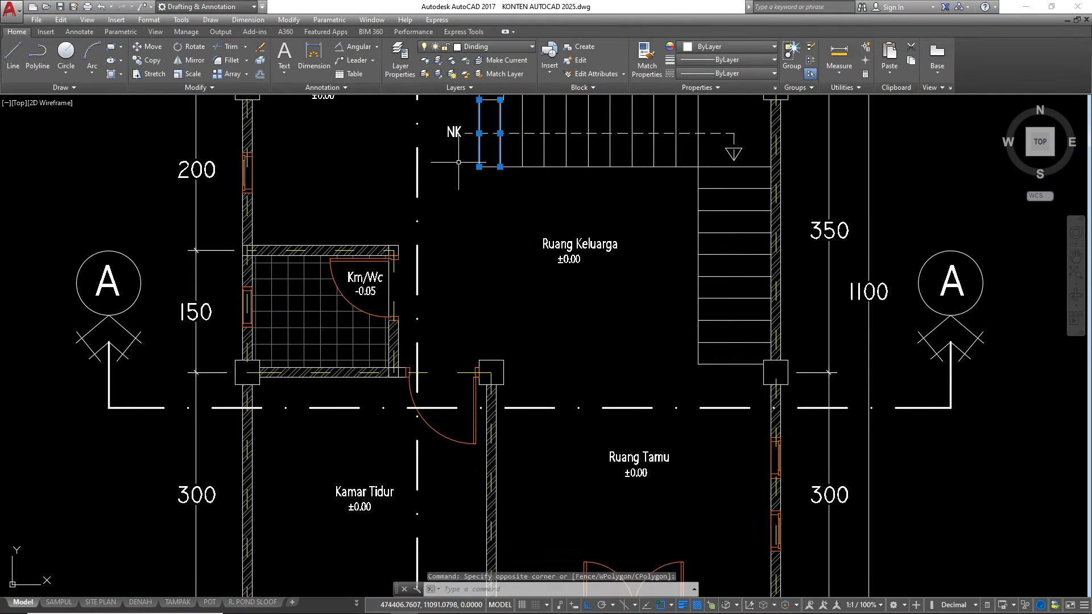
pyautogui.press('Escape')
pyautogui.scroll(-7, 484, 541)
pyautogui.scroll(-3, 500, 489)
pyautogui.scroll(15, 474, 243)
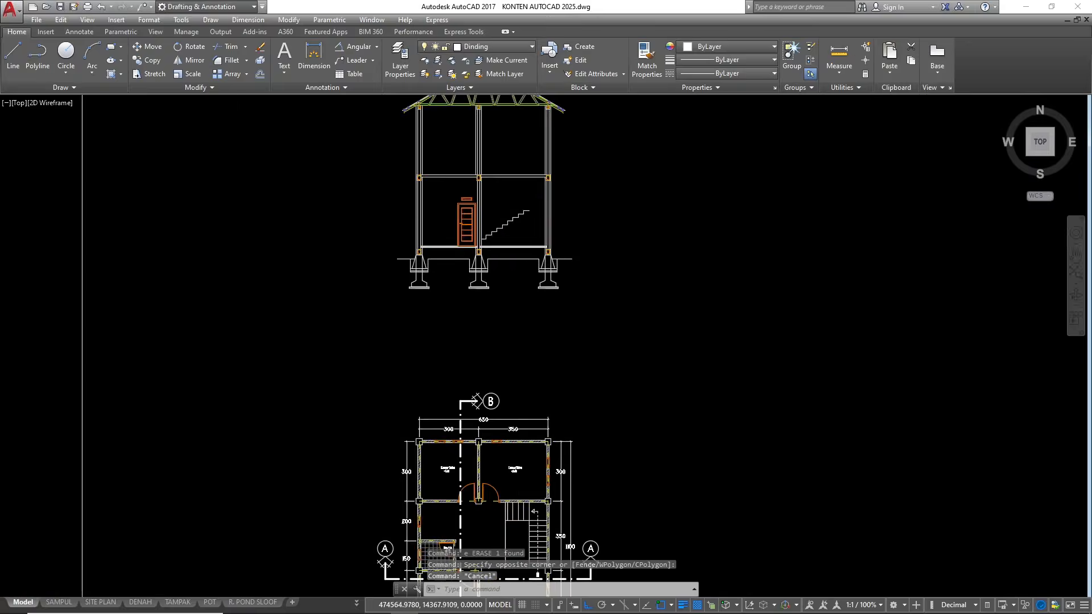
# Draw a vertical construction line at the top tread's end and a sloped one through the inner corners of the steps
pyautogui.scroll(-5, 429, 291)
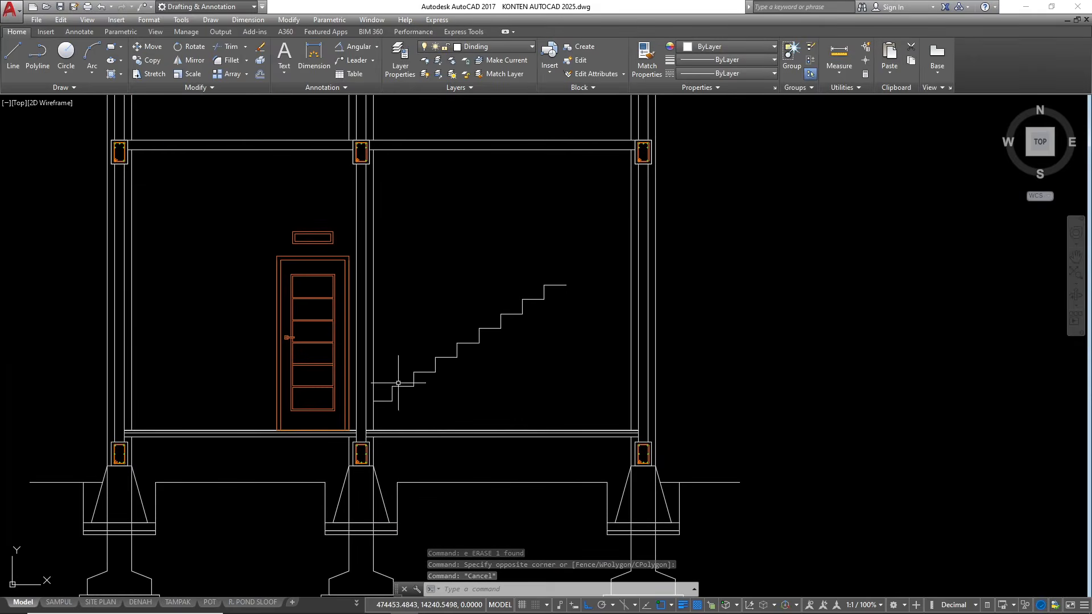
pyautogui.scroll(4, 512, 256)
pyautogui.scroll(-6, 654, 244)
pyautogui.scroll(2, 659, 312)
pyautogui.scroll(-2, 517, 352)
pyautogui.scroll(2, 579, 344)
pyautogui.write('xl')
pyautogui.press('Return')
pyautogui.scroll(4, 602, 298)
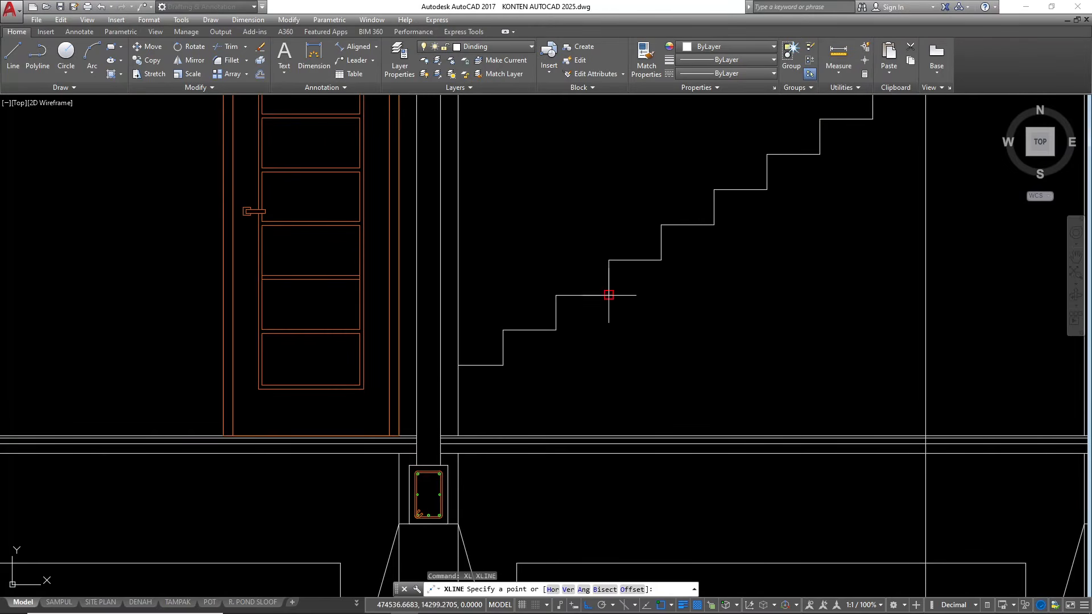
pyautogui.click(608, 295)
pyautogui.click(556, 329)
pyautogui.press('Escape')
# Offset the sloped construction line 12 downward to form the underside of the stair slab
pyautogui.click(587, 340)
pyautogui.click(576, 320)
pyautogui.click(576, 315)
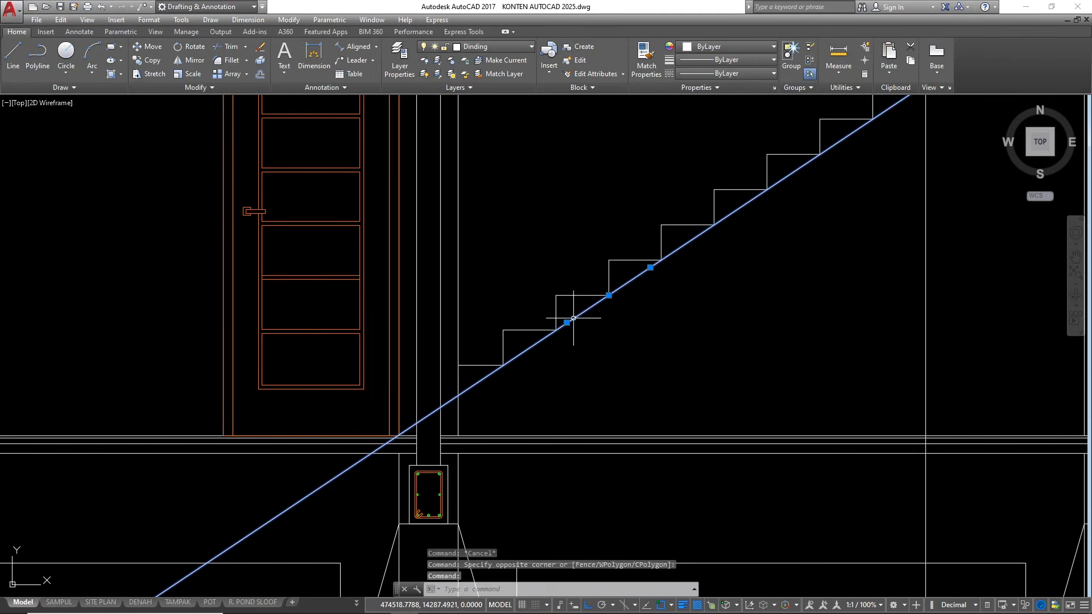
pyautogui.write('o')
pyautogui.press('Return')
pyautogui.write('12')
pyautogui.press('Return')
pyautogui.click(573, 318)
pyautogui.click(595, 347)
pyautogui.press('Escape')
pyautogui.press('Escape')
# Erase the original sloped construction line running through the inner corners of the steps
pyautogui.click(579, 321)
pyautogui.click(575, 306)
pyautogui.write('e')
pyautogui.press('Escape')
pyautogui.write('e')
pyautogui.press('Return')
pyautogui.press('Escape')
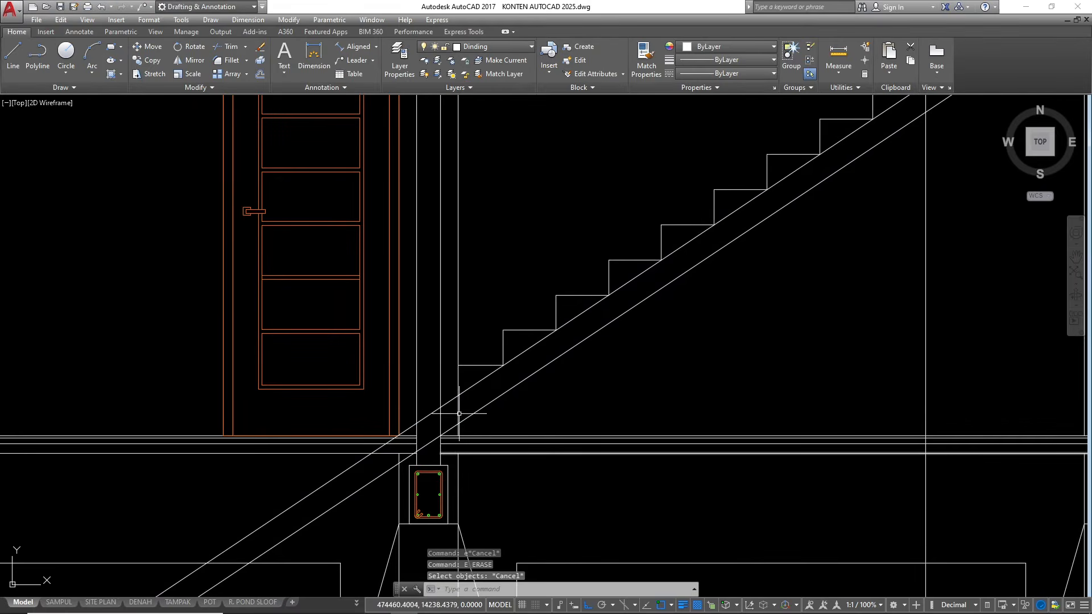
pyautogui.scroll(2, 459, 414)
pyautogui.click(483, 383)
pyautogui.click(479, 365)
pyautogui.write('e')
pyautogui.press('Return')
pyautogui.scroll(-2, 747, 293)
# Trim the stair underside line at the middle column's face and erase its leftover part below the floor
pyautogui.press('Escape')
pyautogui.press('Escape')
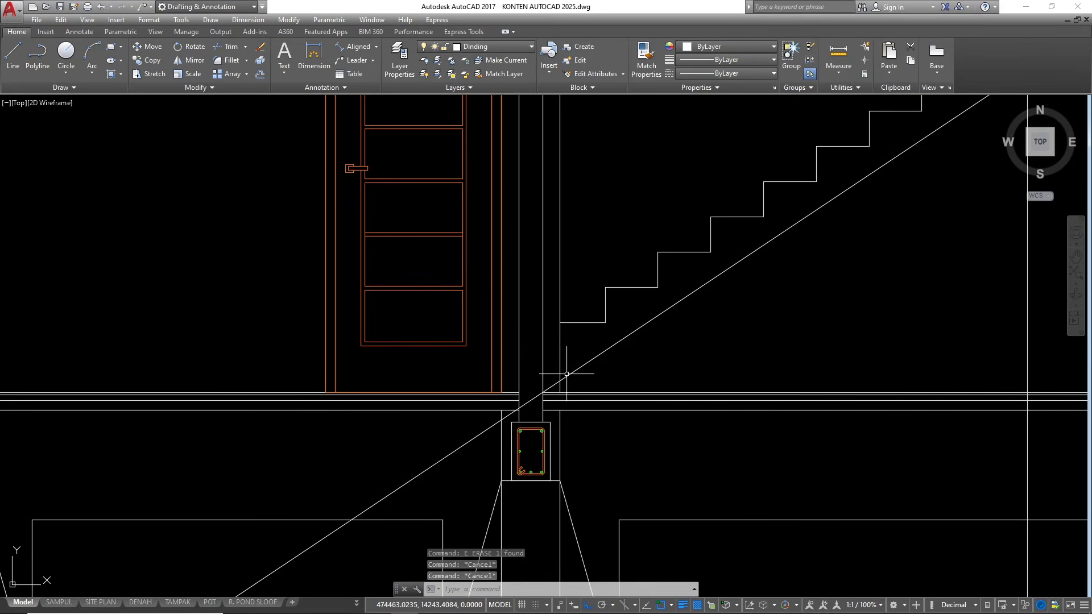
pyautogui.scroll(2, 565, 387)
pyautogui.write('tr')
pyautogui.press('Return')
pyautogui.press('Return')
pyautogui.click(546, 398)
pyautogui.click(547, 387)
pyautogui.press('Escape')
pyautogui.press('Escape')
pyautogui.click(446, 462)
pyautogui.click(416, 458)
pyautogui.write('e')
# Draw the landing underside as a horizontal line from the sloped line's intersection with the vertical construction line to the outer column face
pyautogui.press('Return')
pyautogui.scroll(-3, 391, 460)
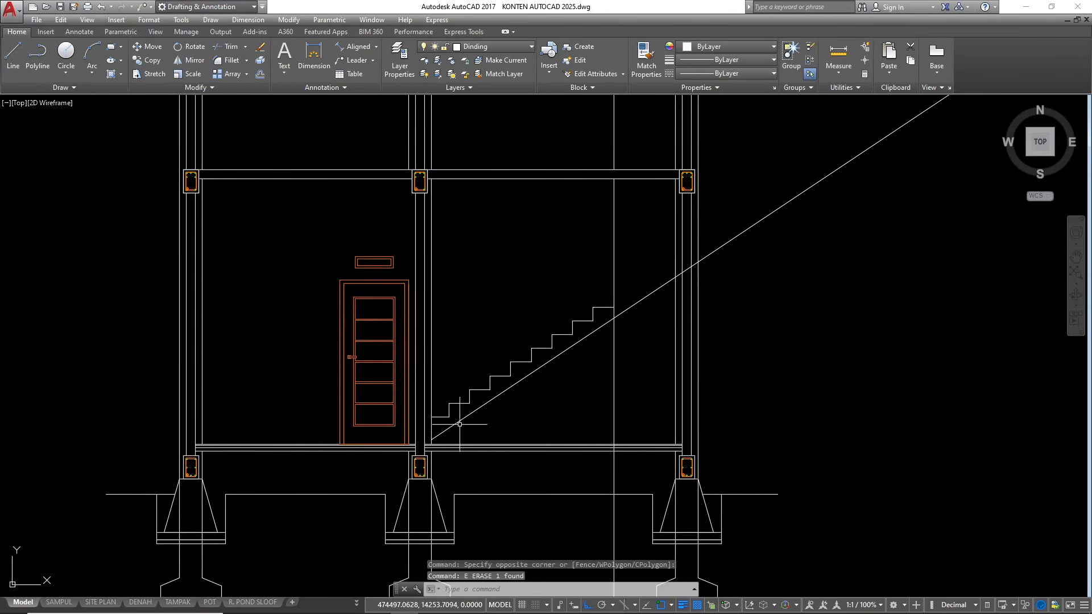
pyautogui.scroll(2, 628, 313)
pyautogui.write('l')
pyautogui.press('Return')
pyautogui.scroll(2, 583, 330)
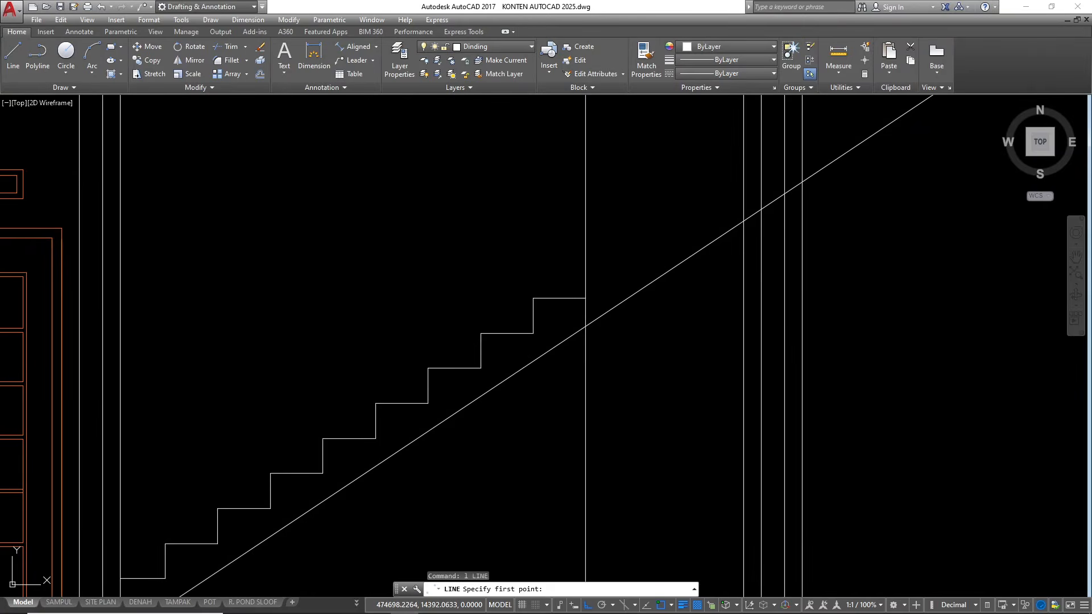
pyautogui.click(586, 326)
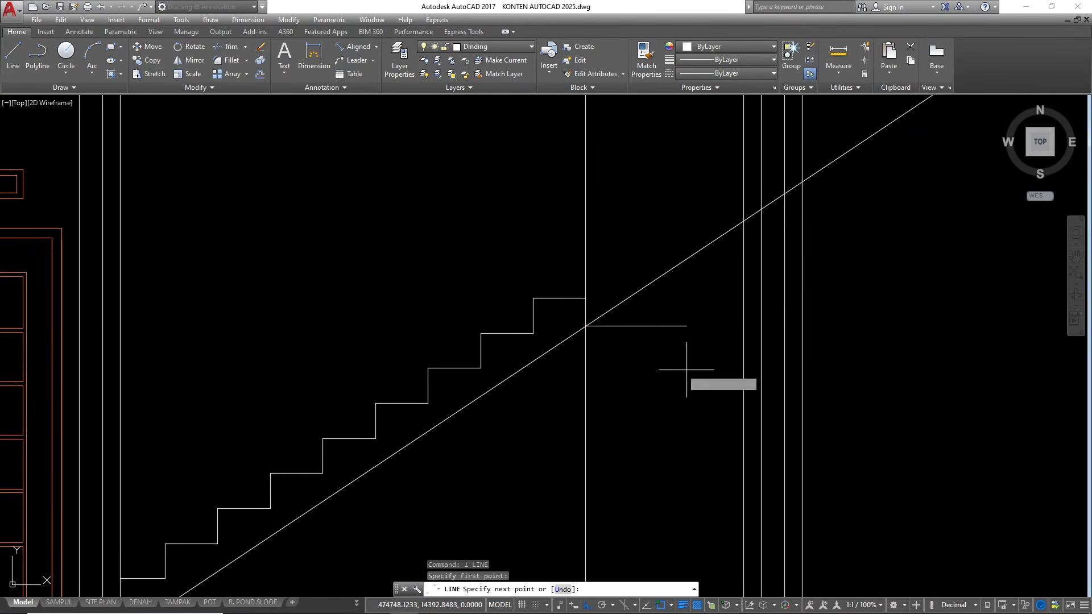
pyautogui.click(743, 326)
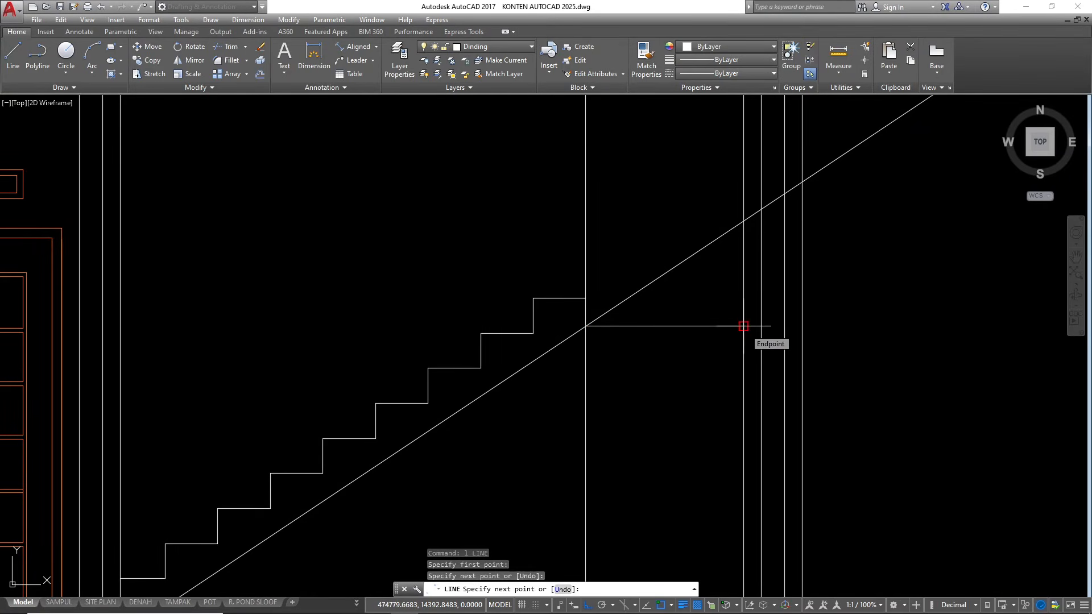
pyautogui.press('Return')
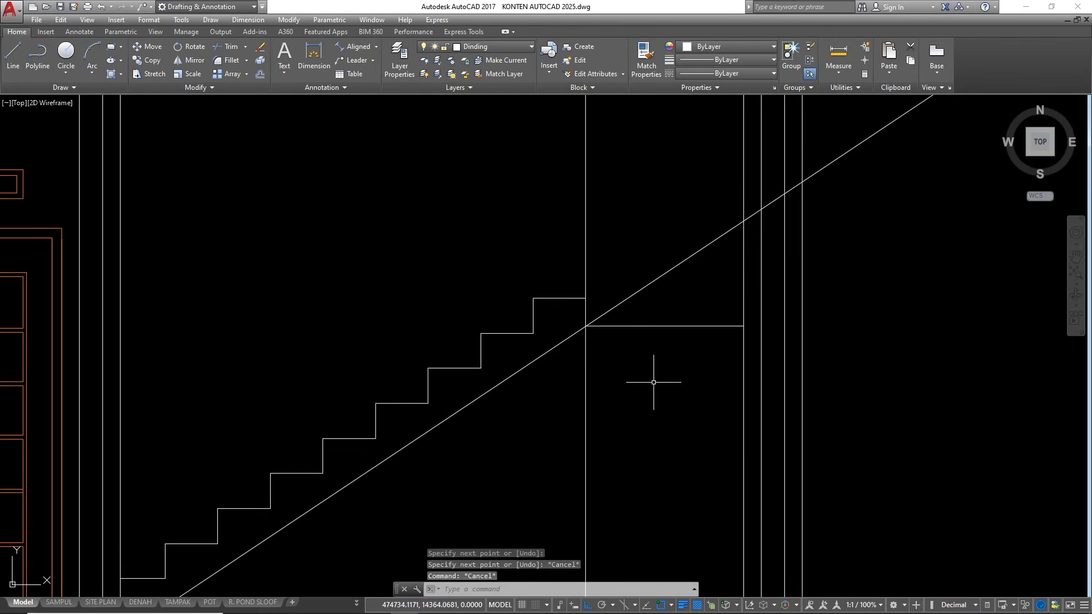
# Trim the vertical construction line between the top tread and landing underside, and the sloped line beyond their intersection
pyautogui.write('tr')
pyautogui.press('Return')
pyautogui.press('Return')
pyautogui.scroll(4, 586, 318)
pyautogui.click(583, 311)
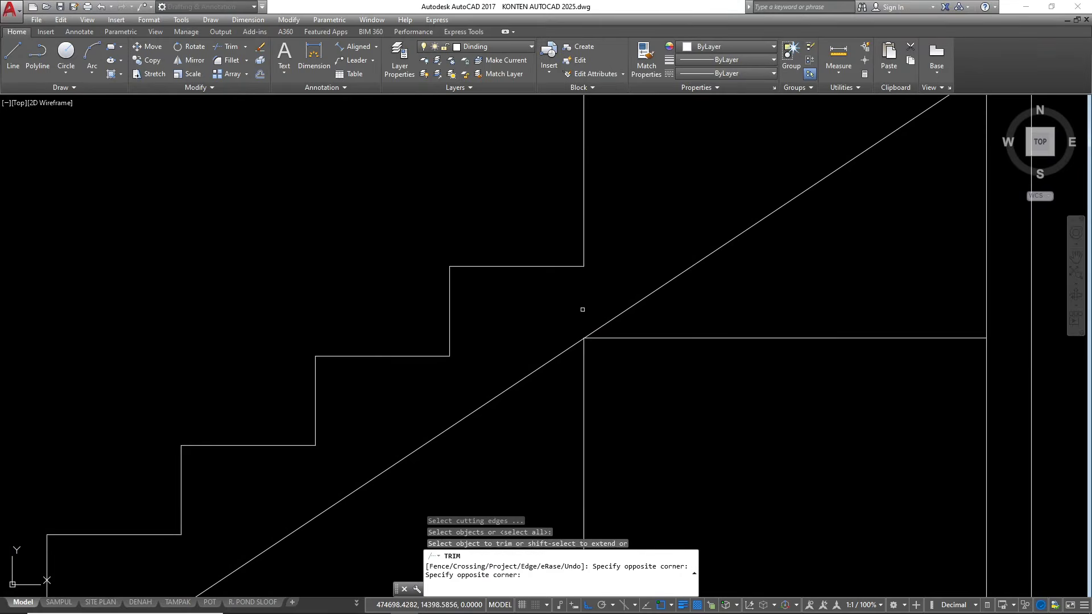
pyautogui.click(635, 303)
pyautogui.press('Escape')
pyautogui.press('Escape')
# Erase the leftover vertical line below the landing and the leftover sloped line extending past the outer column
pyautogui.click(626, 410)
pyautogui.click(539, 402)
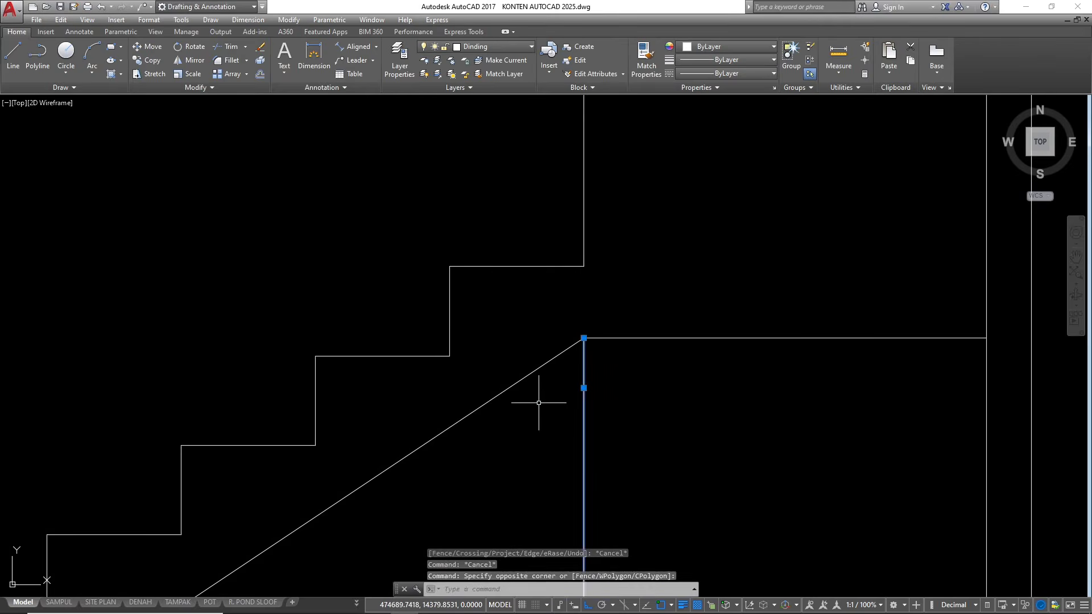
pyautogui.write('e')
pyautogui.press('Return')
pyautogui.scroll(-6, 587, 342)
pyautogui.click(874, 253)
pyautogui.click(821, 140)
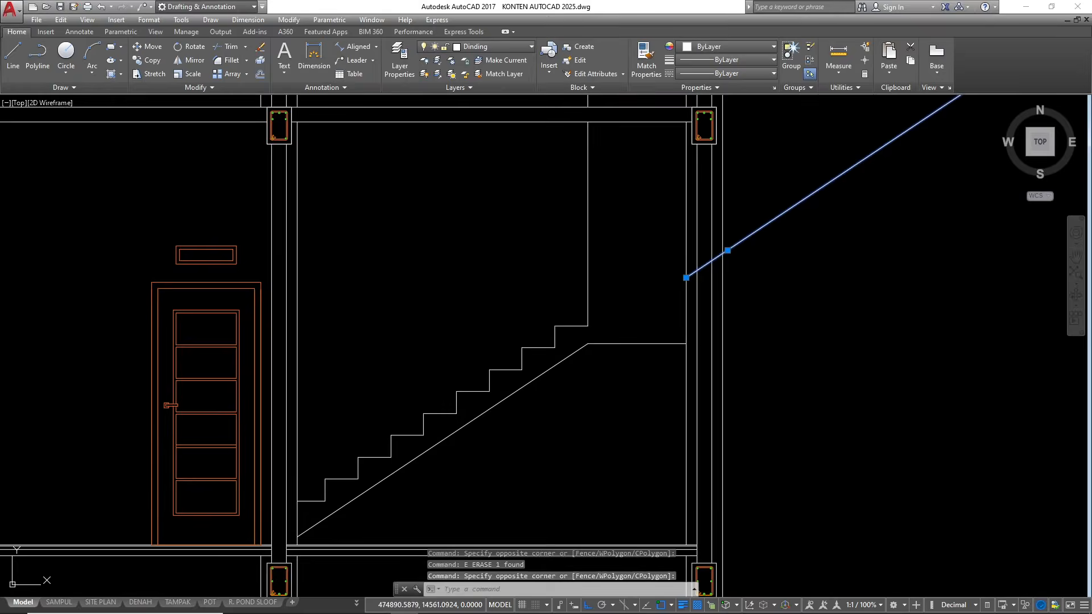
pyautogui.write('e')
pyautogui.press('Return')
pyautogui.scroll(-4, 686, 439)
pyautogui.scroll(2, 656, 289)
pyautogui.click(670, 280)
pyautogui.click(634, 254)
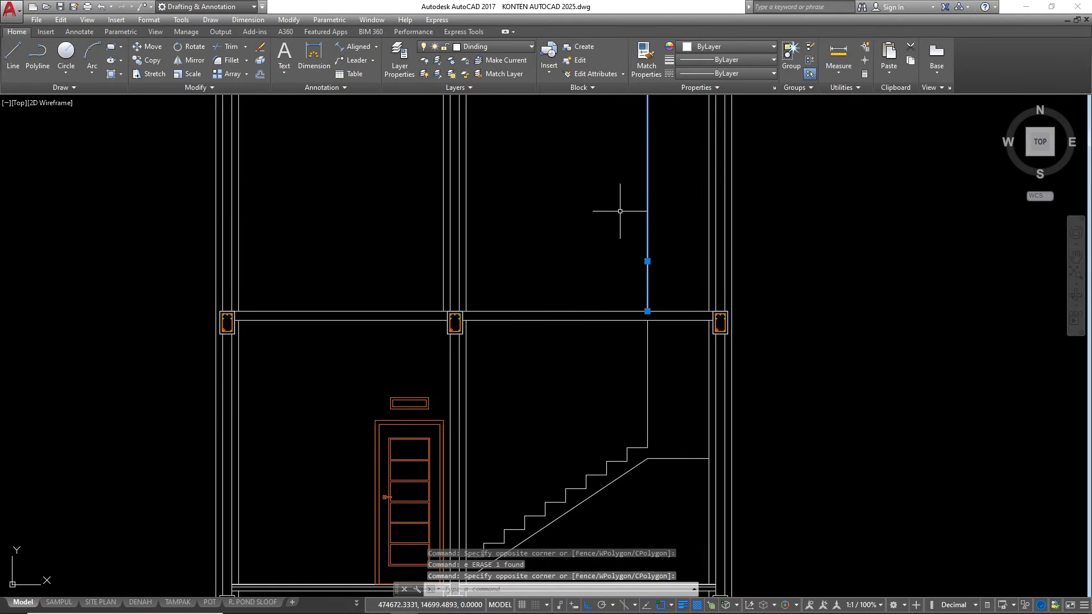
pyautogui.scroll(-3, 638, 170)
pyautogui.scroll(2, 653, 361)
pyautogui.press('Escape')
pyautogui.press('Escape')
pyautogui.press('Escape')
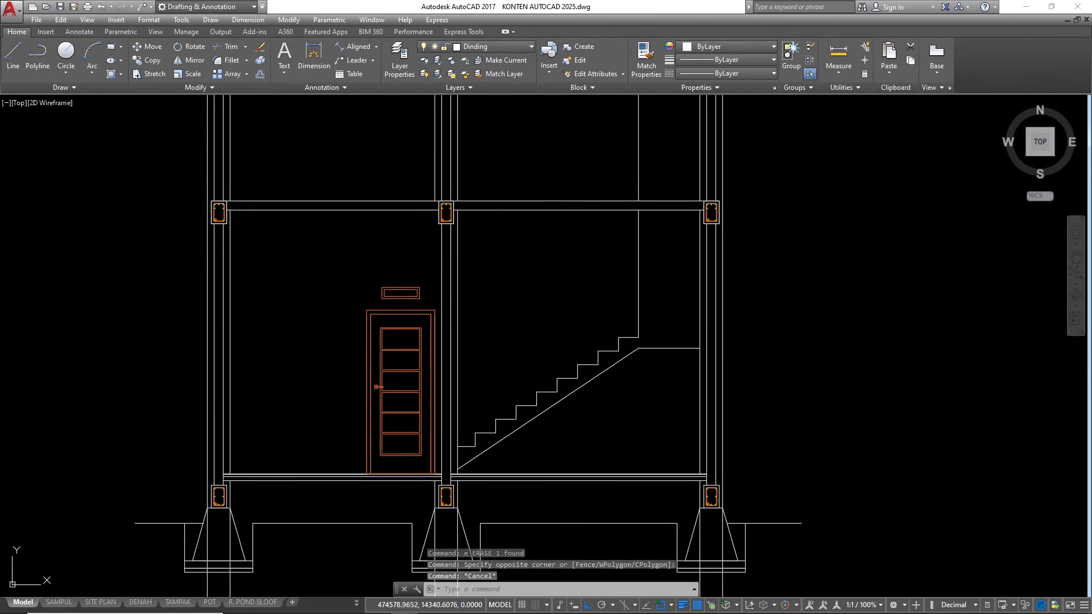
pyautogui.scroll(3, 538, 391)
pyautogui.scroll(-3, 537, 391)
pyautogui.scroll(2, 597, 347)
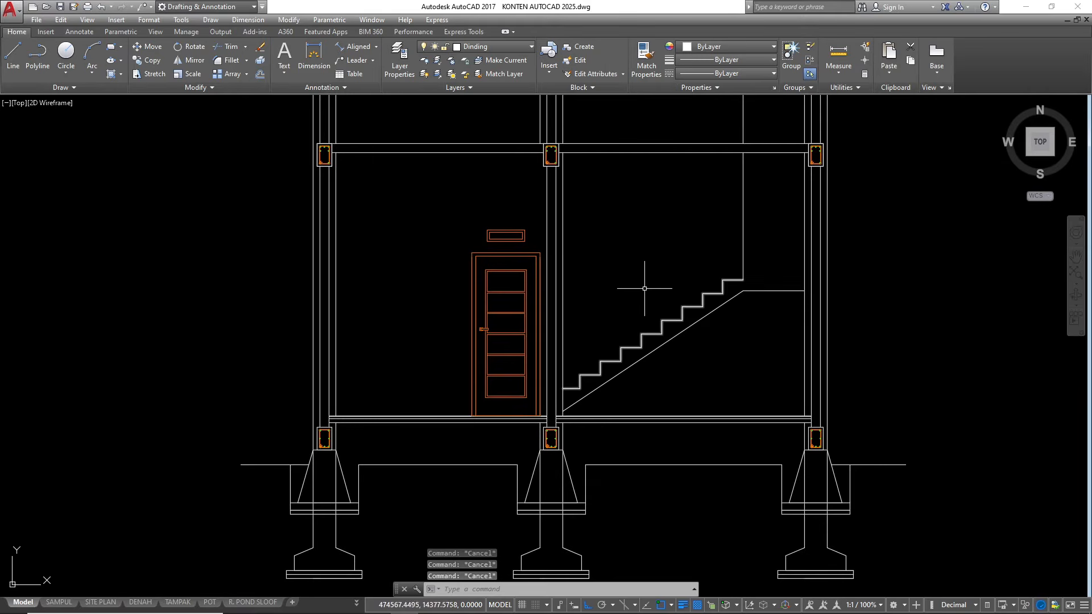
pyautogui.scroll(-3, 635, 347)
pyautogui.scroll(2, 659, 319)
pyautogui.scroll(-5, 904, 245)
pyautogui.scroll(-2, 904, 245)
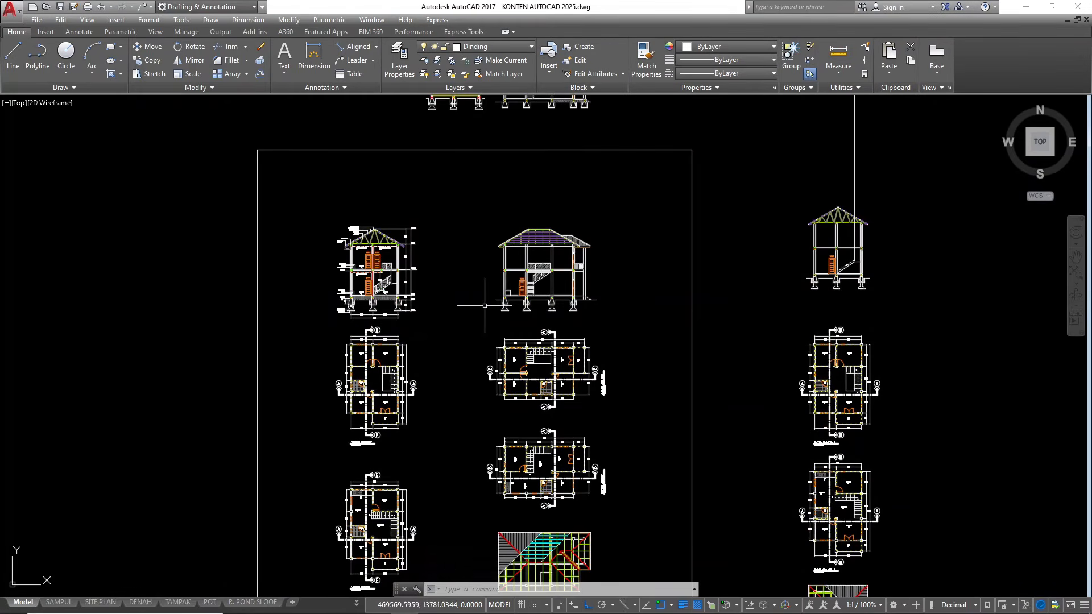
pyautogui.scroll(10, 386, 273)
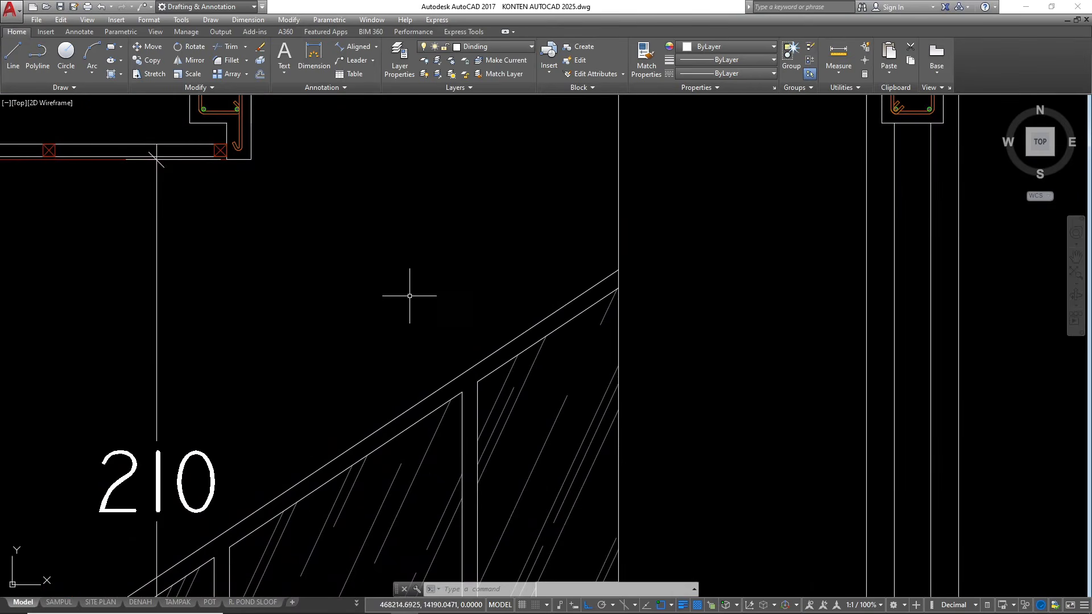
pyautogui.click(379, 252)
pyautogui.scroll(-2, 595, 332)
pyautogui.click(680, 428)
pyautogui.scroll(4, 536, 356)
pyautogui.click(544, 378)
pyautogui.click(522, 358)
pyautogui.scroll(-3, 504, 317)
pyautogui.scroll(3, 585, 307)
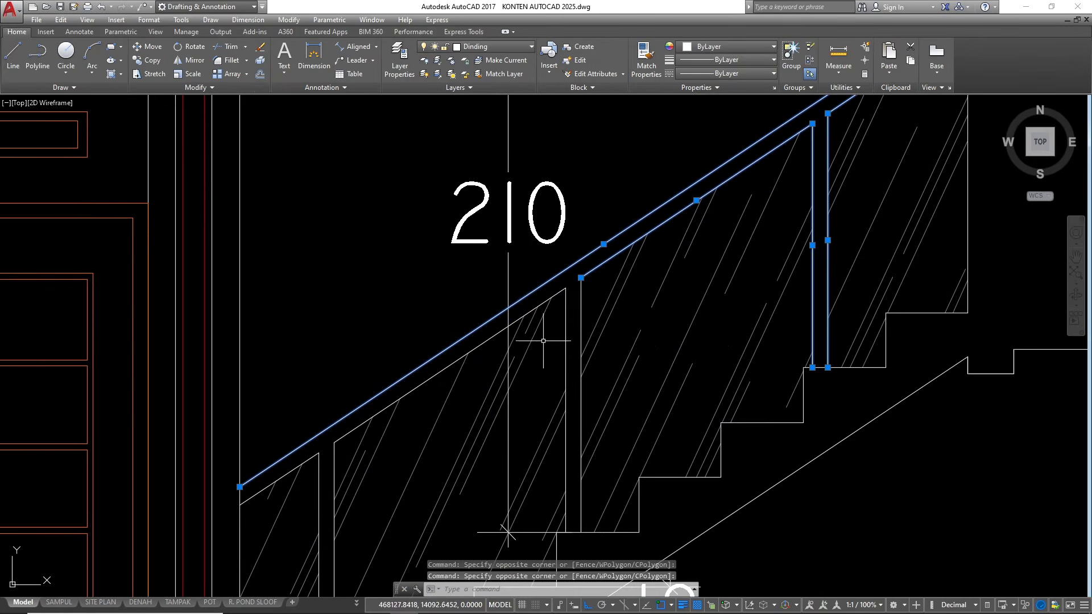
pyautogui.click(580, 288)
pyautogui.click(573, 301)
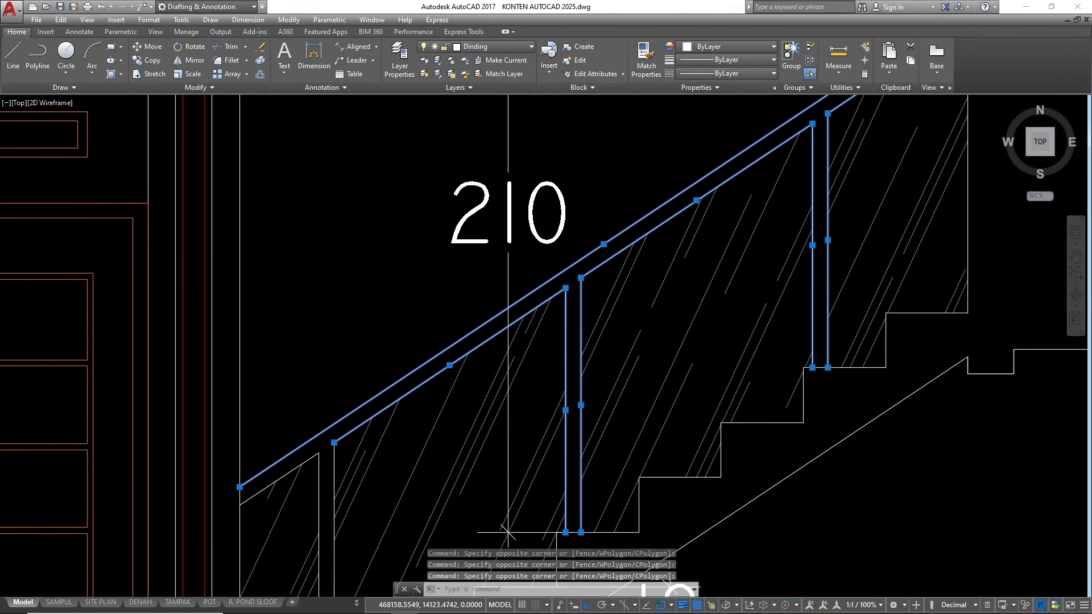
pyautogui.scroll(-2, 634, 244)
pyautogui.scroll(5, 531, 324)
pyautogui.click(470, 353)
pyautogui.click(427, 317)
pyautogui.click(479, 349)
pyautogui.click(447, 302)
pyautogui.scroll(-5, 399, 369)
pyautogui.write('c')
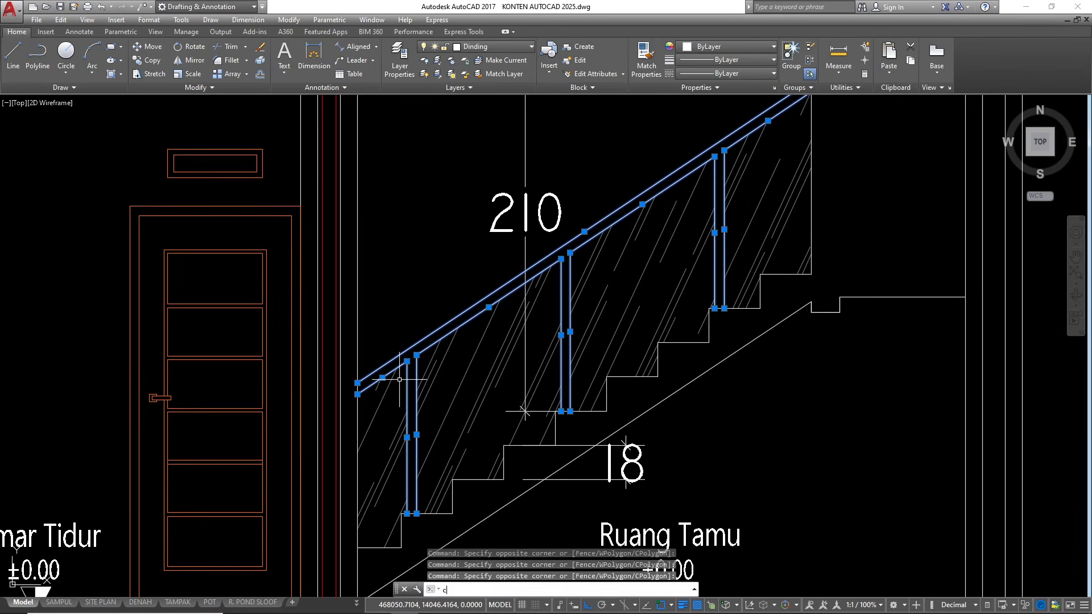
pyautogui.press('Return')
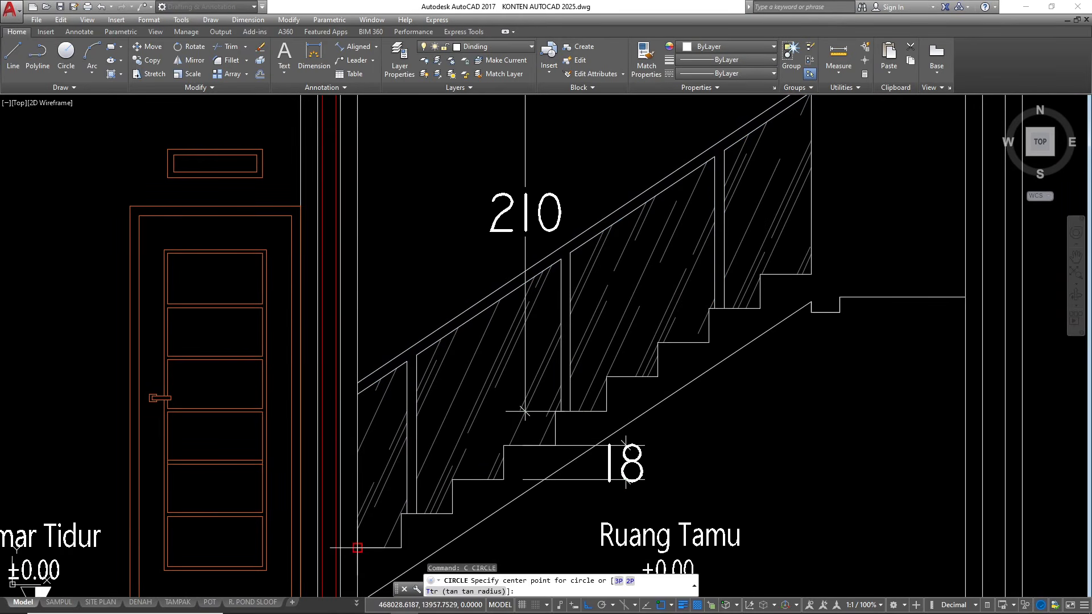
pyautogui.click(357, 548)
pyautogui.press('Escape')
pyautogui.press('Escape')
pyautogui.press('Escape')
# Copy the stair railing's handrail and post lines from the reference section onto the new stair, aligned at its lowest step by the middle column
pyautogui.scroll(-7, 176, 378)
pyautogui.scroll(10, 207, 380)
pyautogui.click(459, 304)
pyautogui.click(411, 244)
pyautogui.scroll(-5, 412, 244)
pyautogui.scroll(5, 512, 187)
pyautogui.click(418, 319)
pyautogui.click(358, 267)
pyautogui.click(528, 279)
pyautogui.click(462, 230)
pyautogui.scroll(-7, 591, 244)
pyautogui.write('co')
pyautogui.press('Return')
pyautogui.click(390, 416)
pyautogui.scroll(-5, 107, 357)
pyautogui.scroll(12, 702, 390)
pyautogui.click(604, 356)
pyautogui.press('Escape')
pyautogui.press('Escape')
pyautogui.press('Escape')
pyautogui.scroll(-6, 511, 387)
pyautogui.scroll(4, 628, 275)
pyautogui.scroll(-6, 633, 284)
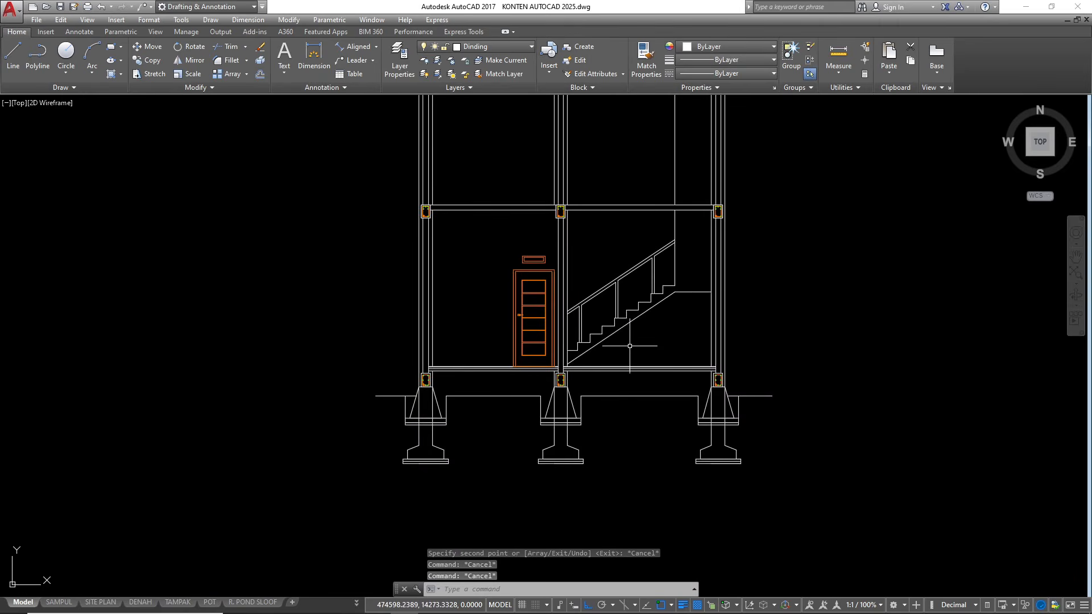
# Examine the ground-floor and second-floor plans around section line A–A for the doors seen in the section
pyautogui.scroll(-4, 718, 290)
pyautogui.scroll(2, 696, 245)
pyautogui.scroll(-5, 679, 238)
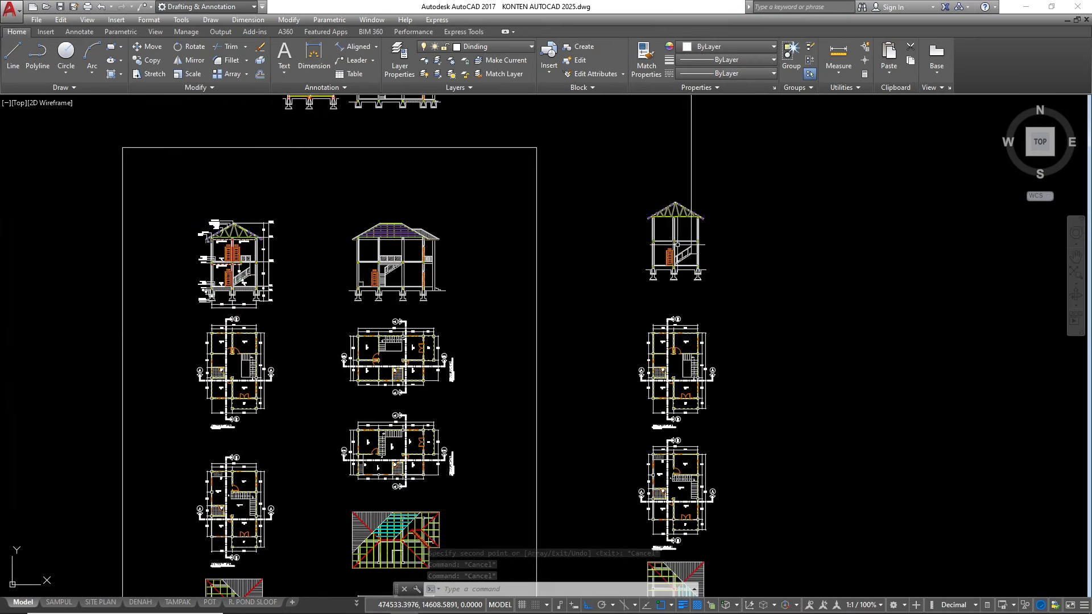
pyautogui.scroll(4, 672, 443)
pyautogui.scroll(-4, 646, 333)
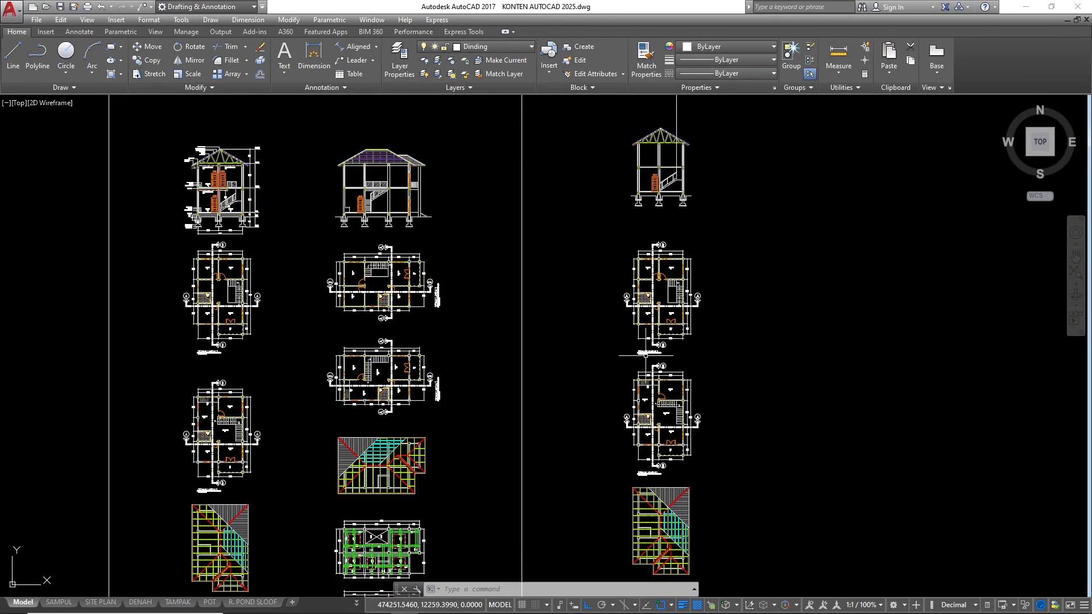
pyautogui.scroll(6, 651, 418)
pyautogui.scroll(-2, 648, 403)
pyautogui.scroll(4, 647, 400)
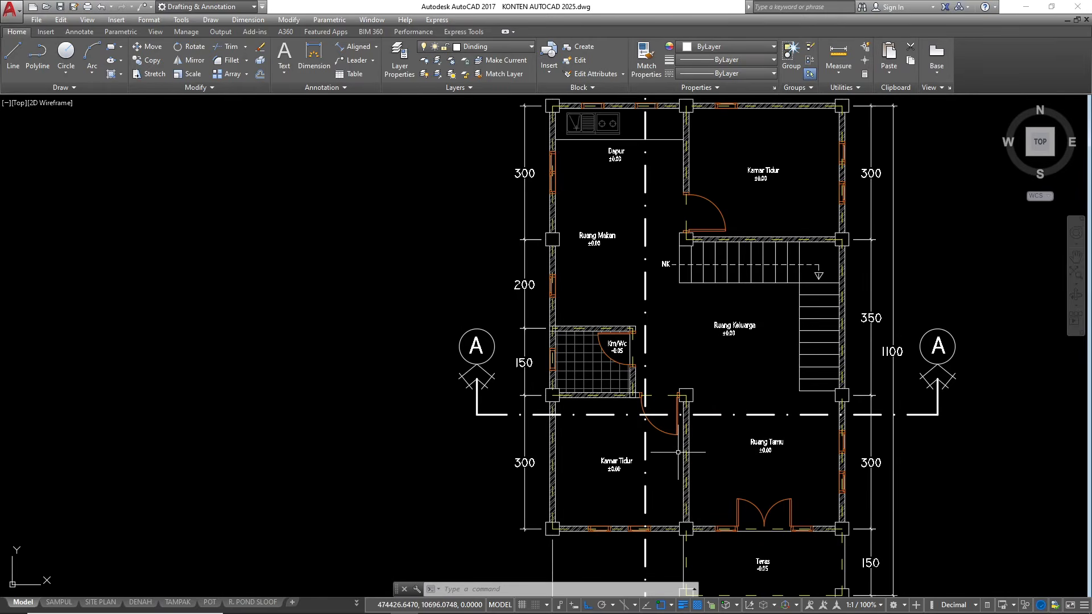
pyautogui.scroll(-5, 686, 458)
pyautogui.scroll(8, 637, 308)
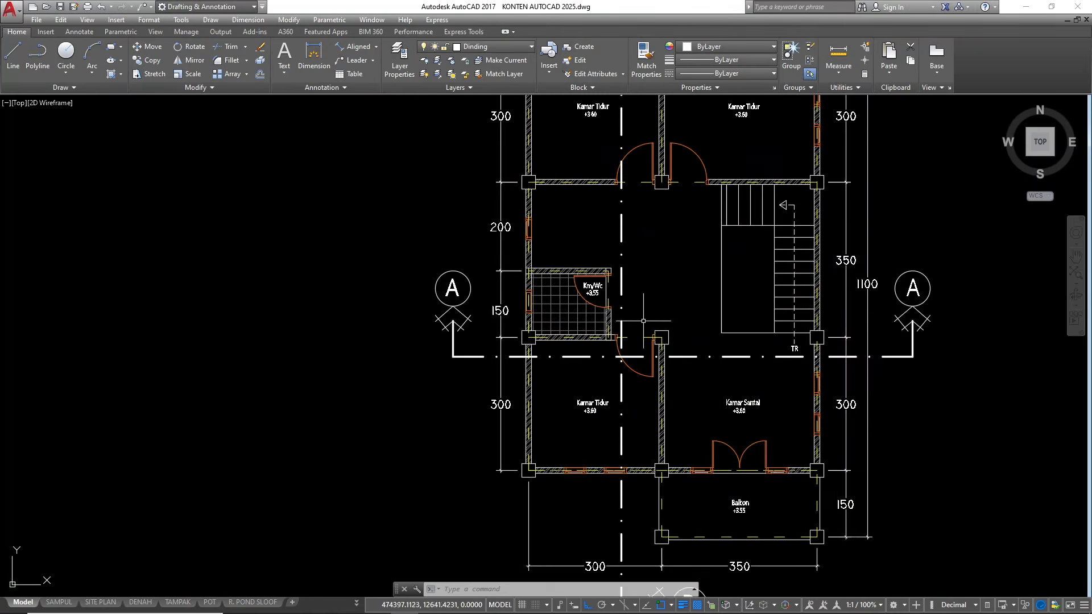
pyautogui.scroll(-3, 639, 388)
pyautogui.scroll(3, 639, 388)
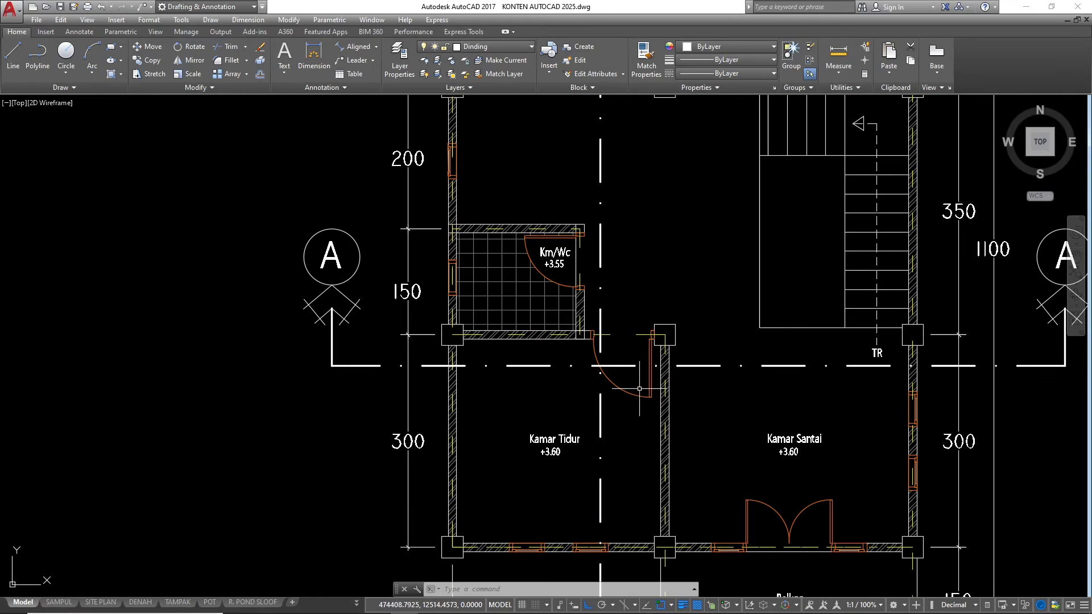
pyautogui.scroll(-4, 600, 335)
pyautogui.scroll(2, 644, 262)
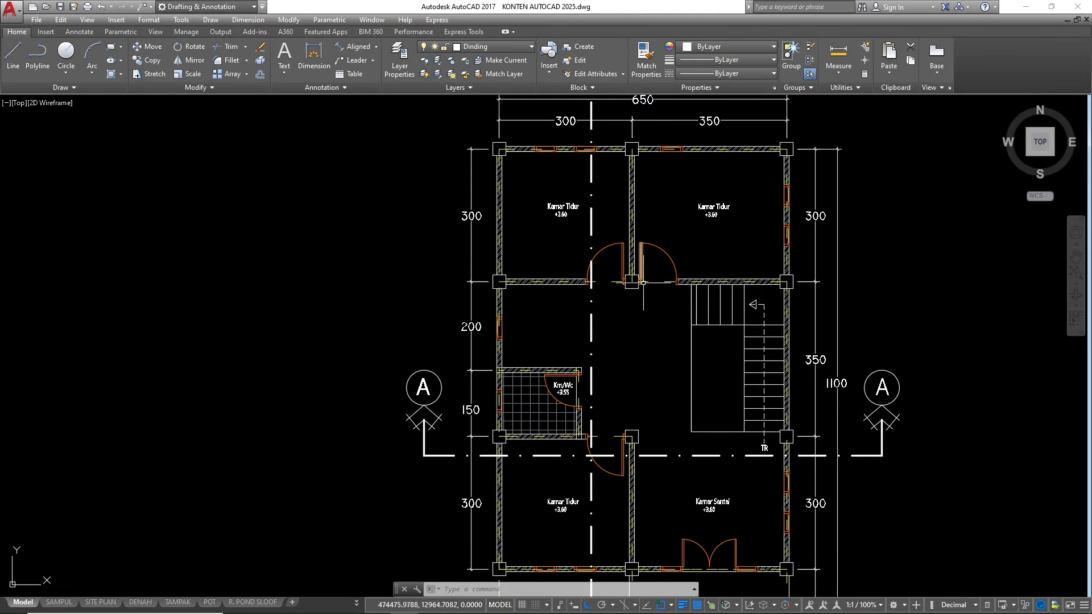
# Draw four vertical construction lines through the jamb edges of the upper-right Kamar Tidur door frame on the second-floor plan
pyautogui.write('xl')
pyautogui.press('Return')
pyautogui.write('v')
pyautogui.press('Return')
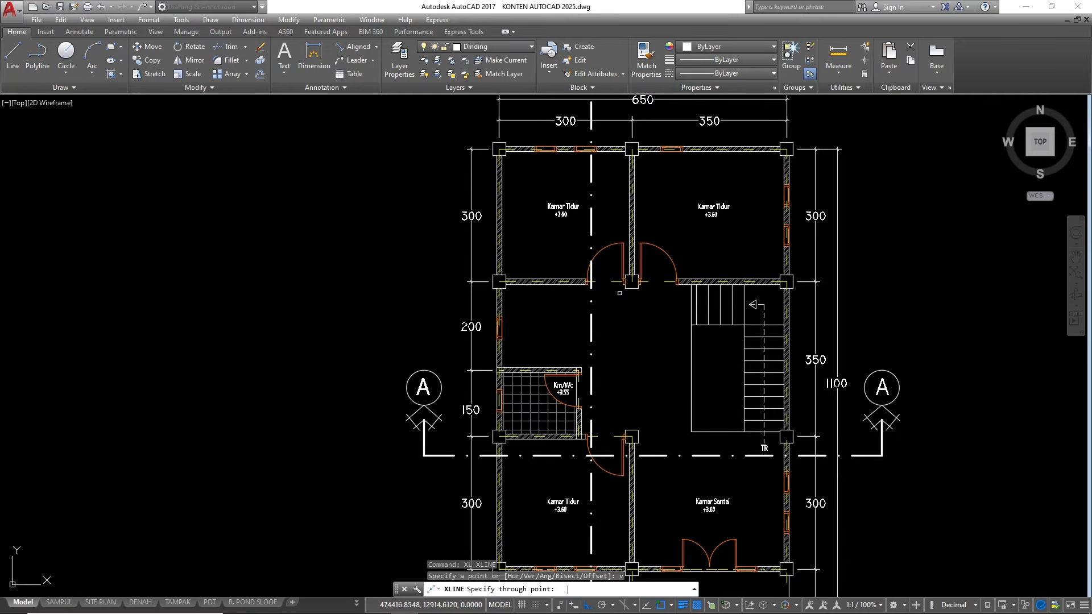
pyautogui.scroll(4, 632, 285)
pyautogui.scroll(3, 642, 283)
pyautogui.click(637, 268)
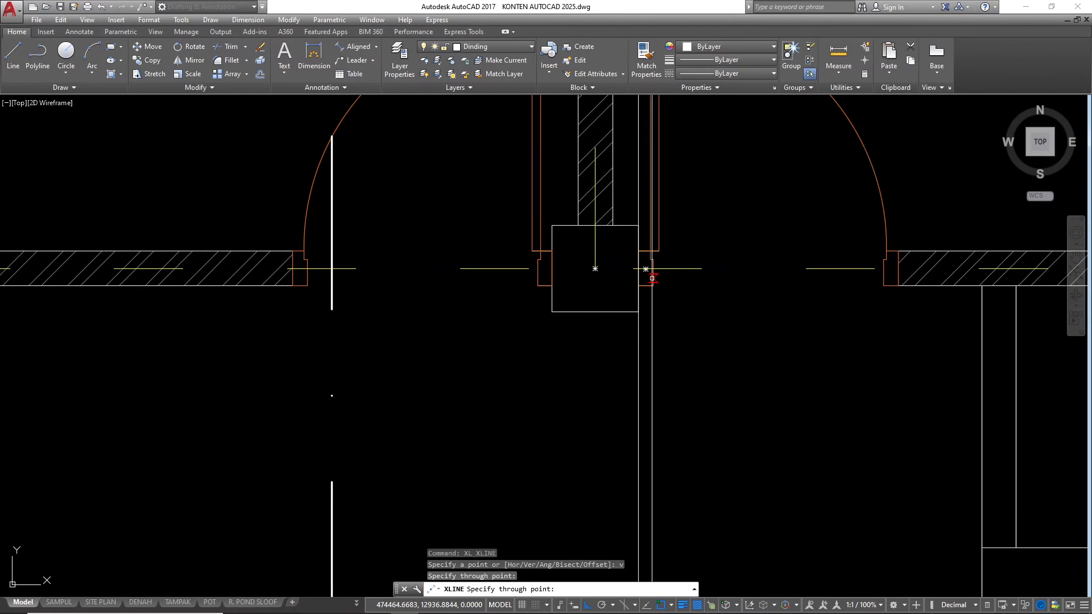
pyautogui.click(646, 269)
pyautogui.click(885, 274)
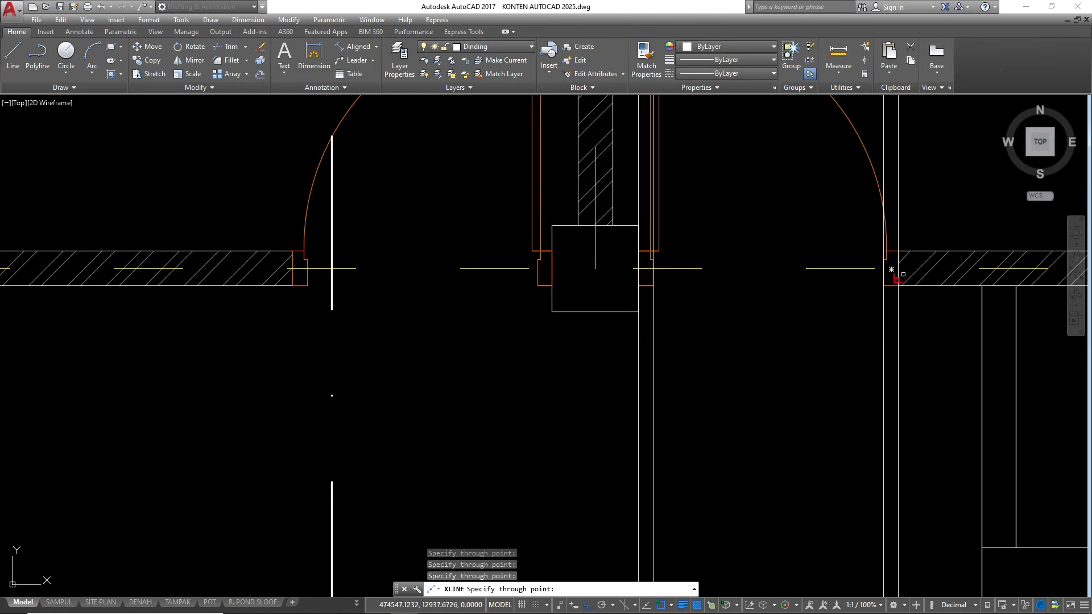
pyautogui.scroll(-8, 629, 258)
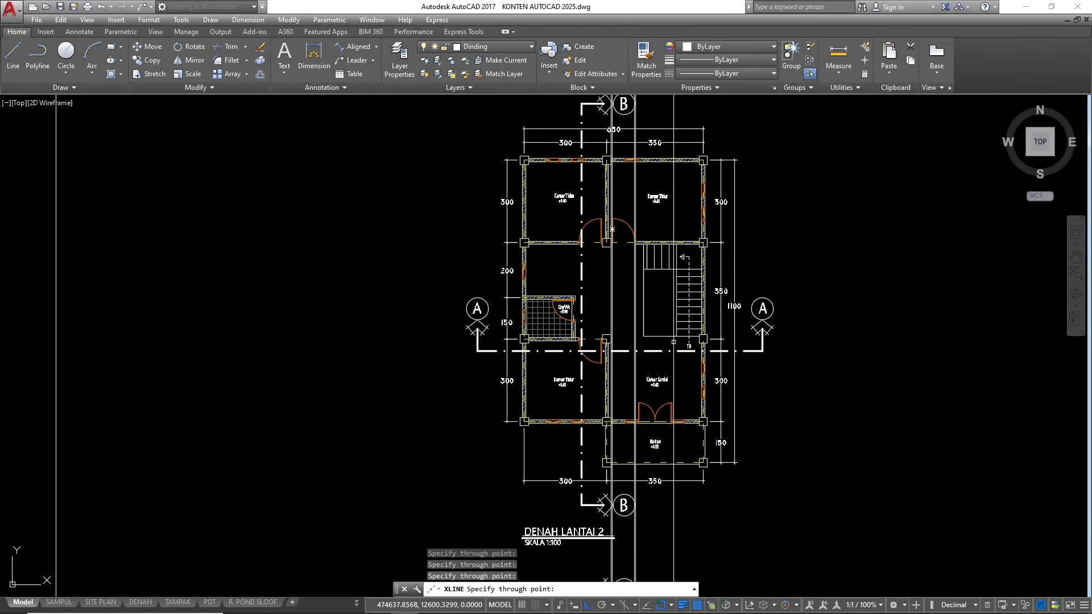
pyautogui.scroll(-3, 648, 284)
pyautogui.scroll(3, 653, 307)
pyautogui.scroll(2, 639, 349)
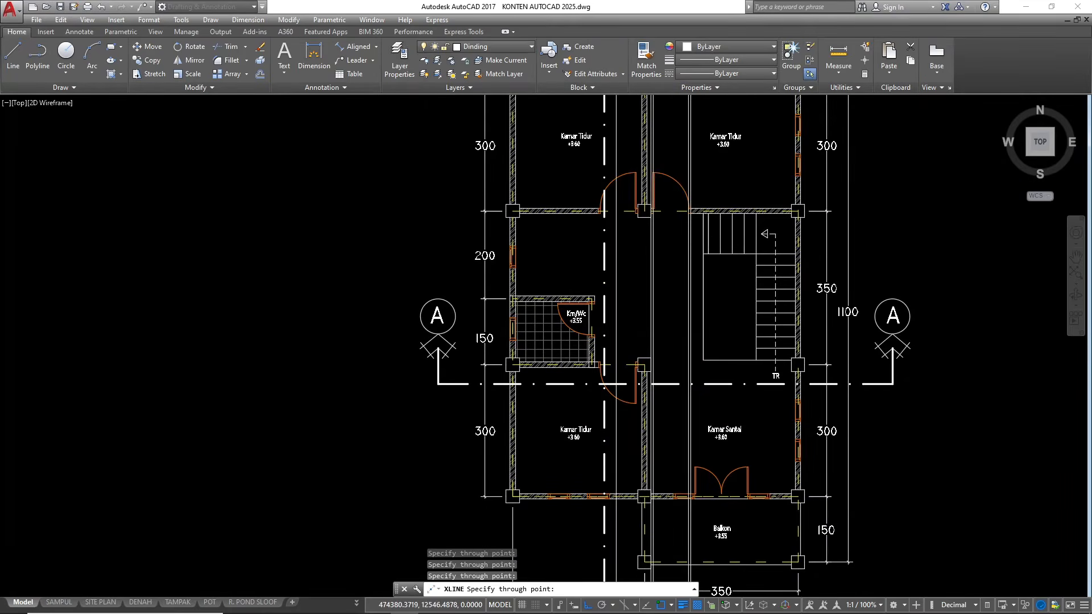
pyautogui.scroll(3, 639, 349)
pyautogui.press('Escape')
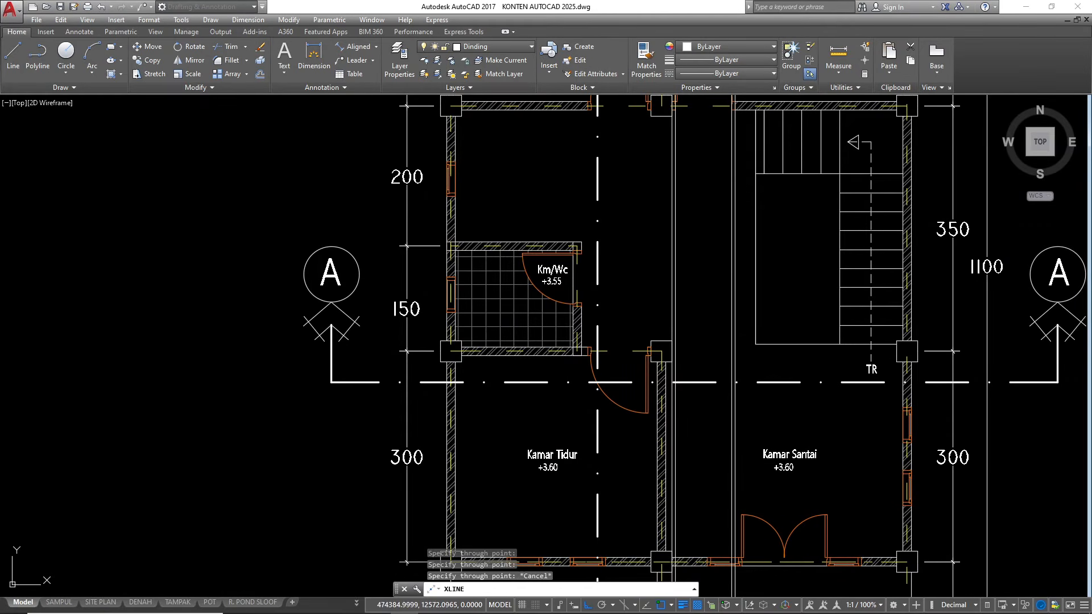
pyautogui.press('Escape')
pyautogui.scroll(-6, 627, 295)
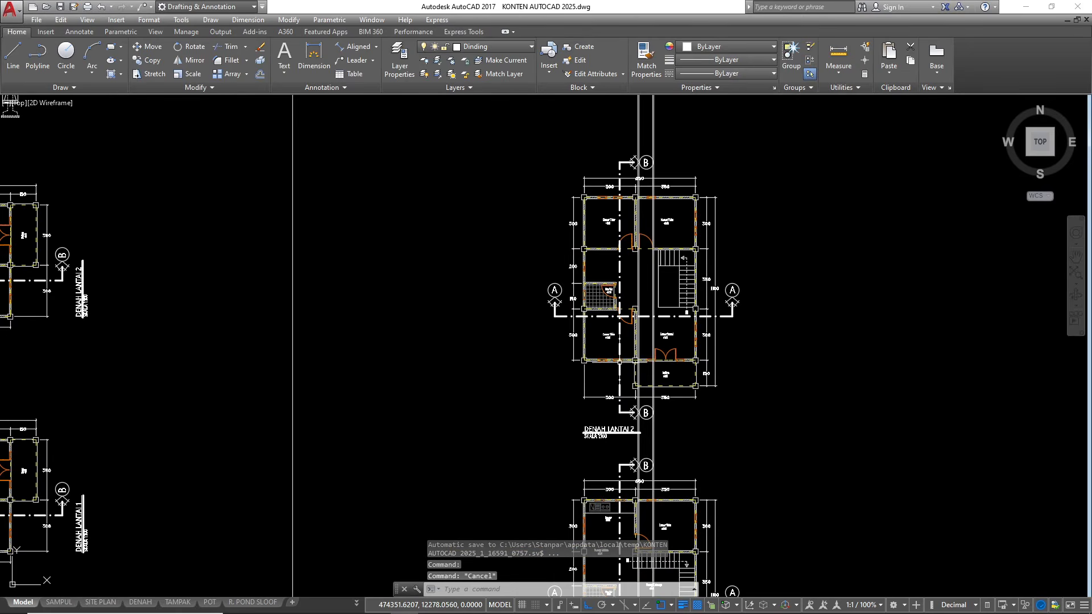
pyautogui.scroll(-2, 578, 410)
pyautogui.scroll(7, 649, 274)
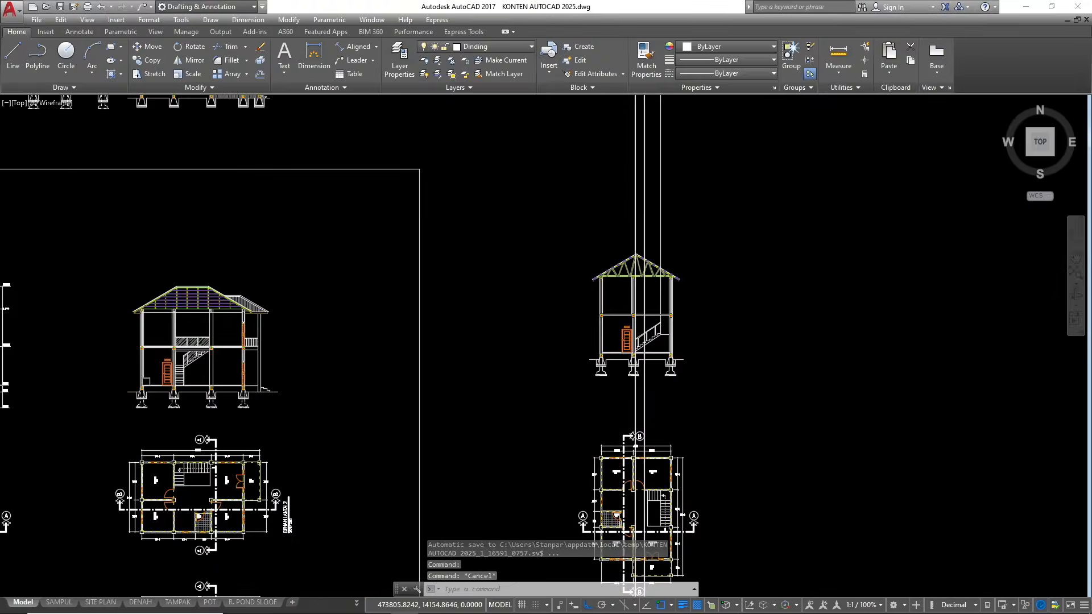
pyautogui.click(643, 252)
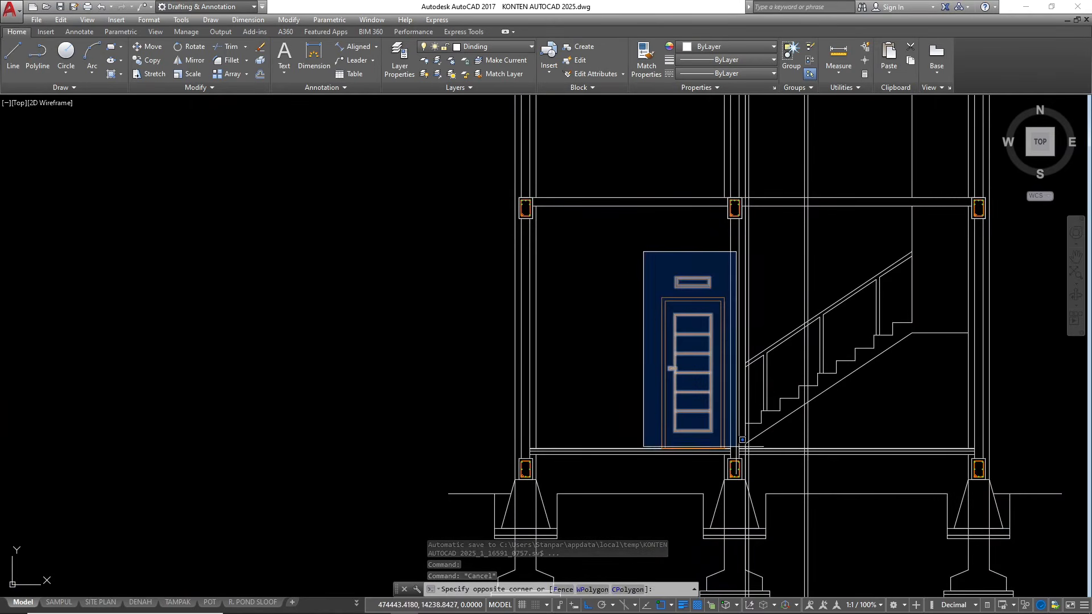
pyautogui.click(732, 452)
pyautogui.write('c')
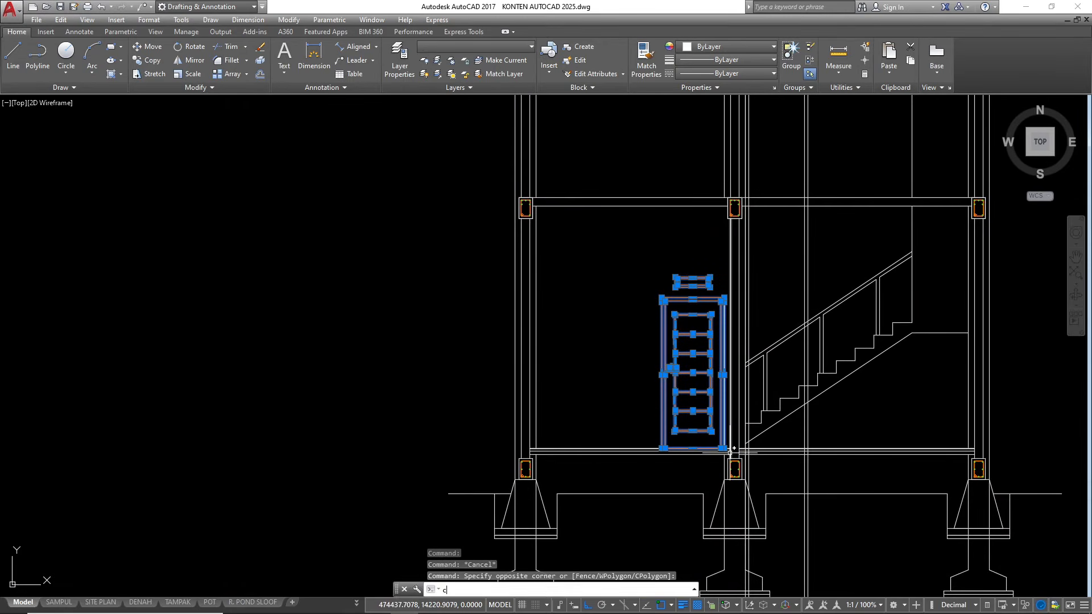
pyautogui.press('Return')
pyautogui.scroll(3, 638, 434)
pyautogui.scroll(-3, 629, 293)
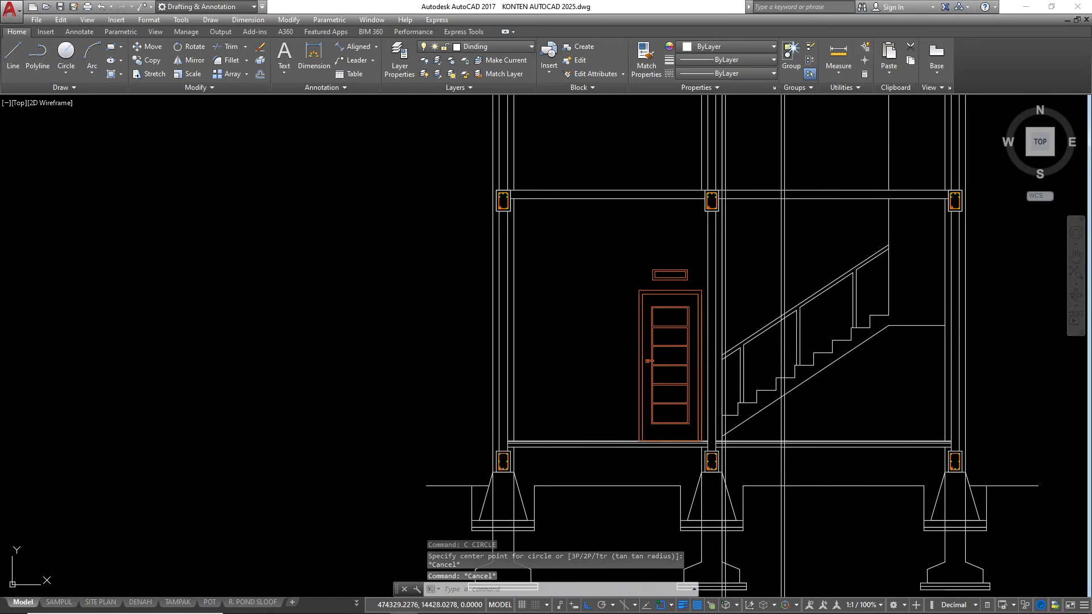
pyautogui.press('Escape')
pyautogui.press('Escape')
pyautogui.press('Escape')
# Copy the ground-floor door and its vent straight up so the door stands on the upper floor slab of the section
pyautogui.click(631, 250)
pyautogui.click(704, 442)
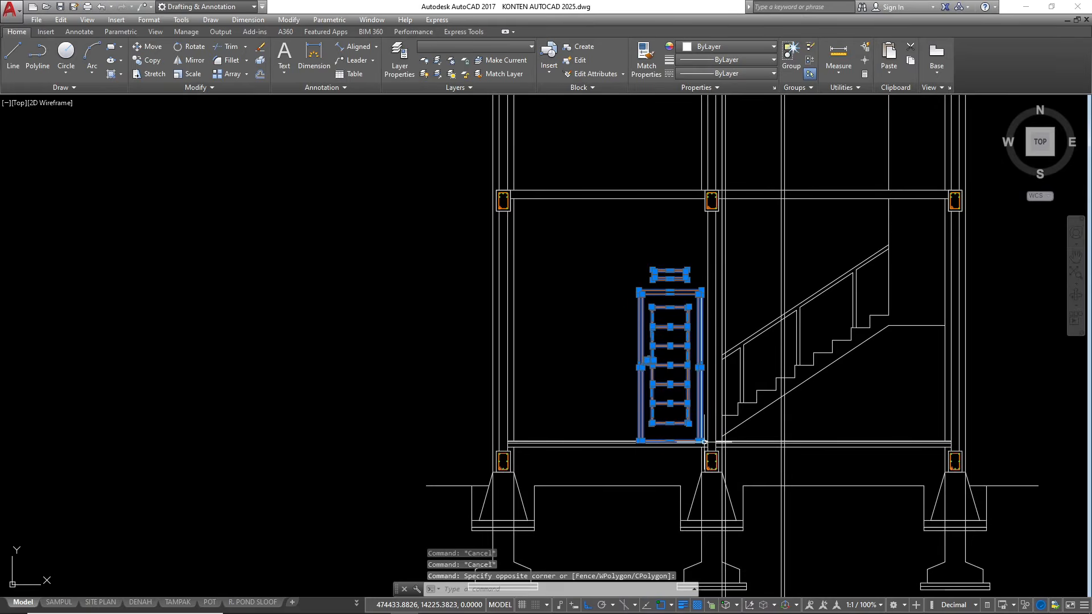
pyautogui.write('co')
pyautogui.press('Return')
pyautogui.scroll(4, 638, 447)
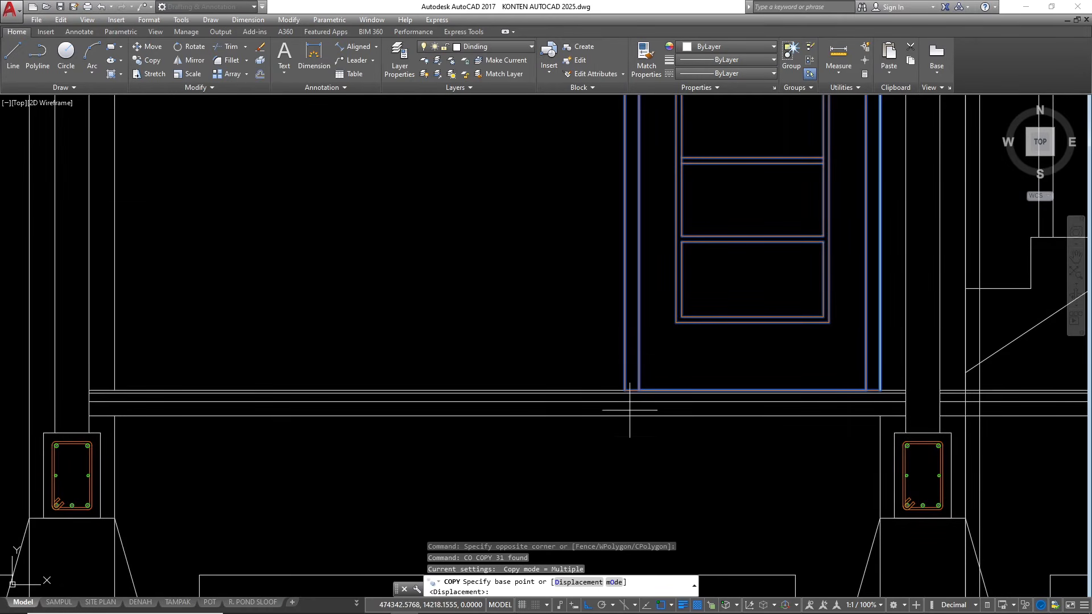
pyautogui.click(624, 390)
pyautogui.scroll(-4, 629, 385)
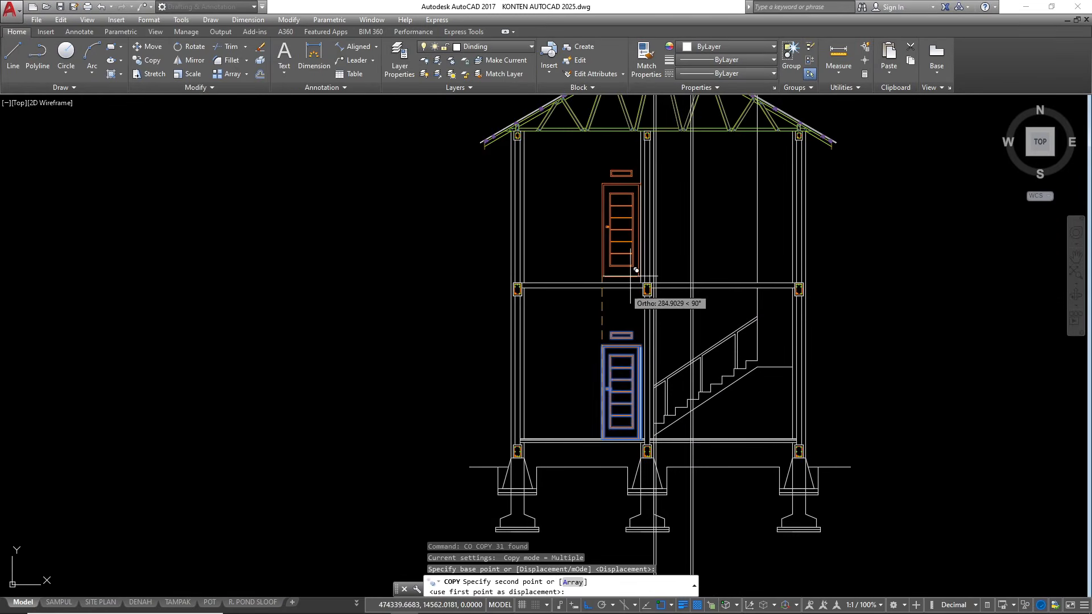
pyautogui.scroll(3, 639, 317)
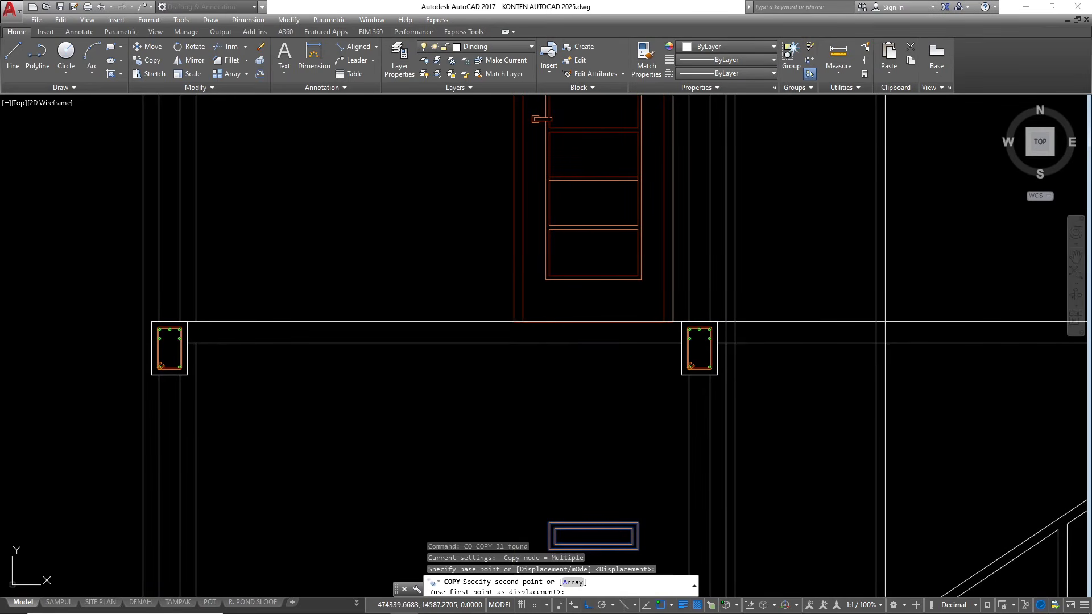
pyautogui.click(519, 316)
# Place a second door and vent copy on the upper floor, its lower corner at the first construction line beyond the middle column
pyautogui.scroll(-2, 422, 352)
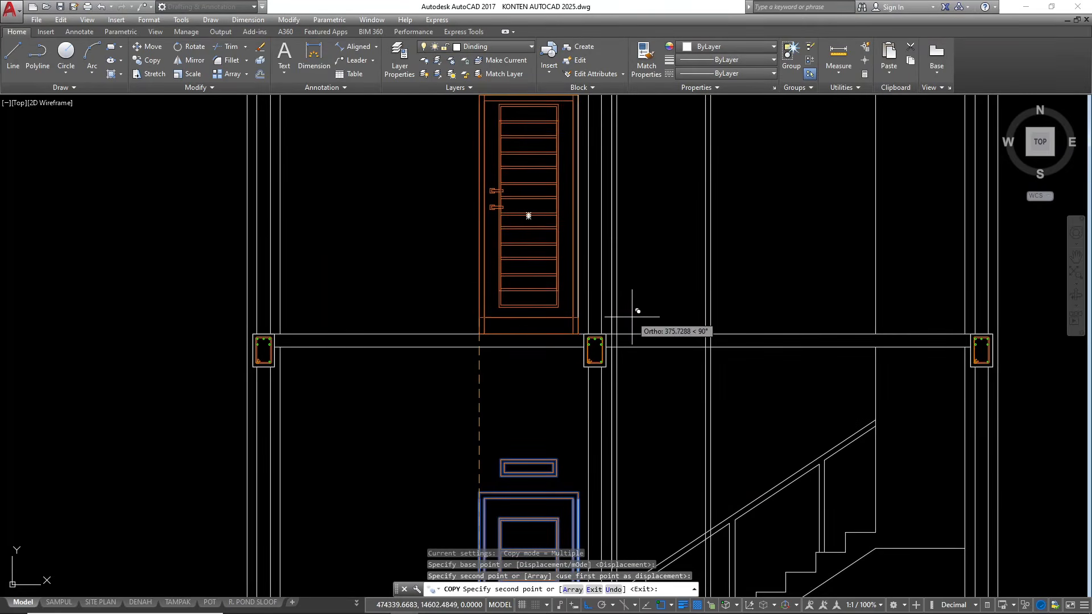
pyautogui.press('F8')
pyautogui.scroll(5, 630, 318)
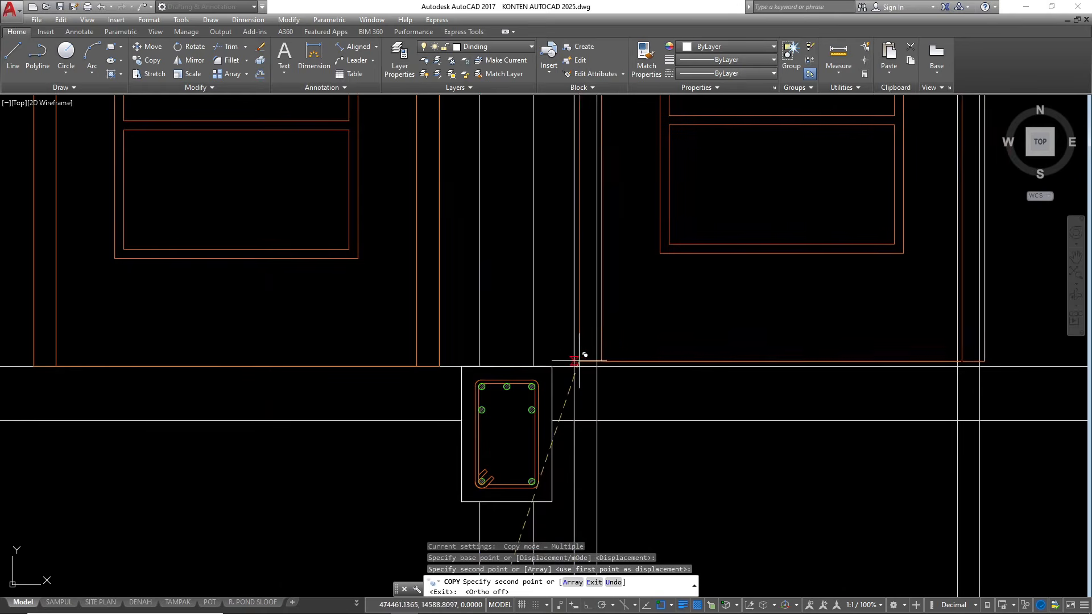
pyautogui.scroll(-4, 569, 353)
pyautogui.press('Escape')
pyautogui.press('Escape')
pyautogui.press('Escape')
# Erase the four vertical construction lines projected from the door jambs
pyautogui.scroll(-5, 650, 217)
pyautogui.click(651, 133)
pyautogui.click(569, 116)
pyautogui.write('e')
pyautogui.press('Return')
pyautogui.scroll(-4, 606, 272)
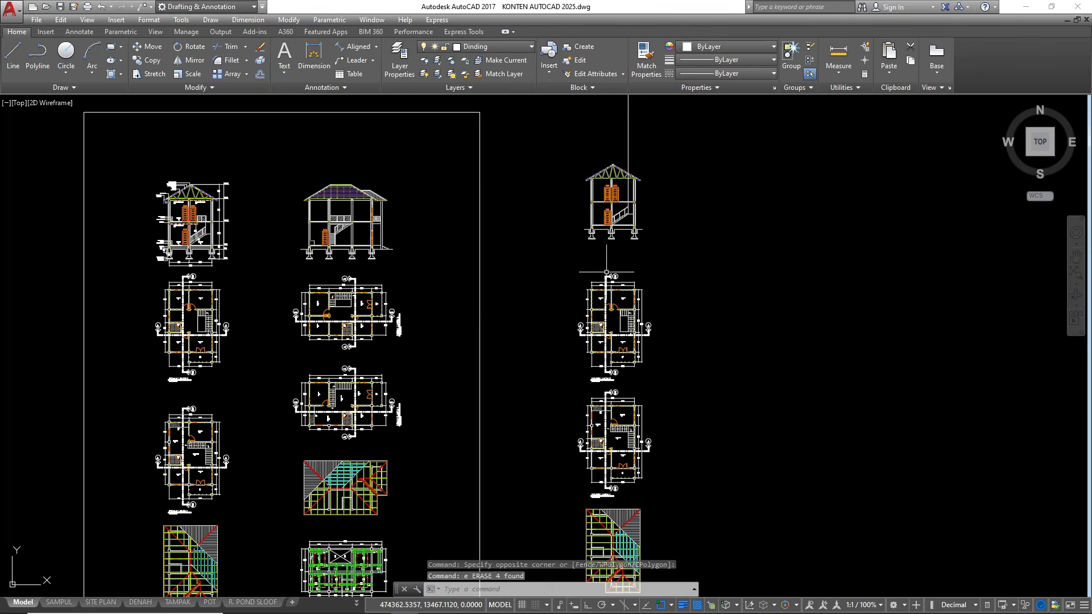
# Mirror the panel and handle of the upper-floor door right of the middle column about its vertical centreline, deleting the originals
pyautogui.scroll(15, 572, 354)
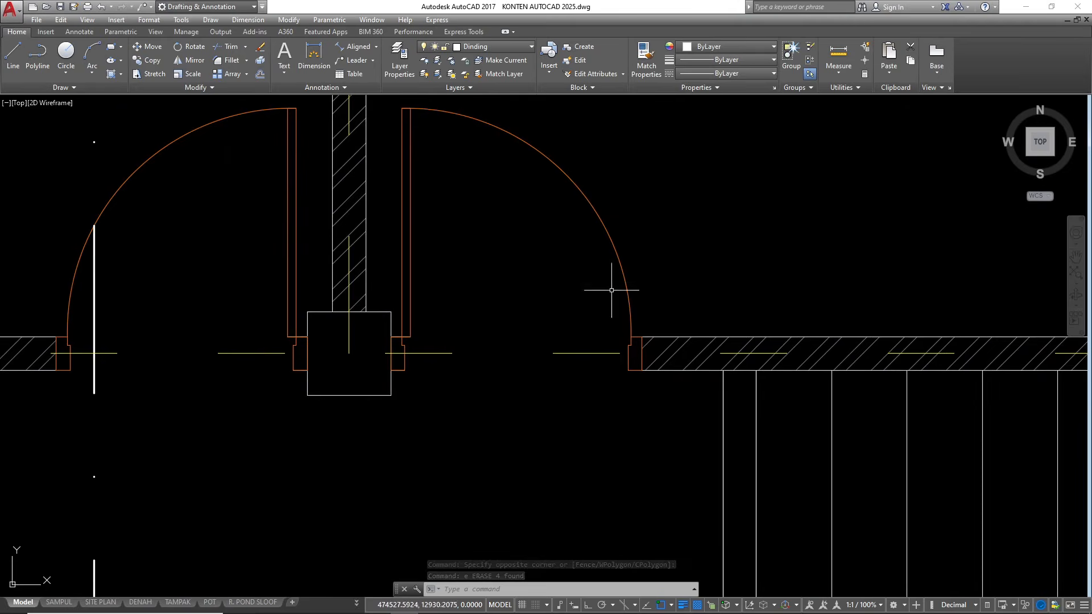
pyautogui.scroll(-6, 483, 279)
pyautogui.scroll(8, 452, 377)
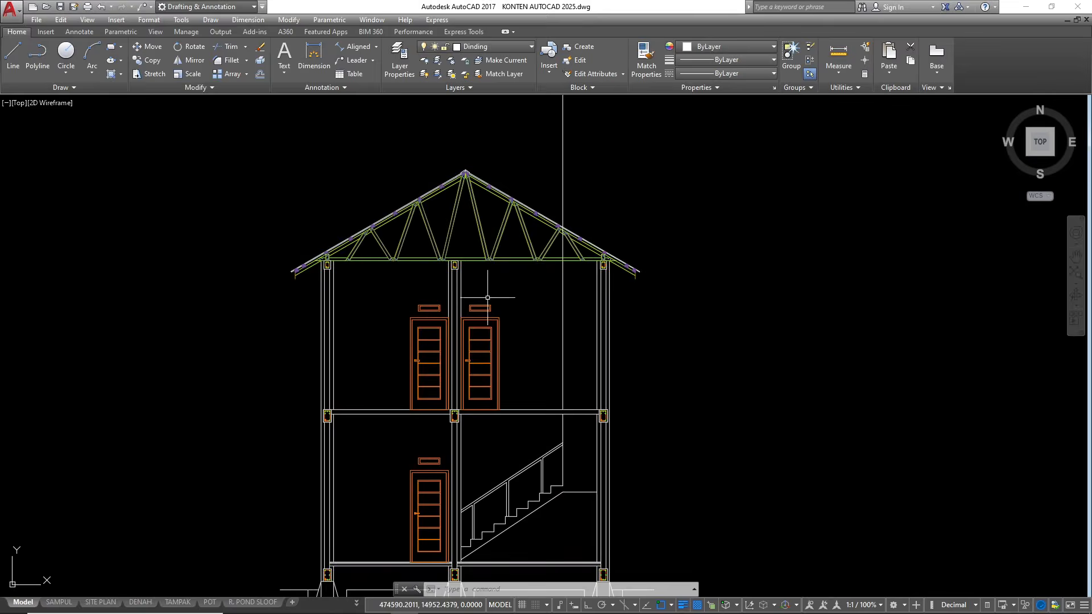
pyautogui.scroll(5, 452, 377)
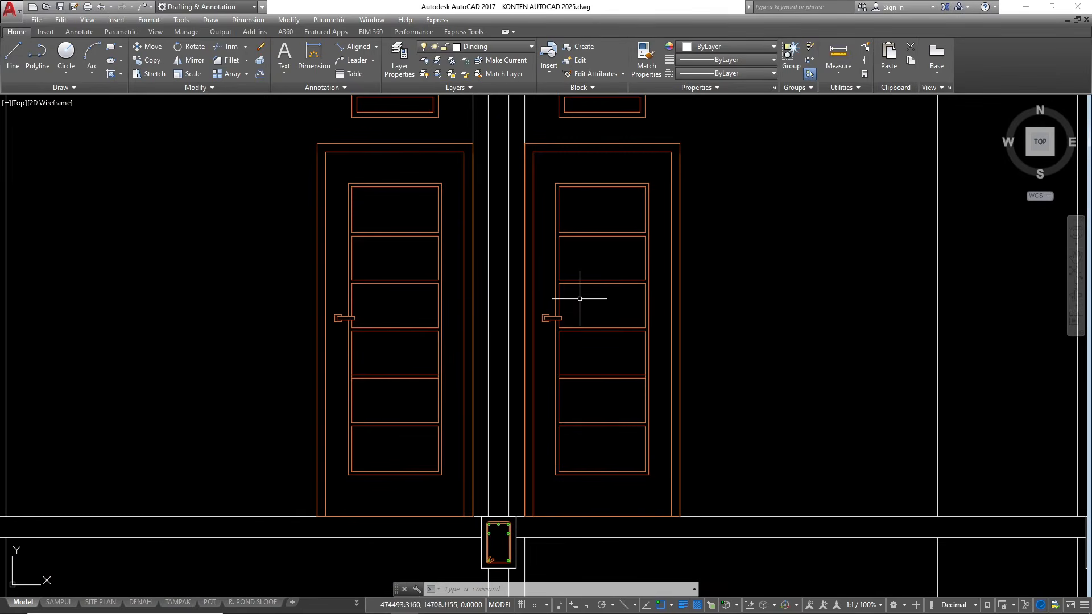
pyautogui.click(541, 161)
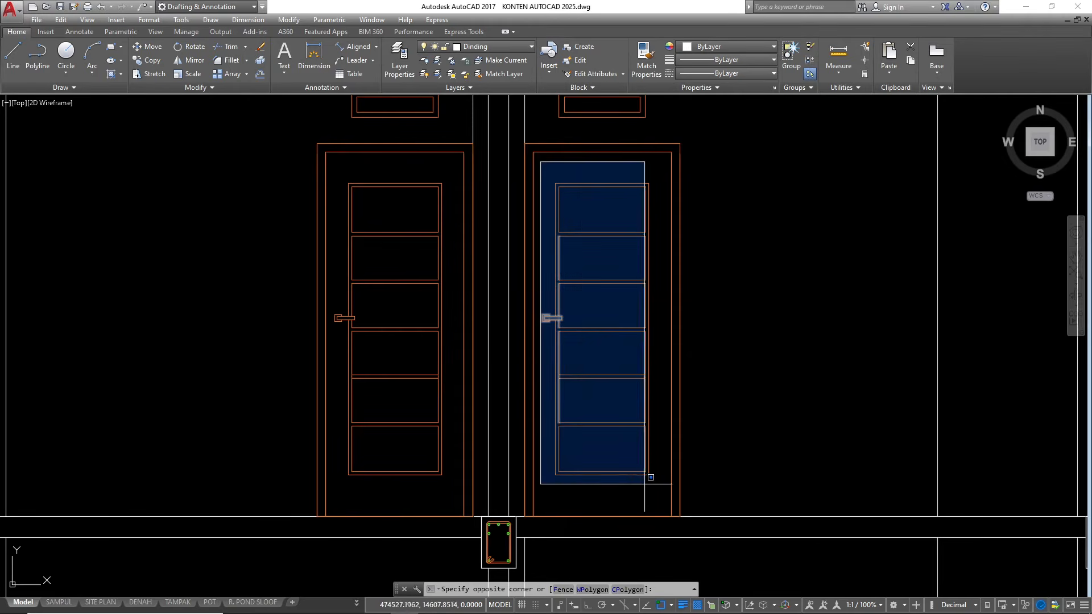
pyautogui.click(654, 484)
pyautogui.write('mi')
pyautogui.press('Return')
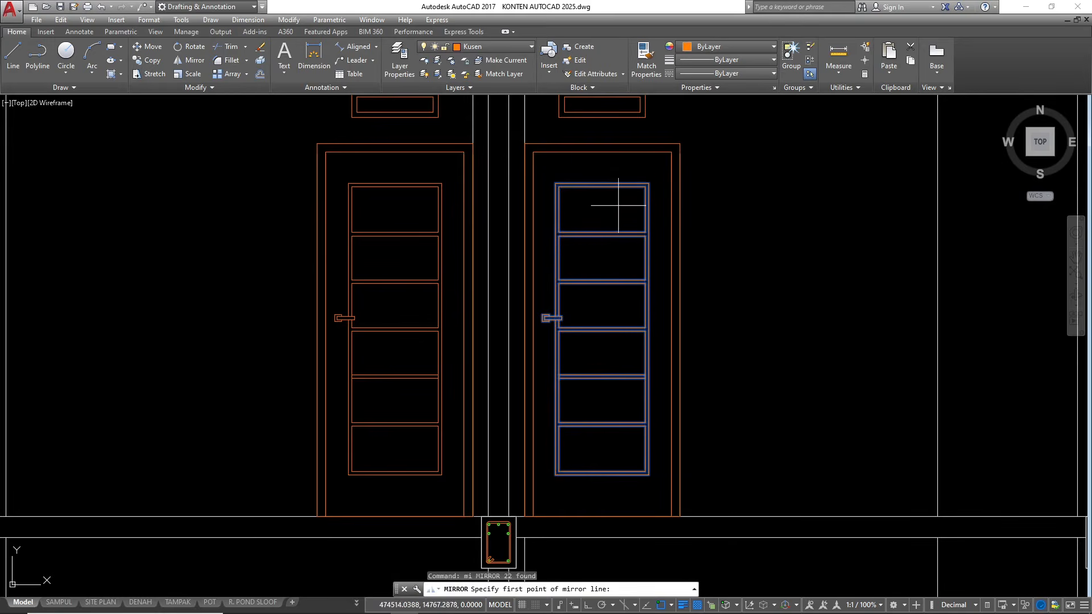
pyautogui.click(602, 152)
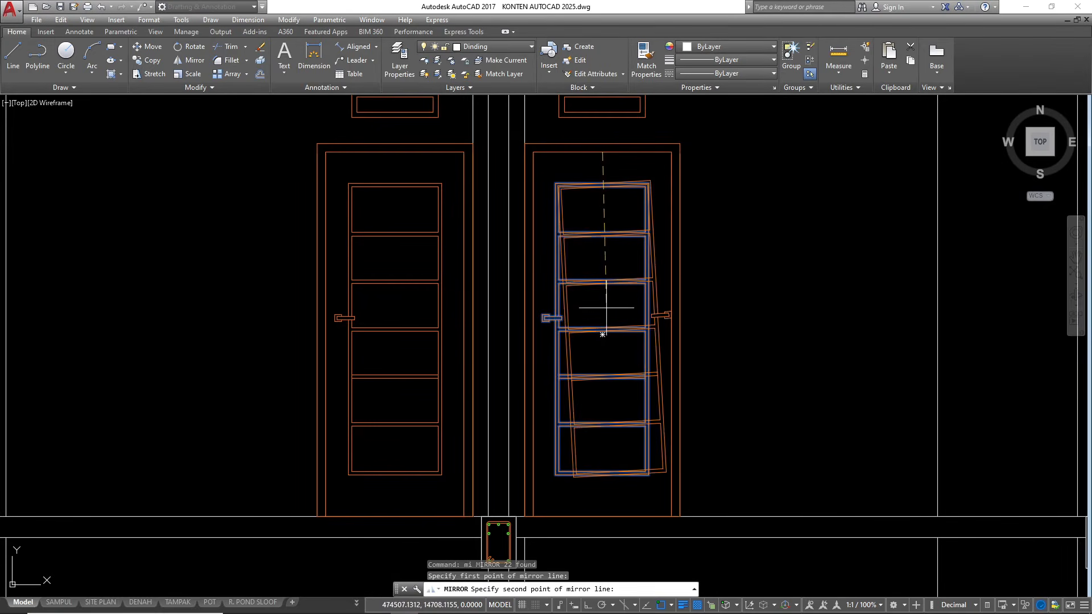
pyautogui.press('F8')
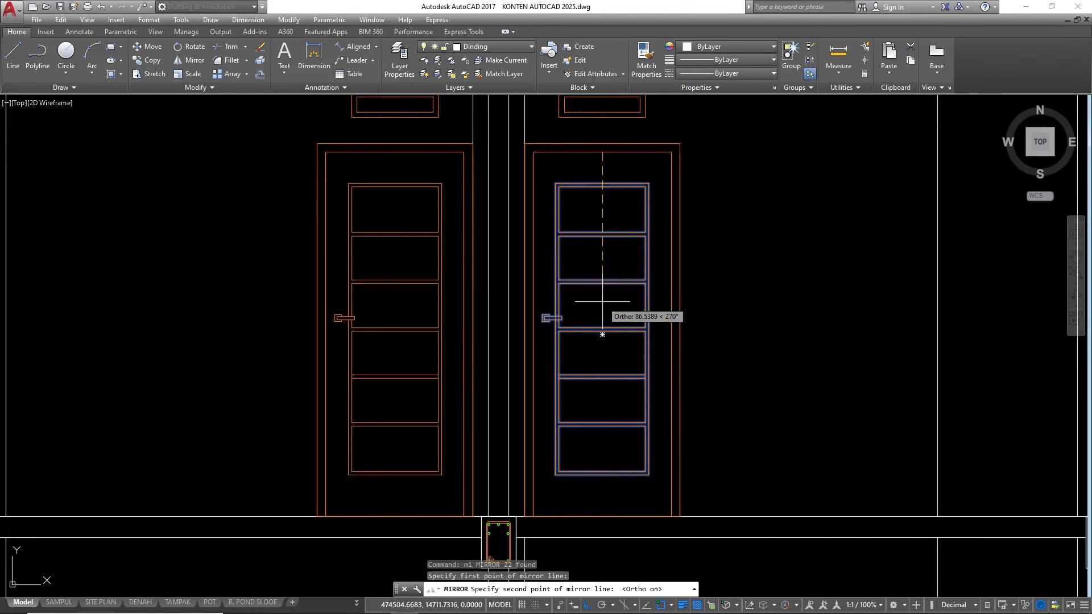
pyautogui.click(602, 301)
pyautogui.write('y')
pyautogui.press('Return')
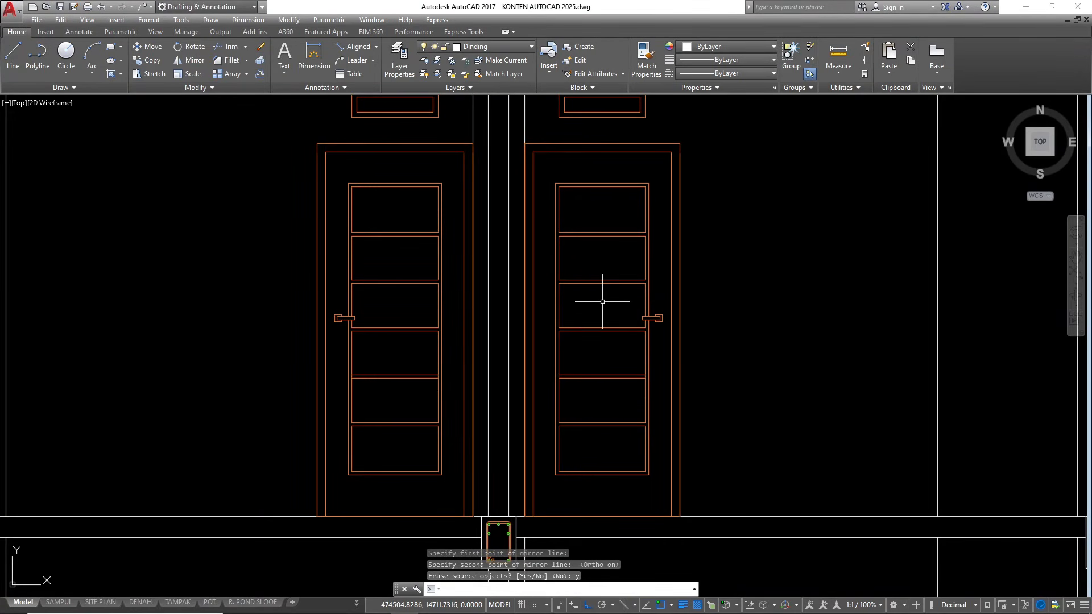
# Compare the doors, stair and upper floor of the section with the first- and second-floor plans, including the stairwell opening
pyautogui.scroll(-10, 638, 280)
pyautogui.scroll(4, 641, 309)
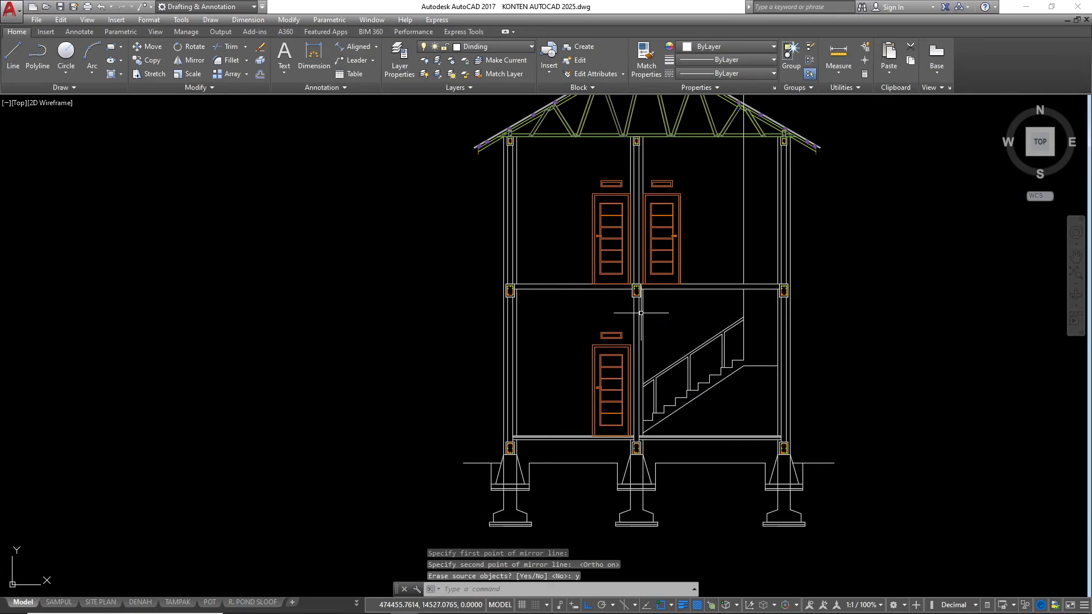
pyautogui.scroll(-6, 640, 309)
pyautogui.scroll(5, 603, 452)
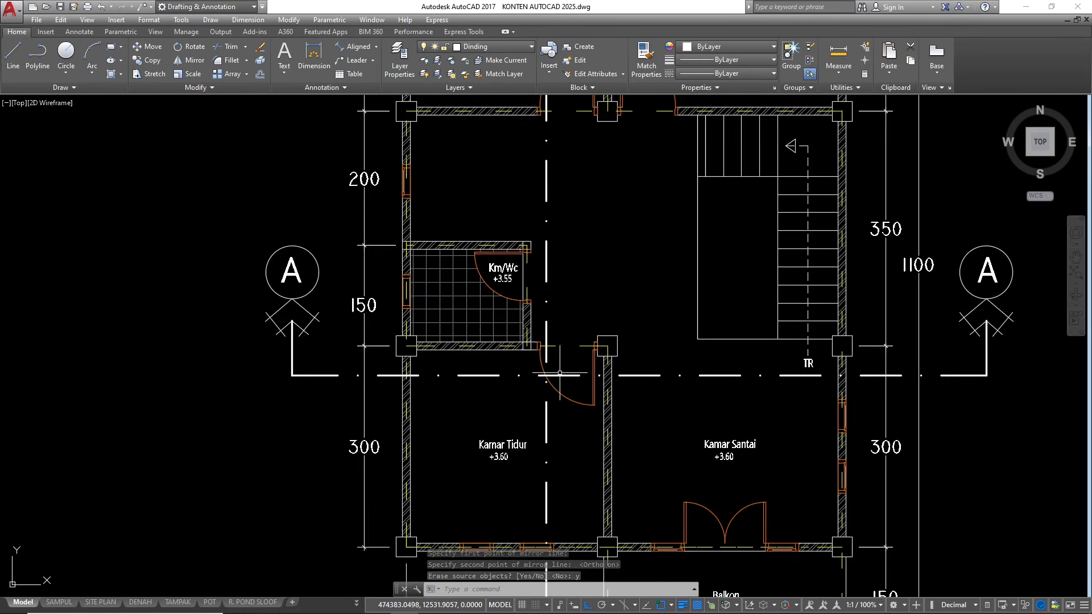
pyautogui.scroll(-5, 543, 422)
pyautogui.scroll(6, 550, 388)
pyautogui.scroll(-6, 562, 438)
pyautogui.scroll(4, 563, 449)
pyautogui.scroll(-6, 597, 401)
pyautogui.scroll(-4, 574, 345)
pyautogui.scroll(12, 589, 449)
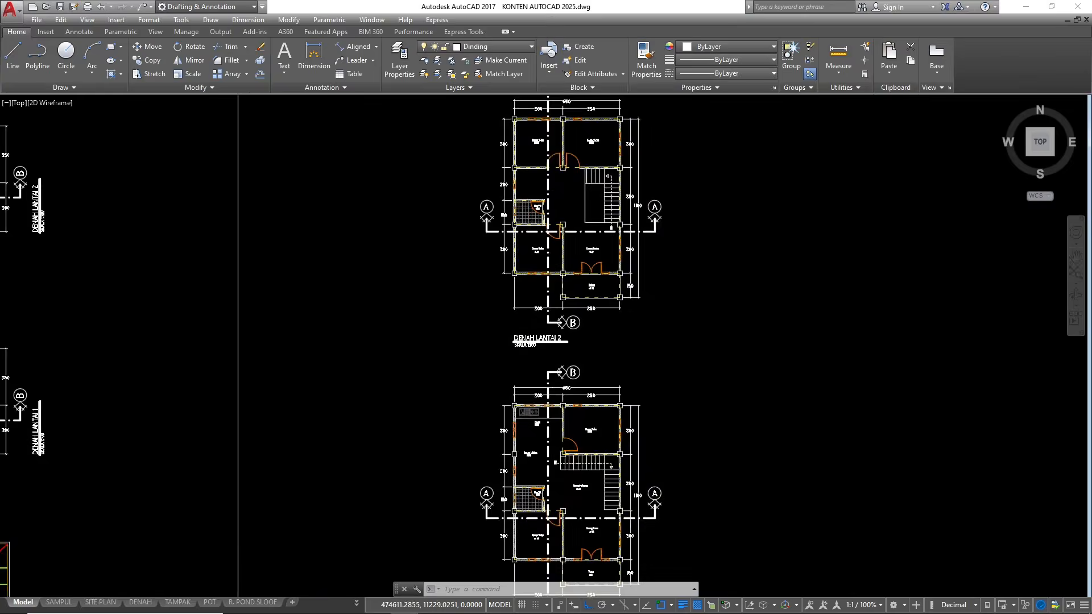
pyautogui.scroll(-5, 550, 390)
pyautogui.scroll(8, 514, 421)
pyautogui.scroll(-10, 540, 352)
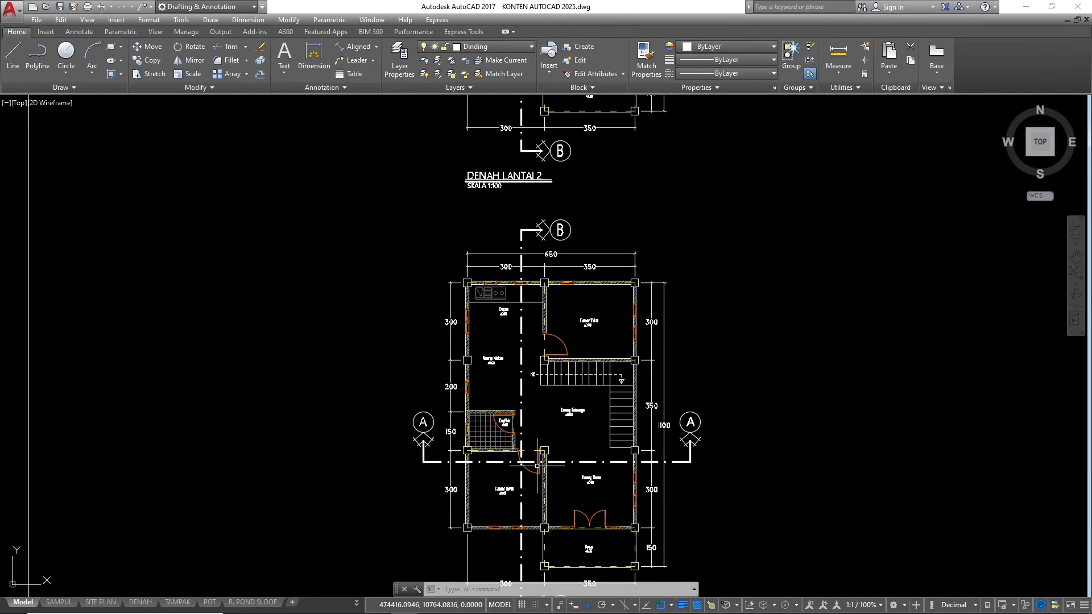
pyautogui.scroll(-3, 529, 446)
pyautogui.scroll(5, 512, 300)
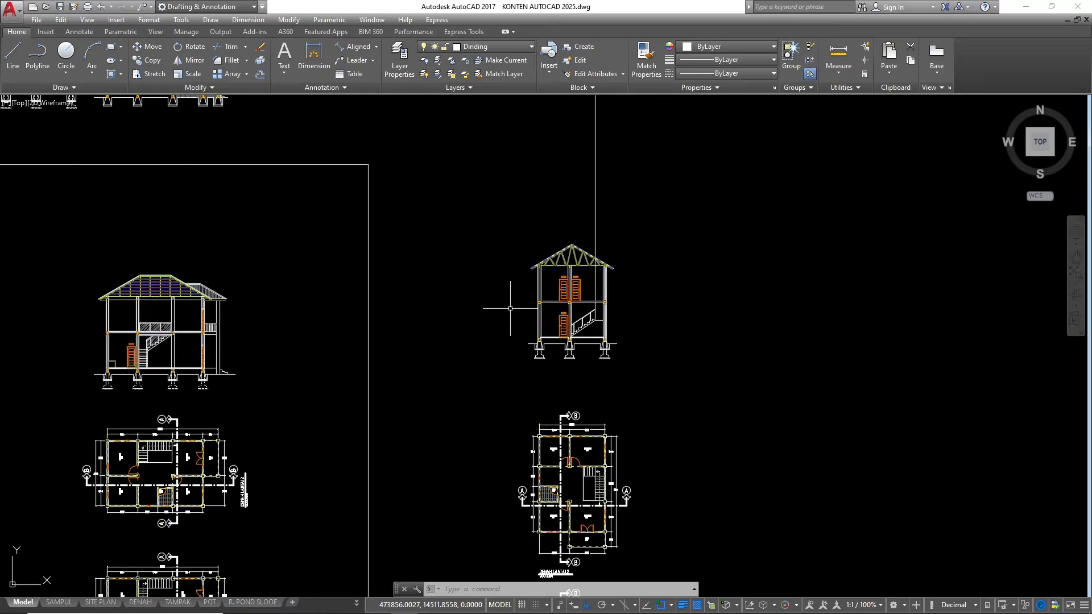
pyautogui.scroll(3, 627, 256)
pyautogui.scroll(2, 696, 267)
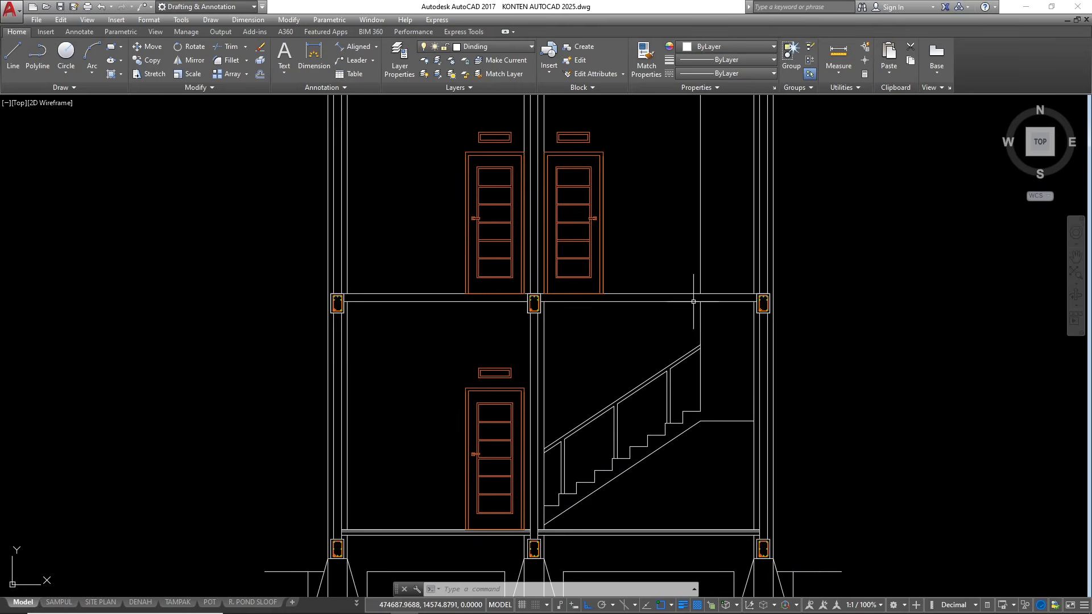
pyautogui.scroll(-8, 681, 279)
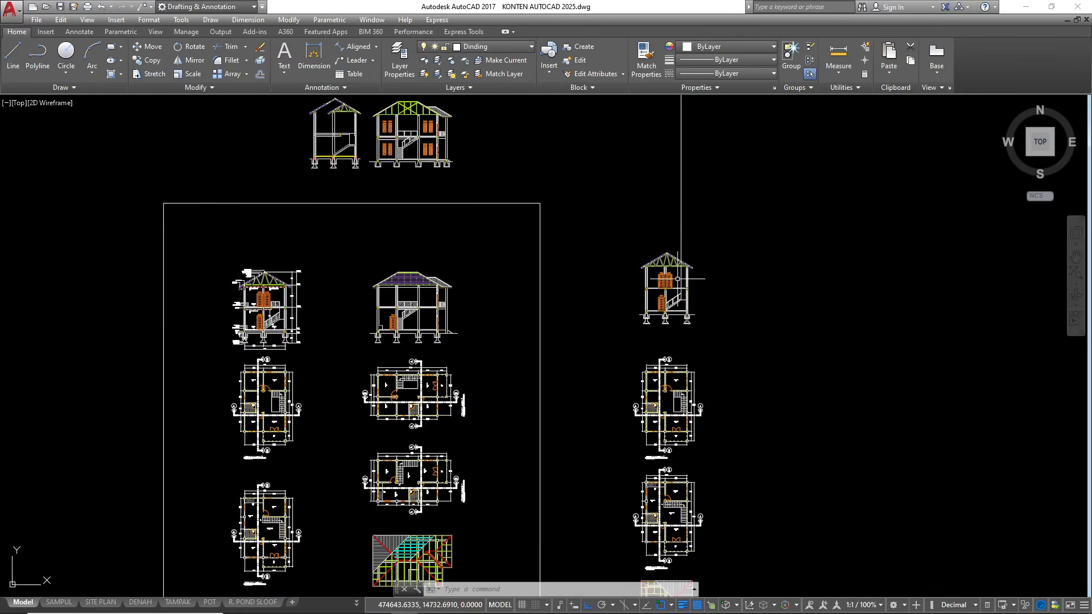
pyautogui.scroll(10, 680, 278)
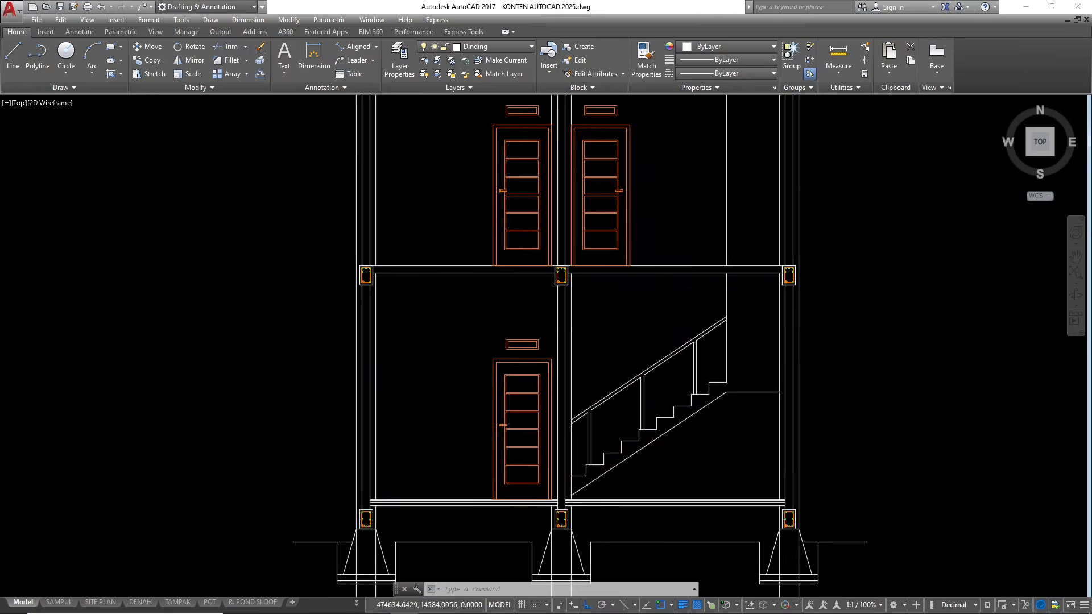
pyautogui.scroll(-8, 675, 236)
pyautogui.scroll(6, 645, 370)
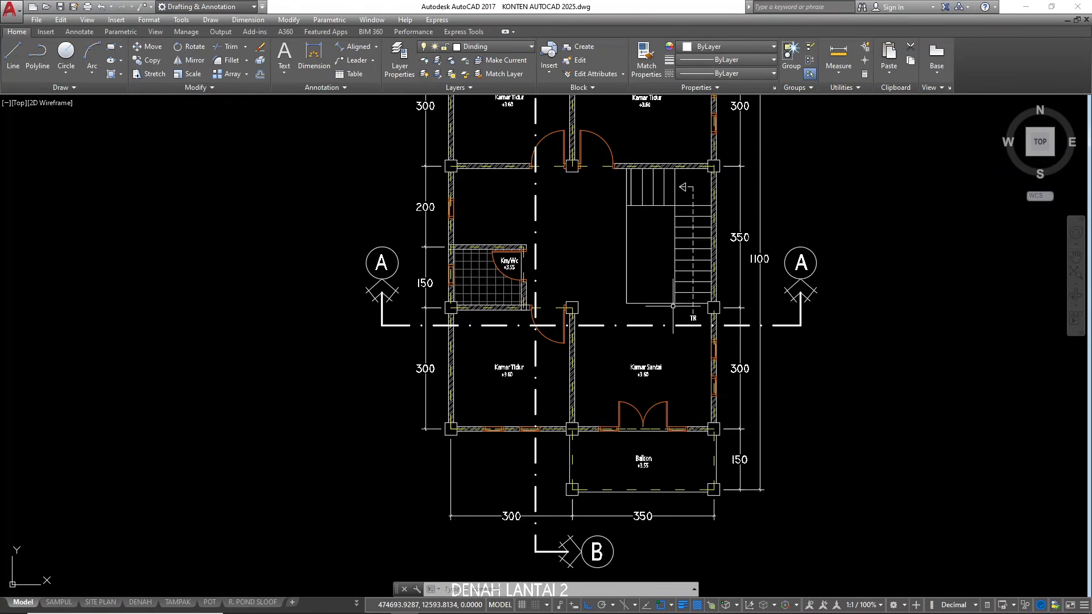
pyautogui.scroll(4, 673, 306)
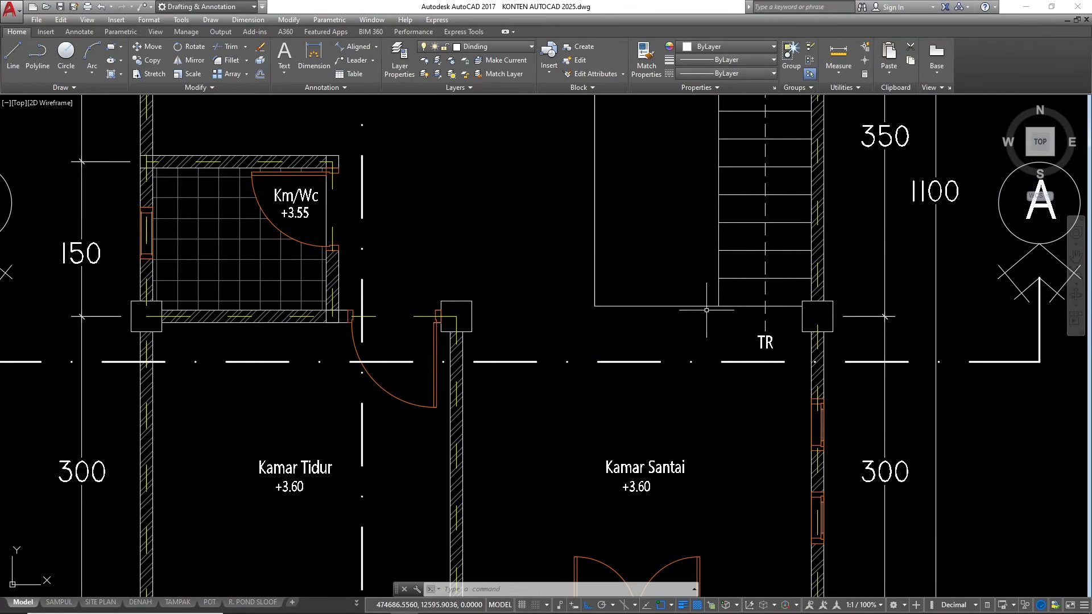
pyautogui.write('pl')
pyautogui.press('Return')
pyautogui.click(697, 322)
pyautogui.scroll(2, 697, 321)
pyautogui.click(731, 297)
pyautogui.press('Escape')
pyautogui.click(735, 227)
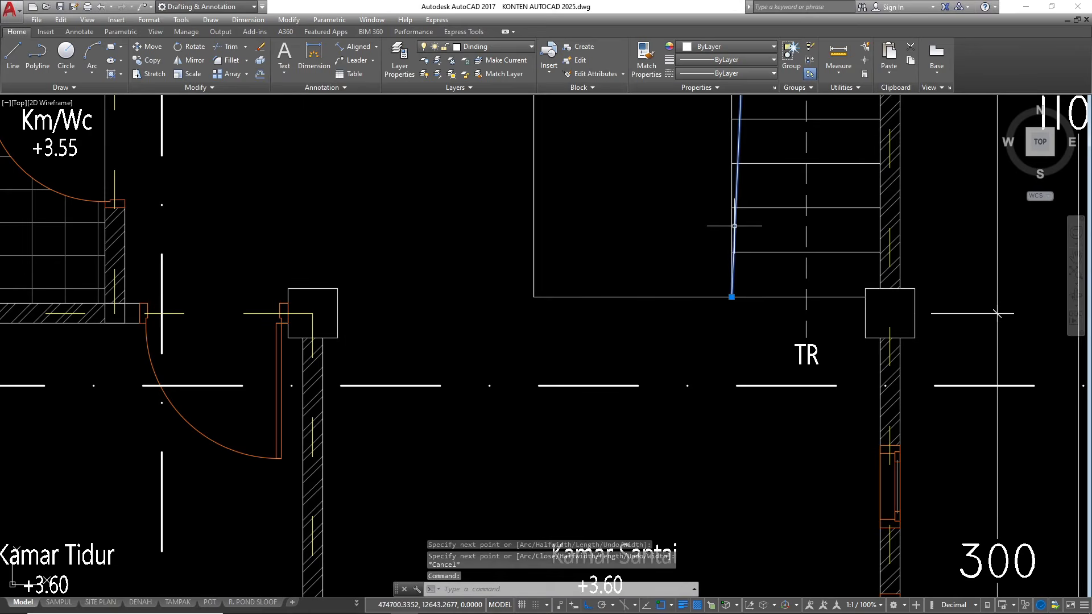
pyautogui.press('Escape')
pyautogui.write('e')
pyautogui.press('Return')
pyautogui.press('Escape')
pyautogui.click(735, 226)
pyautogui.write('e')
pyautogui.press('Return')
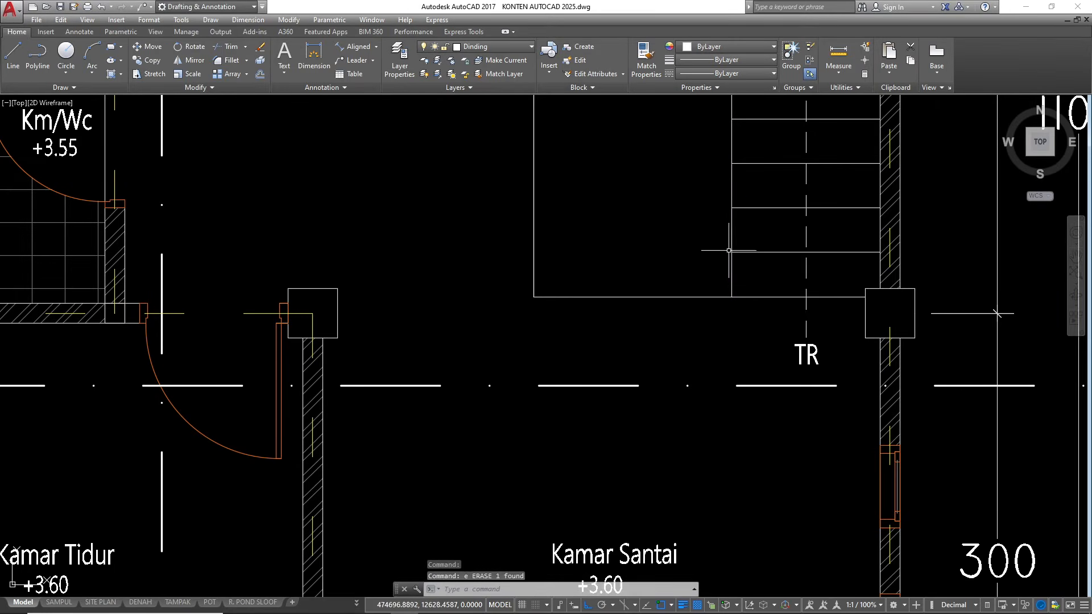
# Draw a railing polyline outside the second-floor stairwell, starting 5 units down at the flight's inner corner, running along the opening and up to the bedroom wall
pyautogui.scroll(-5, 699, 338)
pyautogui.scroll(3, 695, 336)
pyautogui.write('pl')
pyautogui.press('Return')
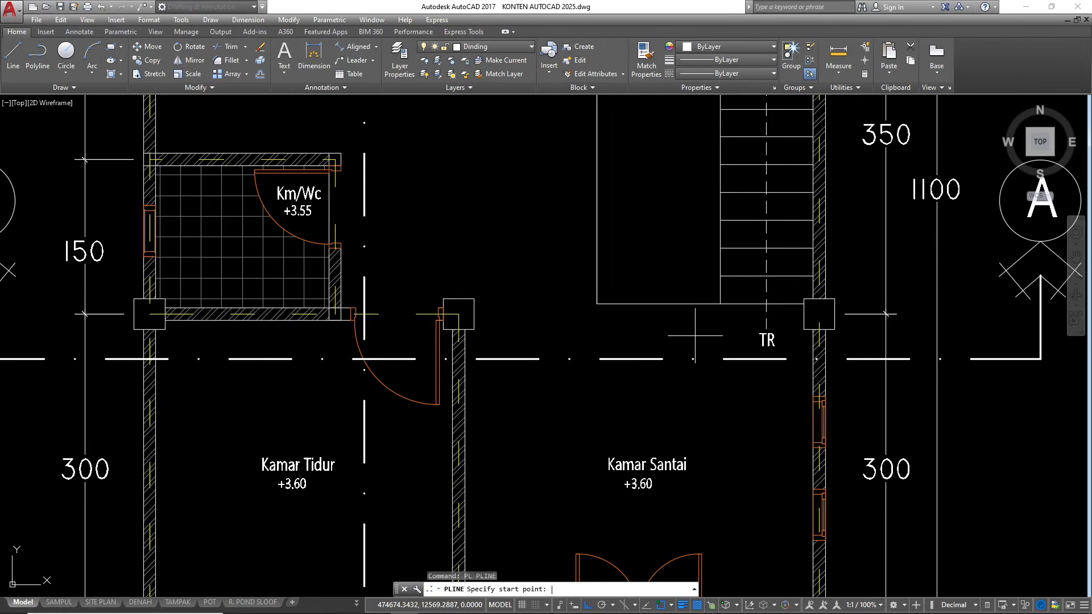
pyautogui.click(708, 300)
pyautogui.scroll(2, 705, 298)
pyautogui.click(731, 294)
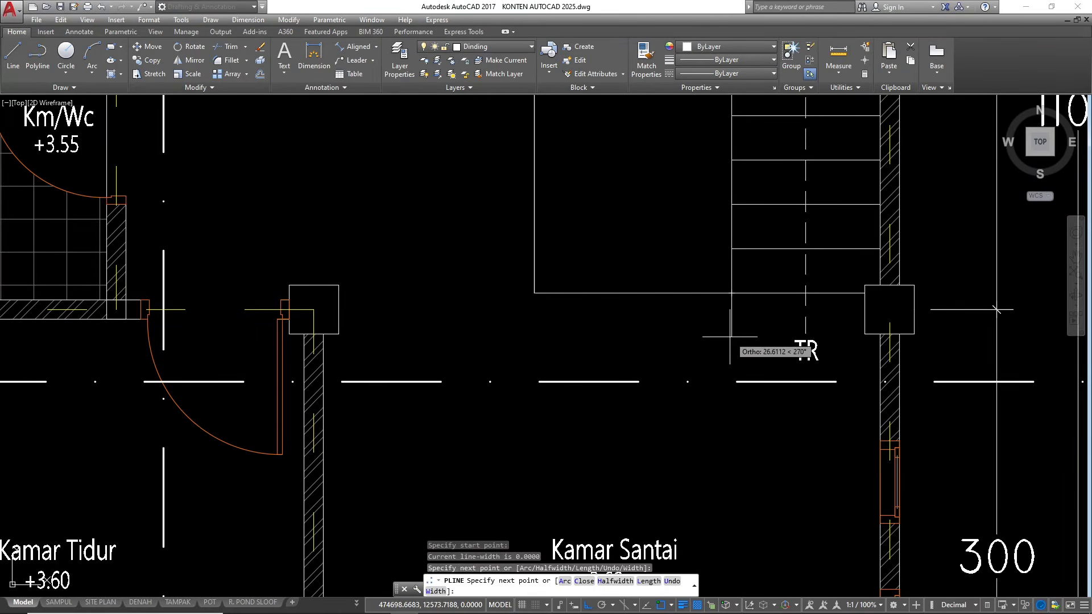
pyautogui.write('5')
pyautogui.press('Return')
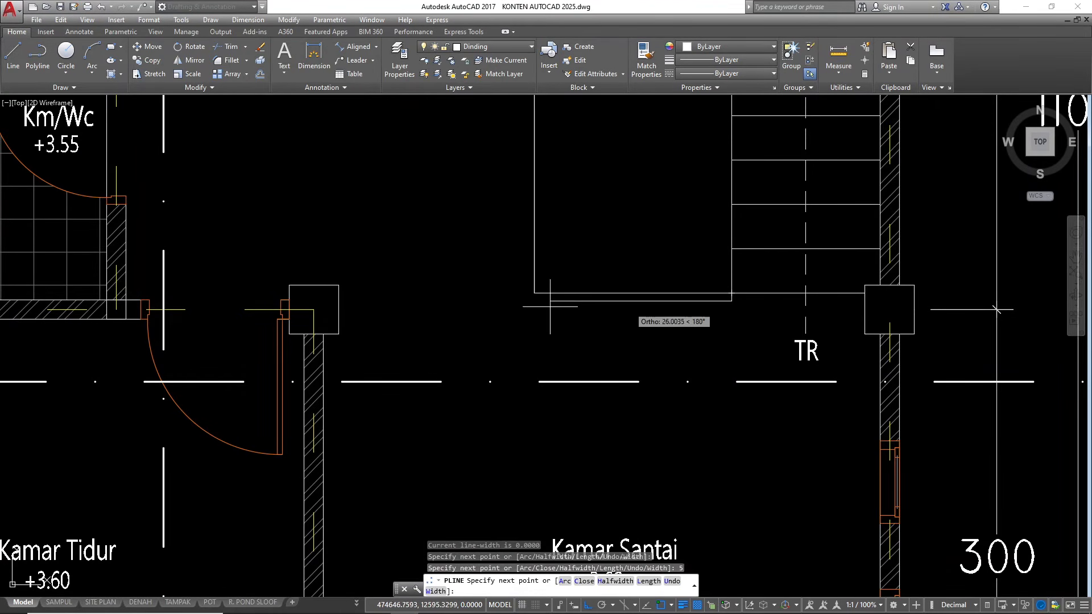
pyautogui.scroll(3, 484, 307)
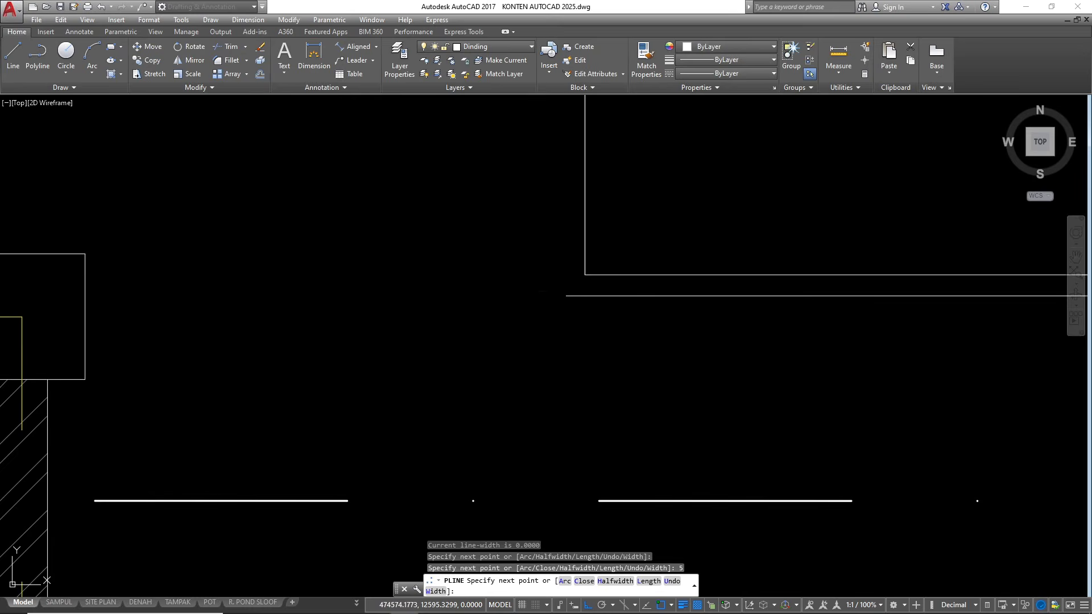
pyautogui.click(566, 290)
pyautogui.scroll(-5, 569, 293)
pyautogui.scroll(2, 580, 298)
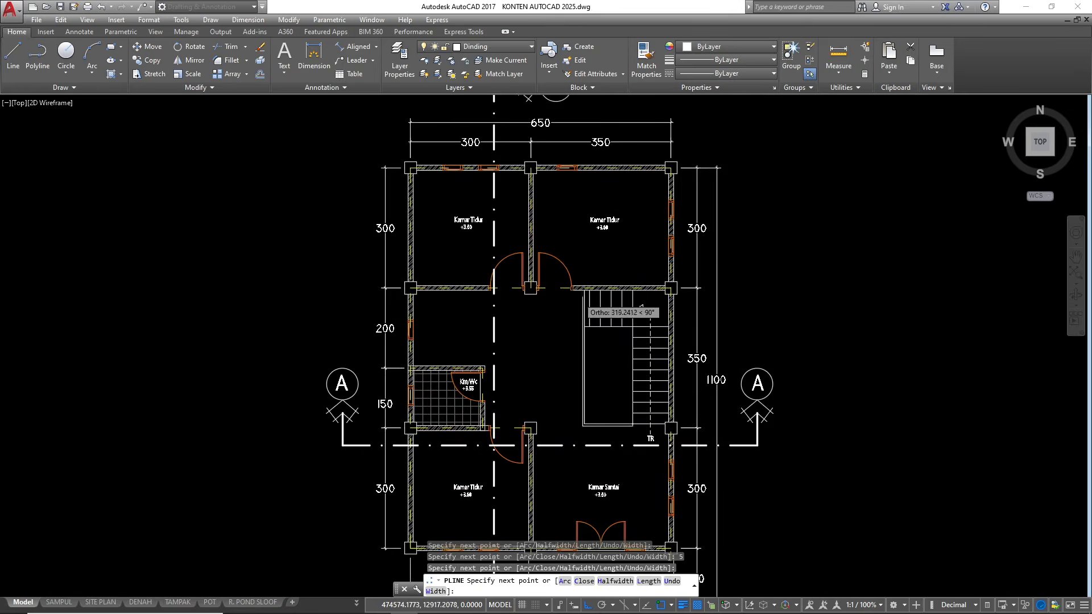
pyautogui.scroll(4, 580, 294)
pyautogui.scroll(2, 588, 278)
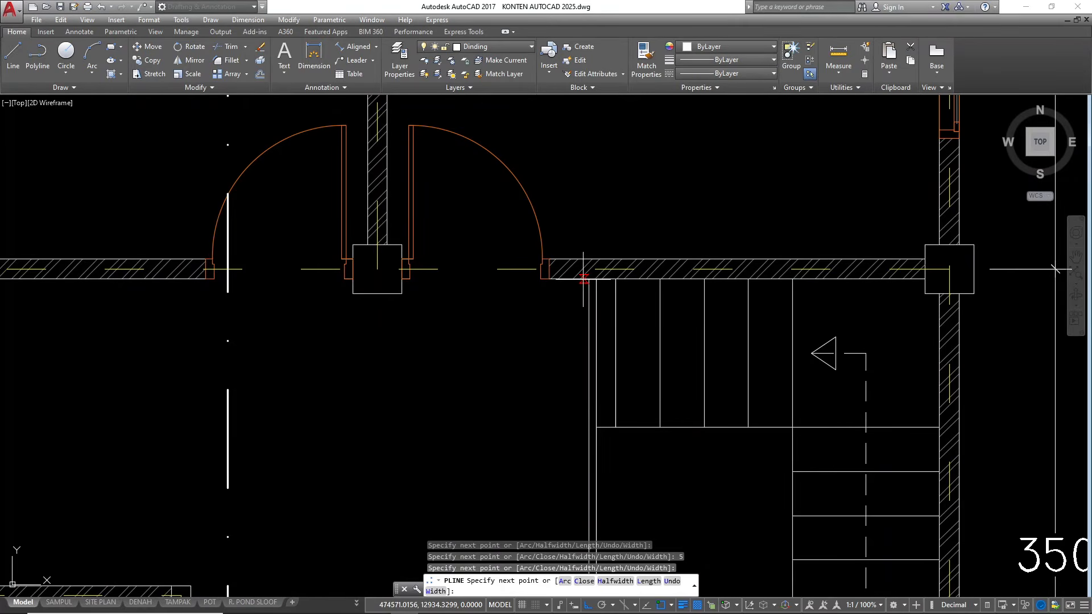
pyautogui.press('Escape')
pyautogui.press('Escape')
pyautogui.press('Escape')
# Offset the top line of the upper floor slab in the section upward by 80
pyautogui.scroll(-5, 588, 279)
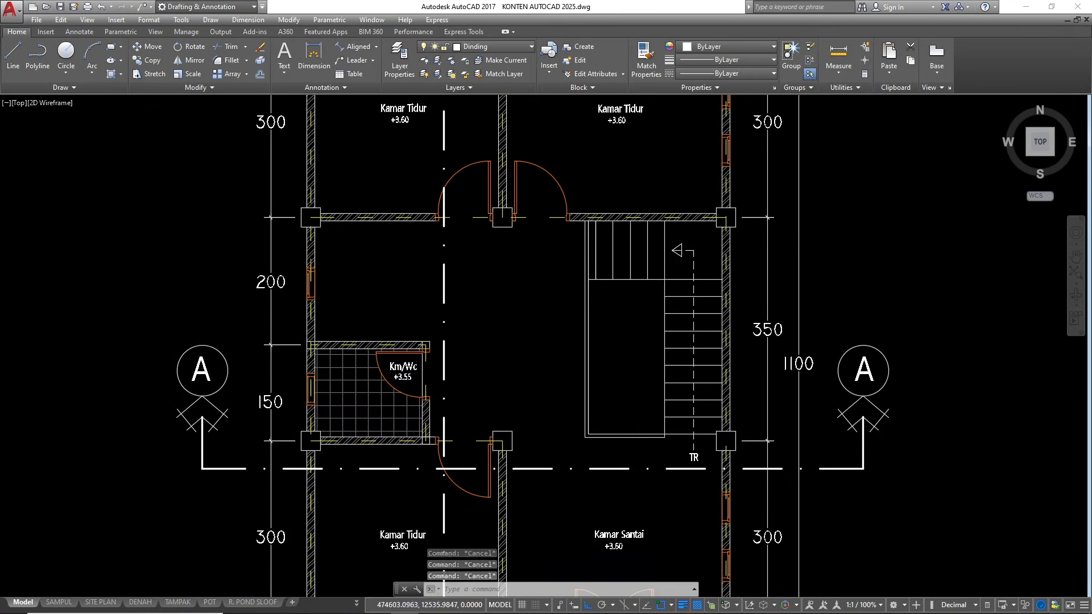
pyautogui.scroll(5, 551, 388)
pyautogui.scroll(-3, 619, 393)
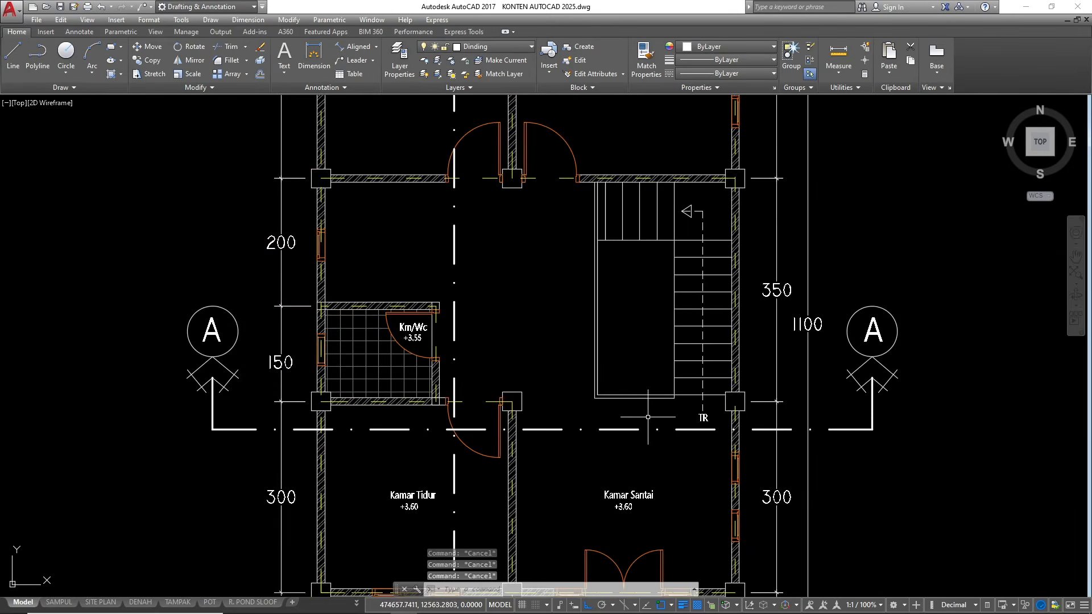
pyautogui.scroll(-7, 640, 427)
pyautogui.scroll(4, 640, 225)
pyautogui.scroll(6, 656, 264)
pyautogui.click(663, 341)
pyautogui.click(653, 324)
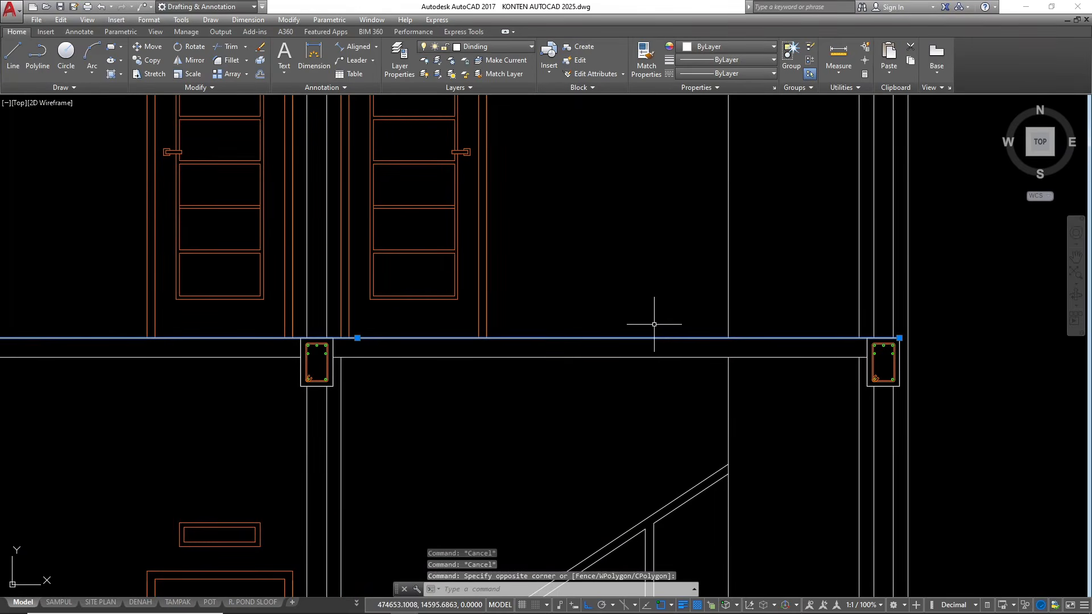
pyautogui.write('o')
pyautogui.press('Return')
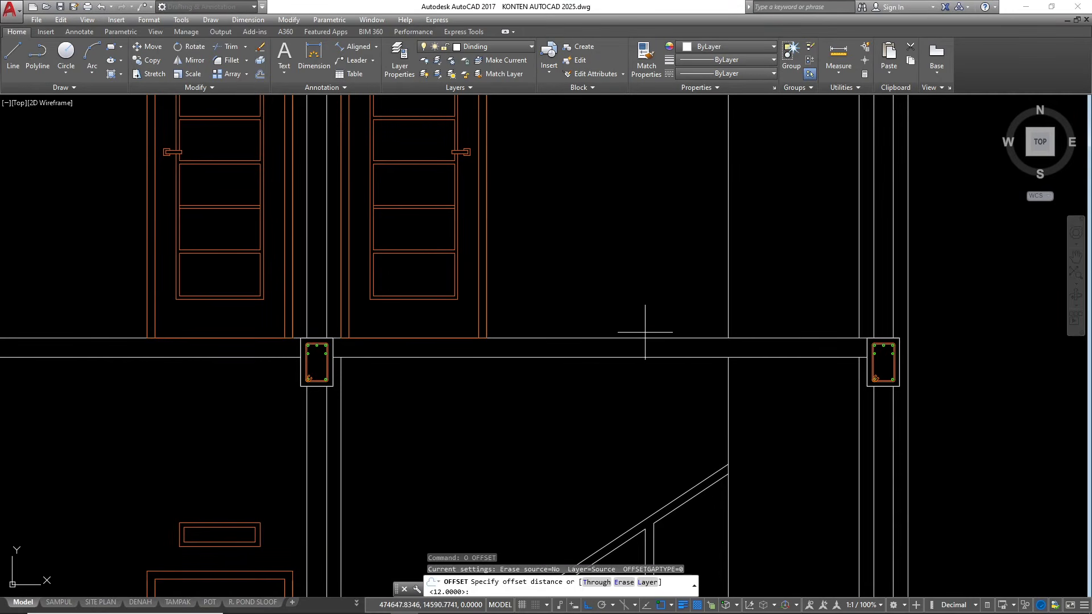
pyautogui.press('Return')
pyautogui.click(636, 268)
pyautogui.scroll(-4, 643, 227)
pyautogui.press('Escape')
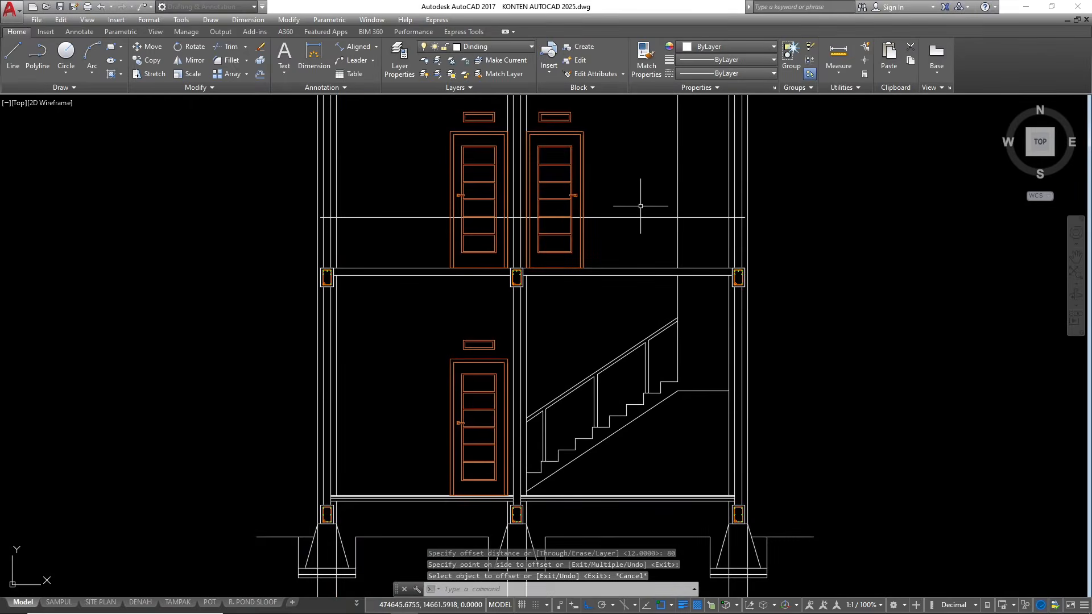
pyautogui.press('Escape')
# Offset the horizontal line above the upper floor slab downward by 5 to outline a handrail
pyautogui.scroll(4, 641, 236)
pyautogui.click(646, 254)
pyautogui.click(629, 160)
pyautogui.write('o')
pyautogui.press('Return')
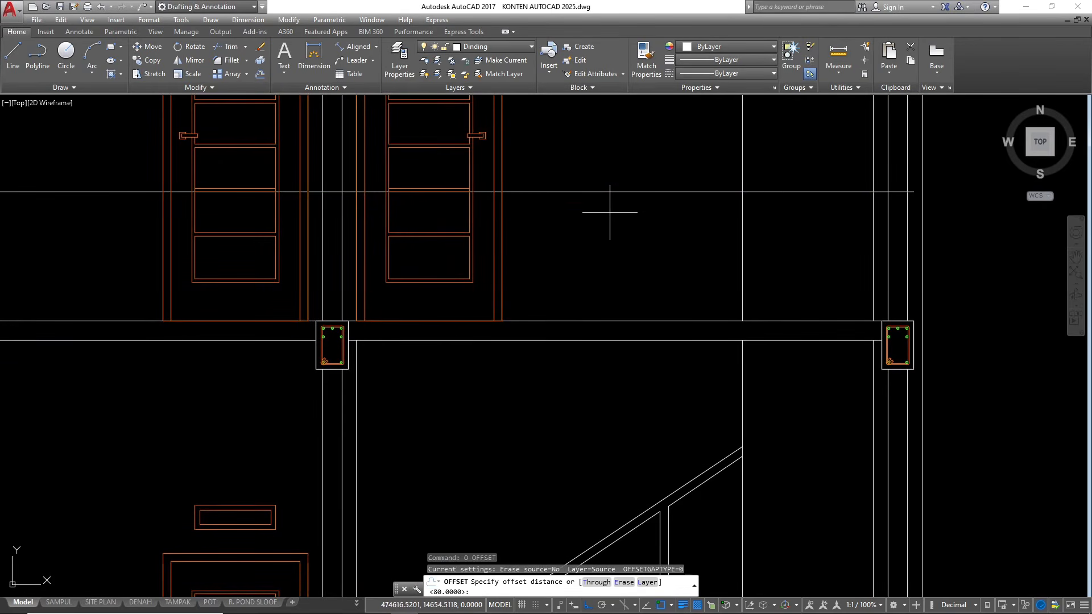
pyautogui.write('5')
pyautogui.press('Return')
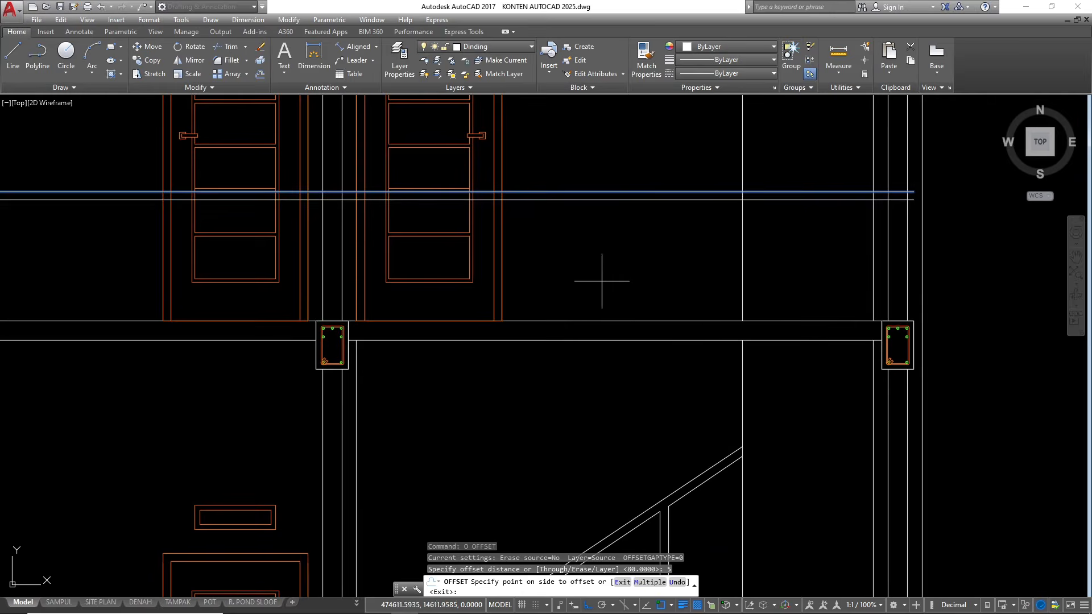
pyautogui.click(601, 281)
pyautogui.press('Escape')
# Offset the vertical construction line above the stair end by 5 toward the doors
pyautogui.press('Escape')
pyautogui.click(814, 265)
pyautogui.click(707, 255)
pyautogui.write('o')
pyautogui.press('Return')
pyautogui.write('5')
pyautogui.press('Return')
pyautogui.click(671, 254)
pyautogui.press('Escape')
pyautogui.scroll(-2, 678, 235)
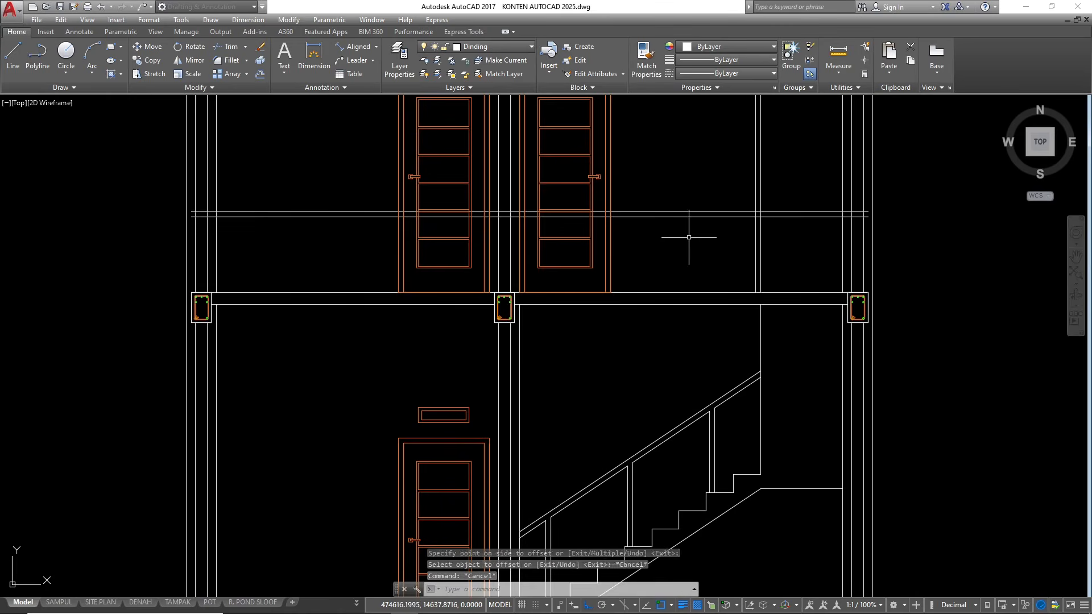
# Erase the two horizontal handrail lines across the upper floor and the vertical construction line with its offset above the slab
pyautogui.click(721, 232)
pyautogui.click(708, 190)
pyautogui.write('e')
pyautogui.press('Return')
pyautogui.click(784, 226)
pyautogui.click(736, 195)
pyautogui.write('e')
pyautogui.press('Return')
pyautogui.scroll(-10, 878, 229)
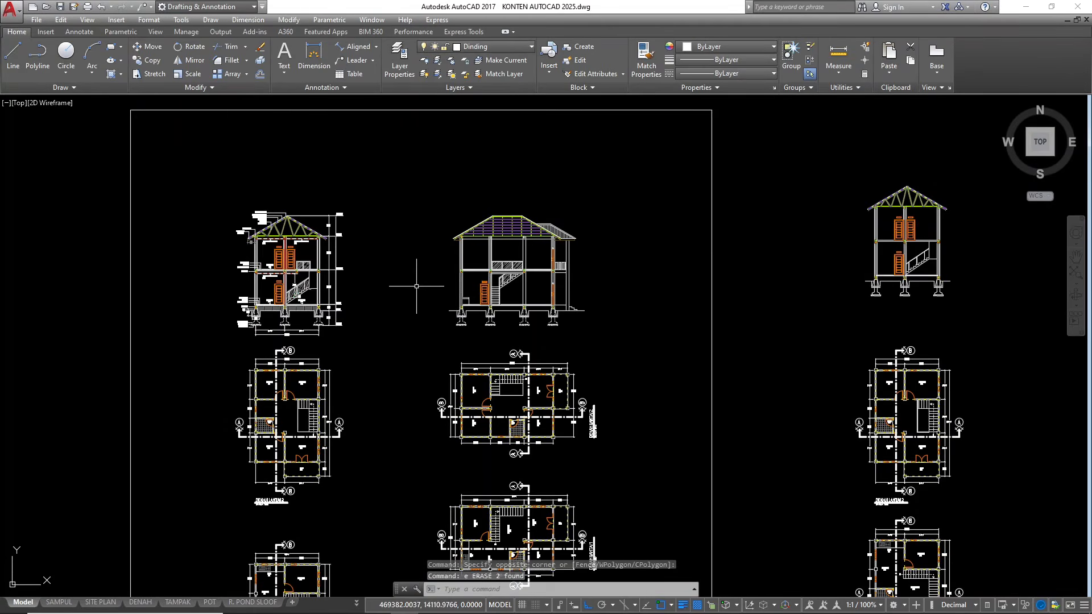
# Copy the upper-floor stairwell railing frame from the reference section into the new section, using the outer beam's top corner as base point
pyautogui.scroll(8, 297, 248)
pyautogui.scroll(6, 292, 356)
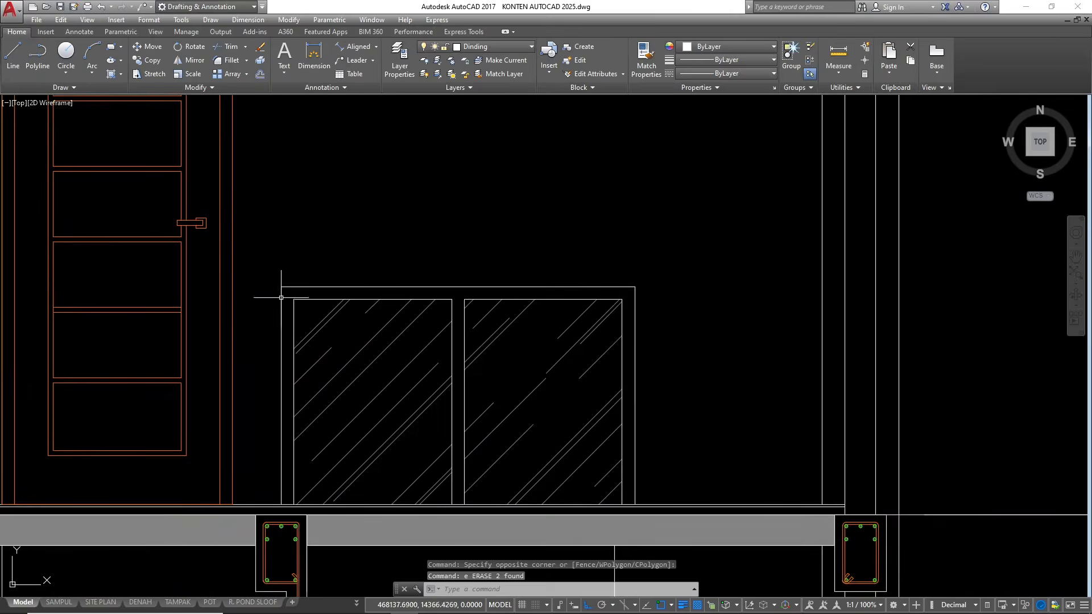
pyautogui.click(299, 313)
pyautogui.click(279, 255)
pyautogui.scroll(2, 449, 307)
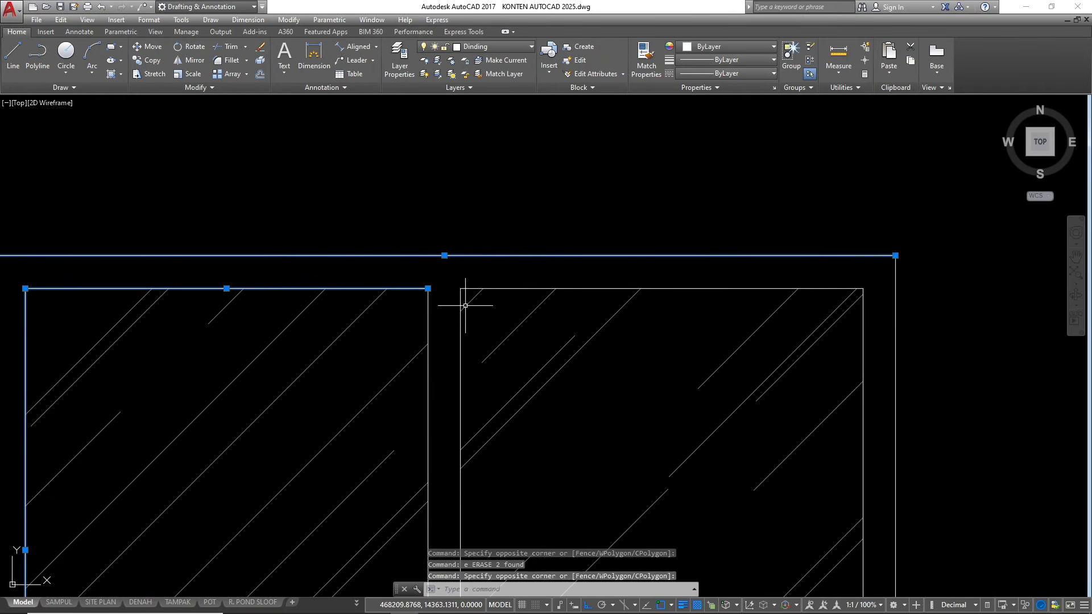
pyautogui.click(463, 292)
pyautogui.click(411, 261)
pyautogui.scroll(-2, 496, 238)
pyautogui.click(301, 276)
pyautogui.click(283, 261)
pyautogui.scroll(3, 635, 277)
pyautogui.click(671, 284)
pyautogui.click(630, 277)
pyautogui.scroll(-4, 629, 285)
pyautogui.write('co')
pyautogui.press('Return')
pyautogui.scroll(-2, 529, 263)
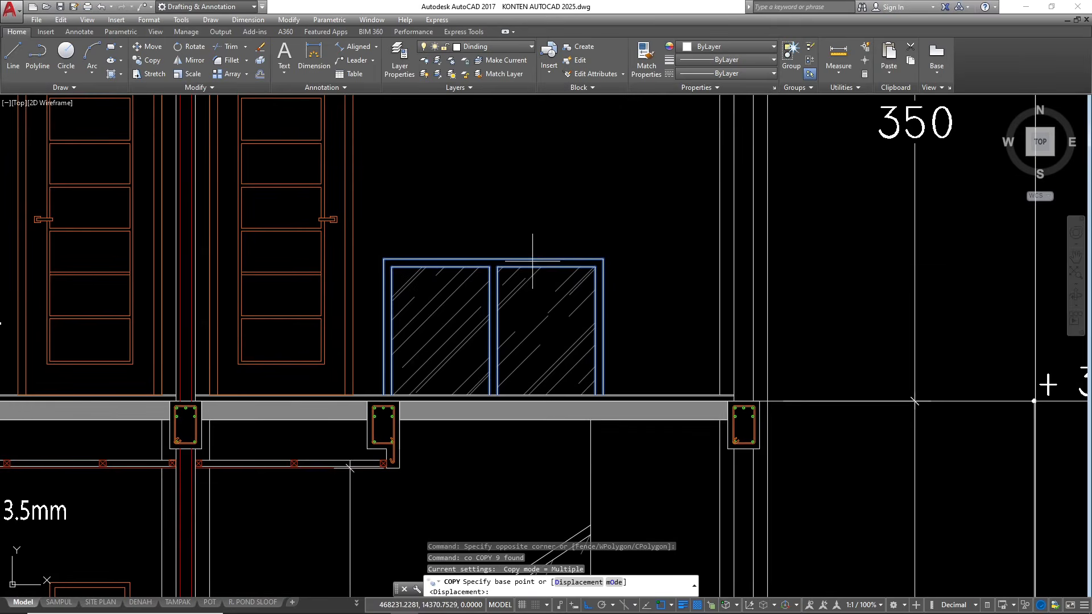
pyautogui.scroll(2, 727, 389)
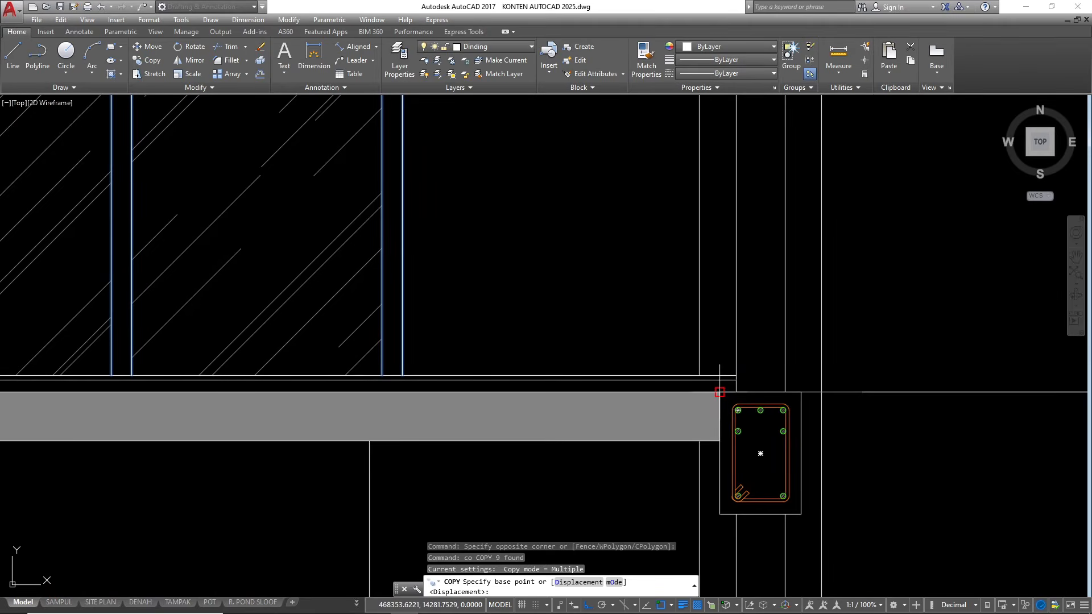
pyautogui.click(719, 391)
pyautogui.scroll(-5, 148, 296)
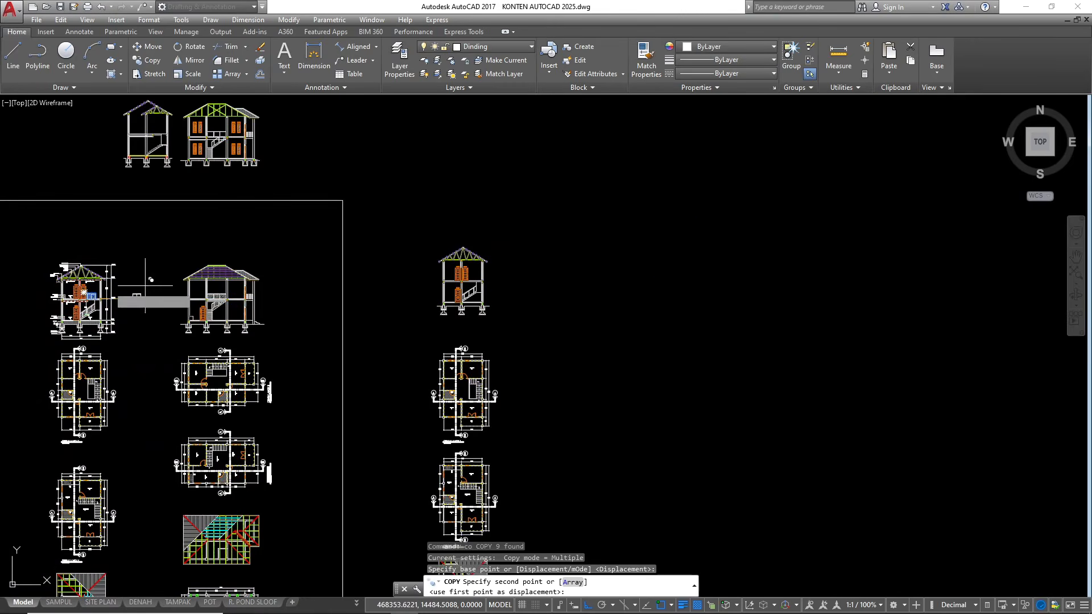
pyautogui.scroll(12, 398, 277)
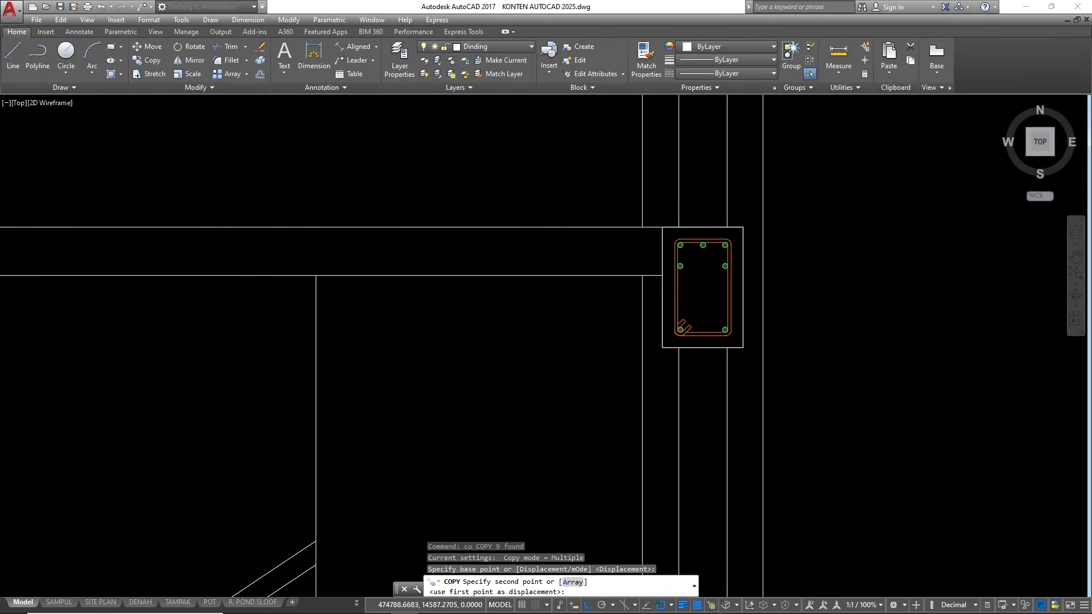
pyautogui.click(650, 225)
pyautogui.press('Escape')
pyautogui.press('Escape')
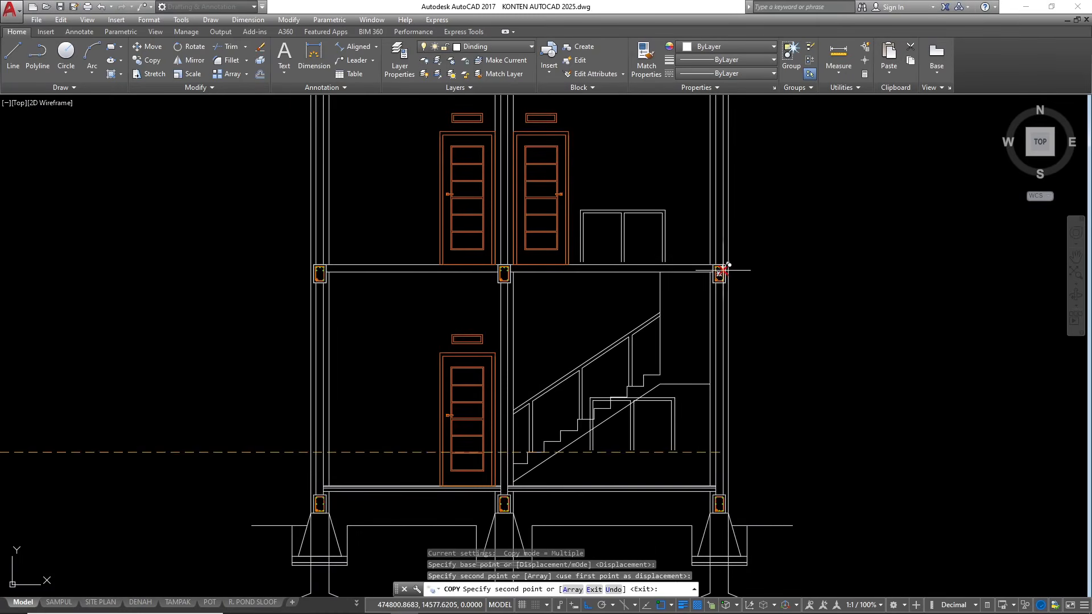
# Move the copied railing frame down so its posts rest on the top line of the upper floor slab
pyautogui.click(674, 243)
pyautogui.click(576, 191)
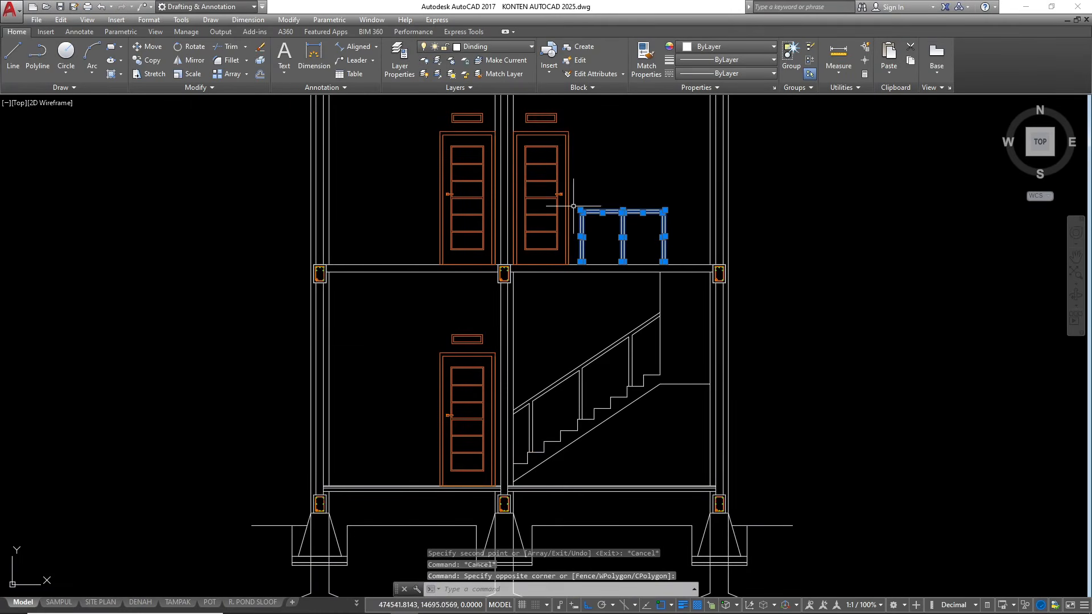
pyautogui.write('m')
pyautogui.press('Return')
pyautogui.scroll(5, 674, 265)
pyautogui.click(619, 247)
pyautogui.scroll(-4, 701, 269)
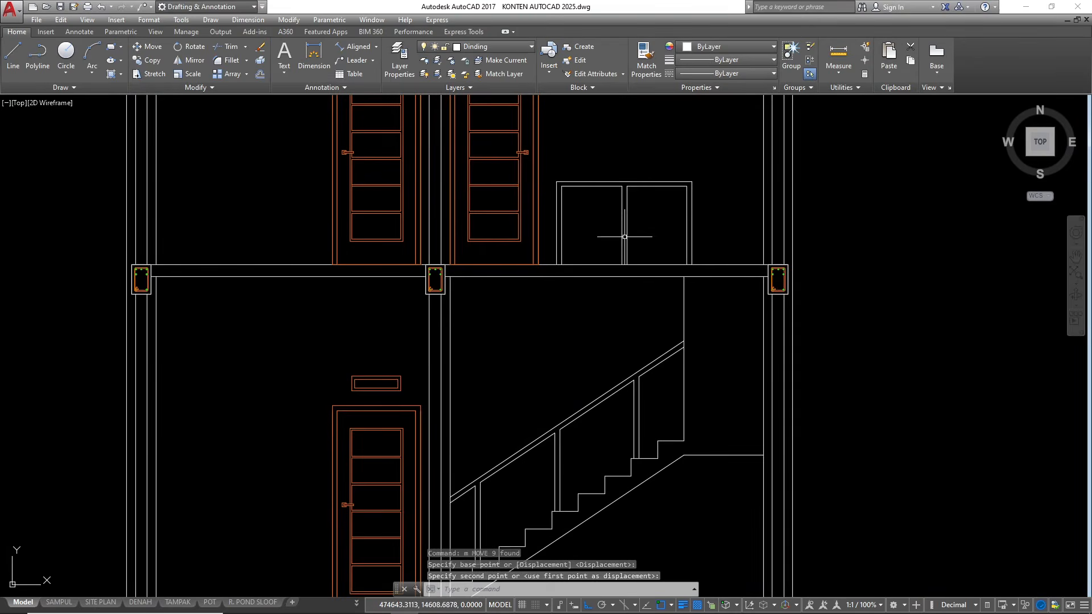
# Hatch the upper railing and stair railing panels on the Arsiran layer with the AR-RROOF pattern at a 45° angle
pyautogui.moveTo(630, 243); pyautogui.dragTo(701, 253, button='middle')
pyautogui.click(487, 47)
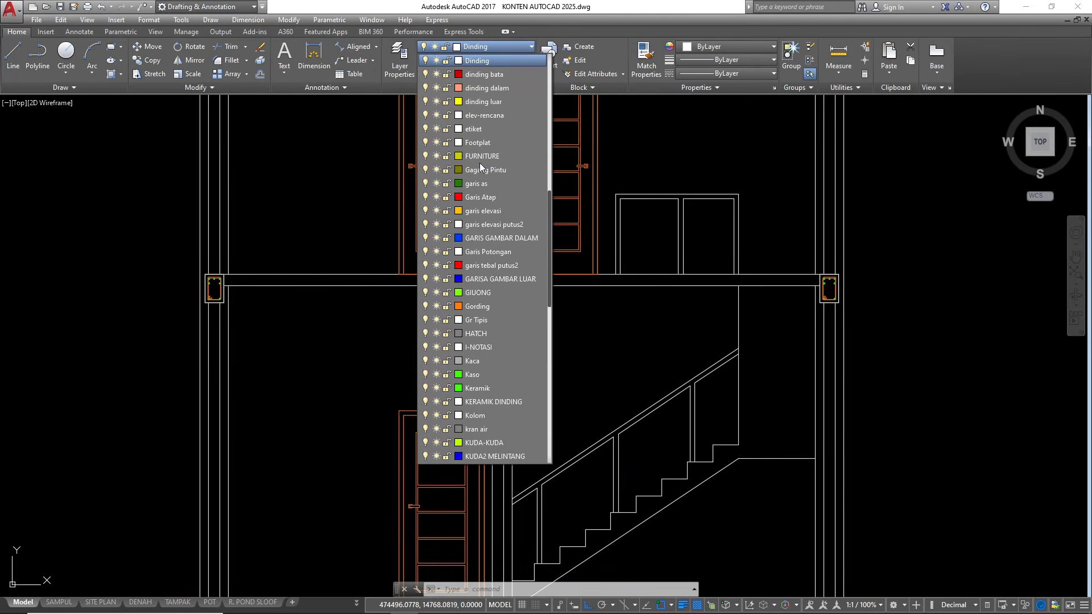
pyautogui.scroll(9, 480, 148)
pyautogui.click(486, 171)
pyautogui.write('HATCH')
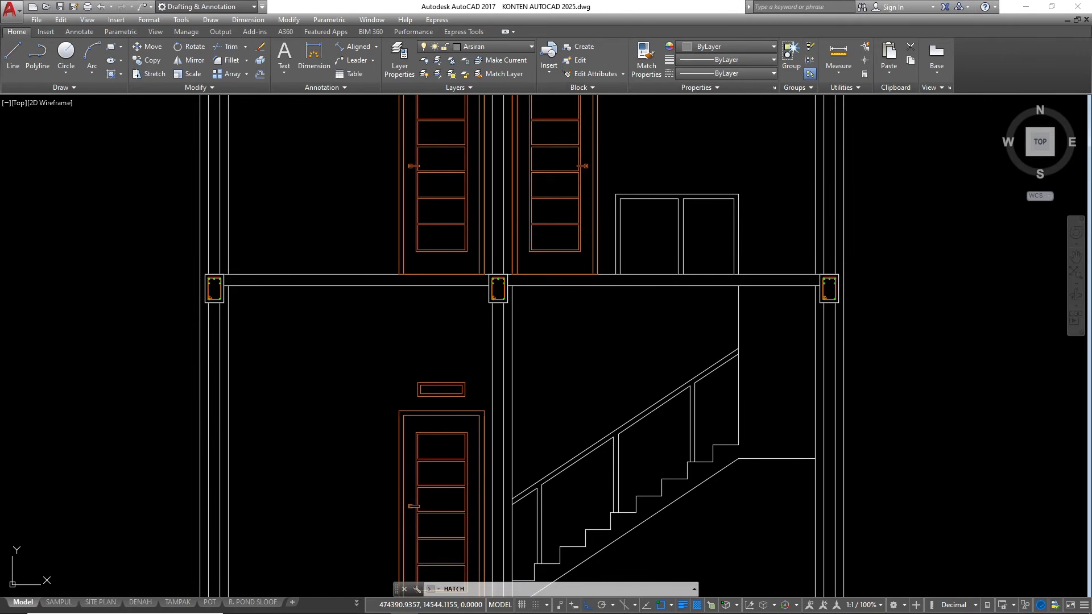
pyautogui.press('Return')
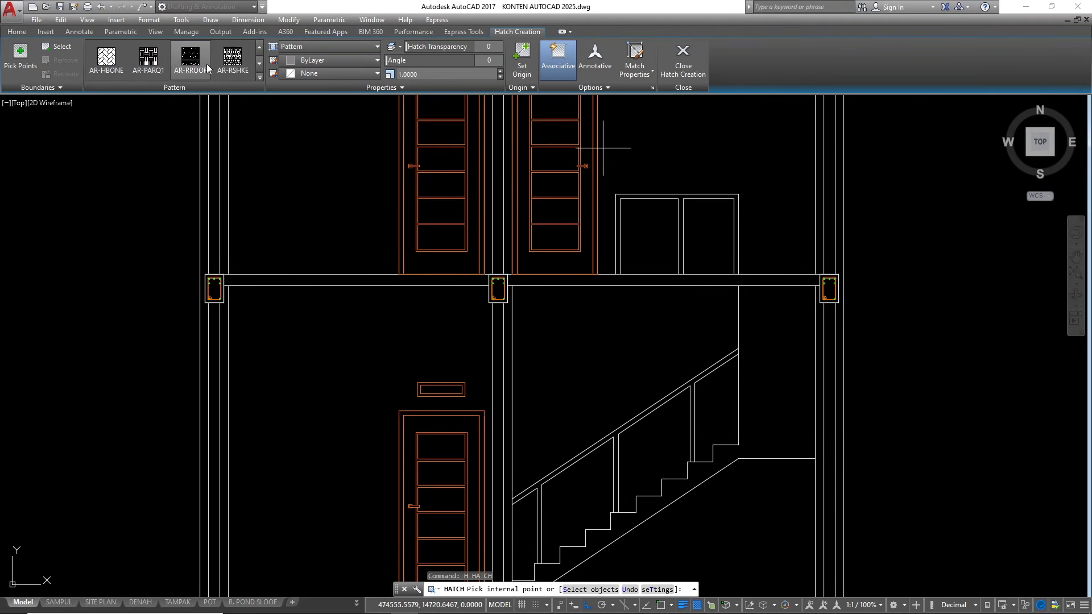
pyautogui.click(642, 234)
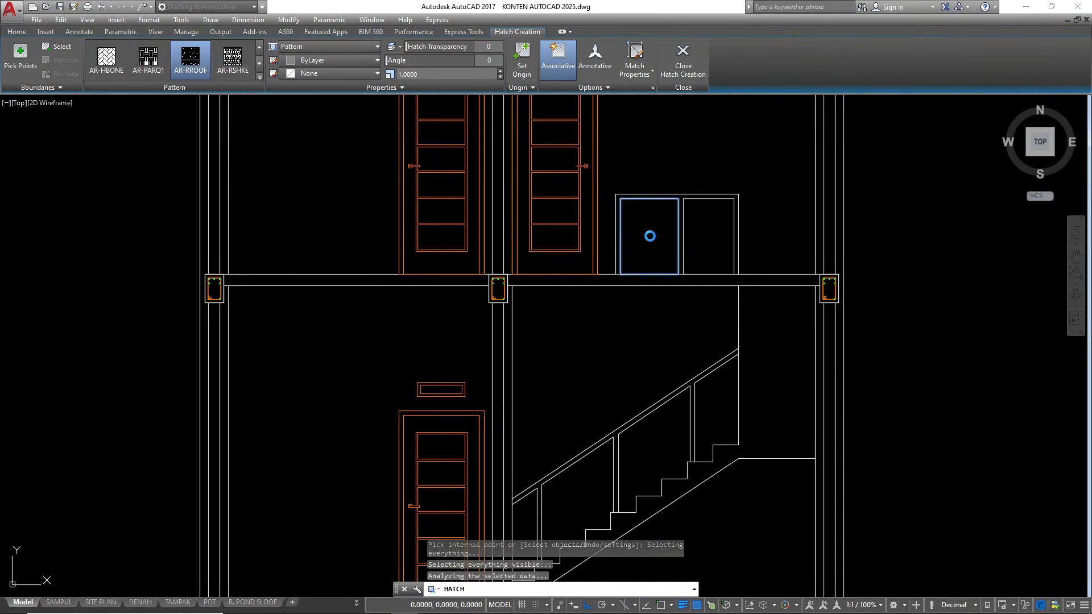
pyautogui.click(701, 256)
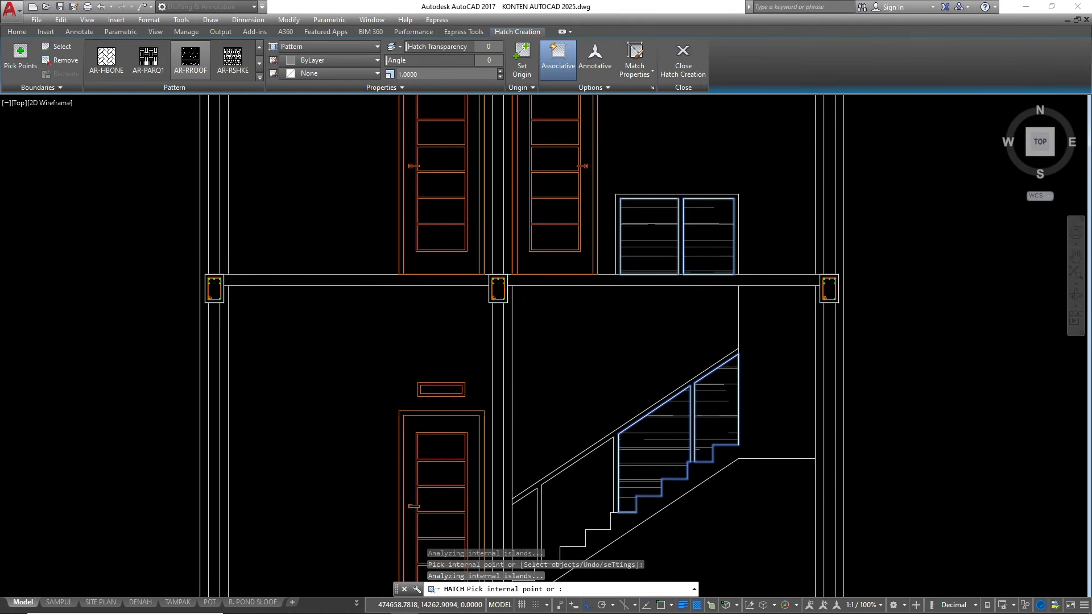
pyautogui.scroll(-6, 505, 182)
pyautogui.scroll(4, 489, 246)
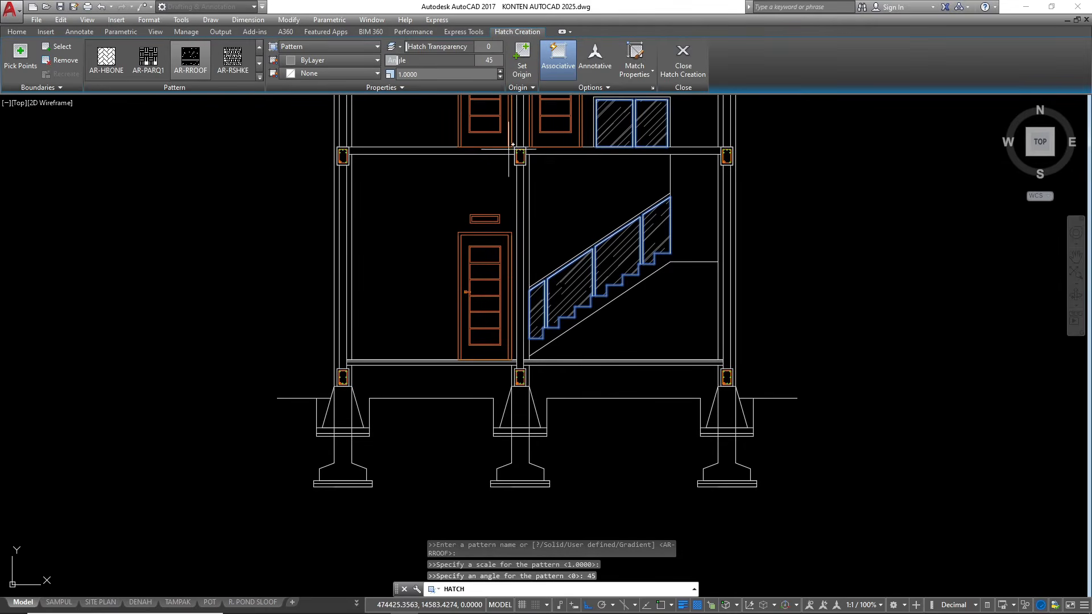
pyautogui.scroll(-2, 628, 429)
pyautogui.press('Escape')
pyautogui.press('Escape')
pyautogui.press('Escape')
# Examine the hatched railings in the new section and compare the upper-floor slab area with the reference section
pyautogui.scroll(2, 621, 285)
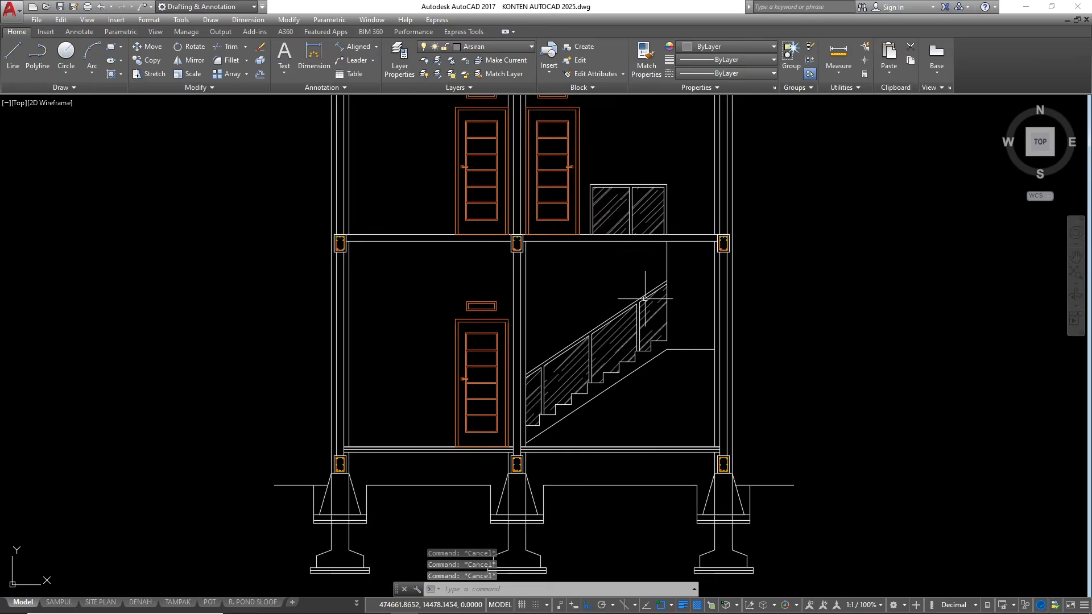
pyautogui.scroll(-6, 631, 284)
pyautogui.scroll(4, 644, 208)
pyautogui.scroll(-2, 662, 171)
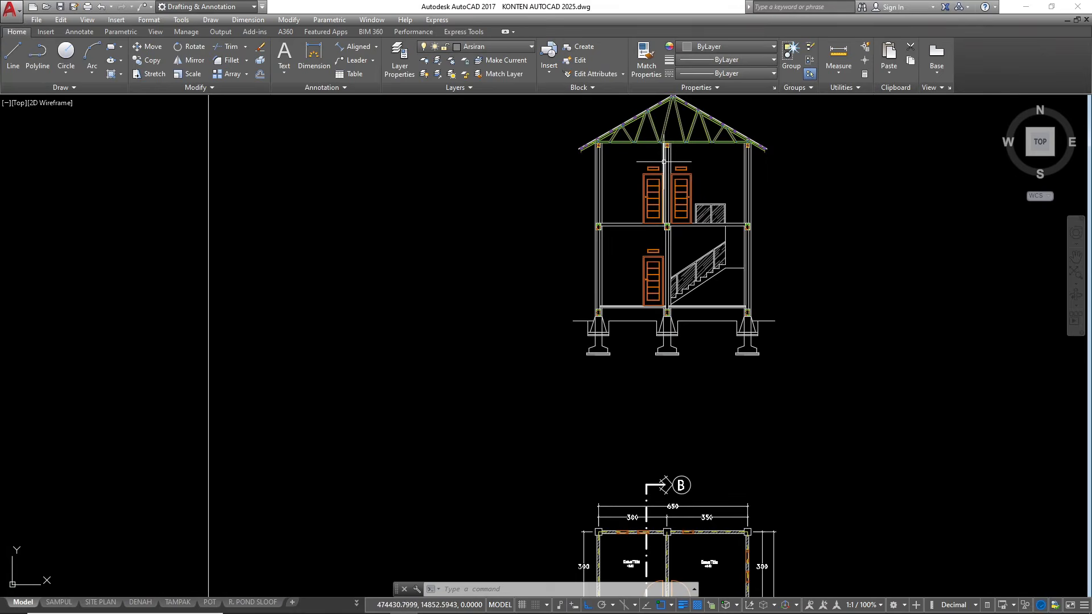
pyautogui.scroll(2, 623, 151)
pyautogui.scroll(-4, 711, 228)
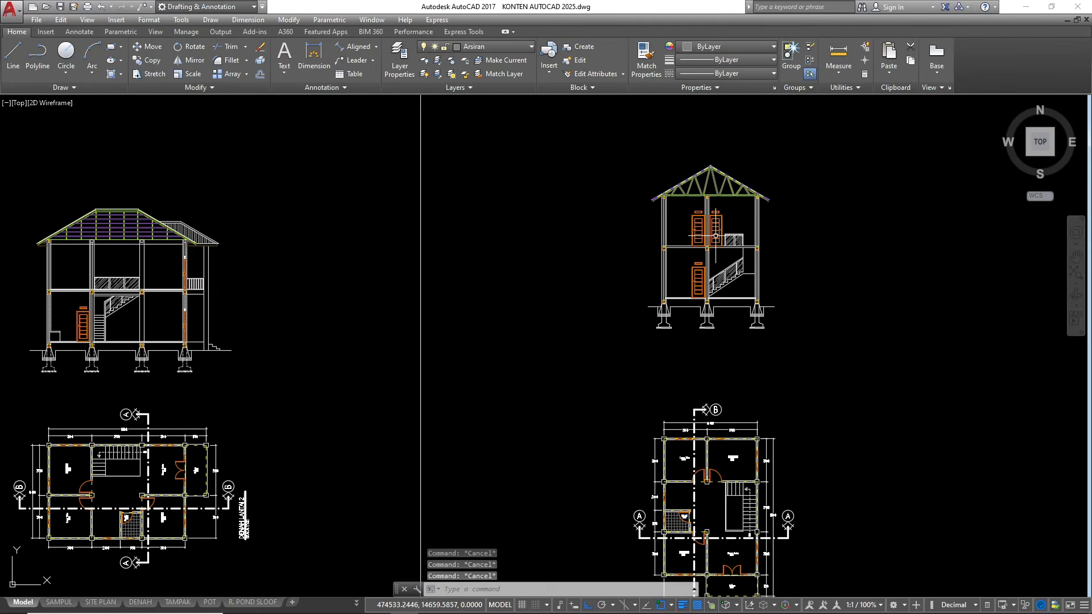
pyautogui.scroll(5, 686, 209)
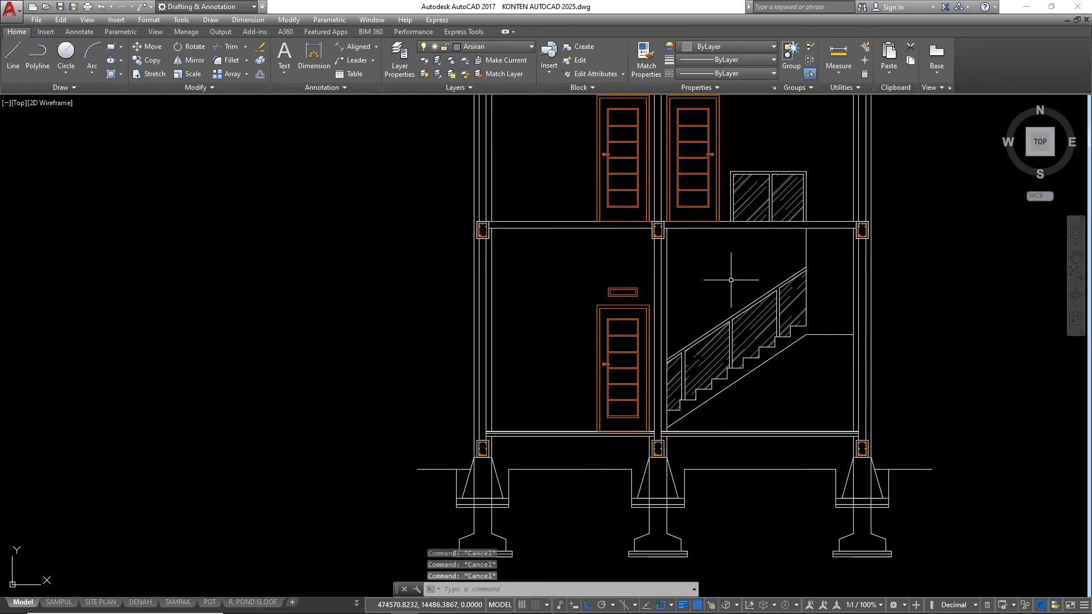
pyautogui.scroll(2, 728, 244)
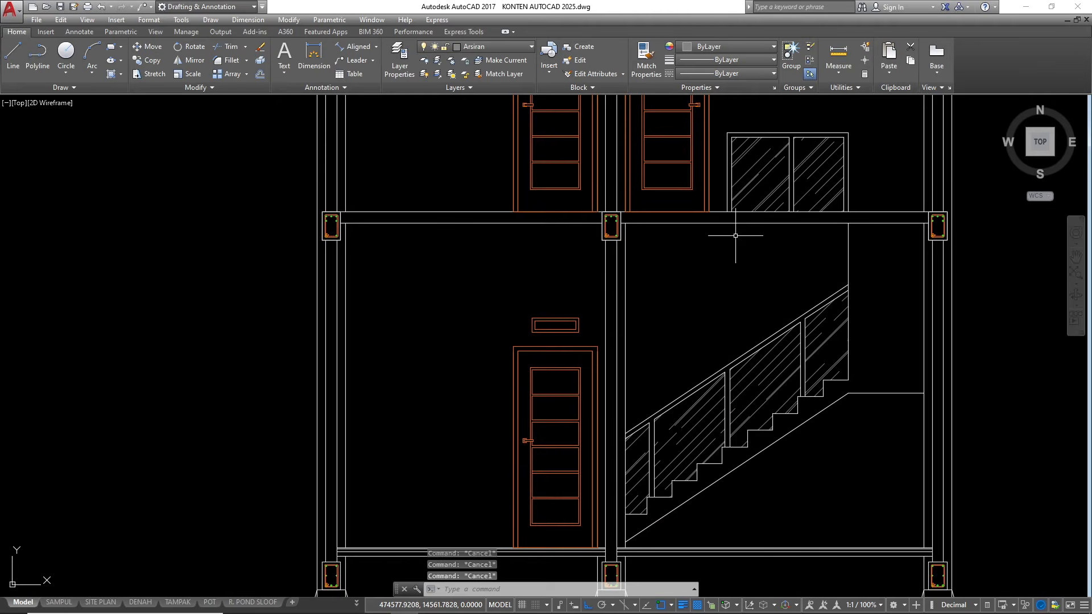
pyautogui.scroll(-6, 819, 223)
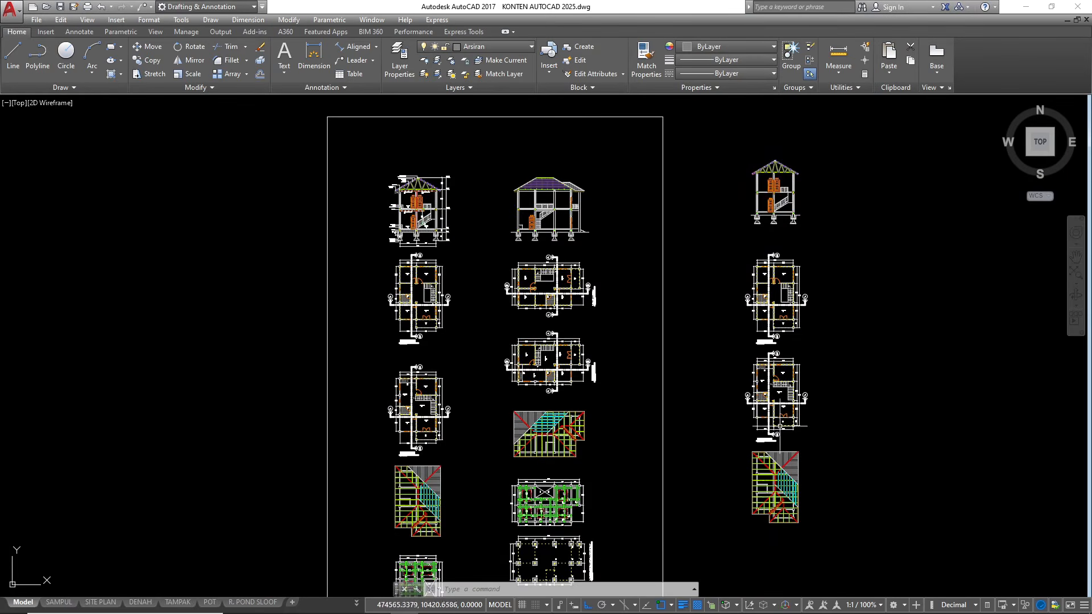
pyautogui.scroll(10, 423, 244)
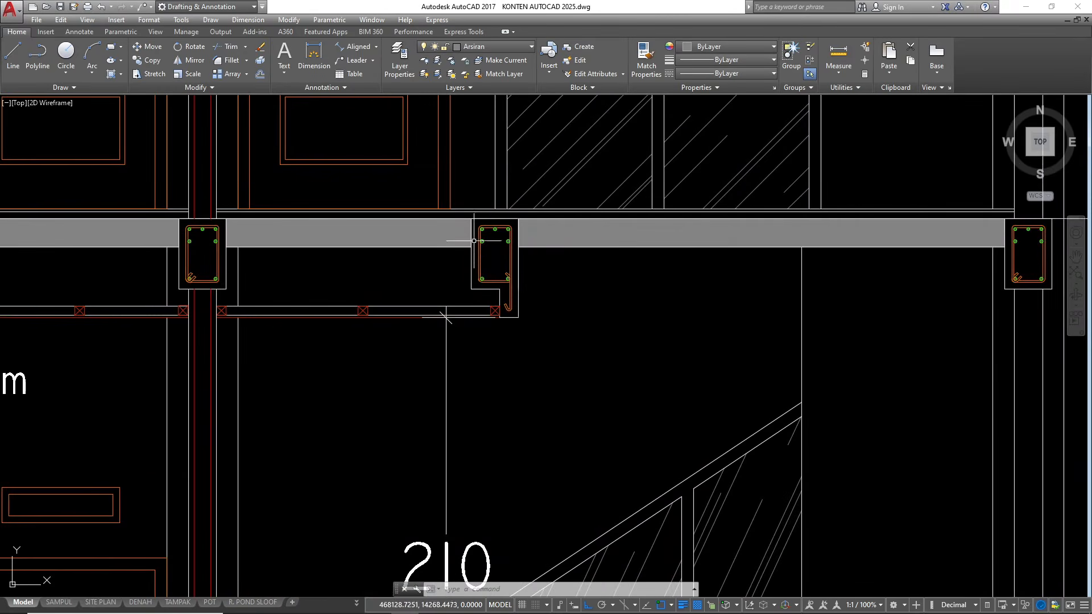
pyautogui.click(462, 196)
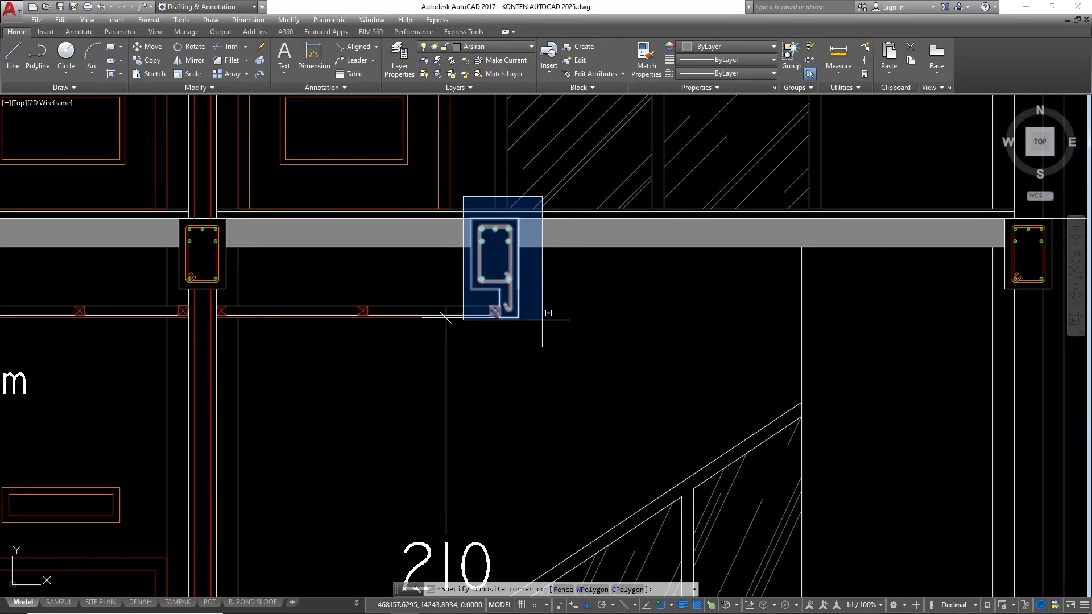
pyautogui.click(542, 317)
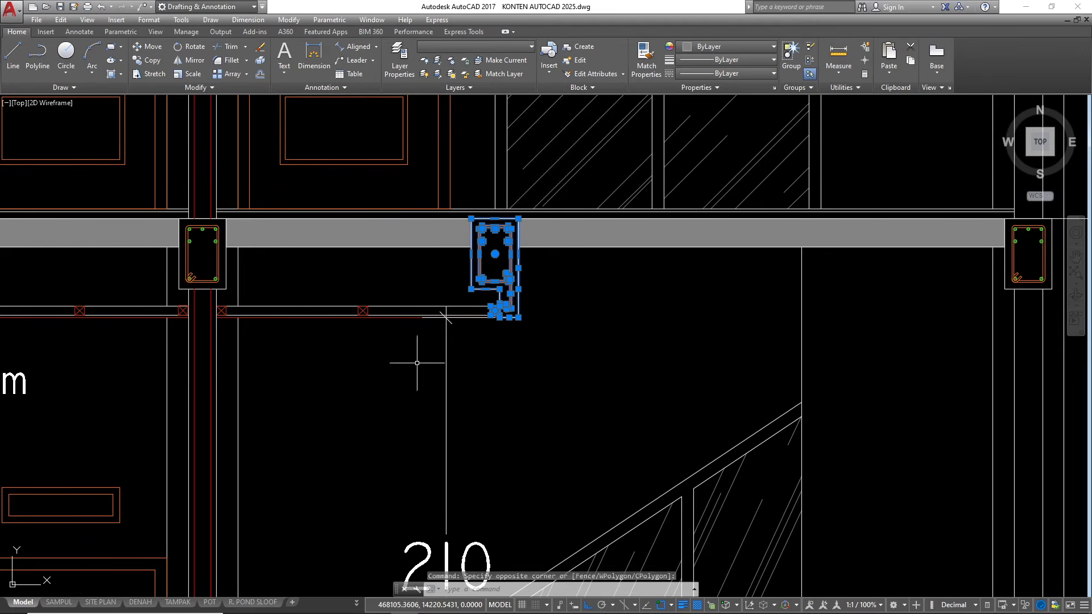
pyautogui.click(412, 340)
pyautogui.click(326, 263)
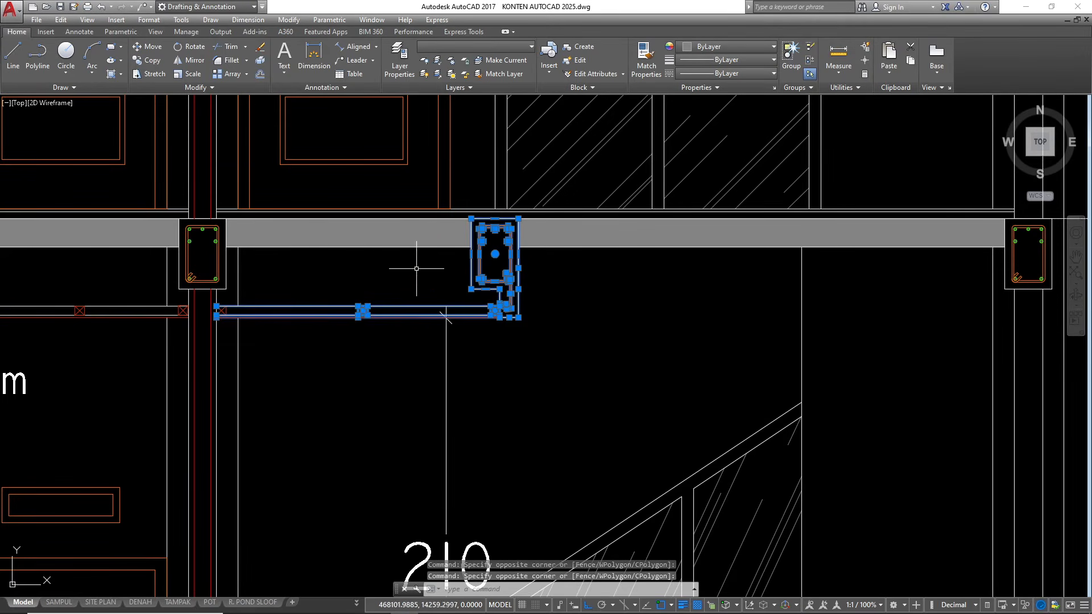
pyautogui.press('Escape')
# Copy the reinforced stairwell edge beam with its lower lip and adjoining ceiling batten from the reference section to the new section's upper slab
pyautogui.click(468, 195)
pyautogui.click(557, 393)
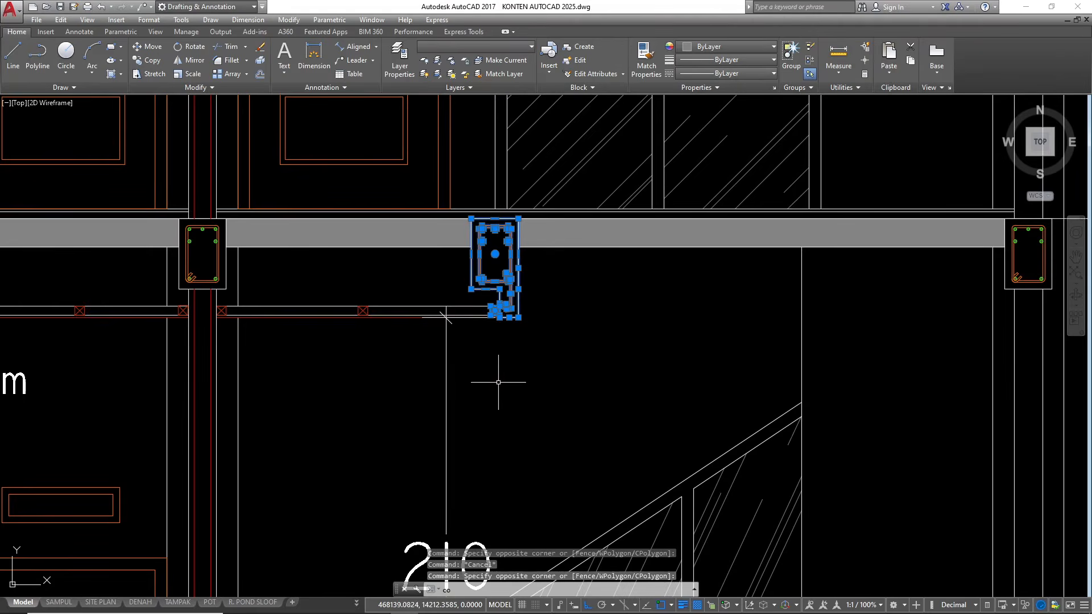
pyautogui.press('Return')
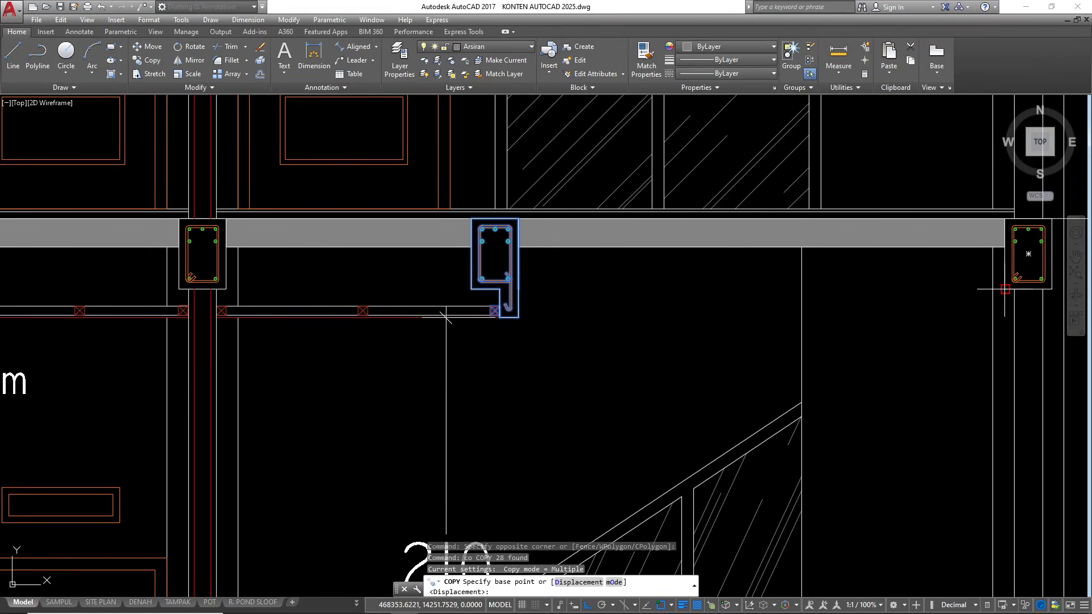
pyautogui.click(1005, 289)
pyautogui.scroll(-6, 945, 287)
pyautogui.scroll(2, 557, 313)
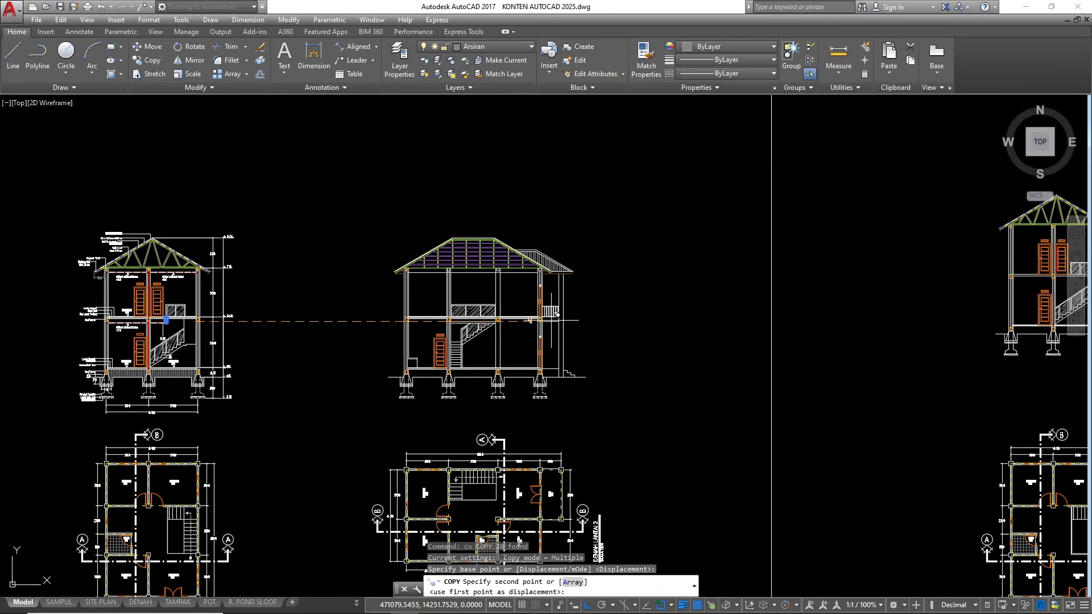
pyautogui.scroll(-3, 625, 312)
pyautogui.scroll(15, 739, 310)
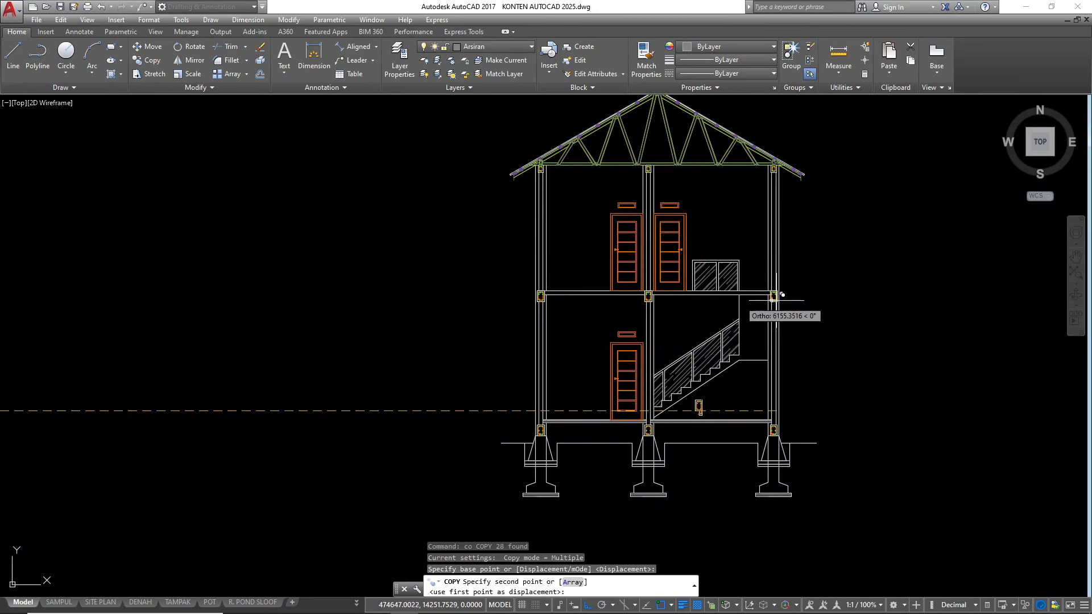
pyautogui.click(424, 302)
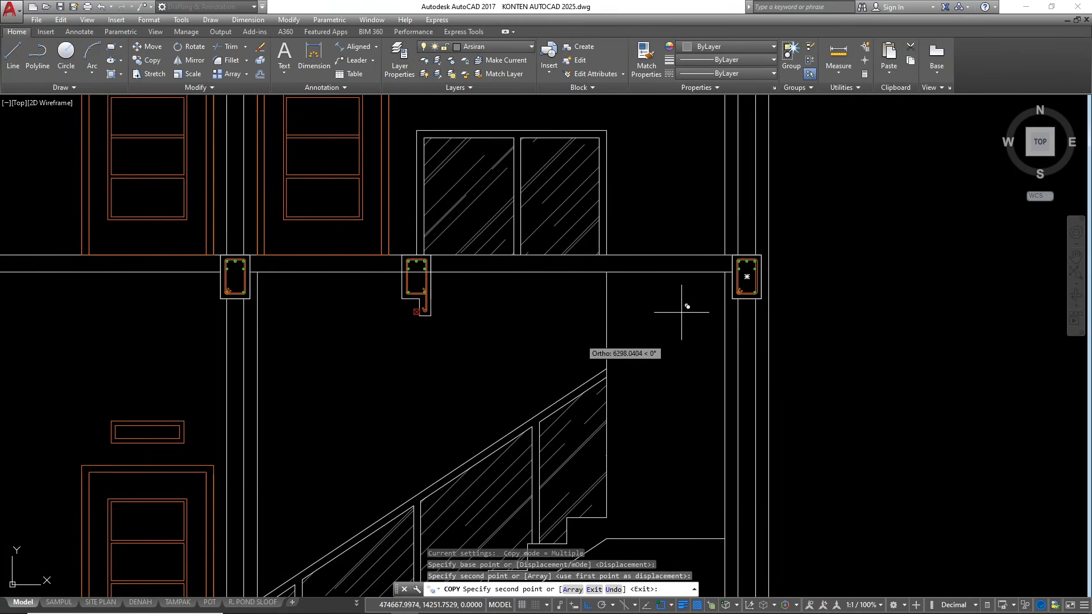
pyautogui.scroll(-2, 762, 299)
pyautogui.press('Escape')
pyautogui.press('Escape')
pyautogui.press('Escape')
pyautogui.scroll(5, 563, 347)
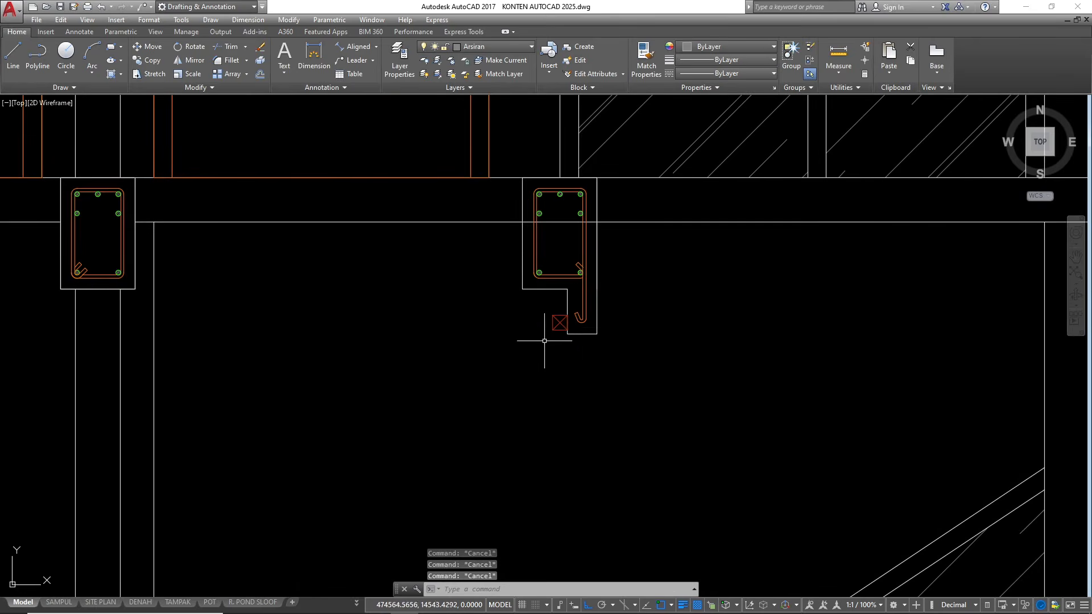
pyautogui.scroll(-3, 799, 245)
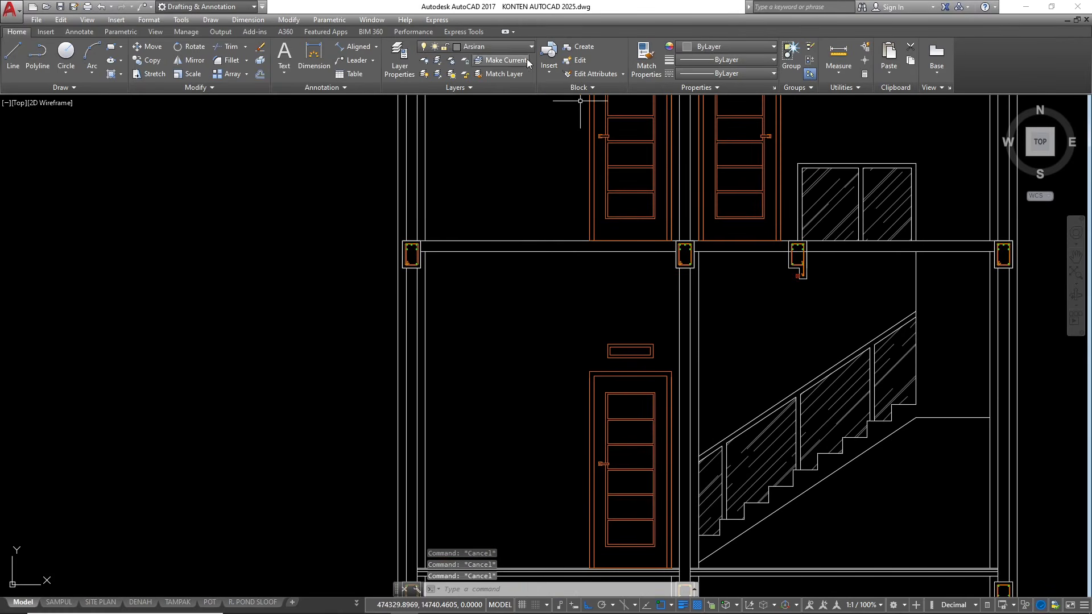
# On the Dinding layer, draw the ceiling line from the stairwell beam lip's bottom corner horizontally to the left outer wall
pyautogui.click(497, 47)
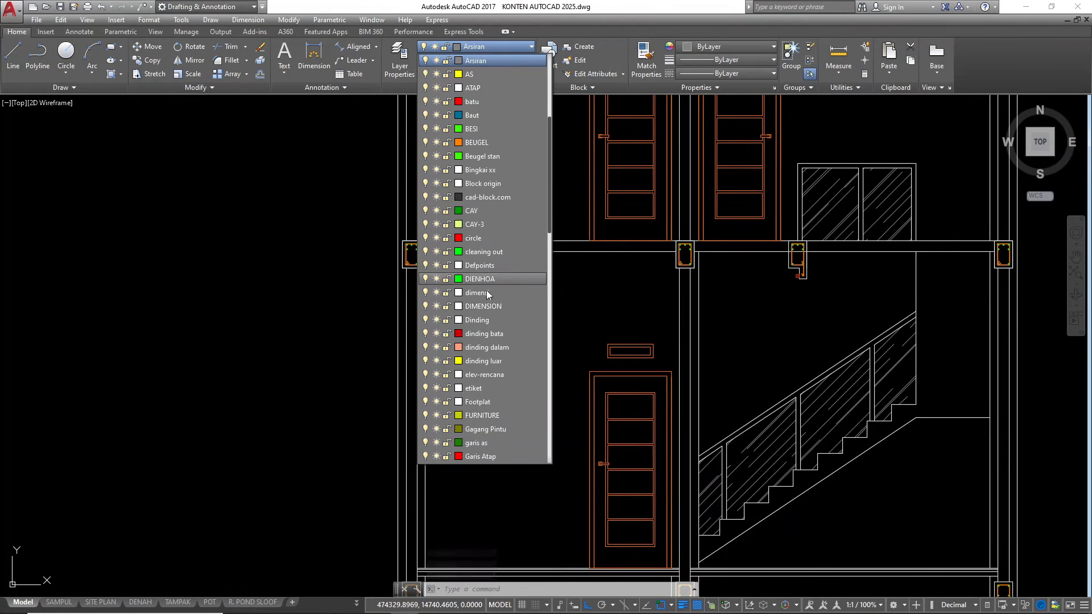
pyautogui.click(491, 320)
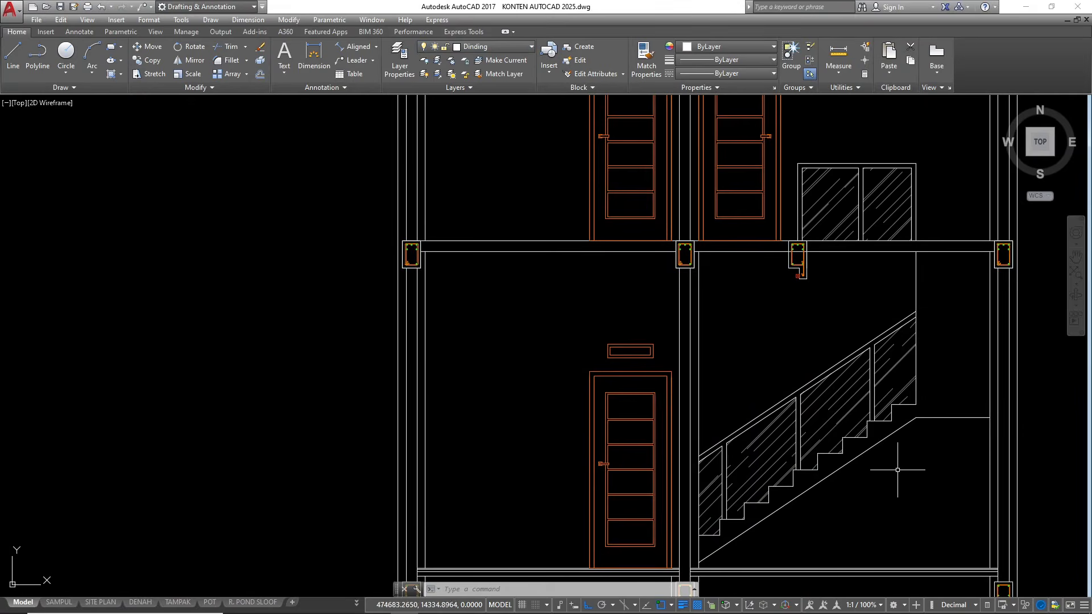
pyautogui.write('l')
pyautogui.press('Return')
pyautogui.scroll(8, 791, 272)
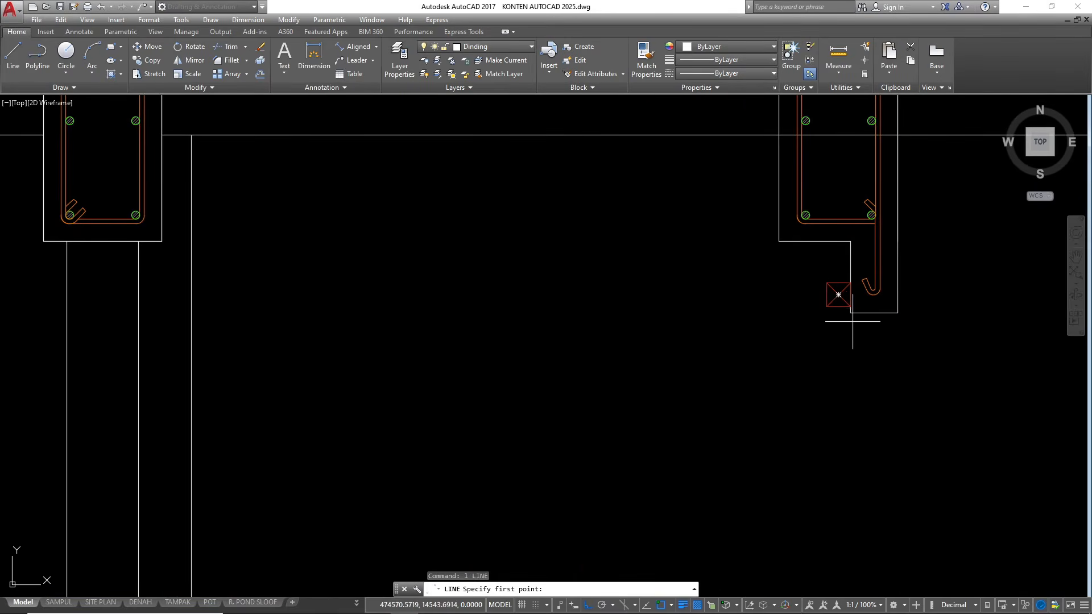
pyautogui.click(850, 312)
pyautogui.scroll(-5, 512, 341)
pyautogui.scroll(5, 455, 369)
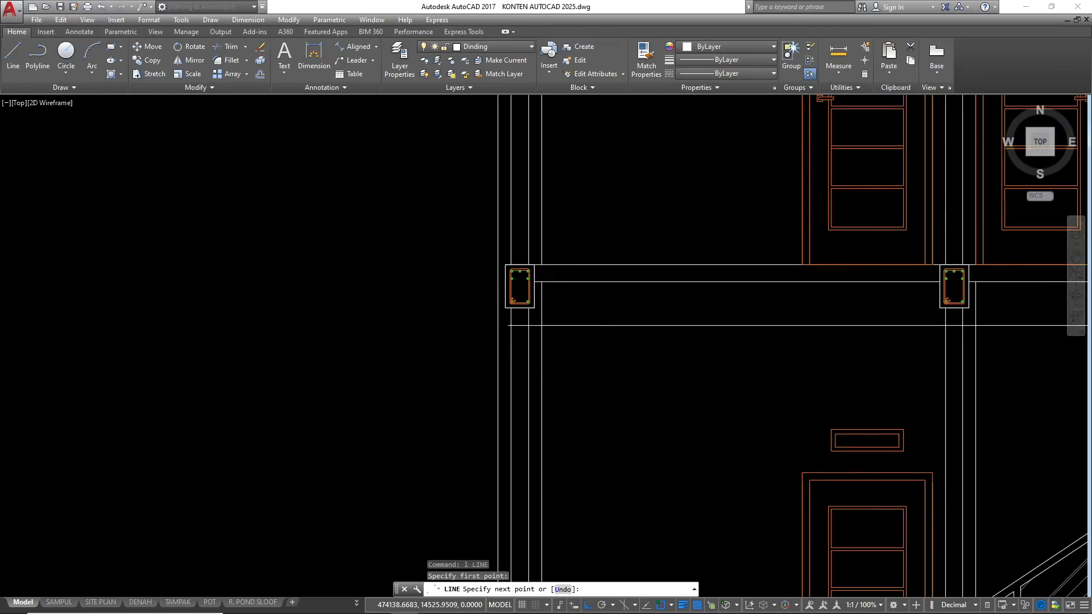
pyautogui.click(532, 312)
pyautogui.press('Escape')
pyautogui.press('Escape')
pyautogui.scroll(-3, 451, 309)
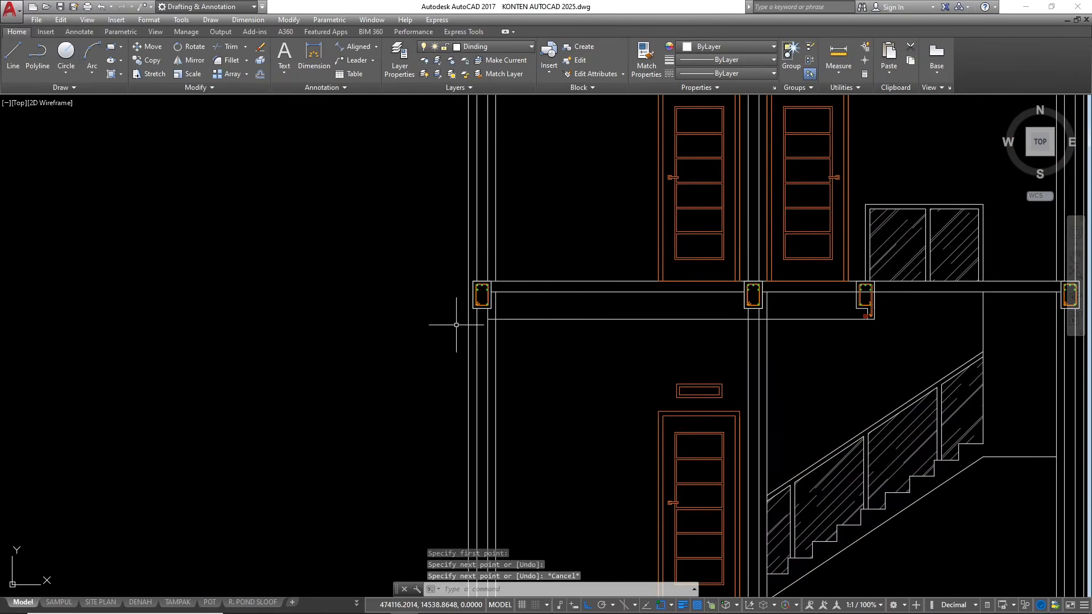
# Offset the new ceiling line upward by 1 to show the ceiling board's thickness
pyautogui.click(597, 333)
pyautogui.click(577, 303)
pyautogui.write('o')
pyautogui.press('Return')
pyautogui.write('1')
pyautogui.press('Return')
pyautogui.click(554, 288)
pyautogui.scroll(6, 550, 318)
pyautogui.press('Escape')
# Offset the upper ceiling board line upward to form the top edge of the ceiling frame
pyautogui.press('Escape')
pyautogui.click(550, 304)
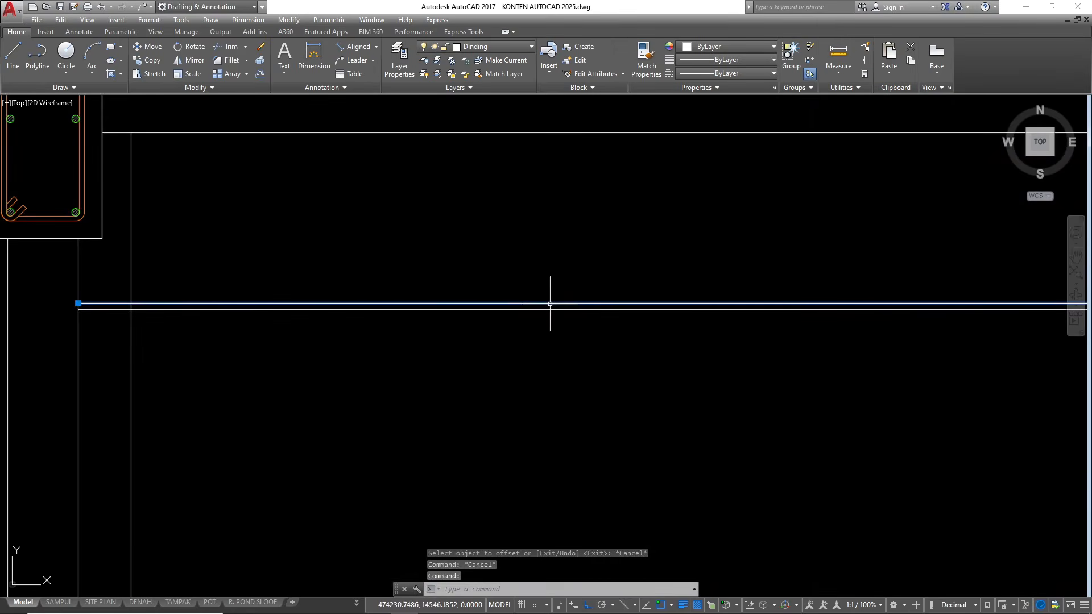
pyautogui.write('o')
pyautogui.press('Return')
pyautogui.press('Return')
pyautogui.press('Escape')
pyautogui.press('Escape')
pyautogui.press('Escape')
pyautogui.scroll(-2, 755, 190)
# Draw a 4 by 4 rectangle for a ceiling batten in the empty area below the ceiling lines
pyautogui.write('rec')
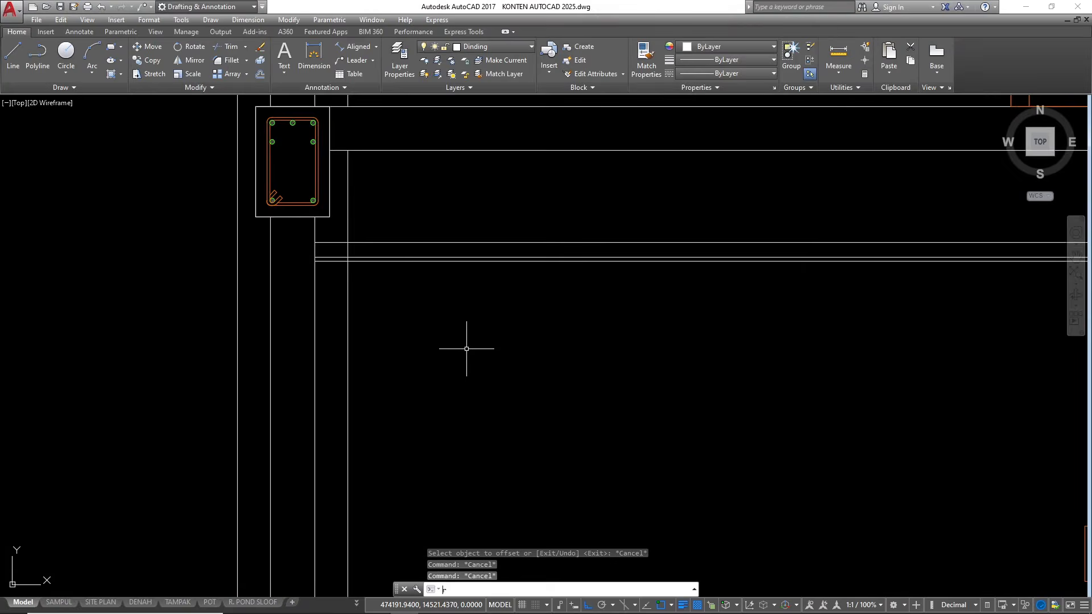
pyautogui.press('Return')
pyautogui.click(459, 331)
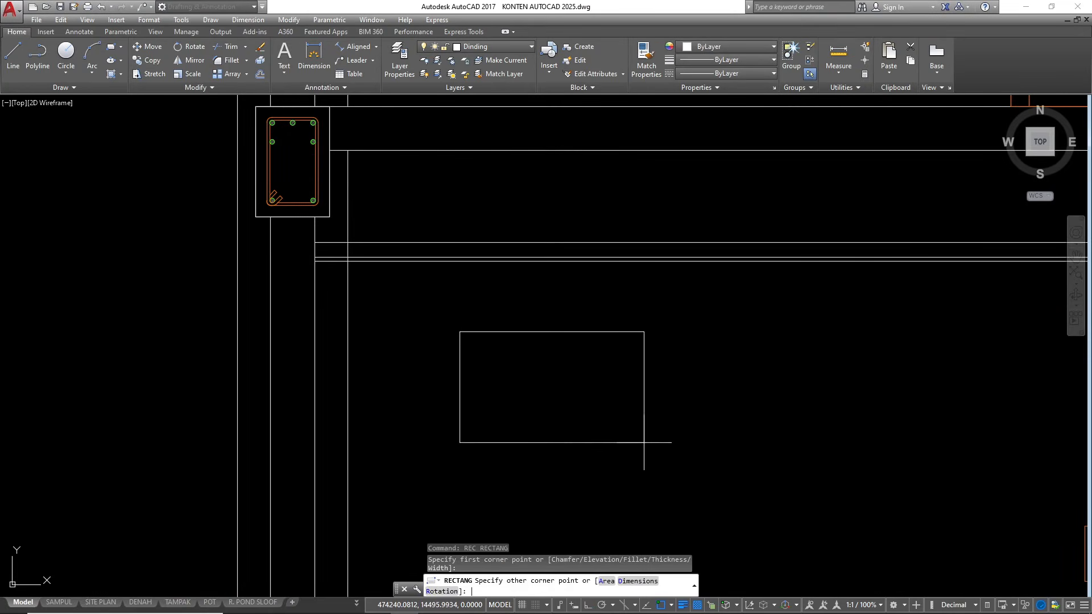
pyautogui.write('d')
pyautogui.press('Return')
pyautogui.write('4')
pyautogui.press('Return')
pyautogui.write('4')
pyautogui.press('Return')
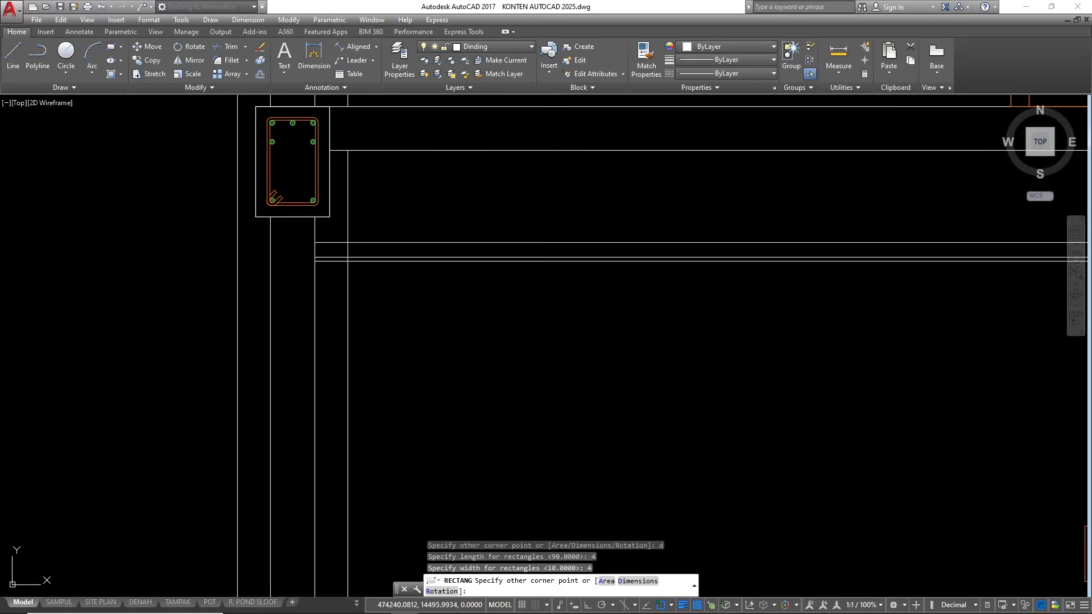
pyautogui.scroll(3, 465, 347)
pyautogui.click(465, 346)
# Draw both corner-to-corner diagonals inside the batten square
pyautogui.write('l')
pyautogui.press('Return')
pyautogui.scroll(4, 464, 328)
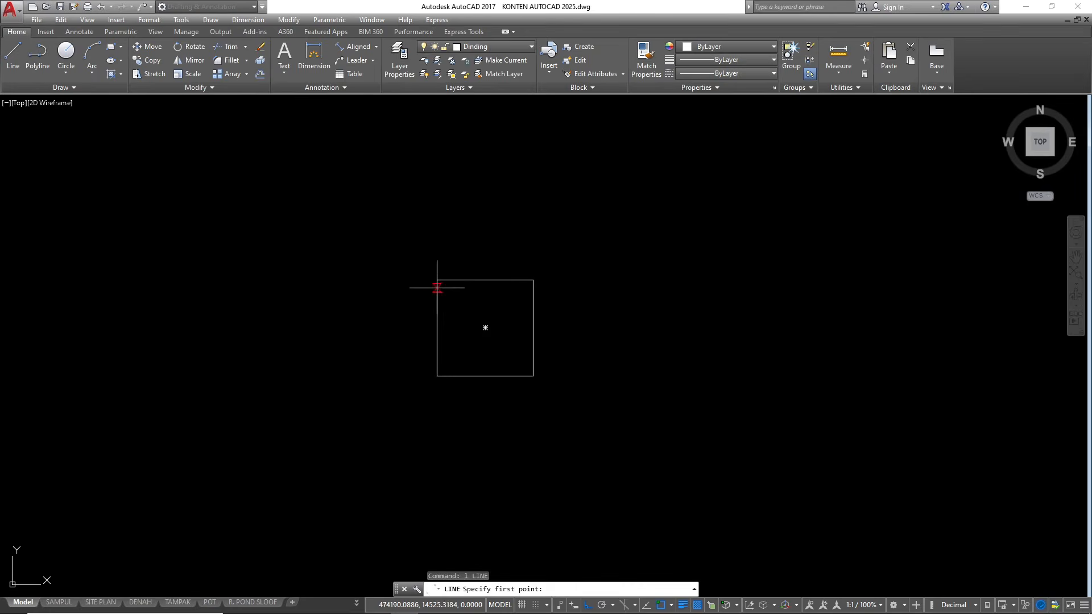
pyautogui.click(437, 280)
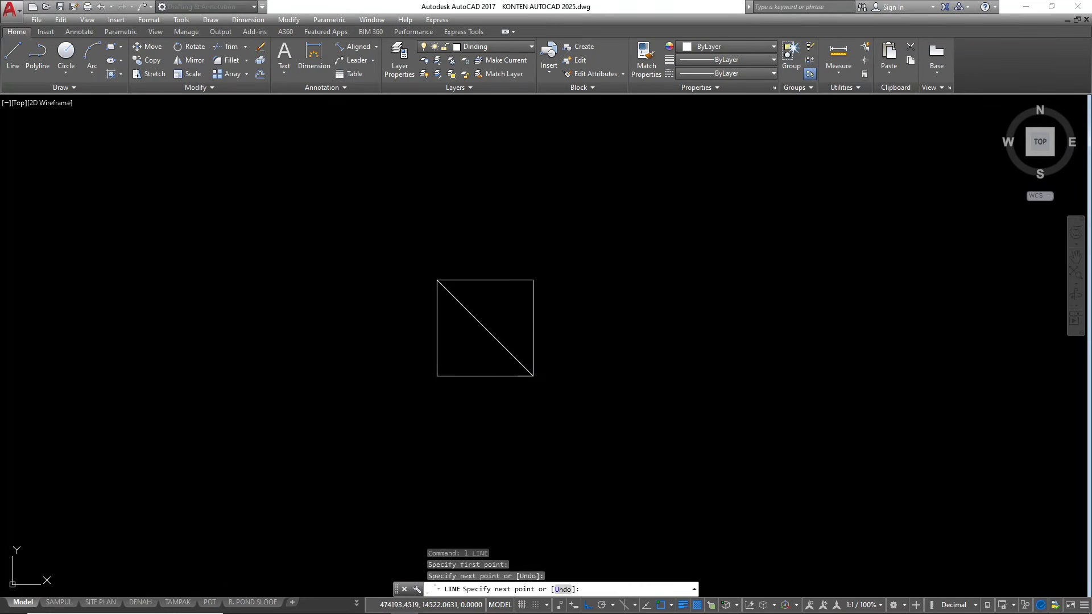
pyautogui.click(533, 375)
pyautogui.press('Return')
pyautogui.press('Return')
pyautogui.click(437, 375)
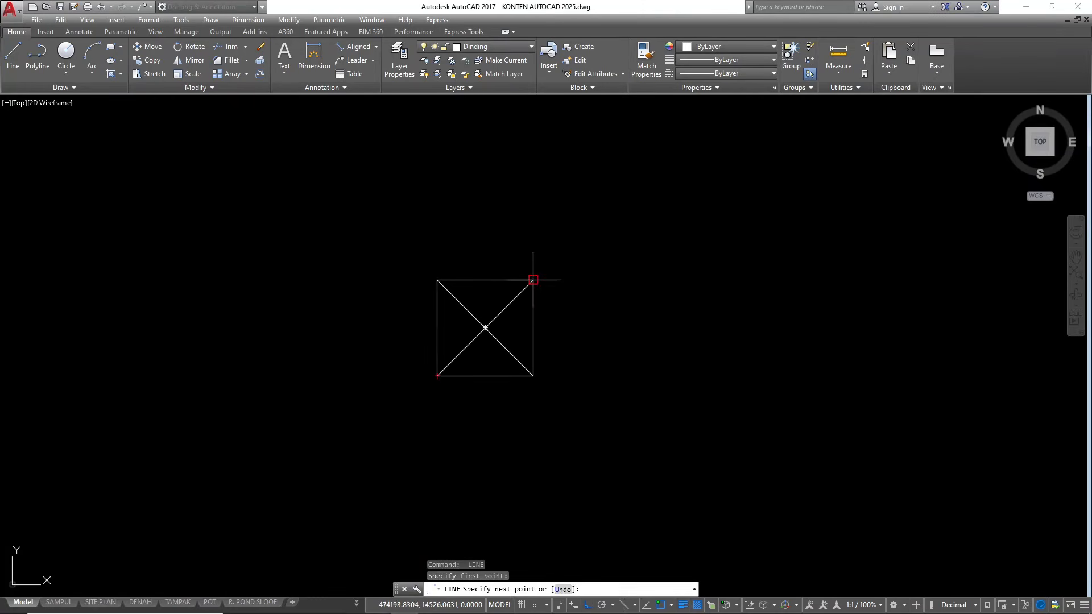
pyautogui.click(532, 280)
pyautogui.press('Return')
# Move the crossed batten square between the ceiling frame lines, against the left outer wall
pyautogui.click(646, 366)
pyautogui.click(487, 256)
pyautogui.scroll(-4, 643, 336)
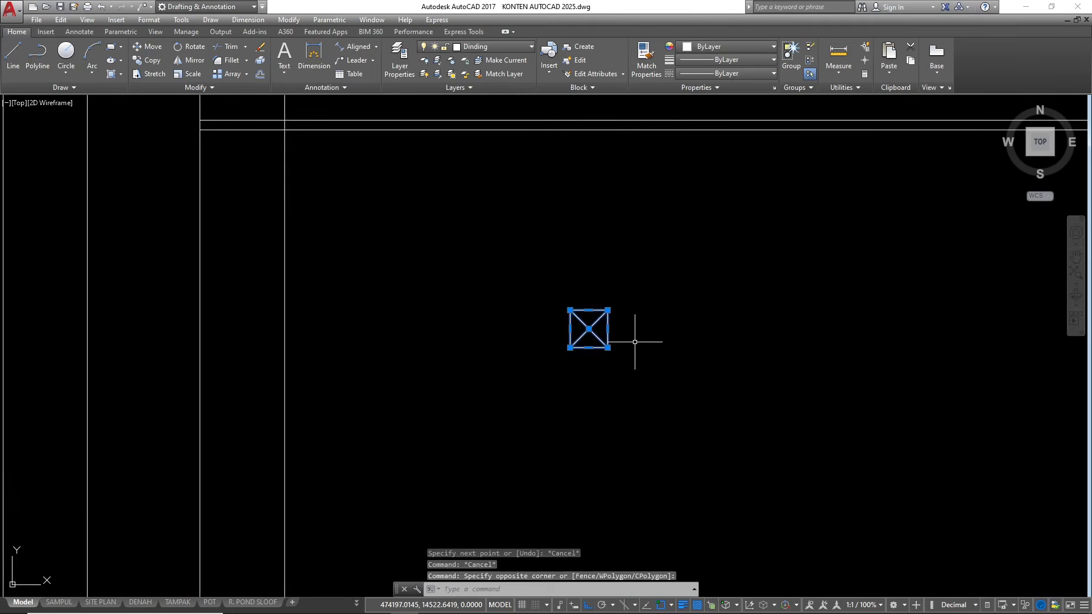
pyautogui.write('m')
pyautogui.press('Return')
pyautogui.click(569, 347)
pyautogui.scroll(-3, 665, 287)
pyautogui.scroll(5, 563, 268)
pyautogui.press('Escape')
pyautogui.scroll(-2, 543, 313)
pyautogui.press('Escape')
# Trim the vertical line beside the left outer wall where it crosses the ceiling frame and board
pyautogui.write('tr')
pyautogui.press('Return')
pyautogui.press('Return')
pyautogui.click(716, 234)
pyautogui.click(673, 223)
pyautogui.click(692, 270)
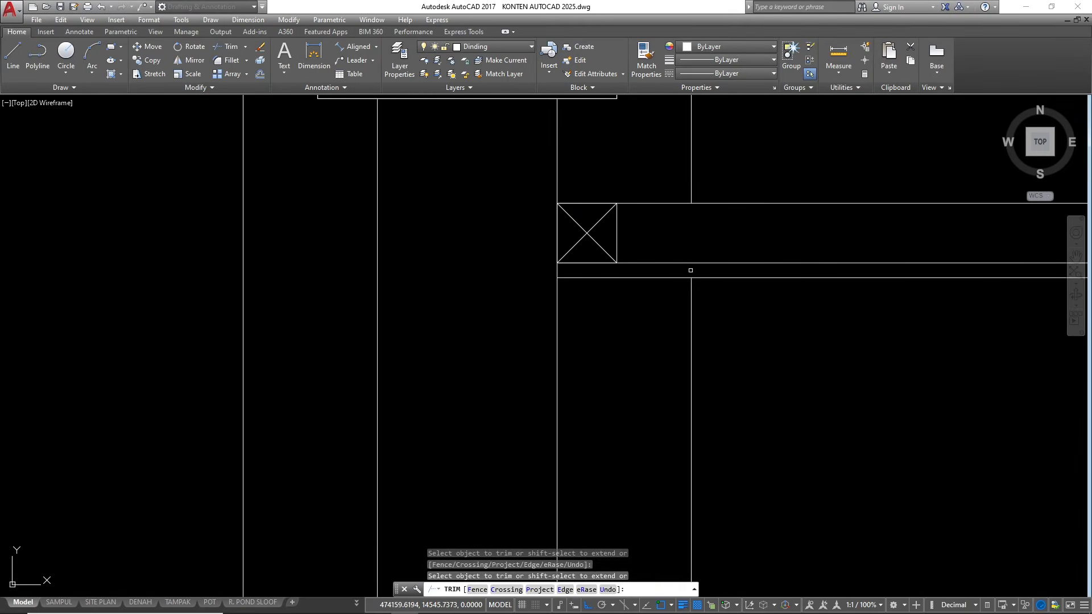
pyautogui.press('Escape')
pyautogui.press('Escape')
# Copy the batten at the left outer wall 60 units to the right along the ceiling frame
pyautogui.moveTo(637, 228); pyautogui.dragTo(588, 223)
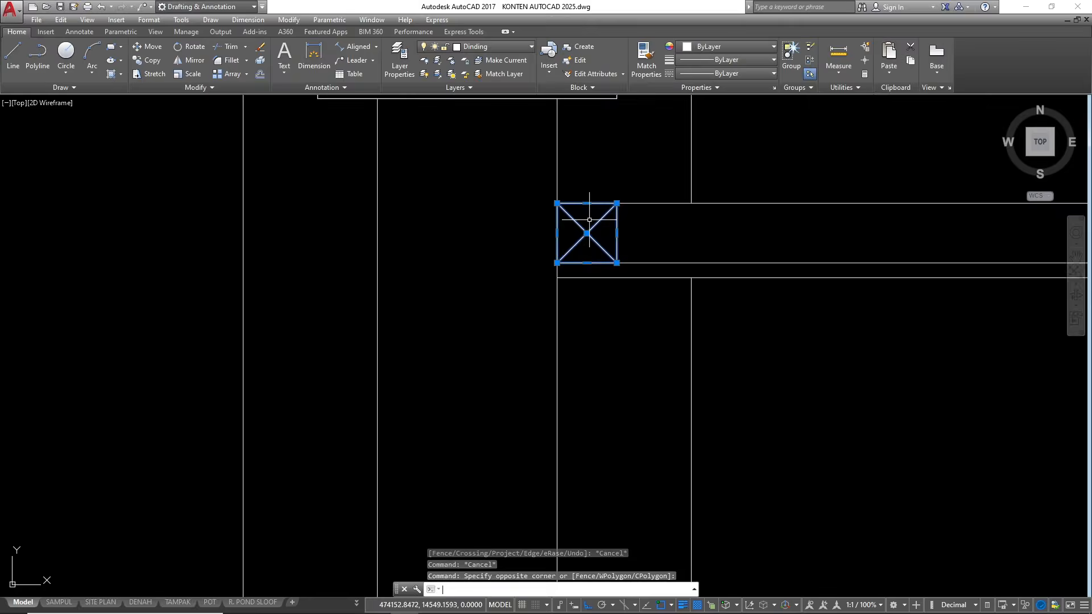
pyautogui.write('co')
pyautogui.press('Return')
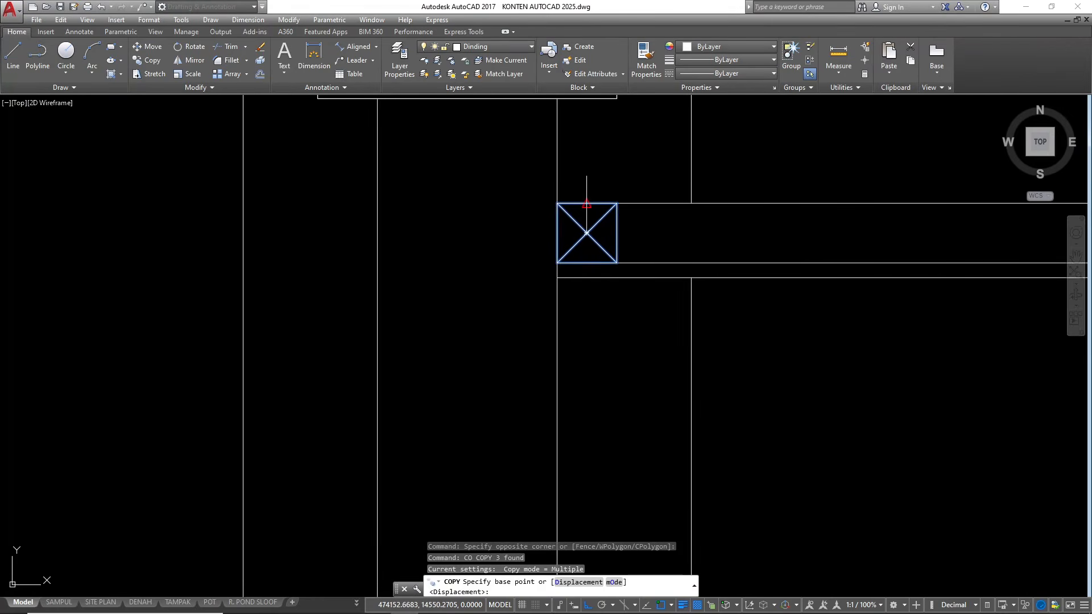
pyautogui.click(586, 203)
pyautogui.scroll(-3, 625, 210)
pyautogui.write('6')
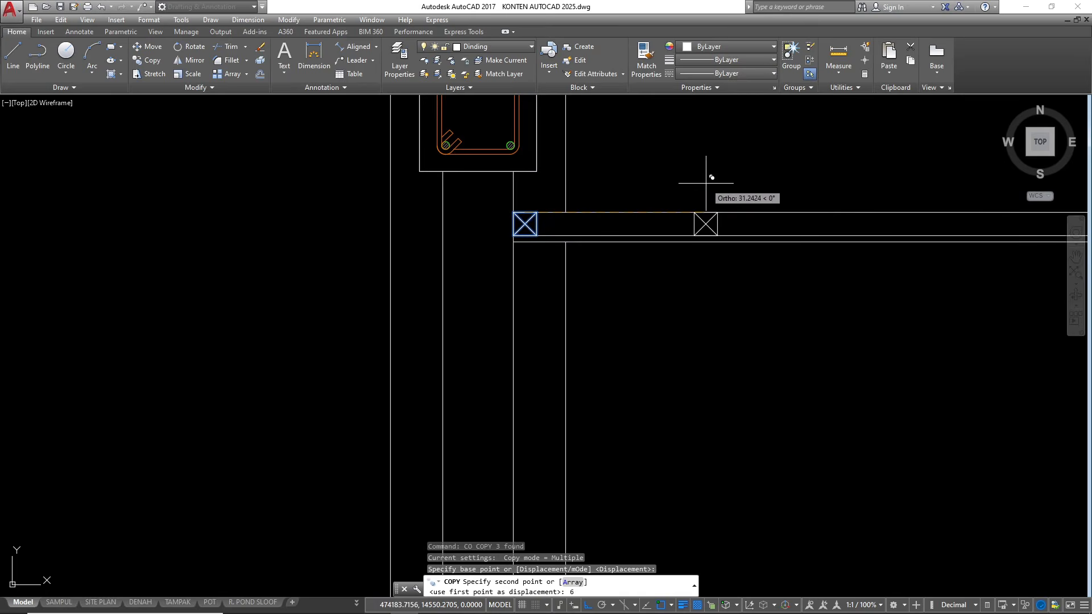
pyautogui.press('Return')
pyautogui.scroll(-2, 632, 210)
pyautogui.scroll(-4, 576, 241)
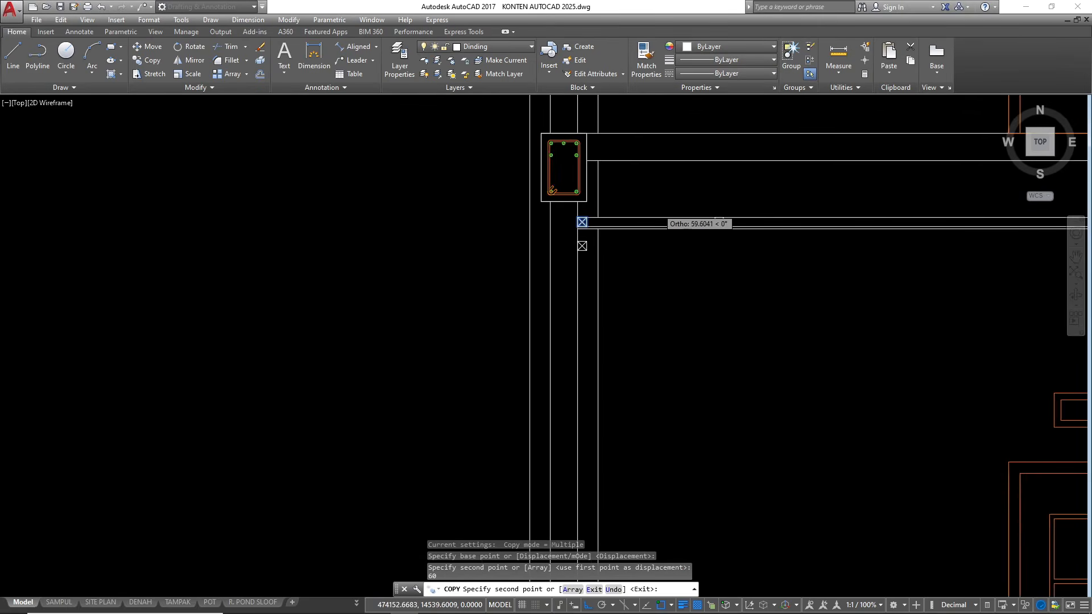
pyautogui.press('Escape')
pyautogui.press('Escape')
# Place four more batten copies along the ceiling frame toward the middle wall, keeping the same 60-unit spacing
pyautogui.scroll(2, 626, 239)
pyautogui.click(638, 190)
pyautogui.click(689, 256)
pyautogui.write('c')
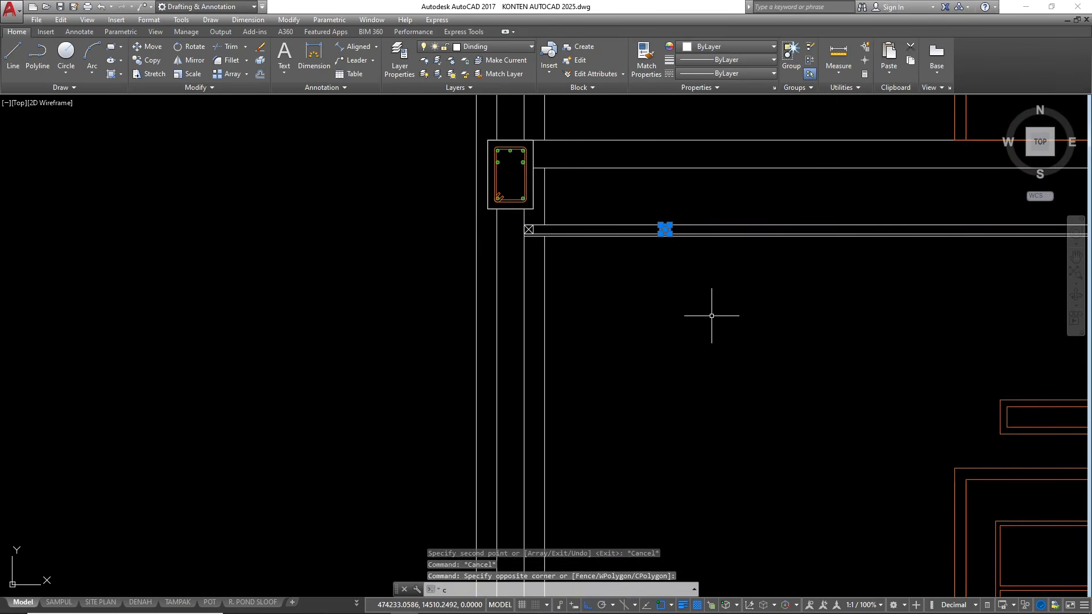
pyautogui.write('o')
pyautogui.press('Return')
pyautogui.scroll(2, 609, 251)
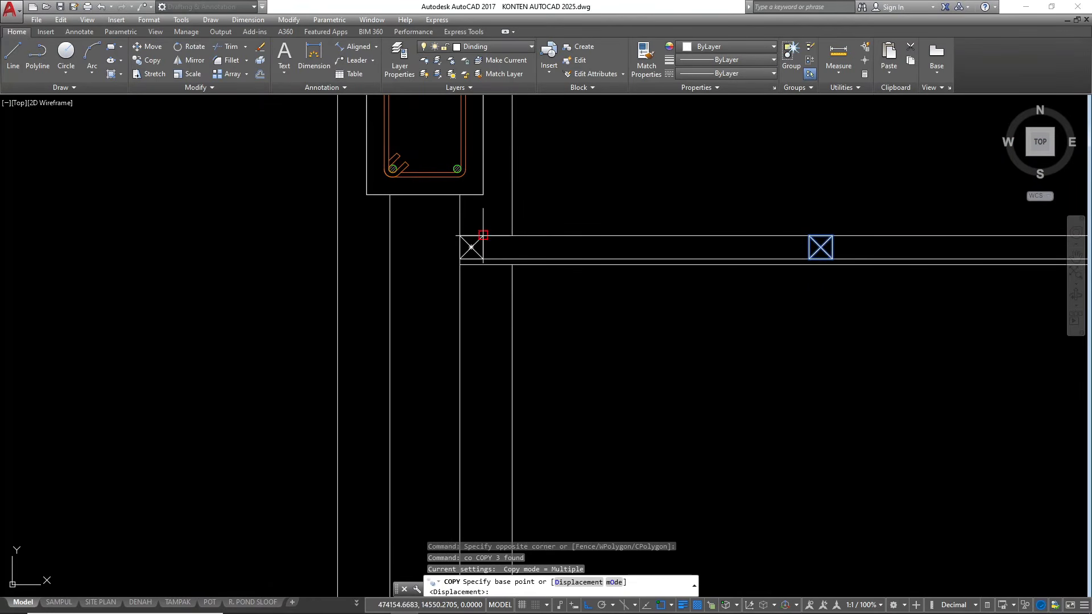
pyautogui.click(483, 234)
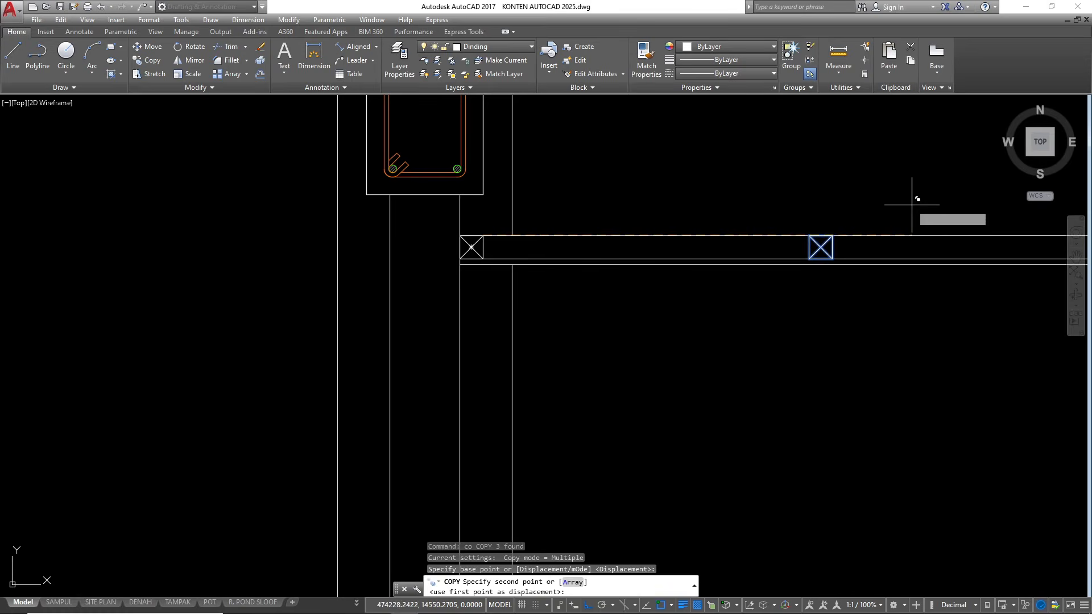
pyautogui.click(832, 234)
pyautogui.scroll(-3, 454, 287)
pyautogui.scroll(2, 588, 300)
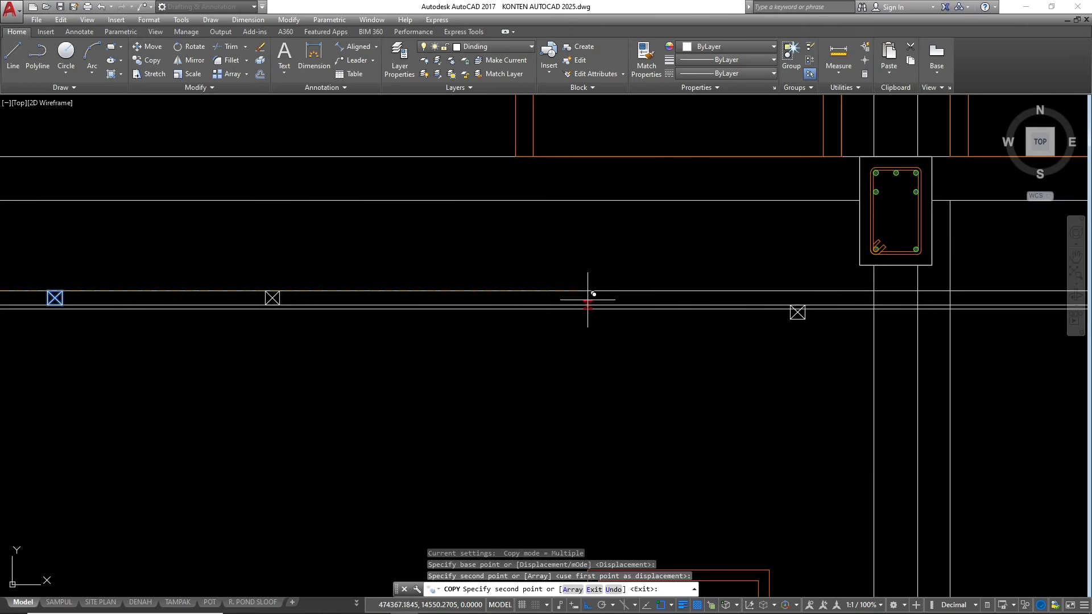
pyautogui.click(279, 291)
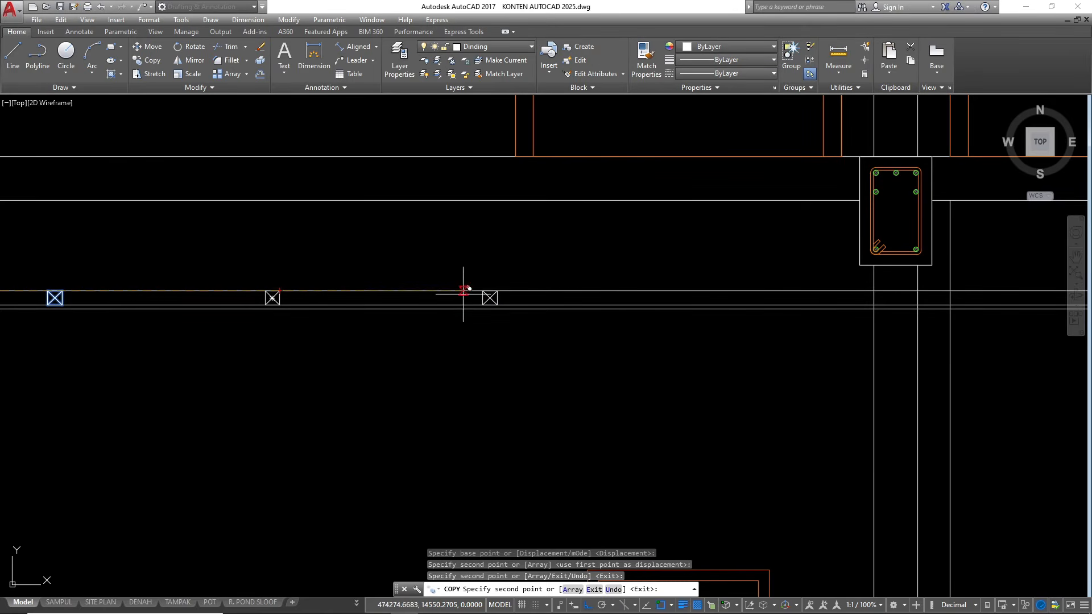
pyautogui.click(505, 291)
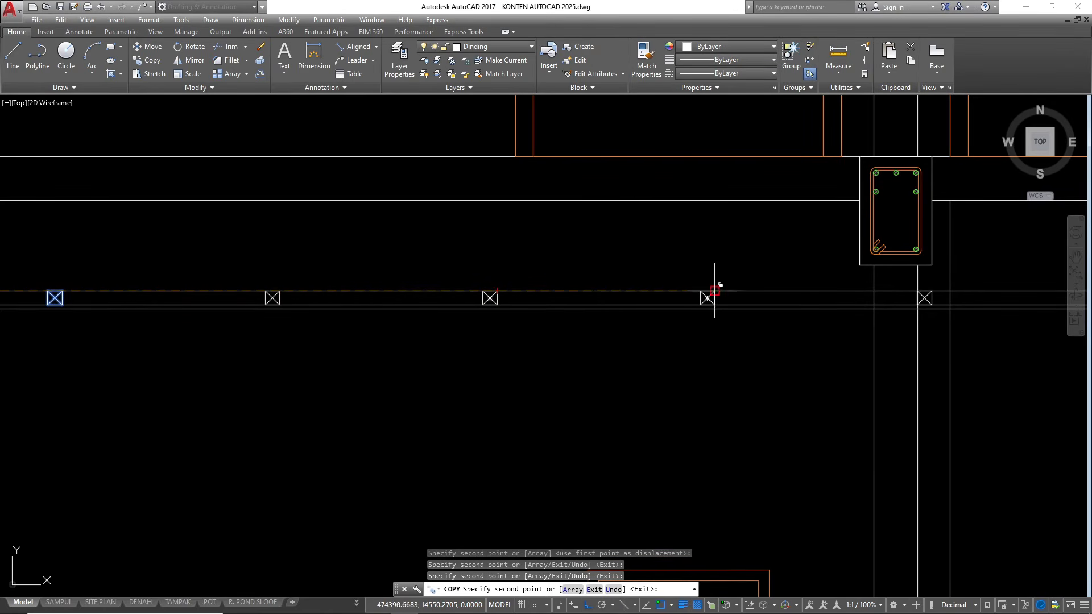
pyautogui.scroll(-3, 373, 304)
pyautogui.scroll(3, 639, 299)
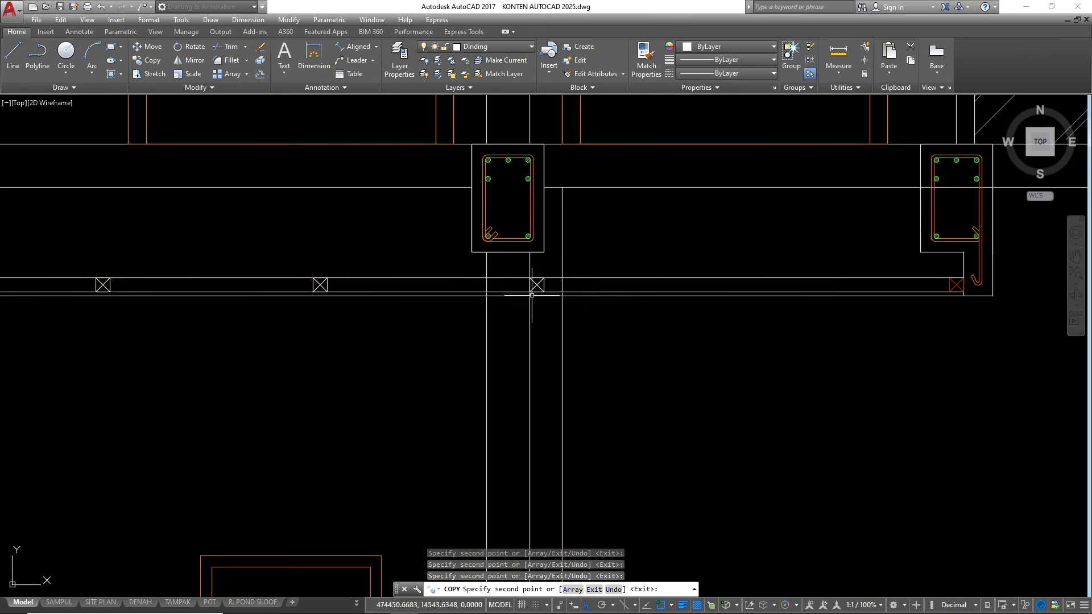
pyautogui.press('Escape')
# Move the last batten left so it sits against the left face of the middle wall
pyautogui.click(511, 264)
pyautogui.click(575, 324)
pyautogui.scroll(3, 575, 324)
pyautogui.write('m')
pyautogui.press('Return')
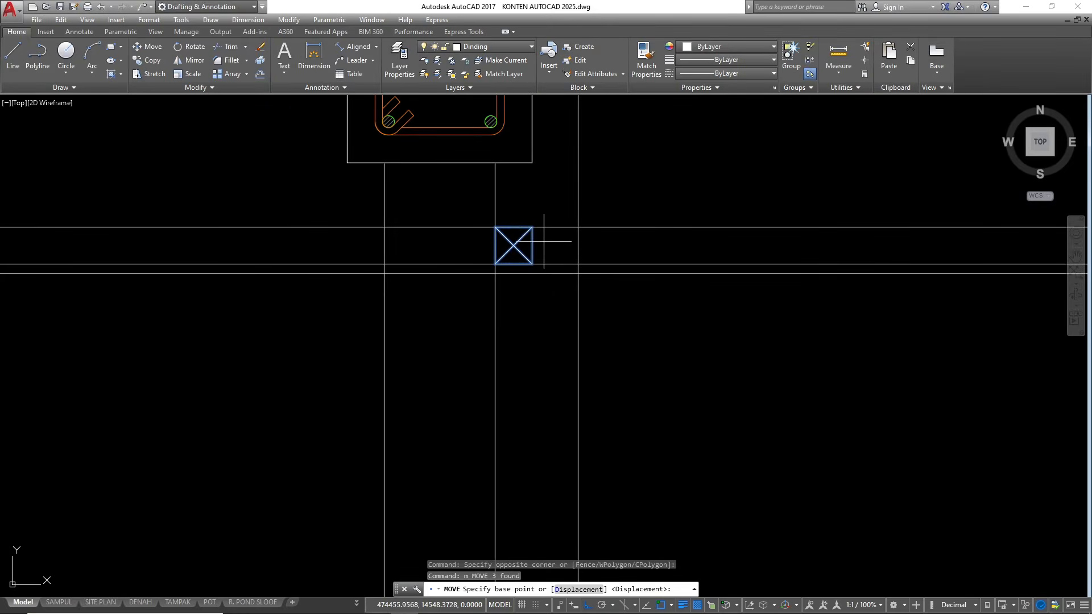
pyautogui.click(531, 227)
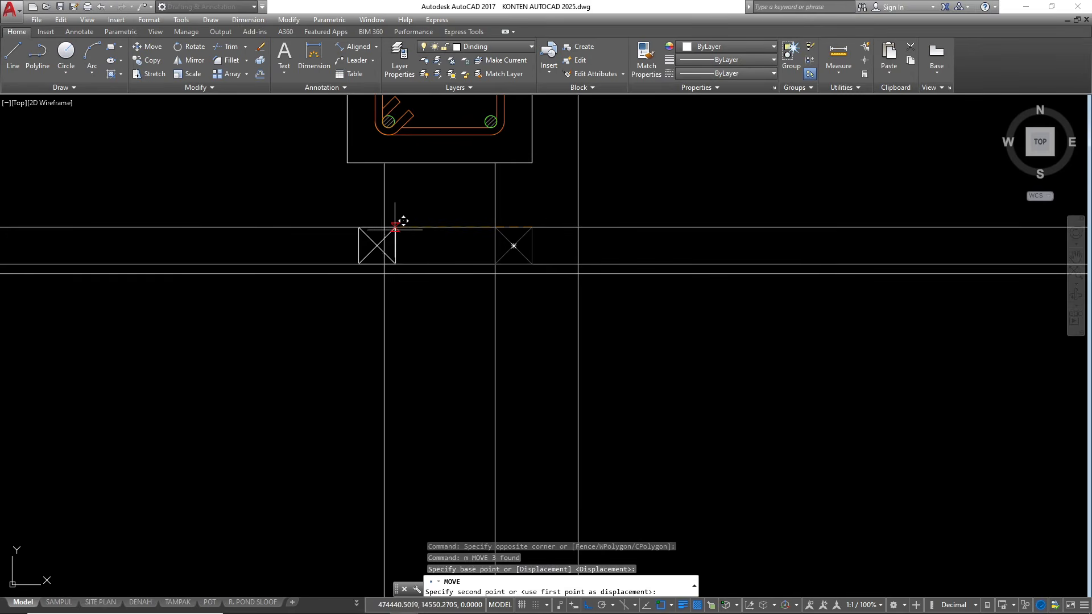
pyautogui.click(385, 227)
pyautogui.scroll(-7, 592, 307)
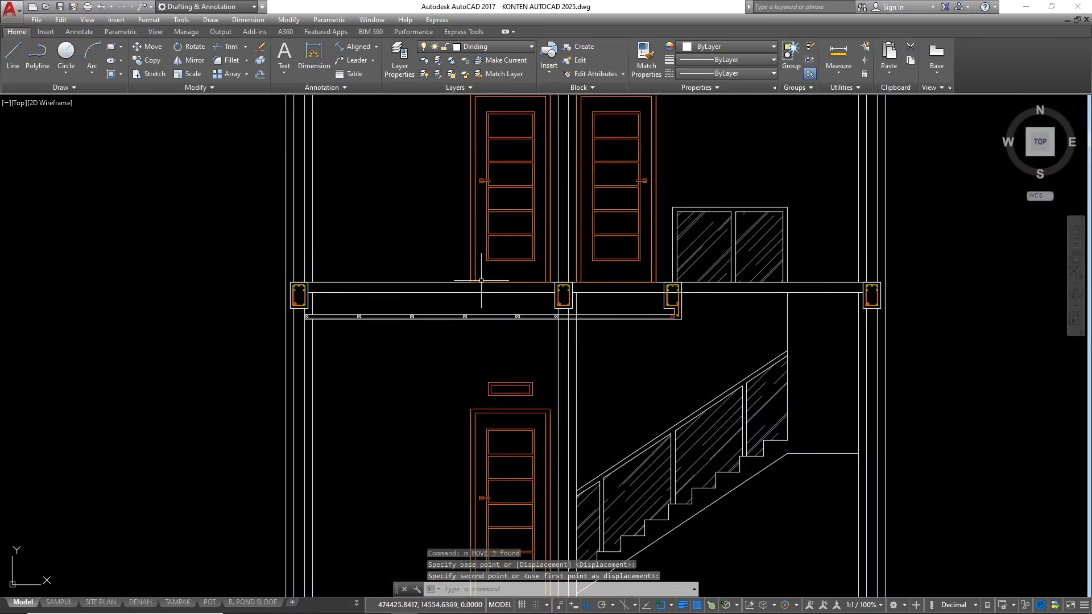
# Trim the three ceiling lines where they pass through the middle wall
pyautogui.scroll(5, 457, 300)
pyautogui.write('tr')
pyautogui.press('Return')
pyautogui.press('Return')
pyautogui.scroll(4, 639, 233)
pyautogui.click(663, 278)
pyautogui.click(617, 153)
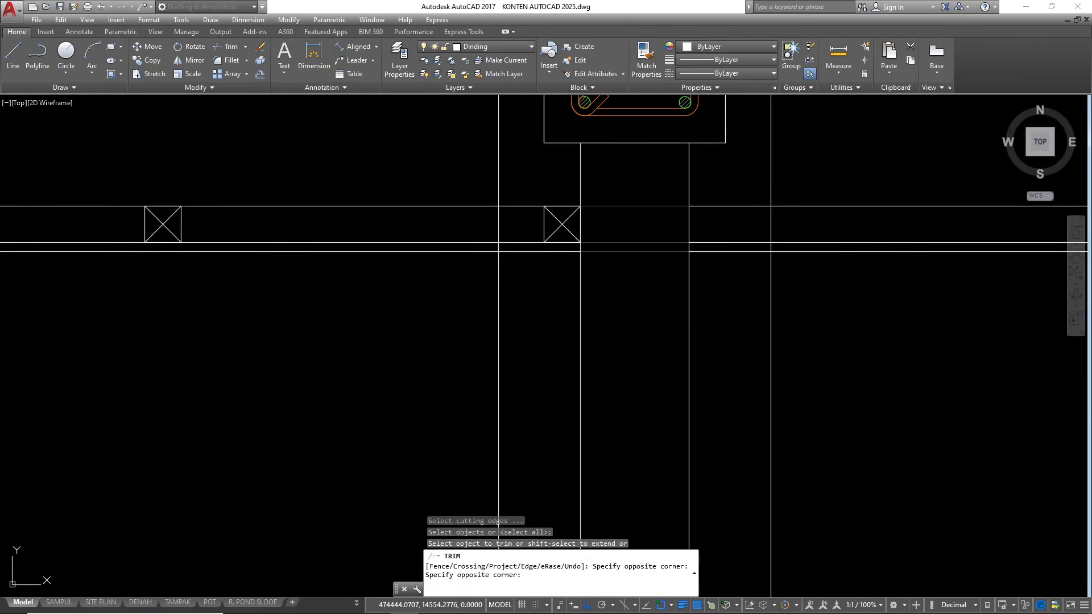
# Trim the vertical line left of the middle wall where it crosses the ceiling frame and board
pyautogui.click(515, 220)
pyautogui.click(485, 228)
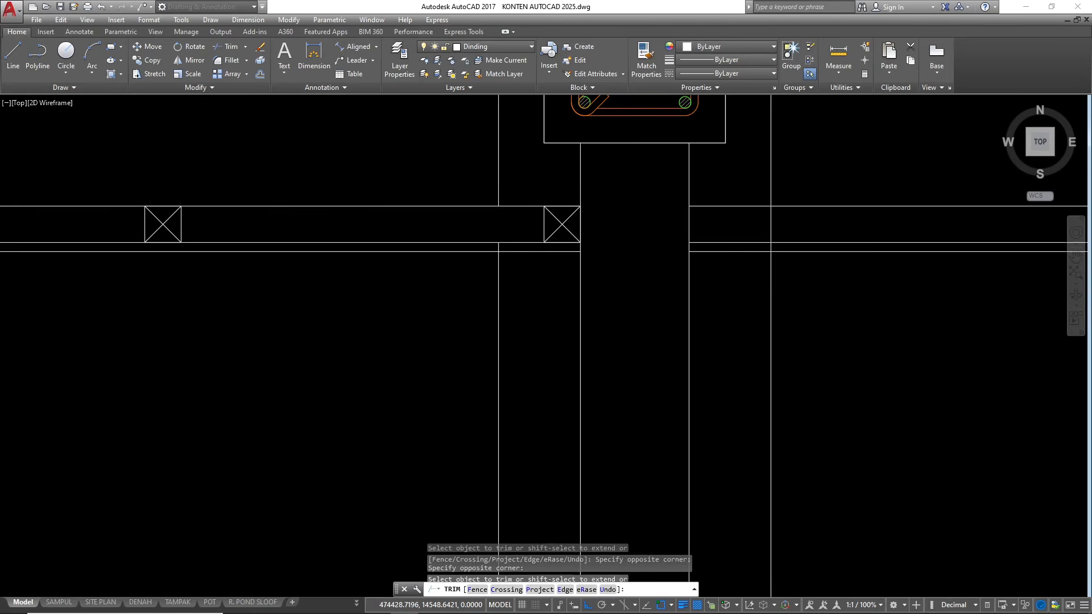
pyautogui.scroll(4, 499, 242)
pyautogui.click(506, 255)
pyautogui.click(452, 251)
pyautogui.scroll(-4, 444, 250)
pyautogui.scroll(-4, 479, 250)
pyautogui.press('Escape')
pyautogui.press('Escape')
pyautogui.press('Escape')
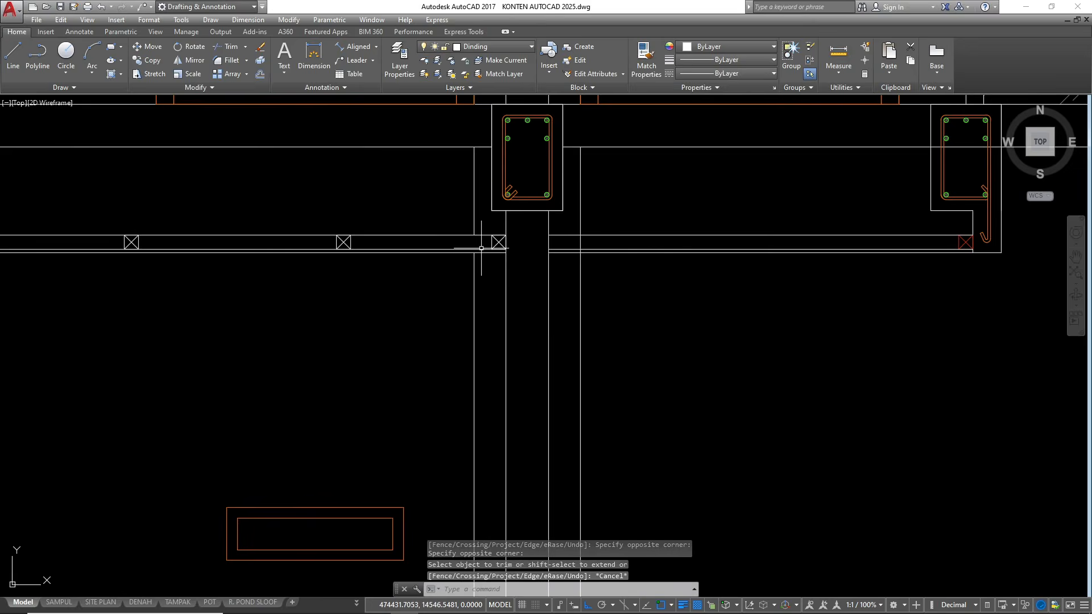
# Trim the vertical line right of the middle wall where it crosses the ceiling frame and board
pyautogui.scroll(2, 563, 247)
pyautogui.scroll(2, 578, 242)
pyautogui.press('space')
pyautogui.press('space')
pyautogui.click(613, 237)
pyautogui.click(578, 228)
pyautogui.scroll(4, 601, 264)
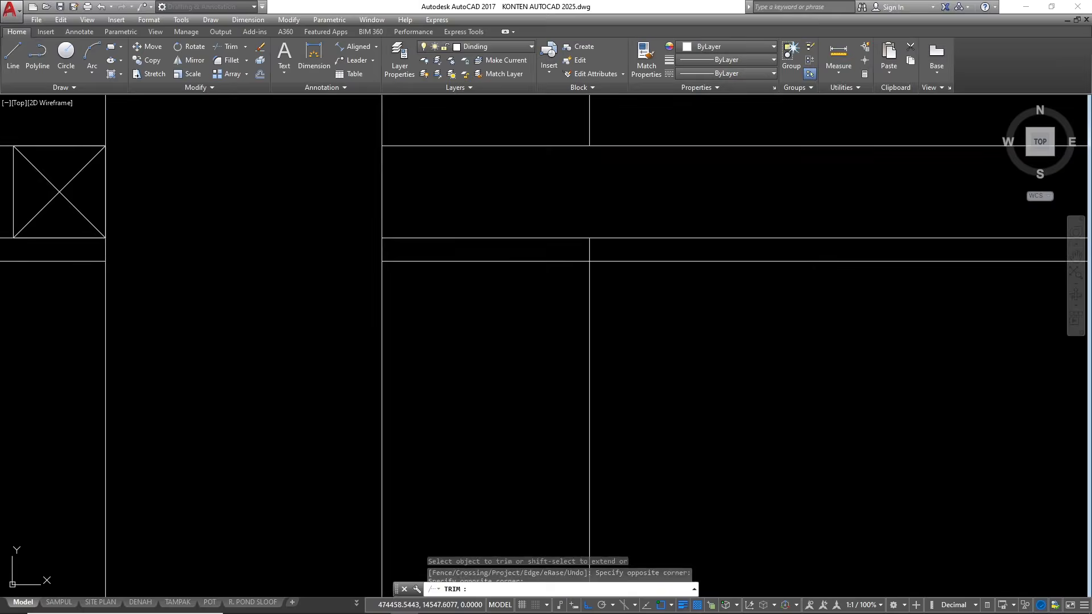
pyautogui.click(607, 252)
pyautogui.click(573, 246)
pyautogui.scroll(-4, 573, 246)
pyautogui.press('Escape')
# Mirror the batten at the middle wall's left face across the wall centreline, keeping the original
pyautogui.click(470, 218)
pyautogui.click(506, 264)
pyautogui.scroll(-3, 575, 307)
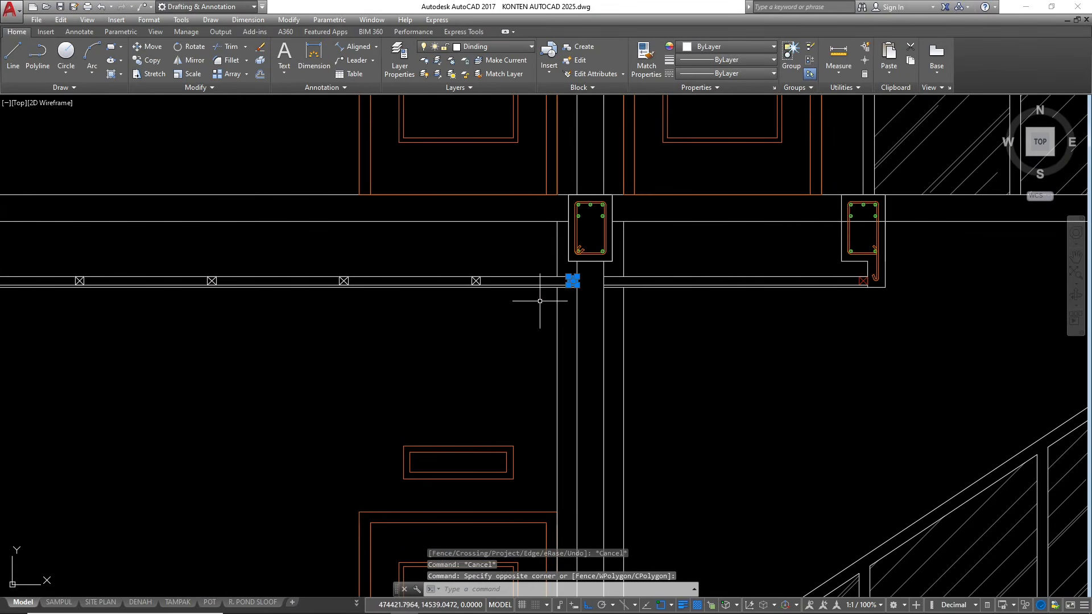
pyautogui.scroll(2, 569, 295)
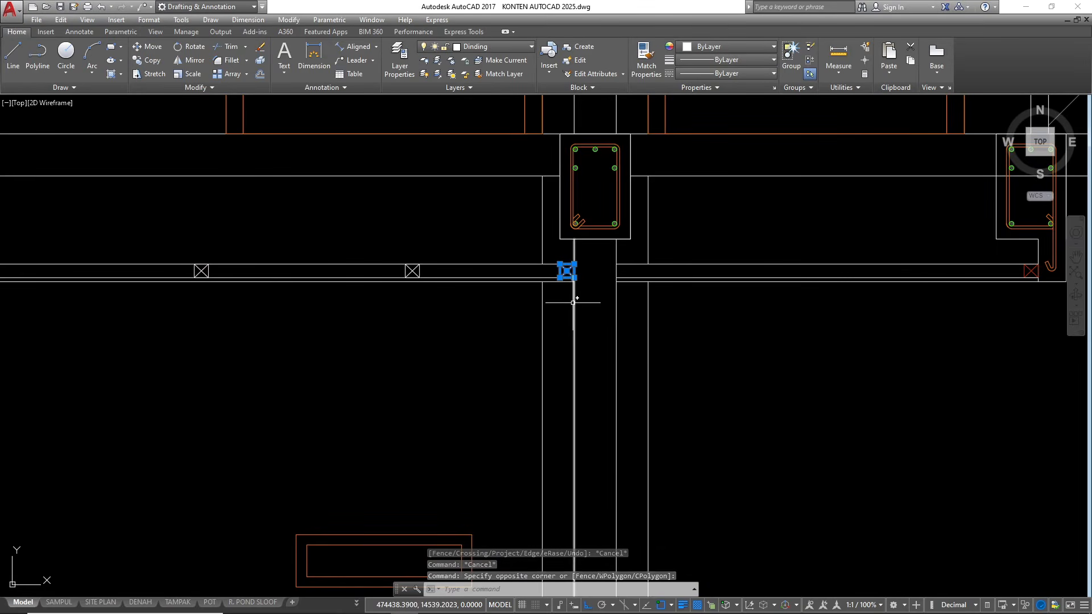
pyautogui.write('mi')
pyautogui.press('space')
pyautogui.click(594, 238)
pyautogui.click(595, 341)
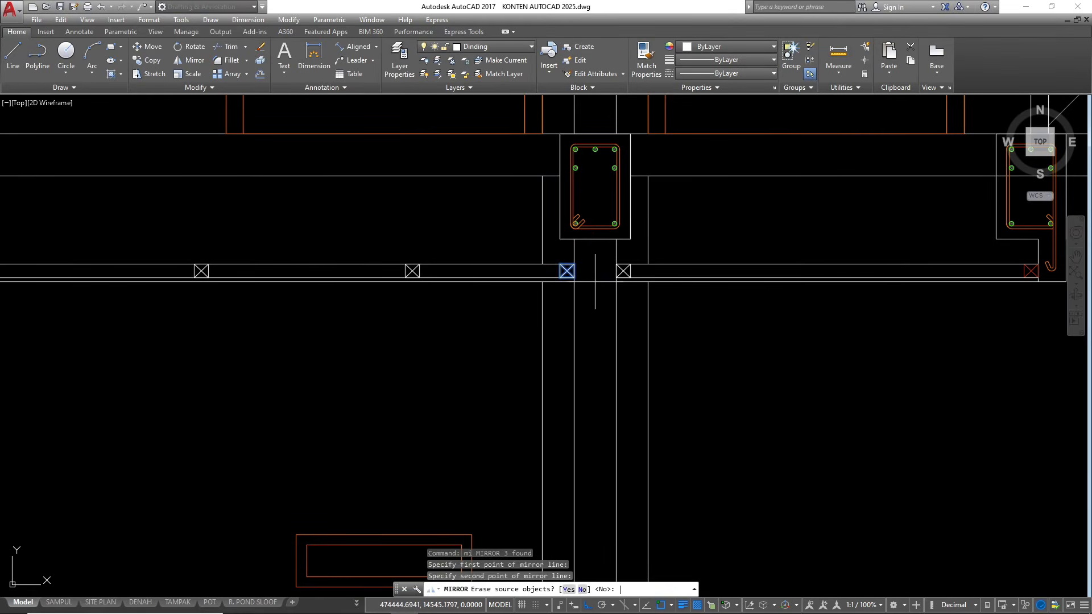
pyautogui.press('Return')
# Copy the batten at the middle wall's right face 60 units to the right along the ceiling
pyautogui.scroll(4, 624, 262)
pyautogui.click(576, 253)
pyautogui.click(668, 343)
pyautogui.write('c')
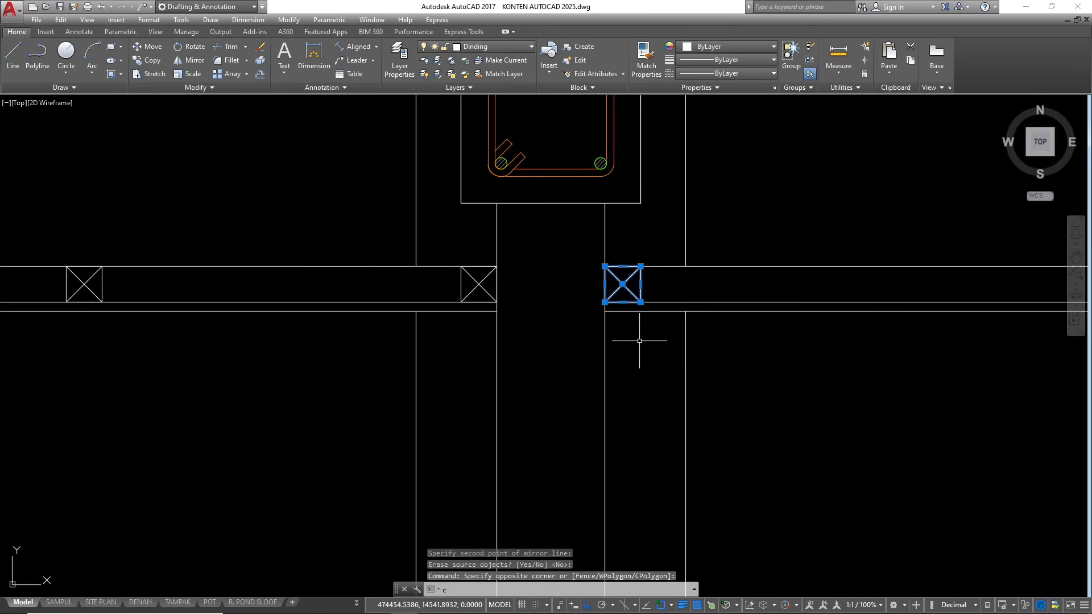
pyautogui.write('o')
pyautogui.press('space')
pyautogui.click(623, 266)
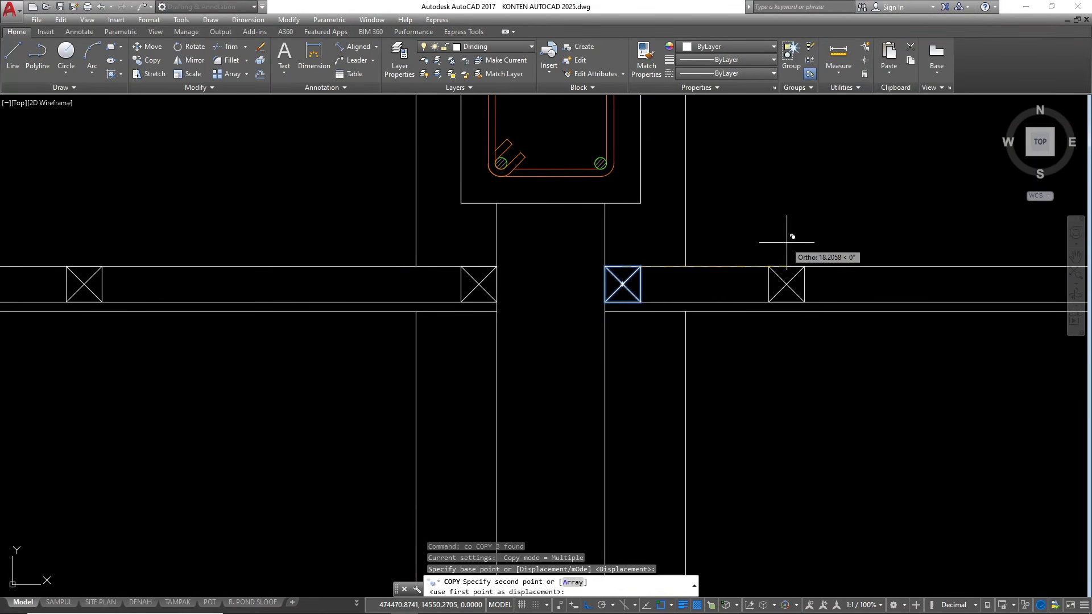
pyautogui.write('60')
pyautogui.press('Return')
pyautogui.scroll(-4, 536, 287)
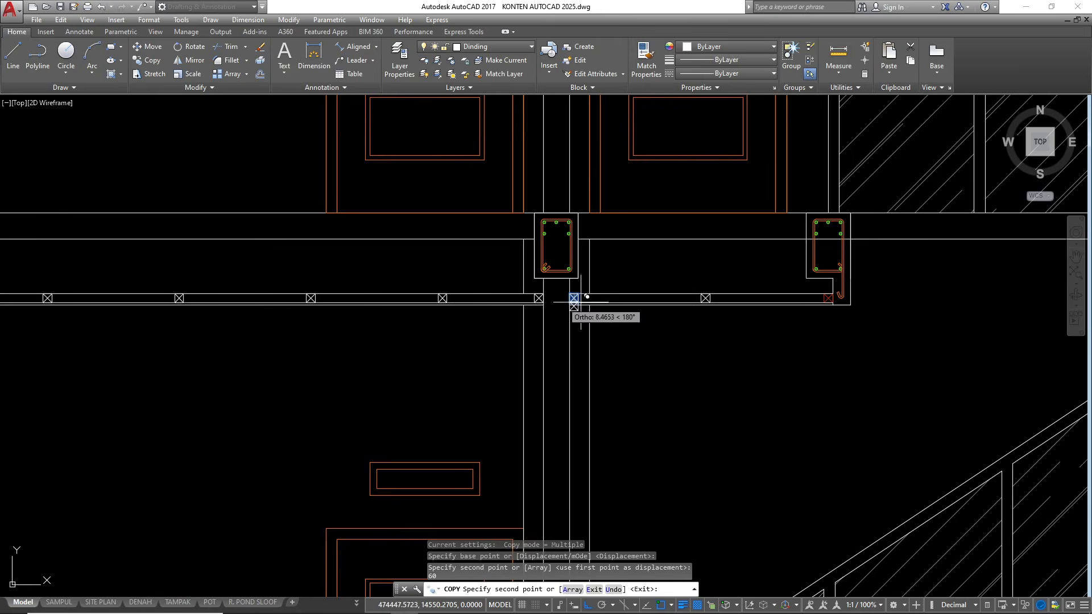
pyautogui.press('Escape')
pyautogui.press('Escape')
# Match the red end batten's properties onto the other right-bay battens and the two battens nearest the middle wall's left side
pyautogui.scroll(4, 909, 291)
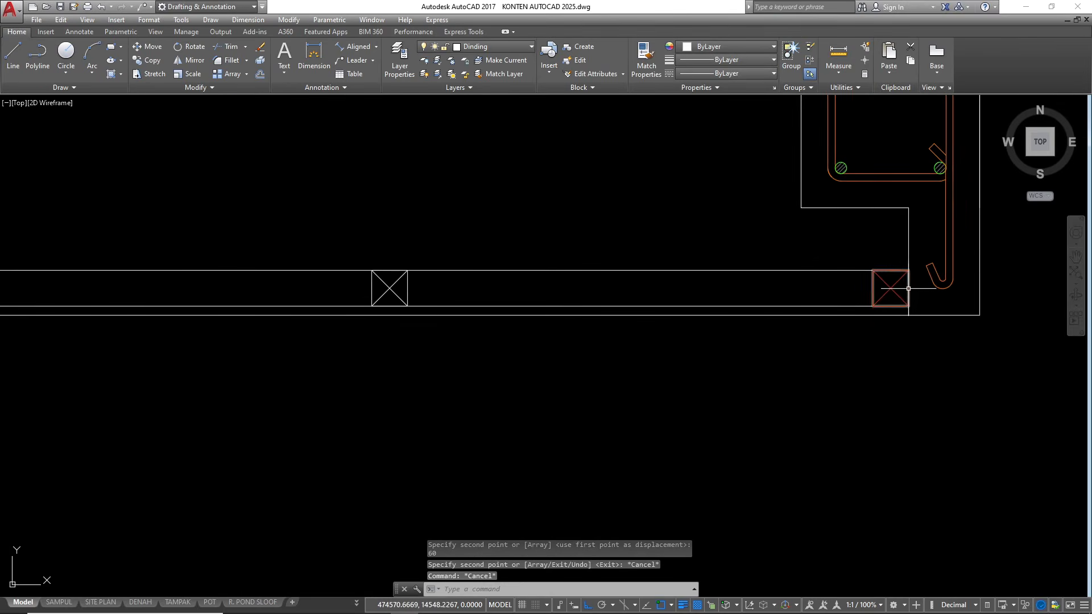
pyautogui.write('ma')
pyautogui.press('Return')
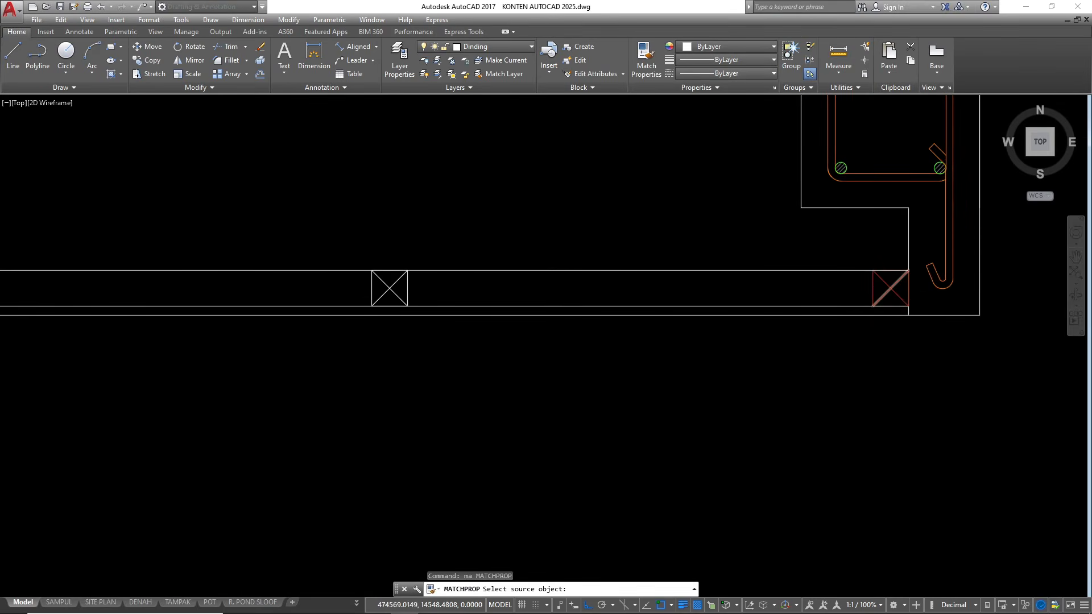
pyautogui.scroll(2, 902, 288)
pyautogui.click(902, 287)
pyautogui.click(883, 287)
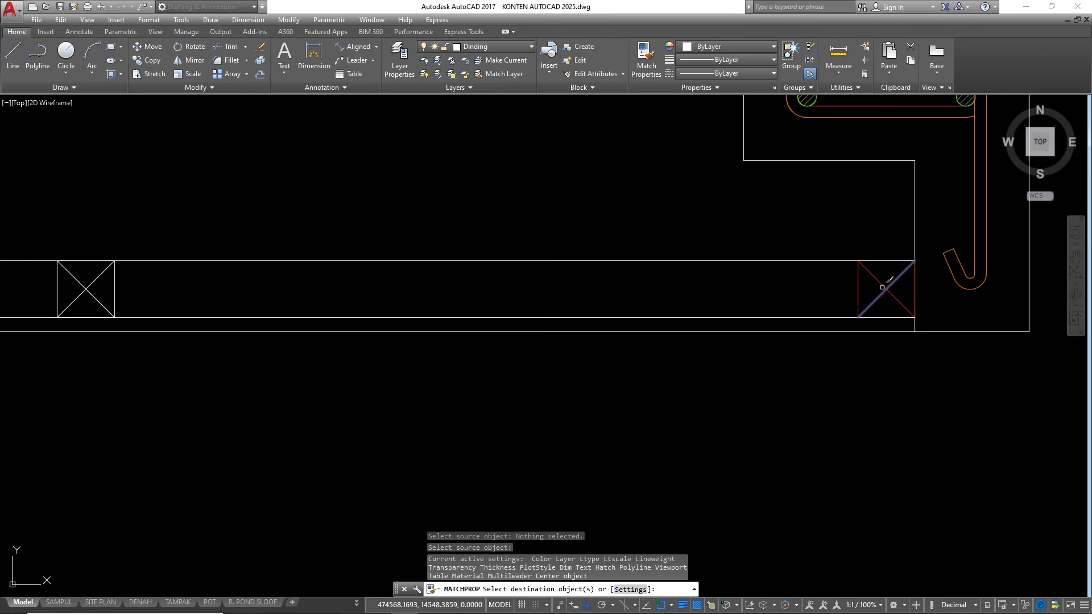
pyautogui.scroll(-4, 964, 279)
pyautogui.click(653, 289)
pyautogui.click(580, 274)
pyautogui.scroll(-2, 580, 274)
pyautogui.scroll(2, 566, 269)
pyautogui.click(381, 242)
pyautogui.click(467, 329)
pyautogui.scroll(-2, 487, 304)
pyautogui.scroll(2, 520, 259)
pyautogui.click(454, 236)
pyautogui.click(569, 341)
pyautogui.click(660, 256)
pyautogui.click(828, 372)
# Match the same red properties onto the four remaining battens in the left bay
pyautogui.scroll(-2, 888, 341)
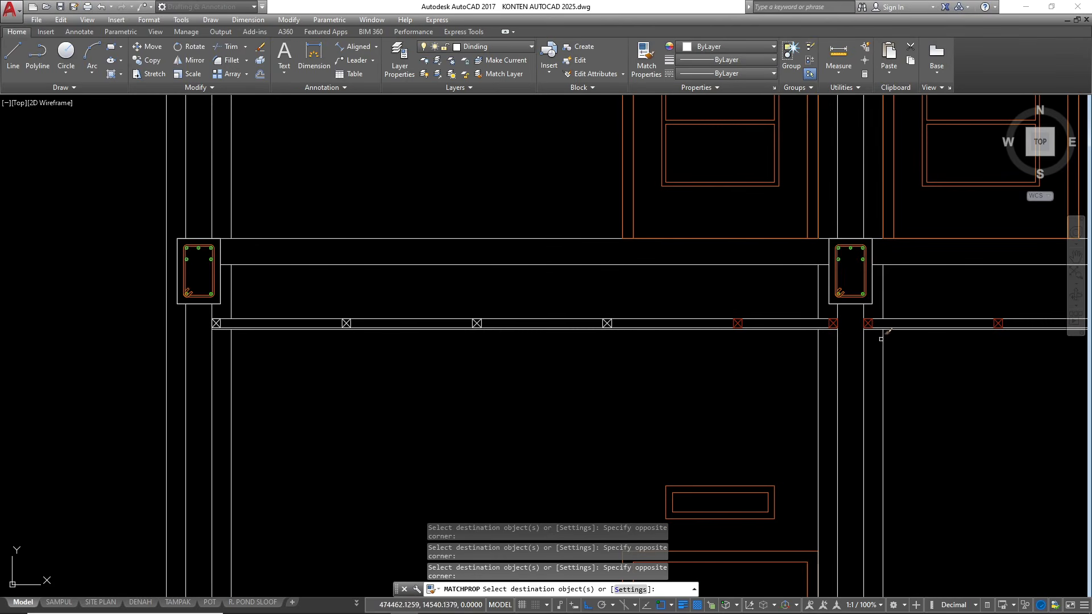
pyautogui.click(330, 302)
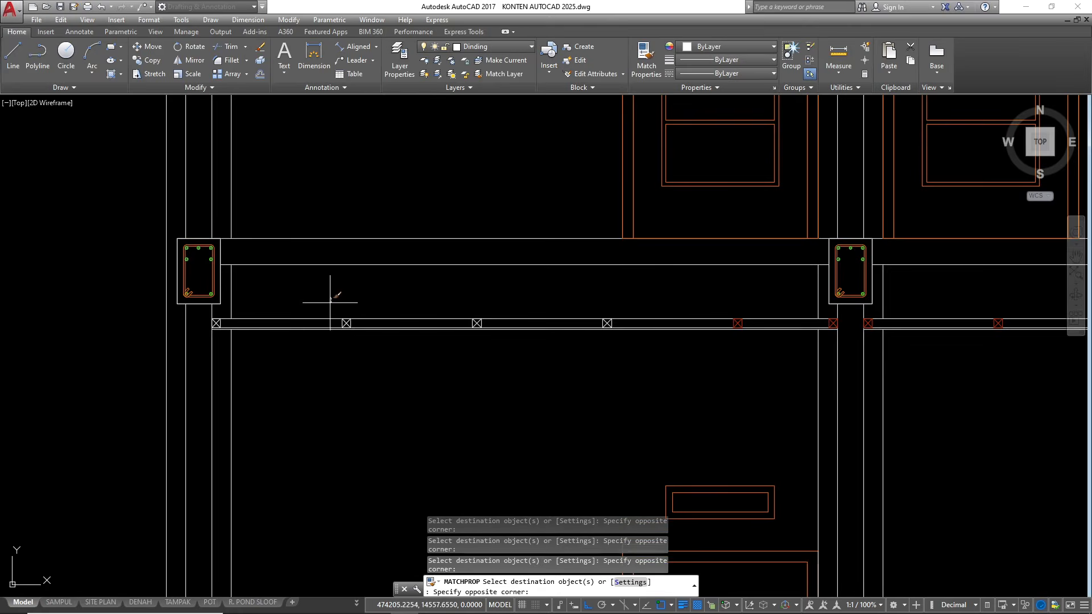
pyautogui.click(631, 348)
pyautogui.scroll(6, 182, 303)
pyautogui.click(276, 352)
pyautogui.click(380, 420)
# Match the same red properties onto the ceiling frame and board lines in both bays
pyautogui.click(387, 410)
pyautogui.scroll(-6, 181, 341)
pyautogui.scroll(2, 962, 355)
pyautogui.click(962, 356)
pyautogui.scroll(-2, 961, 356)
pyautogui.moveTo(961, 355); pyautogui.dragTo(536, 303, button='middle')
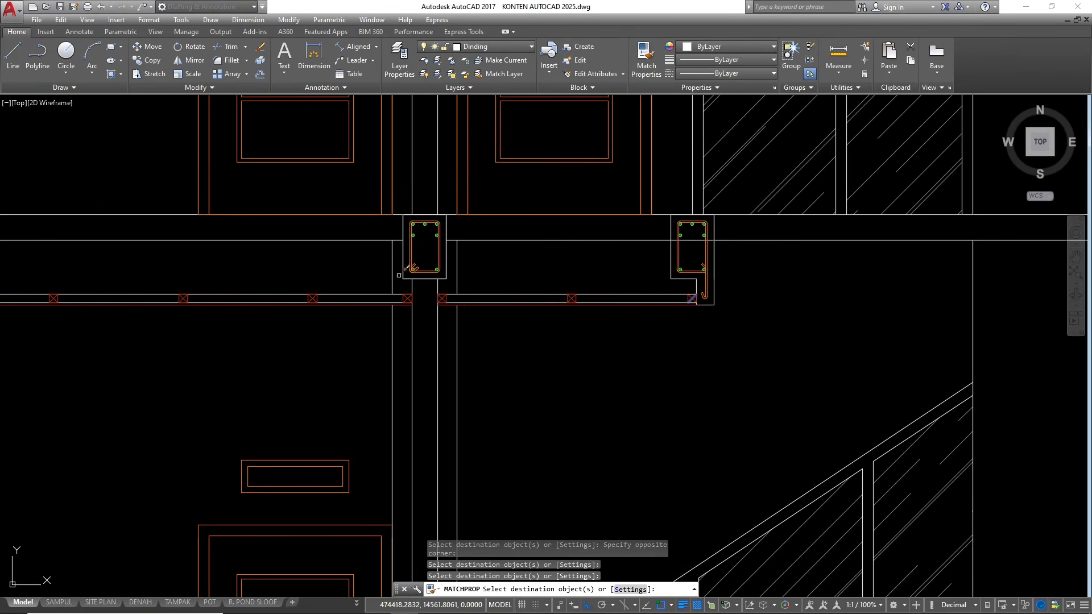
pyautogui.click(627, 246)
pyautogui.click(515, 349)
pyautogui.click(339, 341)
pyautogui.click(180, 285)
pyautogui.scroll(-2, 470, 300)
pyautogui.press('Escape')
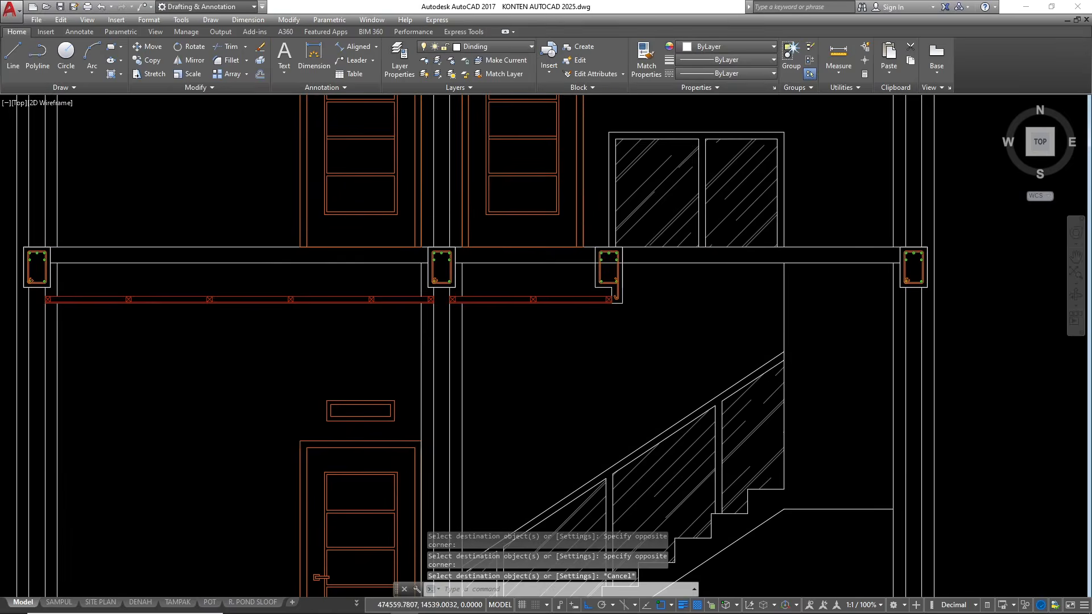
# Trim the upper-floor slab's underside line where it passes through the beam at the ceiling's right end
pyautogui.scroll(4, 597, 312)
pyautogui.scroll(-4, 777, 313)
pyautogui.moveTo(768, 256); pyautogui.dragTo(785, 292, button='middle')
pyautogui.scroll(2, 750, 309)
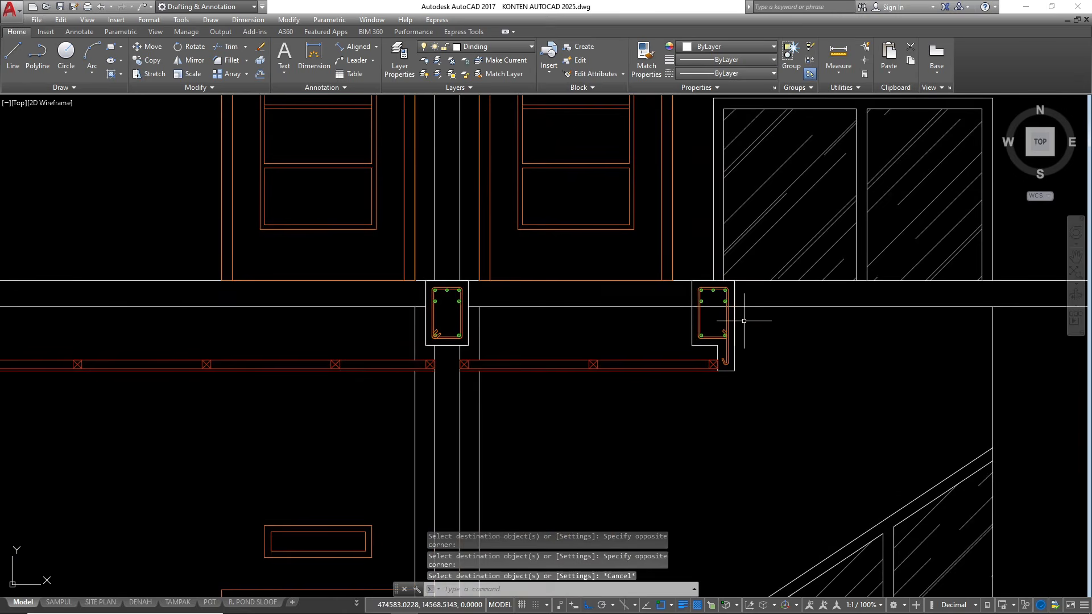
pyautogui.write('tr')
pyautogui.press('Return')
pyautogui.press('Return')
pyautogui.scroll(4, 733, 301)
pyautogui.click(726, 292)
pyautogui.click(720, 278)
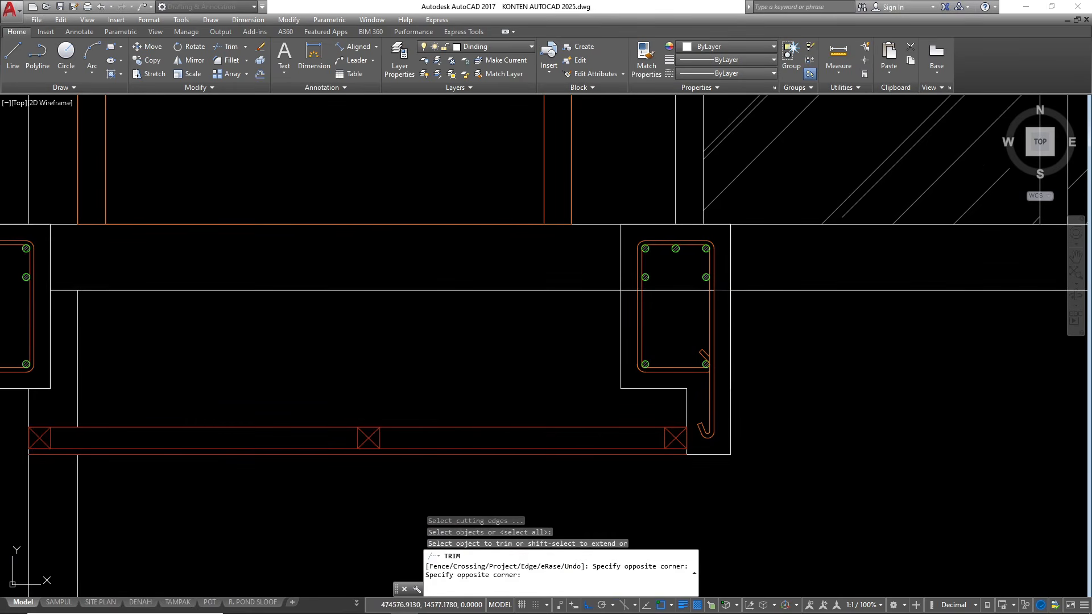
pyautogui.click(628, 289)
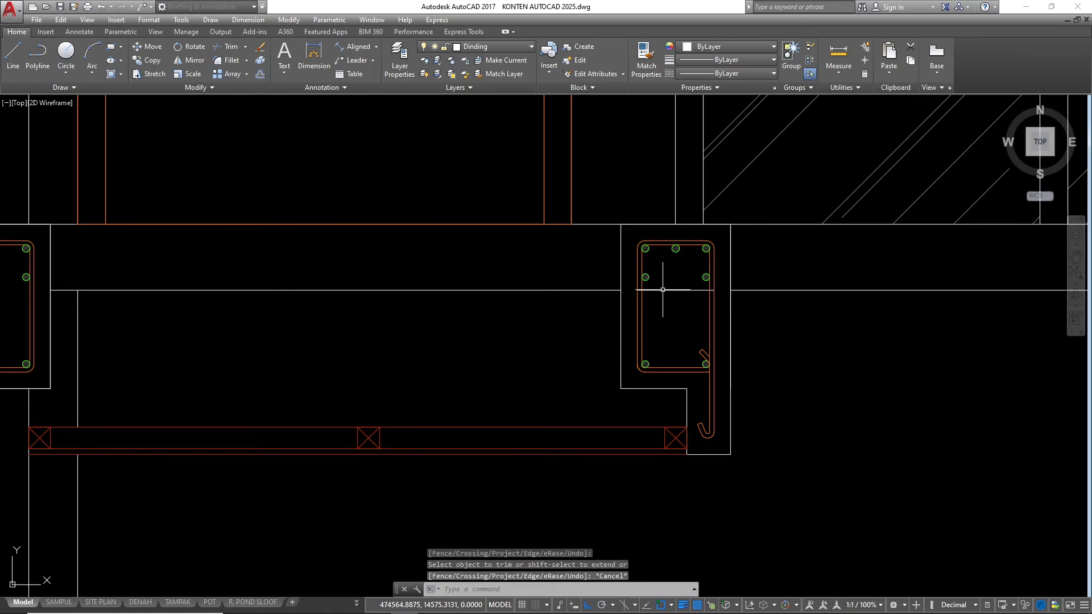
pyautogui.press('Escape')
pyautogui.press('Escape')
pyautogui.press('Escape')
# Compare the whole section with the upper and lower floor plans along cutting line A–A
pyautogui.scroll(-5, 626, 261)
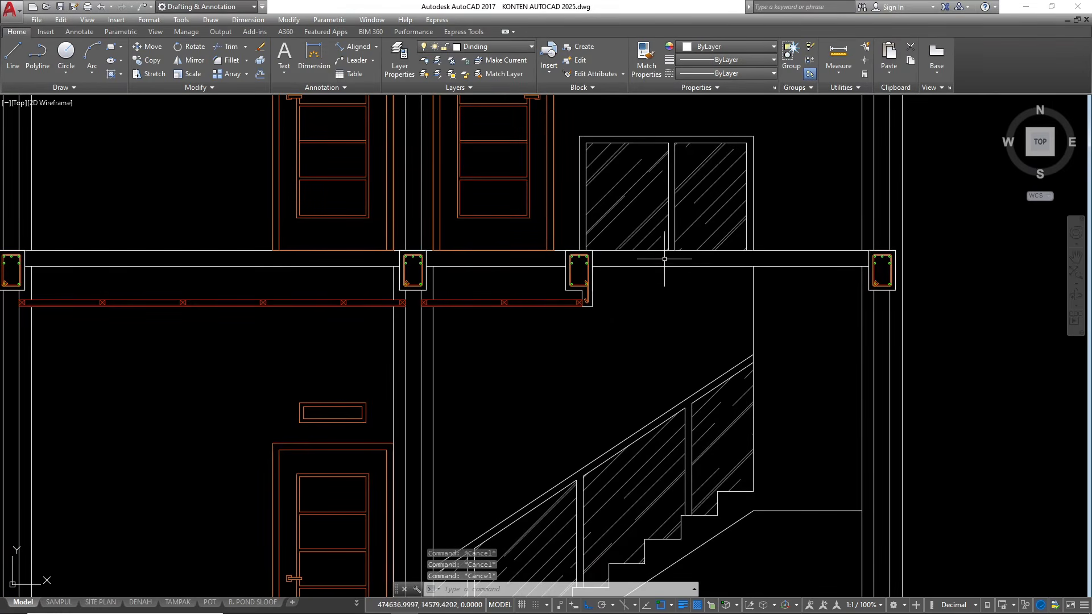
pyautogui.scroll(-5, 670, 260)
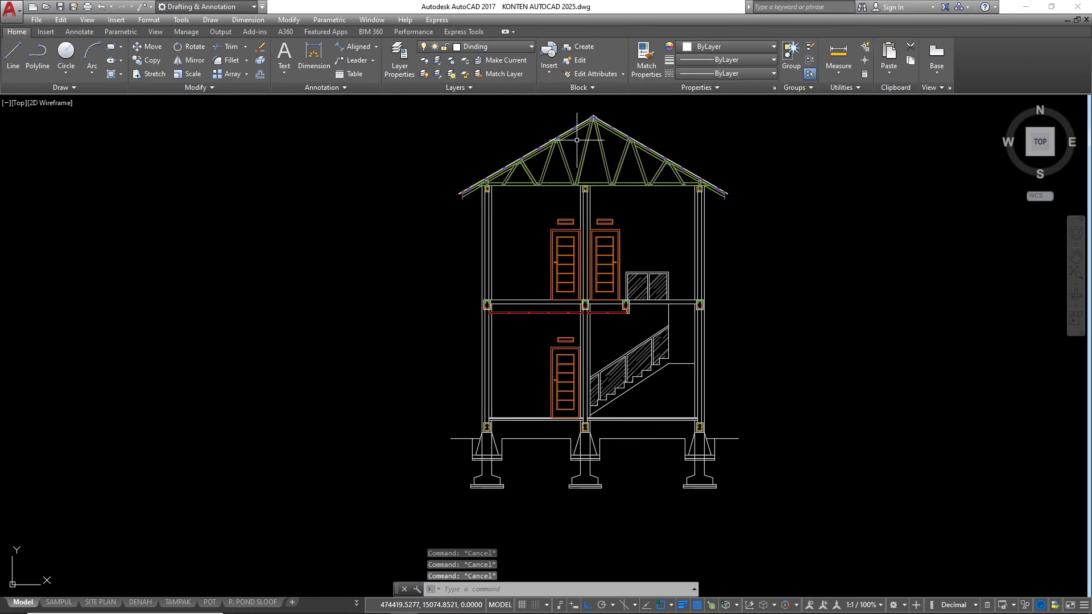
pyautogui.scroll(2, 578, 143)
pyautogui.scroll(-5, 614, 289)
pyautogui.scroll(2, 637, 375)
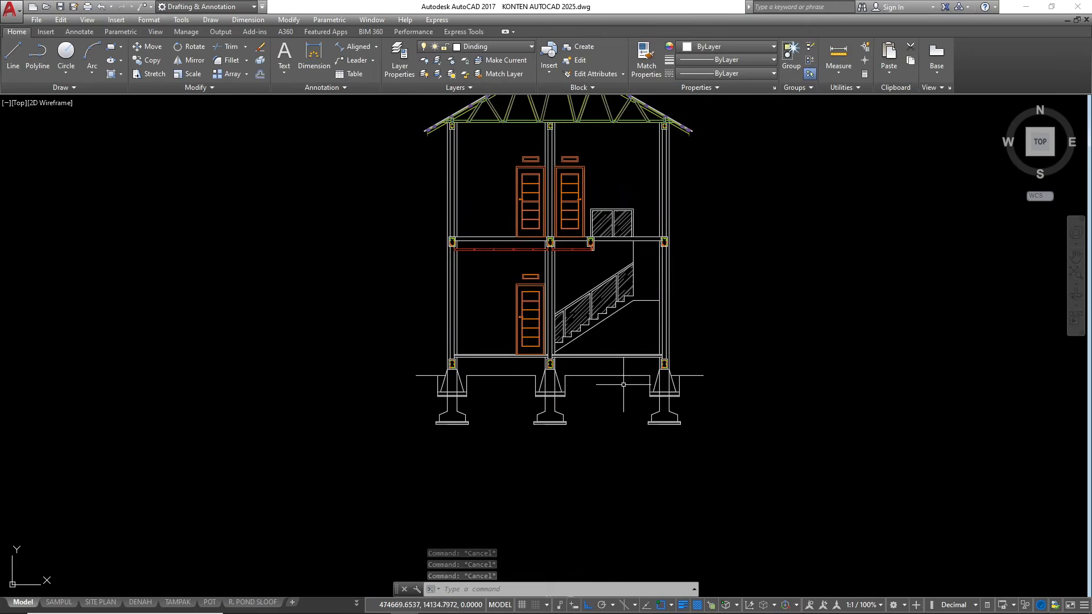
pyautogui.scroll(3, 629, 377)
pyautogui.scroll(-6, 515, 379)
pyautogui.scroll(6, 546, 462)
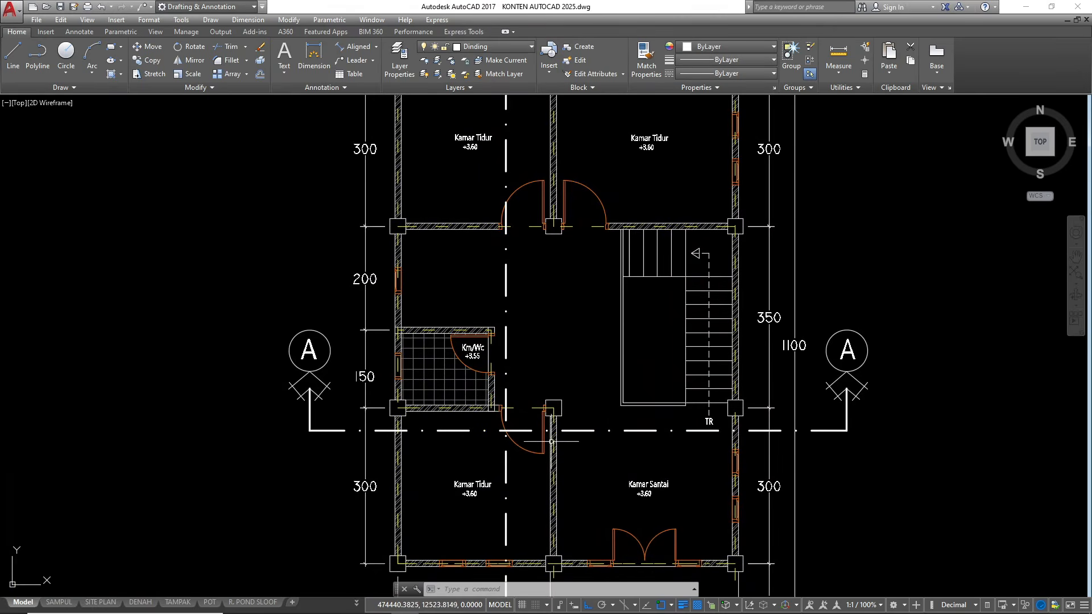
pyautogui.scroll(-7, 551, 442)
pyautogui.scroll(7, 594, 454)
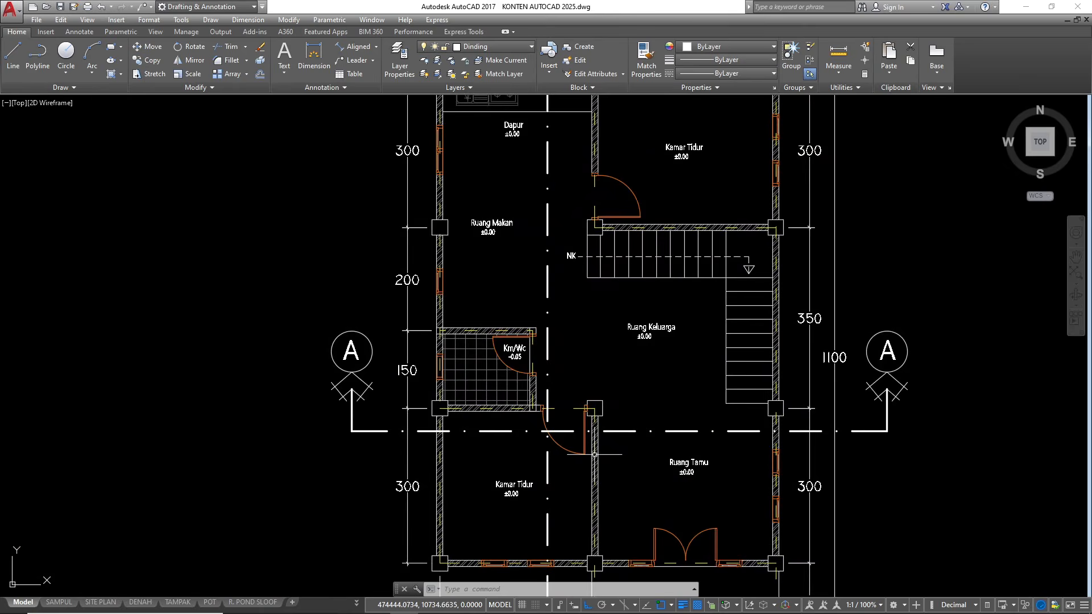
pyautogui.scroll(-6, 598, 385)
pyautogui.scroll(6, 581, 407)
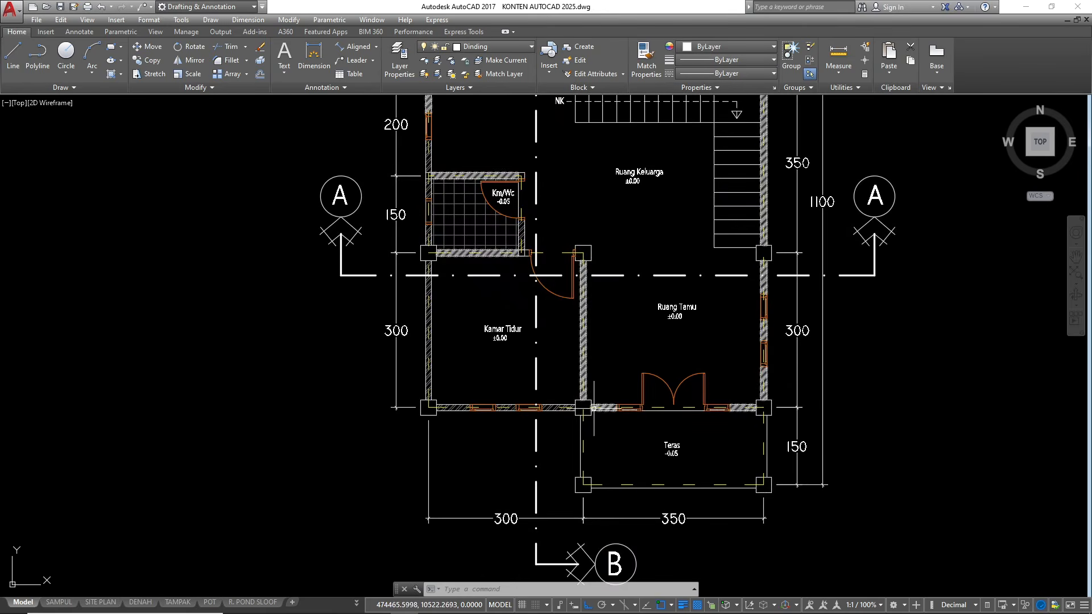
pyautogui.scroll(-8, 580, 408)
pyautogui.scroll(3, 582, 410)
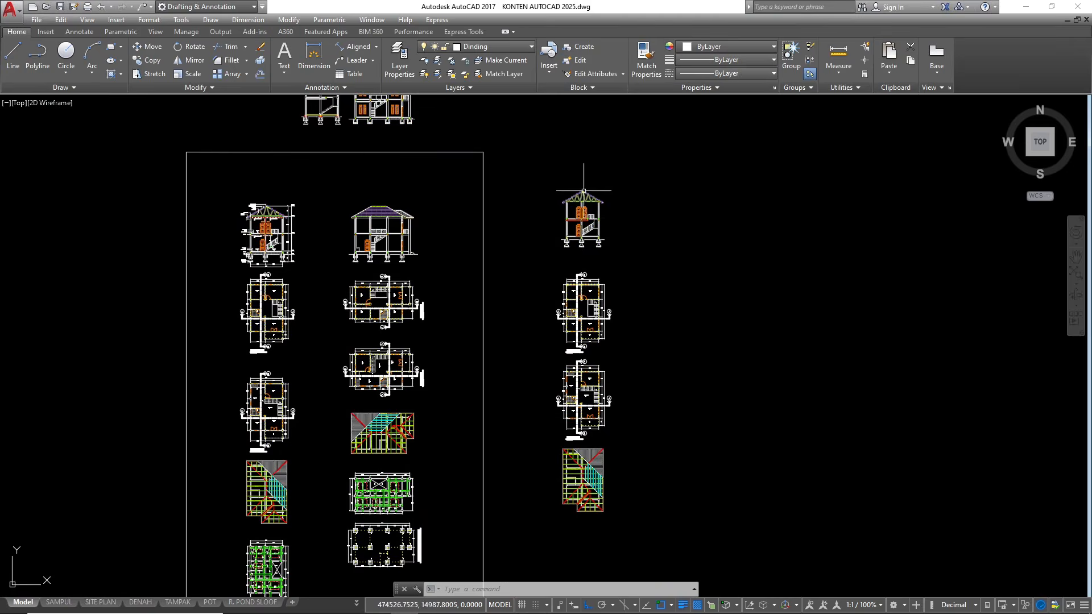
pyautogui.scroll(7, 585, 198)
pyautogui.scroll(-3, 643, 168)
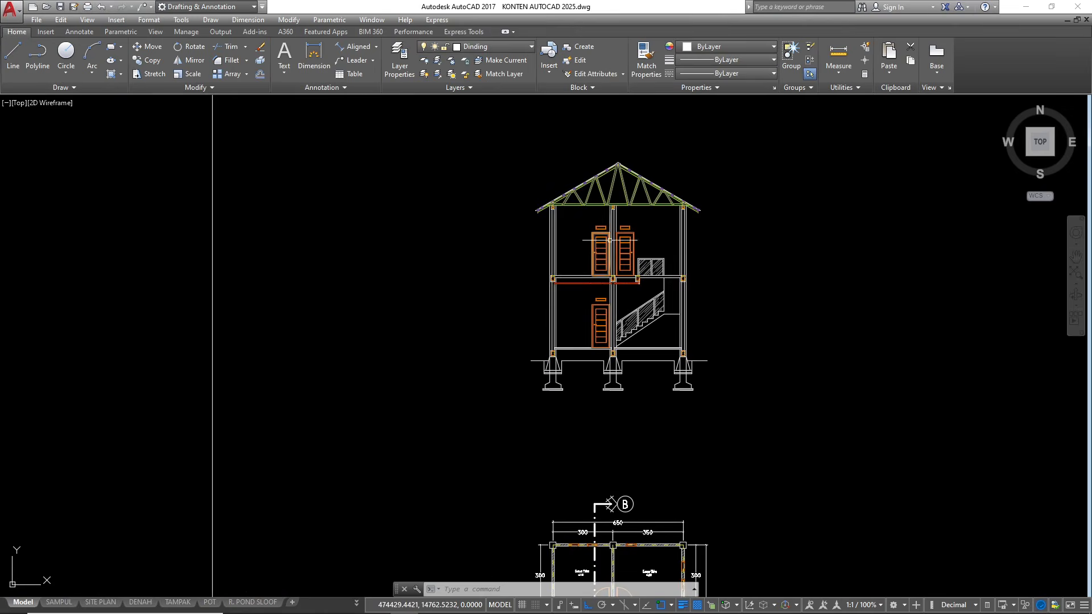
pyautogui.scroll(3, 594, 229)
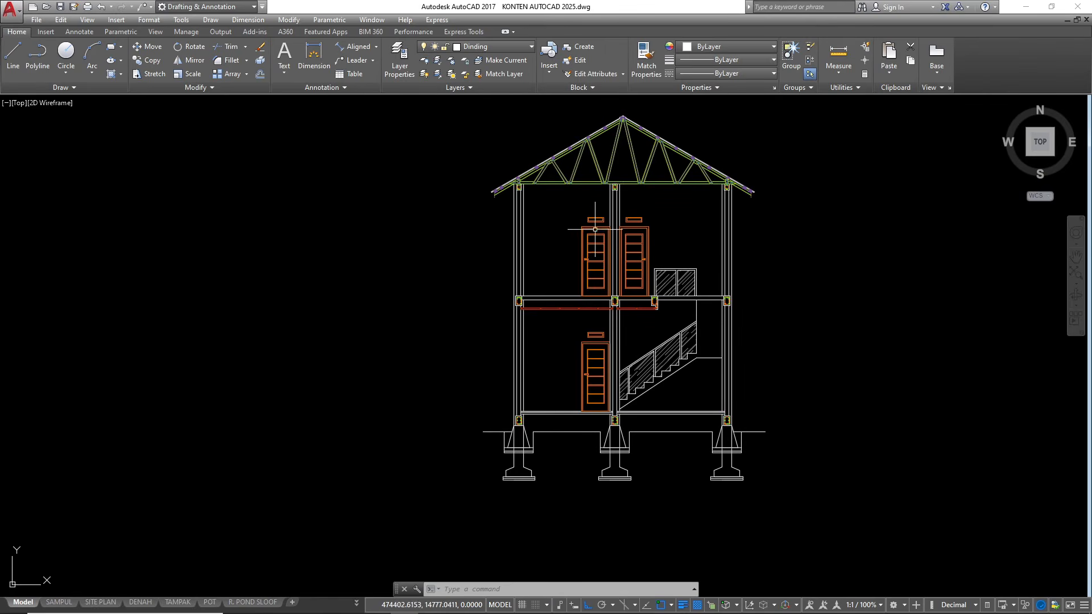
# Make Arsiran the current layer
pyautogui.click(490, 47)
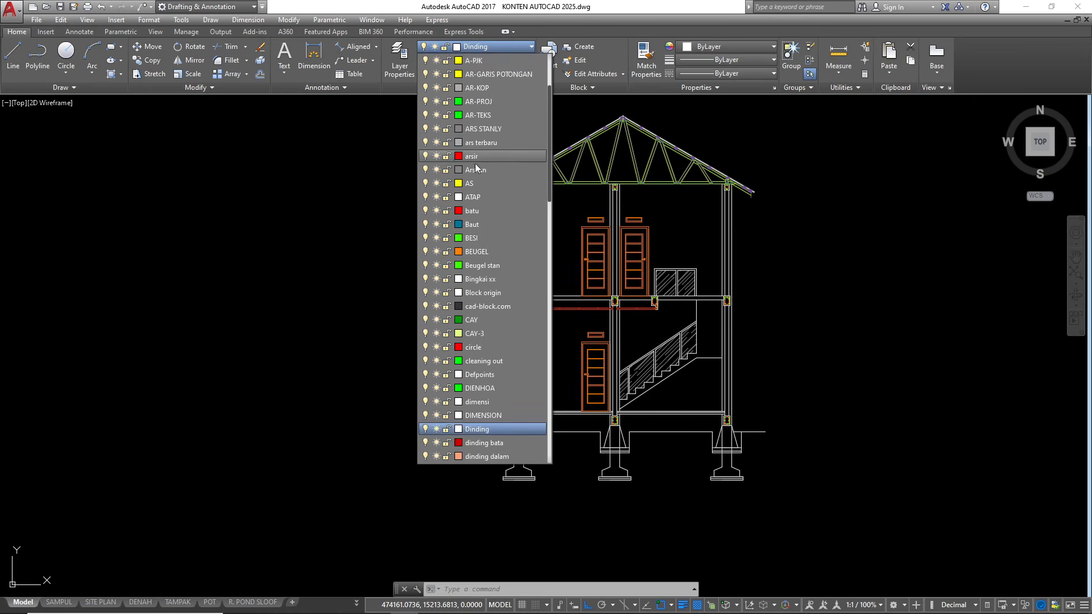
pyautogui.click(475, 170)
pyautogui.scroll(4, 537, 430)
pyautogui.scroll(-8, 427, 284)
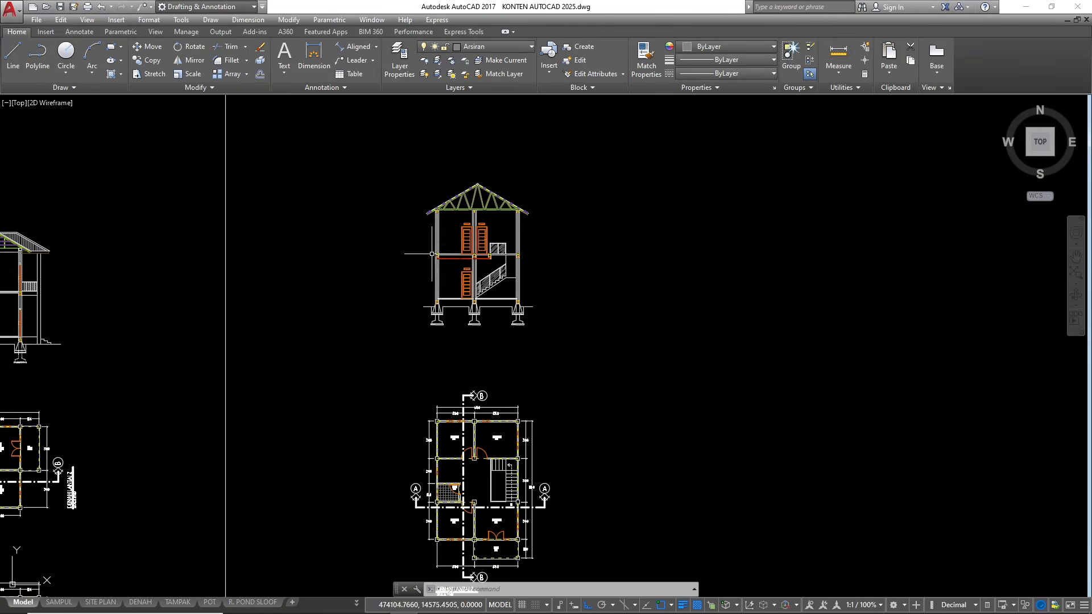
pyautogui.scroll(4, 432, 254)
pyautogui.scroll(-1, 417, 216)
pyautogui.scroll(1, 360, 407)
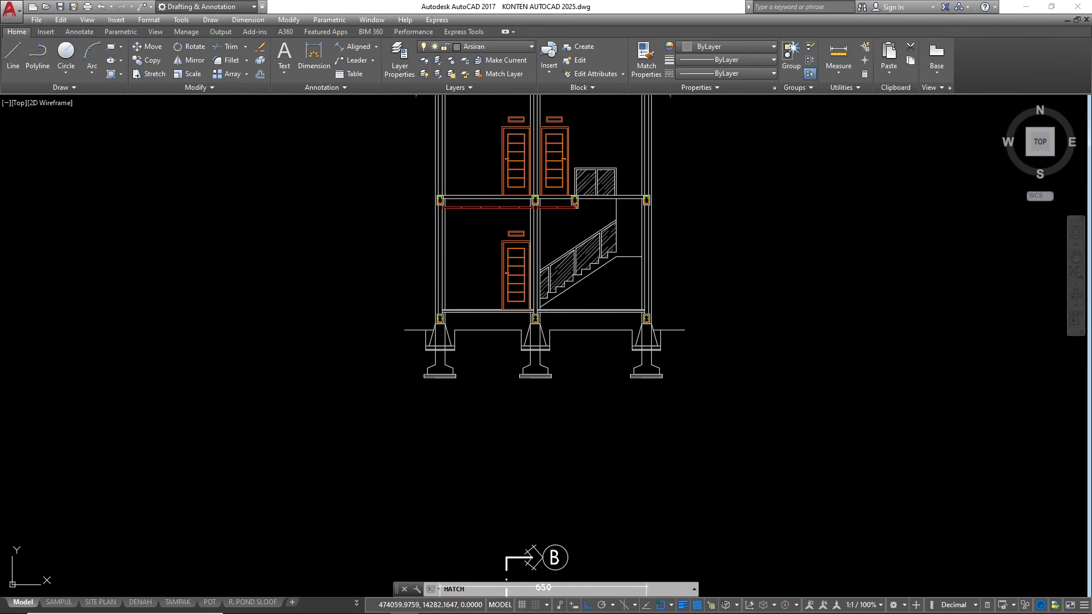
# Hatch the three spans of the upper-floor slab between the beams with the SOLID pattern
pyautogui.press('Return')
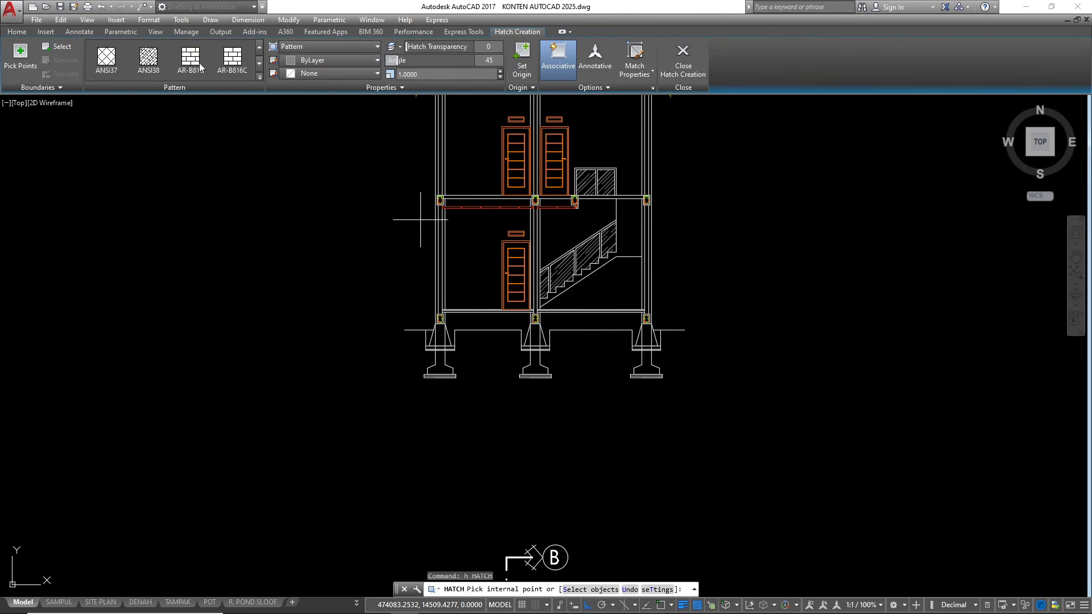
pyautogui.click(123, 70)
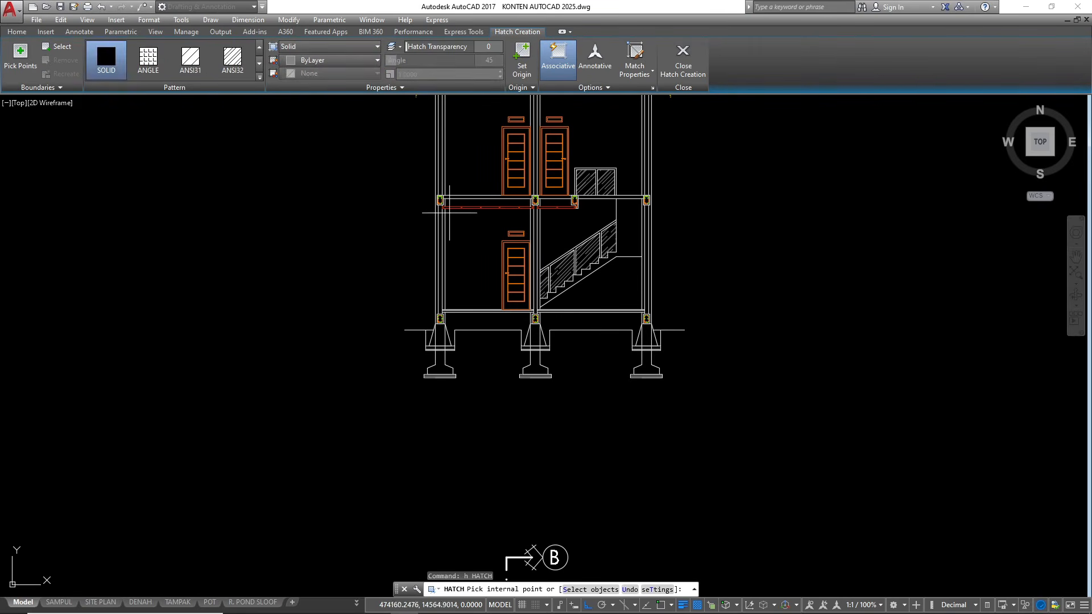
pyautogui.scroll(4, 468, 204)
pyautogui.scroll(2, 467, 200)
pyautogui.click(415, 188)
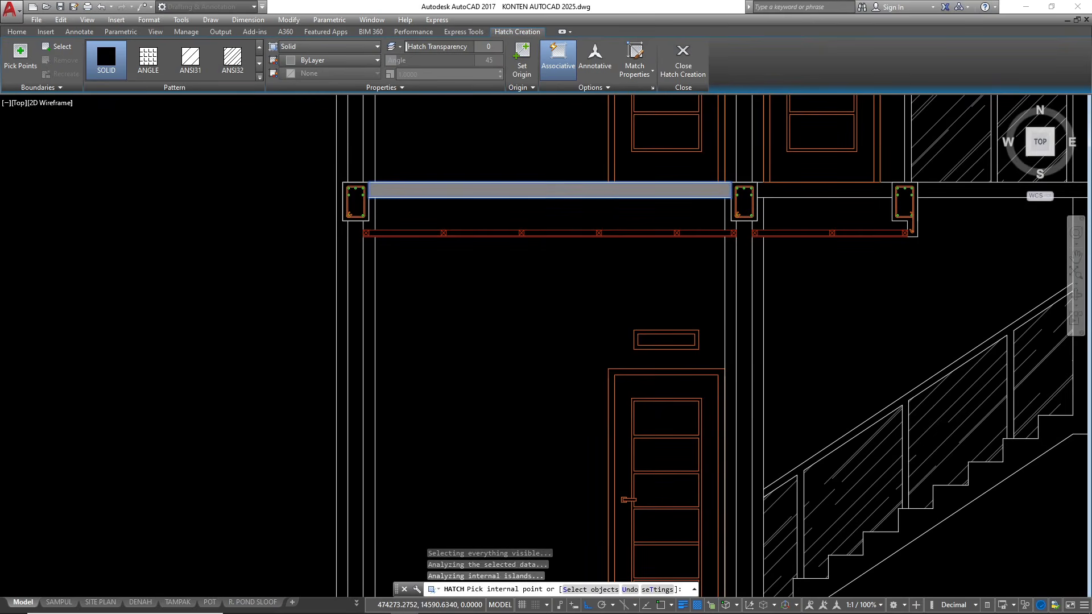
pyautogui.scroll(-4, 347, 209)
pyautogui.scroll(2, 551, 213)
pyautogui.click(540, 219)
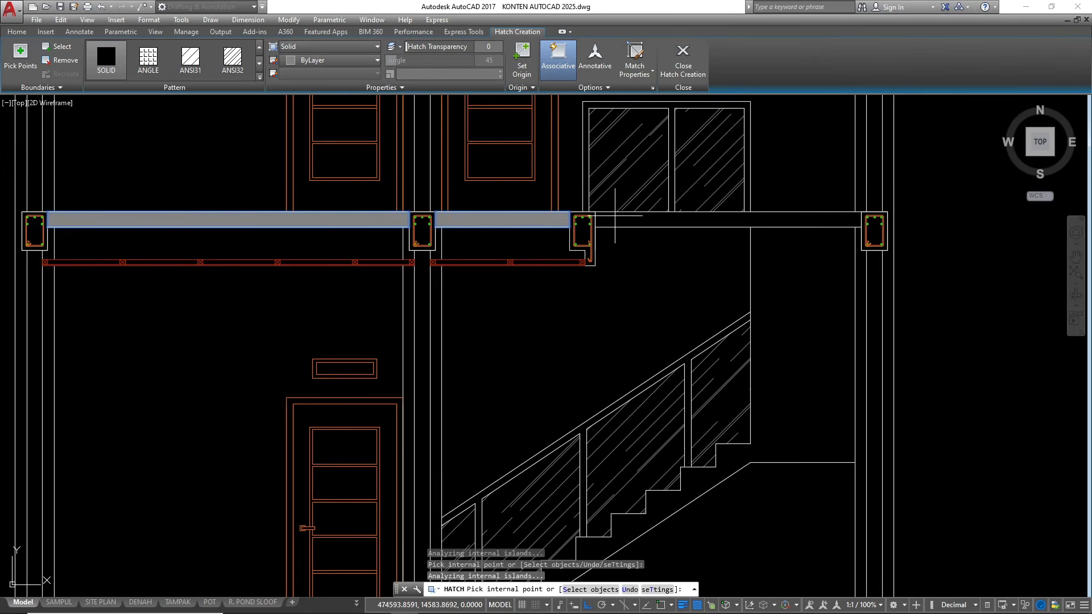
pyautogui.click(638, 224)
pyautogui.scroll(-2, 647, 230)
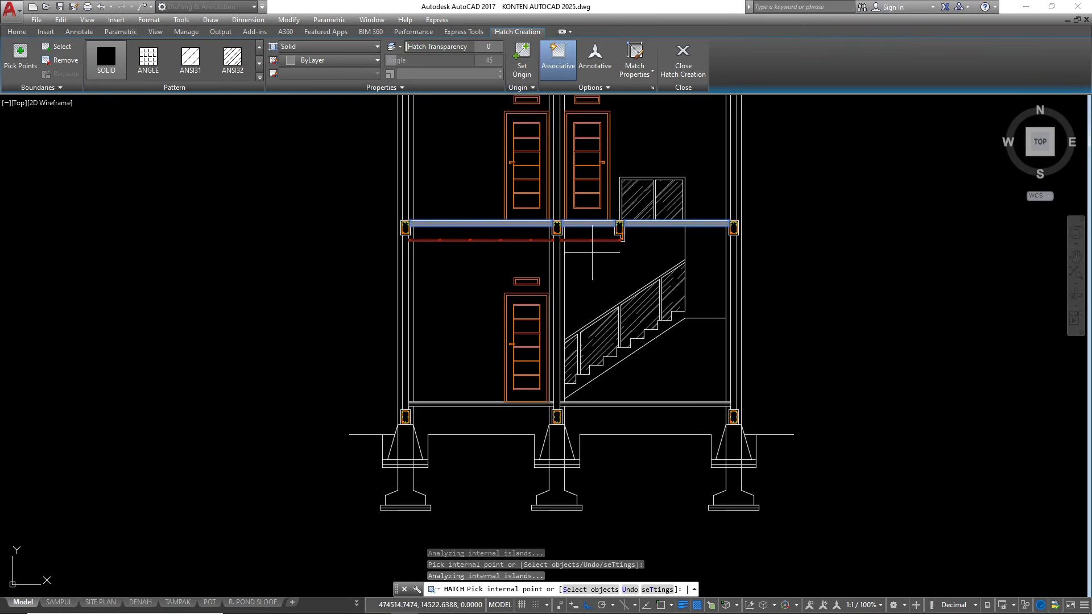
pyautogui.press('Return')
pyautogui.scroll(-1, 452, 306)
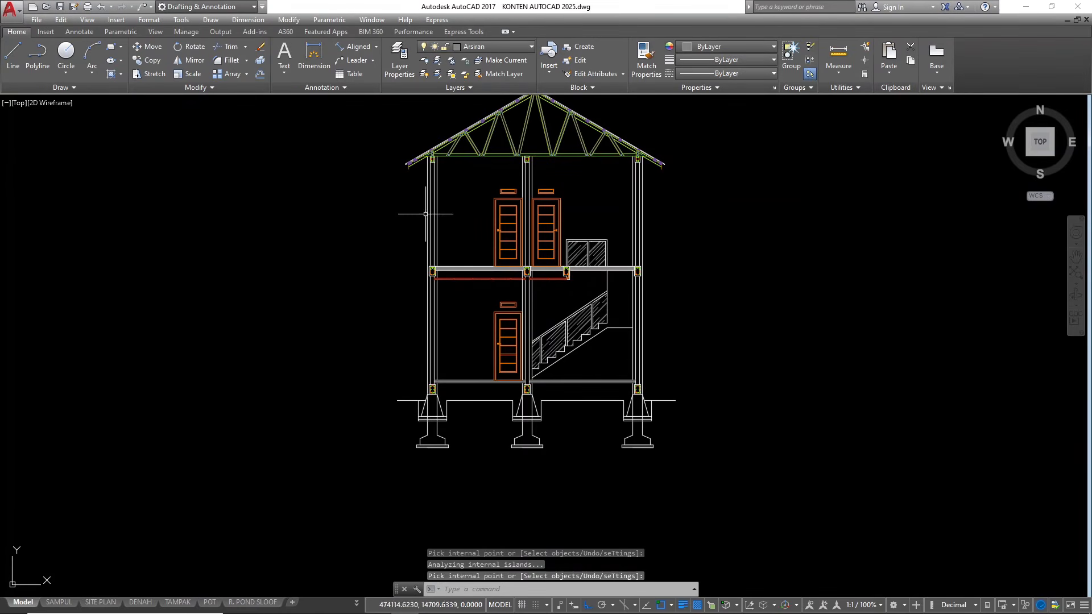
pyautogui.press('Escape')
pyautogui.press('Escape')
# Start a new Hatch for the ground-floor area
pyautogui.scroll(2, 466, 410)
pyautogui.write('h')
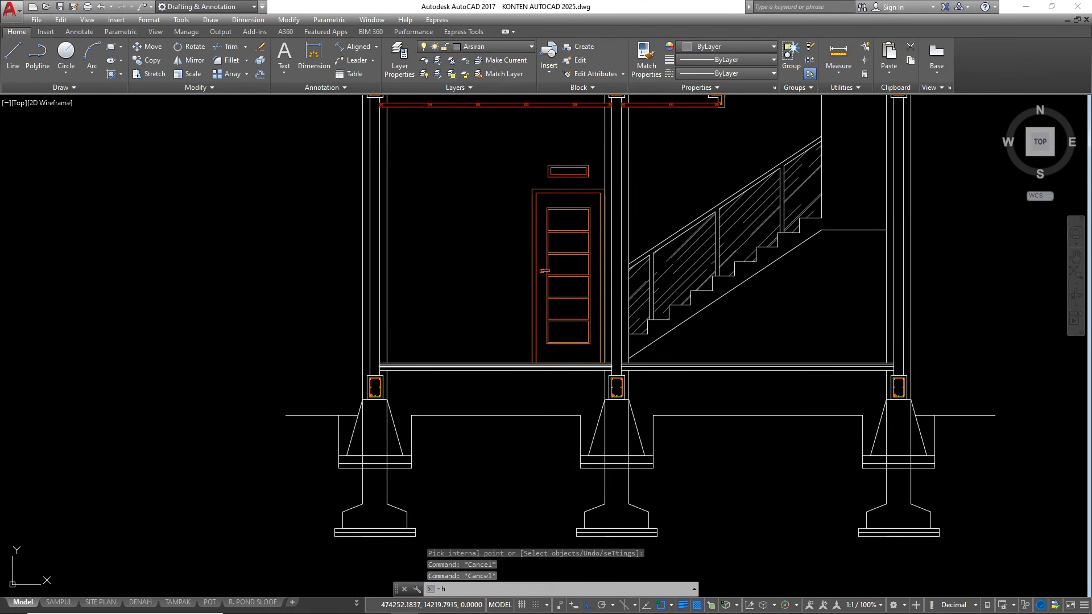
pyautogui.press('Return')
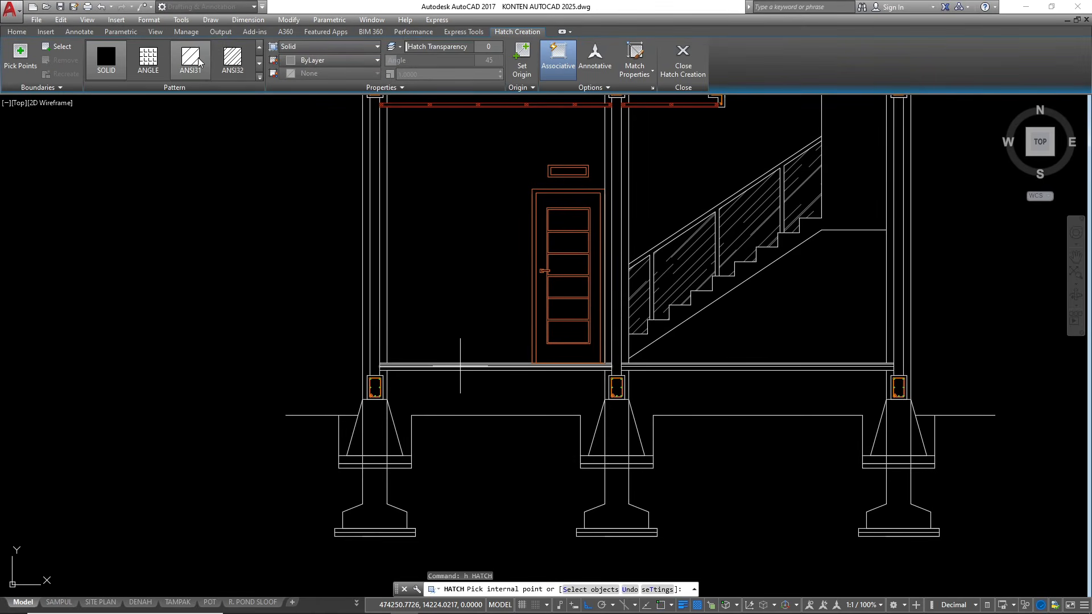
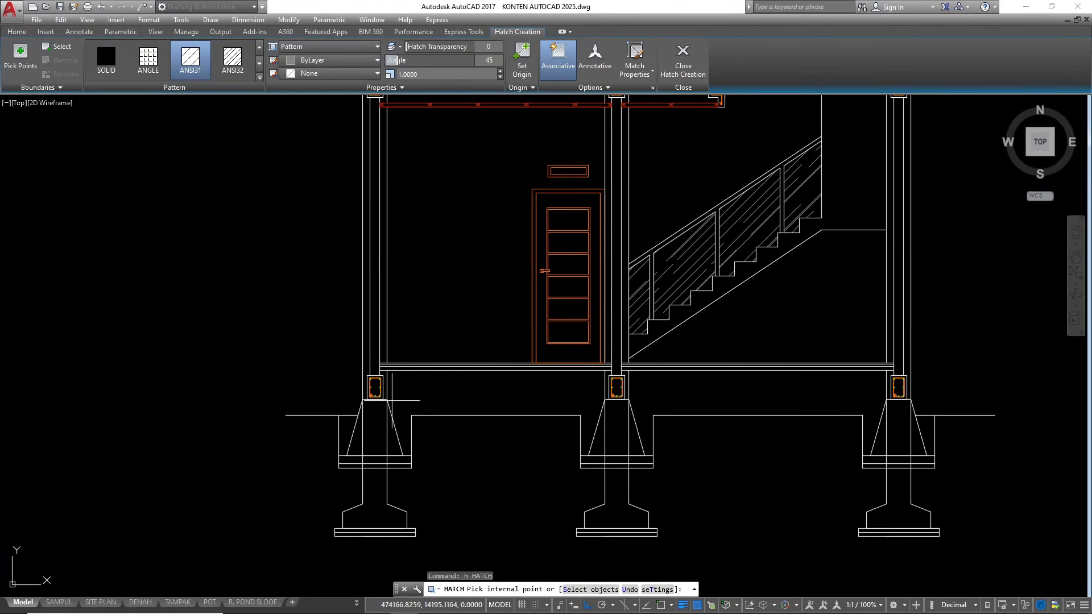
# Hatch the fill below the ground floor and beside the outer foundations with ANSI31 at angle 45 and scale 1.5
pyautogui.click(345, 439)
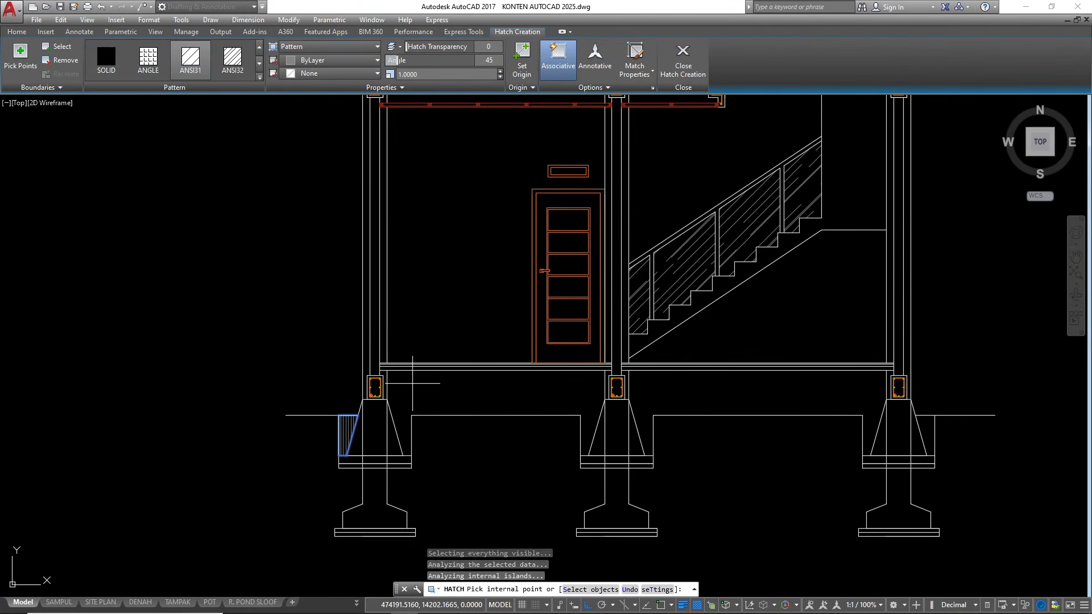
pyautogui.click(412, 383)
pyautogui.click(633, 419)
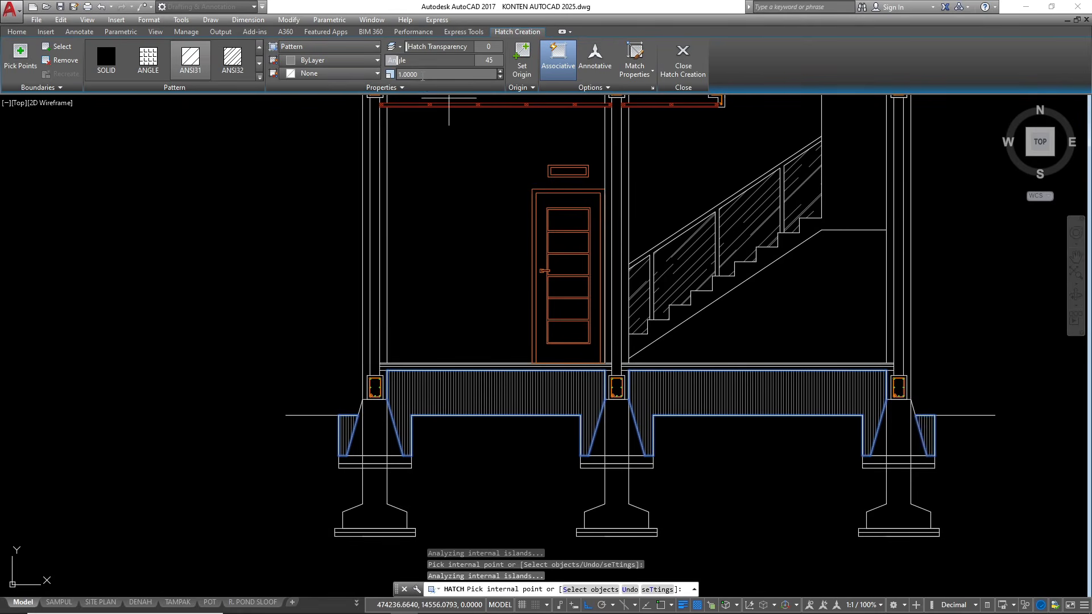
pyautogui.write('5')
pyautogui.press('Return')
pyautogui.press('Escape')
pyautogui.press('Escape')
pyautogui.press('Escape')
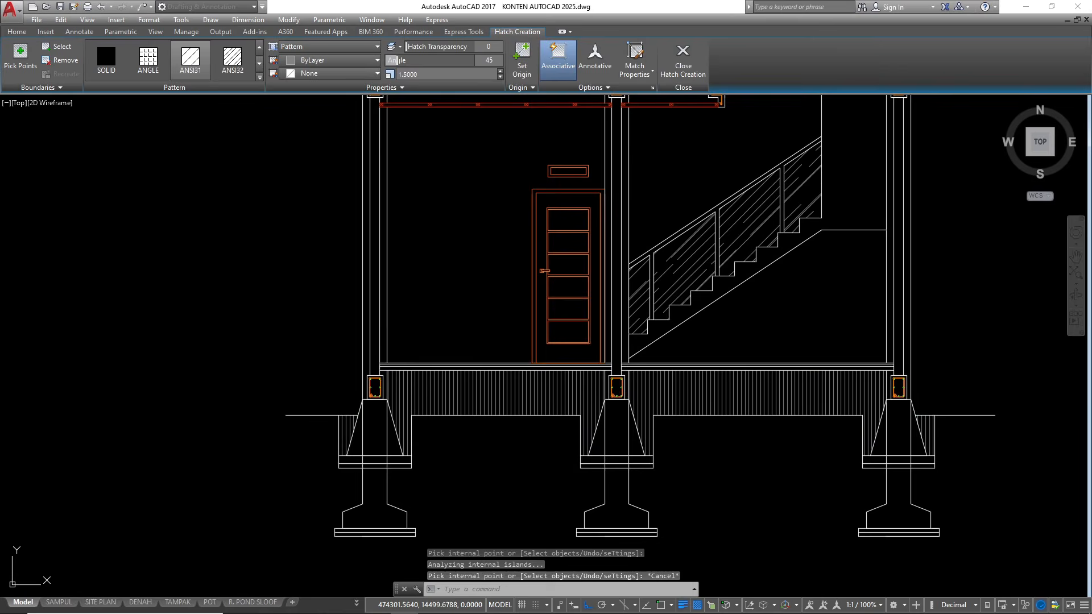
# Offset the lower edge of the ground-floor finish in the door-side span 1.5 downward
pyautogui.scroll(6, 487, 352)
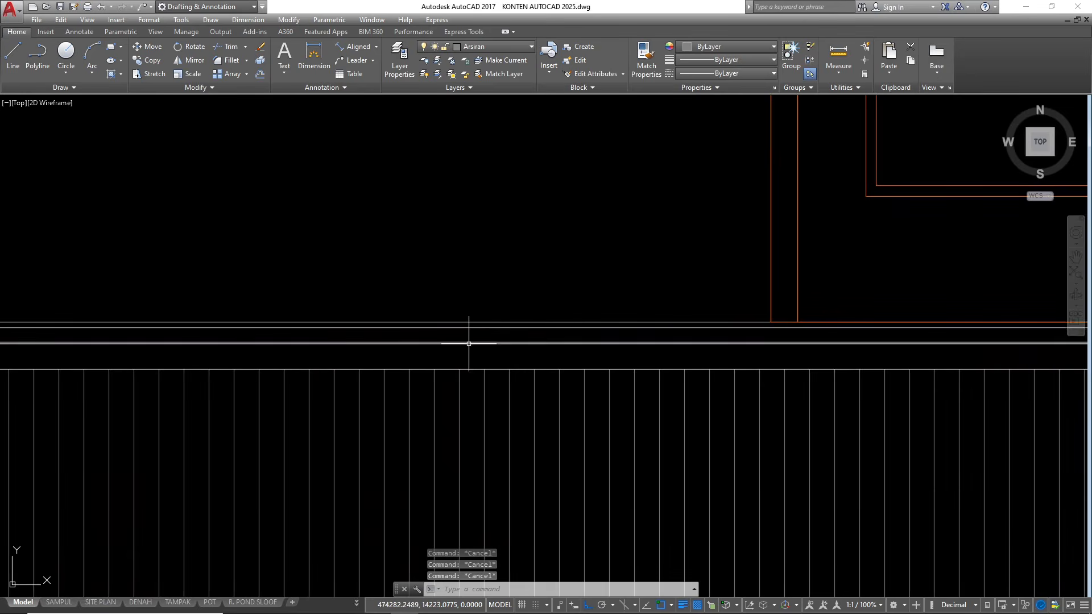
pyautogui.scroll(2, 461, 330)
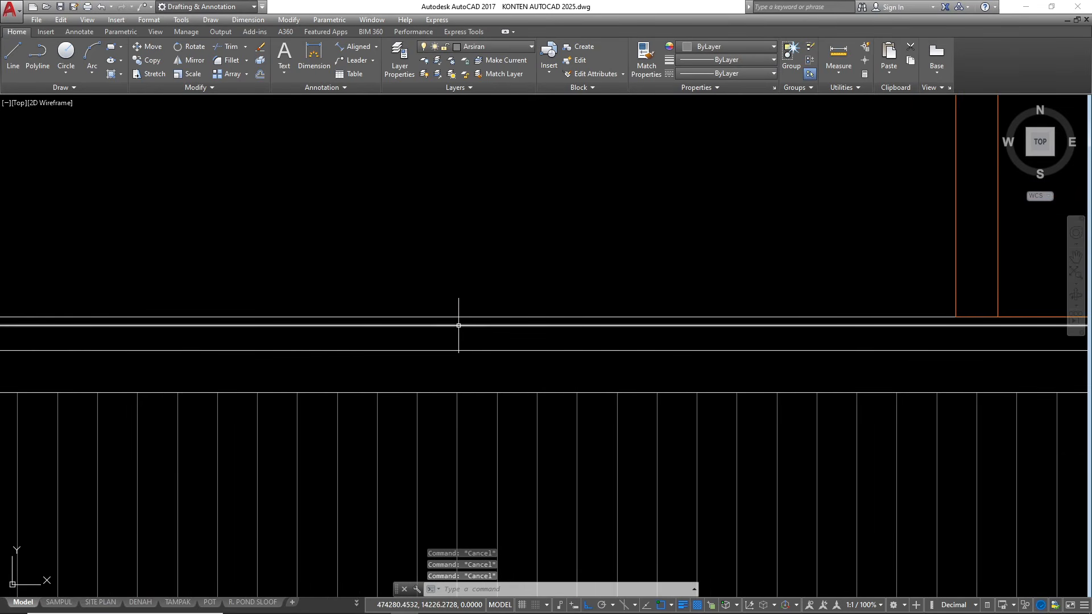
pyautogui.write('o')
pyautogui.press('Return')
pyautogui.write('1.5')
pyautogui.press('Return')
pyautogui.click(461, 326)
pyautogui.click(461, 371)
pyautogui.scroll(-4, 459, 369)
pyautogui.press('Escape')
pyautogui.press('Escape')
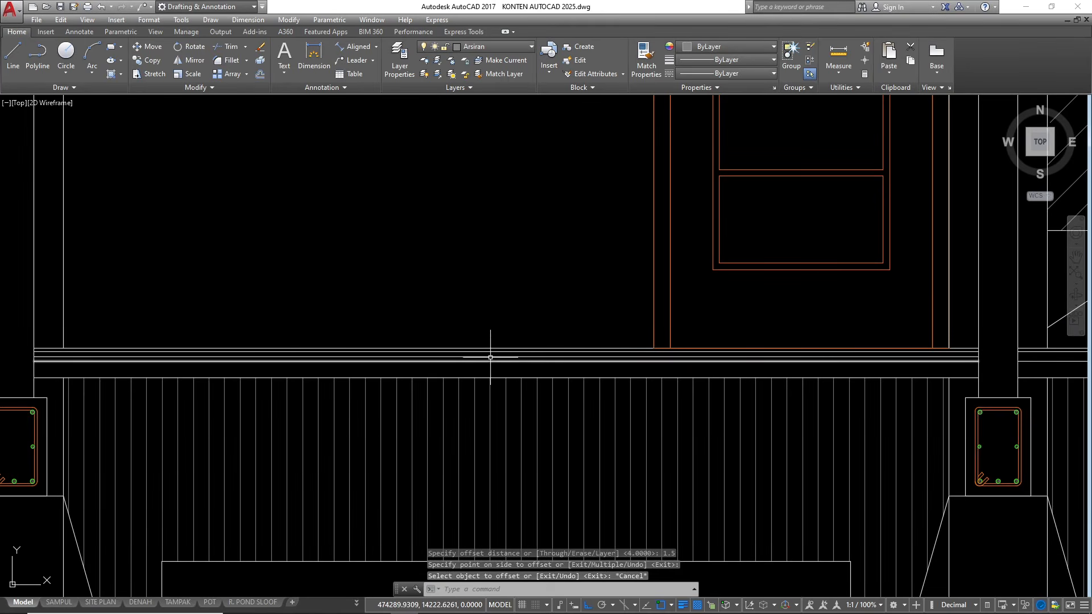
# Assign the BATTING linetype to the new offset line in the door-side floor span
pyautogui.scroll(3, 484, 357)
pyautogui.click(485, 357)
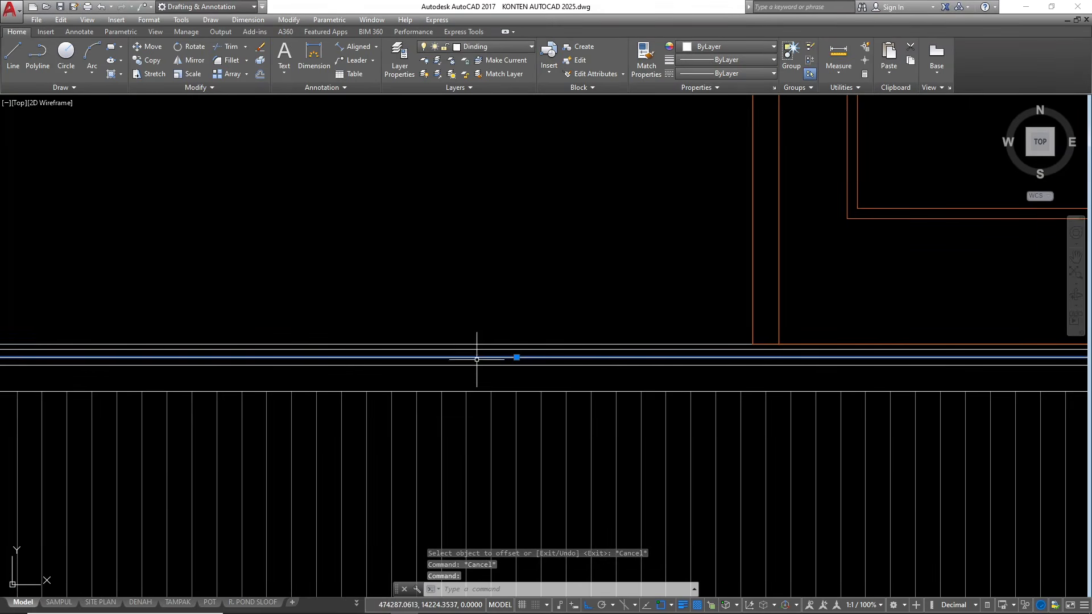
pyautogui.scroll(-3, 478, 359)
pyautogui.scroll(2, 449, 373)
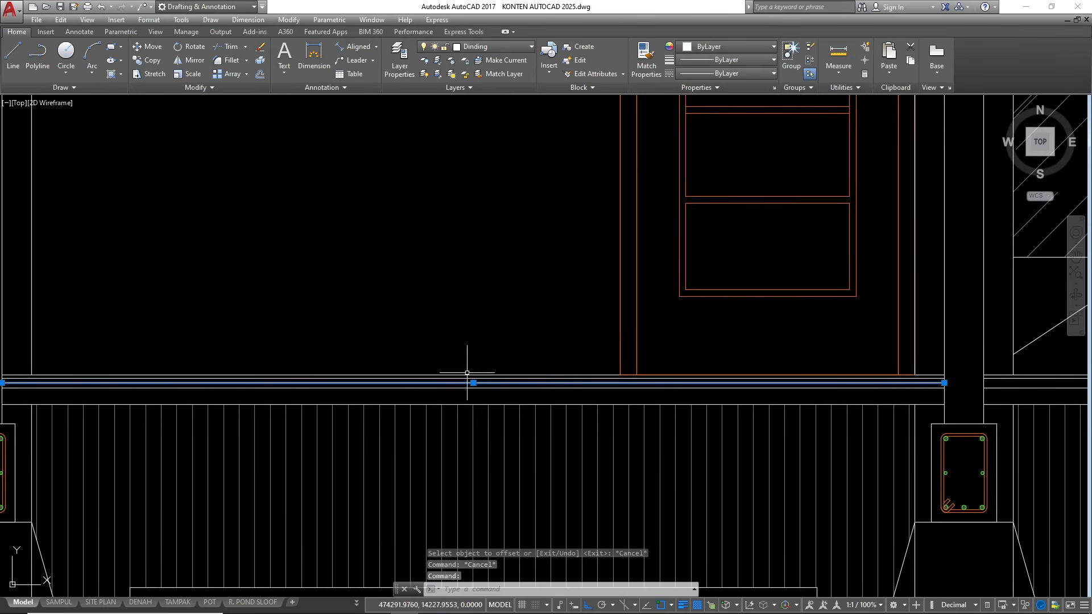
pyautogui.click(732, 74)
pyautogui.click(732, 161)
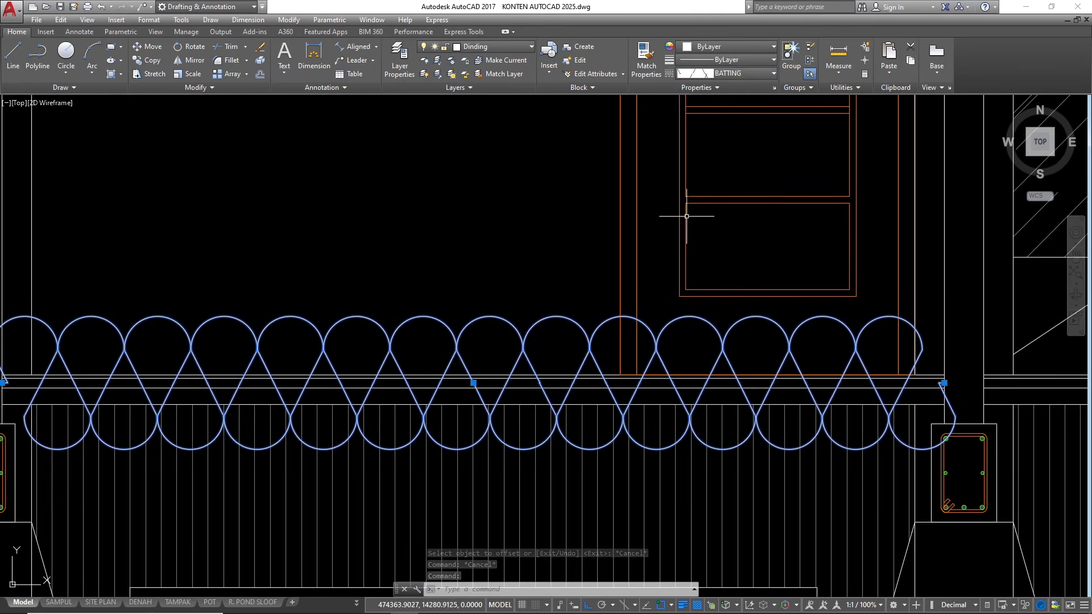
# Set the linetype scale of the door-side BATTING line to 0.07
pyautogui.scroll(-2, 694, 219)
pyautogui.rightClick(604, 231)
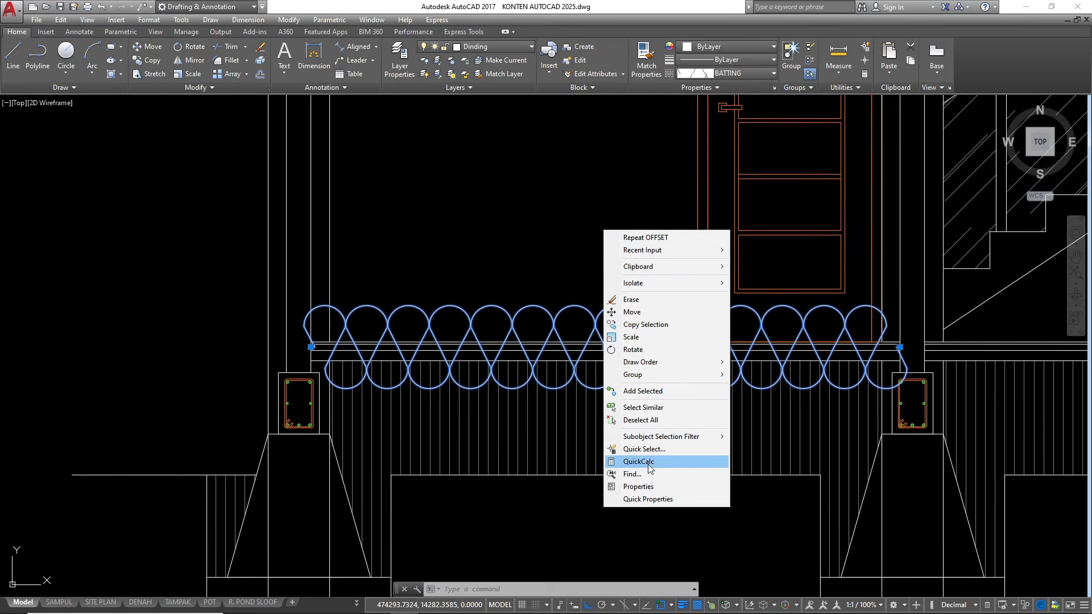
pyautogui.click(640, 486)
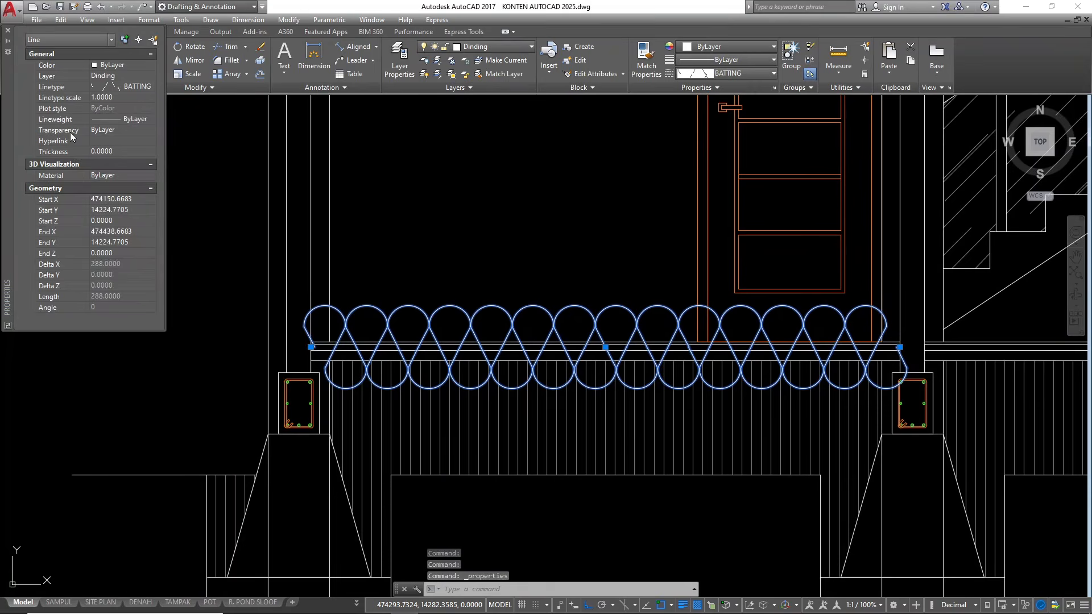
pyautogui.click(126, 97)
pyautogui.write('0.07')
pyautogui.press('Return')
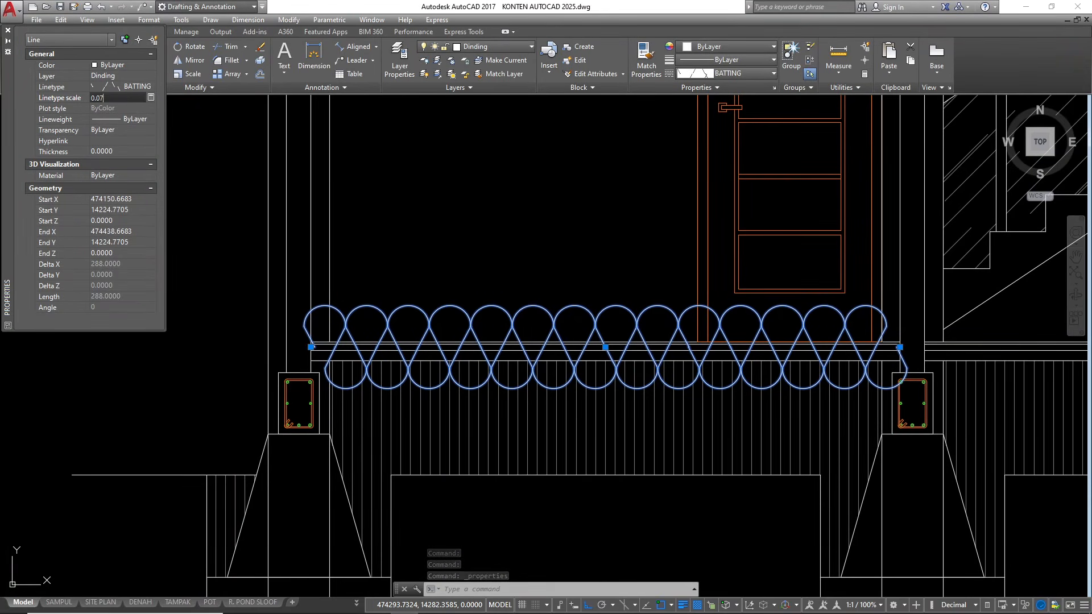
pyautogui.scroll(5, 531, 341)
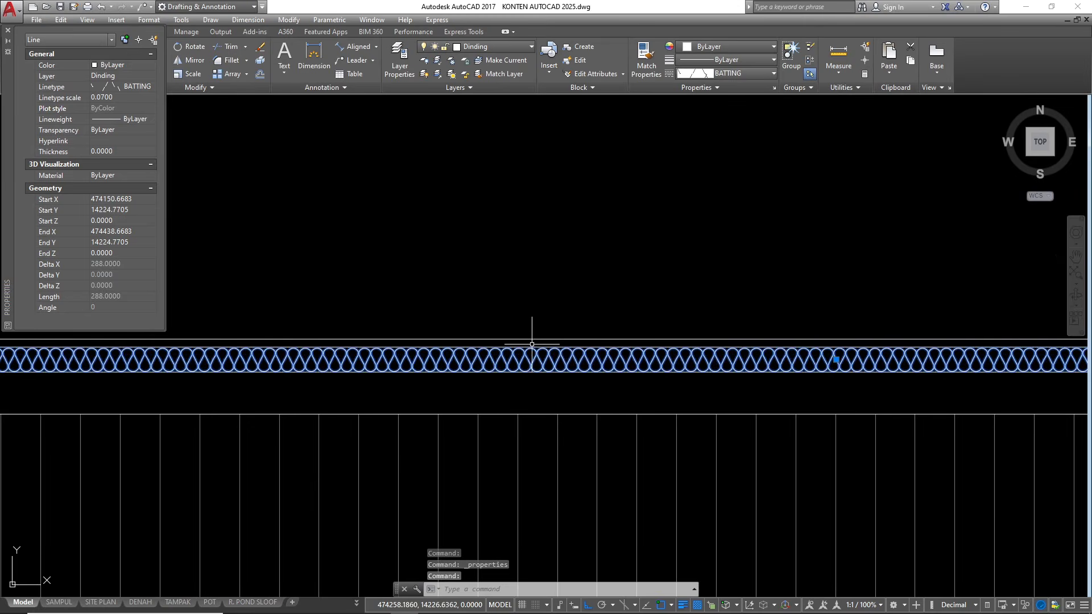
pyautogui.click(8, 30)
pyautogui.scroll(-6, 73, 234)
pyautogui.press('Escape')
pyautogui.press('Escape')
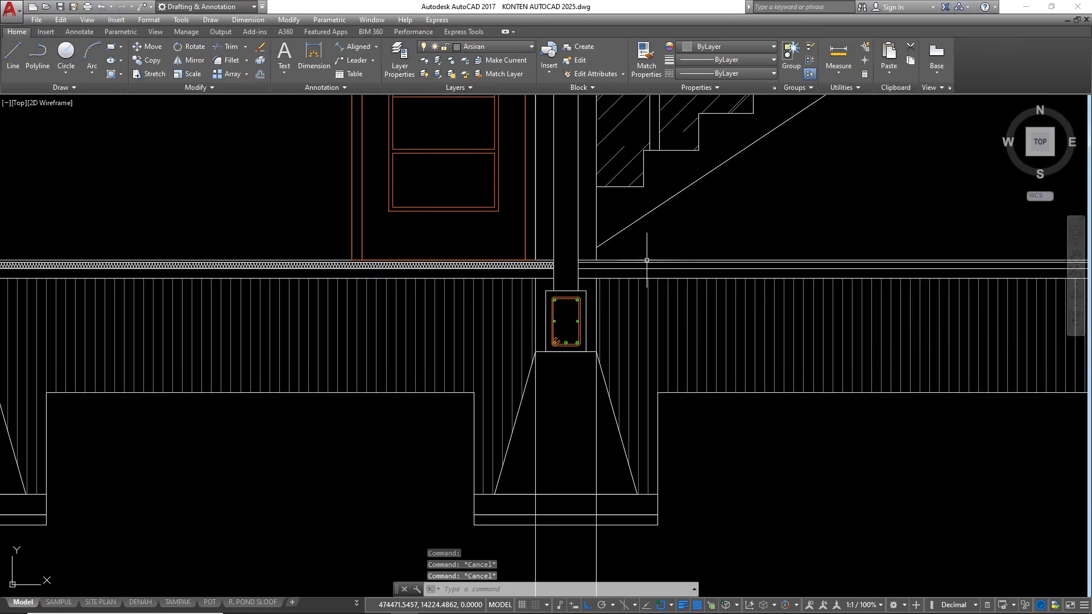
# Offset the lower edge of the floor finish in the stair-side span 1.5 downward
pyautogui.scroll(6, 641, 260)
pyautogui.click(619, 271)
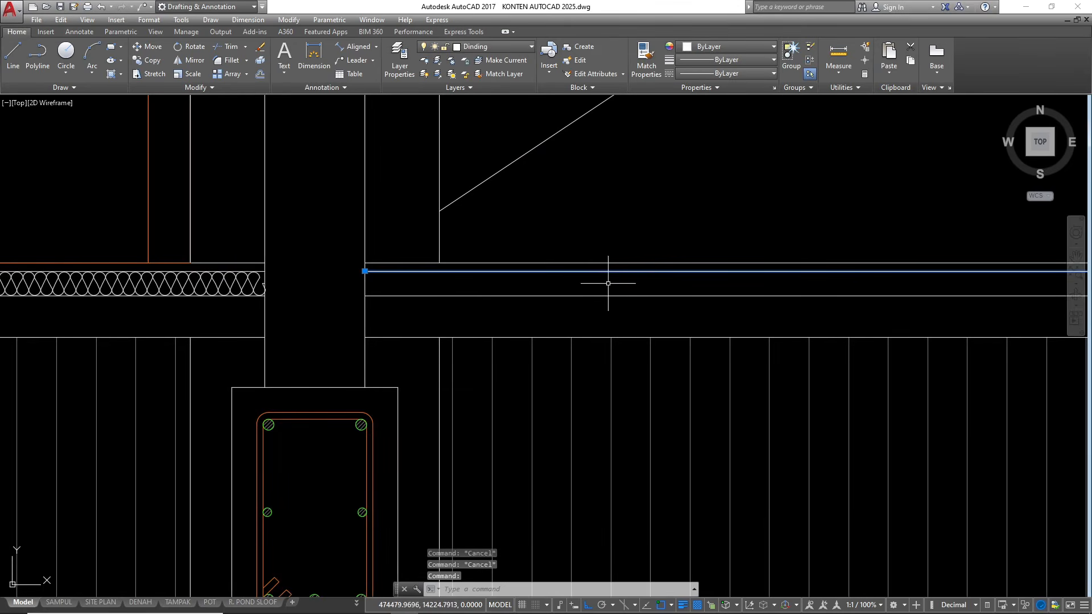
pyautogui.write('o')
pyautogui.press('Return')
pyautogui.write('1.5')
pyautogui.press('Return')
pyautogui.click(605, 304)
pyautogui.press('Escape')
# Assign the BATTING linetype to the new offset line in the stair-side floor span
pyautogui.click(574, 283)
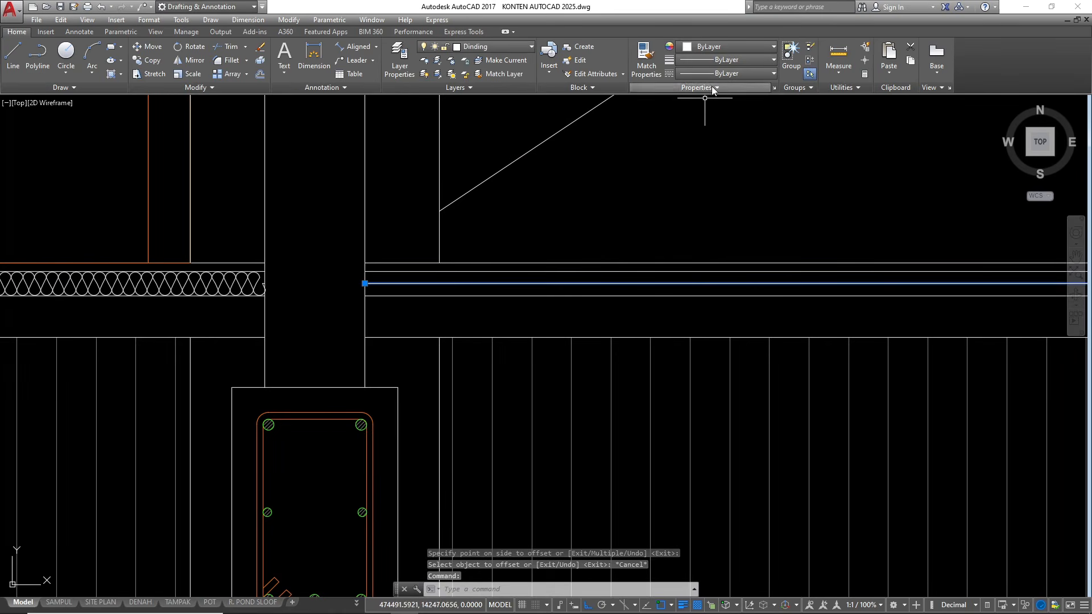
pyautogui.click(726, 73)
pyautogui.click(725, 165)
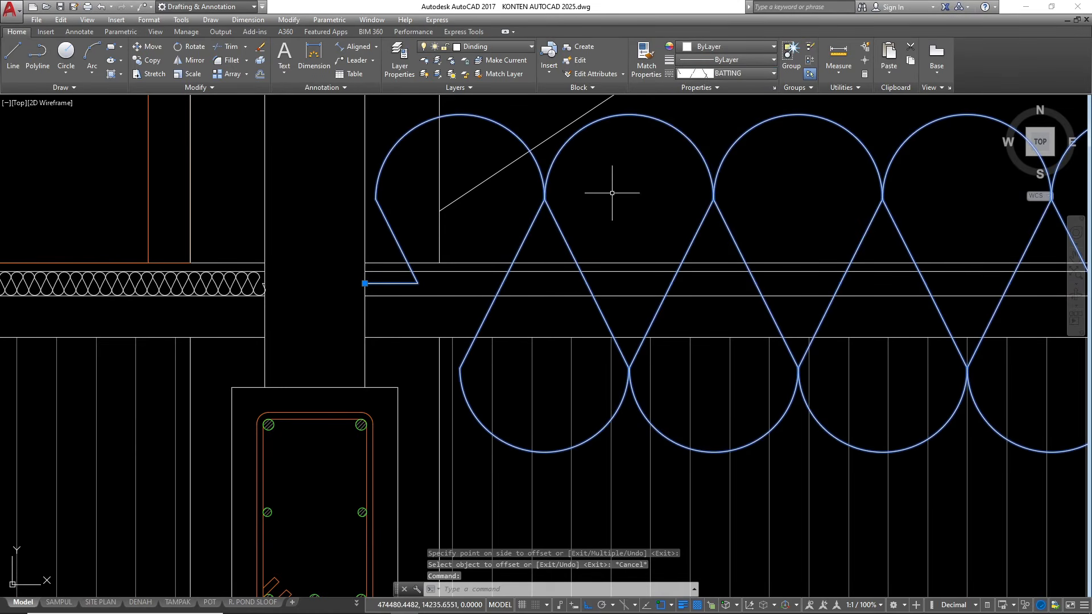
# Set the linetype scale of the stair-side BATTING line to 0.07
pyautogui.rightClick(494, 191)
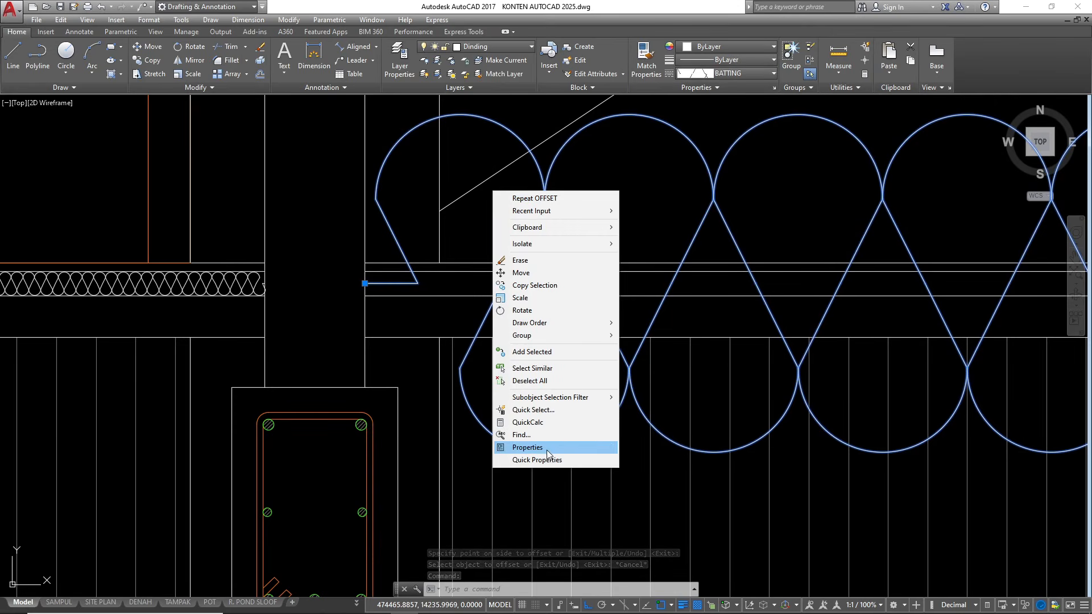
pyautogui.click(527, 447)
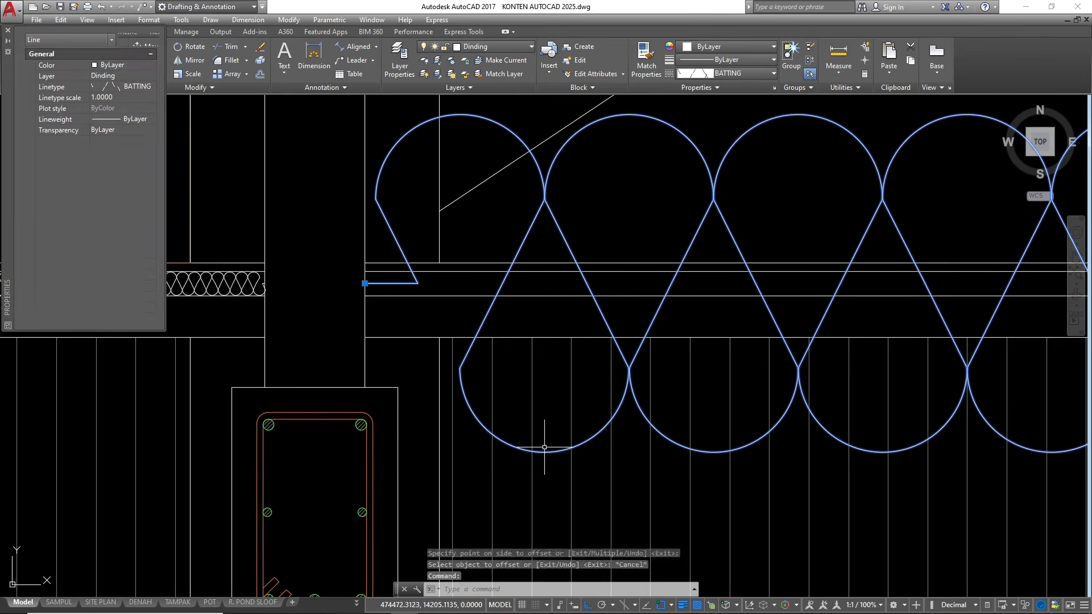
pyautogui.click(118, 96)
pyautogui.write('0.7')
pyautogui.press('BackSpace')
pyautogui.write('07')
pyautogui.press('Return')
pyautogui.click(8, 30)
pyautogui.scroll(-3, 506, 298)
pyautogui.press('Escape')
pyautogui.scroll(-5, 731, 319)
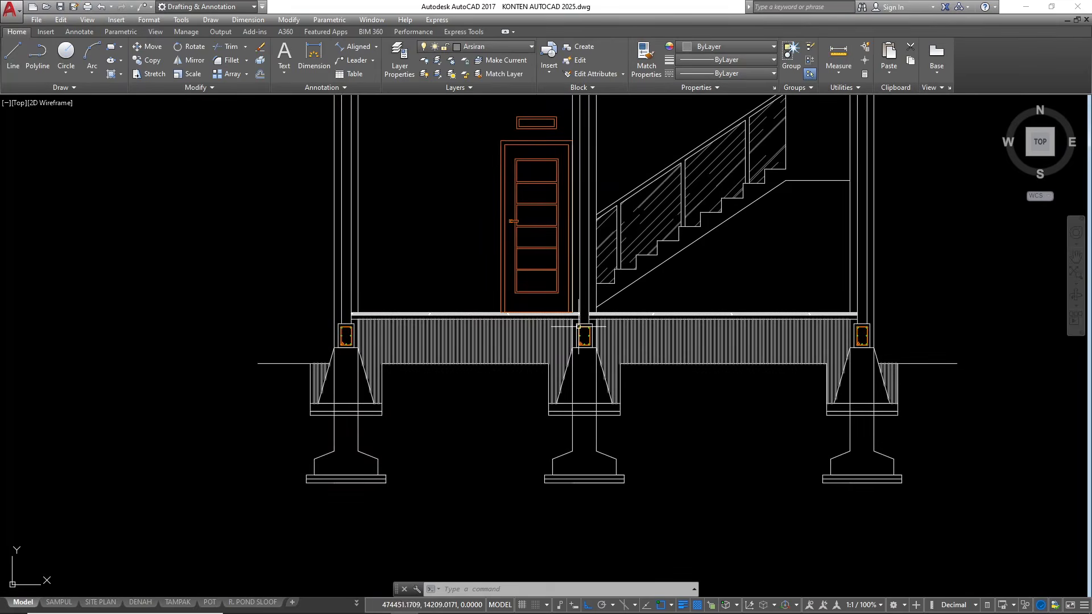
# Move the BATTING lines of both floor spans to the Arsiran layer
pyautogui.scroll(4, 582, 327)
pyautogui.click(563, 288)
pyautogui.scroll(2, 650, 289)
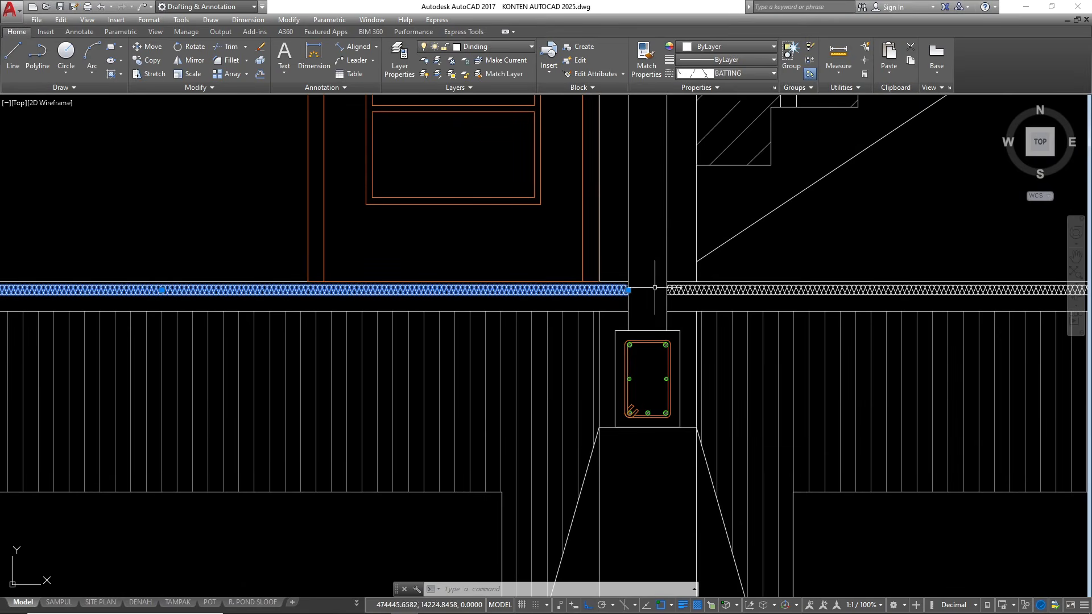
pyautogui.click(689, 290)
pyautogui.click(476, 49)
pyautogui.scroll(9, 446, 171)
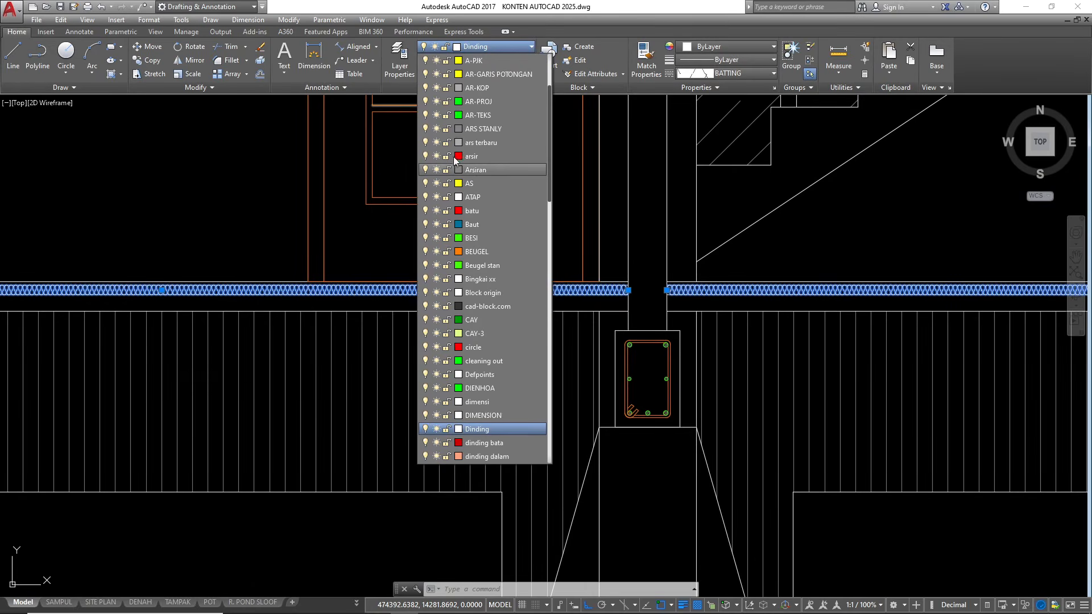
pyautogui.click(474, 170)
pyautogui.scroll(-2, 596, 298)
pyautogui.press('Escape')
pyautogui.scroll(-2, 596, 298)
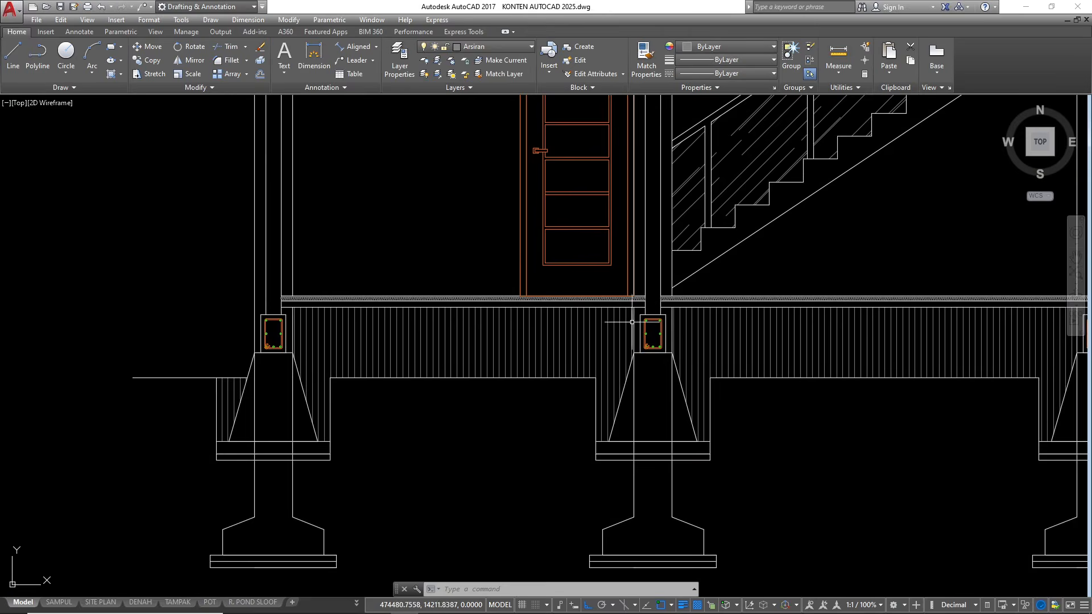
# Hatch the layer below the batting in the door-side span with AR-SAND at angle 0 and scale 0.01
pyautogui.scroll(4, 336, 304)
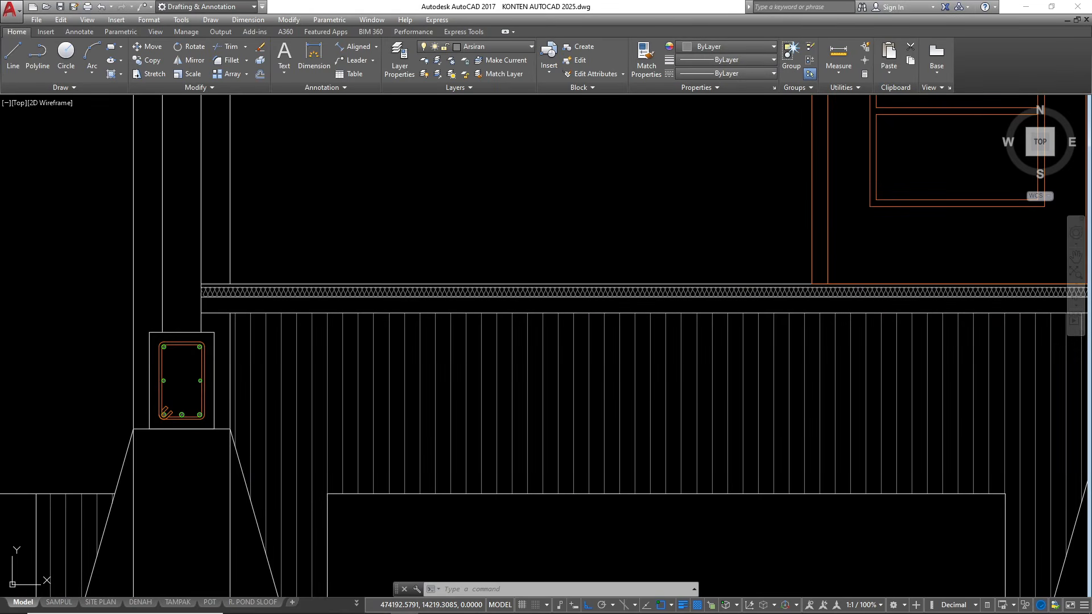
pyautogui.write('h')
pyautogui.press('Return')
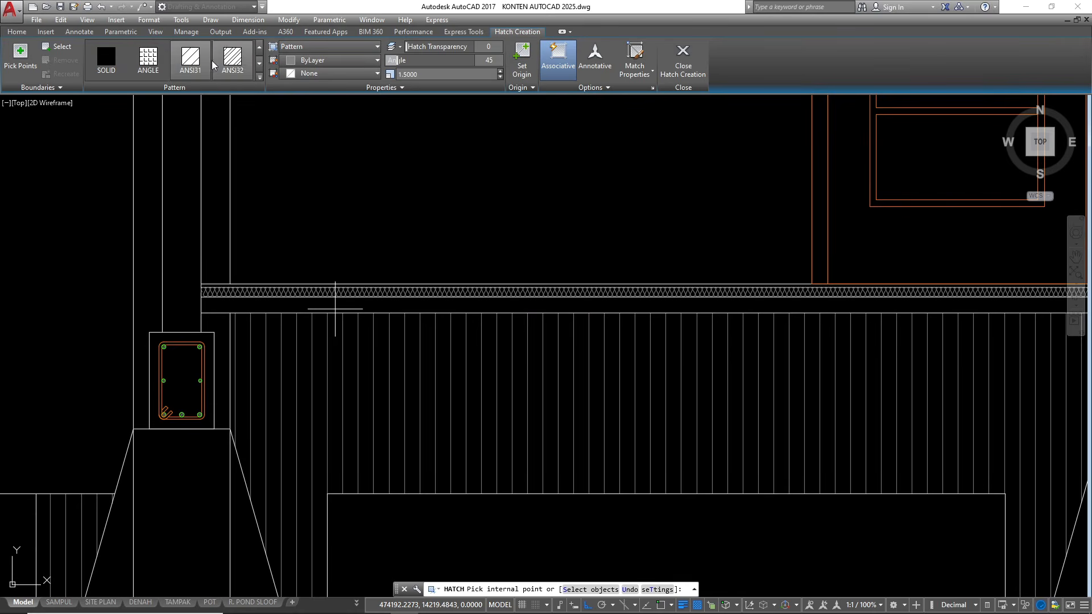
pyautogui.scroll(2, 205, 60)
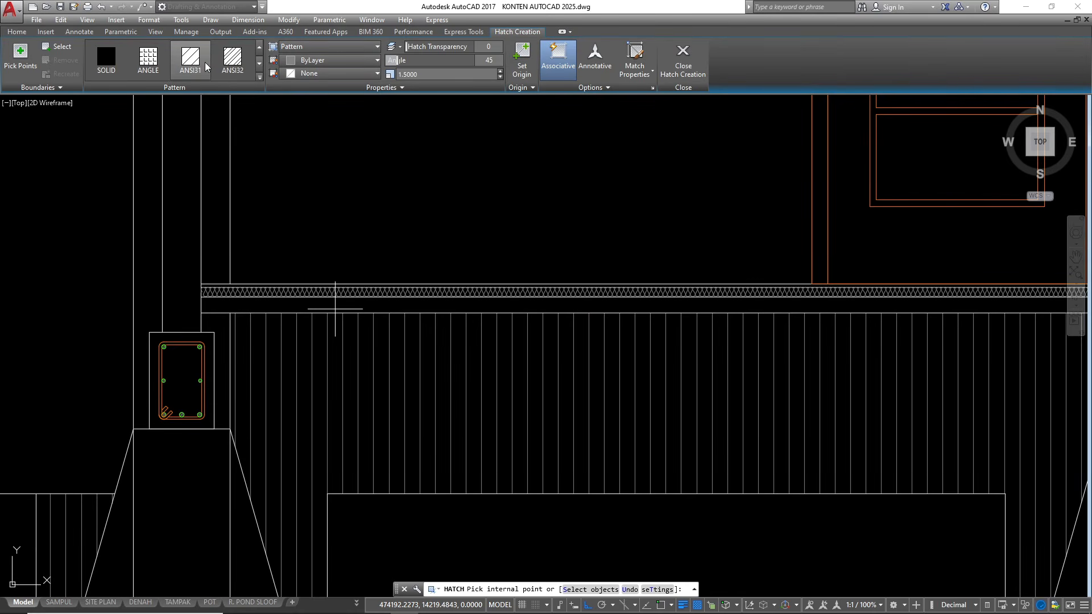
pyautogui.scroll(-4, 207, 64)
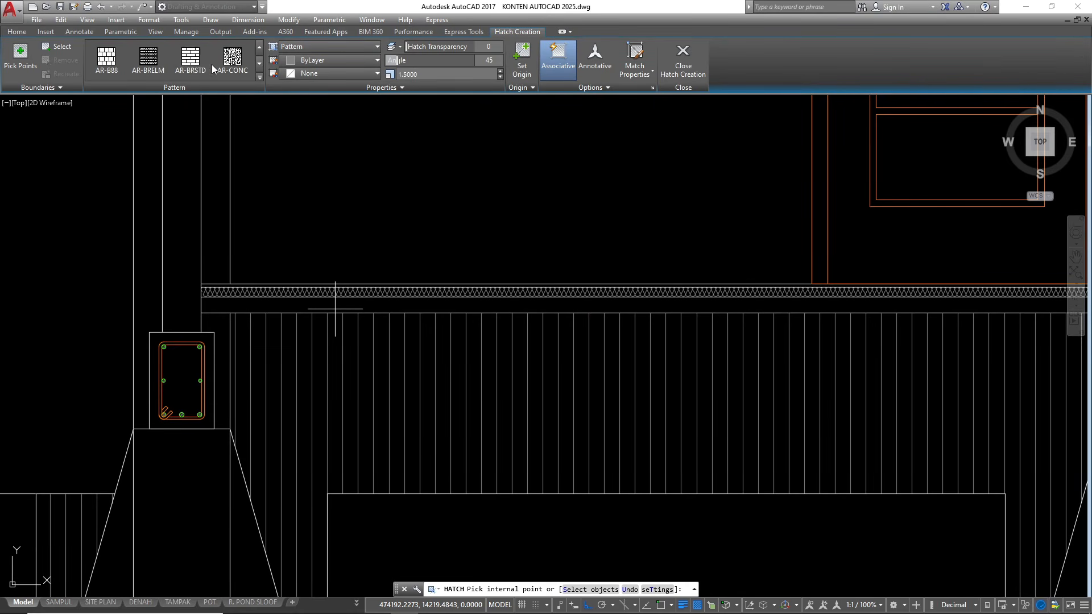
pyautogui.scroll(-1, 211, 64)
pyautogui.click(114, 67)
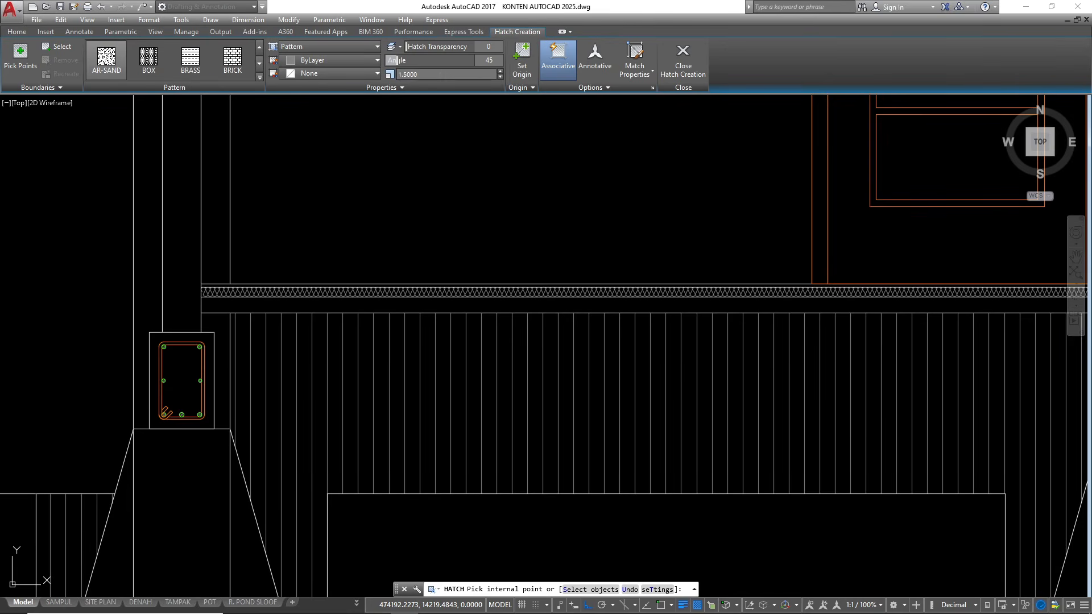
pyautogui.write('0')
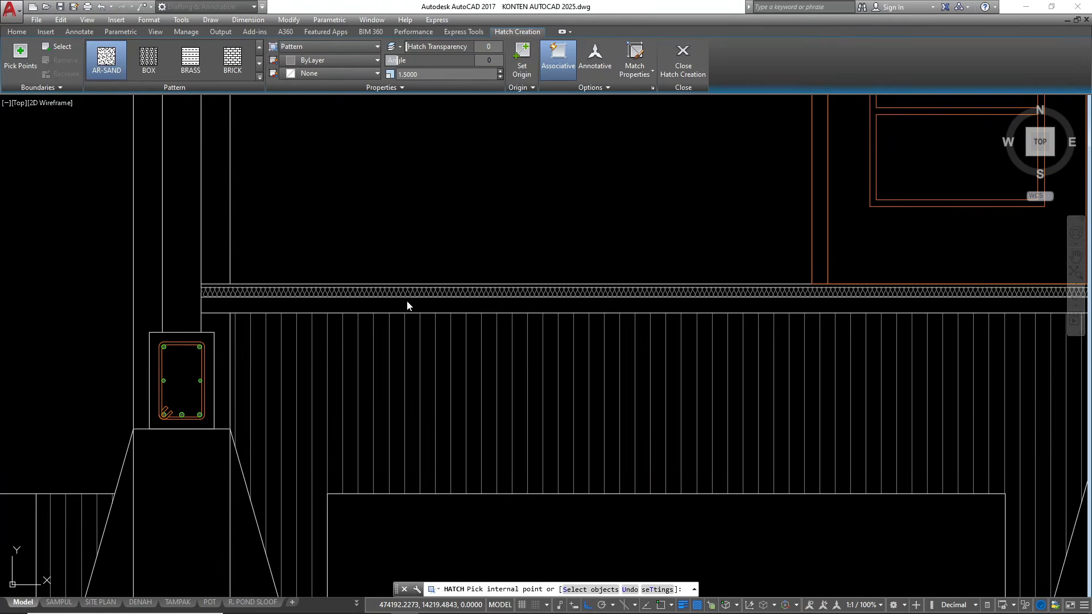
pyautogui.click(407, 304)
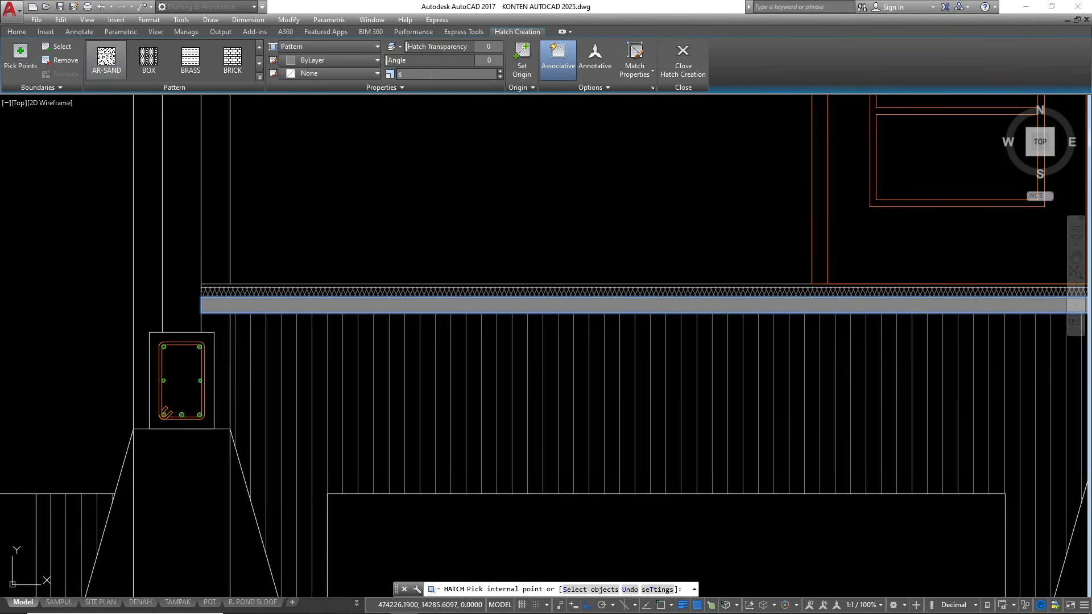
pyautogui.click(421, 74)
pyautogui.moveTo(424, 75); pyautogui.dragTo(346, 77)
pyautogui.write('-.1')
pyautogui.press('Return')
pyautogui.scroll(-4, 437, 285)
# Set the scale of the door-side AR-SAND hatch to 0.1
pyautogui.press('Return')
pyautogui.scroll(4, 470, 285)
pyautogui.click(470, 305)
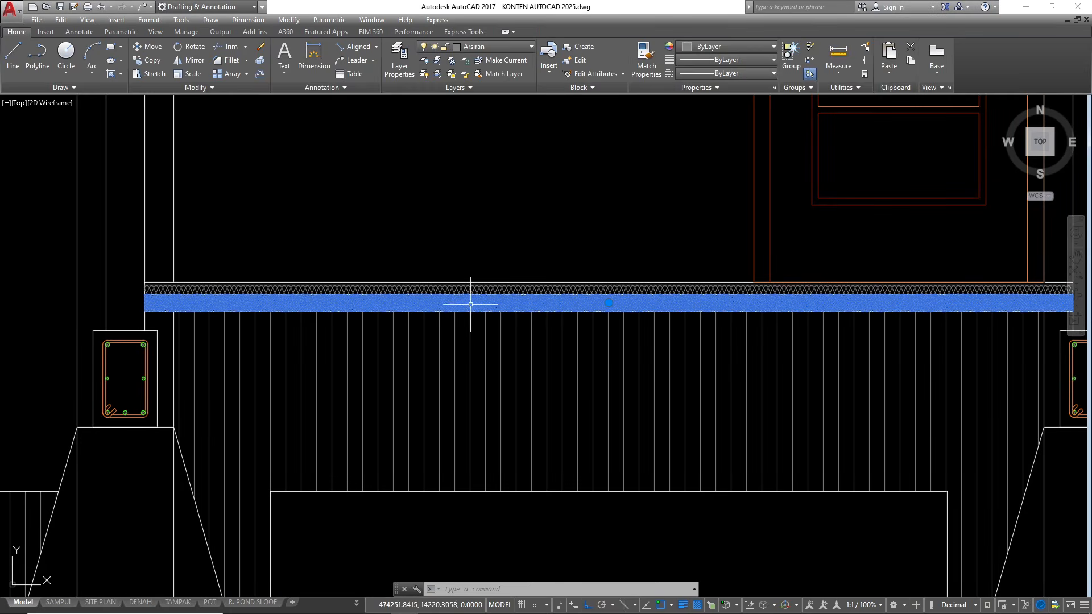
pyautogui.click(436, 72)
pyautogui.write('0.5')
pyautogui.press('Return')
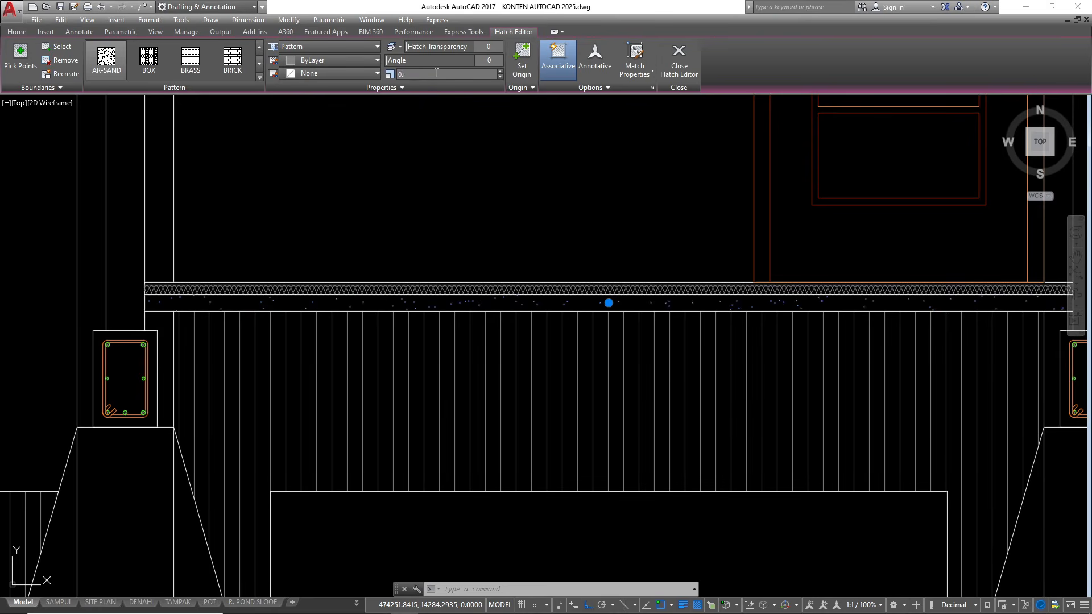
pyautogui.scroll(-2, 451, 370)
pyautogui.scroll(2, 767, 317)
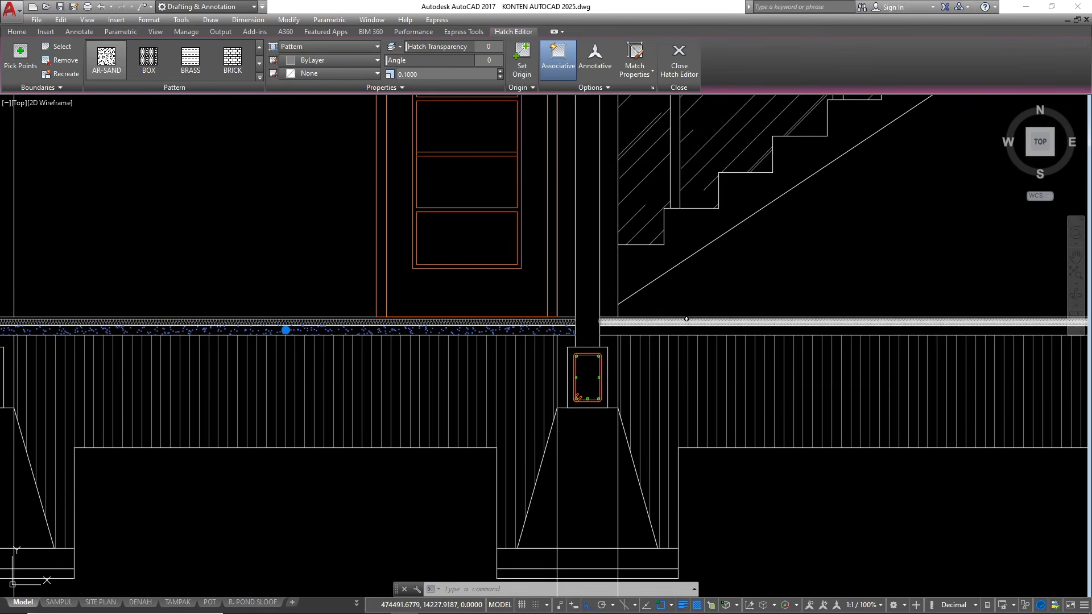
pyautogui.press('Escape')
# Hatch the layer below the batting in the stair-side span with AR-SAND at angle 0 and scale 0.1
pyautogui.press('space')
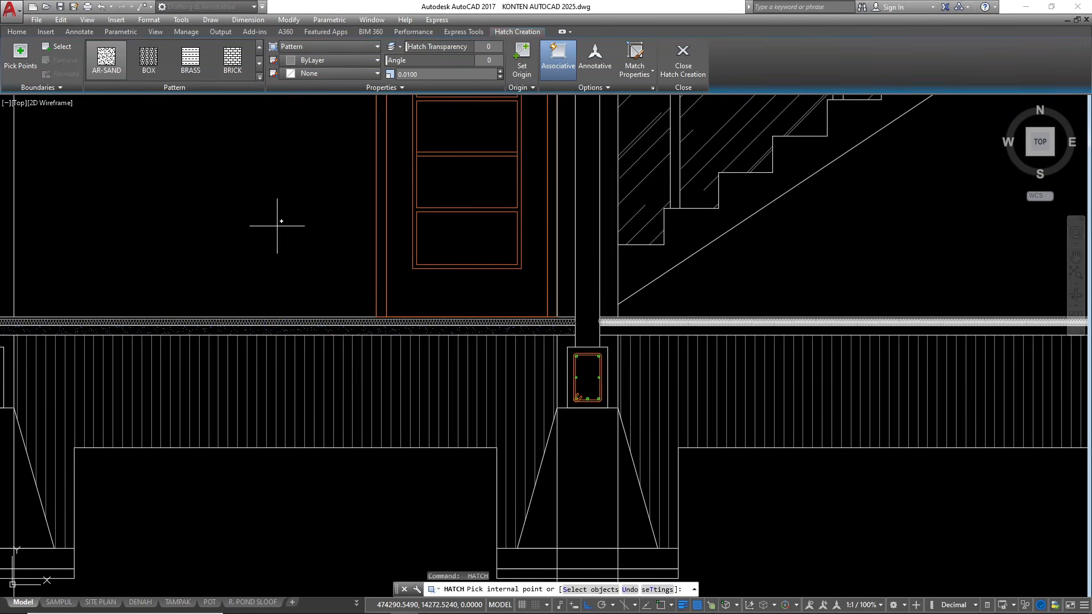
pyautogui.click(20, 56)
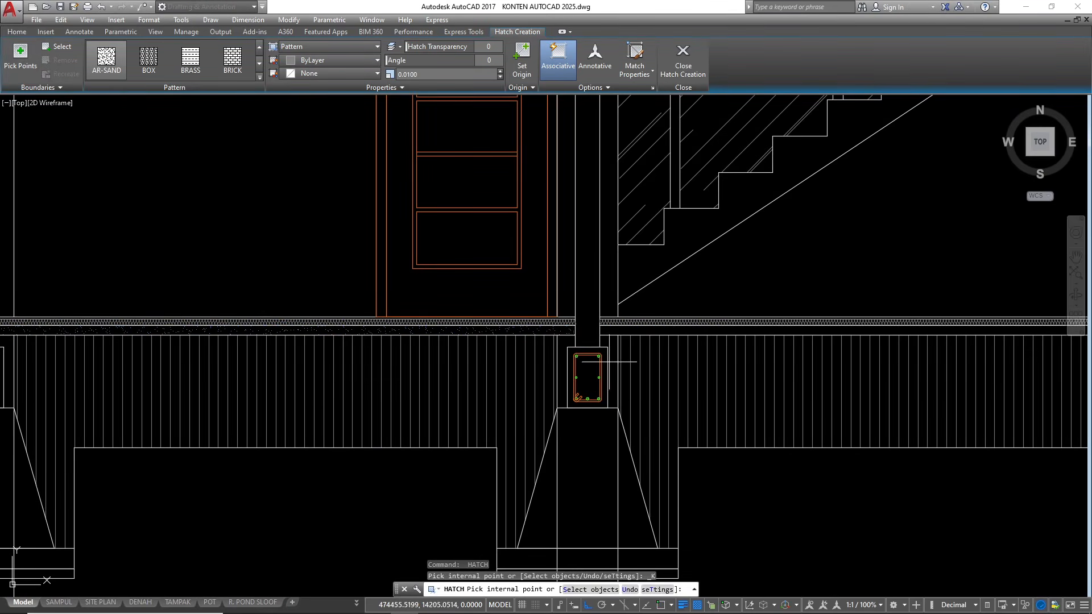
pyautogui.click(710, 331)
pyautogui.scroll(-2, 471, 356)
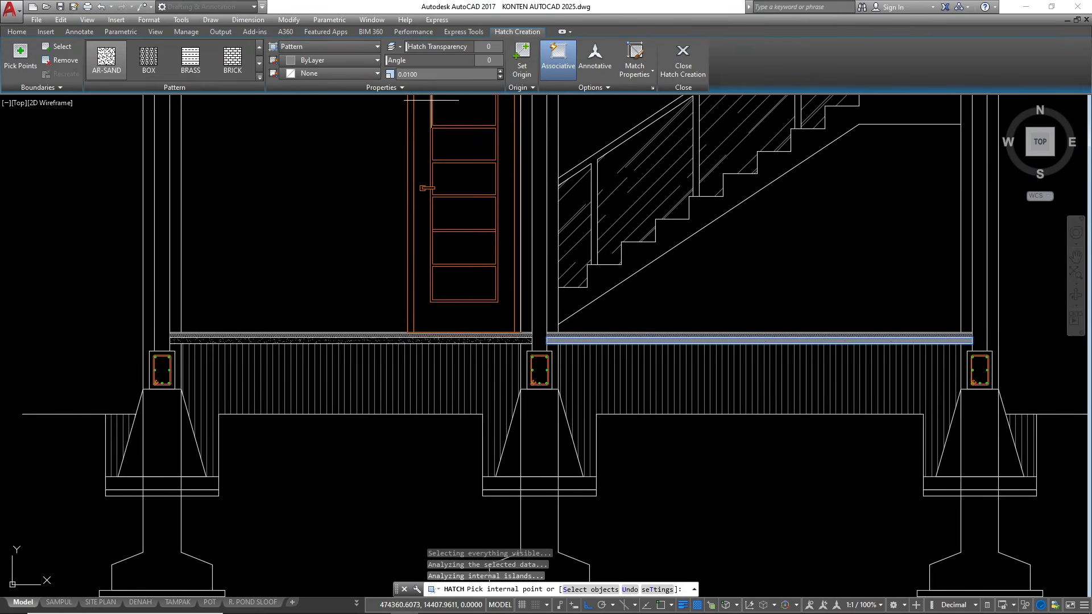
pyautogui.press('Return')
pyautogui.scroll(3, 736, 384)
pyautogui.press('Escape')
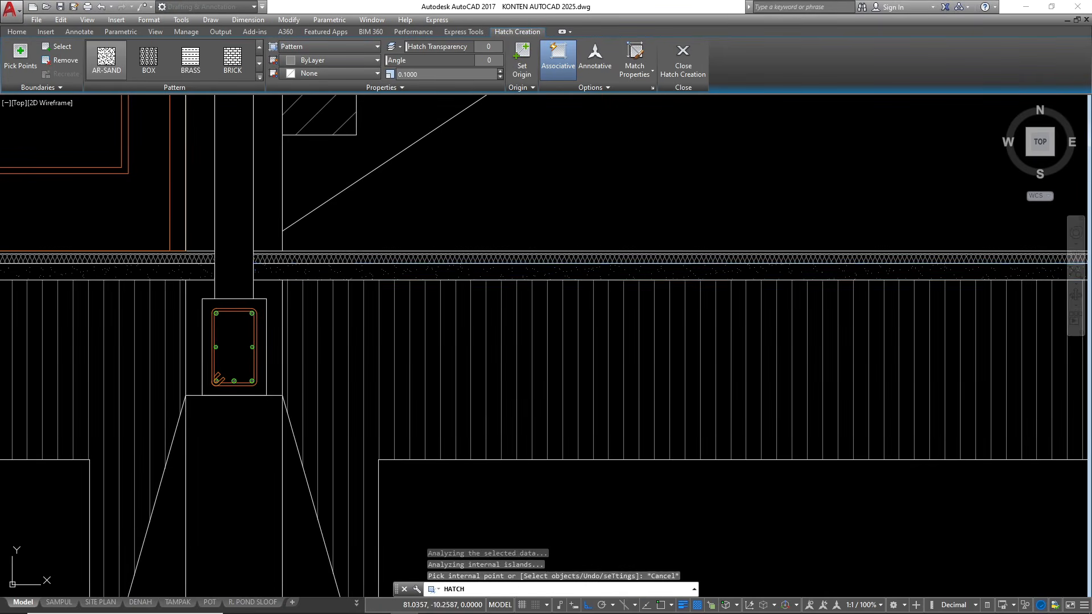
# Start a GRAVEL hatch at angle 0 and scale 5 in the stone foundation under the leftmost column
pyautogui.scroll(3, 421, 273)
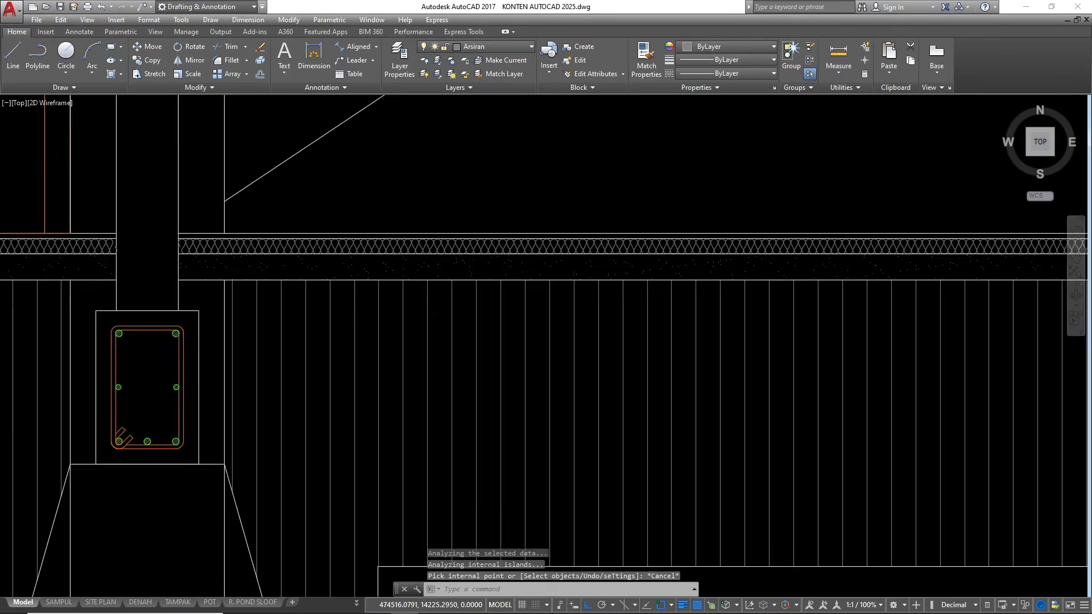
pyautogui.scroll(-4, 565, 236)
pyautogui.scroll(-2, 441, 410)
pyautogui.scroll(2, 442, 410)
pyautogui.scroll(-2, 511, 312)
pyautogui.scroll(2, 353, 341)
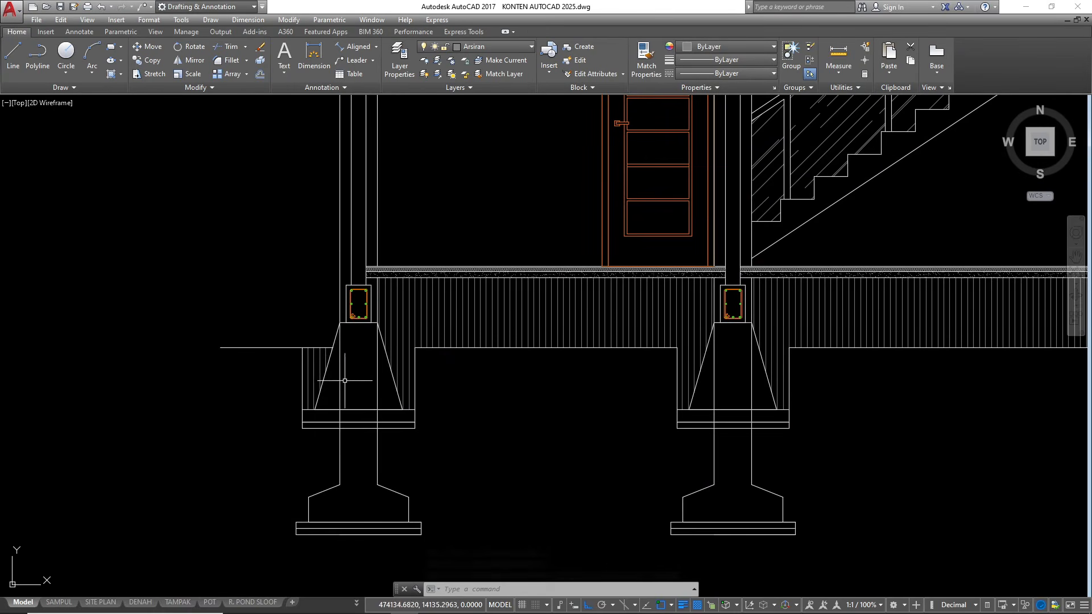
pyautogui.write('h')
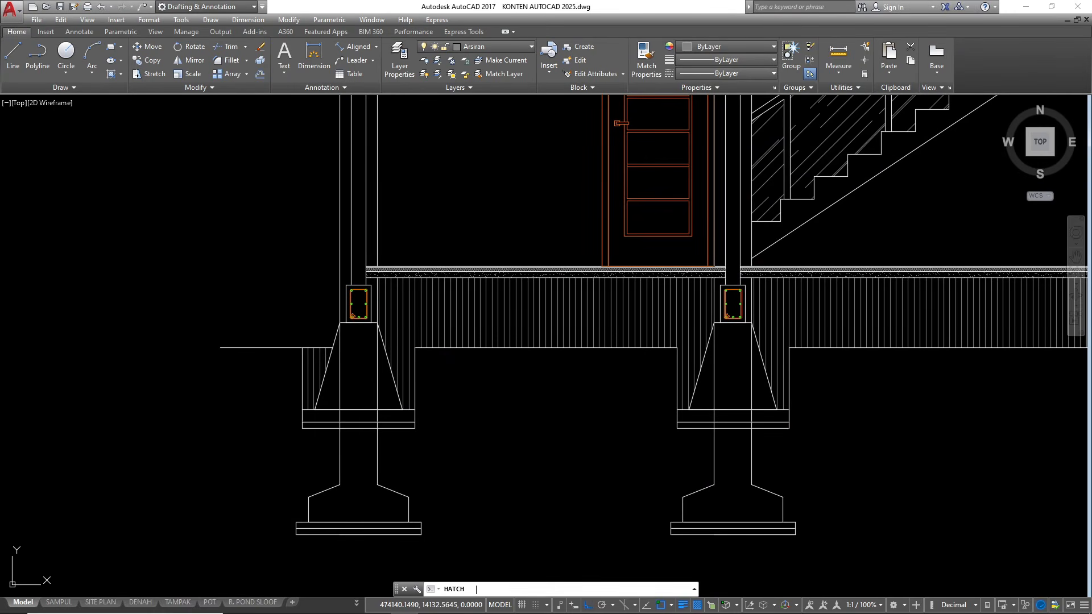
pyautogui.press('Return')
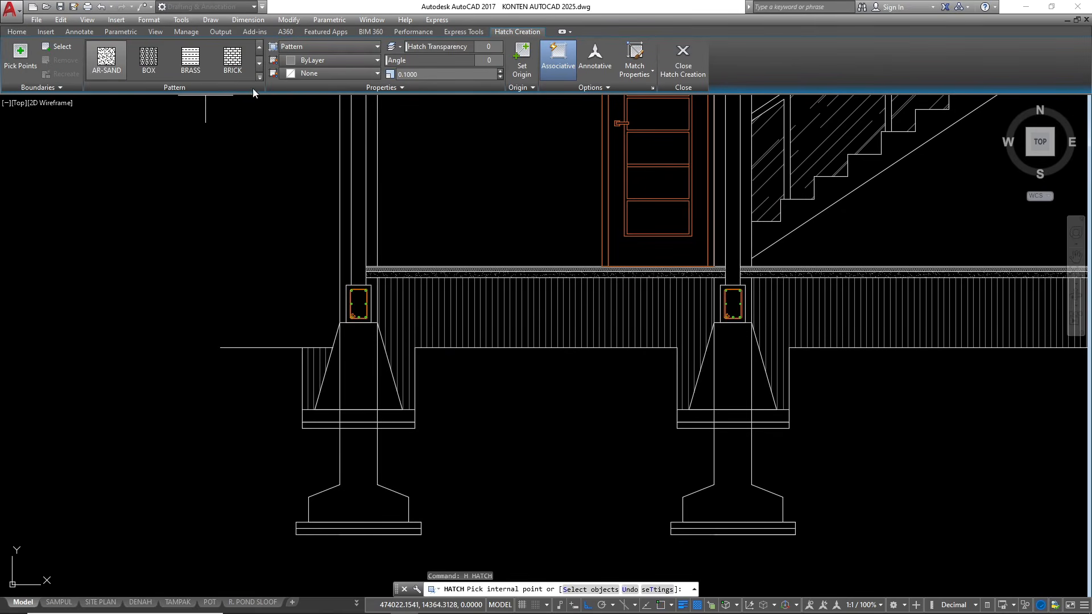
pyautogui.scroll(-1, 179, 70)
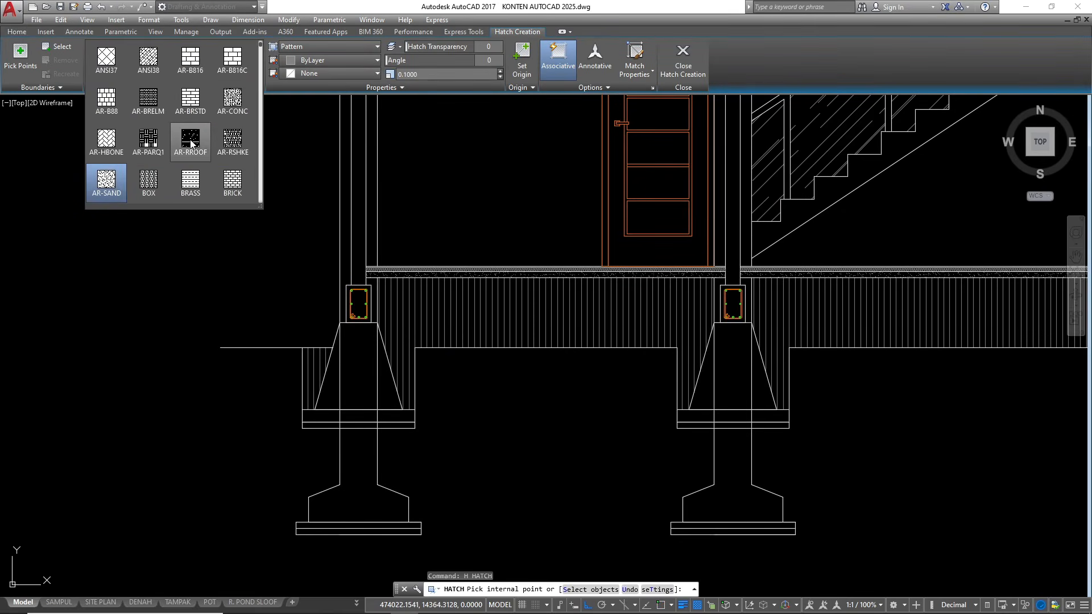
pyautogui.scroll(-2, 184, 156)
pyautogui.scroll(-5, 180, 155)
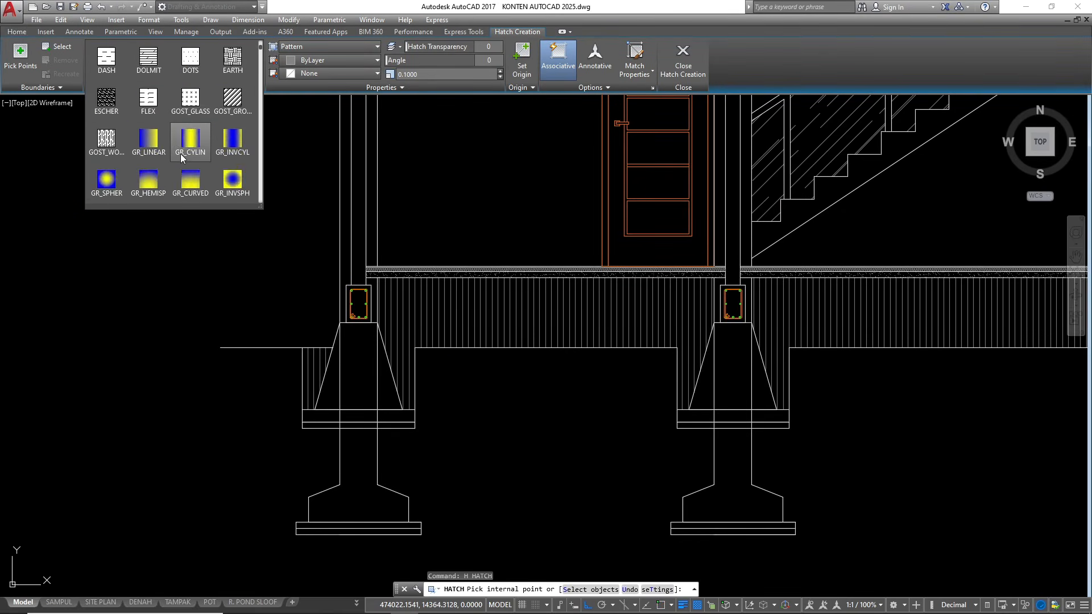
pyautogui.scroll(3, 176, 156)
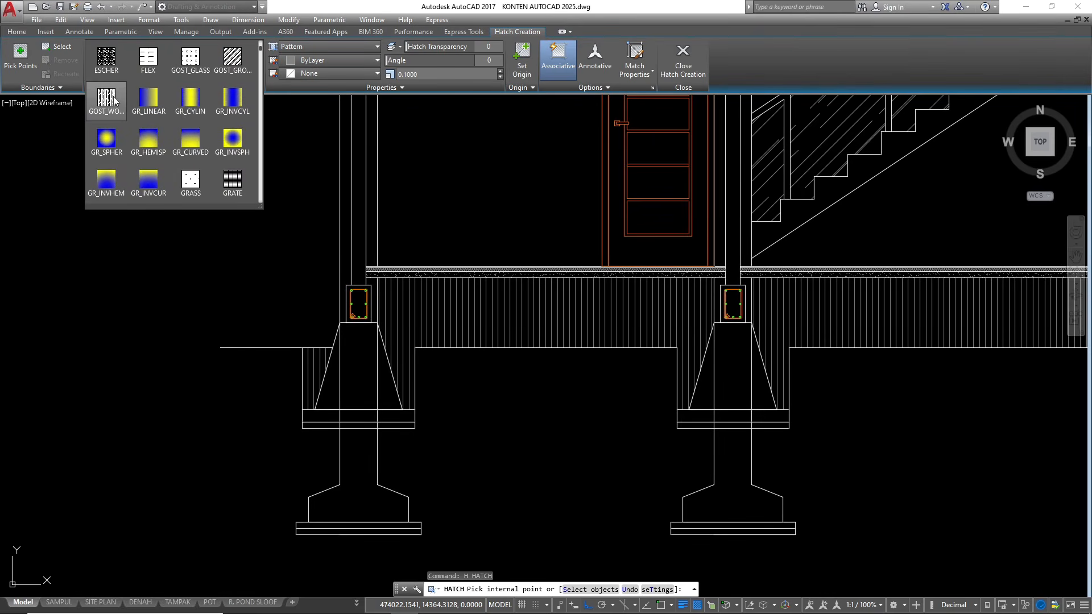
pyautogui.scroll(1, 117, 140)
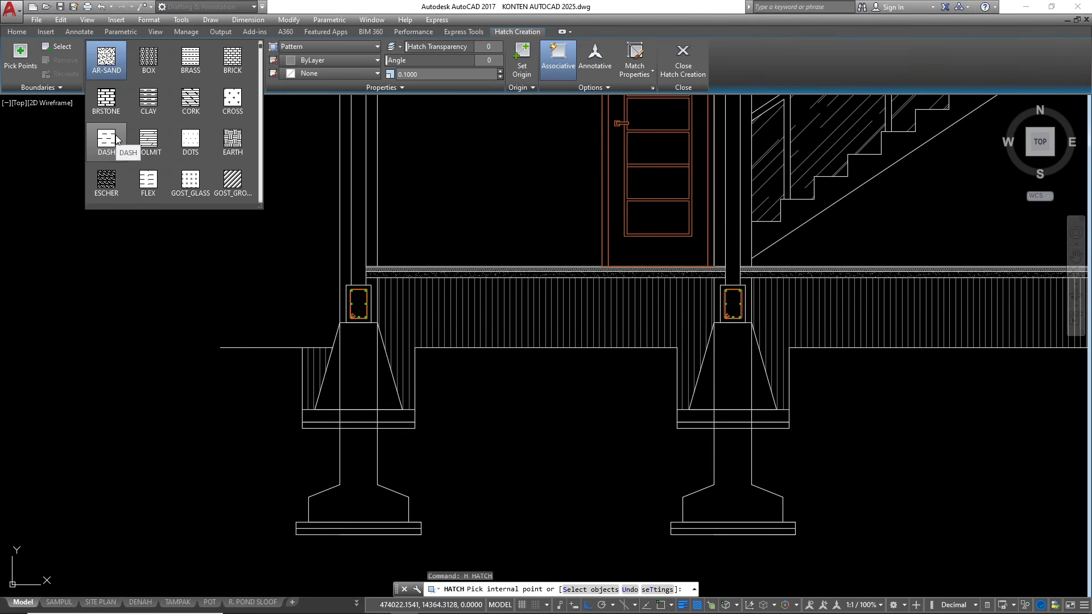
pyautogui.scroll(-5, 117, 139)
pyautogui.click(119, 142)
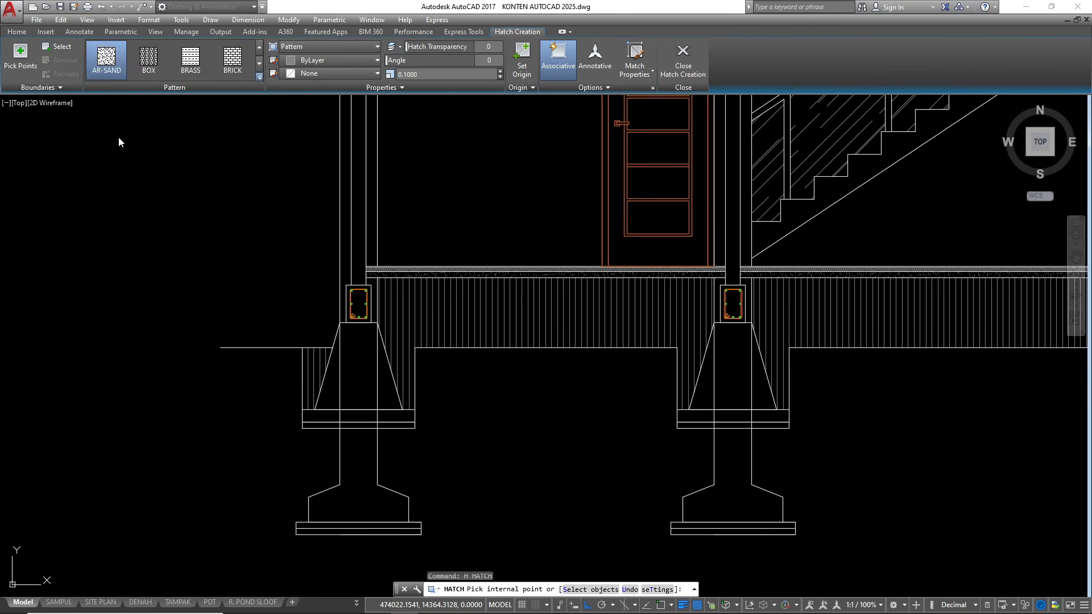
pyautogui.click(415, 75)
pyautogui.write('5')
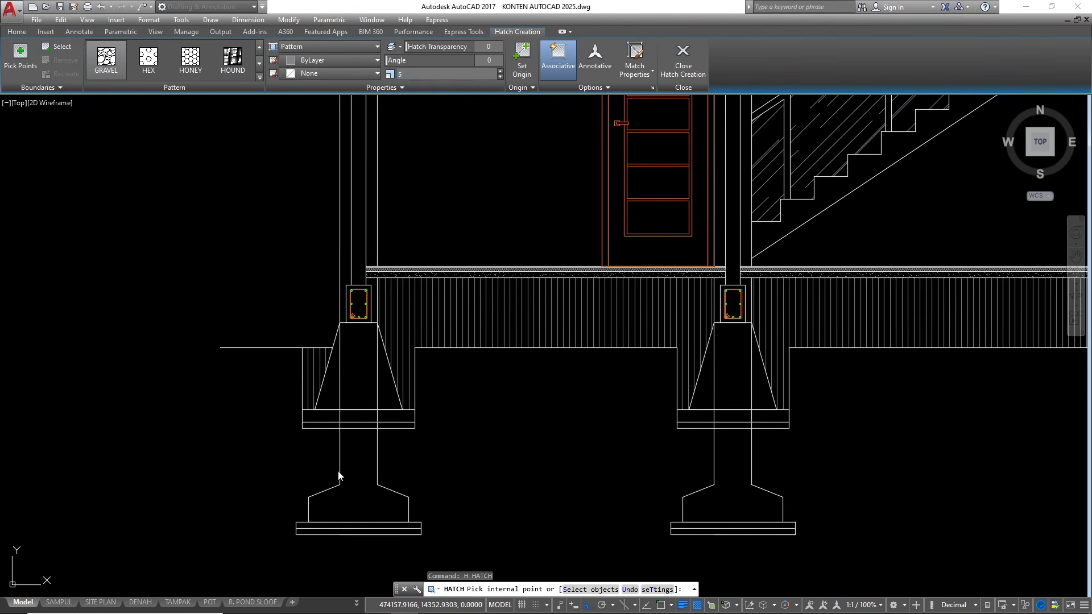
pyautogui.click(332, 380)
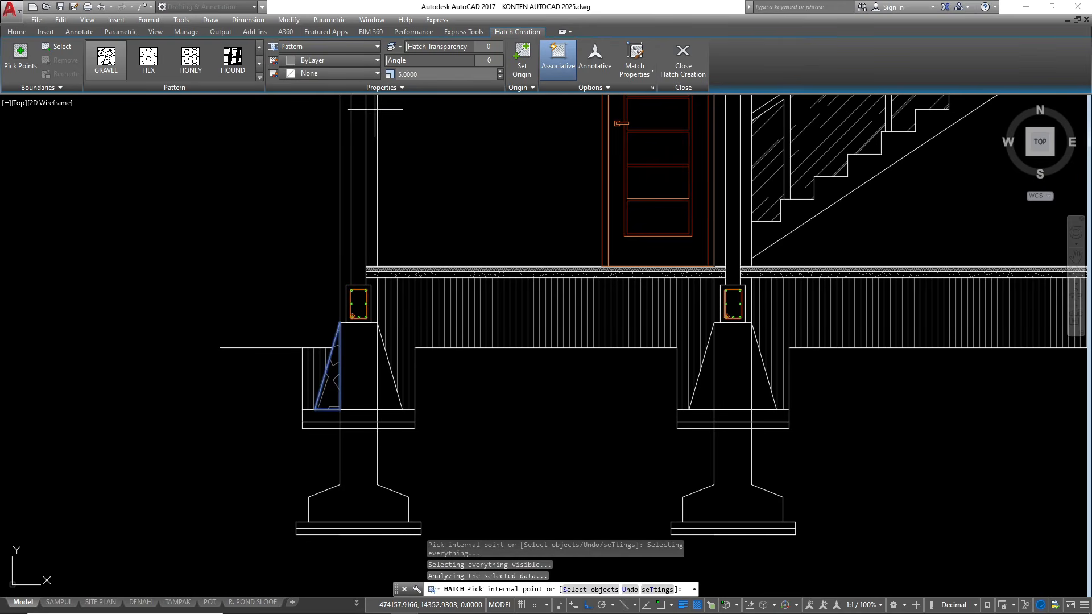
pyautogui.click(364, 392)
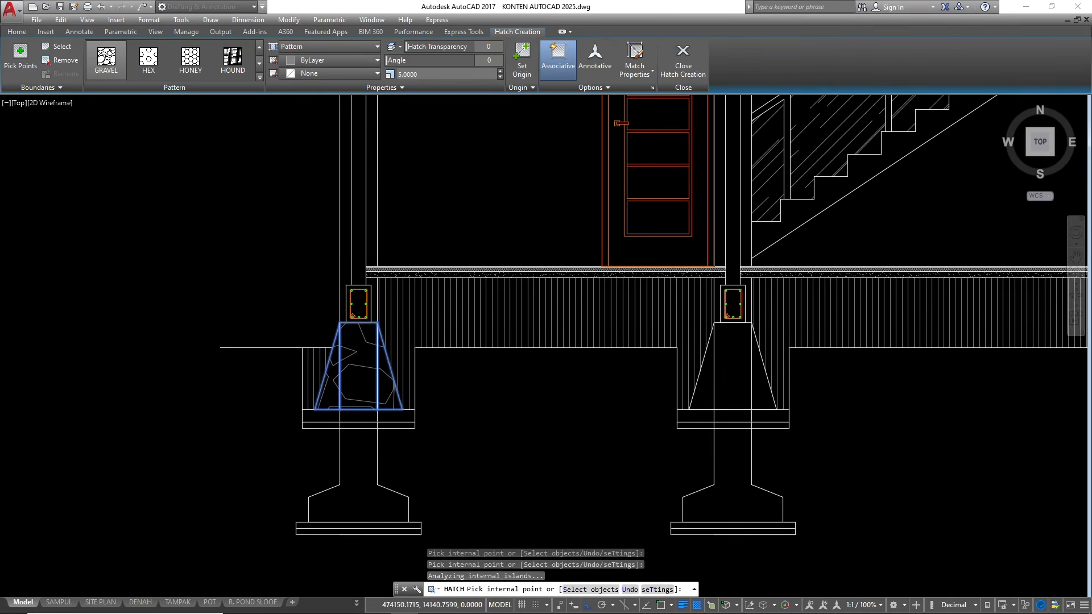
# Add all areas of the middle and rightmost stone foundations to the GRAVEL hatch
pyautogui.scroll(-4, 353, 375)
pyautogui.scroll(4, 489, 358)
pyautogui.click(436, 350)
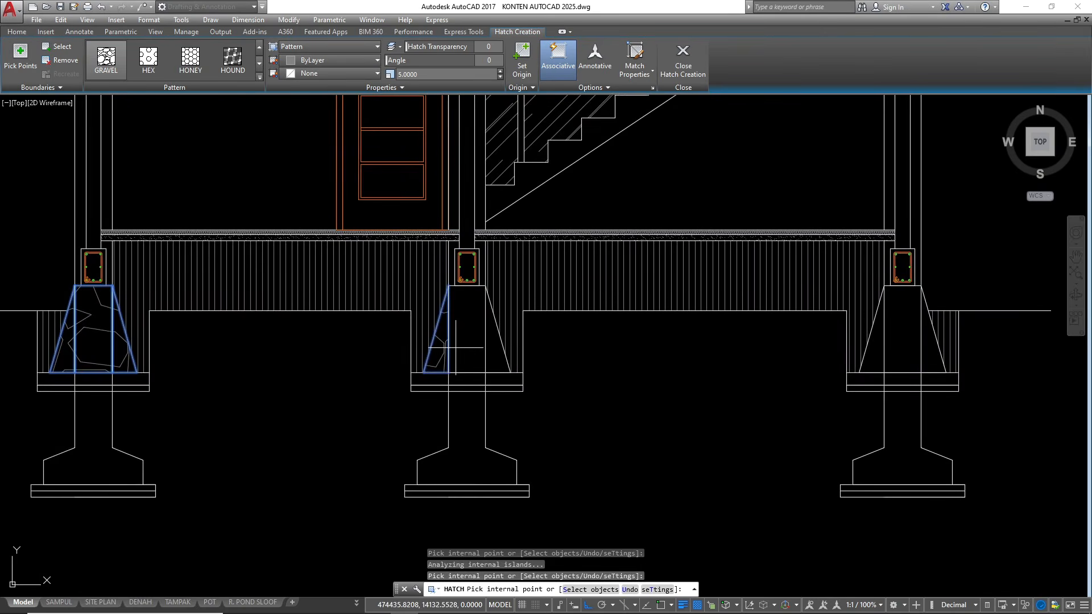
pyautogui.click(466, 343)
pyautogui.click(497, 357)
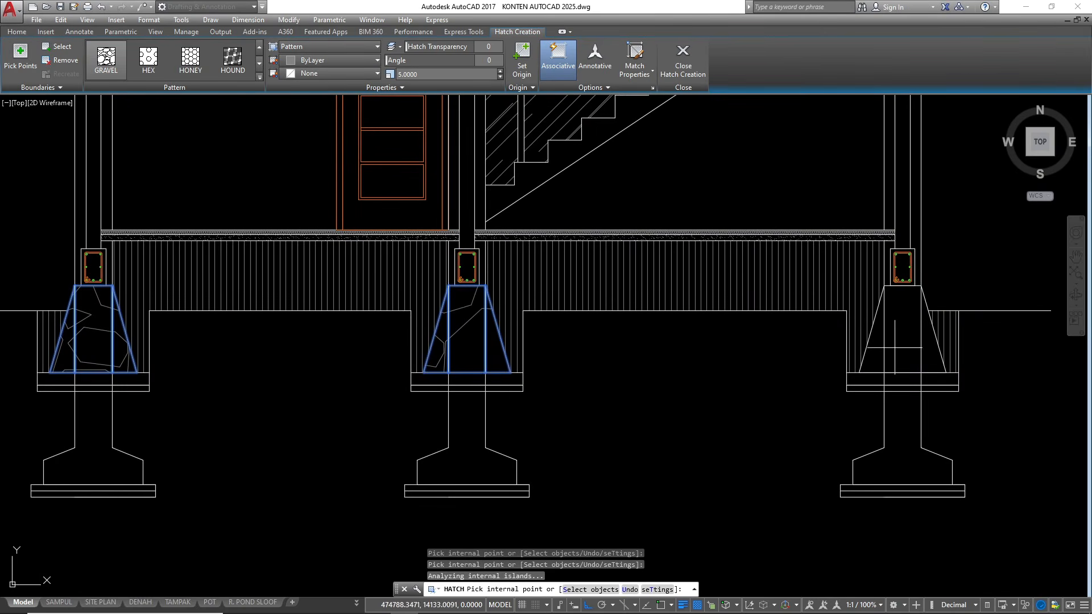
pyautogui.click(875, 353)
pyautogui.click(899, 349)
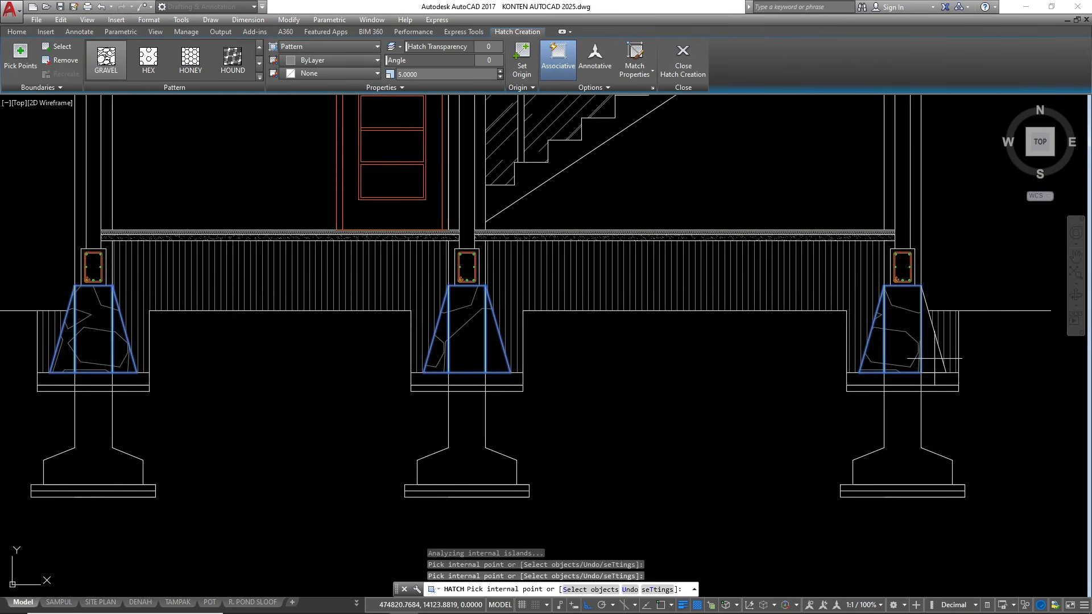
pyautogui.click(935, 357)
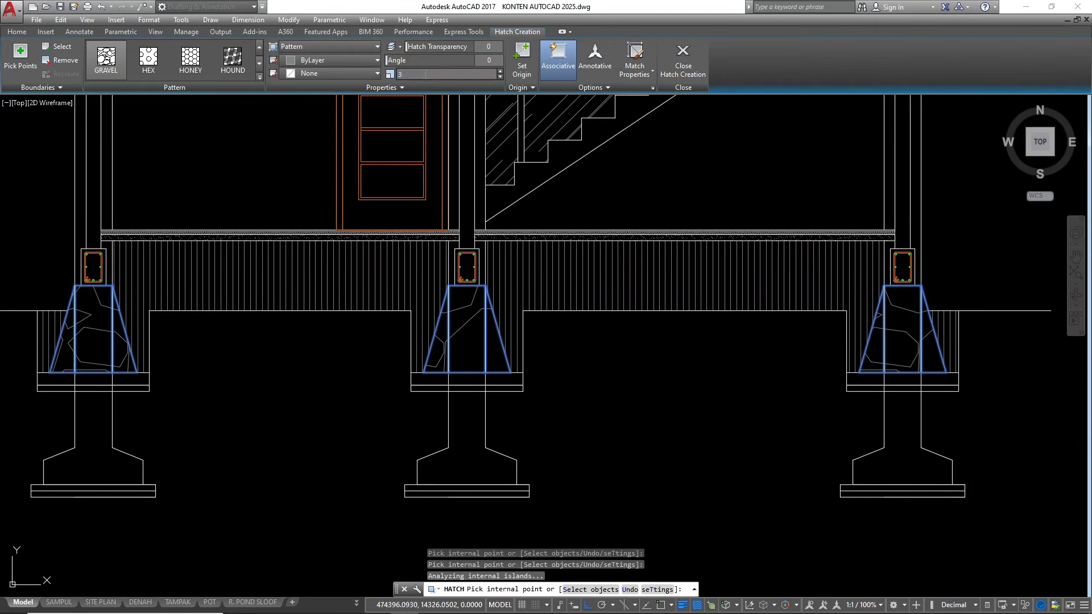
# Set the scale of the stone-foundation GRAVEL hatch to 3 and finish the hatch
pyautogui.click(425, 74)
pyautogui.write('3')
pyautogui.press('Return')
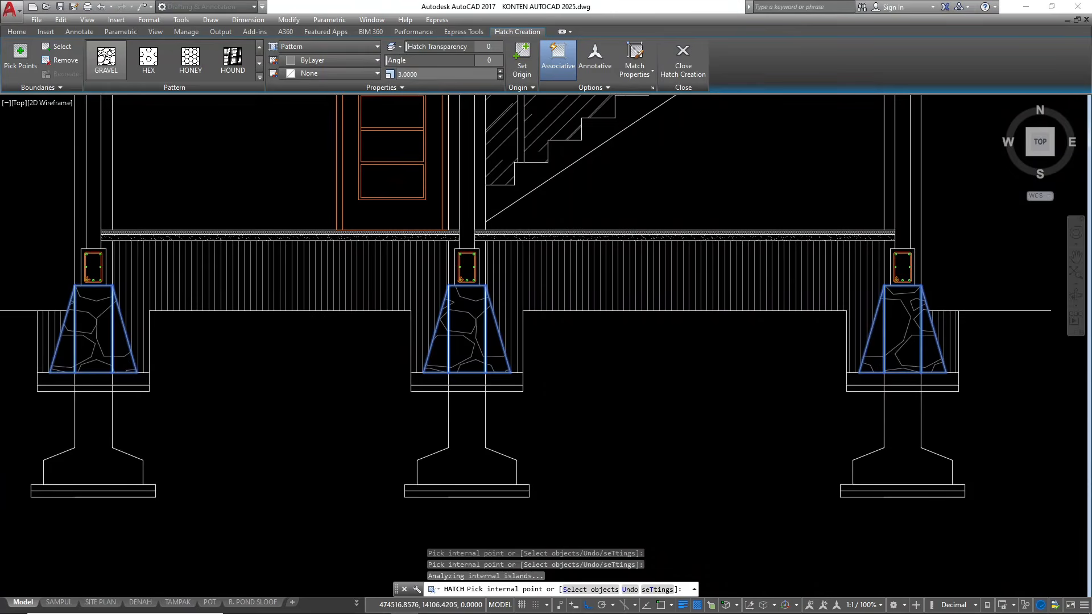
pyautogui.scroll(-3, 627, 402)
pyautogui.press('Escape')
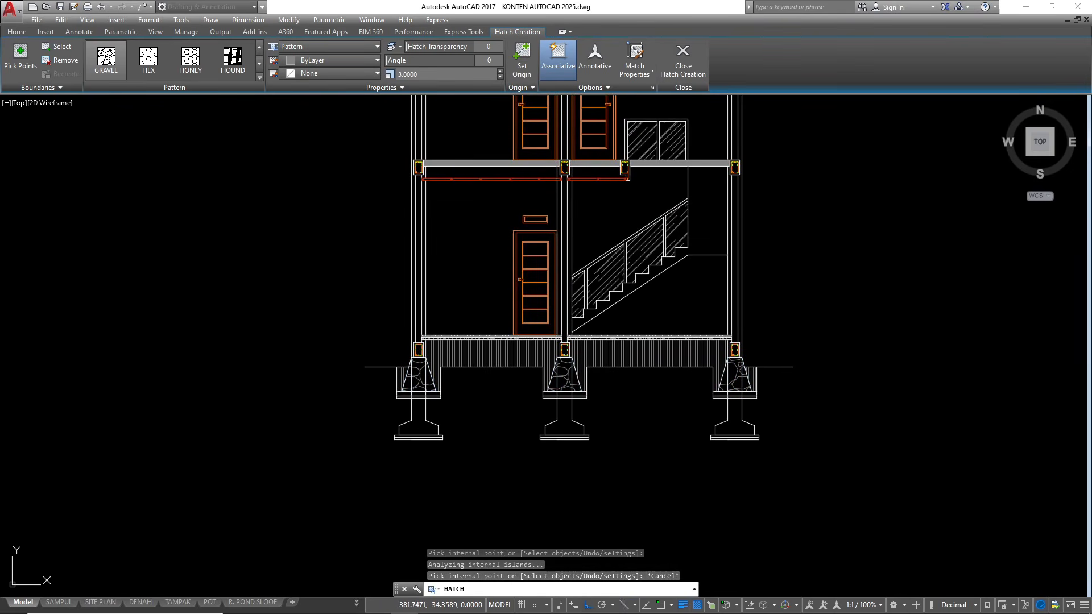
pyautogui.scroll(4, 381, 401)
pyautogui.click(586, 503)
pyautogui.click(373, 421)
pyautogui.scroll(3, 450, 278)
pyautogui.press('Escape')
pyautogui.press('Escape')
pyautogui.press('Escape')
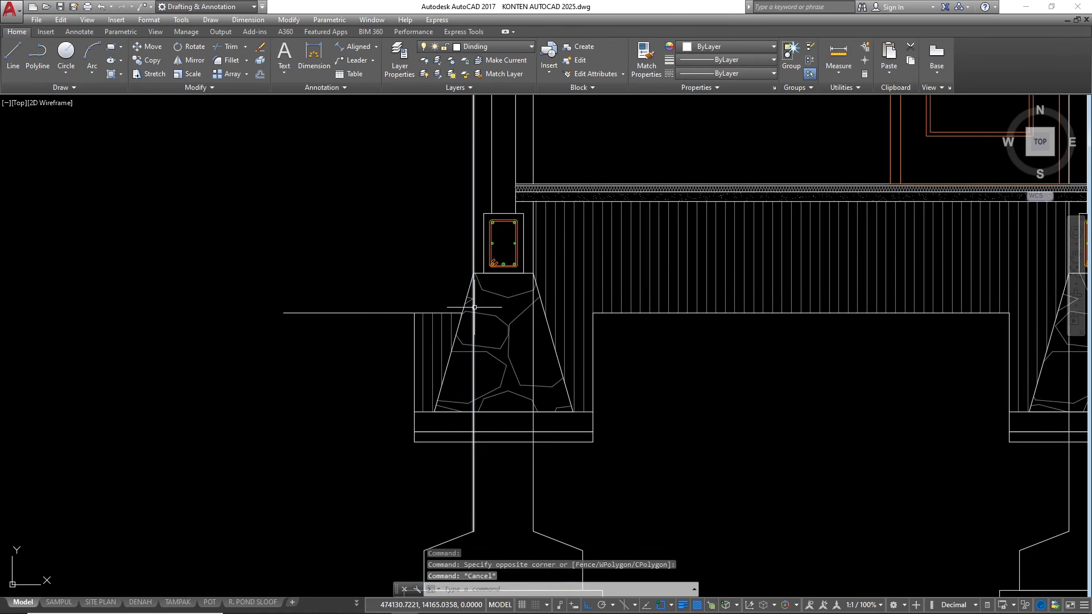
# Trim the outer vertical line of the leftmost column just below the top of its stone foundation
pyautogui.scroll(2, 474, 299)
pyautogui.write('tr')
pyautogui.press('Return')
pyautogui.click(473, 284)
pyautogui.press('Return')
pyautogui.click(473, 282)
pyautogui.click(480, 277)
pyautogui.scroll(-2, 489, 273)
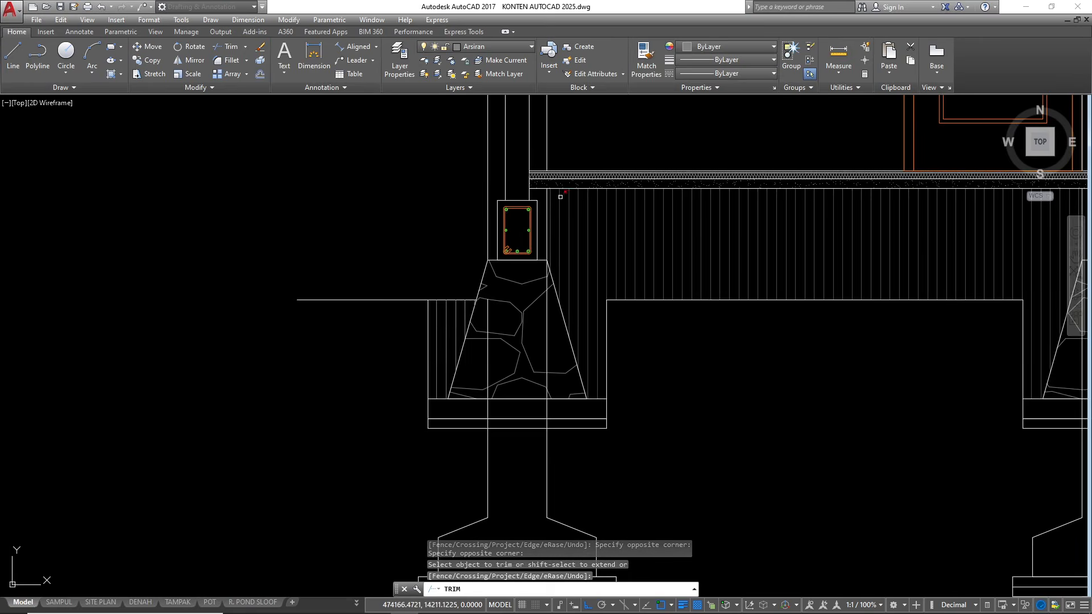
pyautogui.scroll(2, 542, 179)
pyautogui.scroll(2, 542, 179)
pyautogui.press('Escape')
pyautogui.click(539, 391)
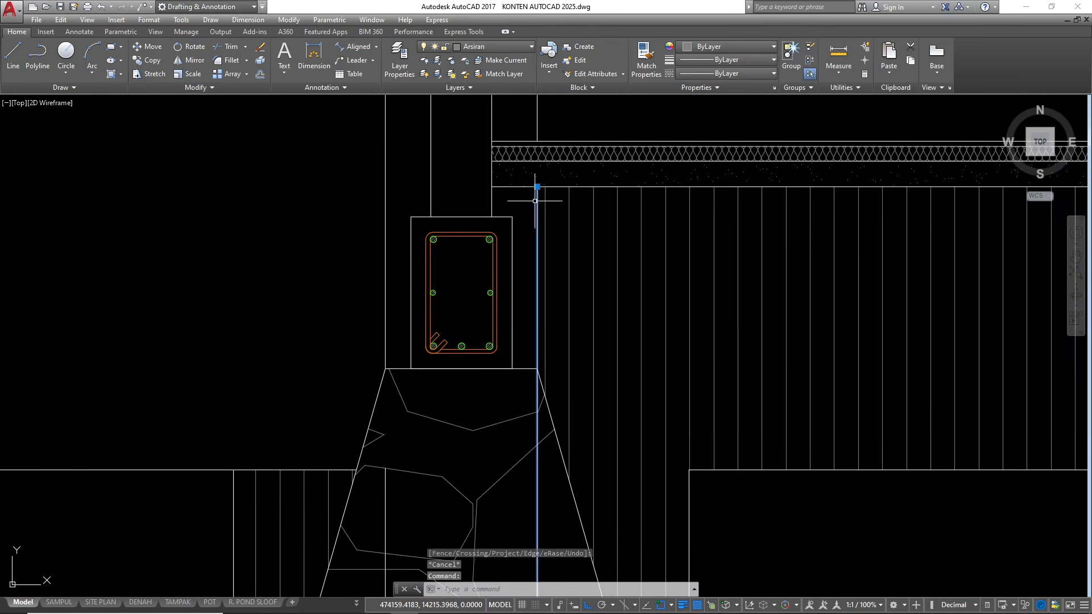
pyautogui.scroll(-4, 527, 322)
pyautogui.scroll(-4, 527, 322)
pyautogui.scroll(4, 494, 336)
pyautogui.press('Escape')
# Stretch the upper end of the leftmost footing's outer column line up to the top of the stone foundation
pyautogui.click(526, 292)
pyautogui.click(526, 279)
pyautogui.scroll(4, 533, 249)
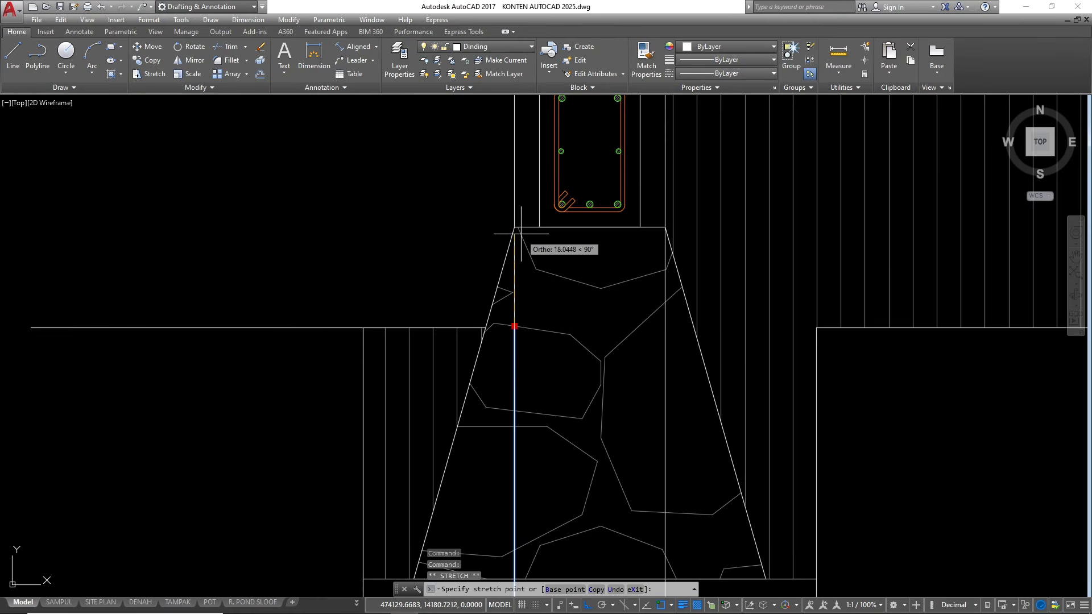
pyautogui.click(518, 223)
# Change the linetype of the leftmost column footing, including its base layers and column lines, to HIDDEN2
pyautogui.scroll(-8, 517, 224)
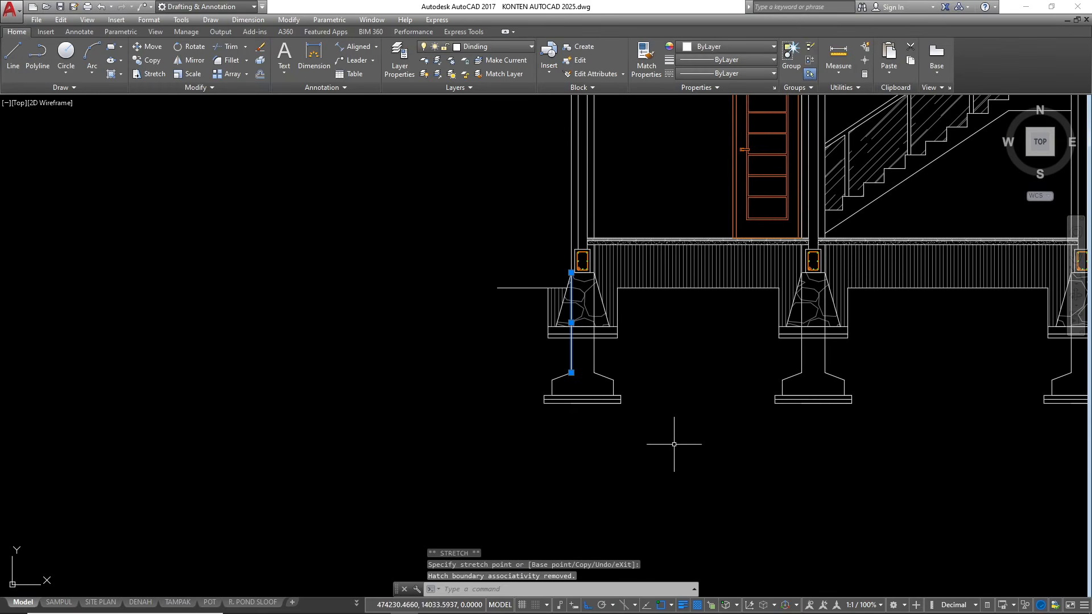
pyautogui.click(674, 445)
pyautogui.click(489, 367)
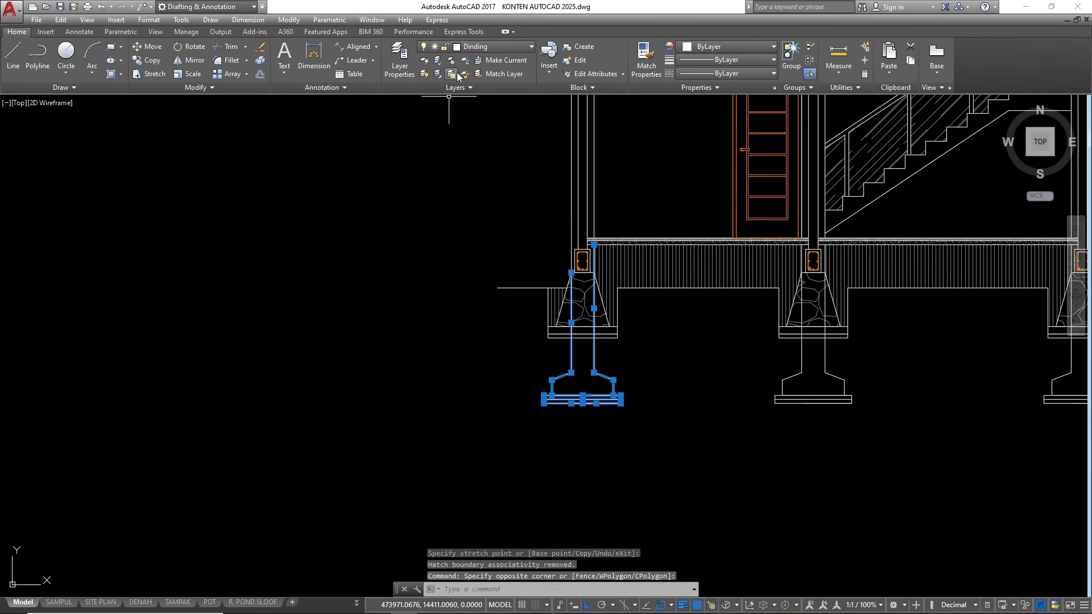
pyautogui.click(718, 74)
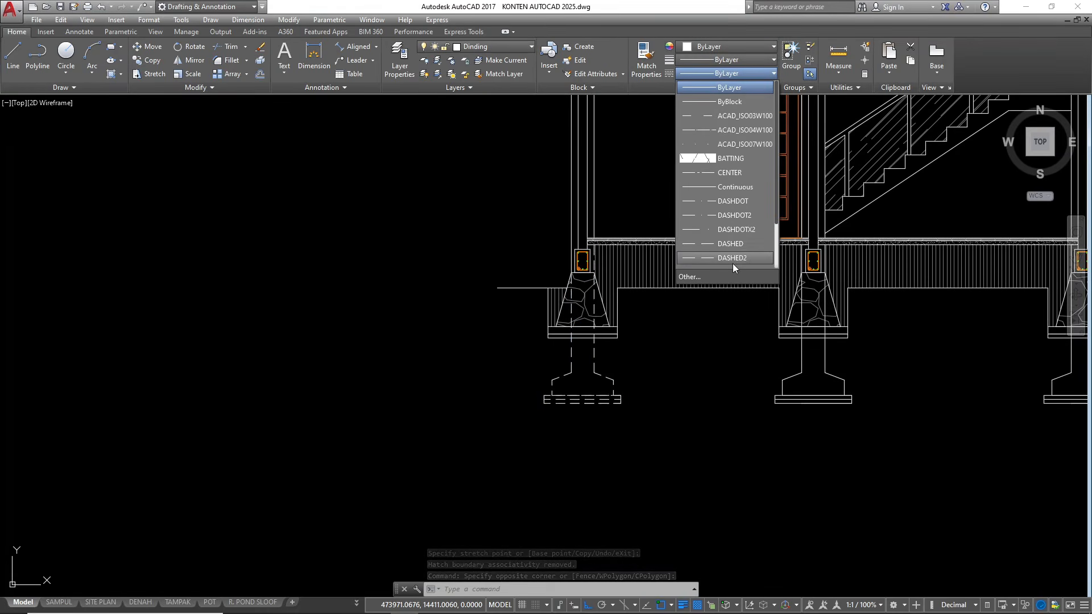
pyautogui.scroll(-2, 731, 260)
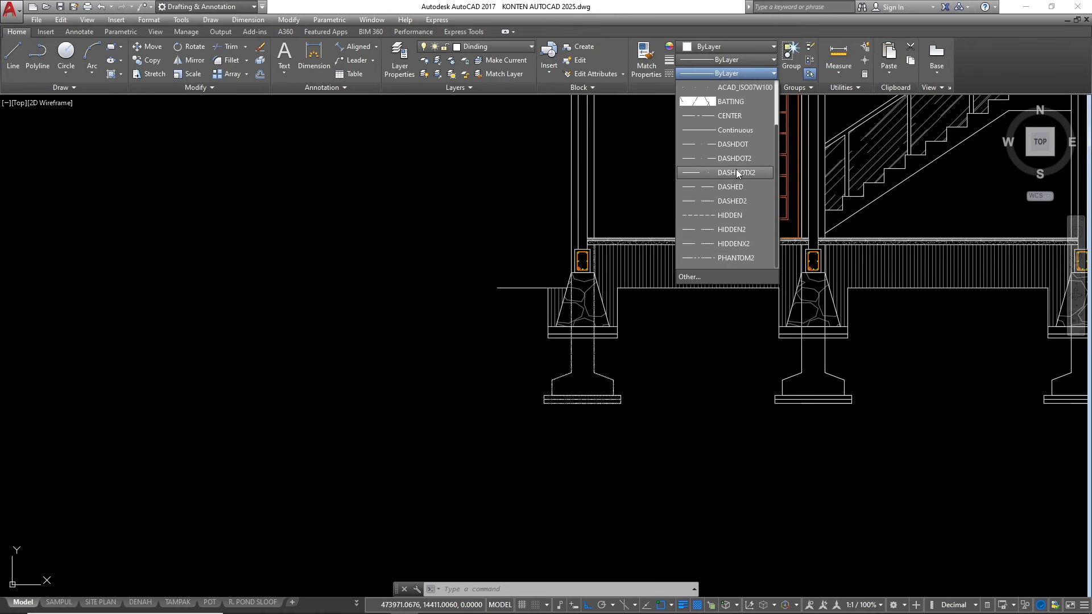
pyautogui.scroll(2, 735, 160)
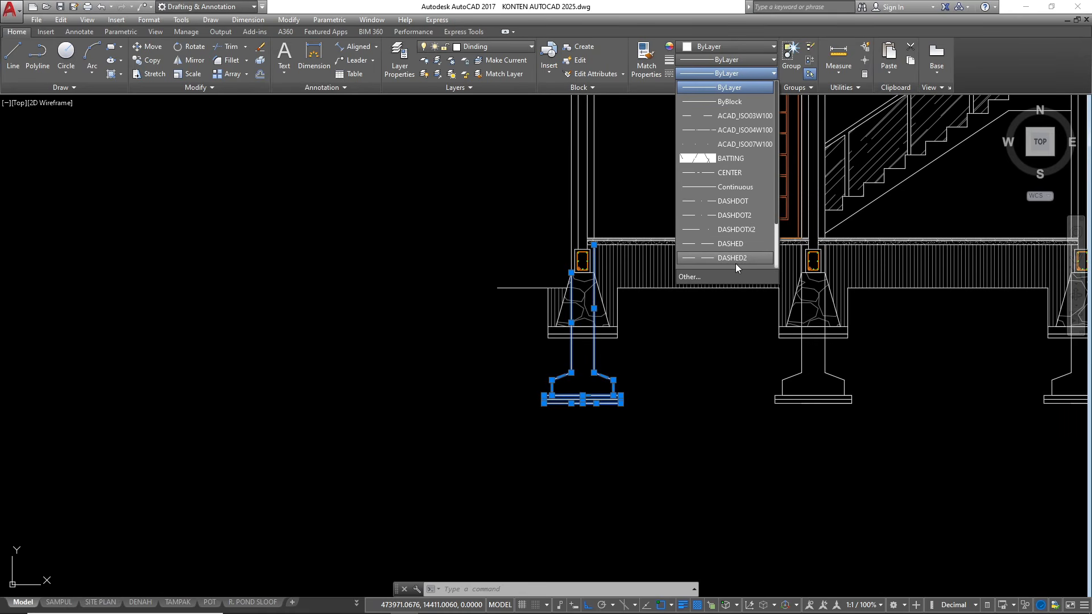
pyautogui.scroll(-2, 735, 264)
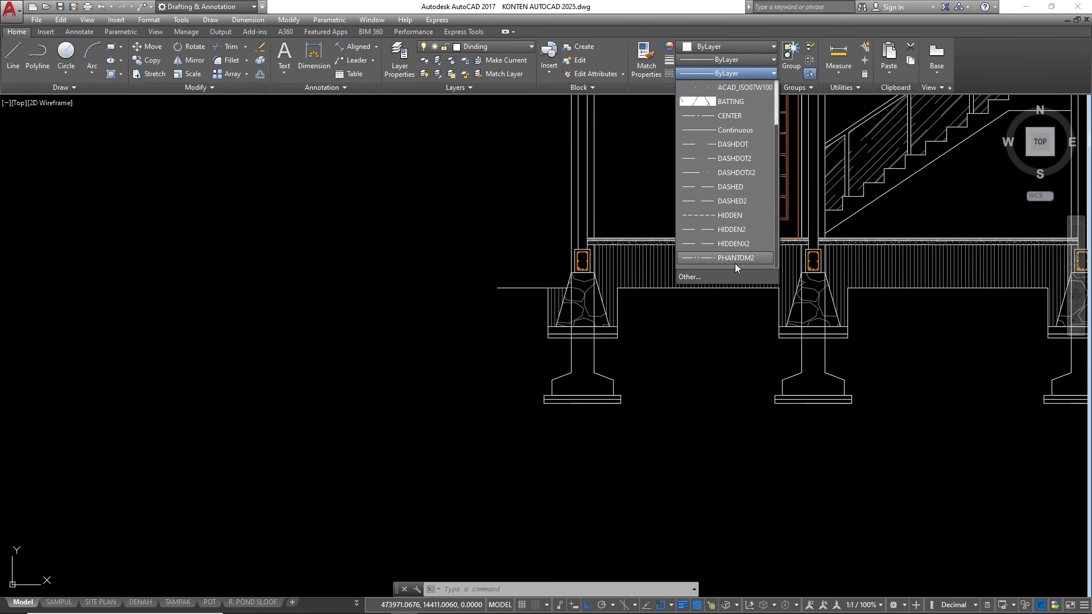
pyautogui.click(732, 232)
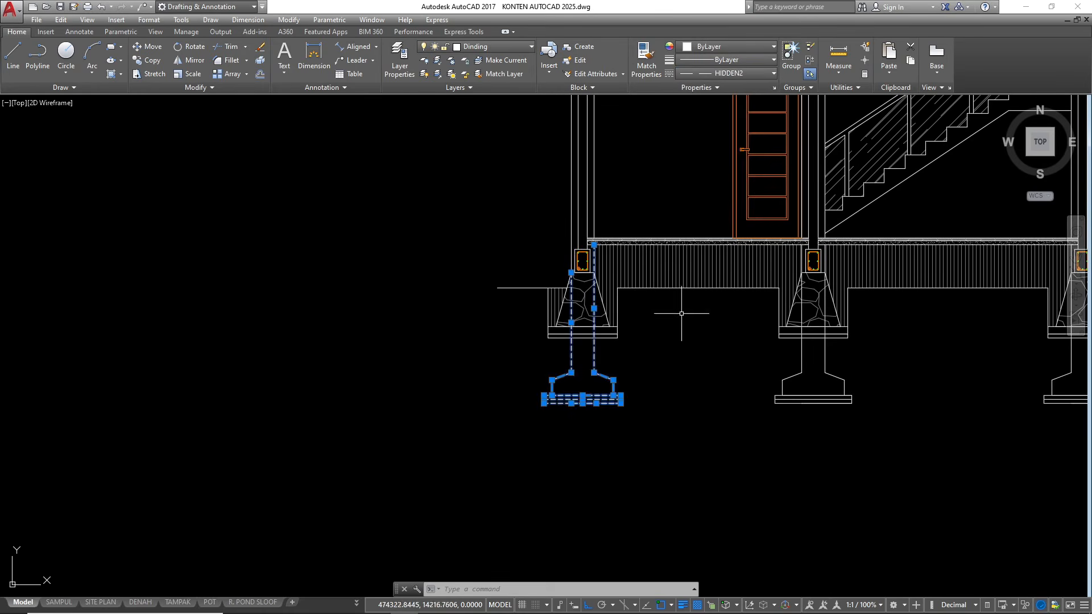
pyautogui.scroll(5, 625, 414)
pyautogui.press('Escape')
pyautogui.scroll(-6, 285, 392)
pyautogui.scroll(2, 311, 384)
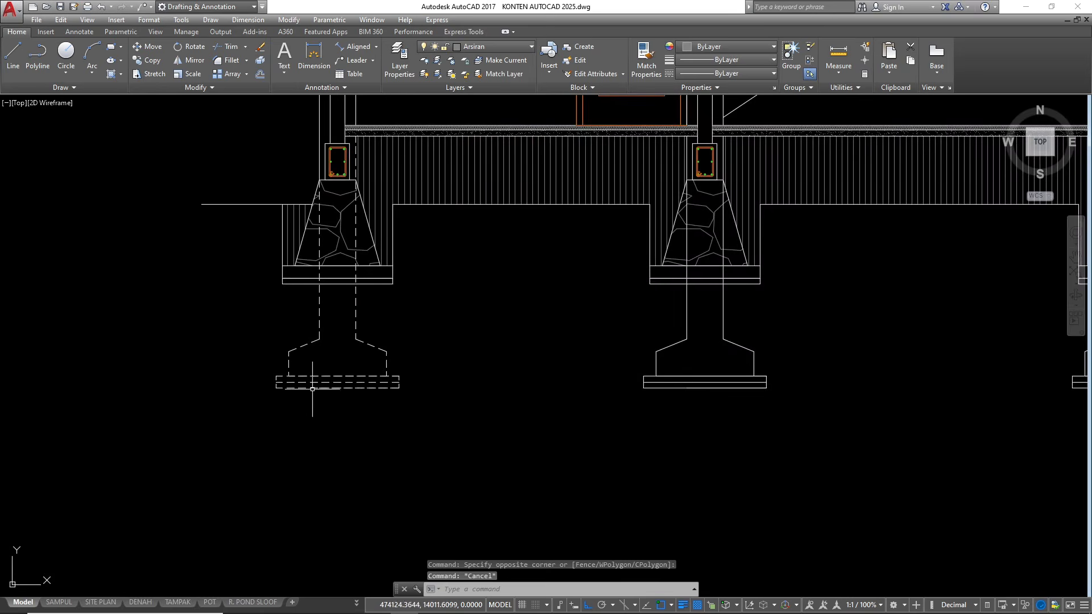
pyautogui.click(820, 428)
pyautogui.click(622, 309)
pyautogui.scroll(-3, 541, 333)
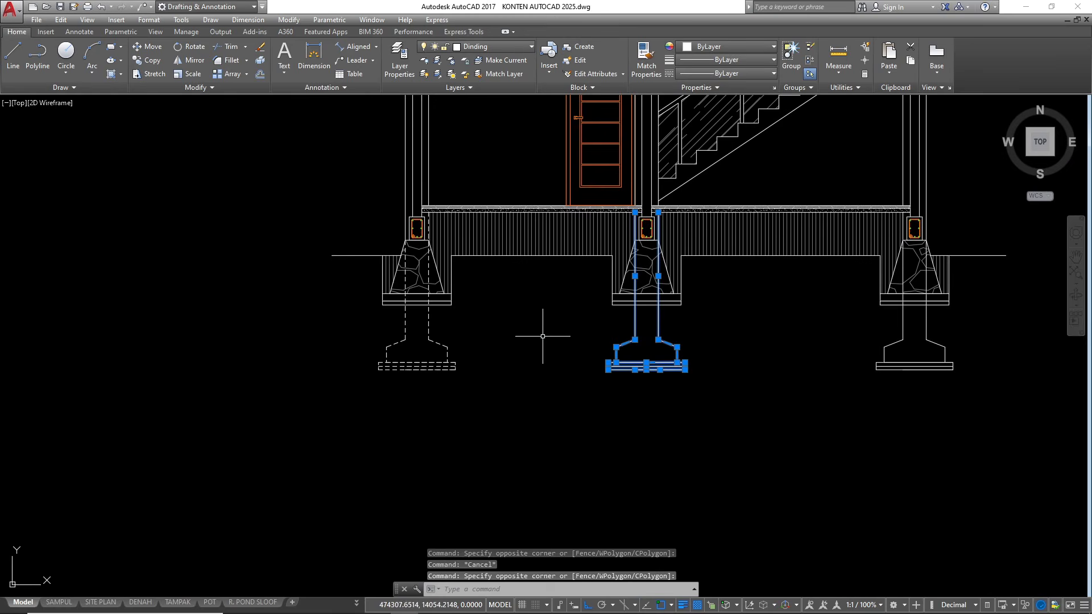
pyautogui.click(973, 393)
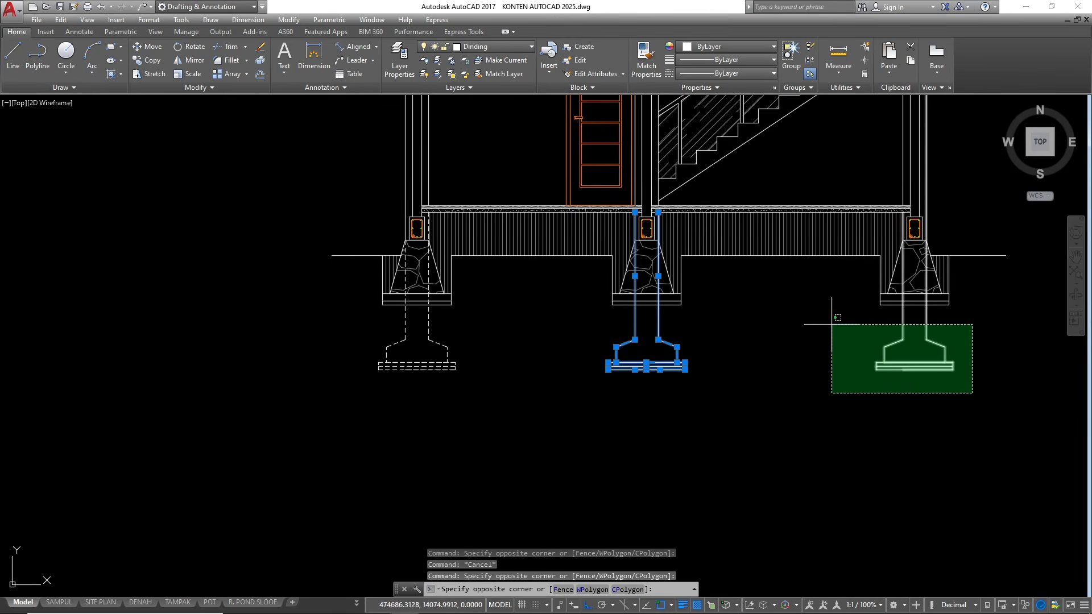
pyautogui.scroll(8, 853, 319)
pyautogui.press('Escape')
pyautogui.press('Escape')
pyautogui.press('Escape')
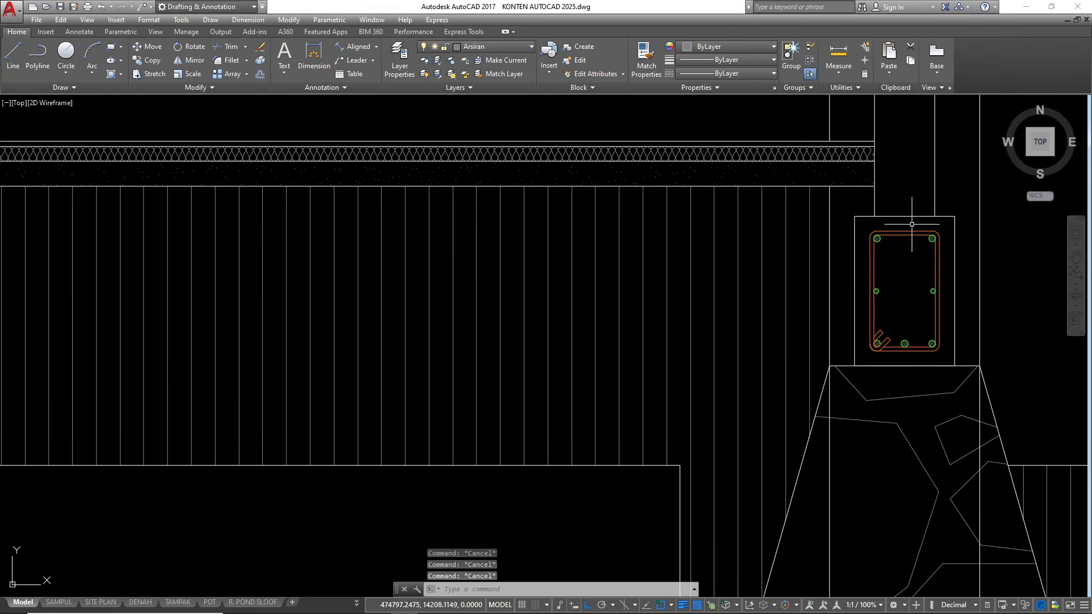
pyautogui.scroll(-4, 806, 246)
pyautogui.write('l')
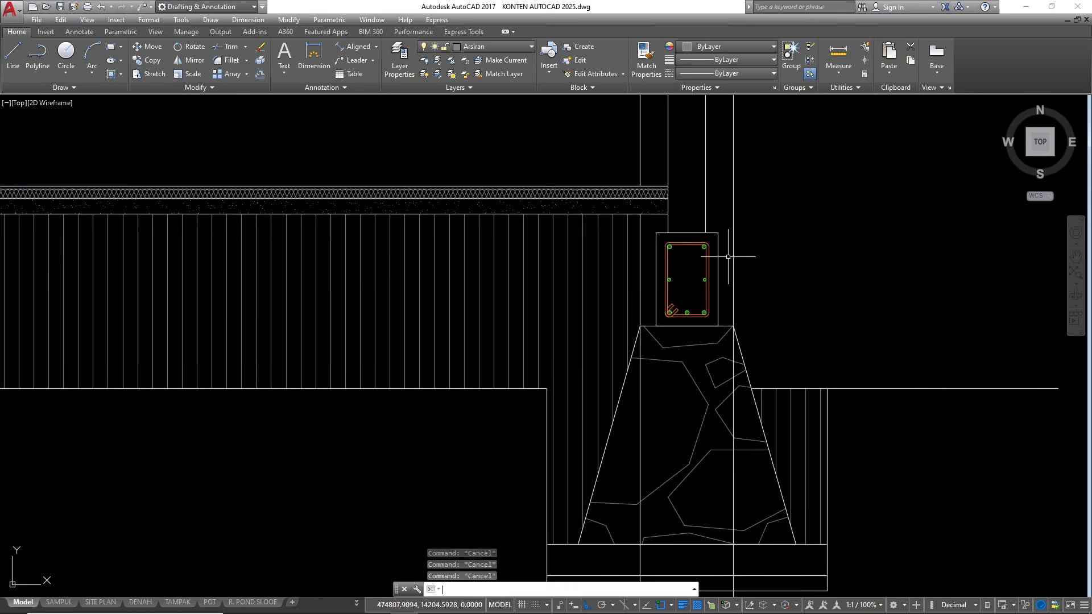
pyautogui.press('space')
pyautogui.scroll(2, 724, 236)
pyautogui.click(725, 194)
pyautogui.press('Escape')
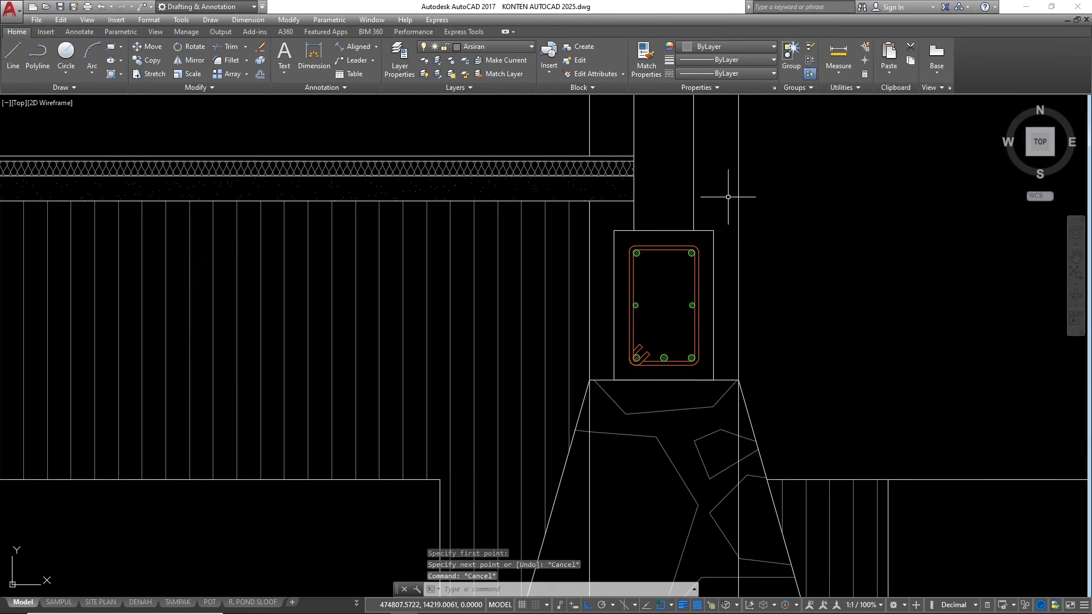
# Draw a short horizontal helper line across the rightmost column's outer vertical line, just above its foundation beam
pyautogui.press('space')
pyautogui.click(722, 191)
pyautogui.click(792, 189)
pyautogui.press('Escape')
# Trim the rightmost column's outer vertical line between the short helper line and the top of the stone foundation
pyautogui.write('tr')
pyautogui.press('space')
pyautogui.press('space')
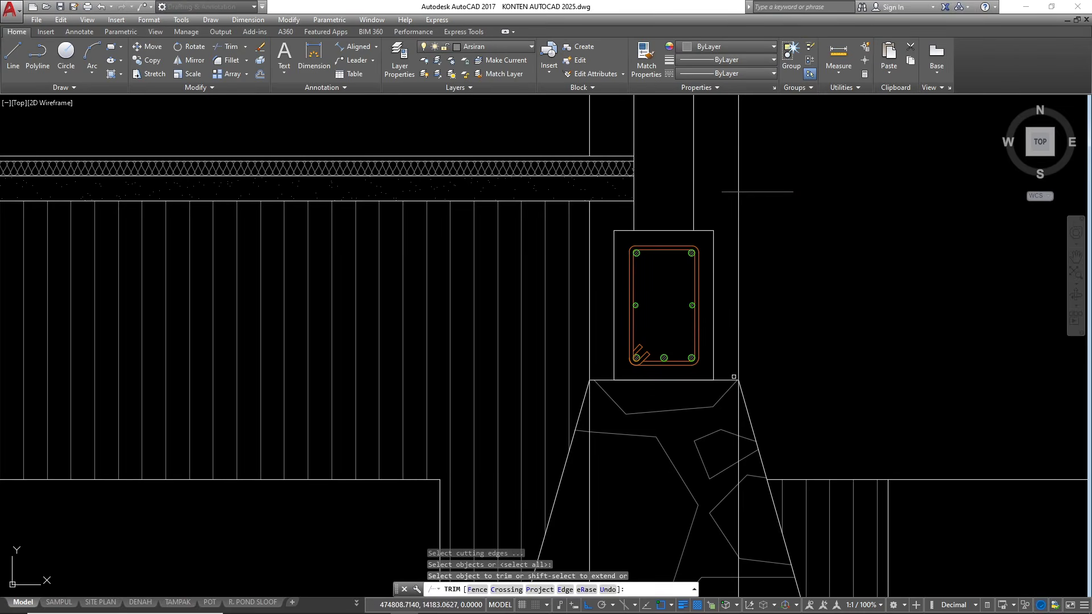
pyautogui.press('Escape')
pyautogui.press('Escape')
pyautogui.write('tr')
pyautogui.press('space')
pyautogui.press('space')
pyautogui.click(751, 252)
pyautogui.click(733, 237)
pyautogui.press('Escape')
# Erase the short horizontal helper line beside the rightmost column
pyautogui.click(786, 220)
pyautogui.click(760, 165)
pyautogui.write('e')
pyautogui.press('space')
# Stretch the lower end of the rightmost column's outer line down to the top corner of its stone foundation
pyautogui.click(760, 175)
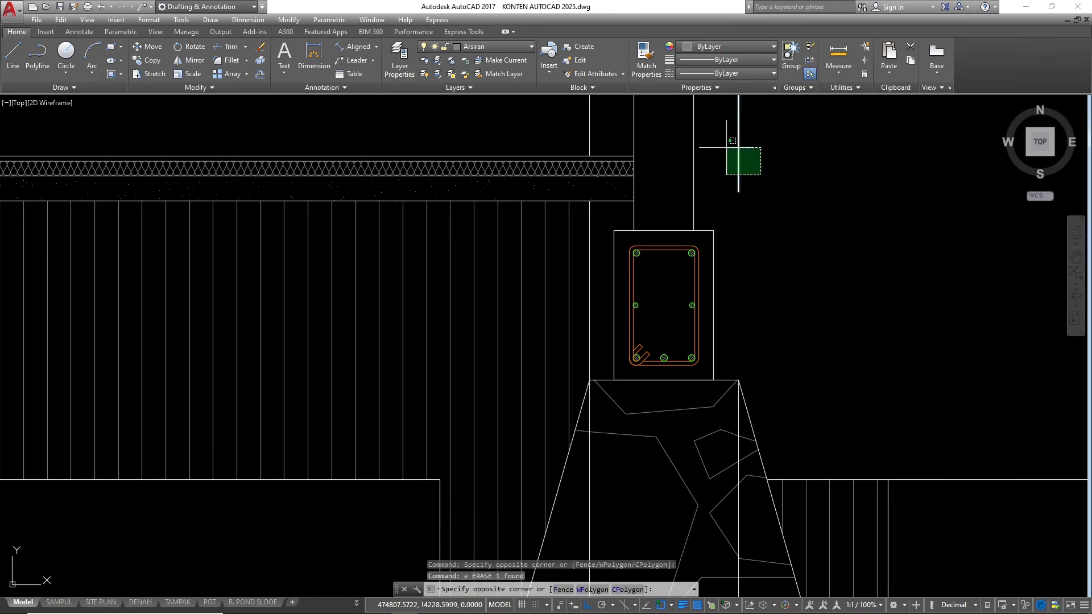
pyautogui.click(728, 149)
pyautogui.click(738, 195)
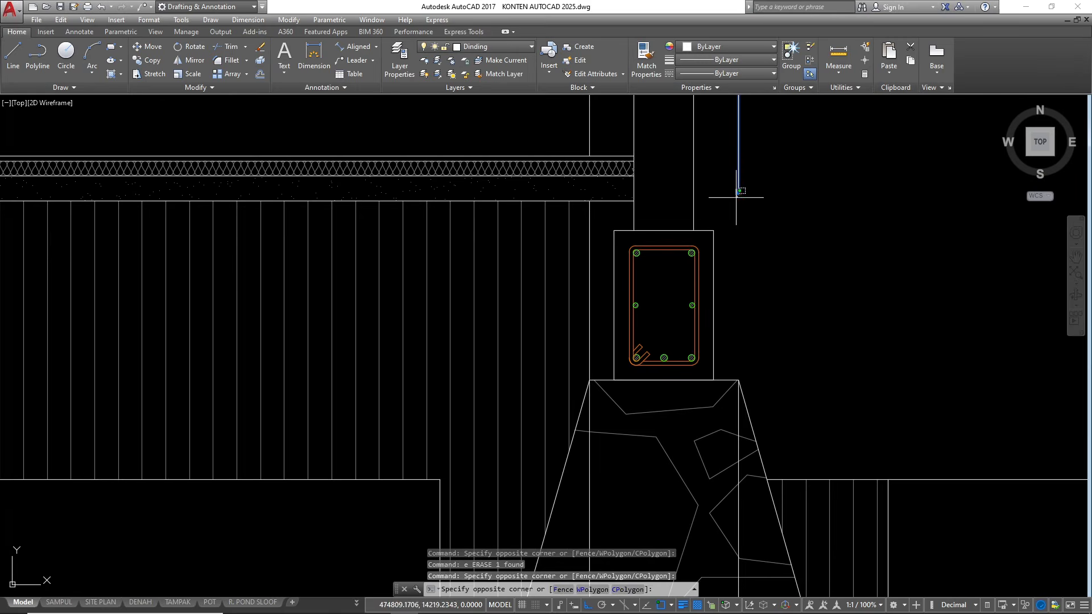
pyautogui.click(739, 359)
pyautogui.click(742, 190)
pyautogui.click(746, 204)
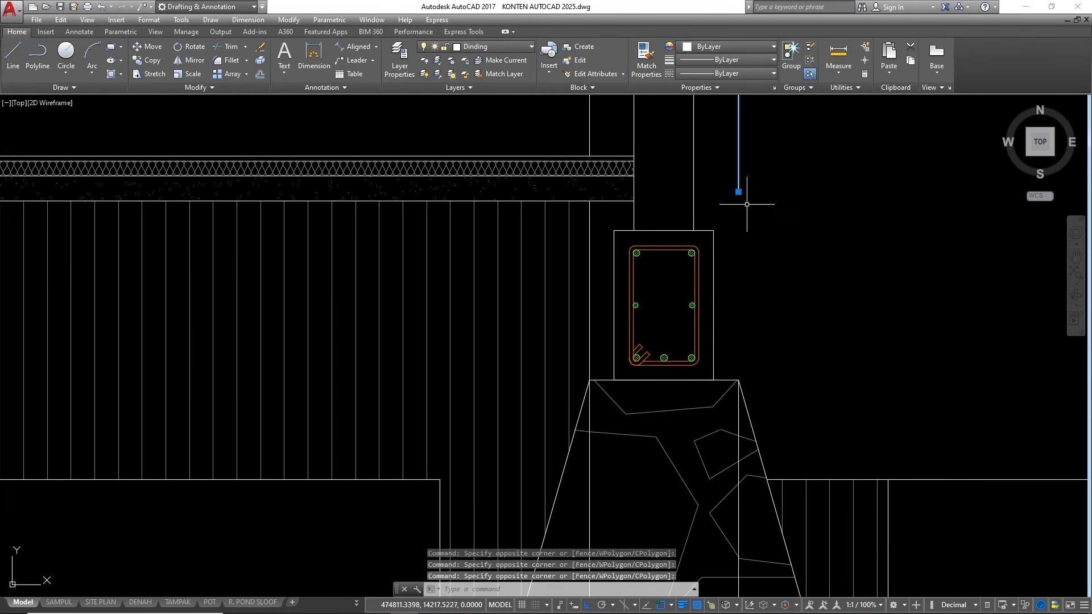
pyautogui.click(738, 191)
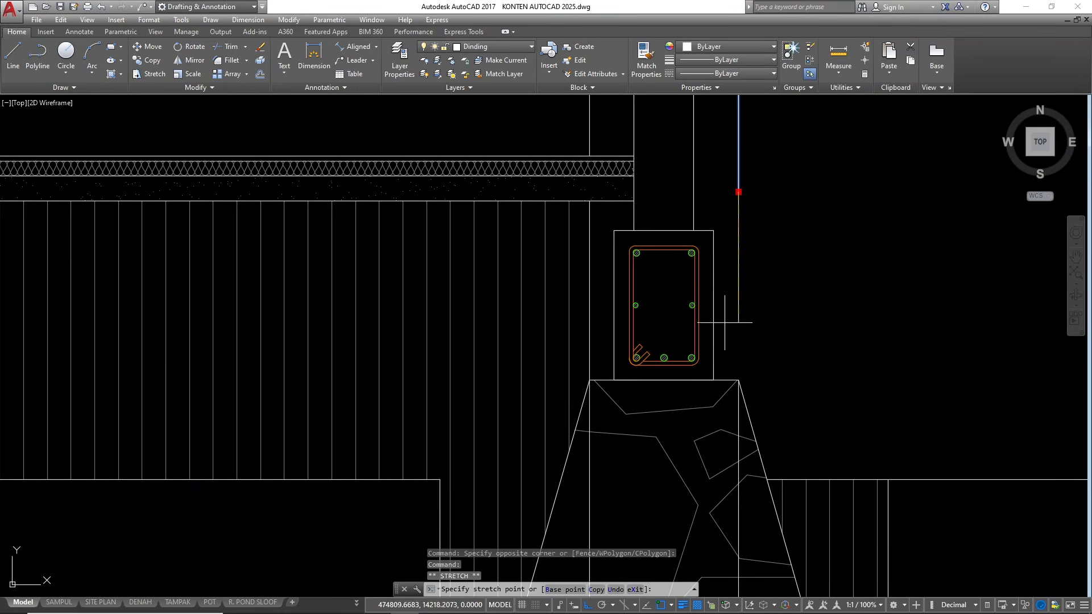
pyautogui.click(738, 379)
pyautogui.press('Escape')
pyautogui.press('Escape')
# Change the linetype of the middle and rightmost column footings, including their base layers and column lines, to DASHED2
pyautogui.scroll(-5, 738, 379)
pyautogui.click(817, 340)
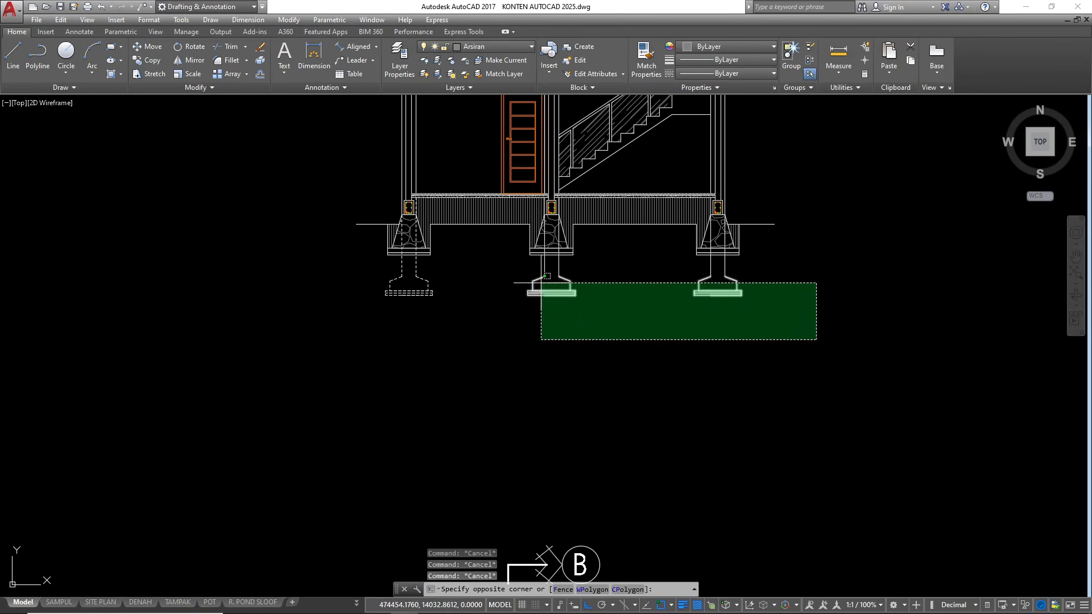
pyautogui.click(526, 259)
pyautogui.click(711, 73)
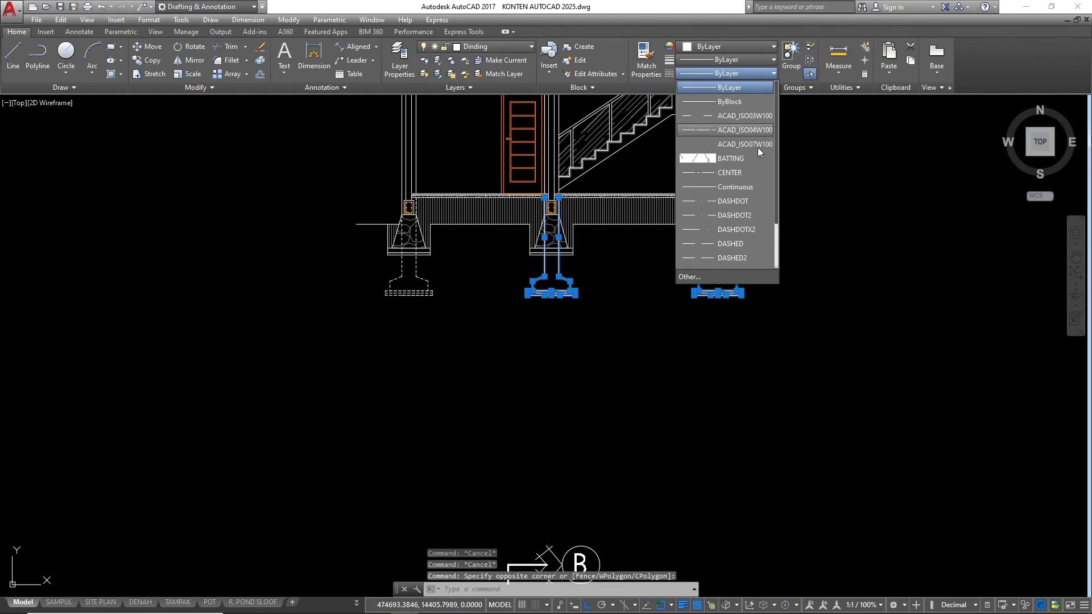
pyautogui.click(739, 257)
pyautogui.scroll(2, 697, 271)
pyautogui.press('Escape')
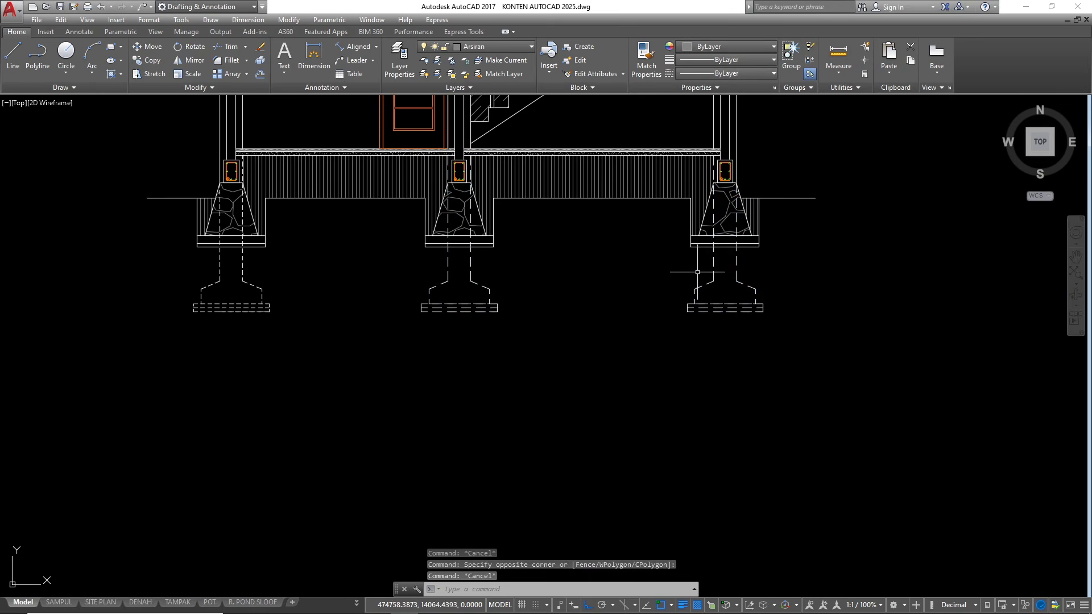
pyautogui.scroll(4, 291, 175)
pyautogui.scroll(-2, 684, 323)
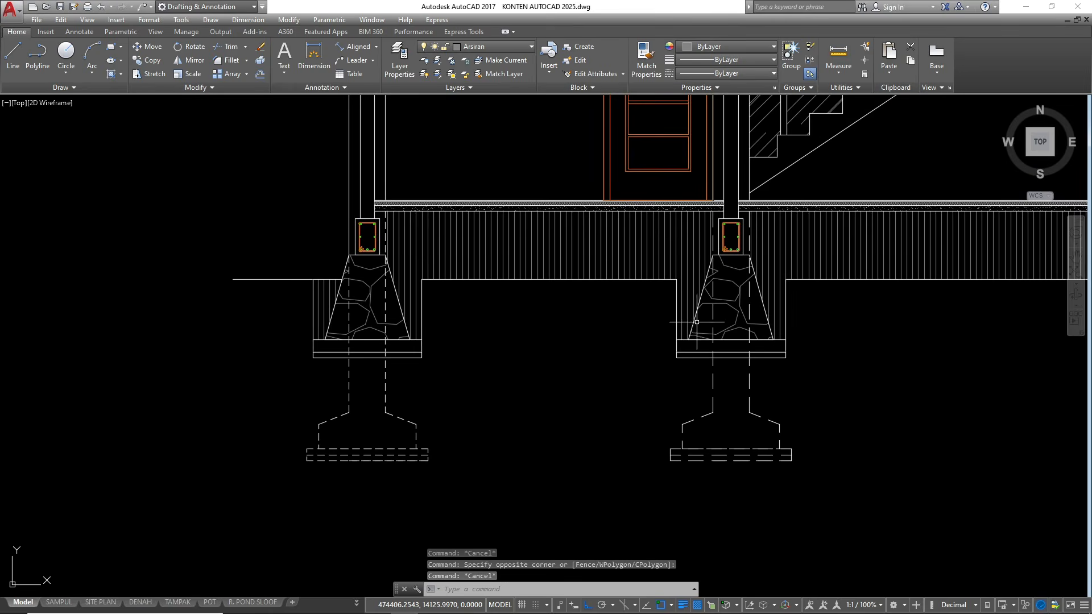
pyautogui.scroll(4, 329, 364)
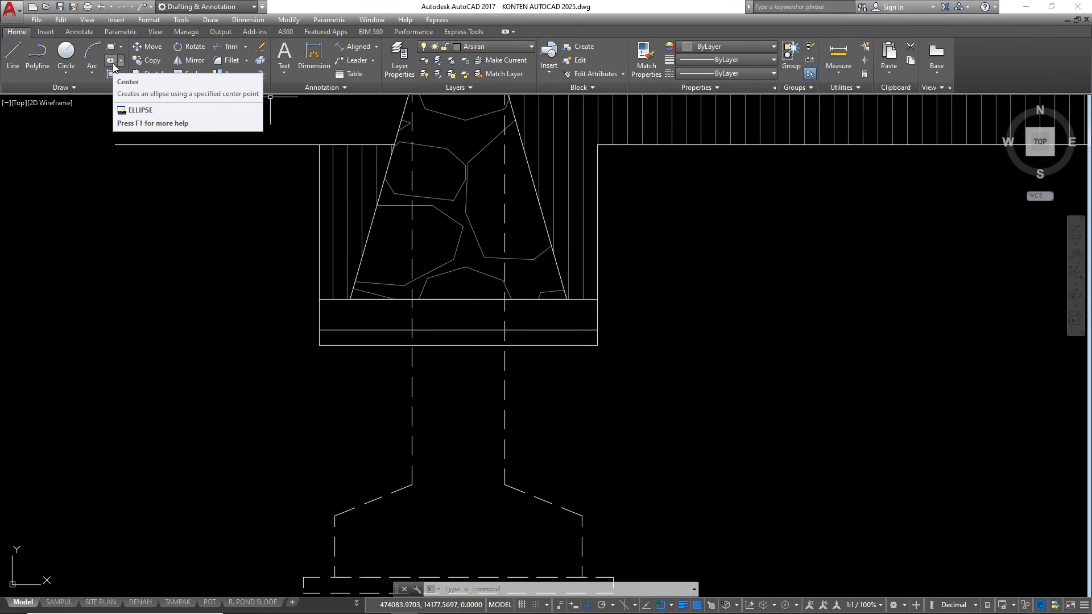
pyautogui.click(115, 63)
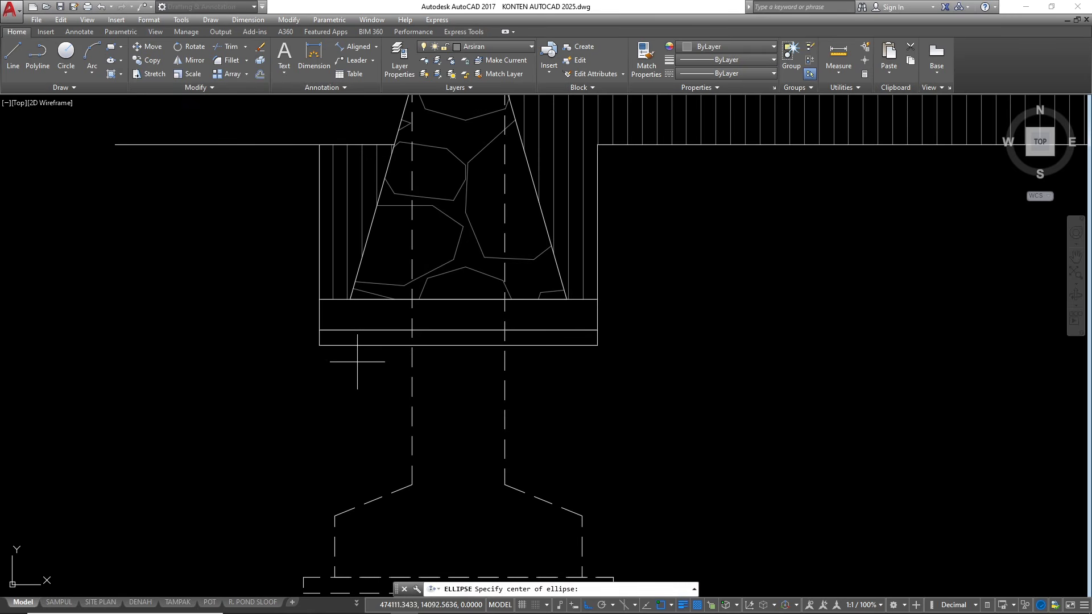
pyautogui.click(457, 300)
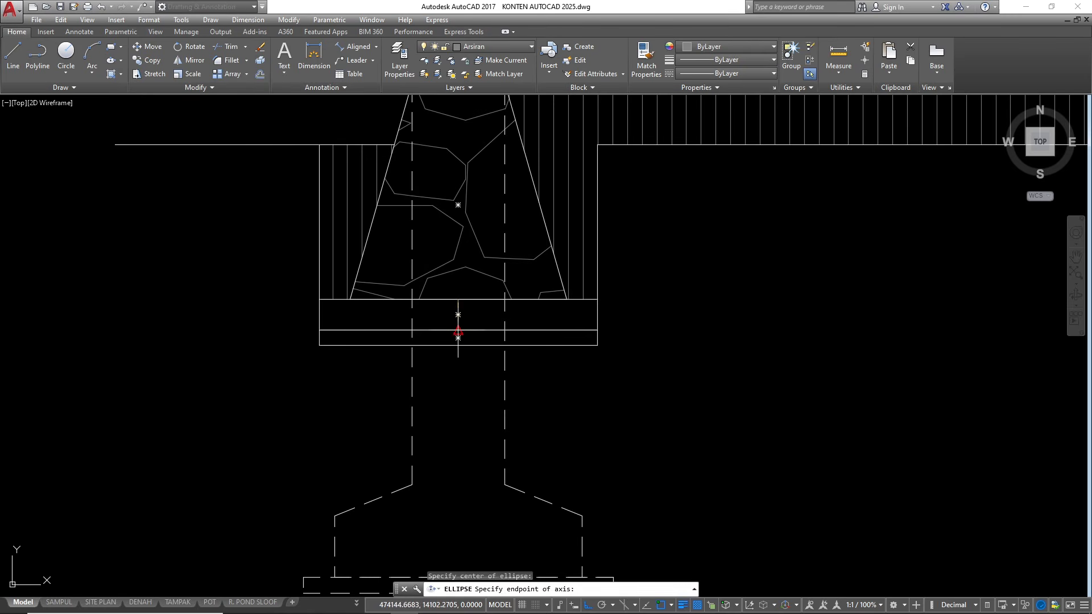
pyautogui.click(457, 330)
pyautogui.press('Escape')
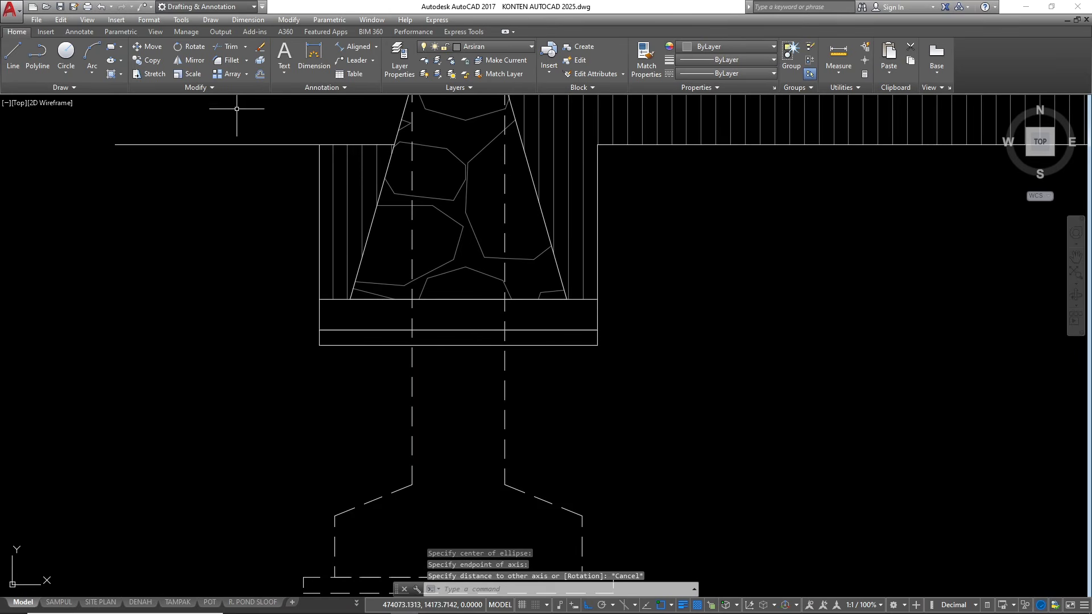
# Draw a narrow upright ellipse by its axis endpoints, centred in the upper base layer beneath the leftmost stone foundation and spanning the layer's height
pyautogui.click(121, 60)
pyautogui.click(133, 115)
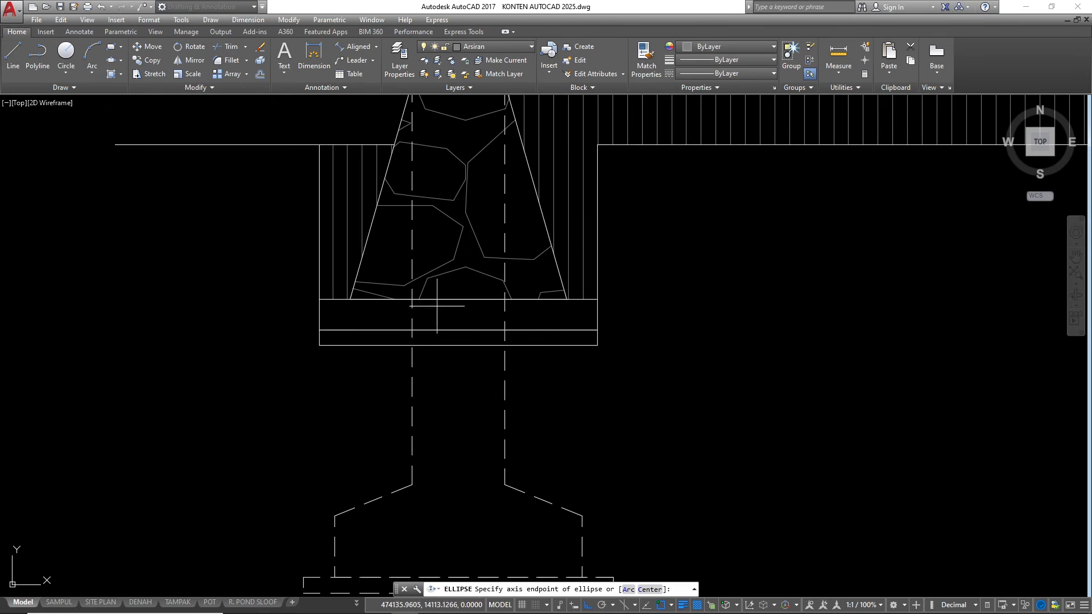
pyautogui.click(458, 299)
pyautogui.click(458, 338)
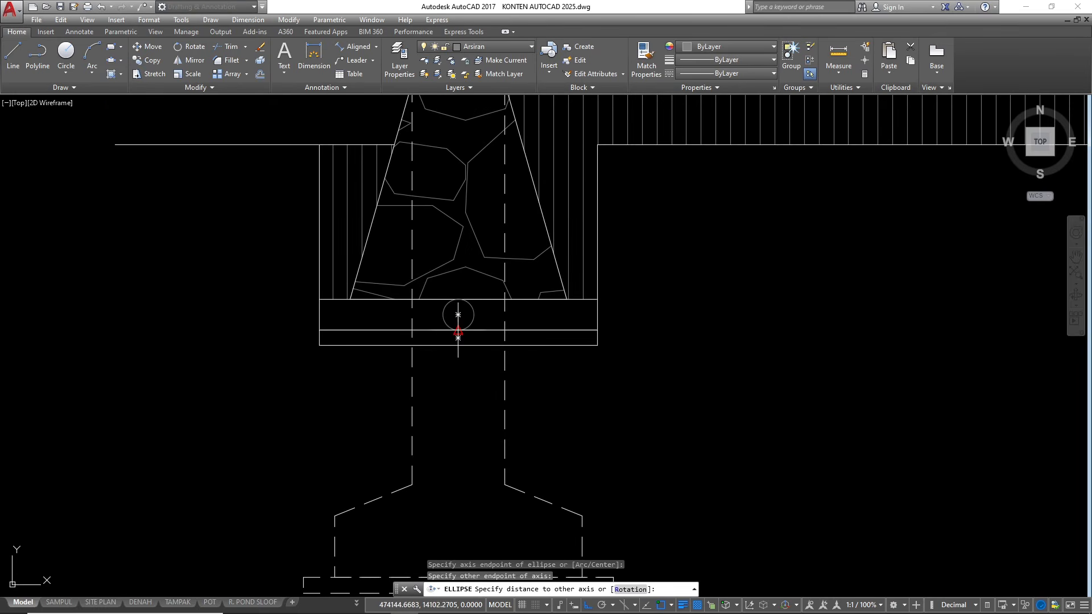
pyautogui.scroll(4, 456, 349)
pyautogui.click(456, 350)
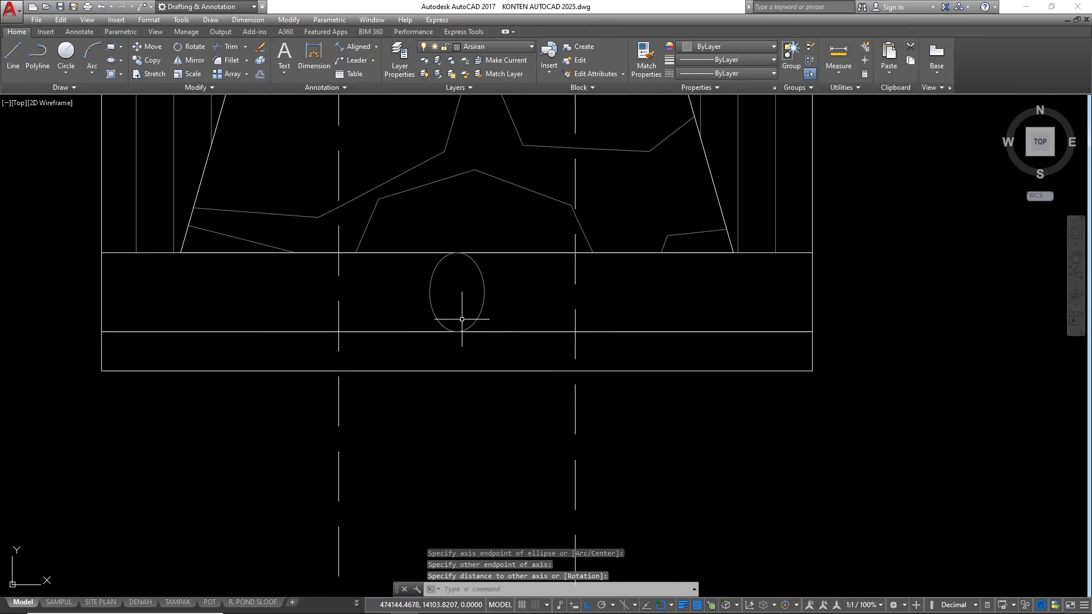
# Copy the ellipse six times side by side along the base layer until the row reaches the layer's right edge
pyautogui.scroll(-4, 611, 351)
pyautogui.scroll(3, 603, 342)
pyautogui.click(611, 311)
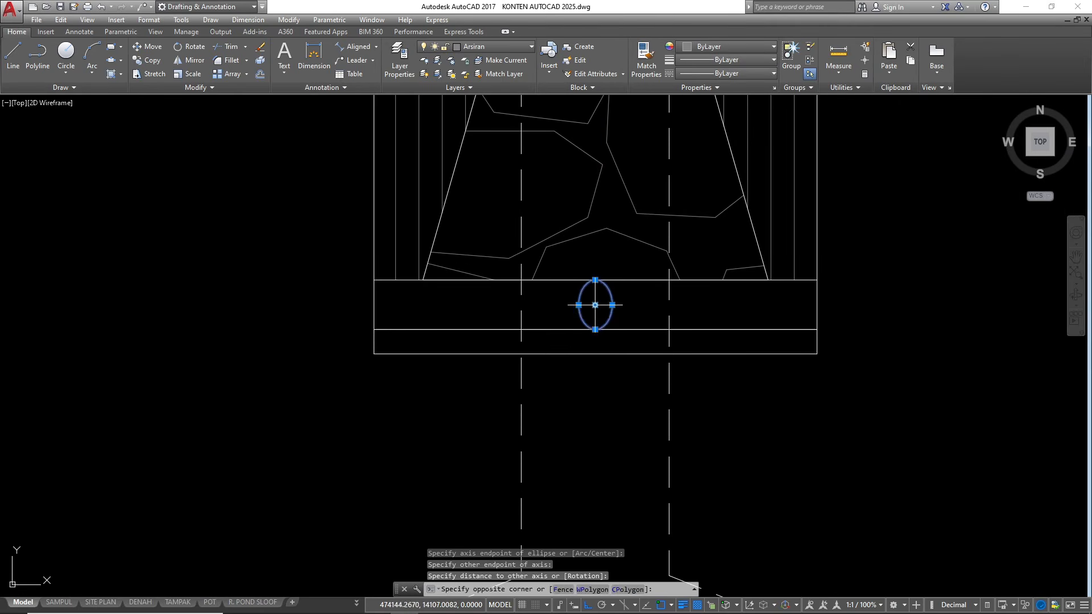
pyautogui.click(607, 313)
pyautogui.write('co')
pyautogui.press('Return')
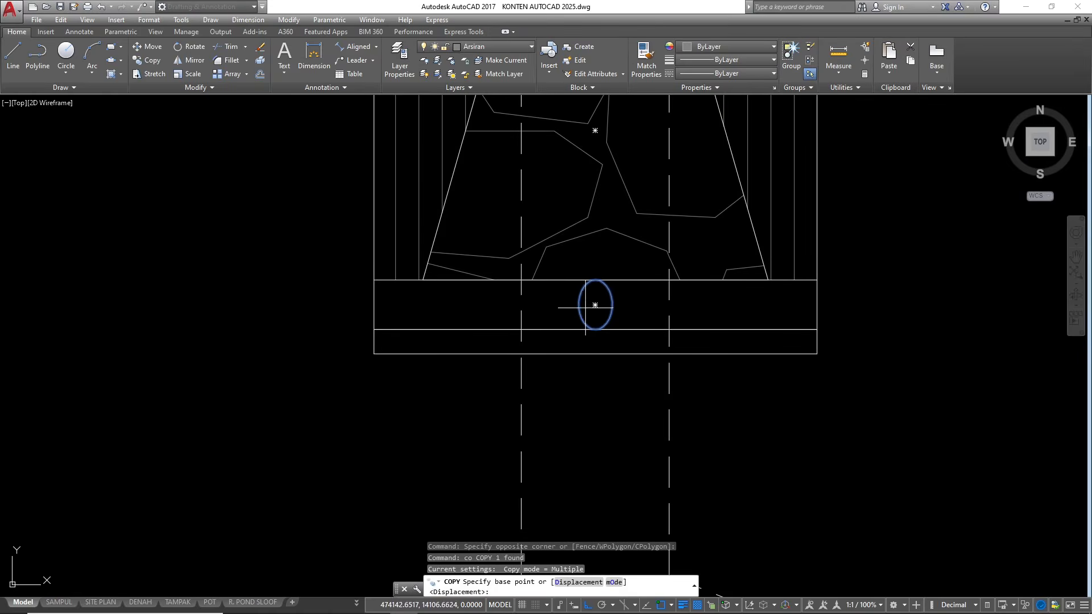
pyautogui.click(578, 305)
pyautogui.click(612, 305)
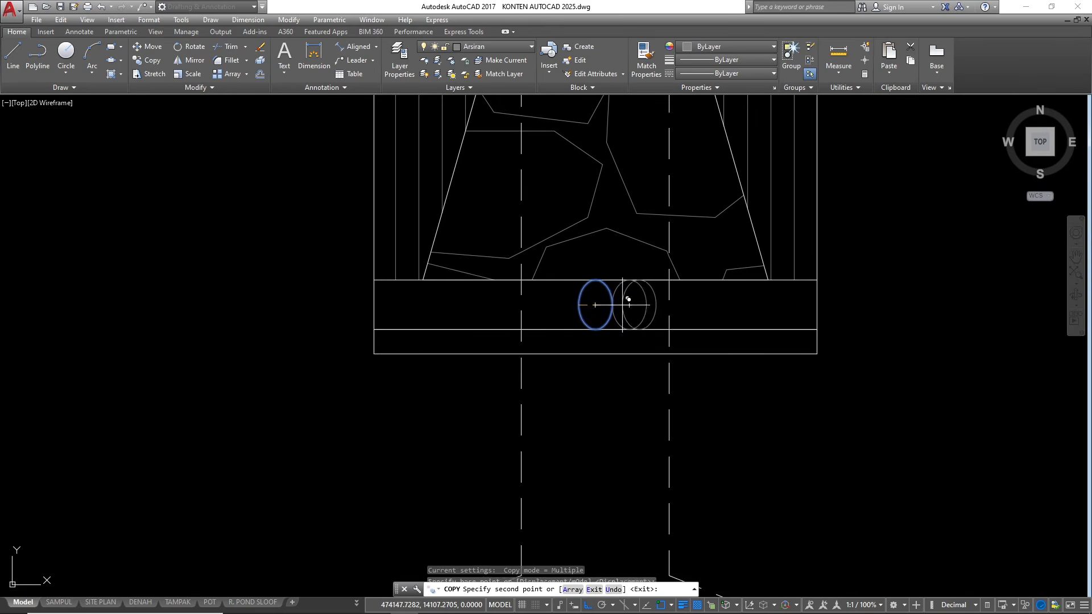
pyautogui.click(646, 304)
pyautogui.click(679, 305)
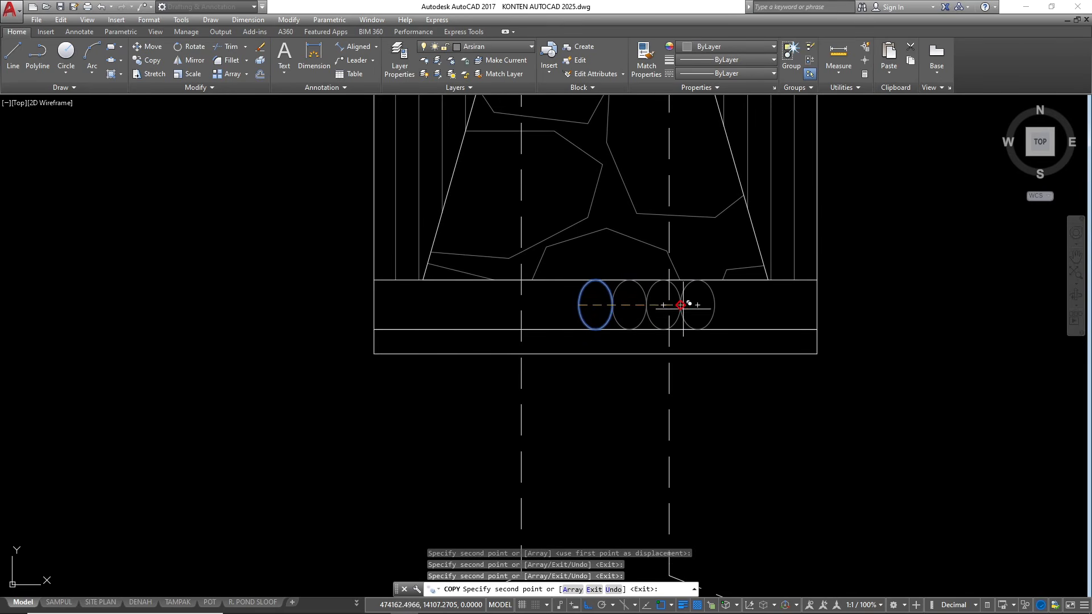
pyautogui.click(714, 305)
pyautogui.click(748, 305)
pyautogui.click(783, 305)
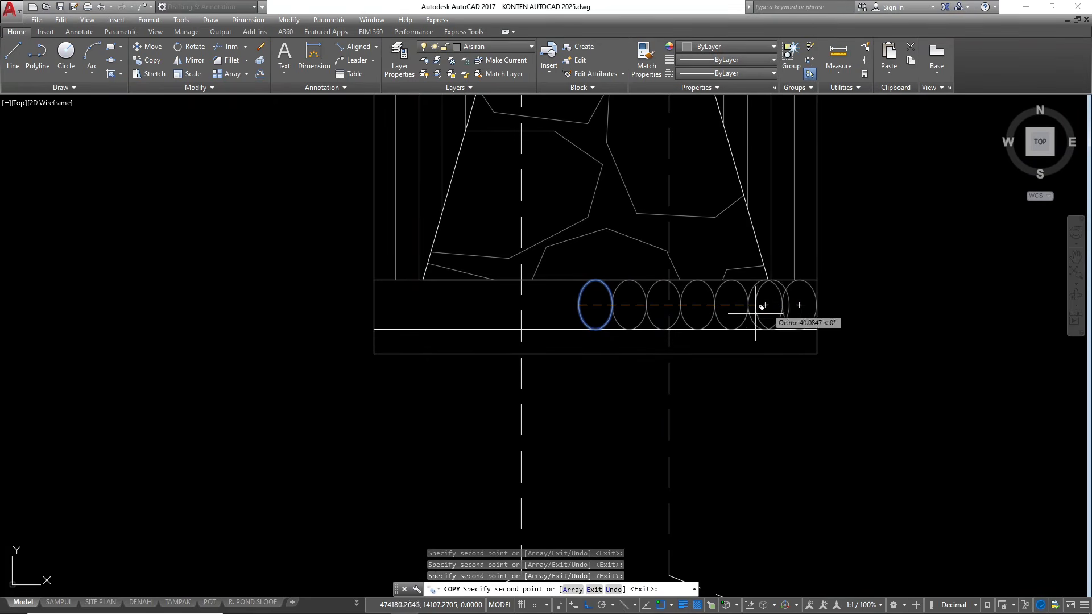
pyautogui.press('Escape')
pyautogui.press('Escape')
# Mirror the six copied ellipses about the central ellipse's vertical axis to fill the layer's left half, keeping the source objects
pyautogui.scroll(4, 813, 328)
pyautogui.click(794, 306)
pyautogui.scroll(-2, 698, 277)
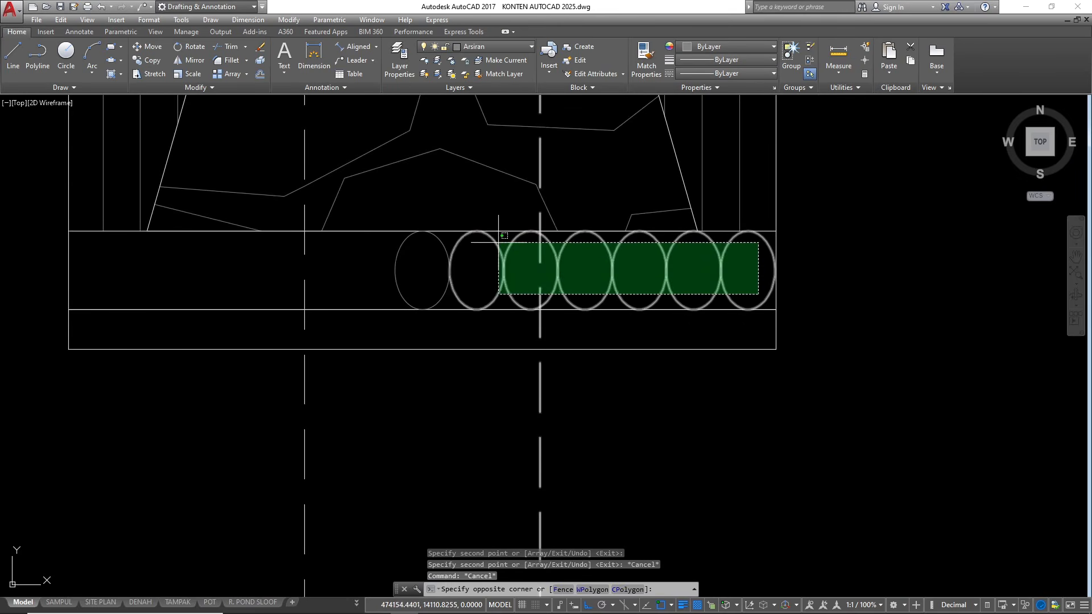
pyautogui.click(514, 264)
pyautogui.click(514, 264)
pyautogui.click(480, 253)
pyautogui.scroll(-2, 670, 297)
pyautogui.write('mi')
pyautogui.press('Return')
pyautogui.scroll(2, 575, 275)
pyautogui.click(571, 290)
pyautogui.click(575, 246)
pyautogui.press('Return')
pyautogui.scroll(-5, 587, 253)
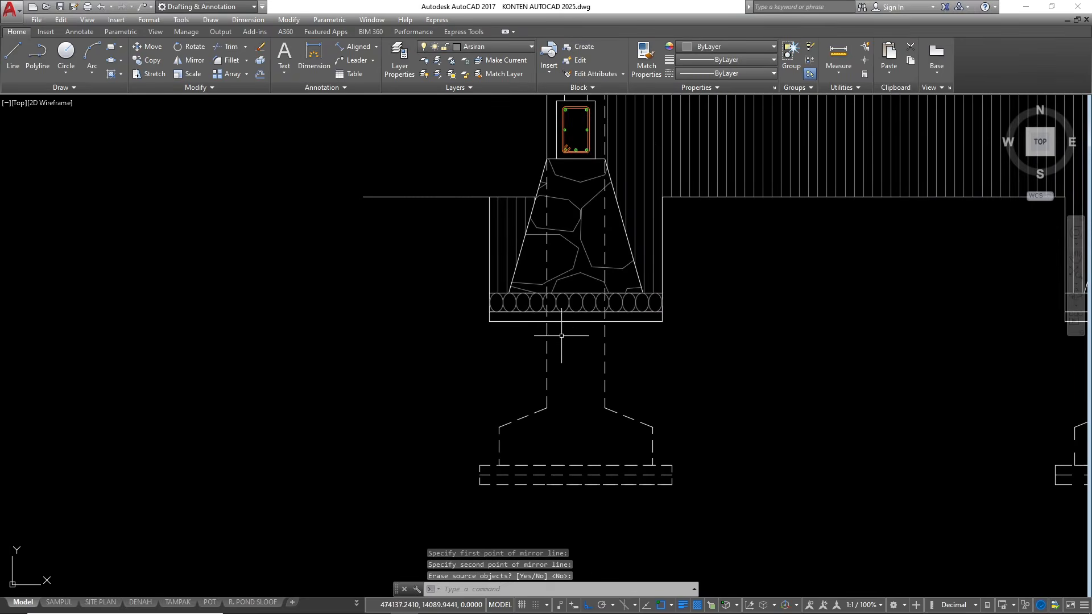
# Extend the floor's AR-SAND hatch into the thin bottom layer beneath the leftmost stone foundation by picking internal points
pyautogui.scroll(2, 609, 152)
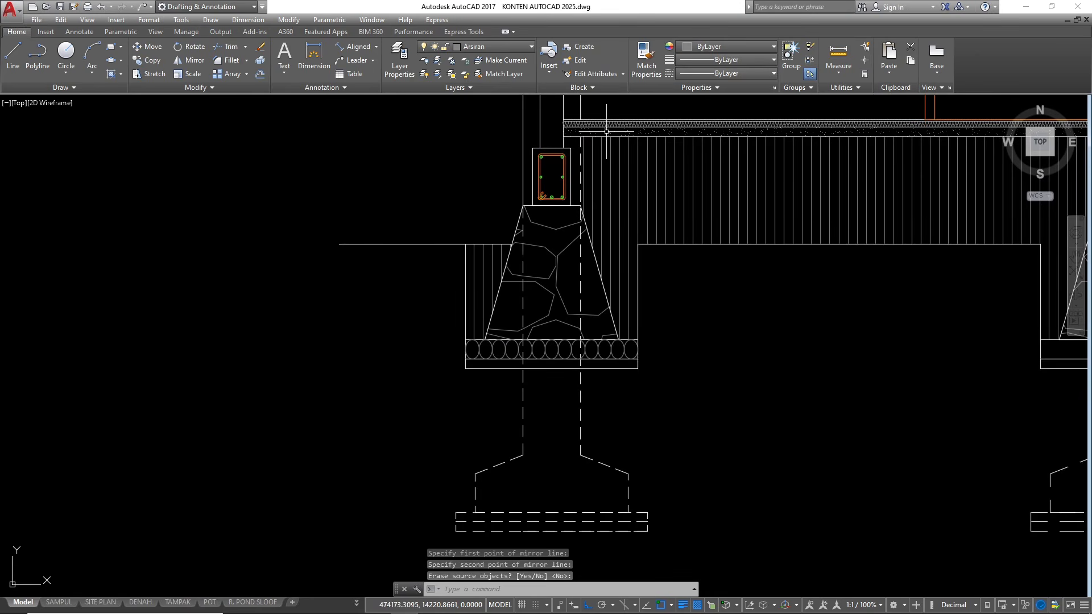
pyautogui.click(607, 131)
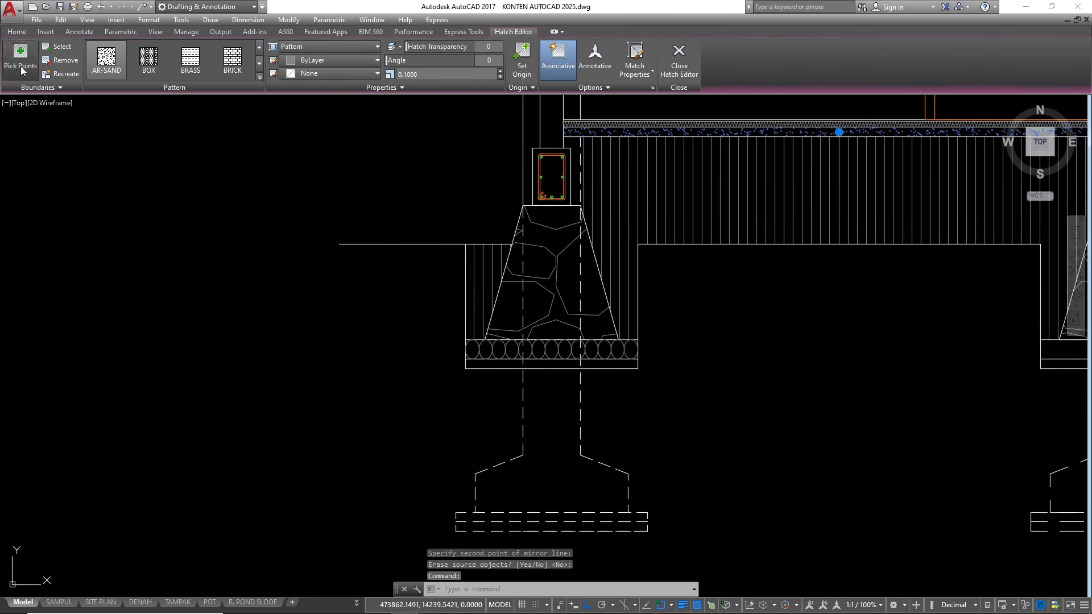
pyautogui.scroll(2, 502, 373)
pyautogui.click(516, 365)
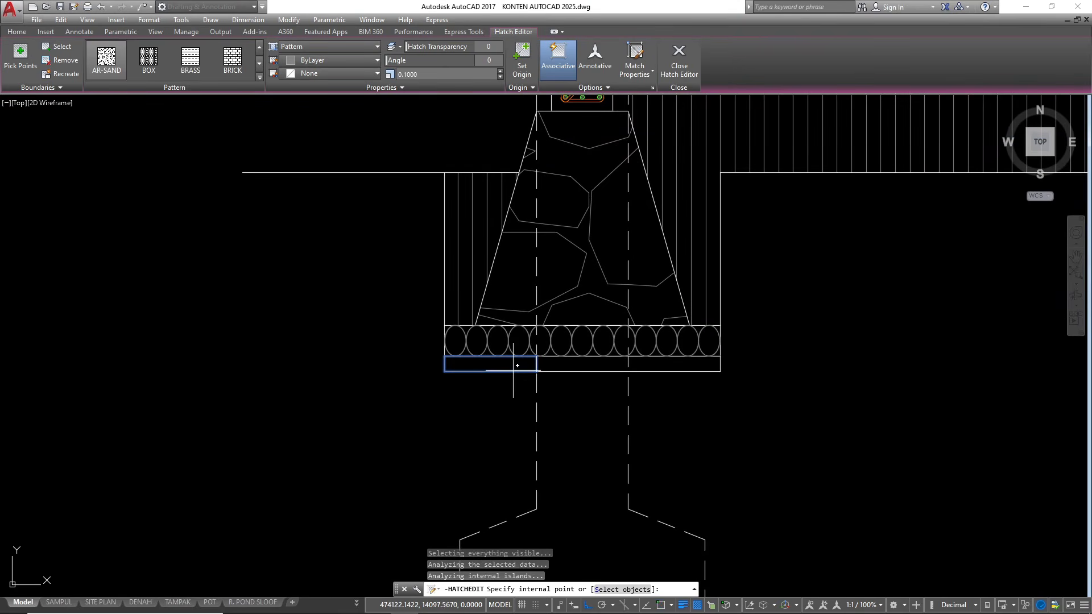
pyautogui.click(563, 367)
# Try to extend the left floor's AR-SAND hatch into the thin bottom layer beneath the middle stone foundation
pyautogui.scroll(-7, 562, 367)
pyautogui.scroll(7, 377, 426)
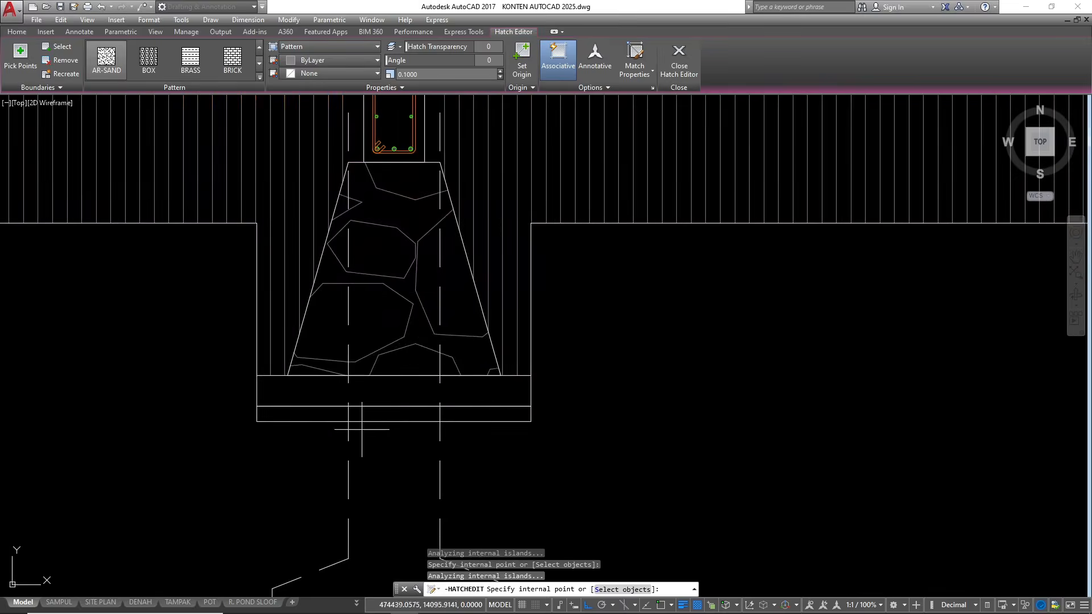
pyautogui.click(295, 414)
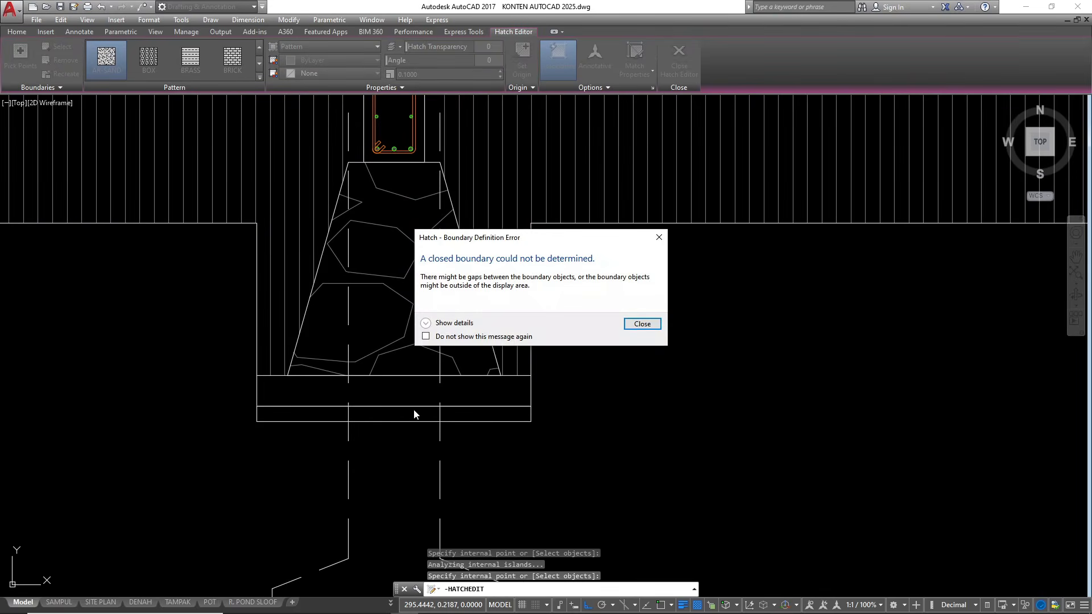
pyautogui.press('Escape')
pyautogui.scroll(-4, 628, 388)
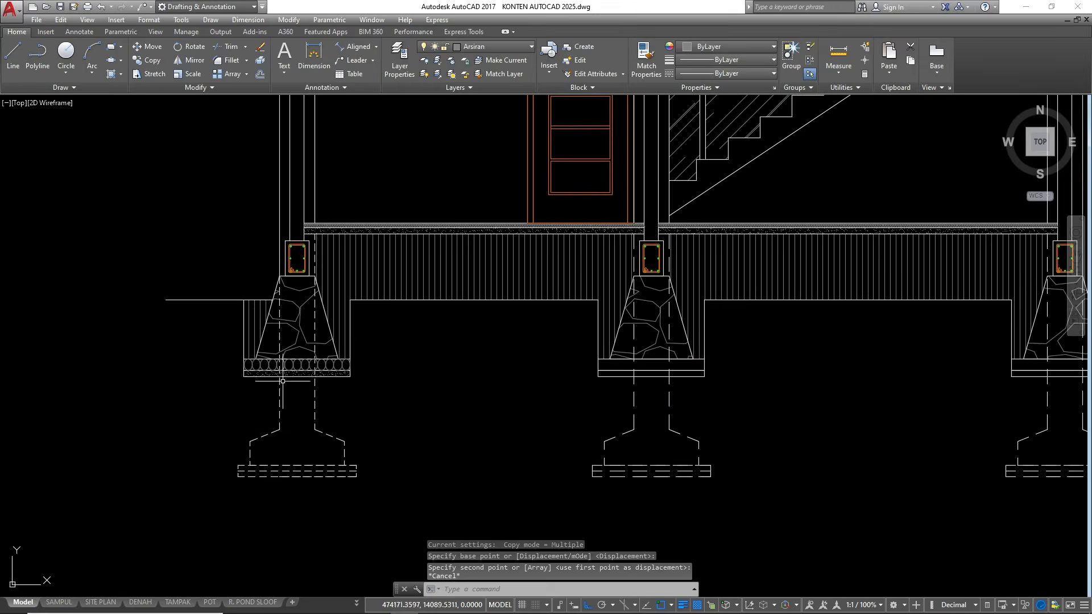
pyautogui.scroll(8, 282, 381)
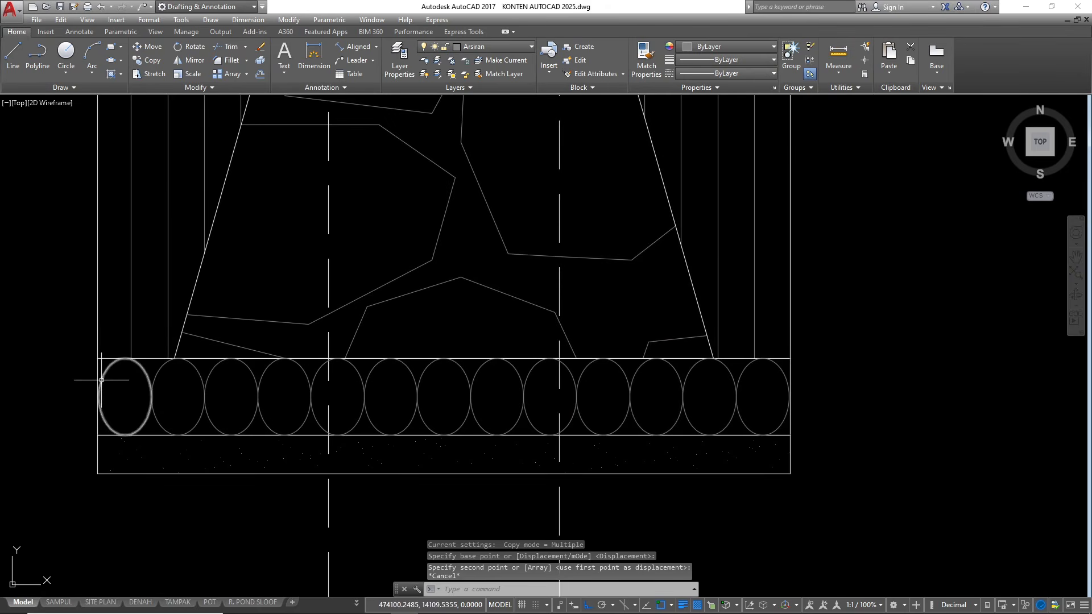
# Copy the thirteen base-stone ellipses from the layer's upper corner to the matching corners beneath the middle and rightmost stone foundations
pyautogui.click(323, 400)
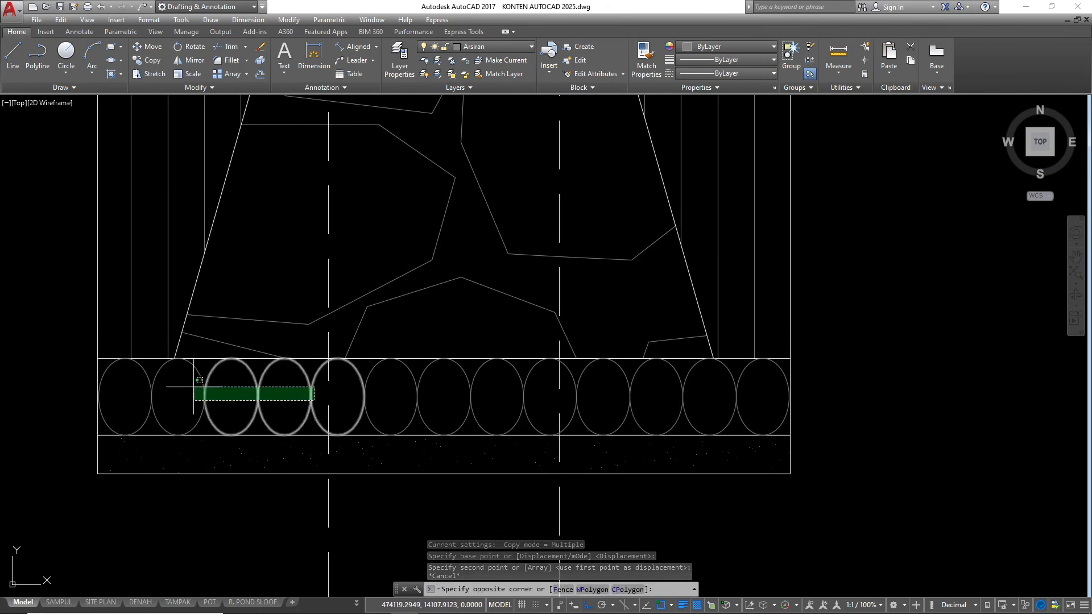
pyautogui.click(143, 377)
pyautogui.click(531, 403)
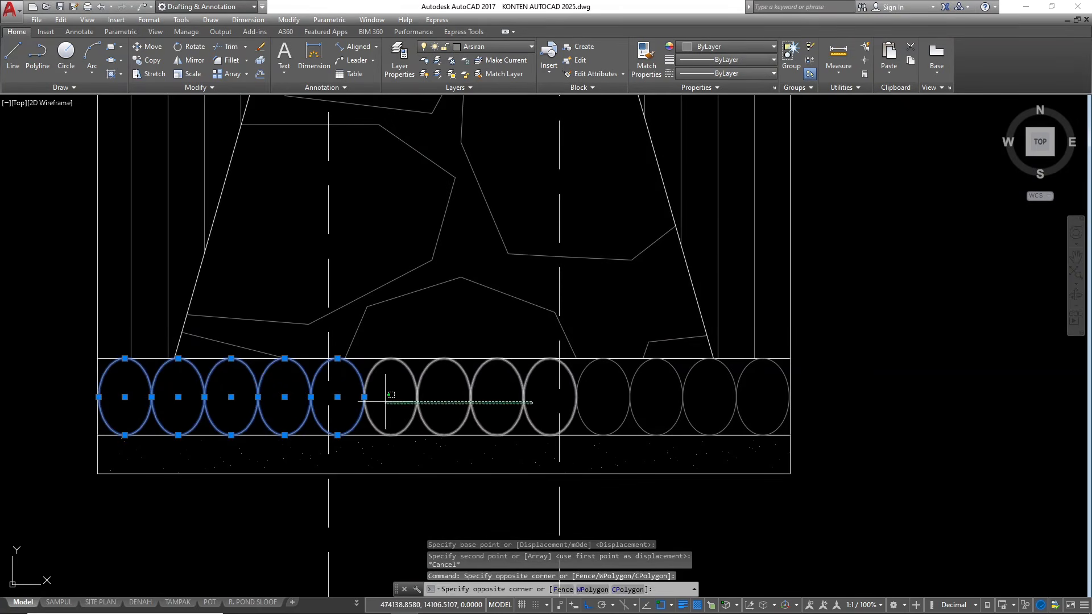
pyautogui.click(378, 398)
pyautogui.click(601, 392)
pyautogui.scroll(-2, 622, 404)
pyautogui.write('co')
pyautogui.press('Return')
pyautogui.scroll(2, 743, 376)
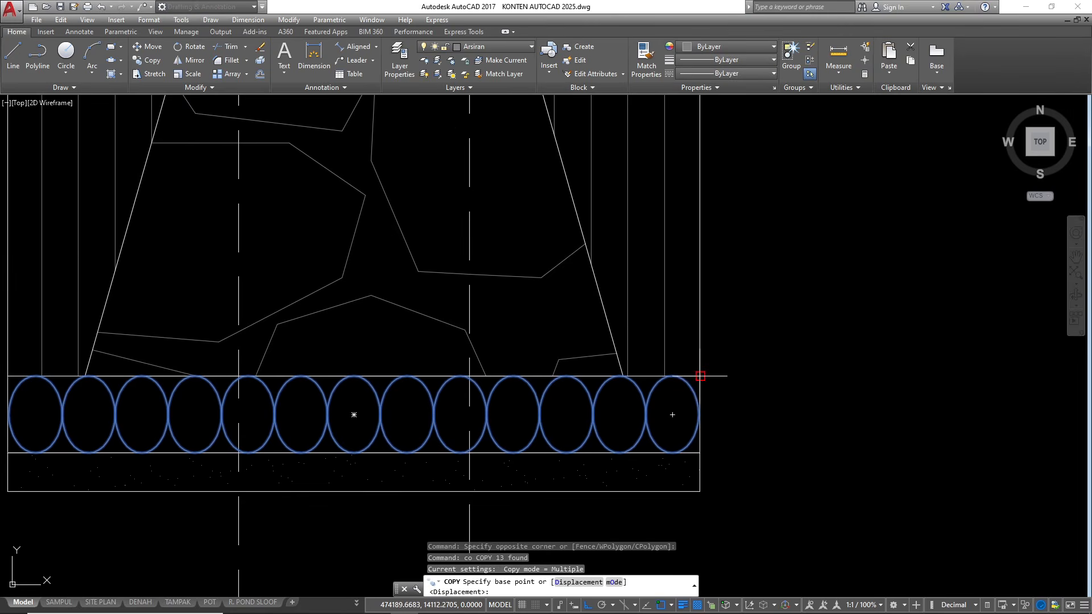
pyautogui.click(700, 376)
pyautogui.scroll(-3, 434, 358)
pyautogui.scroll(3, 789, 382)
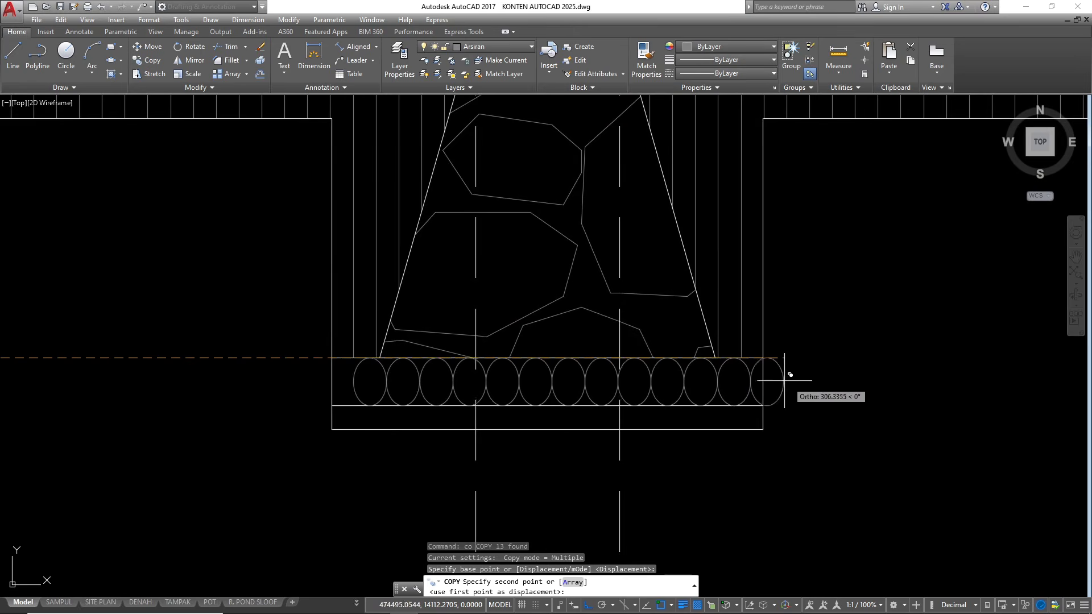
pyautogui.click(763, 358)
pyautogui.scroll(-4, 763, 358)
pyautogui.scroll(4, 519, 370)
pyautogui.scroll(-2, 469, 409)
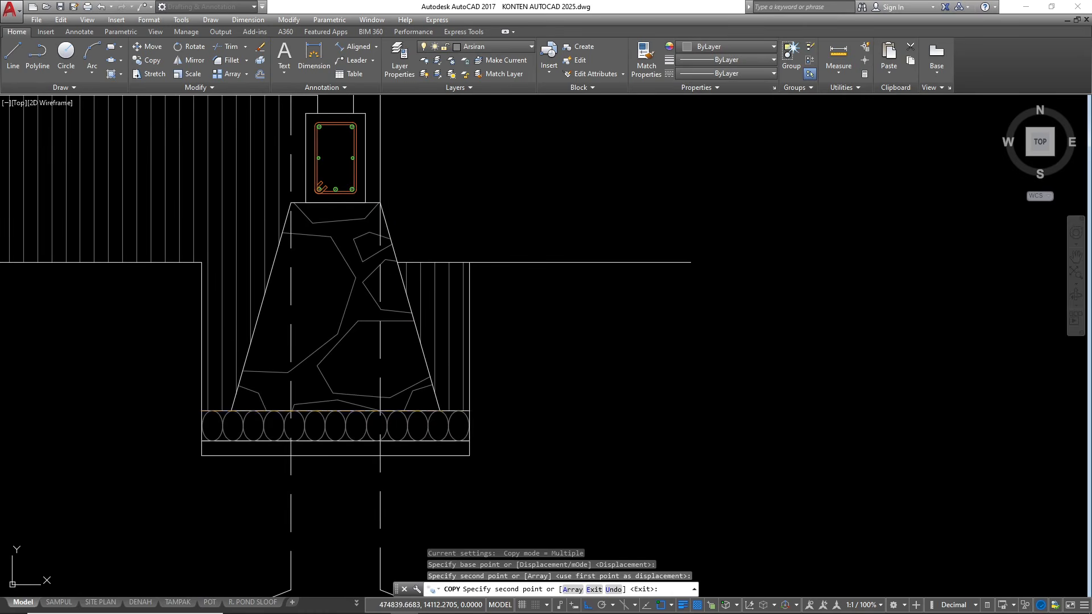
pyautogui.press('Escape')
# Extend the right-hand floor's AR-SAND hatch into the thin bottom layers beneath the middle and rightmost foundations by picking internal points
pyautogui.scroll(-6, 705, 335)
pyautogui.scroll(4, 679, 276)
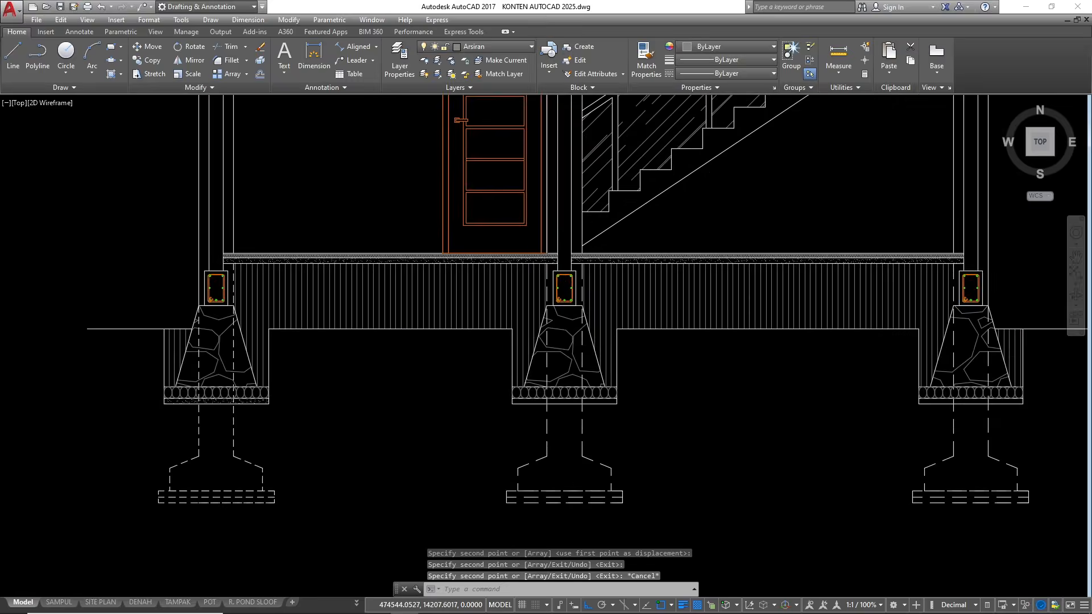
pyautogui.scroll(2, 679, 276)
pyautogui.click(635, 251)
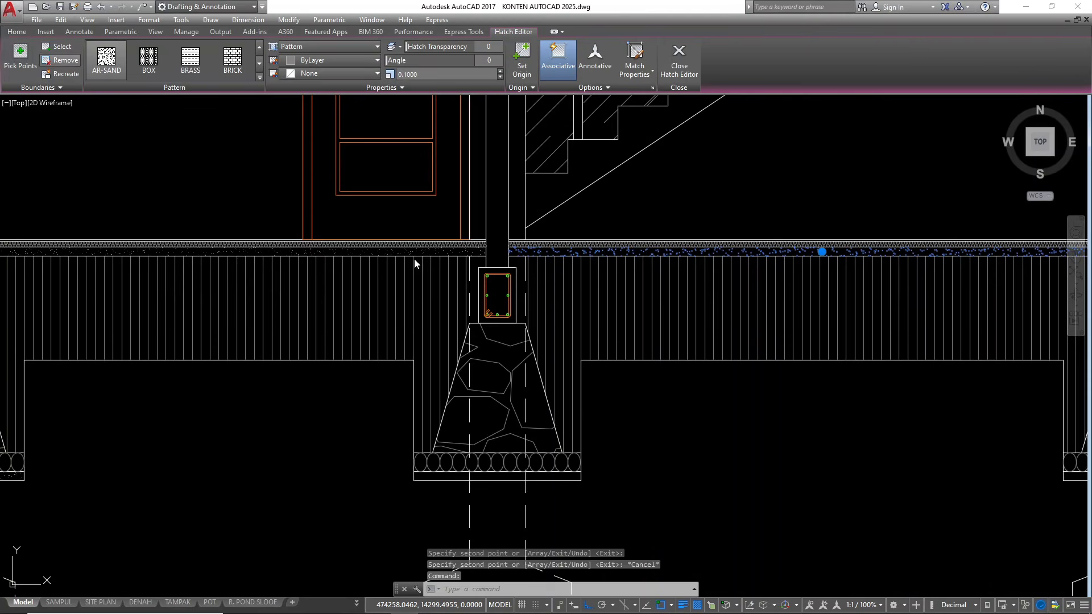
pyautogui.click(457, 475)
pyautogui.click(493, 476)
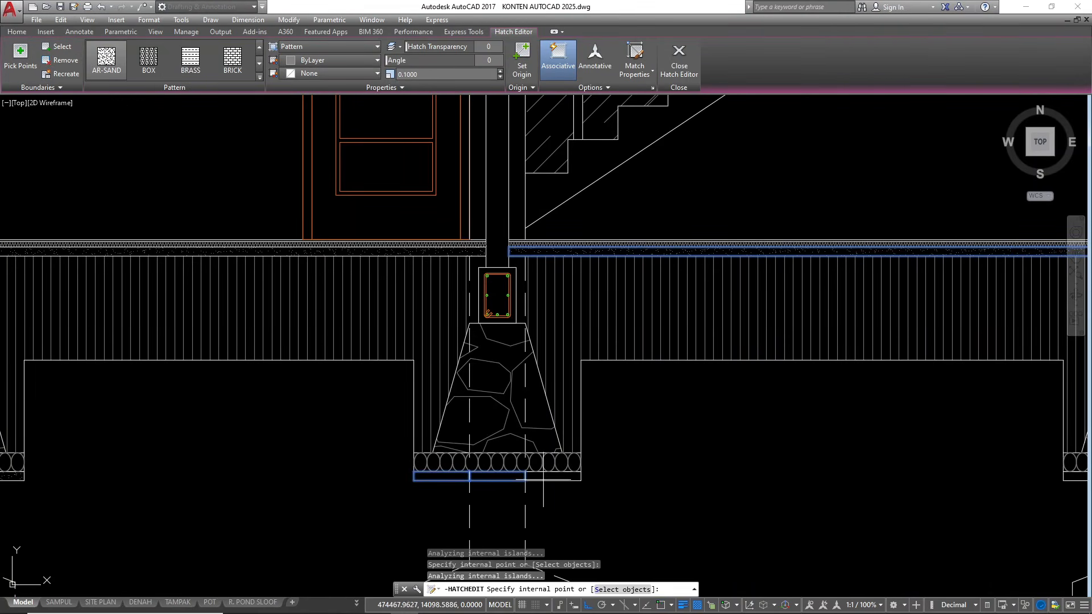
pyautogui.scroll(-4, 427, 439)
pyautogui.scroll(2, 831, 470)
pyautogui.scroll(4, 567, 445)
pyautogui.click(704, 444)
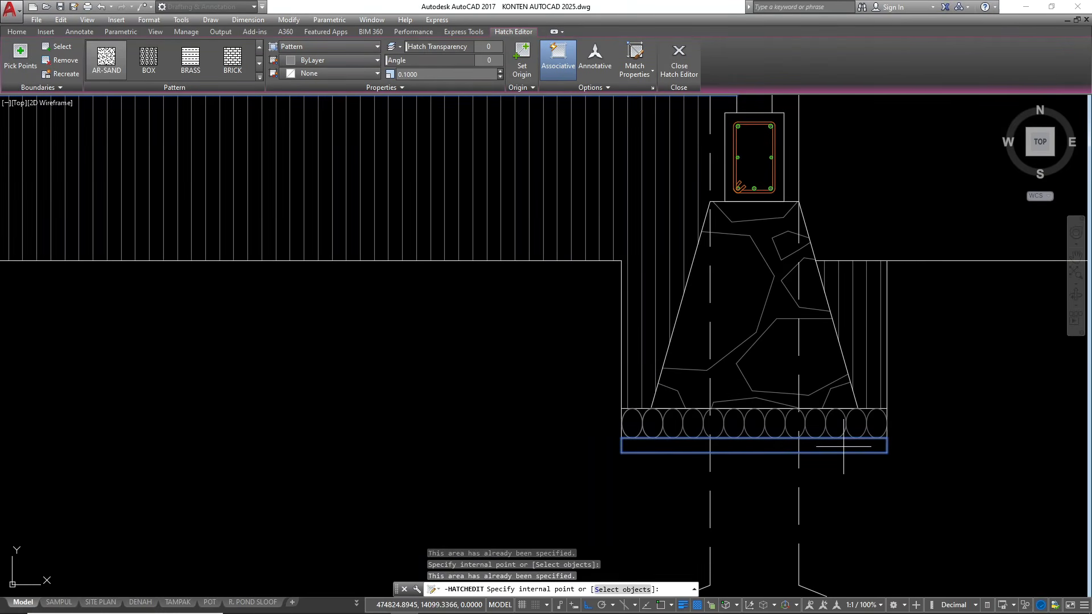
pyautogui.scroll(-8, 697, 378)
pyautogui.scroll(-2, 755, 489)
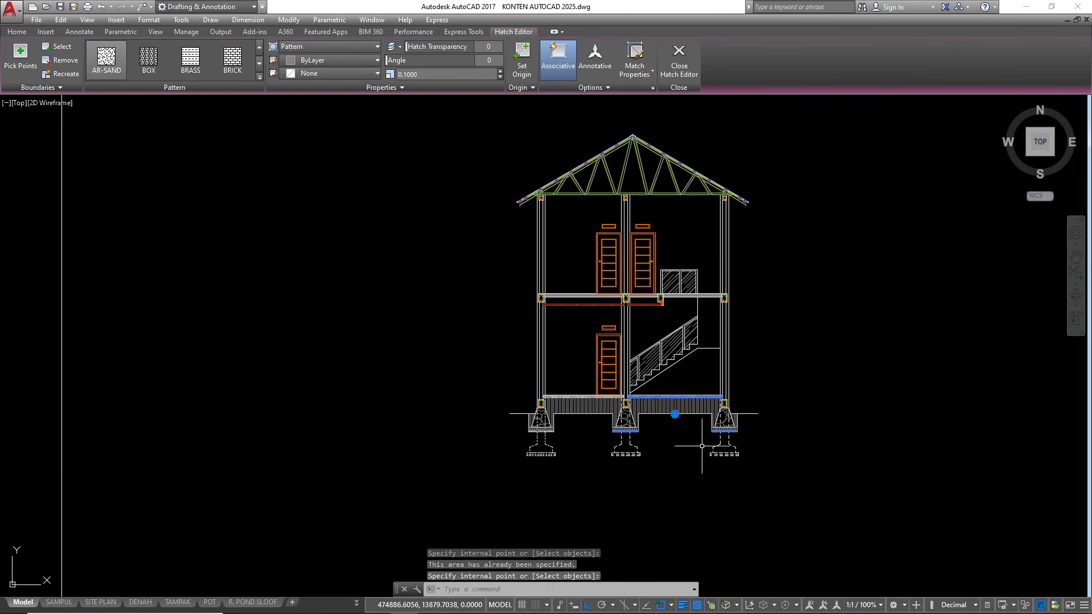
pyautogui.press('Escape')
pyautogui.press('Escape')
pyautogui.press('Escape')
# Copy the left bay's ceiling frame from the leftmost upper-floor beam's lower inner corner to the matching corner of the roof ring beam
pyautogui.scroll(2, 609, 250)
pyautogui.scroll(-2, 688, 311)
pyautogui.scroll(2, 628, 234)
pyautogui.scroll(-1, 577, 241)
pyautogui.scroll(-1, 607, 214)
pyautogui.scroll(6, 541, 377)
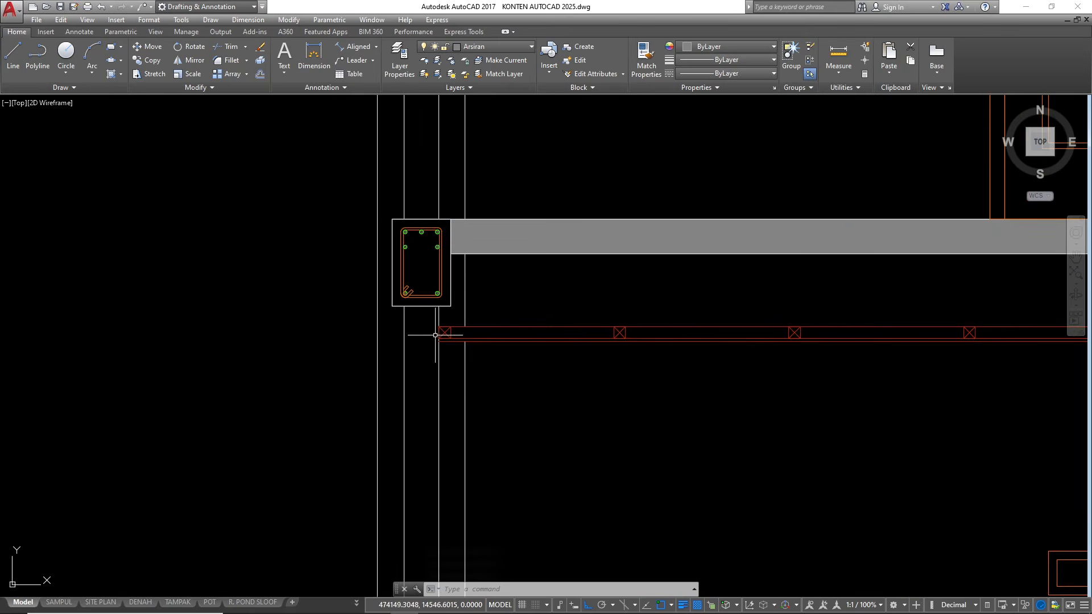
pyautogui.click(428, 335)
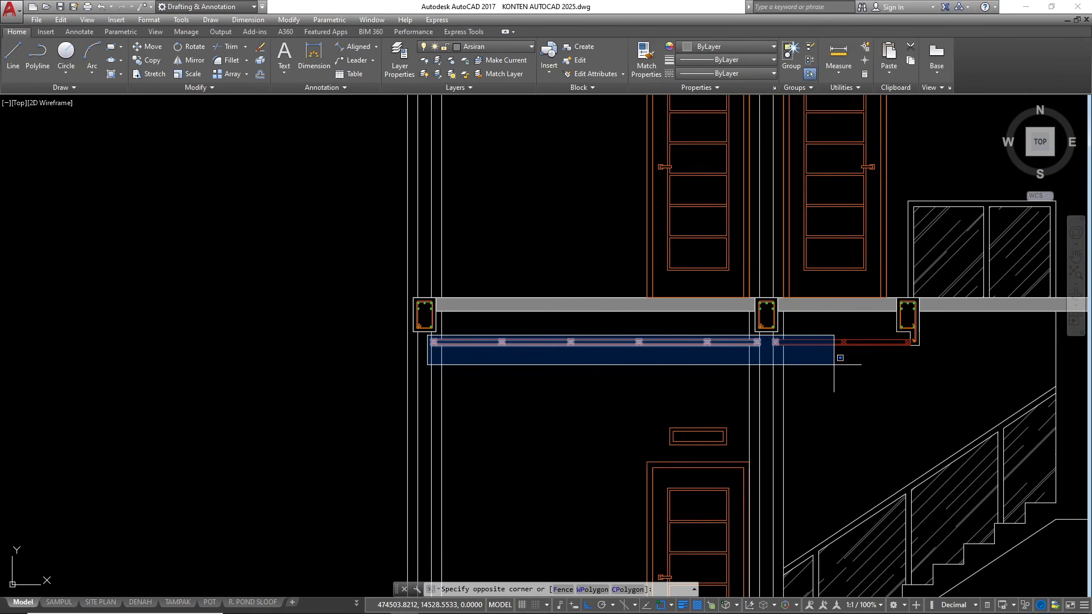
pyautogui.click(815, 364)
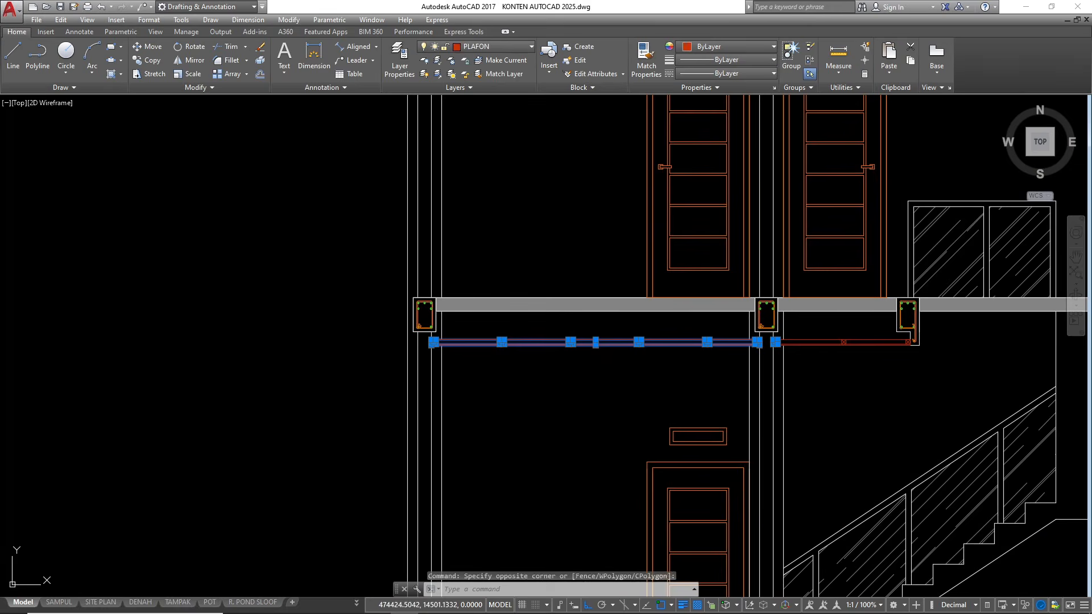
pyautogui.write('co')
pyautogui.press('Return')
pyautogui.scroll(2, 435, 323)
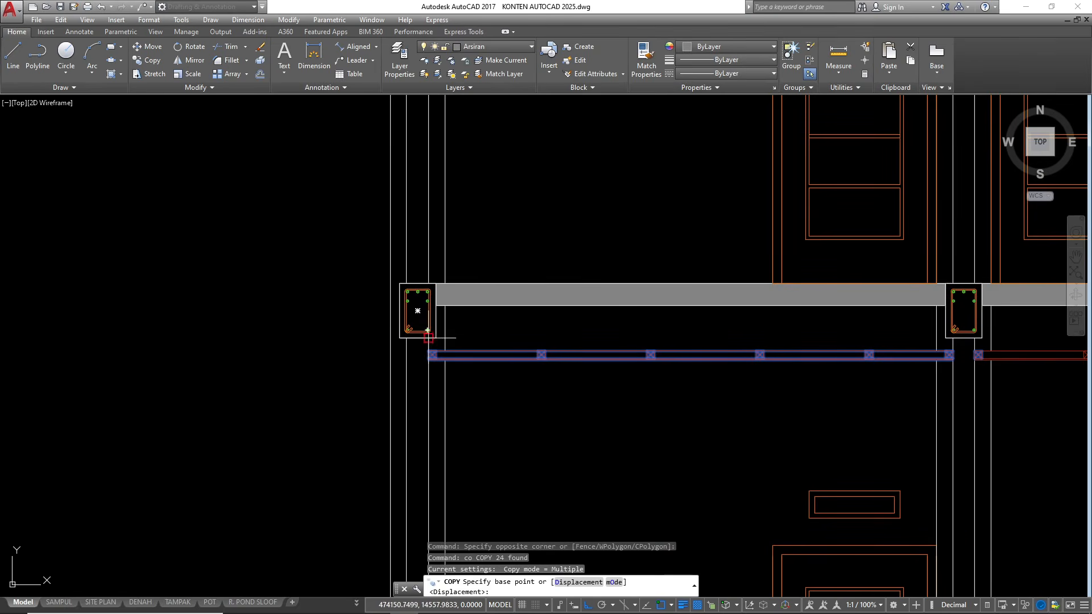
pyautogui.click(436, 338)
pyautogui.scroll(-5, 437, 338)
pyautogui.scroll(6, 497, 243)
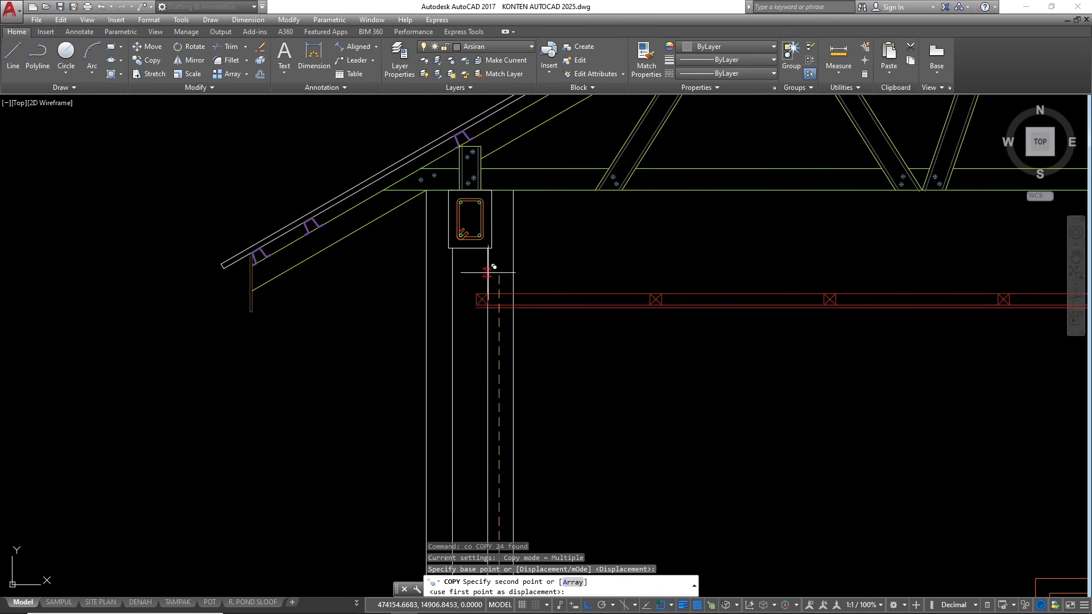
pyautogui.click(492, 248)
pyautogui.press('Escape')
pyautogui.press('Escape')
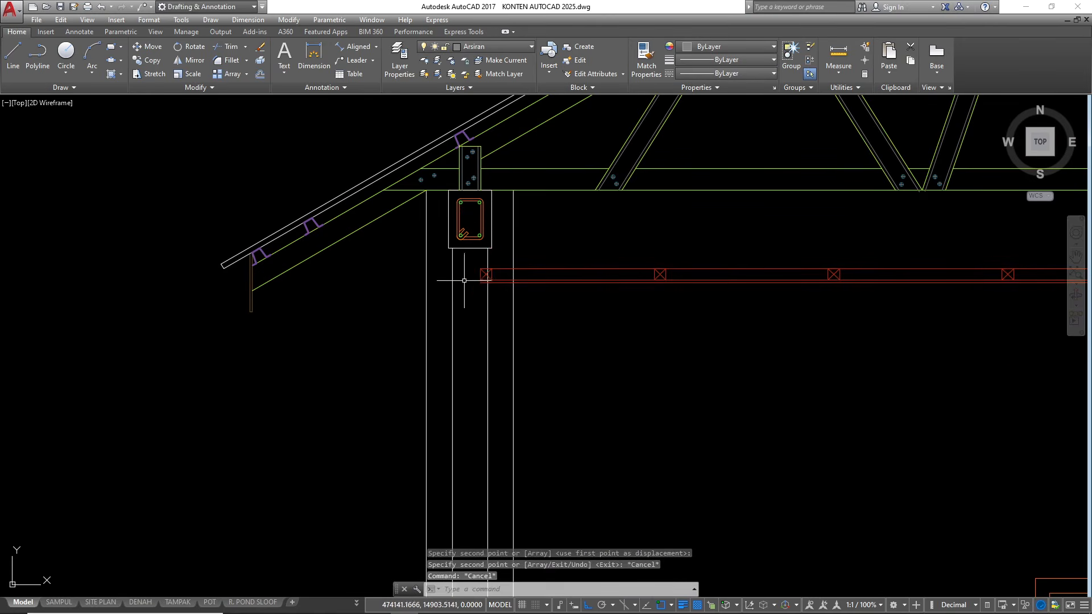
# Move the copied ceiling frame horizontally so its end batten's upper corner meets the left wall's inner face
pyautogui.scroll(-3, 435, 281)
pyautogui.click(446, 278)
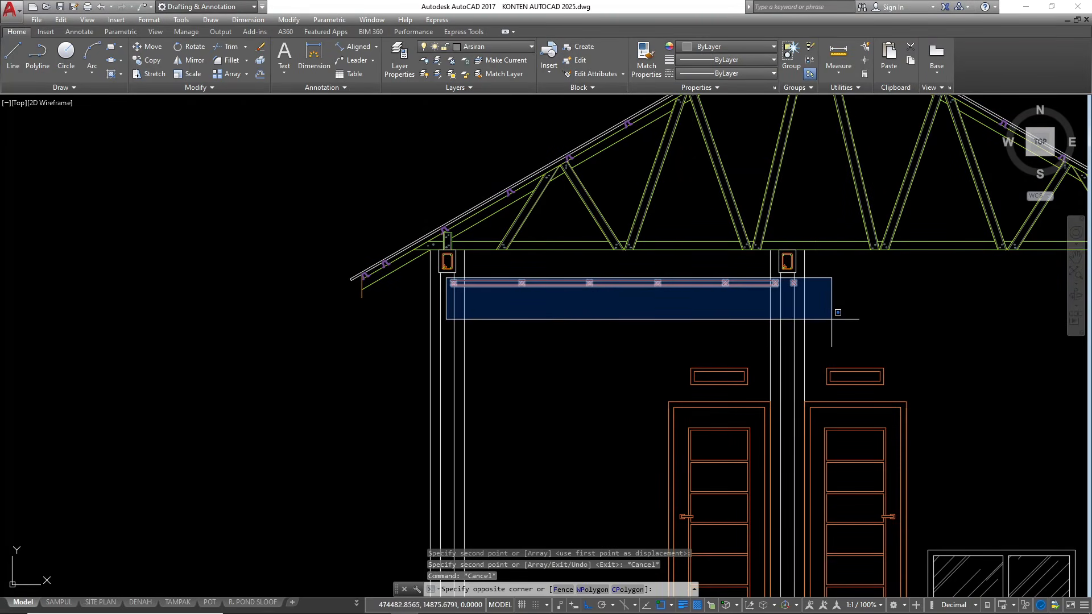
pyautogui.click(837, 311)
pyautogui.write('m')
pyautogui.press('Return')
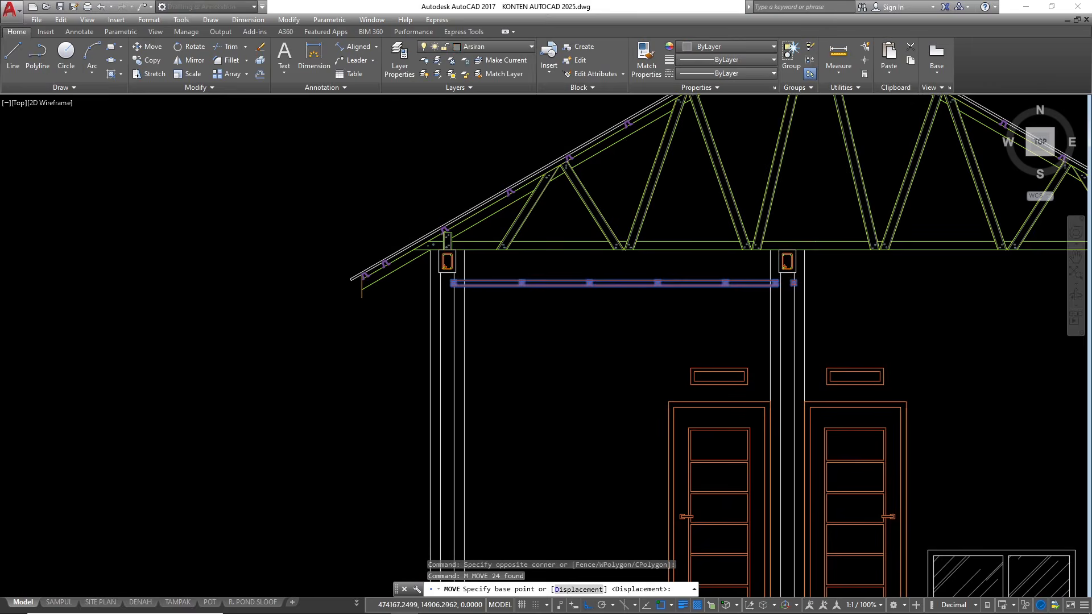
pyautogui.scroll(6, 466, 283)
pyautogui.scroll(3, 410, 282)
pyautogui.click(404, 262)
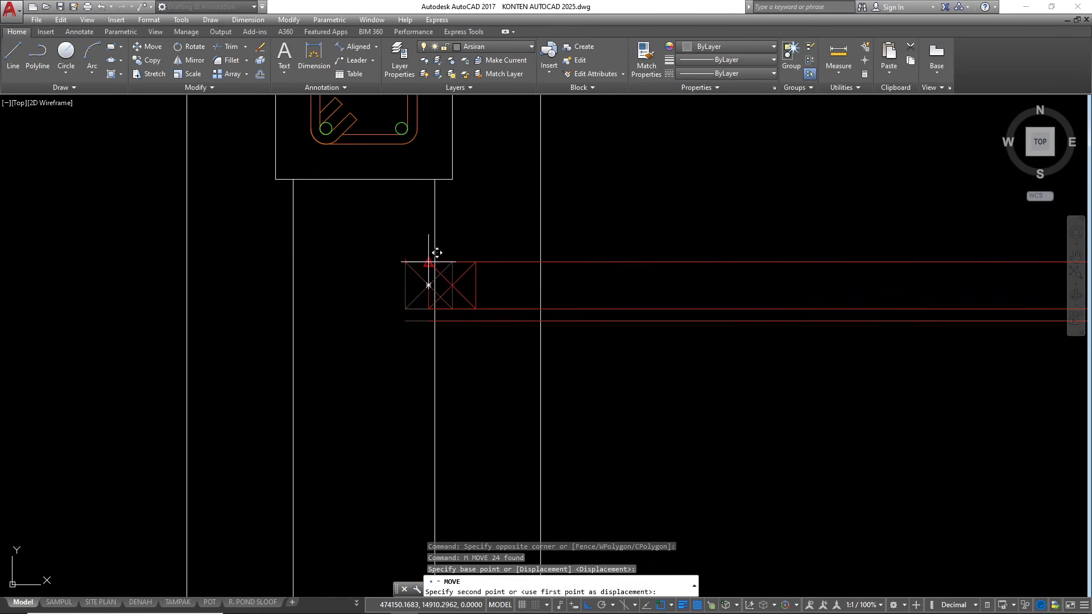
pyautogui.click(434, 262)
# Trim the left column's inner edge line between the top-floor ceiling frame's upper and lower lines
pyautogui.write('tr')
pyautogui.press('Return')
pyautogui.press('Return')
pyautogui.press('Escape')
pyautogui.press('Return')
pyautogui.click(596, 288)
pyautogui.click(573, 226)
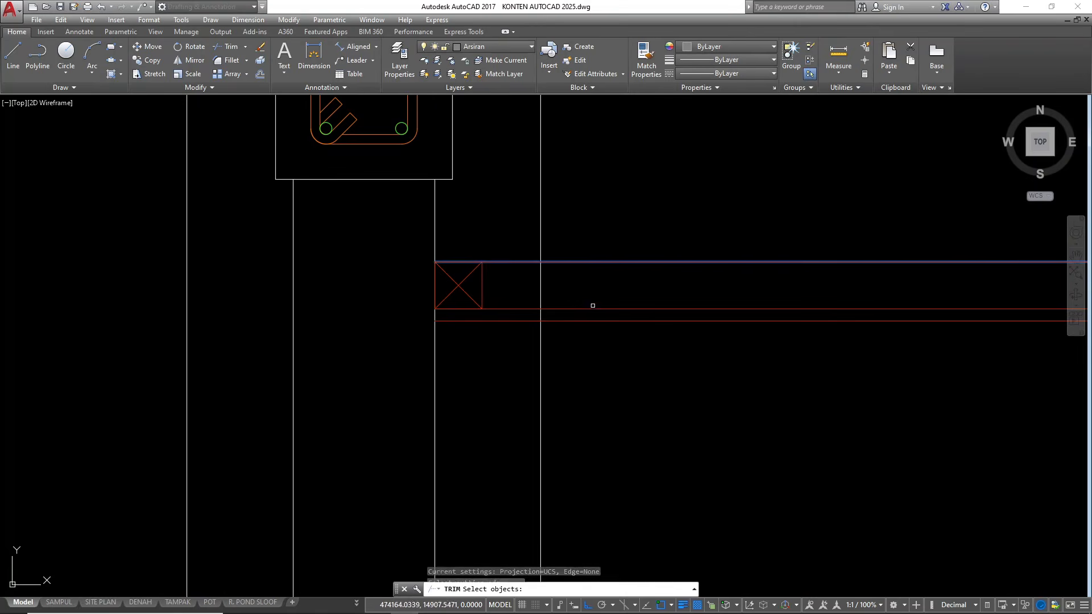
pyautogui.click(597, 321)
# Trim the middle column's left edge line between the ceiling frame's upper and lower lines
pyautogui.press('Return')
pyautogui.click(573, 290)
pyautogui.click(499, 298)
pyautogui.scroll(-9, 326, 338)
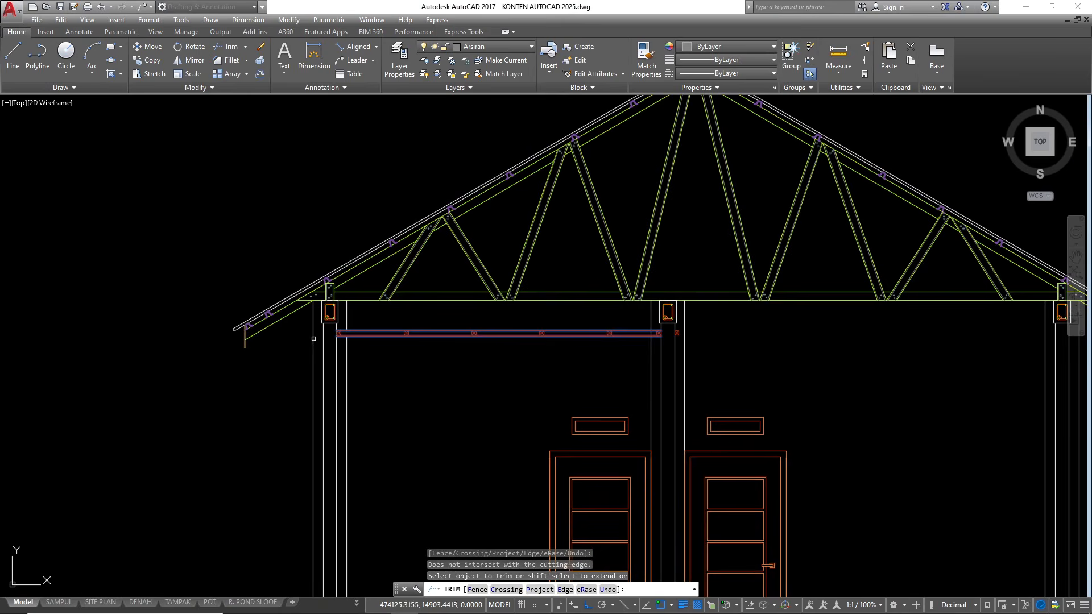
pyautogui.scroll(6, 624, 342)
pyautogui.press('Escape')
pyautogui.press('Return')
pyautogui.click(734, 294)
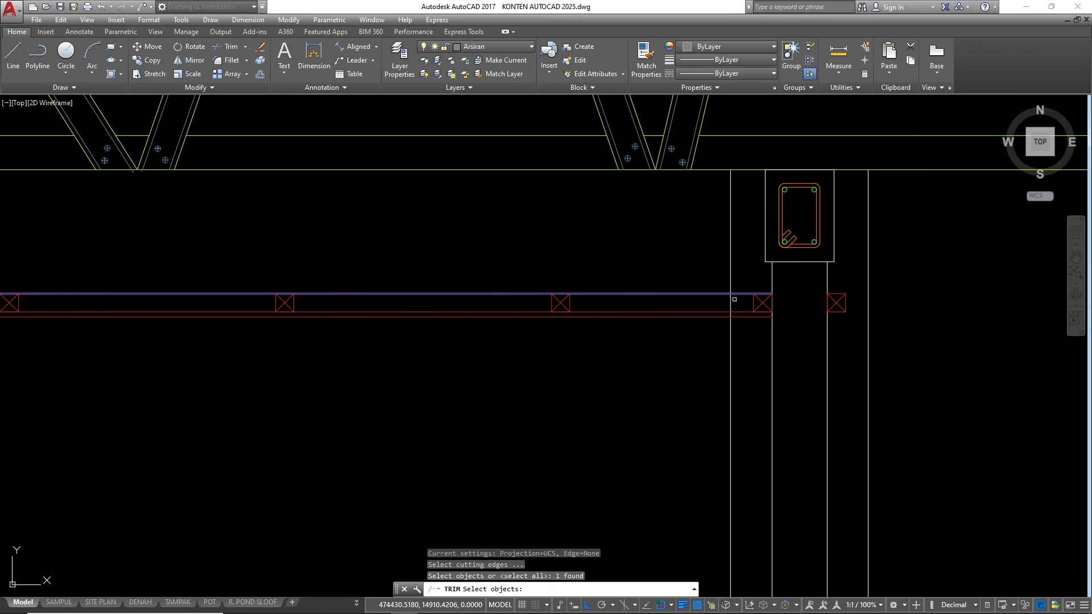
pyautogui.click(739, 317)
pyautogui.click(730, 301)
pyautogui.click(719, 303)
pyautogui.click(718, 304)
pyautogui.click(719, 304)
pyautogui.press('Escape')
# Extend the top-floor ceiling's horizontal lines to the inner face line of the rightmost wall
pyautogui.scroll(-4, 599, 305)
pyautogui.scroll(-6, 543, 325)
pyautogui.press('Escape')
pyautogui.press('Escape')
pyautogui.scroll(4, 723, 325)
pyautogui.press('Escape')
pyautogui.click(713, 330)
pyautogui.click(707, 331)
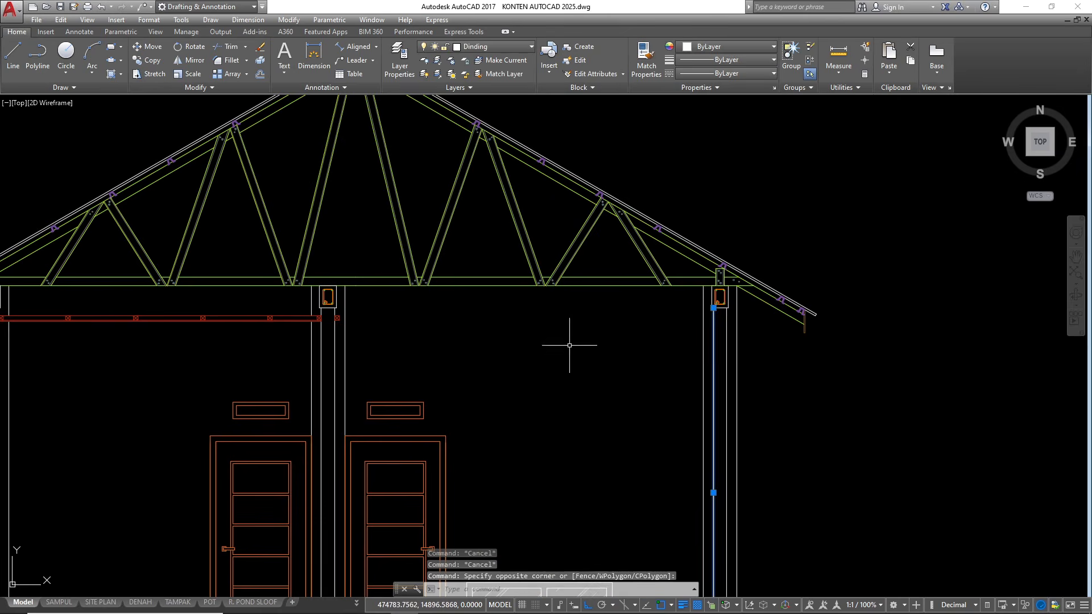
pyautogui.scroll(4, 313, 320)
pyautogui.click(270, 337)
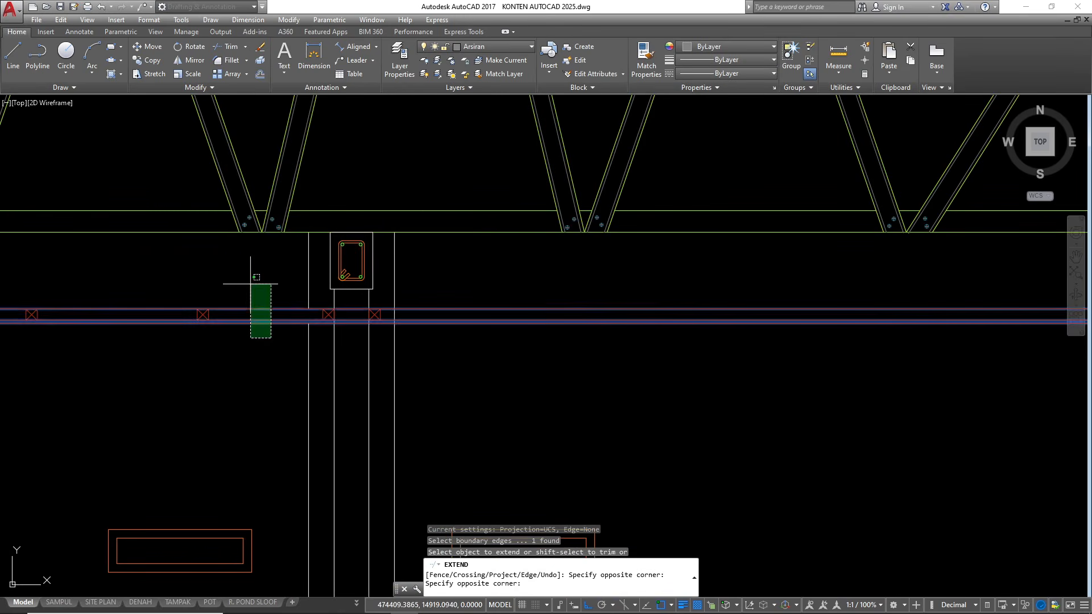
pyautogui.click(249, 284)
pyautogui.press('Escape')
# Trim away the parts of the ceiling's horizontal lines that cross the inside of the middle wall
pyautogui.scroll(2, 327, 331)
pyautogui.write('t')
pyautogui.press('space')
pyautogui.press('space')
pyautogui.press('Escape')
pyautogui.click(373, 290)
pyautogui.click(359, 342)
pyautogui.press('Escape')
pyautogui.write('tr')
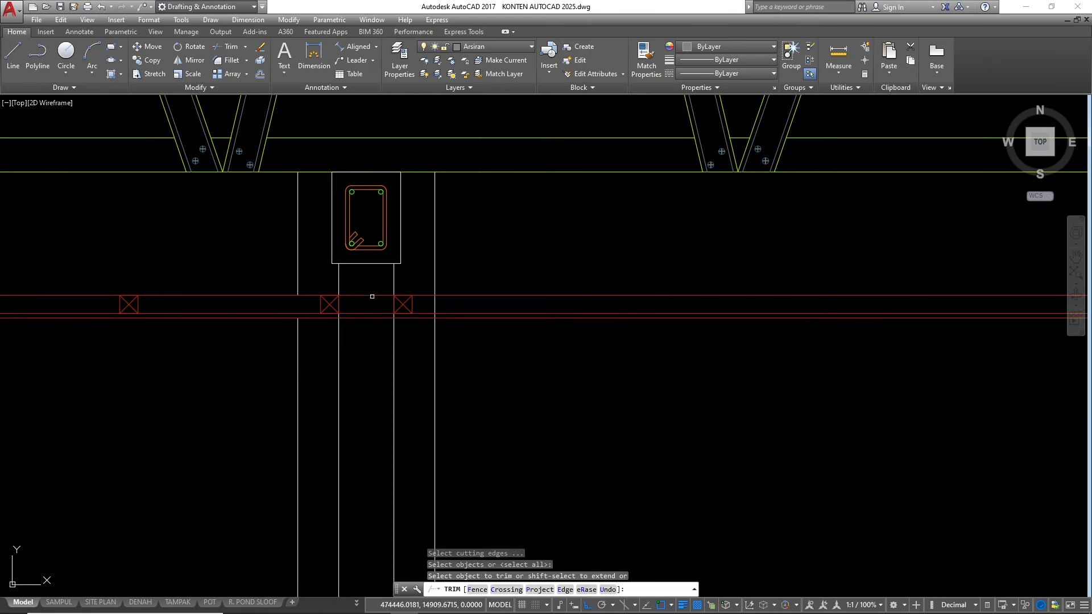
pyautogui.click(372, 280)
pyautogui.click(359, 334)
pyautogui.scroll(-2, 324, 330)
pyautogui.scroll(6, 363, 321)
pyautogui.press('Escape')
# Trim the middle column's right edge line and the rightmost column's inner edge line between the ceiling's upper and lower lines
pyautogui.press('space')
pyautogui.click(538, 291)
pyautogui.click(522, 258)
pyautogui.click(510, 344)
pyautogui.press('space')
pyautogui.click(507, 295)
pyautogui.click(458, 294)
pyautogui.scroll(-2, 341, 320)
pyautogui.click(408, 325)
pyautogui.scroll(-4, 408, 325)
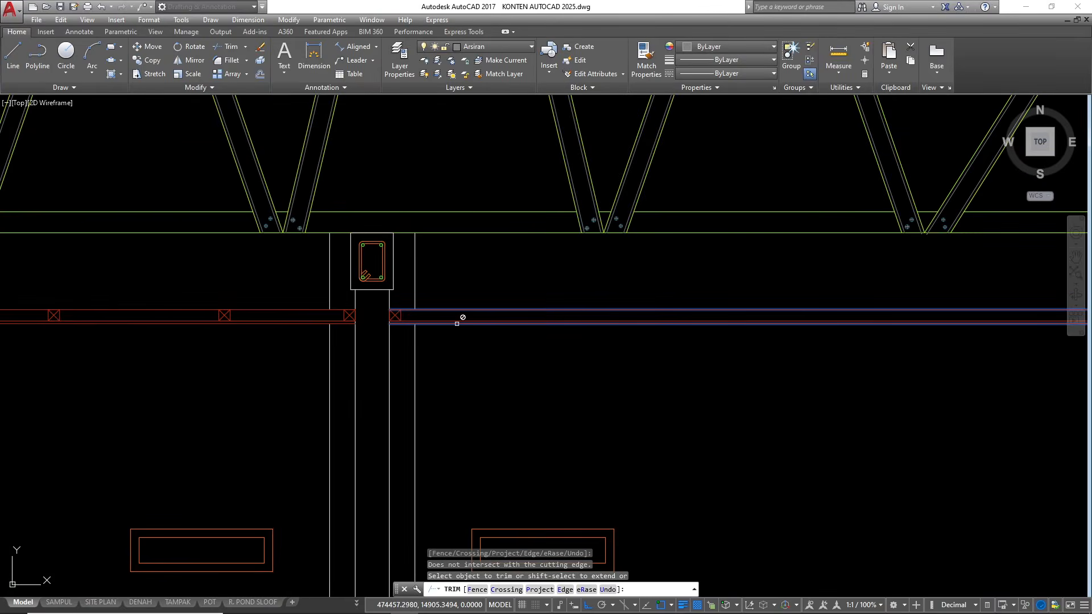
pyautogui.scroll(-4, 502, 353)
pyautogui.scroll(7, 855, 347)
pyautogui.click(663, 307)
pyautogui.click(653, 312)
pyautogui.scroll(-8, 895, 287)
pyautogui.press('Escape')
pyautogui.press('Escape')
pyautogui.press('Escape')
# Copy the ceiling batten at the middle wall's right face to 60 and 120 units horizontally into the right bay
pyautogui.scroll(4, 511, 279)
pyautogui.scroll(2, 511, 279)
pyautogui.click(541, 294)
pyautogui.write('co')
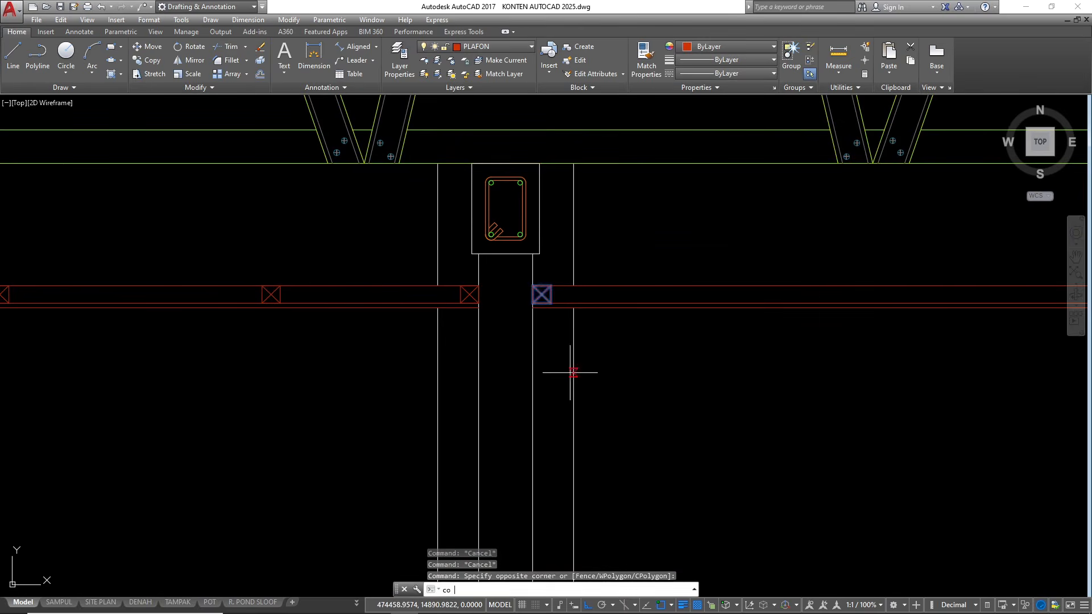
pyautogui.press('Return')
pyautogui.click(660, 360)
pyautogui.write('60')
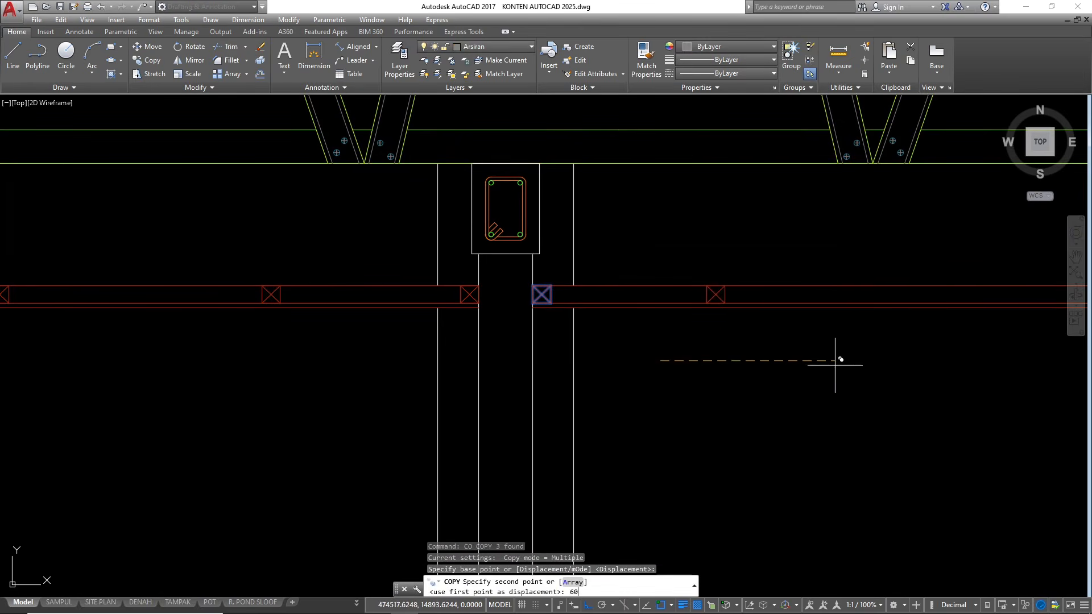
pyautogui.press('Return')
pyautogui.write('120')
pyautogui.press('Return')
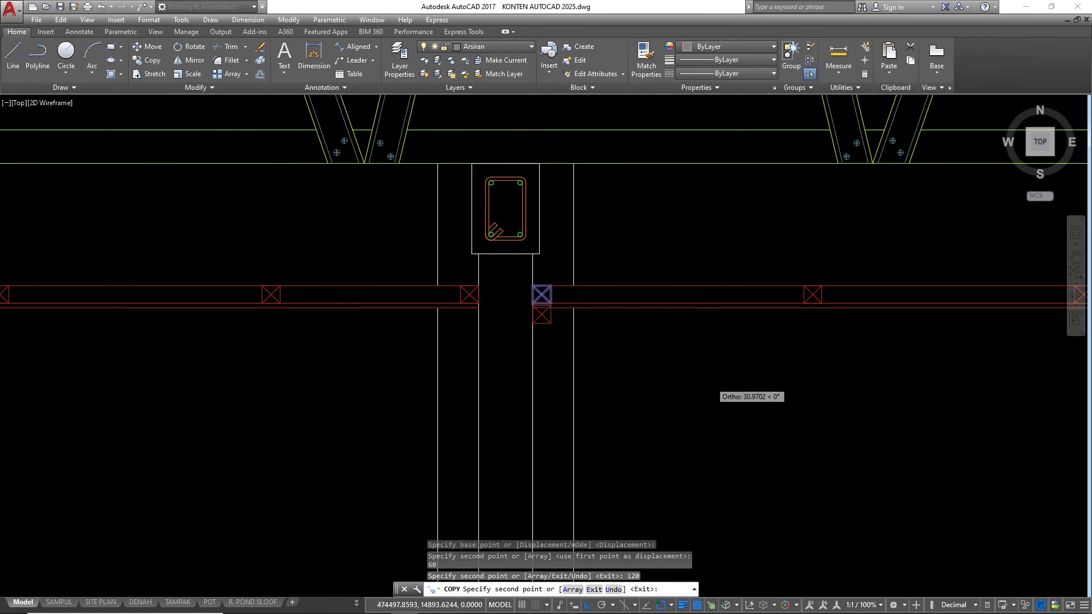
pyautogui.scroll(-5, 769, 313)
pyautogui.press('Escape')
pyautogui.press('Escape')
# Copy the two battens in the right ceiling bay twice at the same spacing, continuing the row up to and past the rightmost wall
pyautogui.click(640, 341)
pyautogui.click(719, 378)
pyautogui.scroll(3, 697, 366)
pyautogui.write('co')
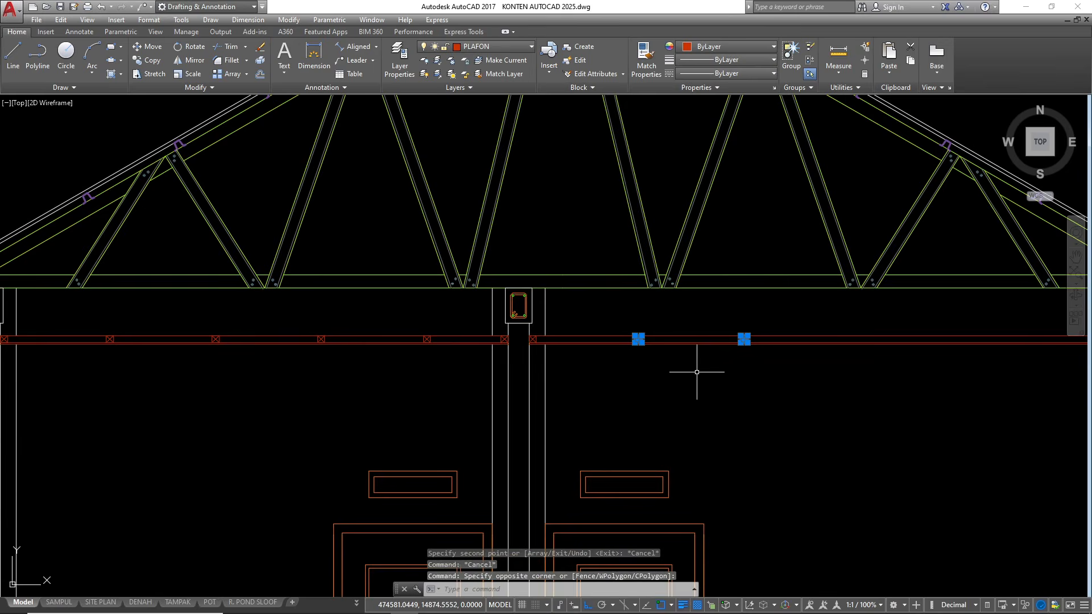
pyautogui.press('Return')
pyautogui.scroll(4, 545, 336)
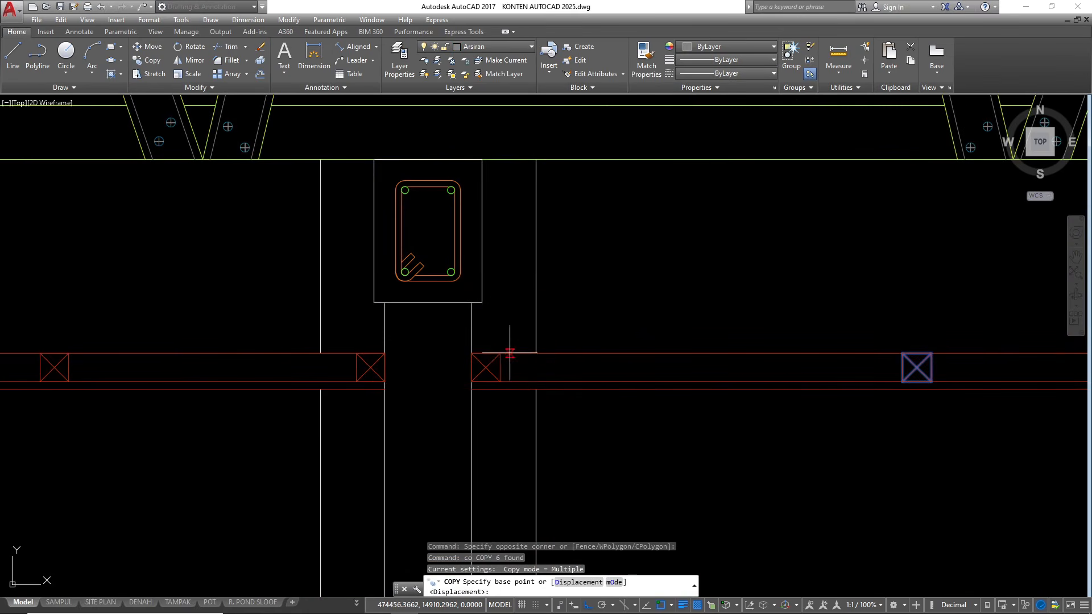
pyautogui.click(500, 353)
pyautogui.scroll(-4, 602, 365)
pyautogui.scroll(2, 650, 366)
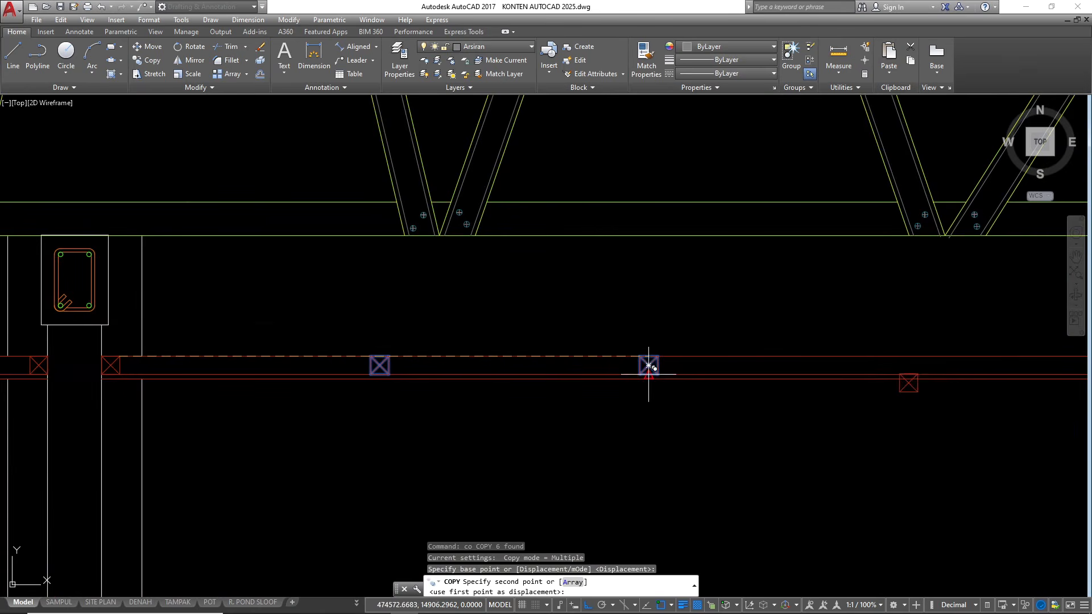
pyautogui.click(658, 356)
pyautogui.scroll(-4, 484, 366)
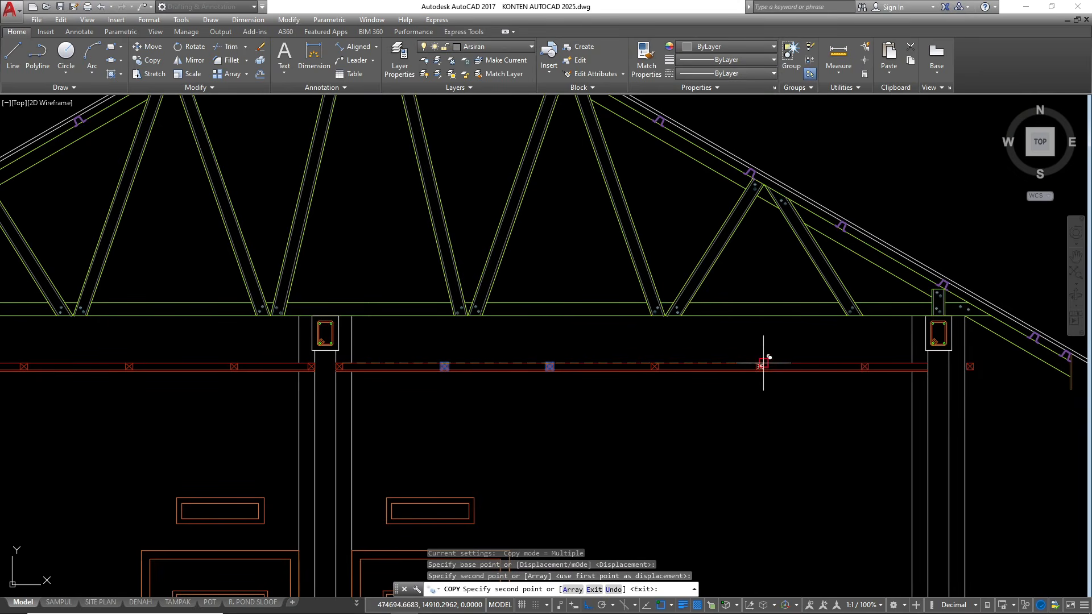
pyautogui.press('Escape')
pyautogui.press('Escape')
pyautogui.press('Escape')
# Move the surplus batten outside the rightmost wall against that wall's inner face between the ceiling lines, and save the drawing
pyautogui.scroll(-4, 757, 361)
pyautogui.scroll(6, 917, 390)
pyautogui.click(921, 406)
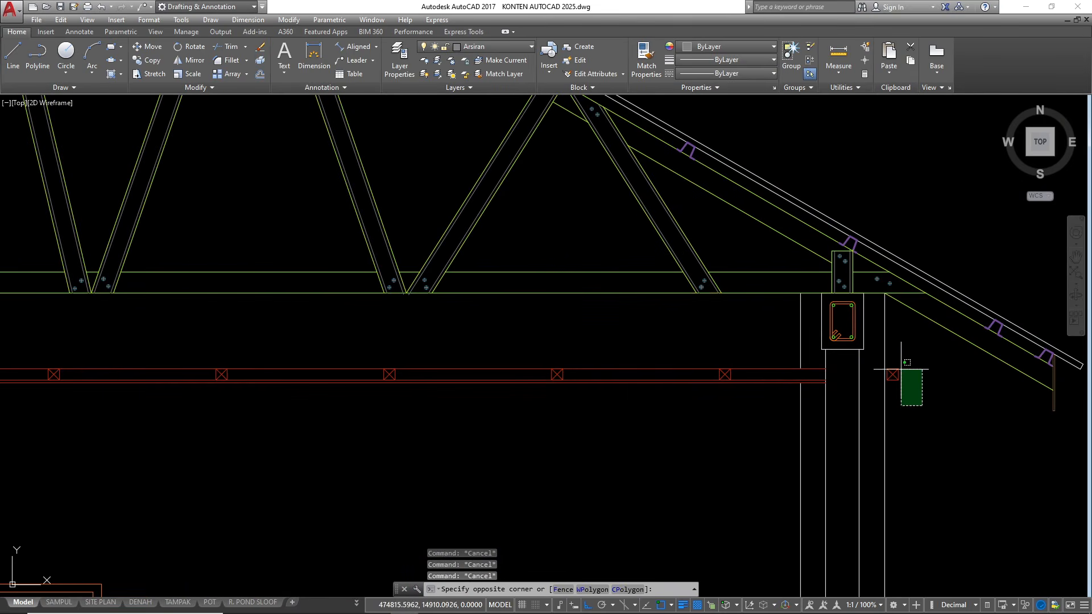
pyautogui.click(901, 369)
pyautogui.scroll(2, 897, 372)
pyautogui.write('m')
pyautogui.press('Return')
pyautogui.click(890, 382)
pyautogui.scroll(2, 784, 374)
pyautogui.click(768, 377)
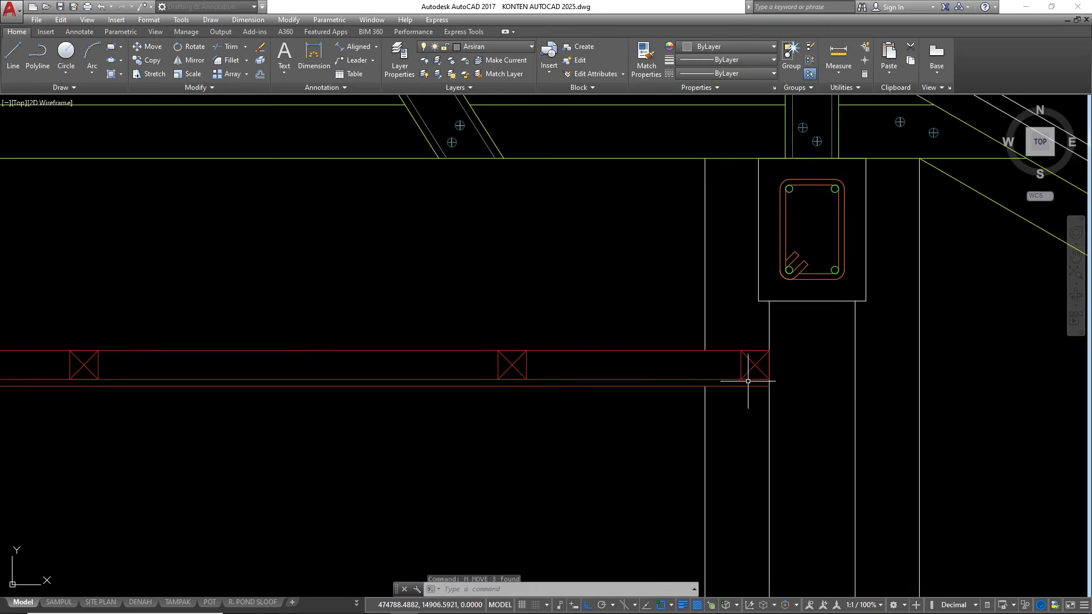
pyautogui.press('Escape')
pyautogui.press('Escape')
pyautogui.press('Escape')
pyautogui.scroll(-6, 767, 364)
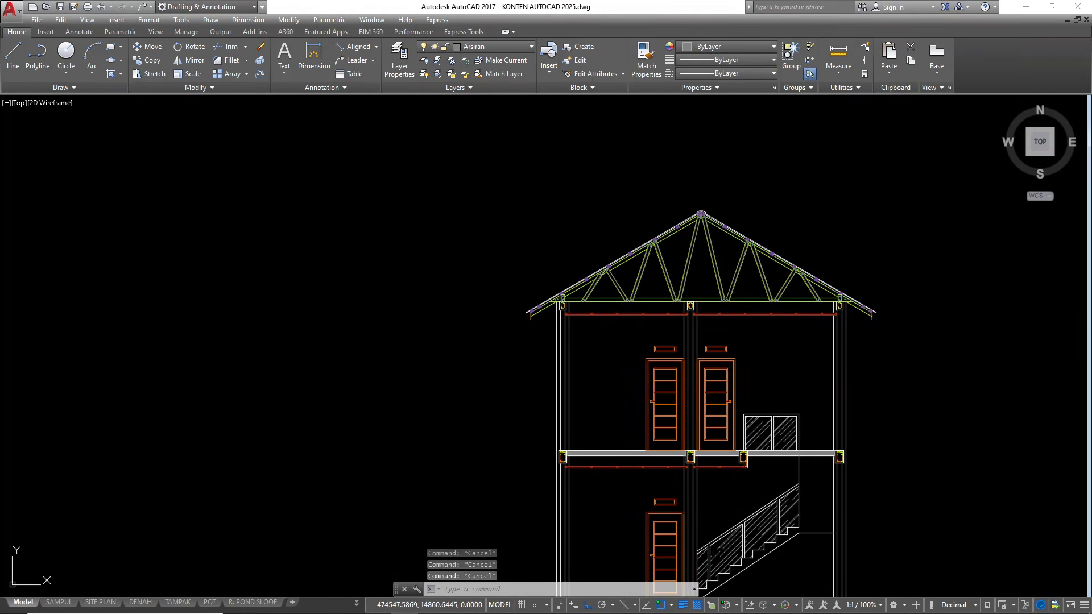
pyautogui.hotkey('ctrl', 's')
# On the Dinding layer, draw a multiline inside the leftmost ground-floor wall from the foundation beam's top to the upper-floor beam's underside
pyautogui.scroll(-5, 722, 421)
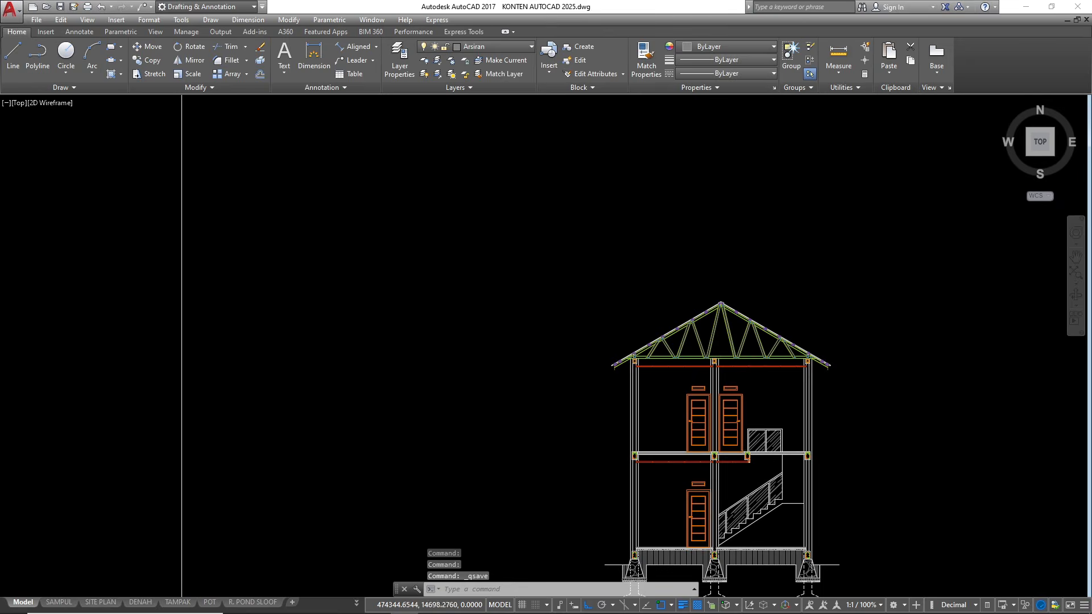
pyautogui.scroll(9, 644, 329)
pyautogui.scroll(-4, 673, 411)
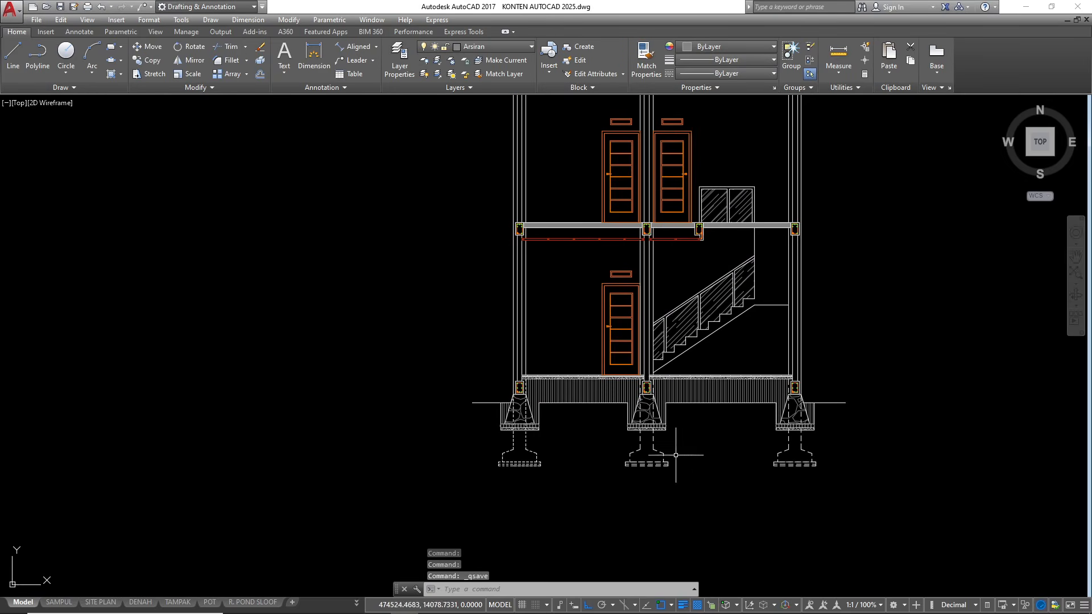
pyautogui.click(500, 48)
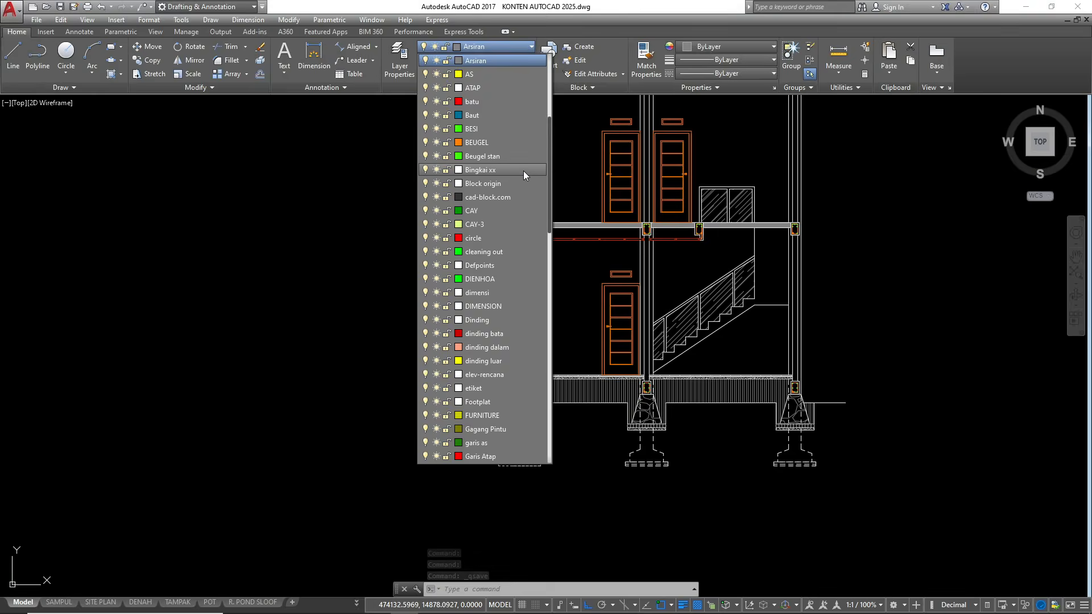
pyautogui.click(484, 320)
pyautogui.write('ml')
pyautogui.press('Return')
pyautogui.scroll(5, 540, 373)
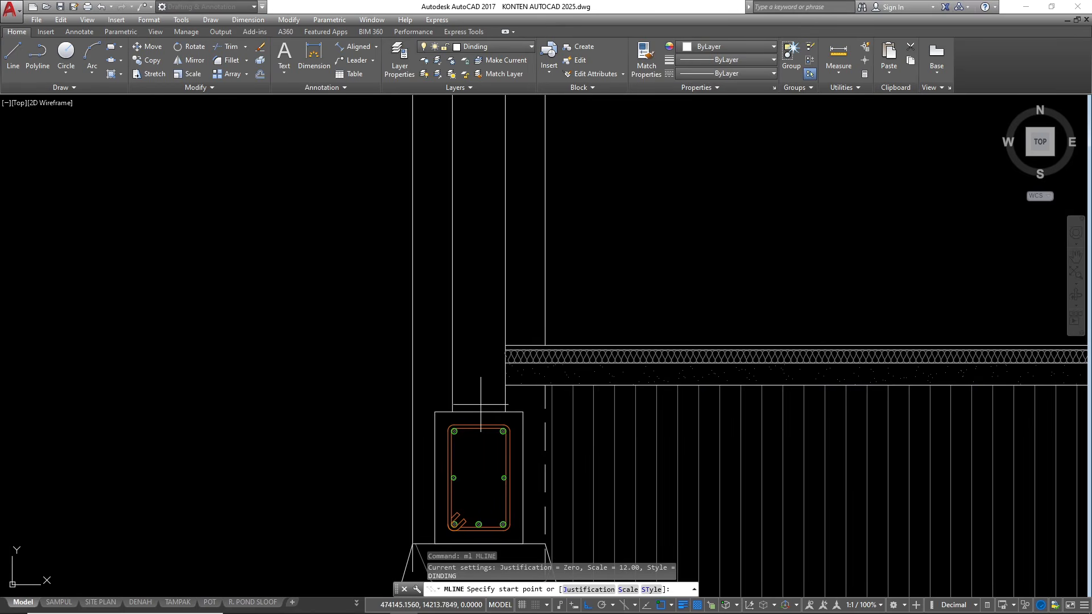
pyautogui.click(479, 412)
pyautogui.scroll(-6, 495, 441)
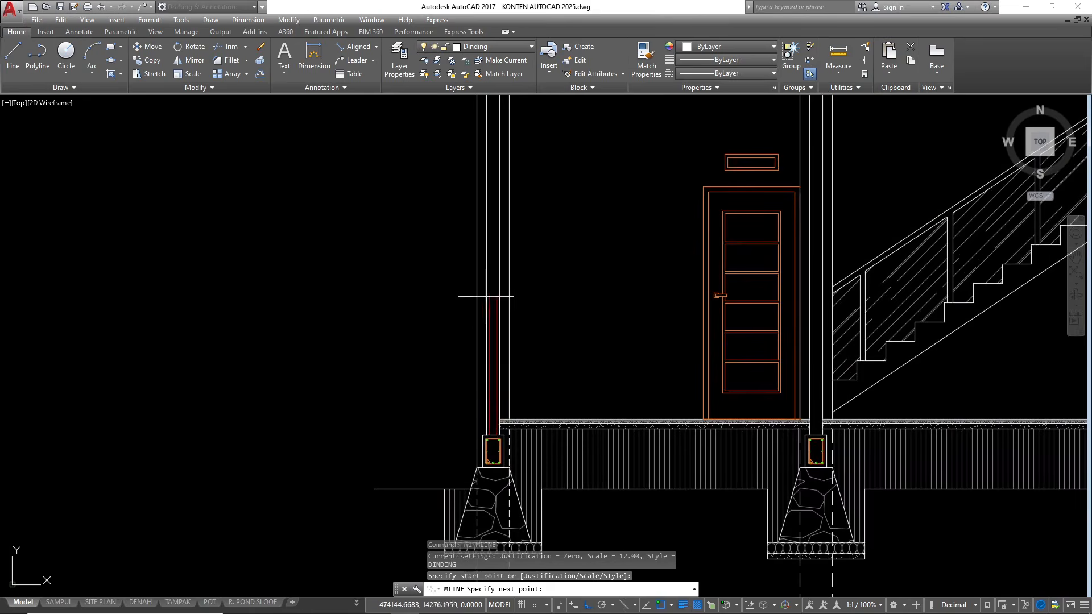
pyautogui.scroll(-5, 493, 211)
pyautogui.press('F8')
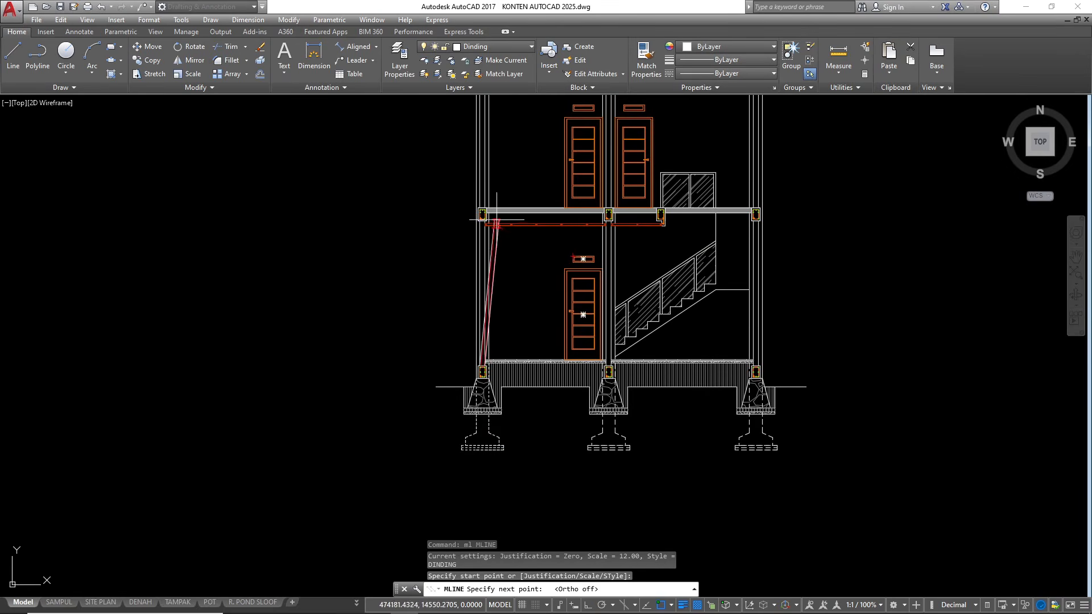
pyautogui.scroll(9, 481, 221)
pyautogui.scroll(2, 482, 222)
pyautogui.click(388, 266)
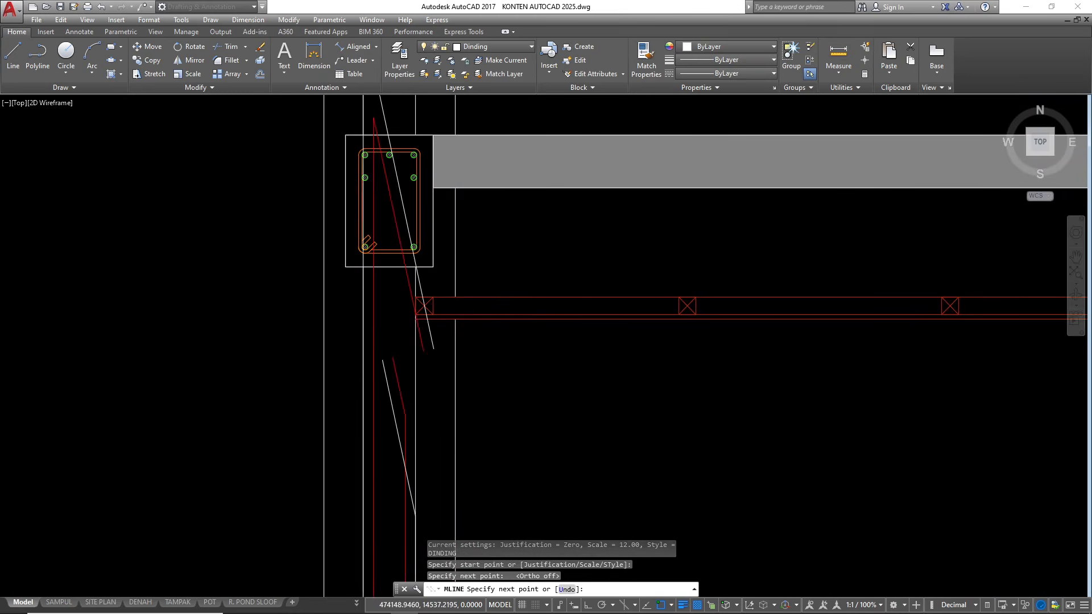
pyautogui.press('Escape')
# Draw a multiline inside the leftmost top-floor wall from the floor beam's top to the ring beam's underside
pyautogui.scroll(-6, 416, 428)
pyautogui.scroll(4, 405, 348)
pyautogui.press('Return')
pyautogui.click(417, 368)
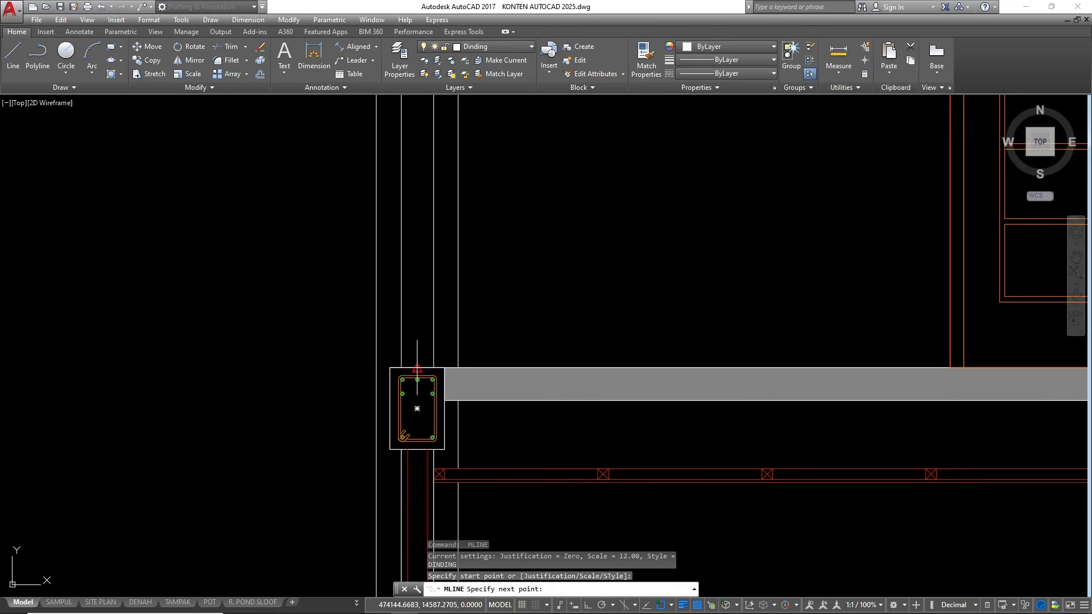
pyautogui.scroll(-6, 419, 370)
pyautogui.scroll(5, 434, 214)
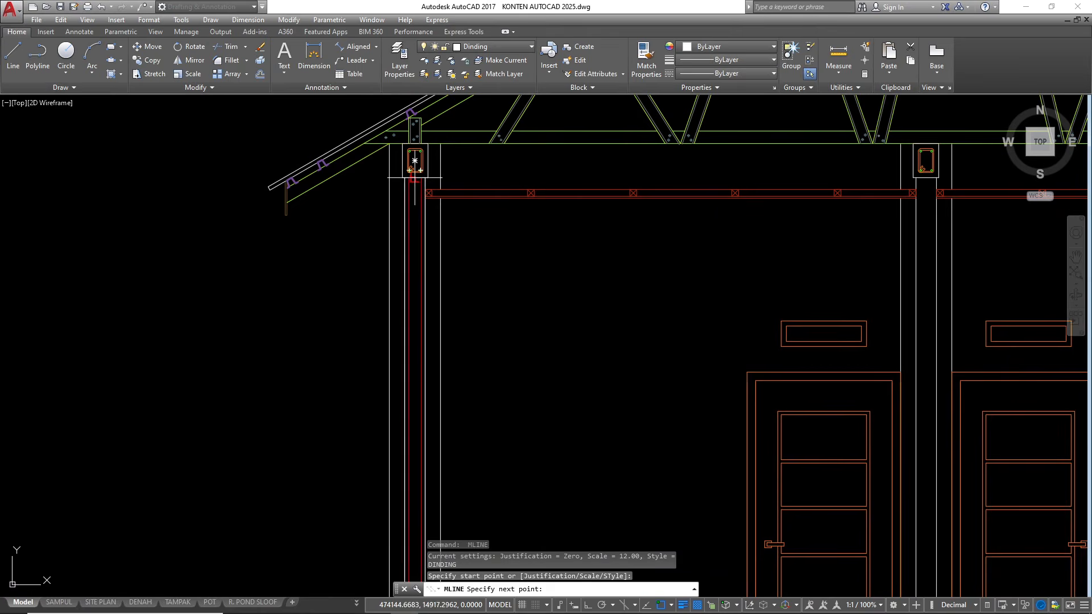
pyautogui.click(415, 178)
pyautogui.press('Escape')
# Draw a multiline inside the middle top-floor wall from the ring beam's underside down to the floor beam
pyautogui.scroll(-6, 414, 185)
pyautogui.scroll(4, 526, 190)
pyautogui.press('Return')
pyautogui.scroll(4, 506, 176)
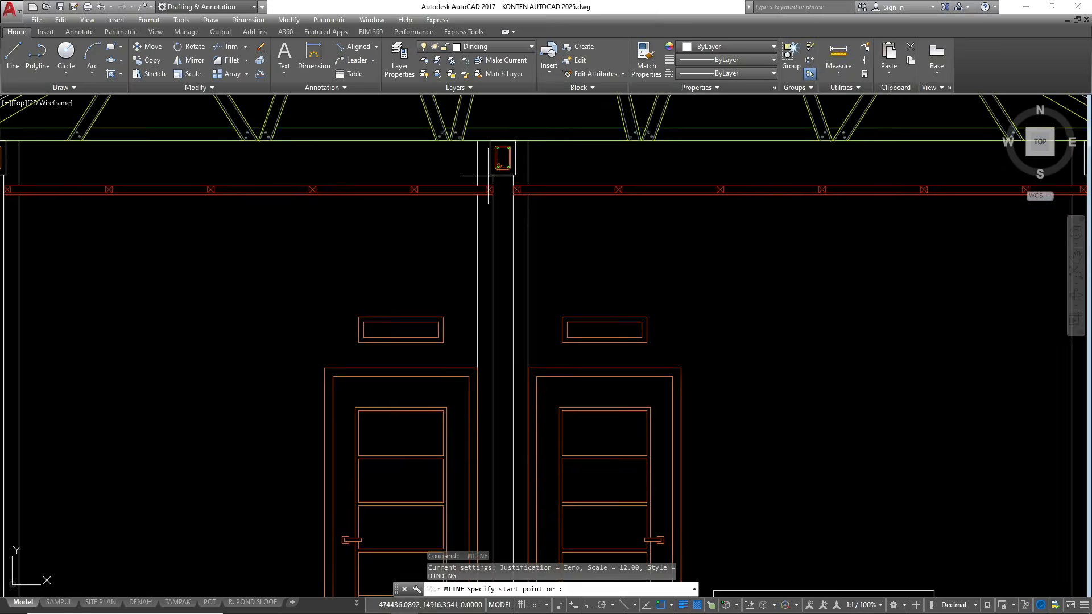
pyautogui.click(497, 169)
pyautogui.scroll(-4, 504, 148)
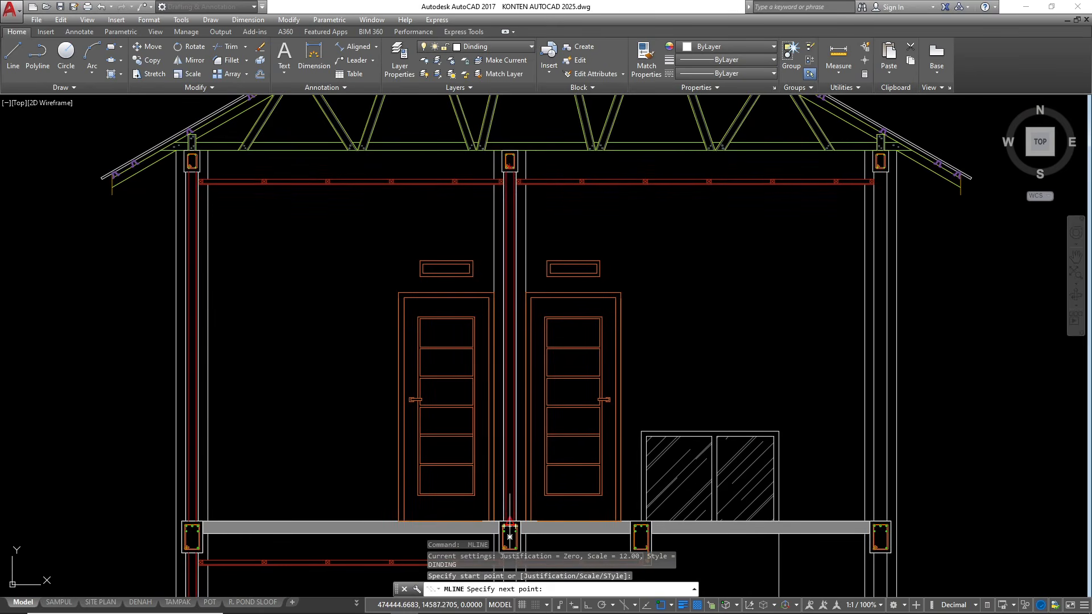
pyautogui.press('Escape')
# Draw a multiline inside the rightmost top-floor wall from the ring beam's underside down to the floor beam
pyautogui.press('Return')
pyautogui.scroll(4, 890, 165)
pyautogui.click(851, 144)
pyautogui.scroll(-3, 719, 166)
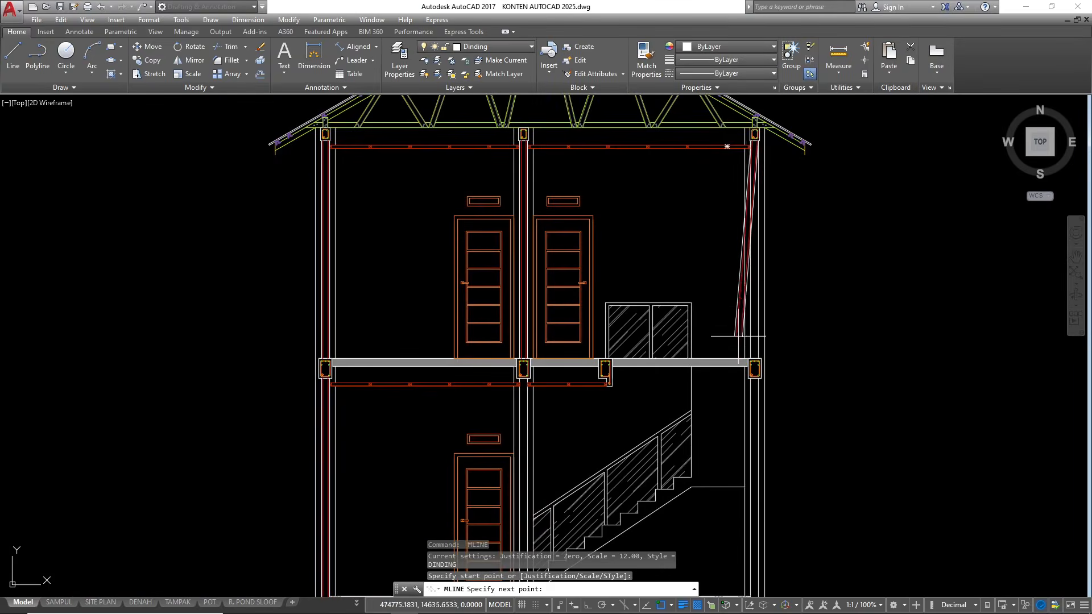
pyautogui.scroll(3, 740, 347)
pyautogui.click(784, 392)
pyautogui.press('Return')
# Draw a multiline inside the rightmost ground-floor wall from the upper-floor beam's underside down to the foundation beam
pyautogui.scroll(-2, 602, 113)
pyautogui.press('Return')
pyautogui.scroll(2, 672, 255)
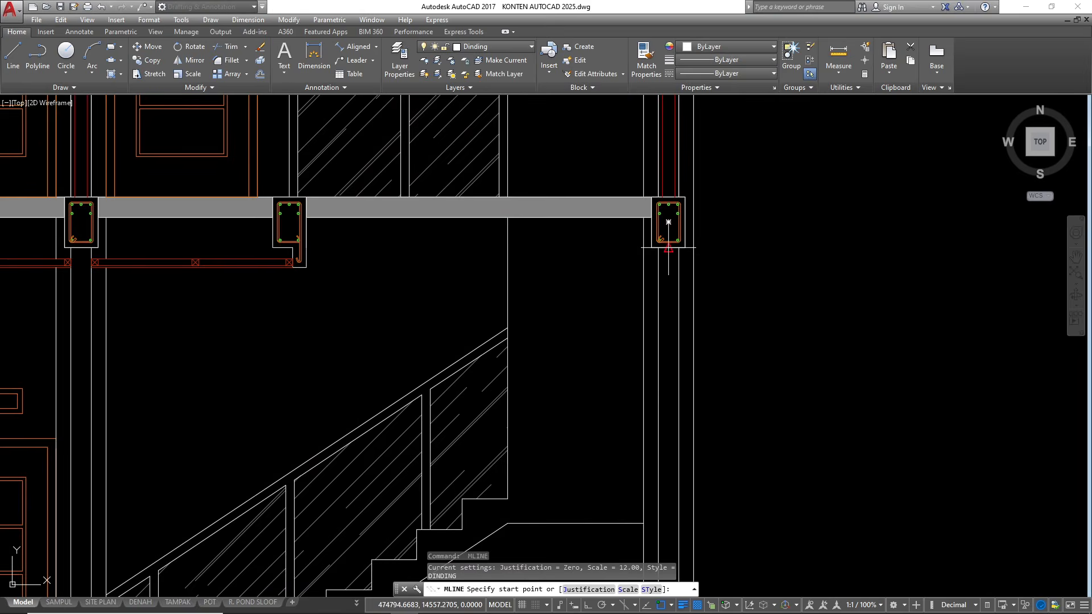
pyautogui.click(668, 247)
pyautogui.scroll(-5, 677, 194)
pyautogui.scroll(5, 681, 364)
pyautogui.click(656, 311)
pyautogui.scroll(-6, 630, 410)
pyautogui.press('Escape')
pyautogui.press('Escape')
pyautogui.press('Escape')
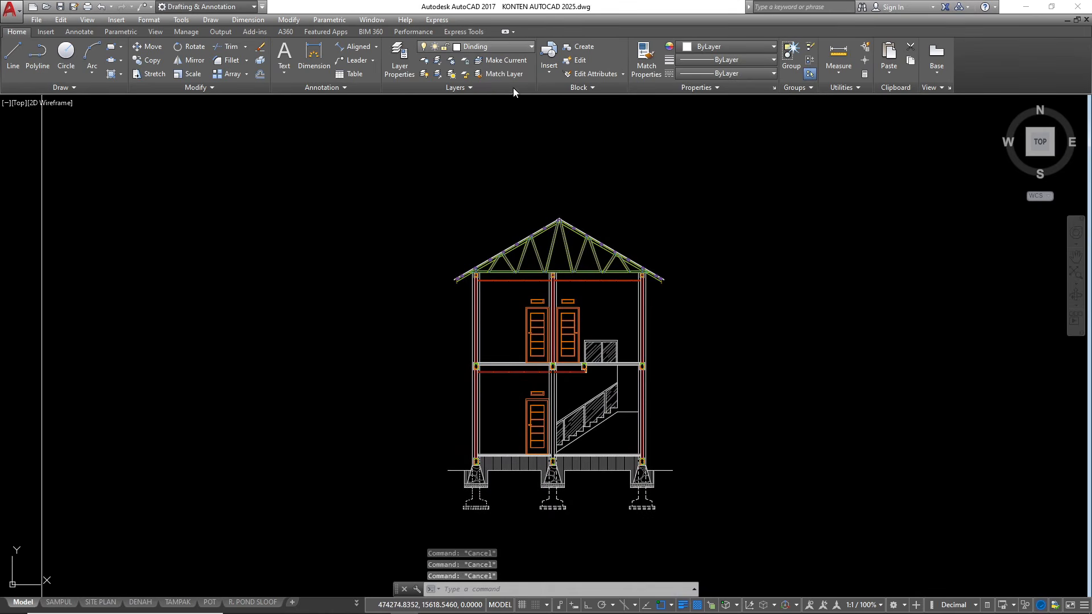
# On the Arsiran layer, hatch the core of the leftmost top-floor wall with the ANSI32 pattern at scale 1
pyautogui.click(500, 46)
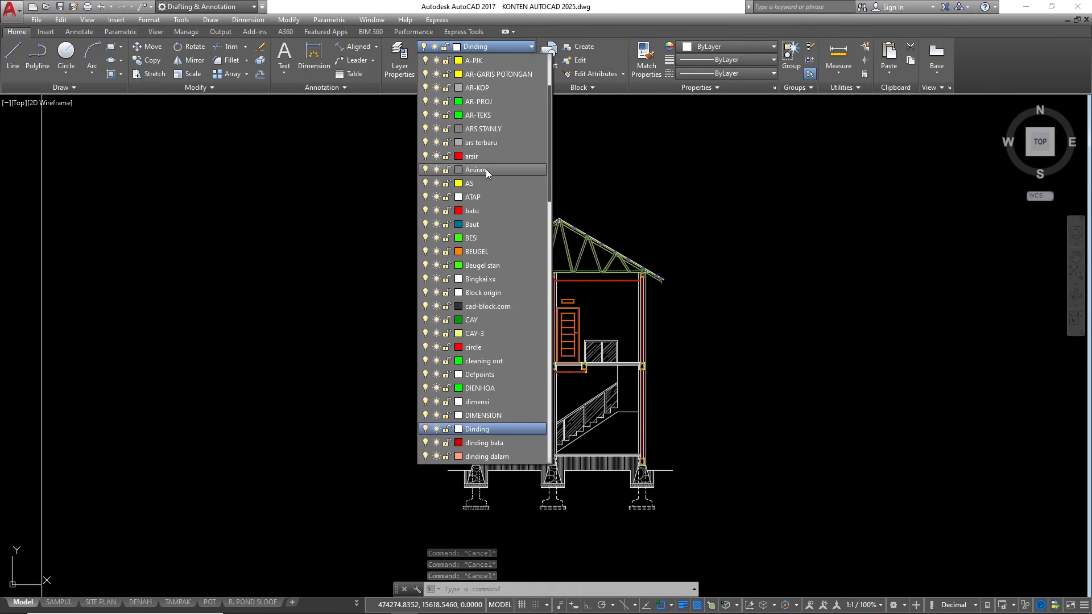
pyautogui.click(475, 170)
pyautogui.scroll(5, 466, 256)
pyautogui.write('H')
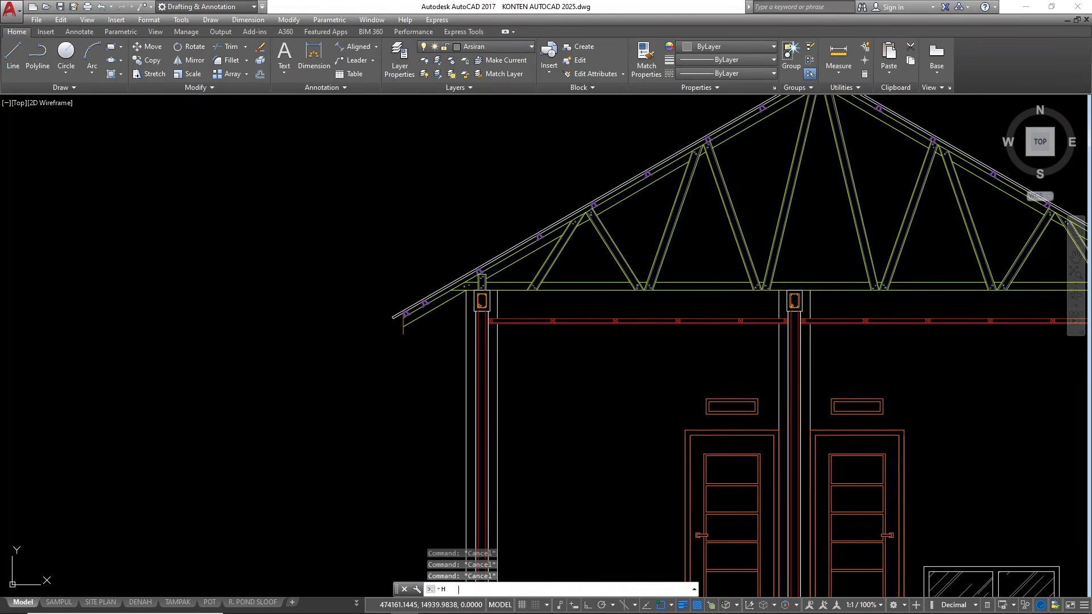
pyautogui.press('Return')
pyautogui.scroll(6, 225, 70)
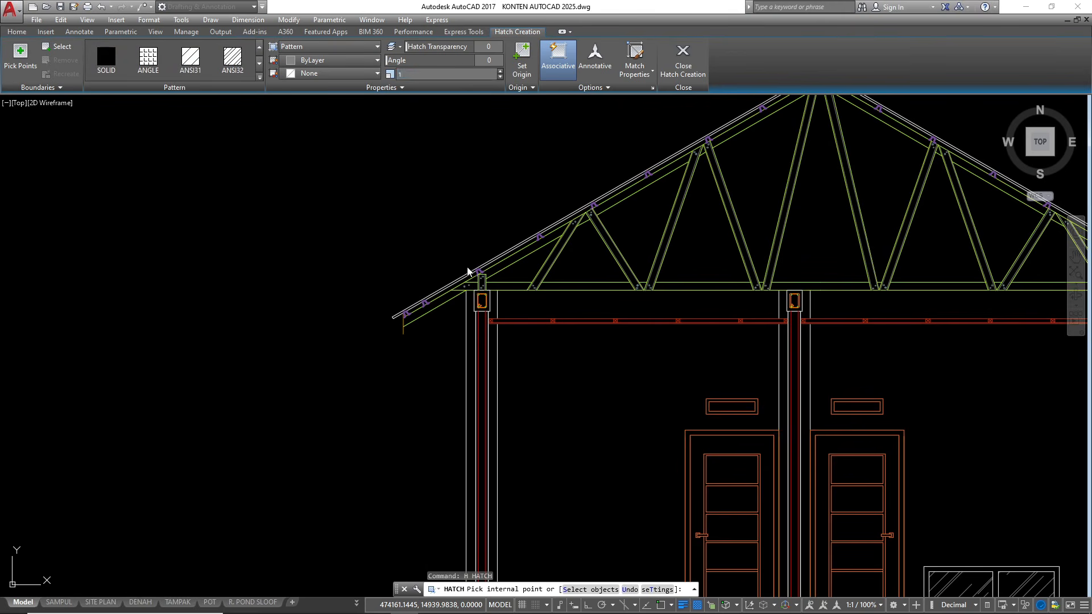
pyautogui.click(484, 334)
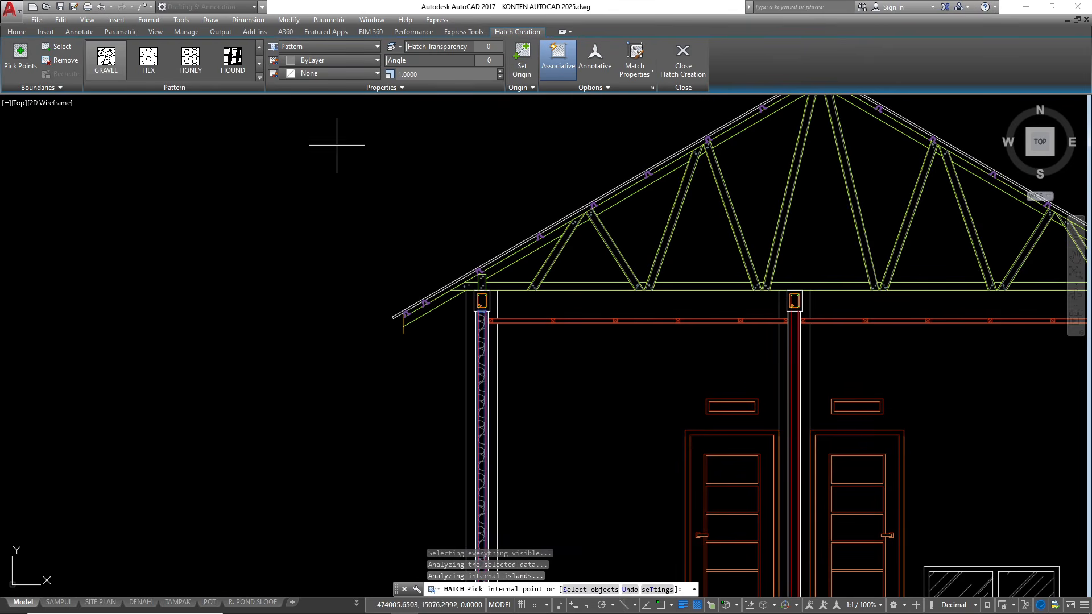
pyautogui.scroll(10, 232, 70)
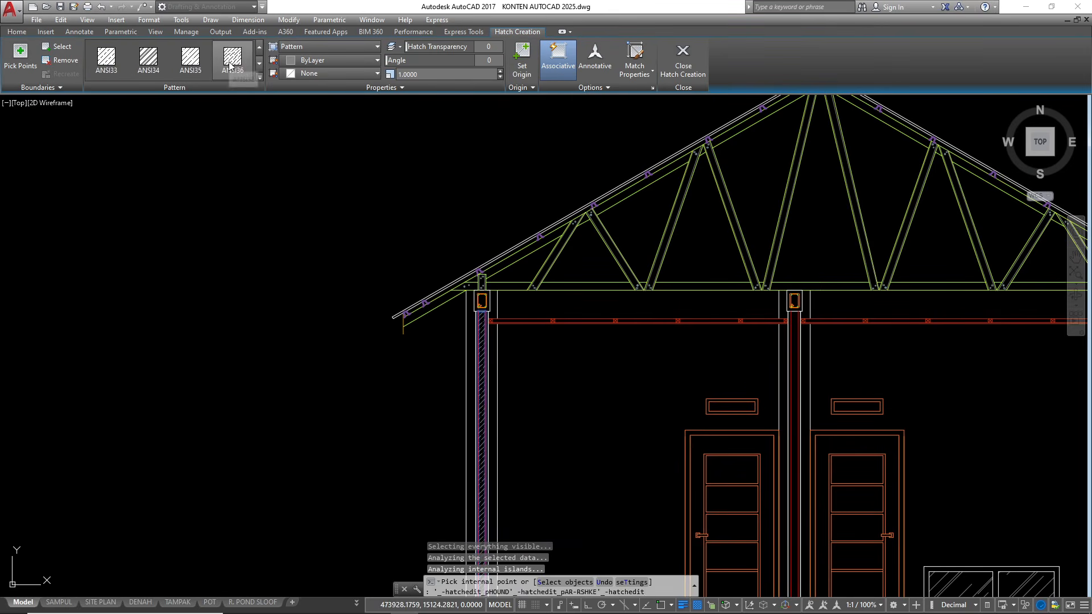
pyautogui.click(231, 65)
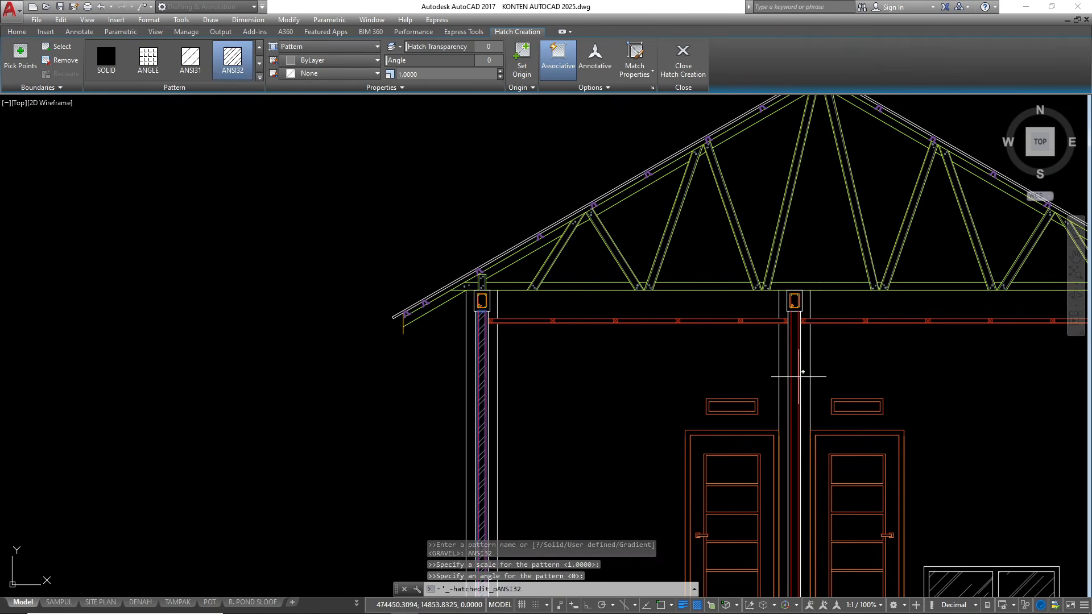
# Add the same ANSI32 hatch to the middle and rightmost top-floor walls and to the three ground-floor walls
pyautogui.scroll(-5, 319, 165)
pyautogui.scroll(9, 438, 183)
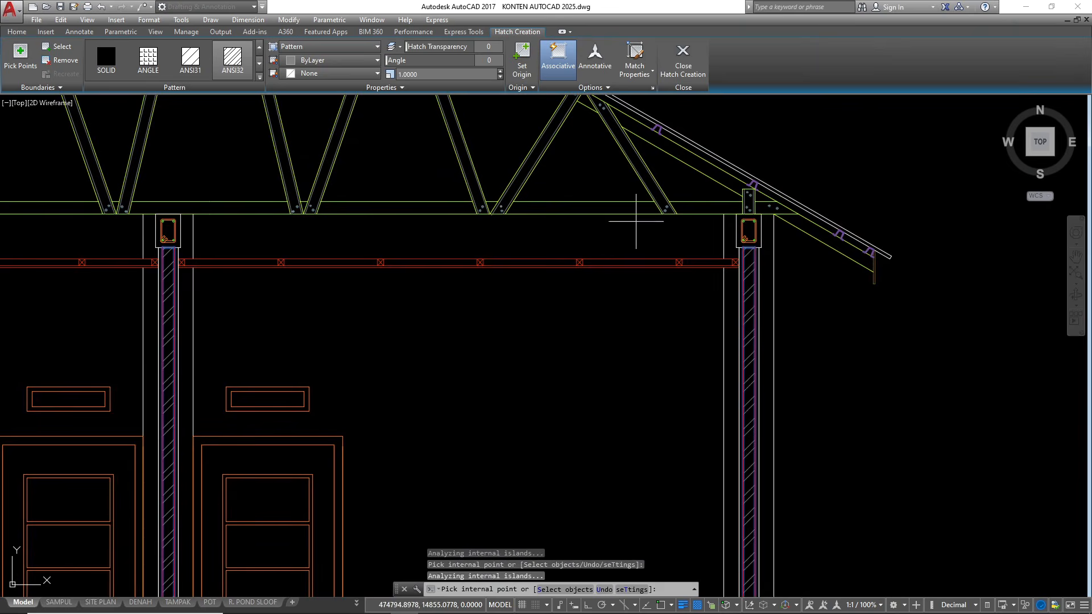
pyautogui.scroll(-5, 745, 346)
pyautogui.scroll(6, 566, 246)
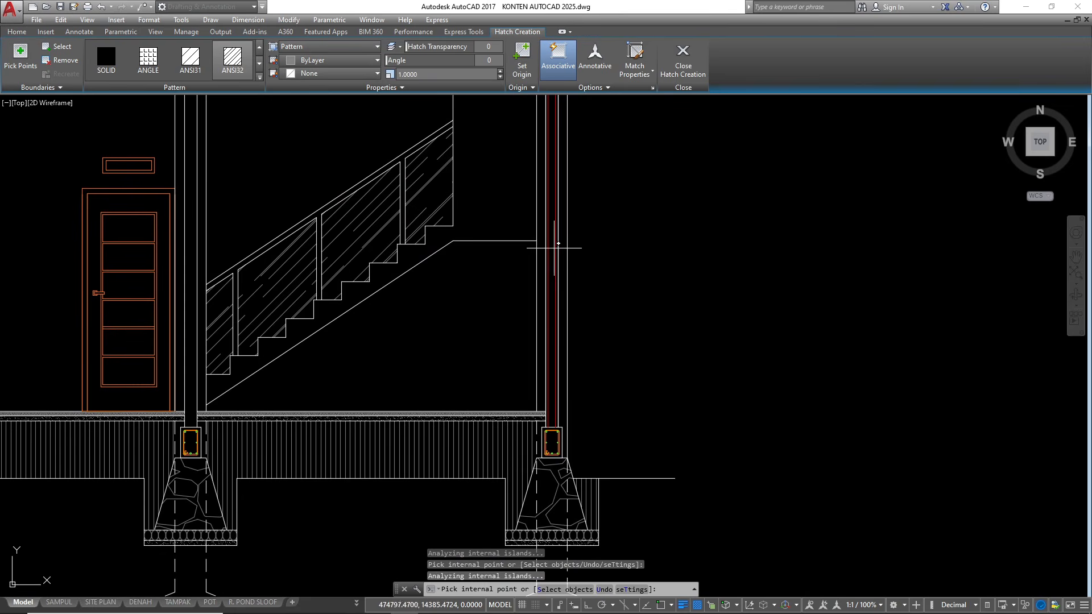
pyautogui.scroll(-5, 676, 290)
pyautogui.scroll(5, 551, 262)
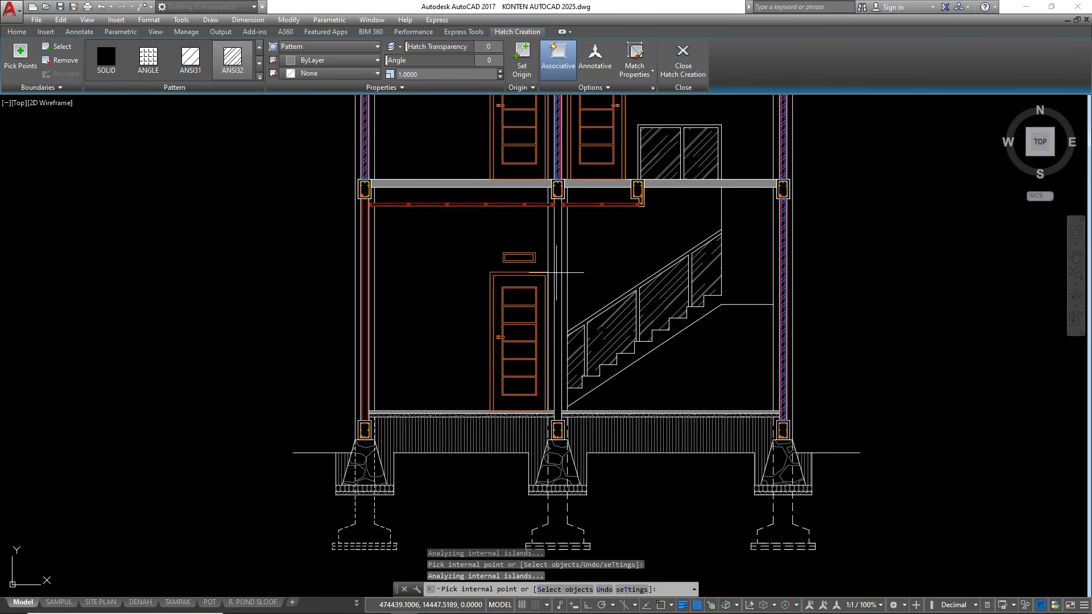
pyautogui.scroll(4, 365, 259)
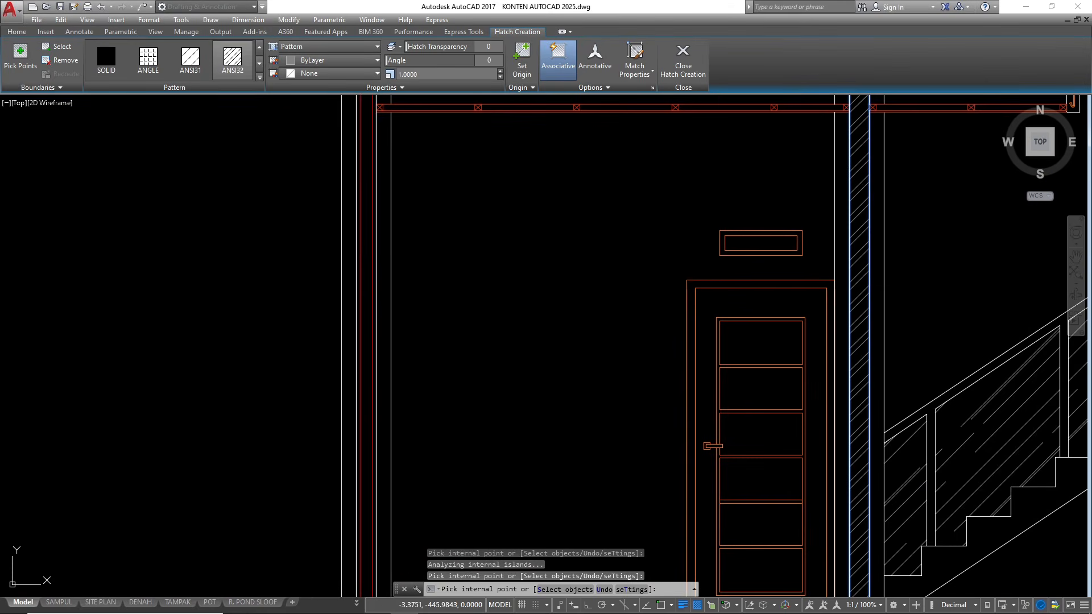
pyautogui.scroll(-5, 453, 298)
pyautogui.press('Return')
pyautogui.scroll(-2, 454, 358)
pyautogui.press('Escape')
pyautogui.press('Escape')
# Compare the new section with the finished reference section, checking its material notes, levels and dimensions
pyautogui.scroll(-4, 511, 299)
pyautogui.scroll(5, 511, 299)
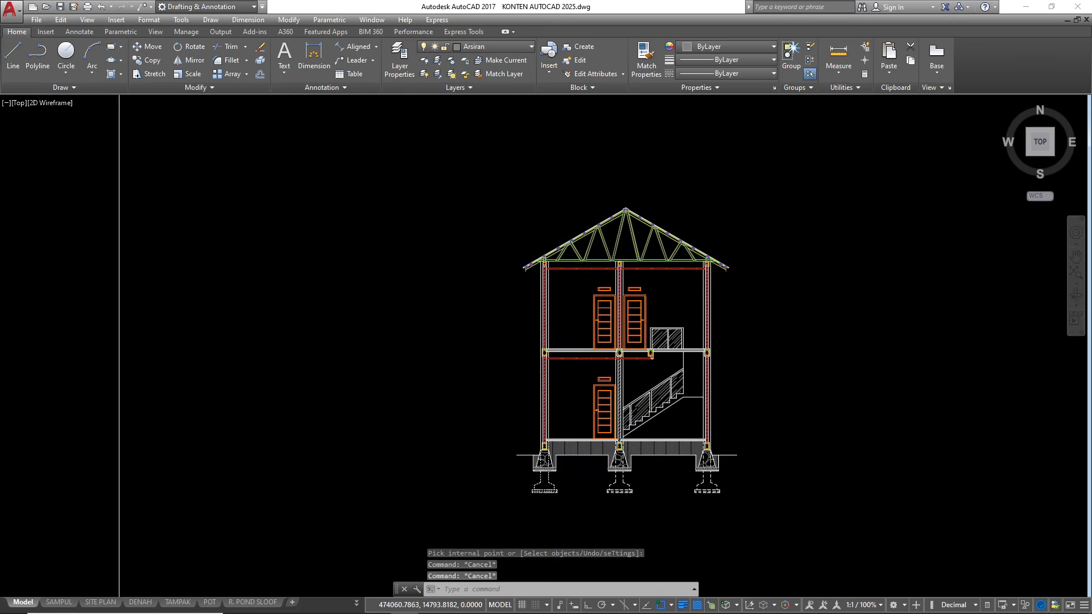
pyautogui.scroll(-5, 523, 297)
pyautogui.scroll(6, 556, 290)
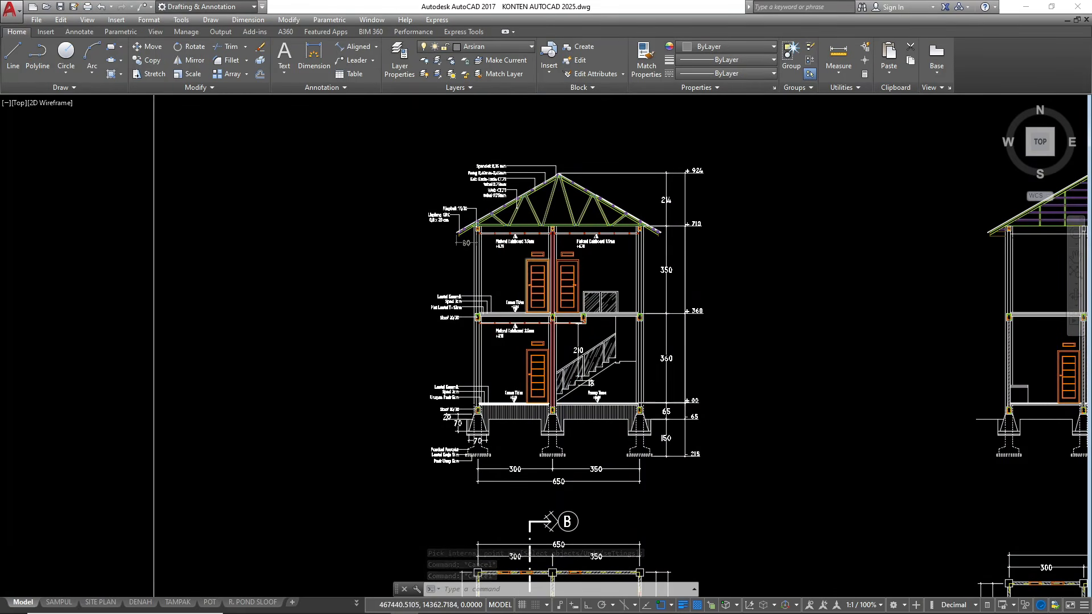
pyautogui.scroll(-5, 312, 298)
pyautogui.scroll(4, 478, 324)
pyautogui.scroll(4, 478, 324)
pyautogui.scroll(-2, 512, 347)
pyautogui.scroll(2, 545, 374)
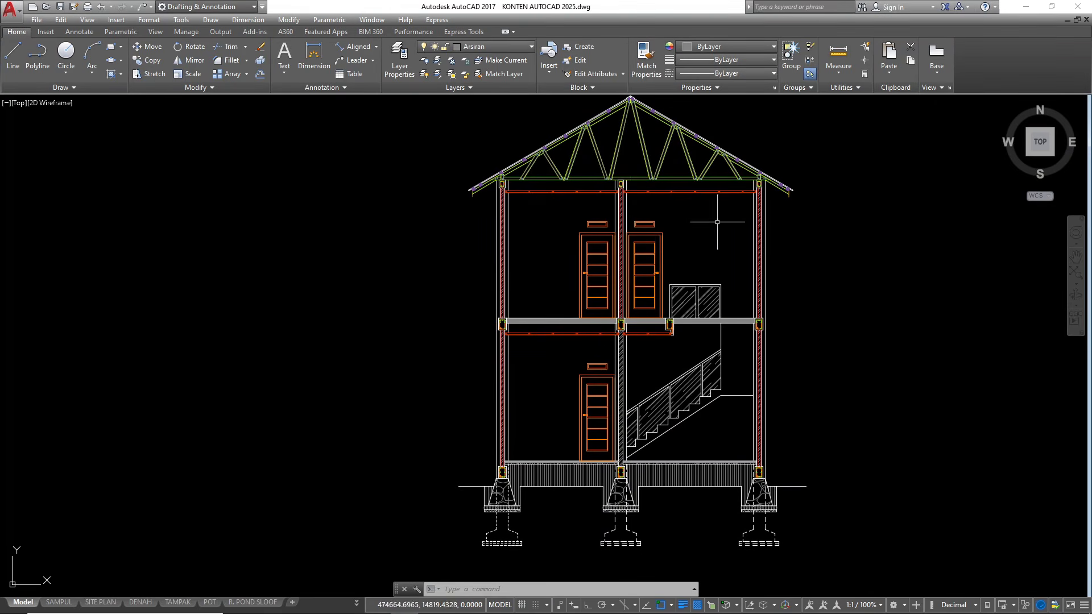
pyautogui.scroll(-2, 685, 307)
pyautogui.scroll(2, 667, 281)
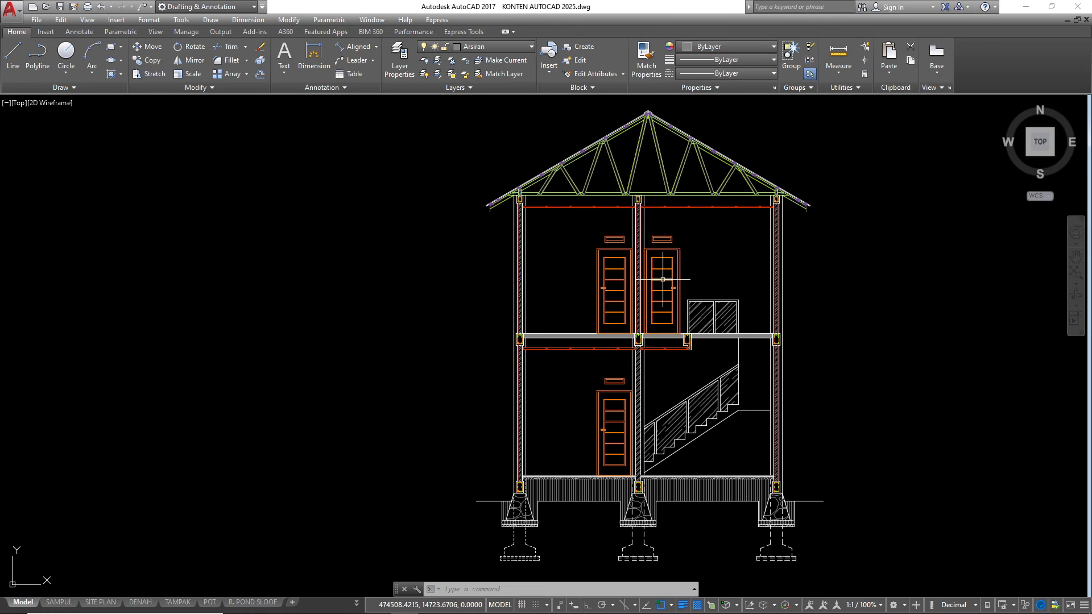
# Select the reference section's roof material notes, level marks and vertical dimensions for copying to the new section
pyautogui.scroll(6, 513, 187)
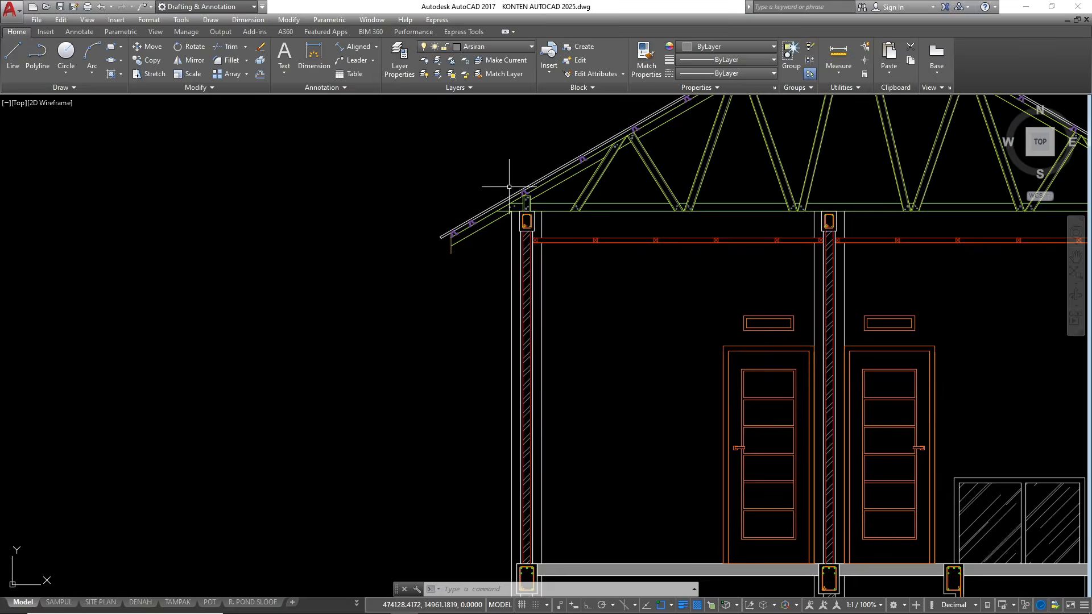
pyautogui.moveTo(490, 220)
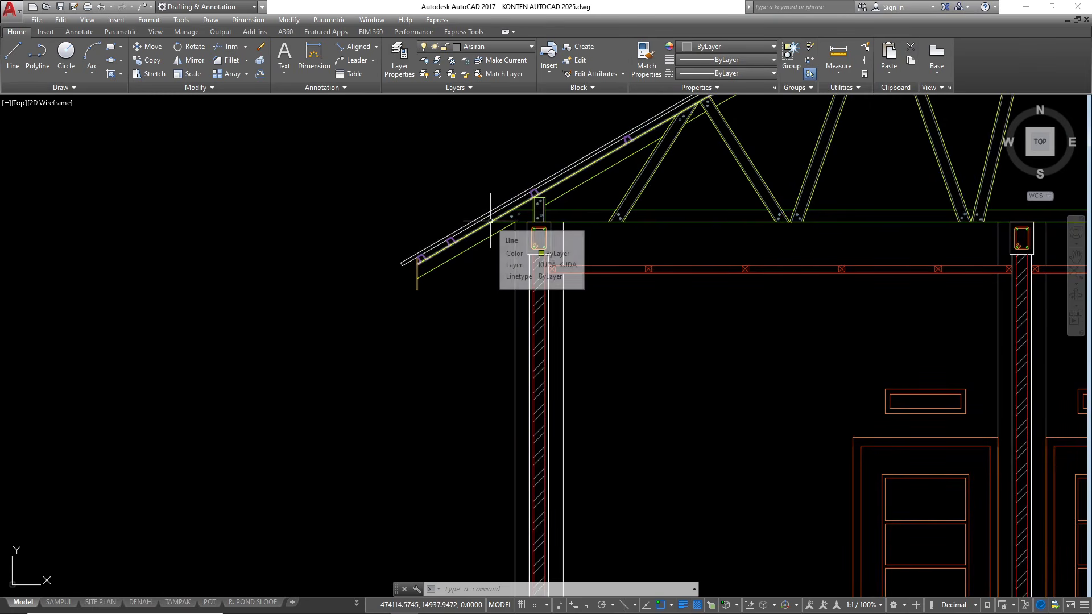
pyautogui.scroll(-4, 421, 199)
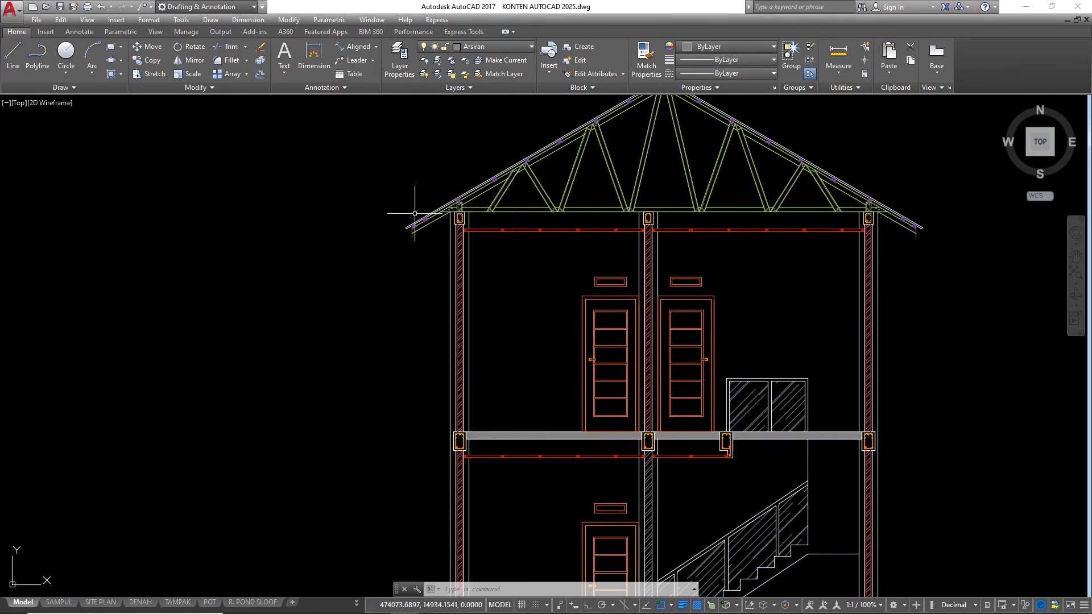
pyautogui.scroll(-2, 414, 213)
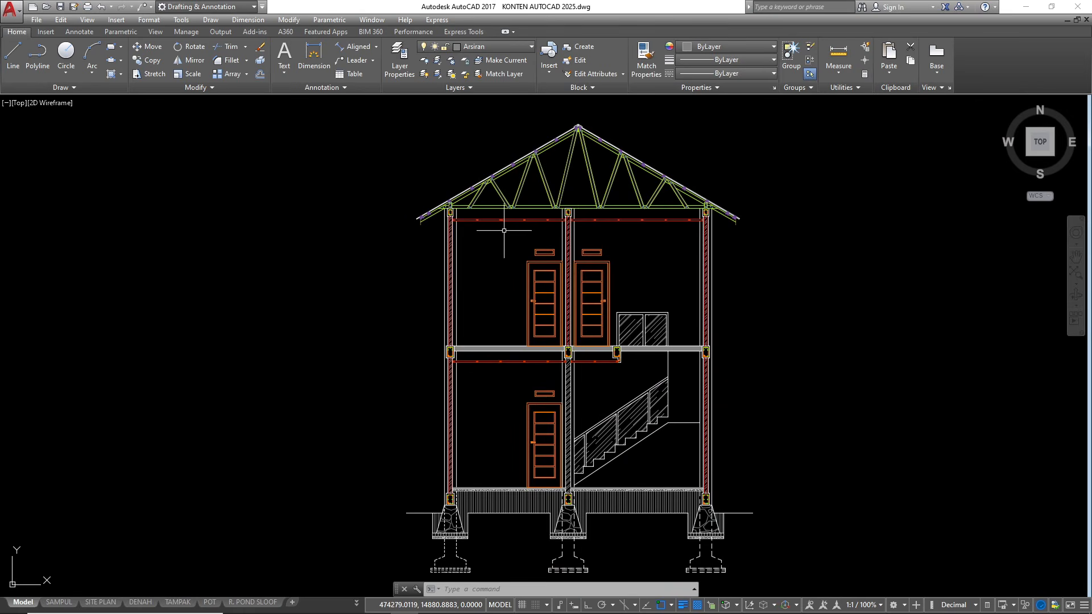
pyautogui.scroll(-7, 504, 231)
pyautogui.scroll(10, 468, 245)
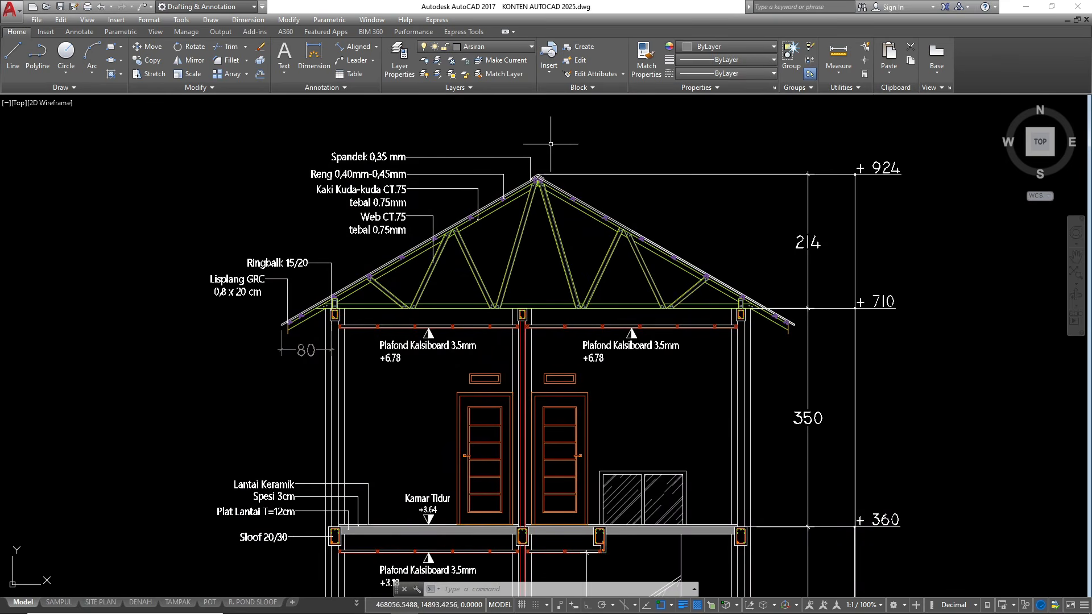
pyautogui.click(553, 146)
pyautogui.click(458, 161)
pyautogui.click(449, 166)
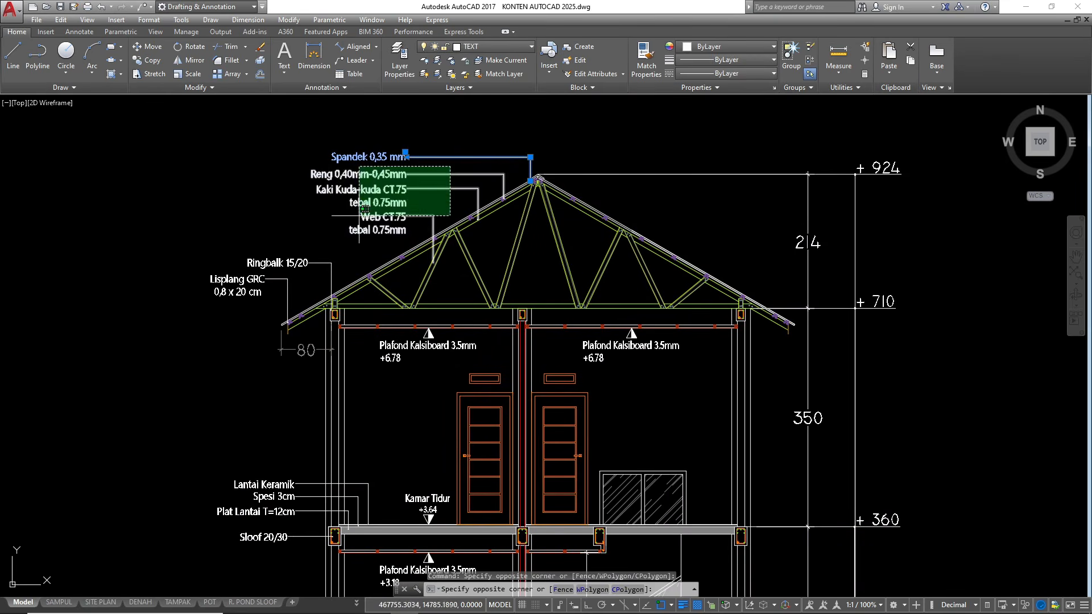
pyautogui.click(362, 211)
pyautogui.click(334, 255)
pyautogui.click(212, 325)
pyautogui.scroll(-4, 383, 192)
pyautogui.click(636, 464)
pyautogui.click(590, 190)
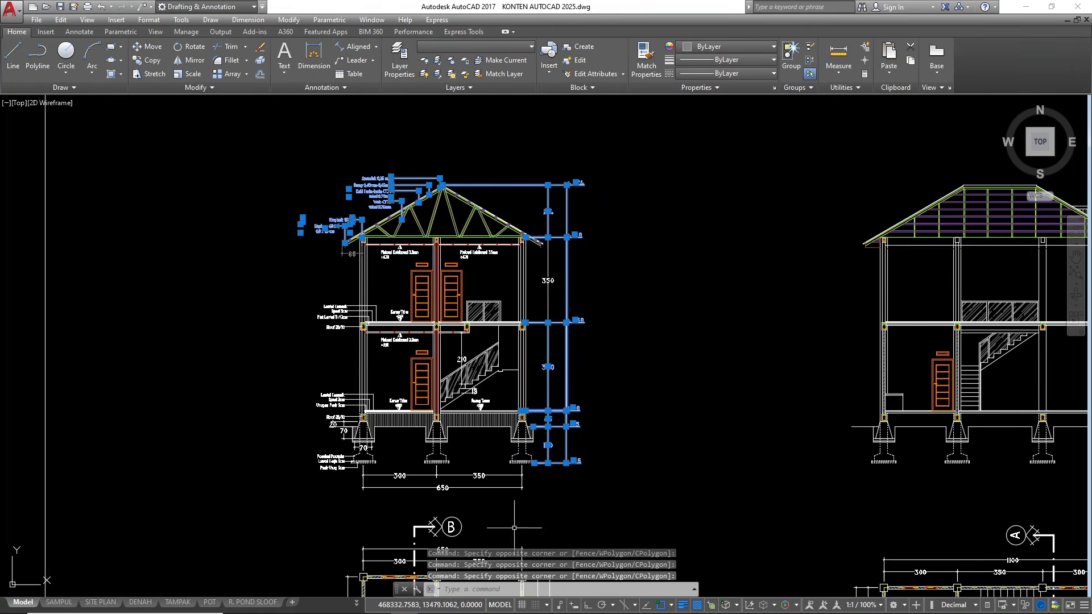
# Add the reference section's horizontal dimensions, foundation notes and floor material notes to the selection
pyautogui.scroll(4, 514, 529)
pyautogui.click(571, 440)
pyautogui.click(250, 372)
pyautogui.scroll(-4, 548, 385)
pyautogui.scroll(4, 375, 383)
pyautogui.click(353, 405)
pyautogui.click(328, 323)
pyautogui.click(357, 156)
pyautogui.click(341, 221)
pyautogui.scroll(2, 343, 240)
pyautogui.click(360, 234)
pyautogui.click(338, 256)
pyautogui.scroll(-3, 362, 384)
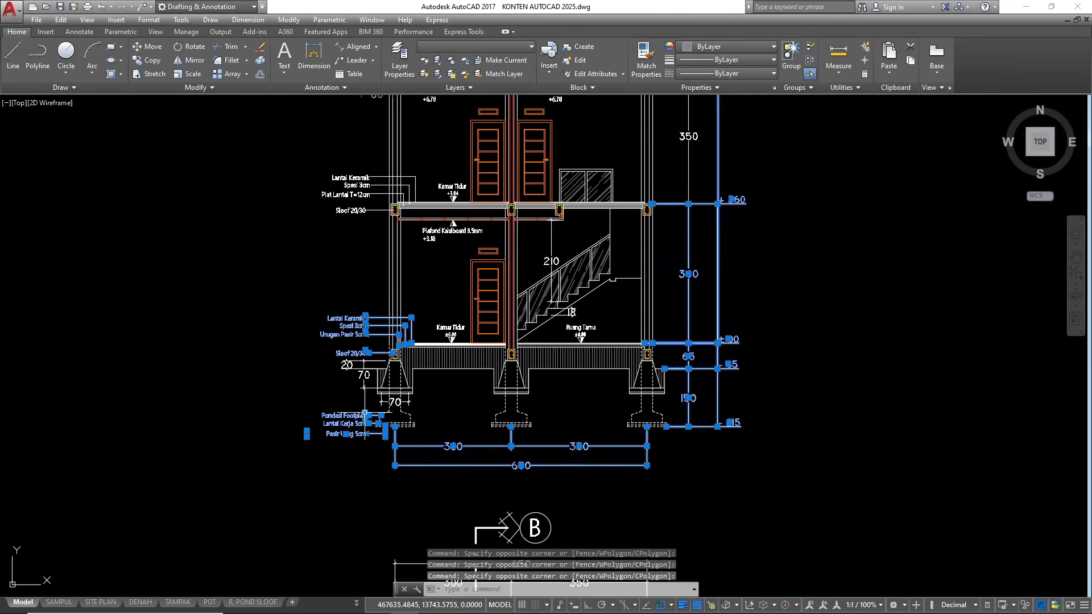
# Copy the selected annotations onto the new section, using the lower corner of the leftmost stone foundation's base as the reference point in both sections
pyautogui.write('co')
pyautogui.press('Return')
pyautogui.scroll(5, 400, 429)
pyautogui.click(452, 282)
pyautogui.scroll(-6, 452, 282)
pyautogui.scroll(6, 478, 310)
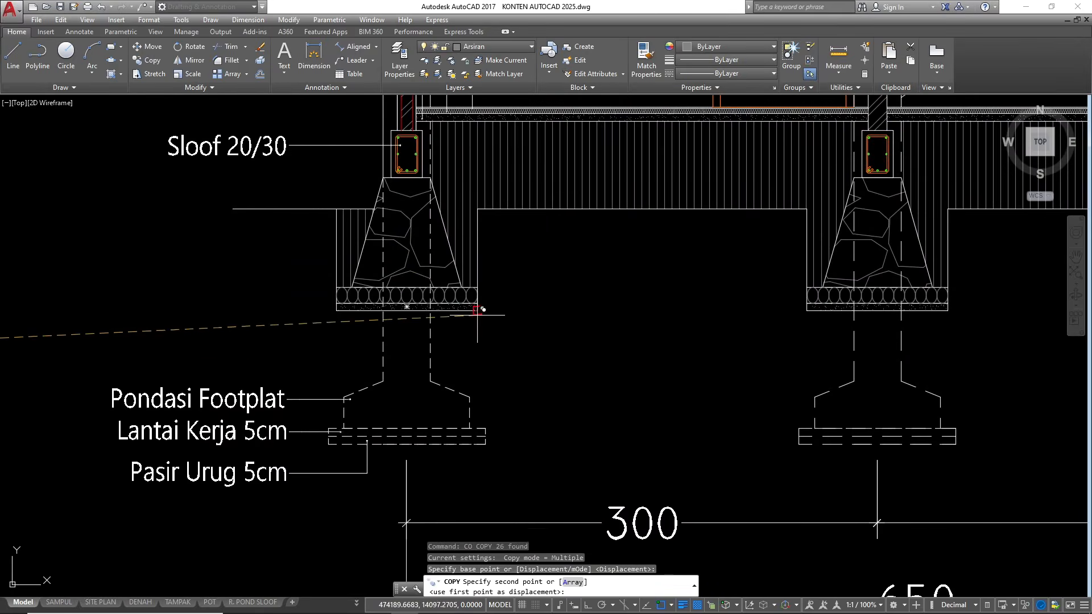
pyautogui.click(478, 311)
pyautogui.press('Escape')
pyautogui.scroll(-5, 411, 366)
pyautogui.press('Escape')
pyautogui.press('Escape')
pyautogui.scroll(-5, 415, 374)
pyautogui.scroll(5, 596, 289)
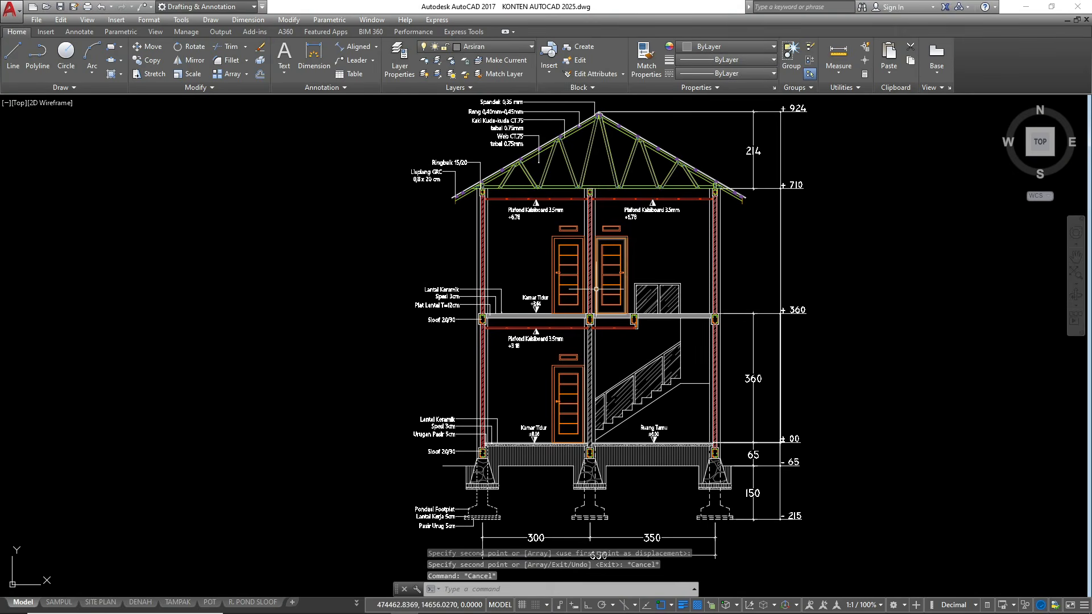
# Continue the vertical dimension chain with a dimension ending at the +360 upper-floor level
pyautogui.scroll(2, 743, 198)
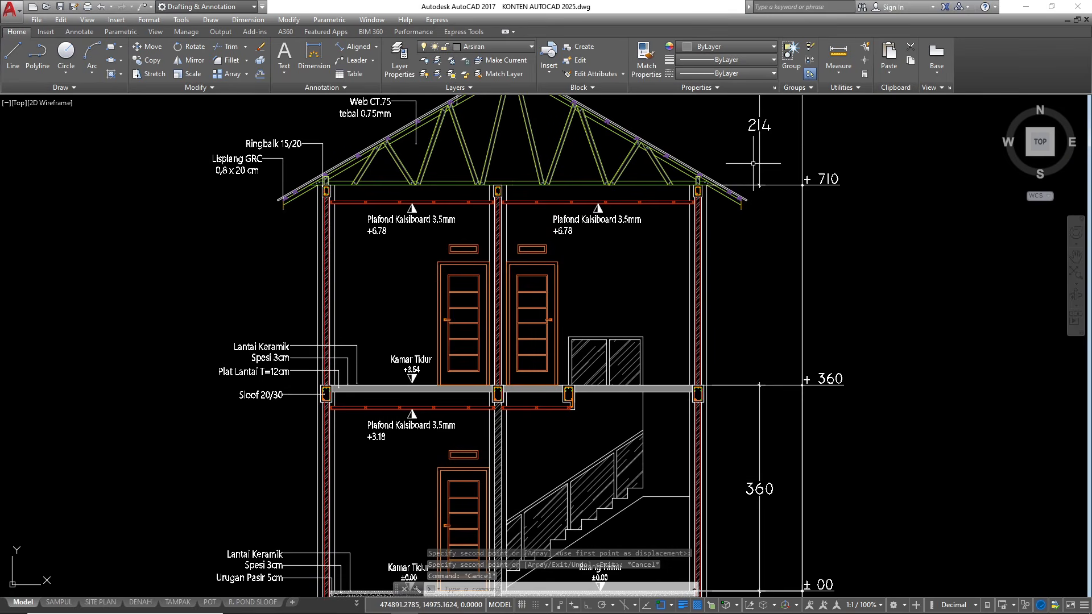
pyautogui.write('dco')
pyautogui.press('Return')
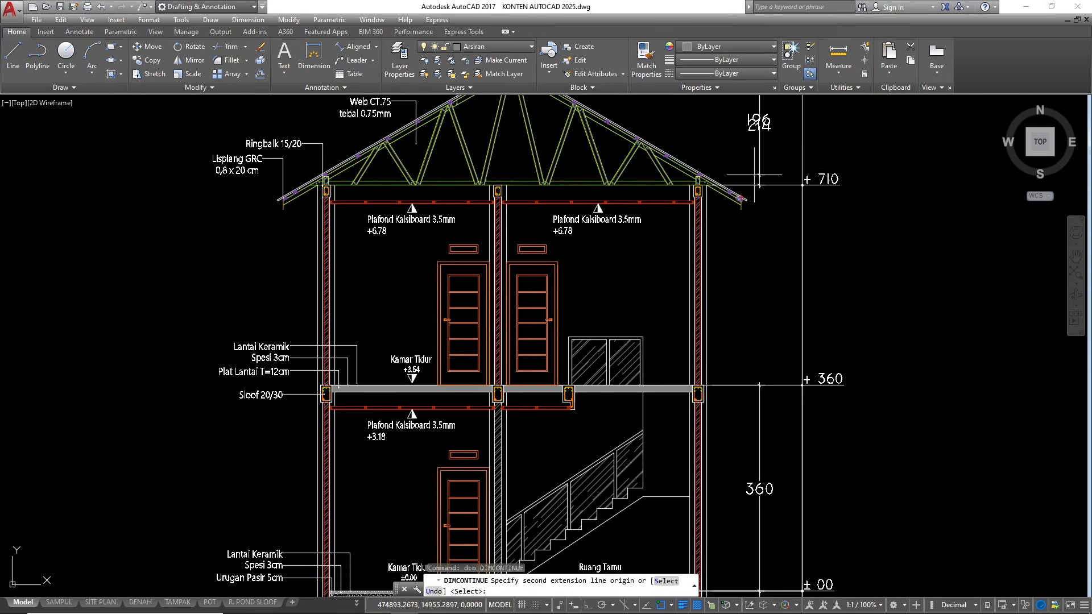
pyautogui.scroll(6, 702, 391)
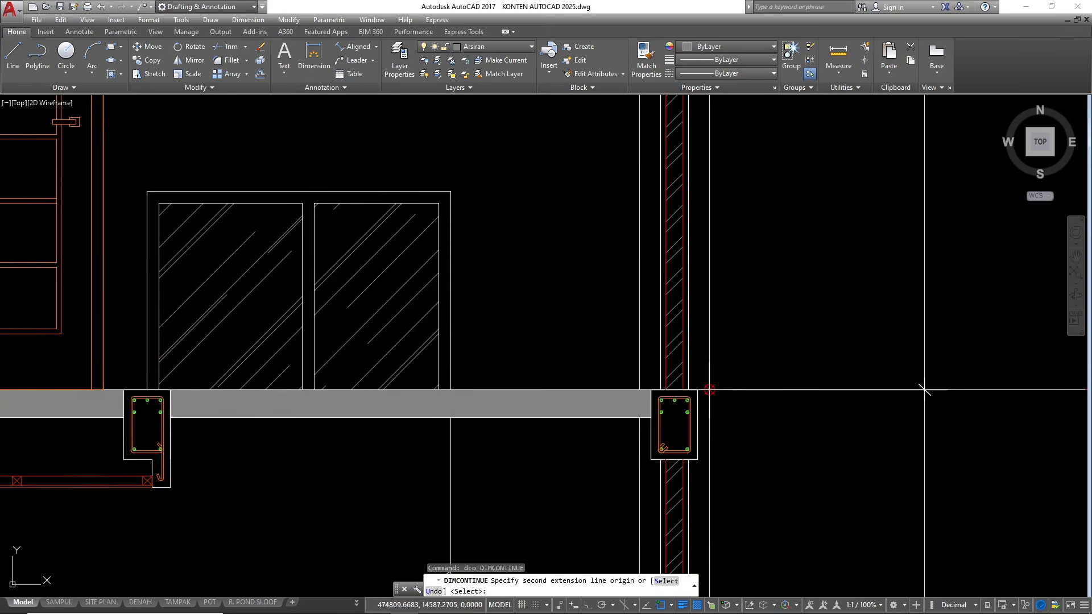
pyautogui.click(924, 390)
pyautogui.scroll(-6, 675, 429)
pyautogui.press('Escape')
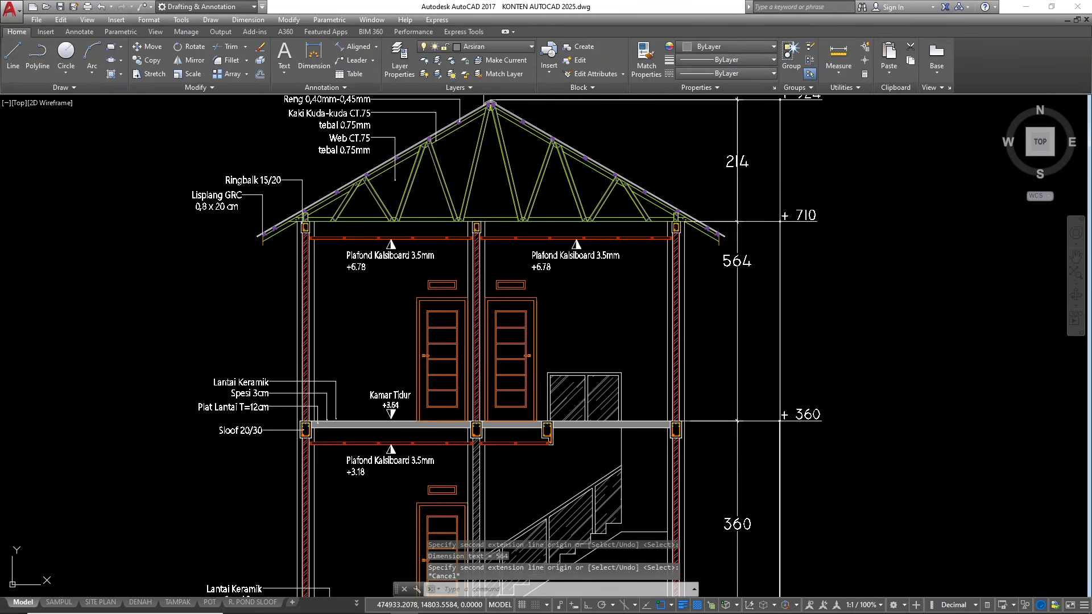
# Stretch the upper end of the new vertical dimension from the roof ridge down to the +710 level line
pyautogui.click(754, 297)
pyautogui.click(491, 100)
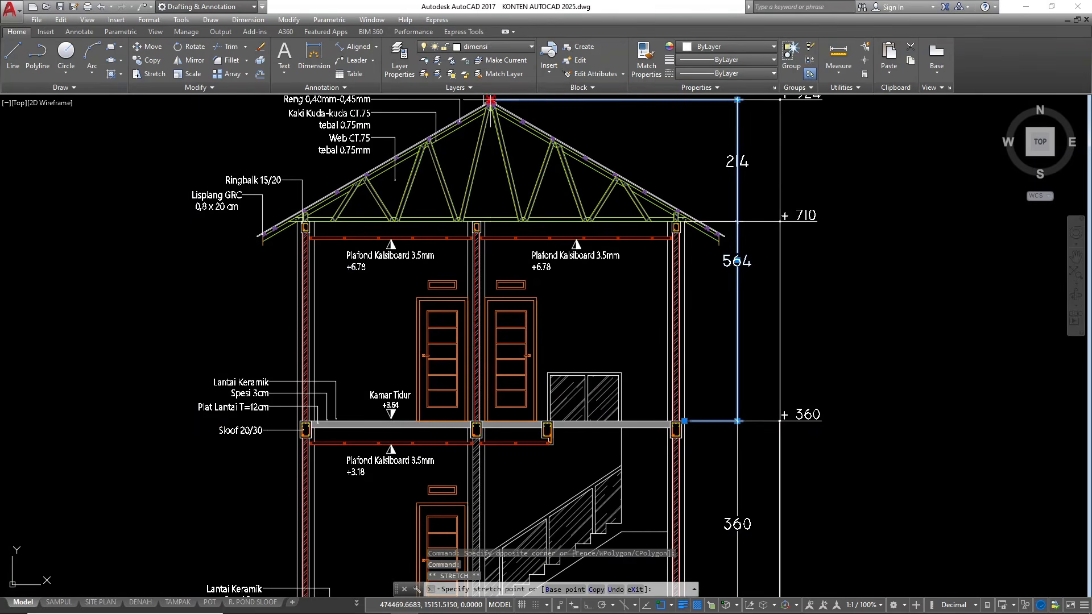
pyautogui.scroll(5, 705, 229)
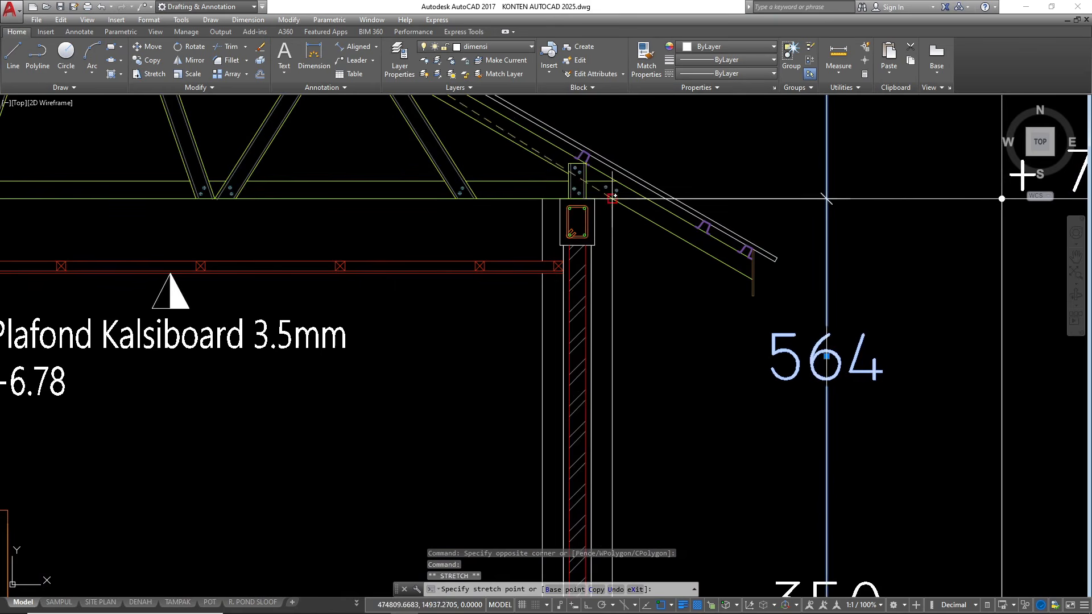
pyautogui.scroll(-5, 826, 199)
pyautogui.press('Escape')
pyautogui.scroll(-3, 826, 198)
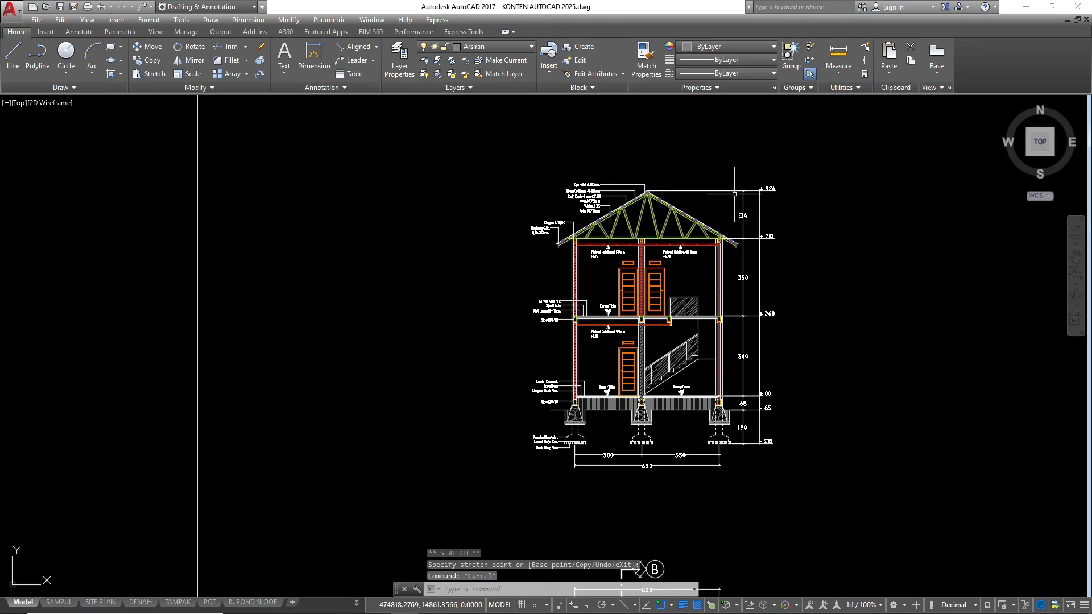
# Change the upper-floor Kamar Tidur level text to +3.60
pyautogui.scroll(2, 675, 262)
pyautogui.scroll(6, 565, 364)
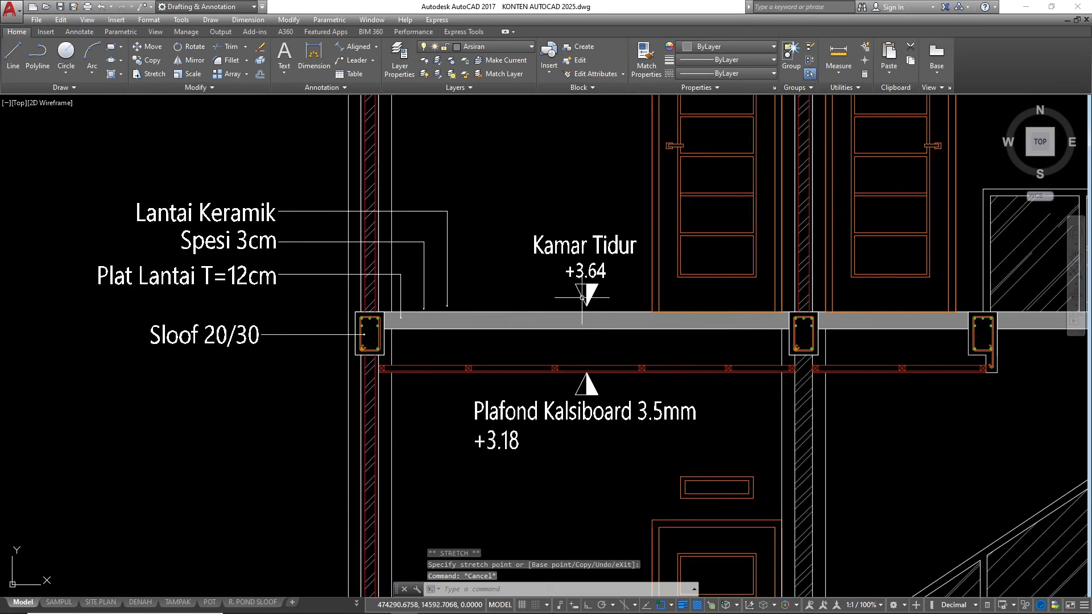
pyautogui.scroll(2, 594, 301)
pyautogui.click(609, 268)
pyautogui.click(605, 269)
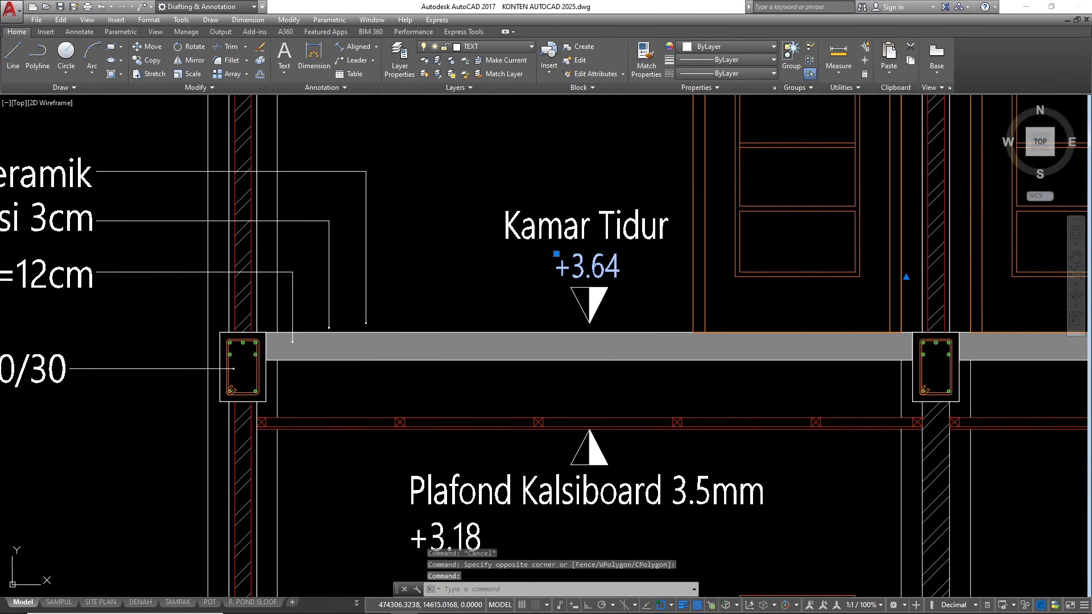
pyautogui.doubleClick(614, 280)
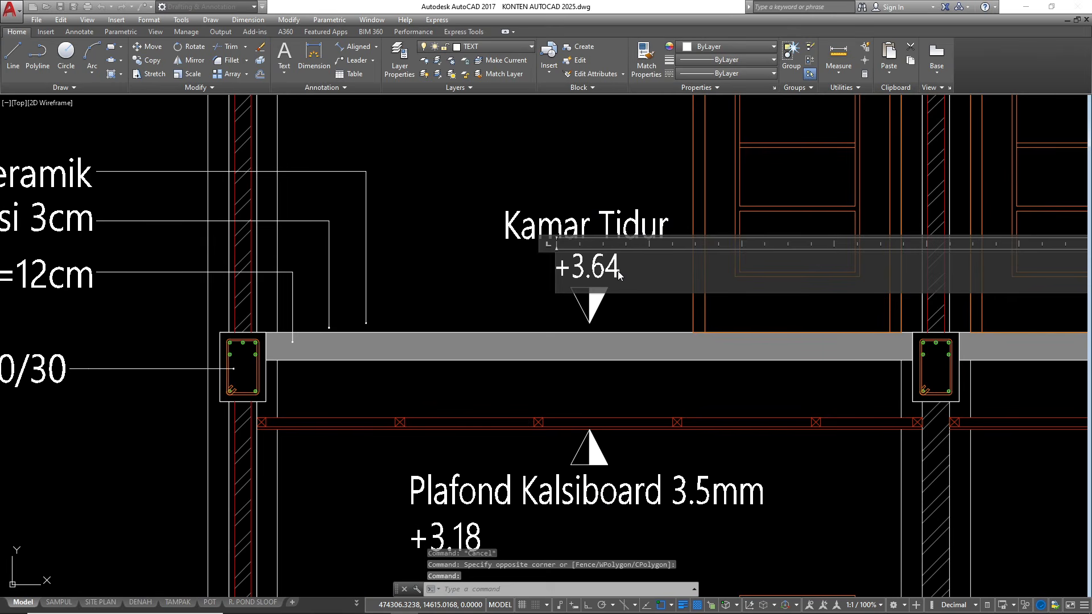
pyautogui.moveTo(612, 272); pyautogui.dragTo(612, 268)
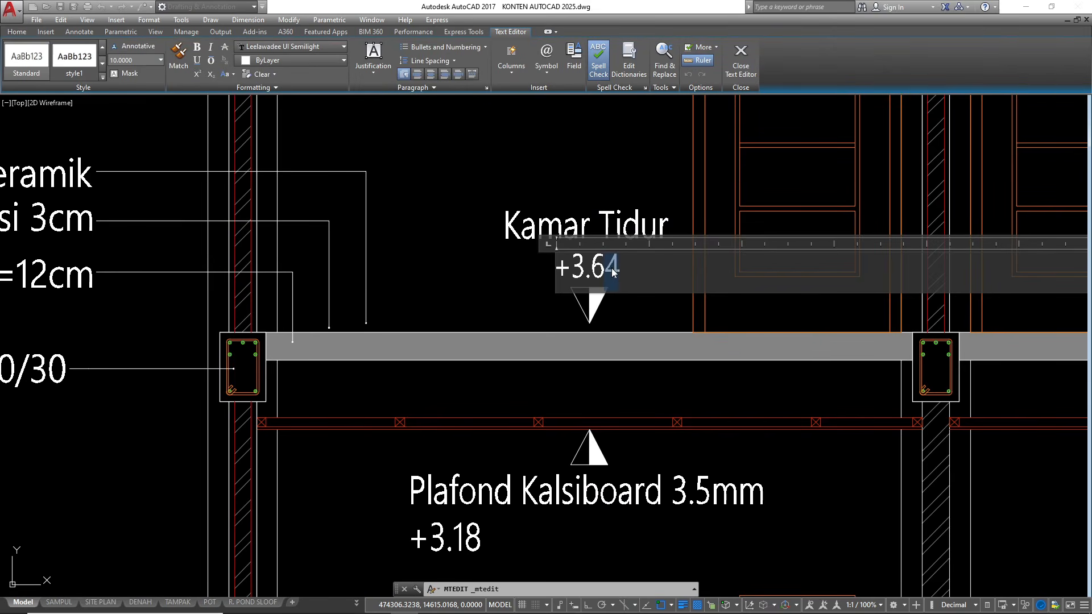
pyautogui.press('Escape')
pyautogui.press('Escape')
pyautogui.scroll(-5, 586, 250)
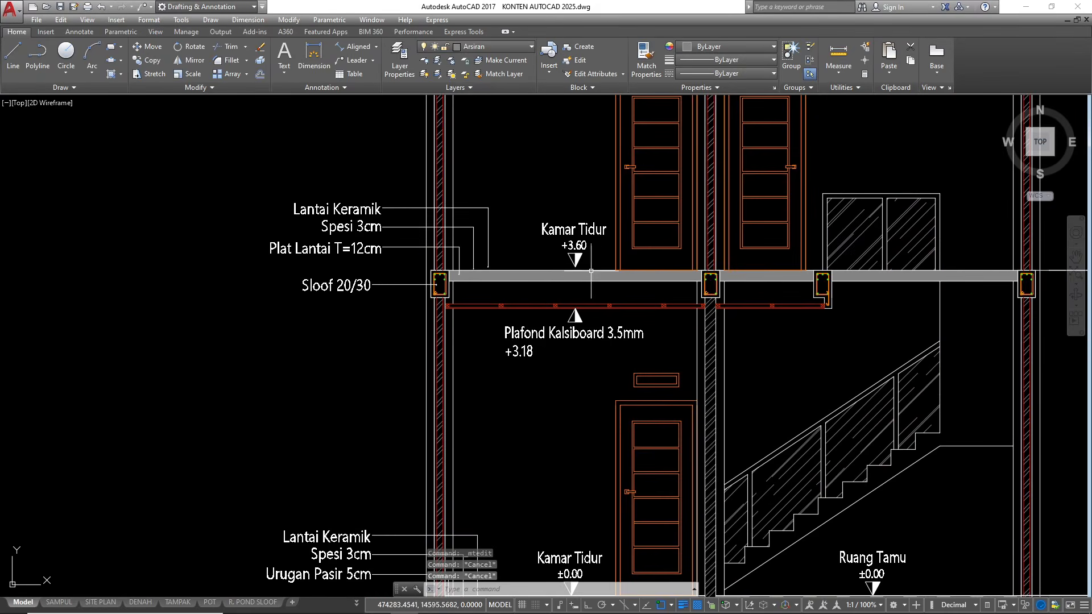
# Examine the ground-floor plan along section line A–A and check the annotated section's walls and levels against it
pyautogui.scroll(-1, 601, 260)
pyautogui.scroll(4, 702, 383)
pyautogui.scroll(-2, 757, 337)
pyautogui.scroll(-3, 687, 282)
pyautogui.scroll(-3, 666, 319)
pyautogui.scroll(-2, 663, 438)
pyautogui.scroll(7, 663, 437)
pyautogui.scroll(4, 654, 409)
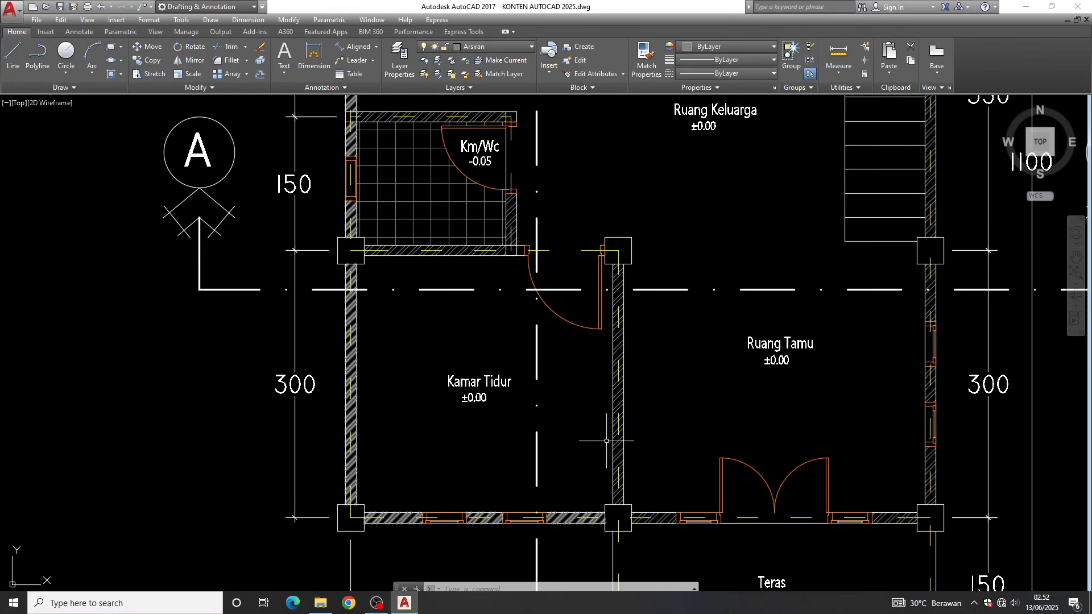
pyautogui.scroll(-6, 744, 458)
pyautogui.scroll(-4, 597, 237)
pyautogui.scroll(9, 781, 244)
pyautogui.scroll(2, 781, 244)
pyautogui.scroll(-5, 739, 273)
pyautogui.scroll(6, 707, 289)
pyautogui.scroll(-7, 707, 289)
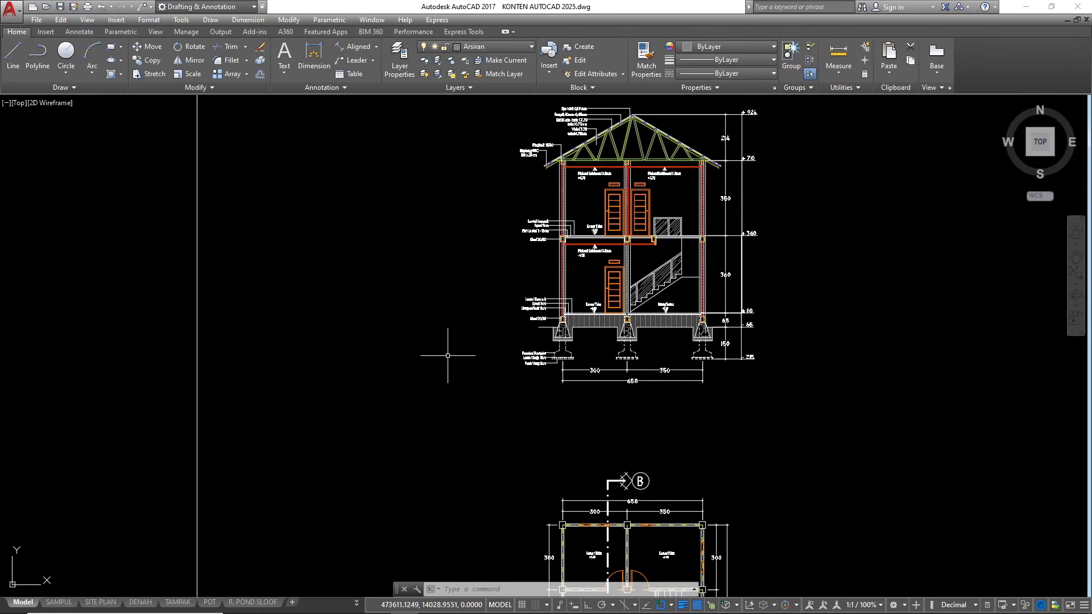
pyautogui.scroll(4, 581, 232)
pyautogui.scroll(-2, 543, 369)
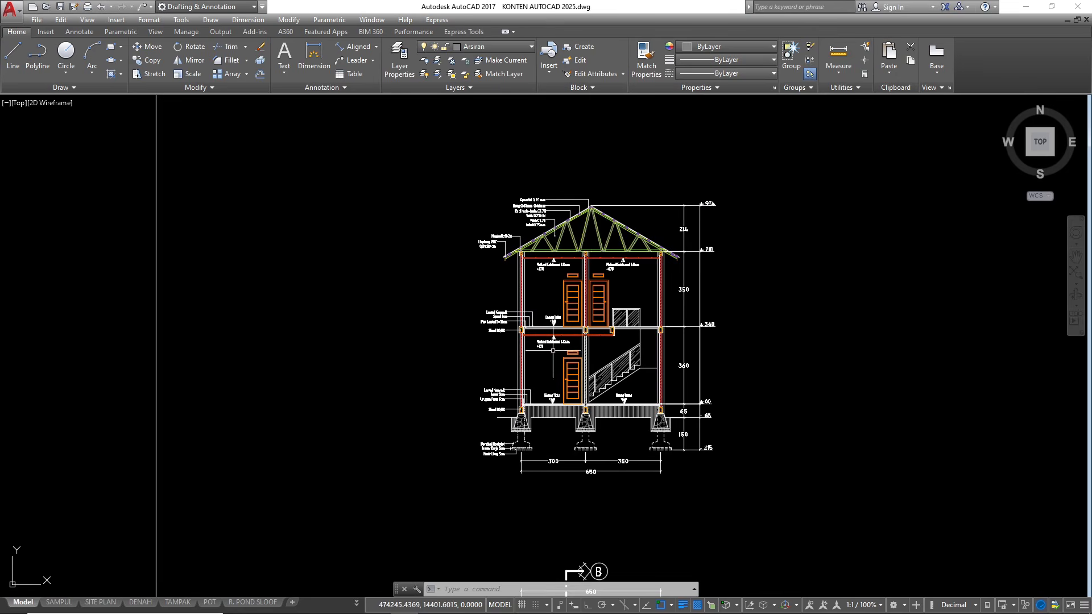
pyautogui.scroll(3, 602, 261)
pyautogui.scroll(-3, 605, 261)
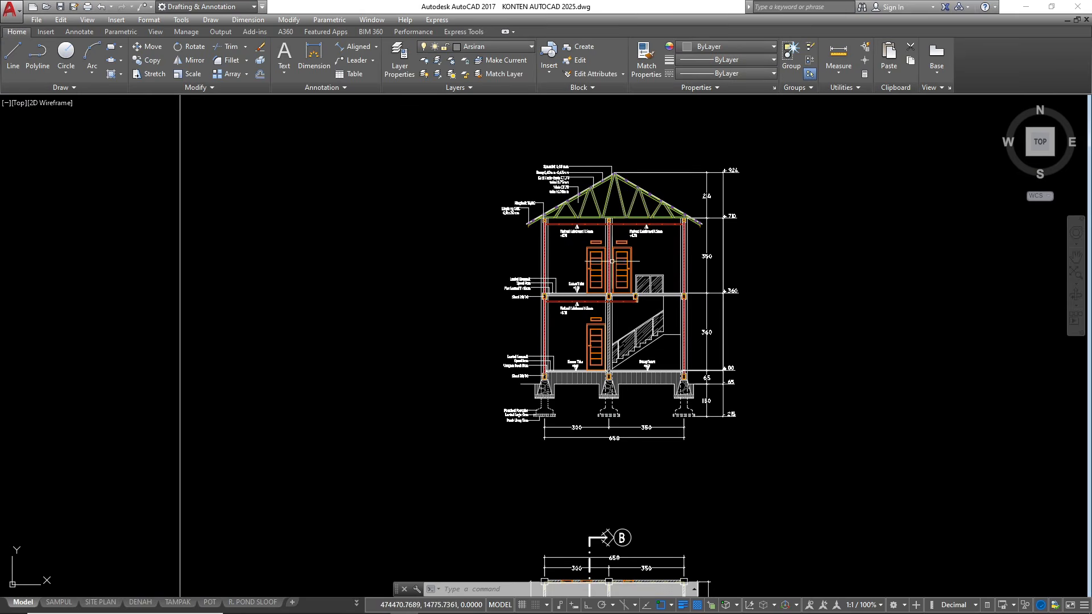
pyautogui.scroll(3, 610, 263)
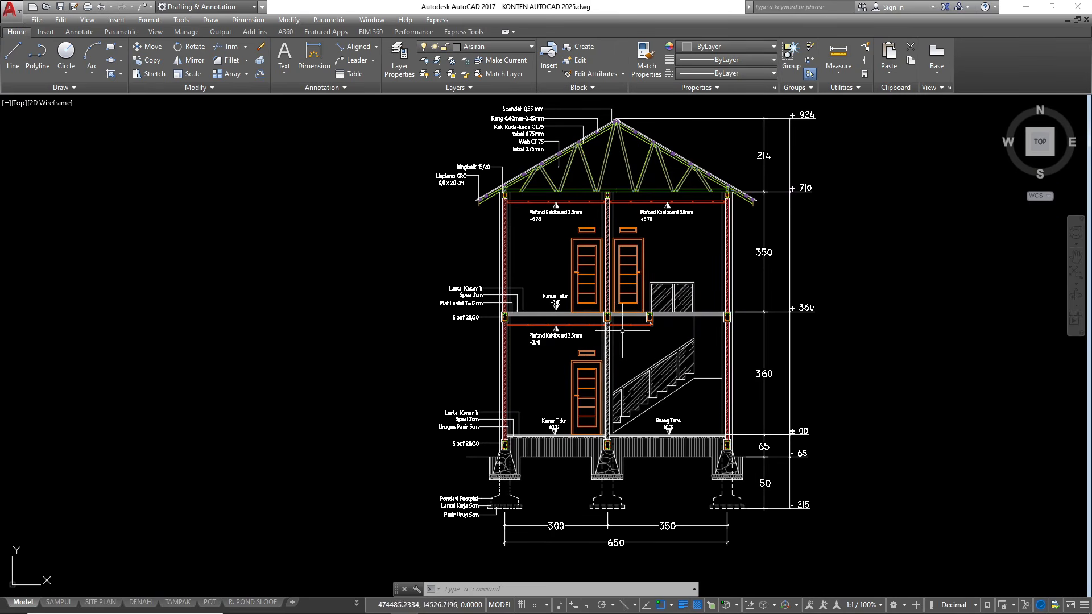
# Remove the hatch from the middle ground-floor wall
pyautogui.scroll(4, 621, 332)
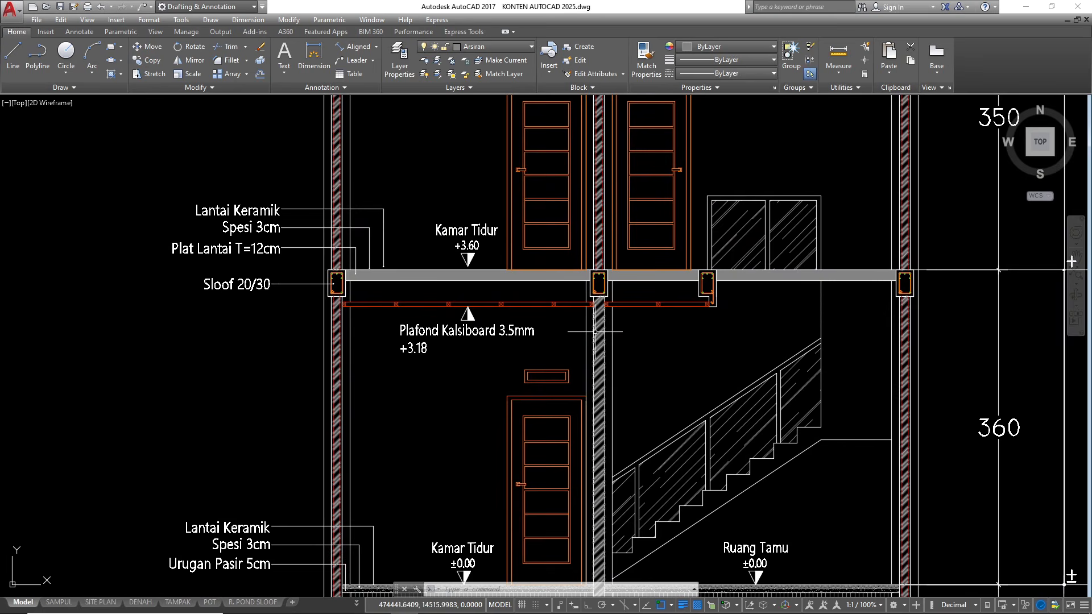
pyautogui.write('tr')
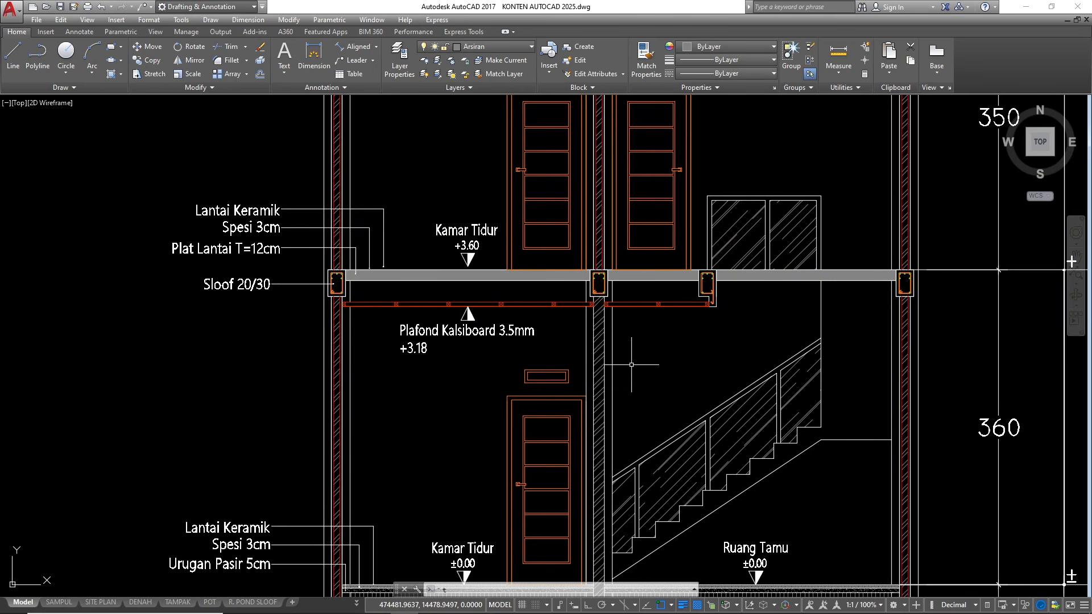
pyautogui.press('Return')
pyautogui.press('Return')
pyautogui.press('Escape')
pyautogui.press('Escape')
pyautogui.press('Escape')
pyautogui.scroll(-3, 593, 276)
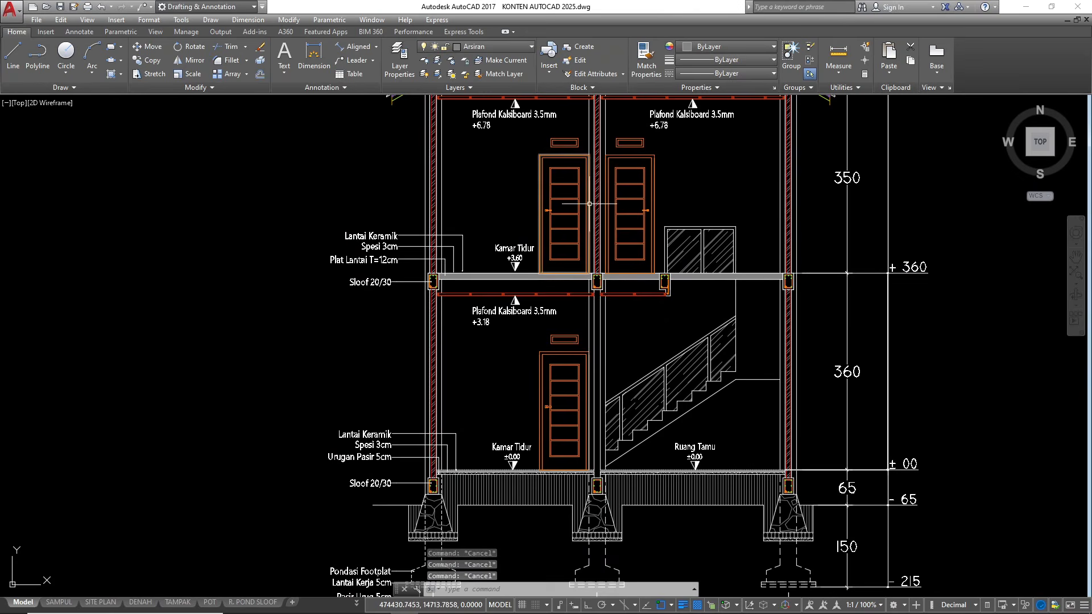
# On layer Dinding, draw the middle ground-floor wall as a multiline from the underside of the upper beam to the top of the sloof
pyautogui.click(512, 46)
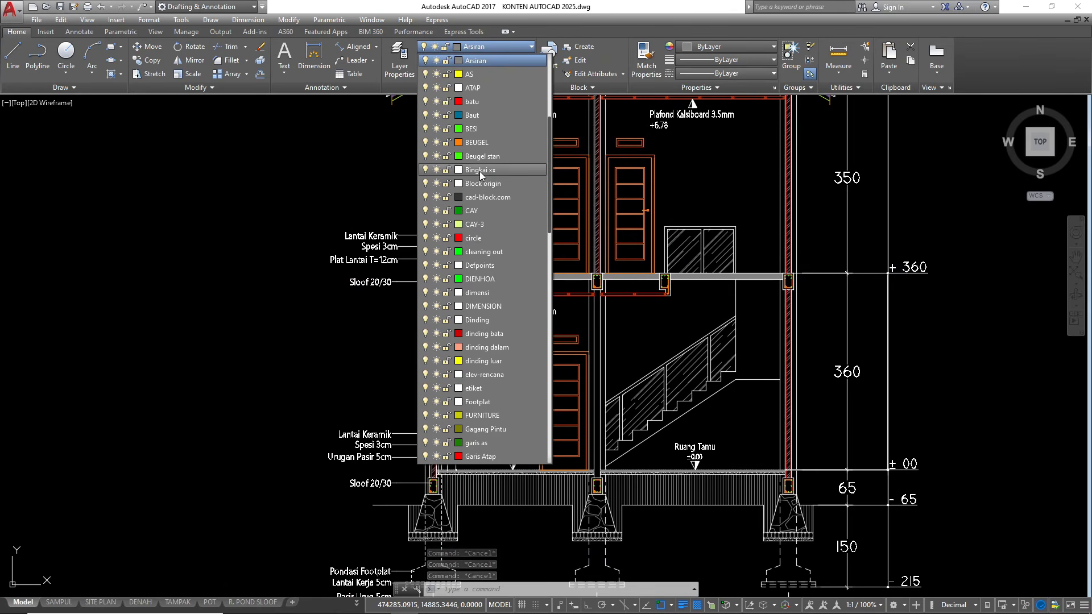
pyautogui.click(478, 320)
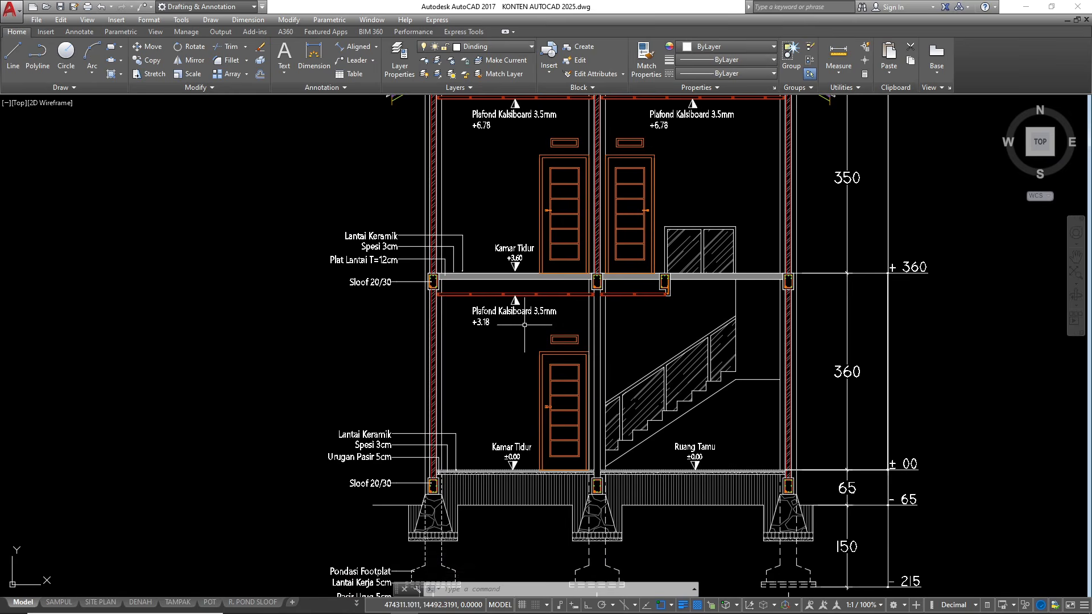
pyautogui.write('ml')
pyautogui.press('Return')
pyautogui.scroll(6, 595, 291)
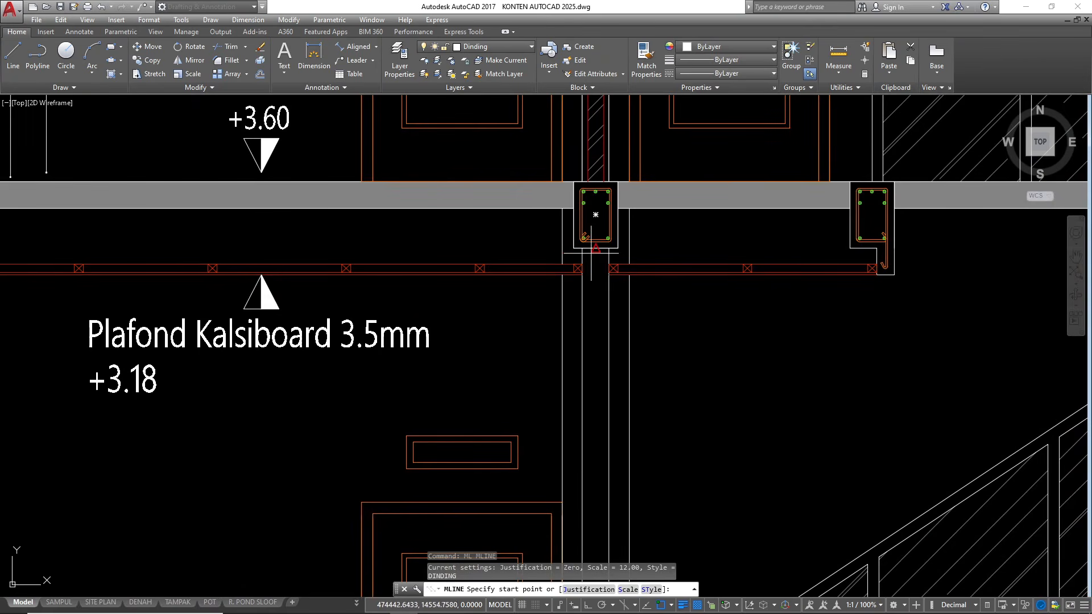
pyautogui.click(590, 253)
pyautogui.scroll(-6, 594, 256)
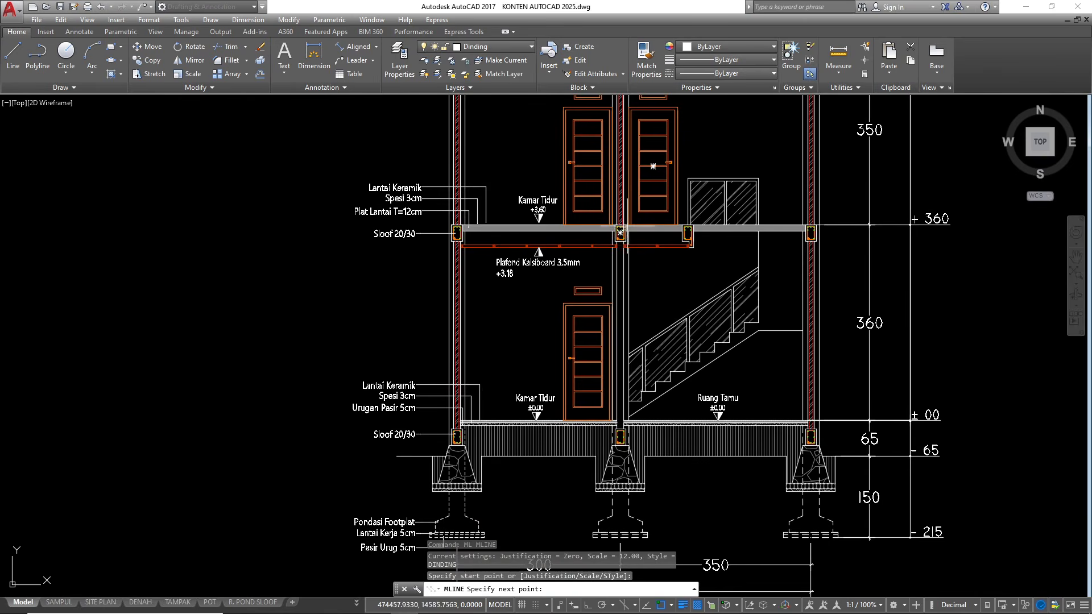
pyautogui.scroll(4, 608, 386)
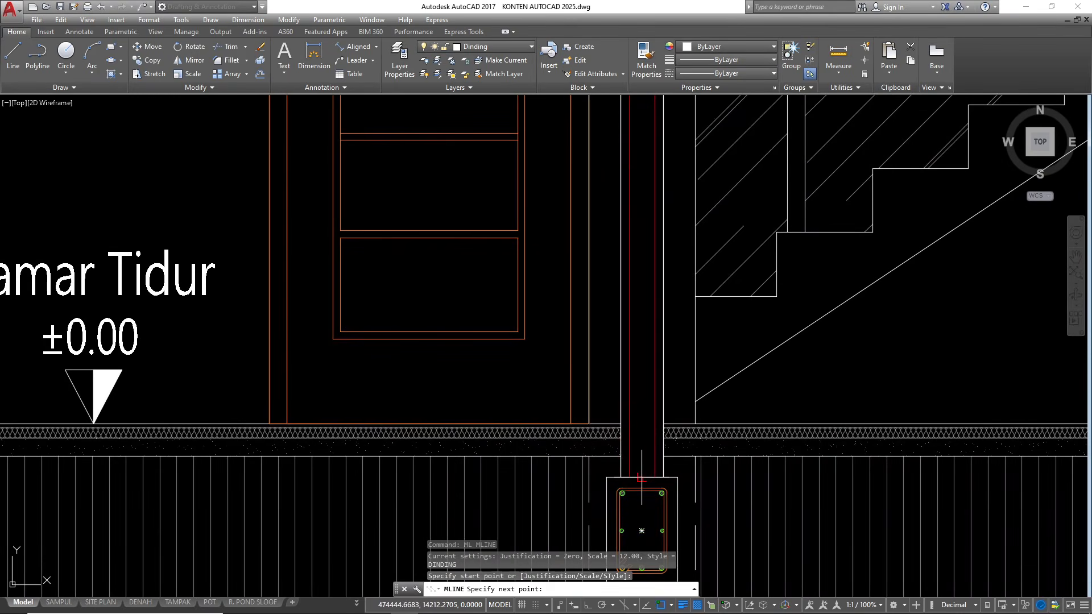
pyautogui.scroll(-3, 605, 299)
pyautogui.press('Escape')
pyautogui.press('Escape')
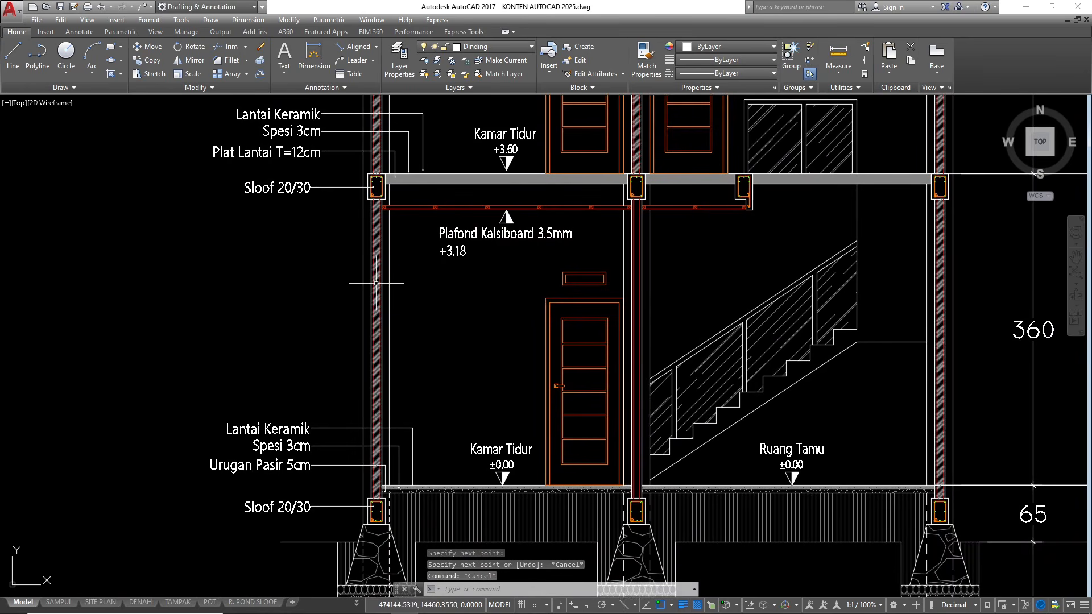
# Add the new middle ground-floor wall's interior to the existing ANSI32 wall hatch
pyautogui.click(375, 281)
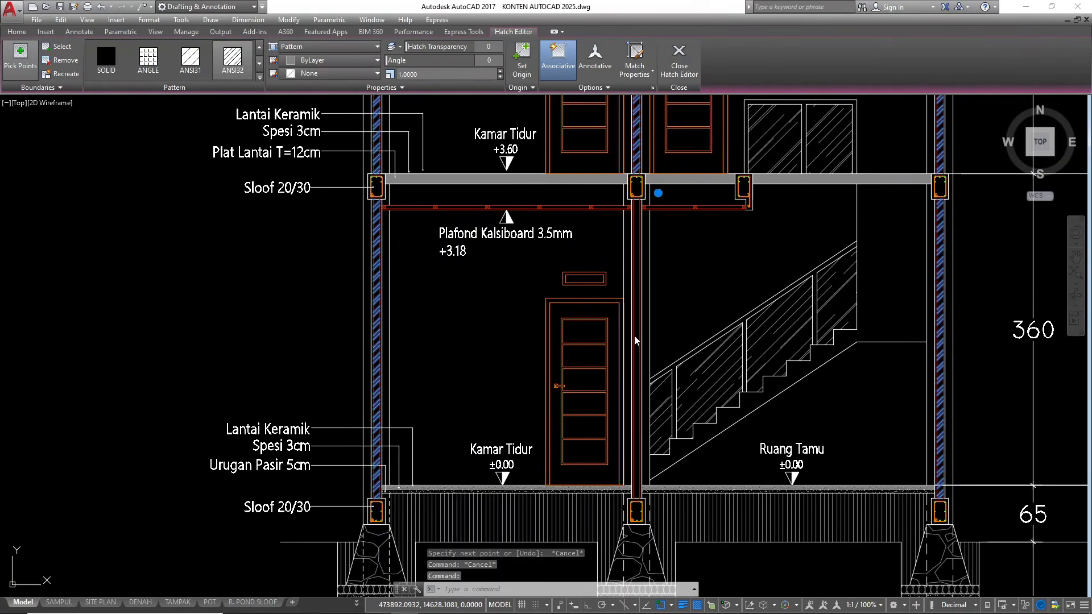
pyautogui.click(20, 54)
pyautogui.click(635, 339)
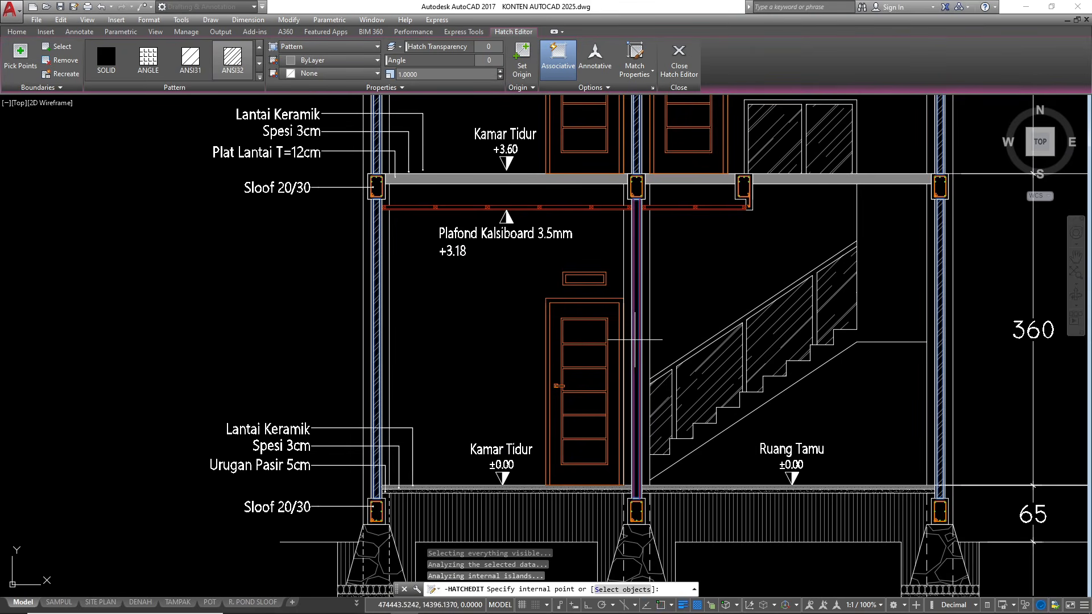
pyautogui.press('Return')
pyautogui.scroll(-3, 619, 345)
pyautogui.press('Escape')
pyautogui.press('Escape')
pyautogui.scroll(-3, 460, 420)
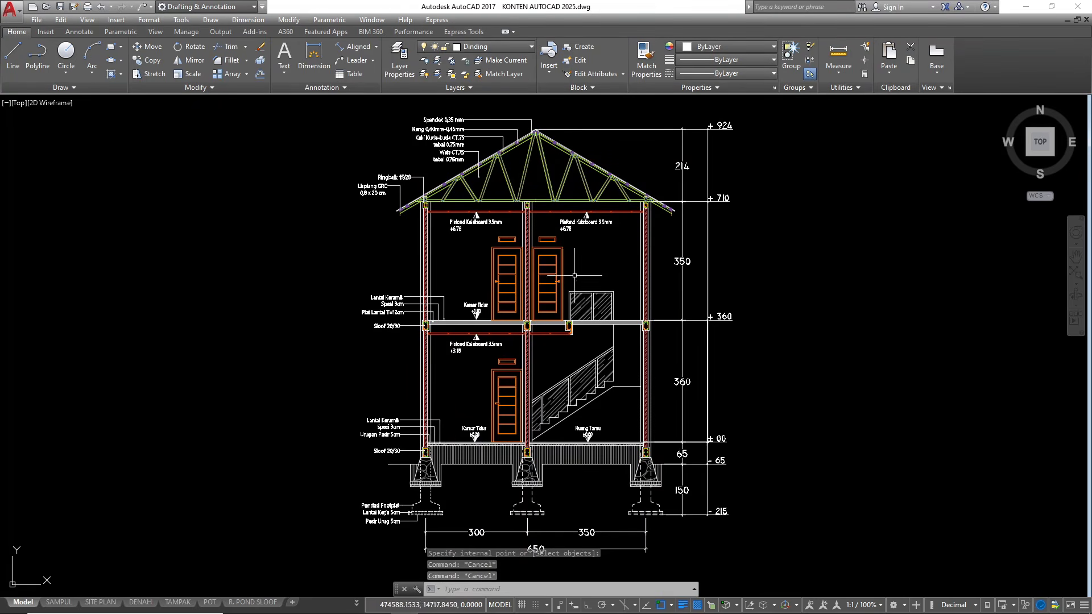
pyautogui.scroll(-2, 608, 217)
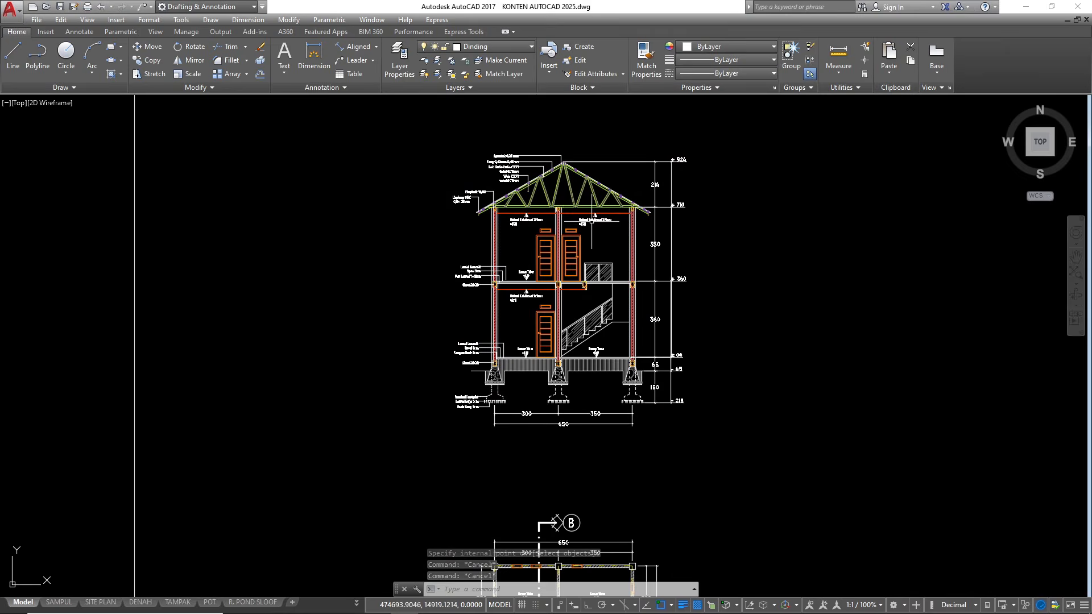
pyautogui.scroll(2, 606, 160)
pyautogui.scroll(-2, 605, 157)
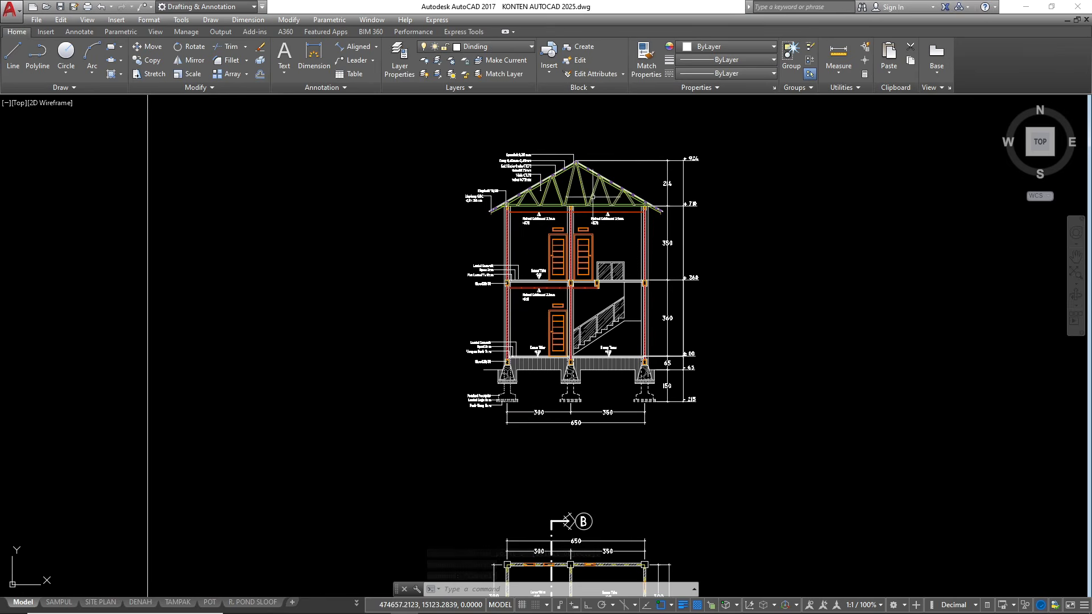